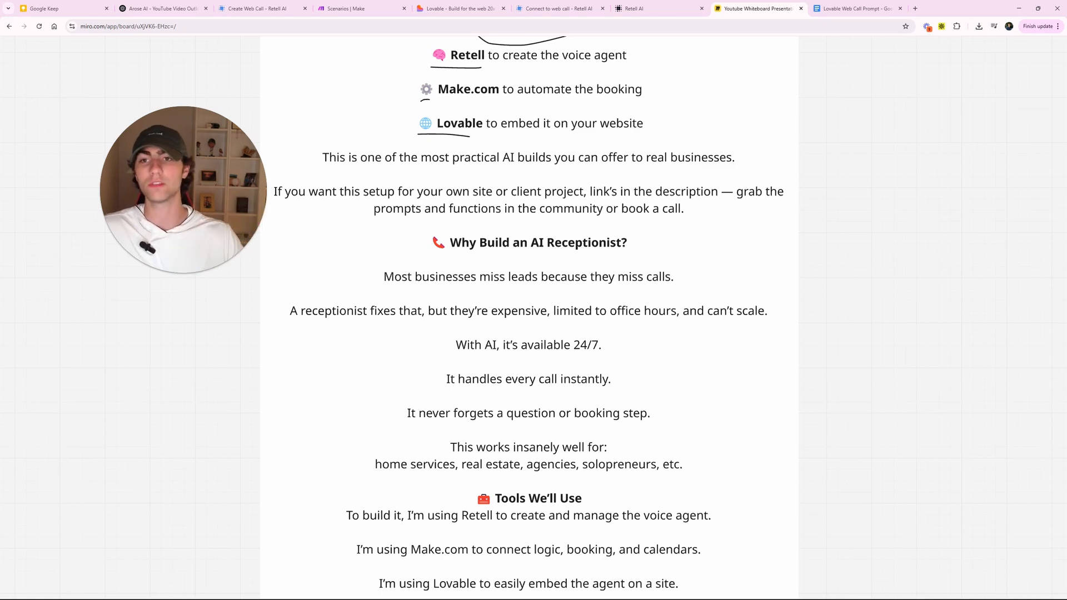
- In a new tab, browse the AI Agency Academy Youtube Resources lessons to 'Build a $5,000 AI Ecommerce Phone Agent With Me'
{"action": "left_click", "coordinate": [914, 10]}
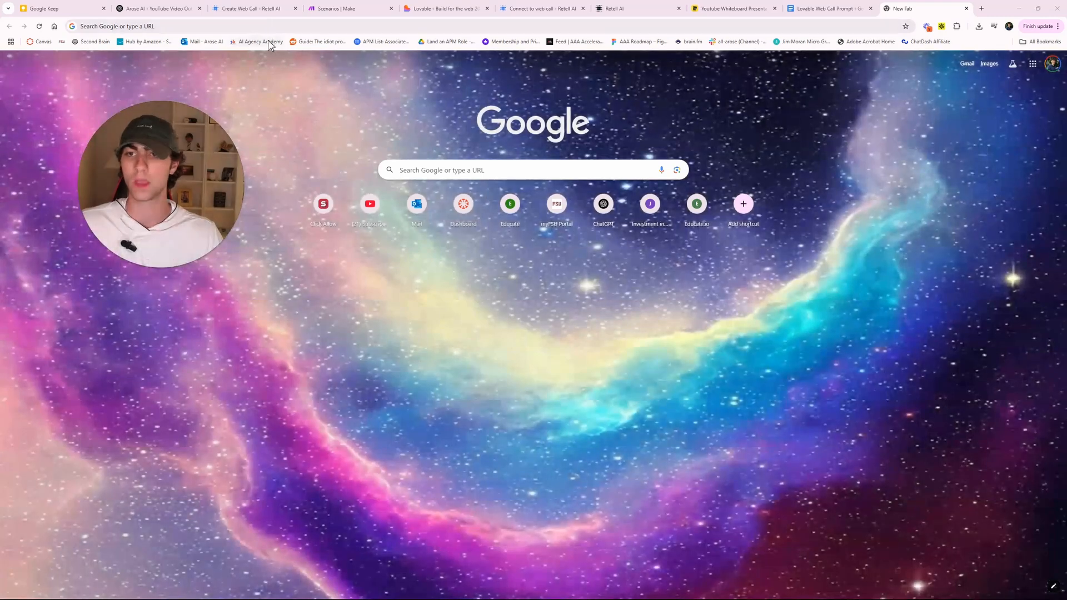
{"action": "left_click", "coordinate": [266, 43]}
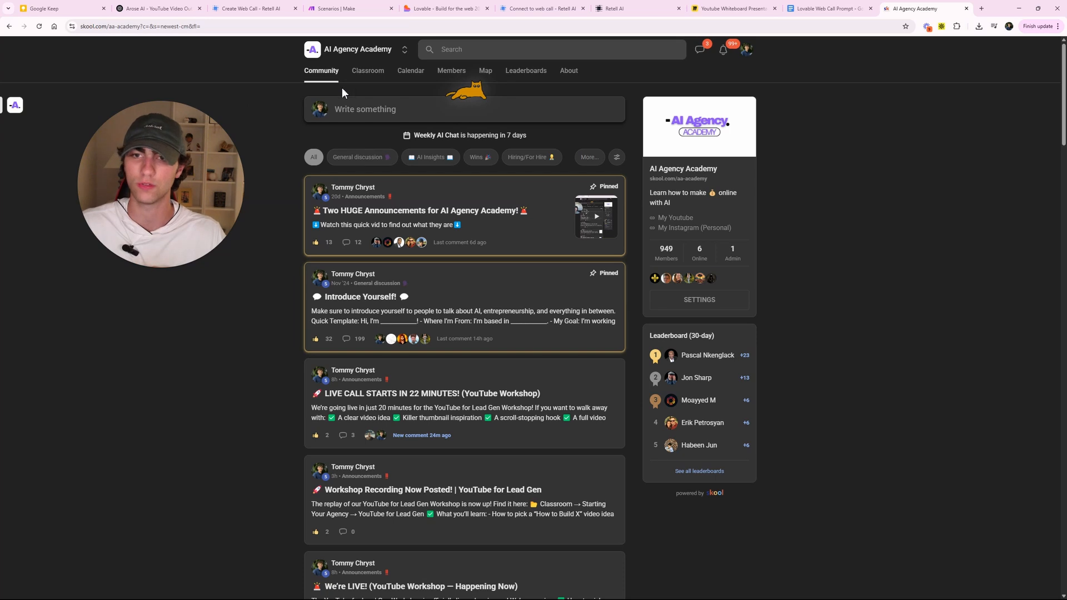
{"action": "left_click", "coordinate": [367, 75]}
{"action": "left_click", "coordinate": [588, 308]}
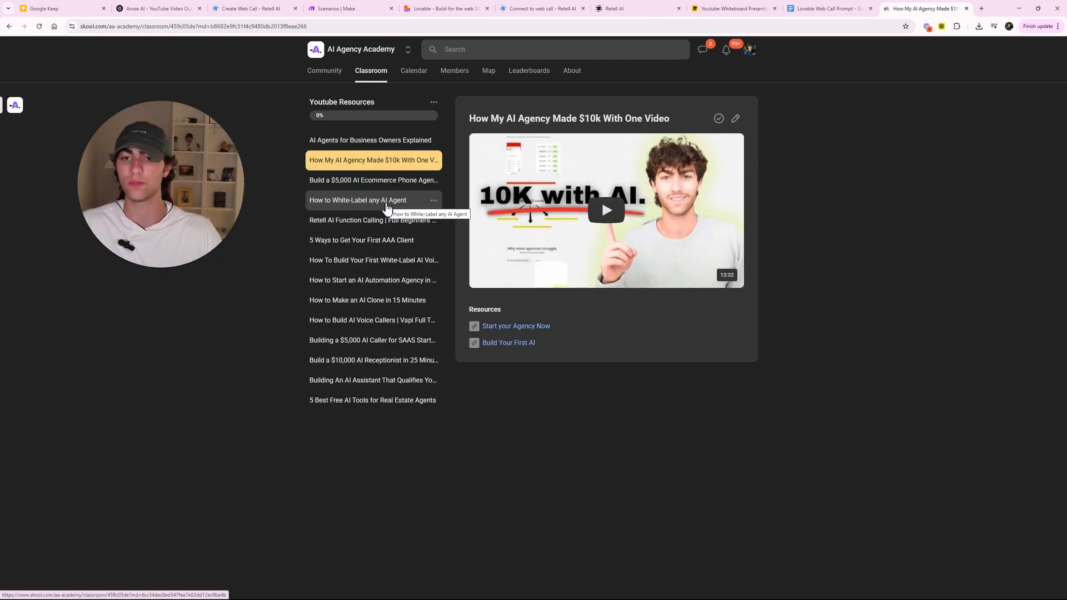
{"action": "left_click", "coordinate": [369, 143]}
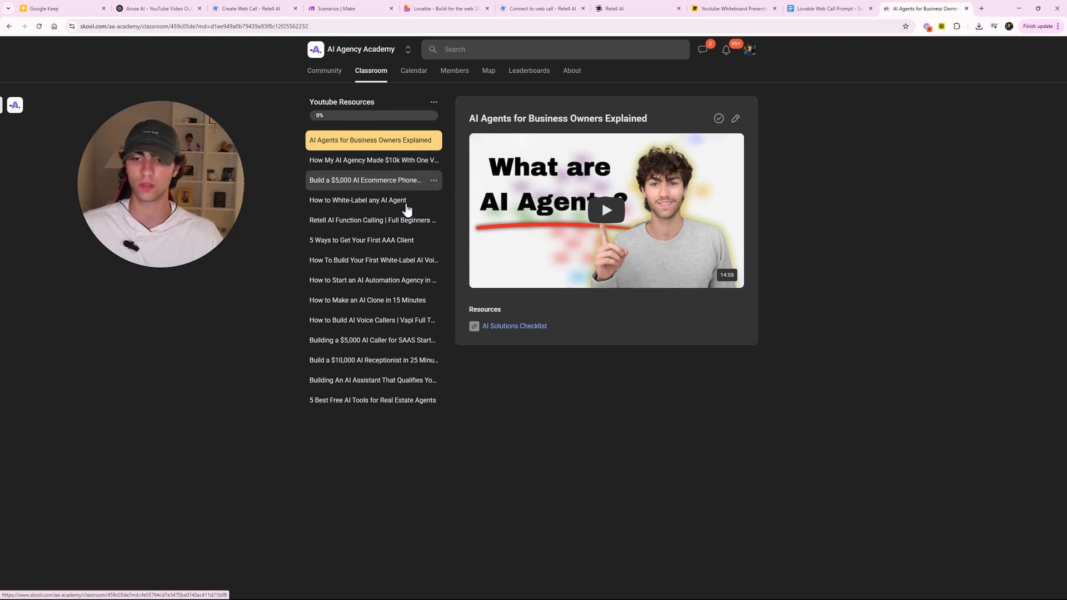
{"action": "left_click", "coordinate": [381, 361]}
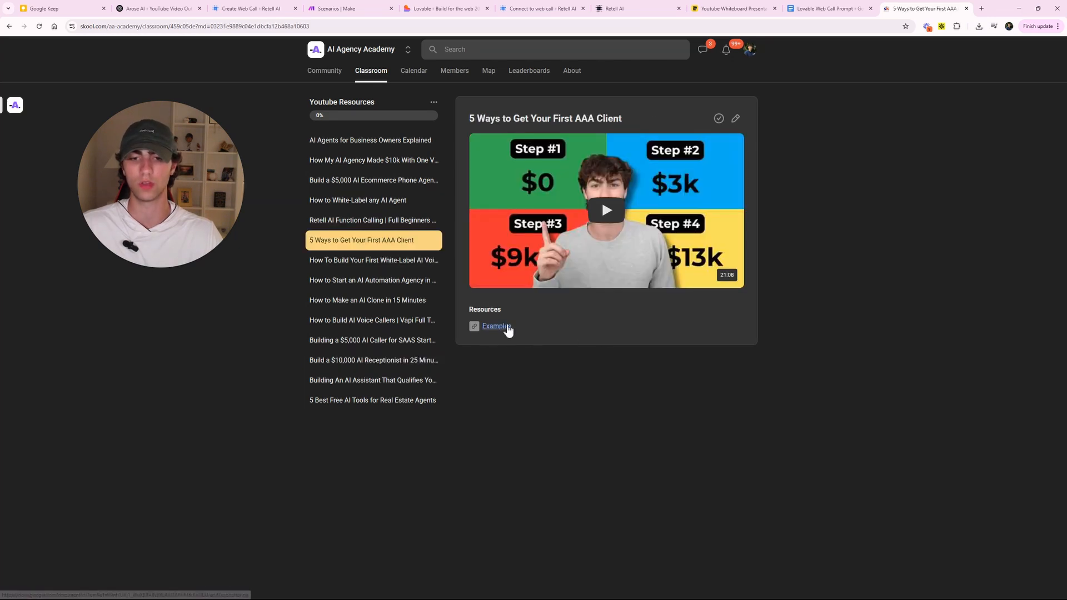
{"action": "left_click", "coordinate": [383, 181]}
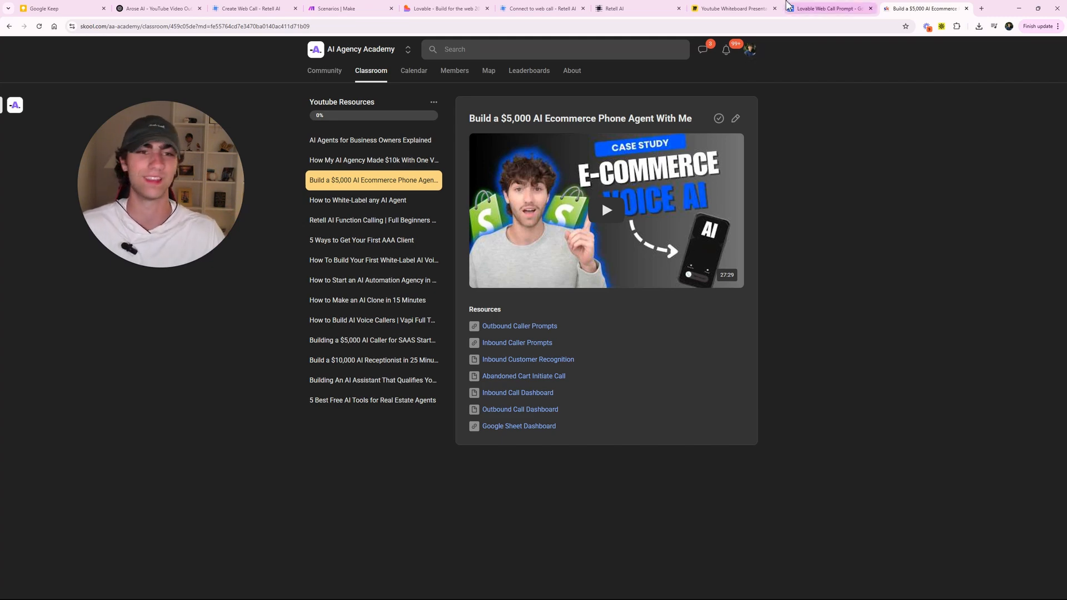
- Underline the receptionist line, 'but they're expensive' and 'limited to office hours'
{"action": "left_click", "coordinate": [727, 9]}
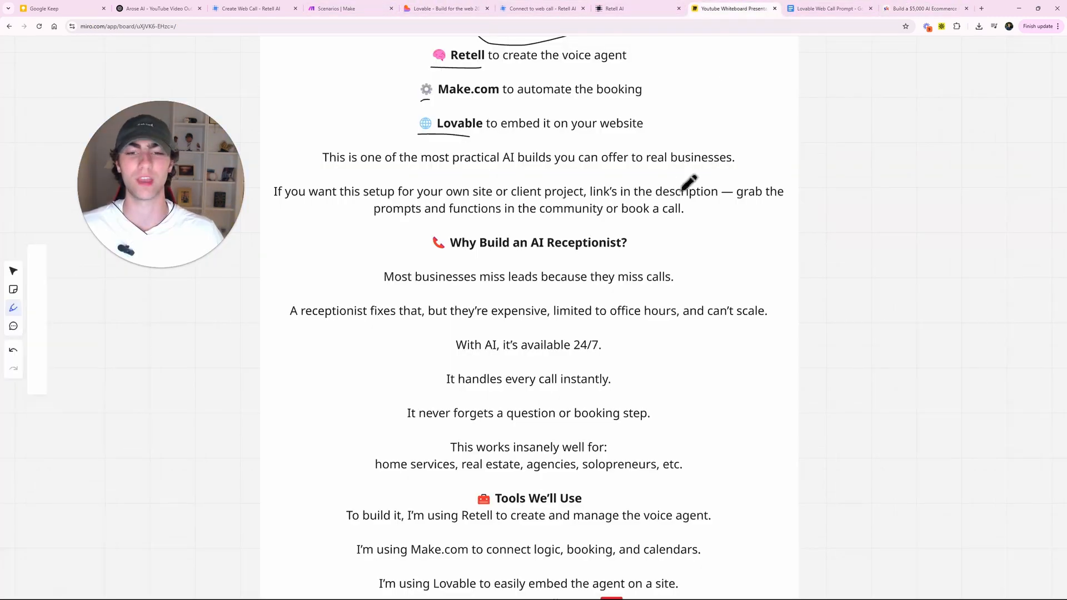
{"action": "left_click_drag", "start_coordinate": [885, 300], "coordinate": [895, 151]}
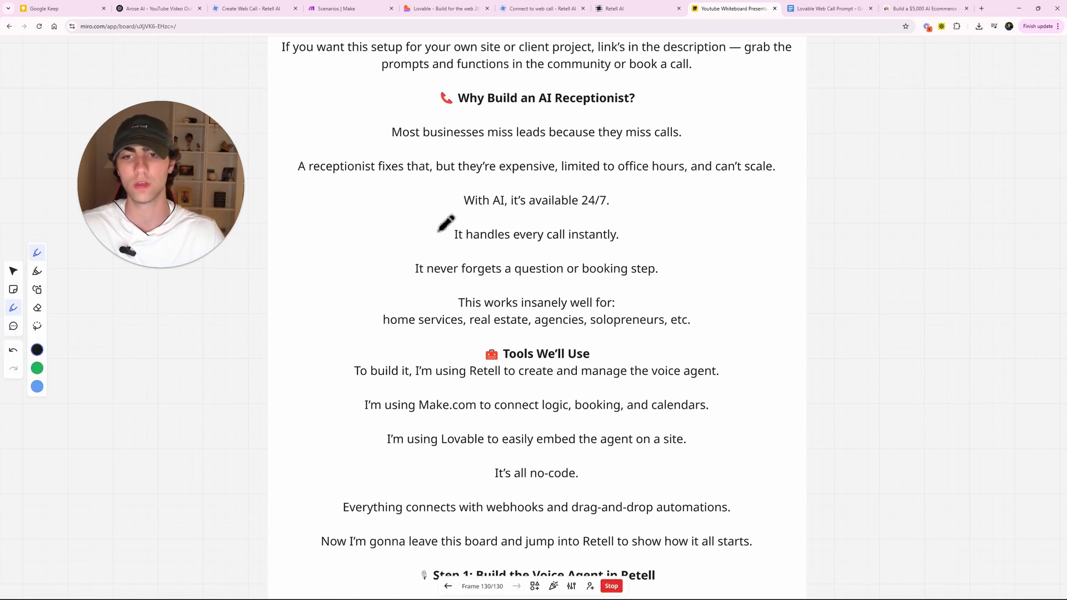
{"action": "mouse_move", "coordinate": [299, 184]}
{"action": "left_mouse_down"}
{"action": "mouse_move", "coordinate": [393, 198]}
{"action": "mouse_move", "coordinate": [425, 186]}
{"action": "left_mouse_up"}
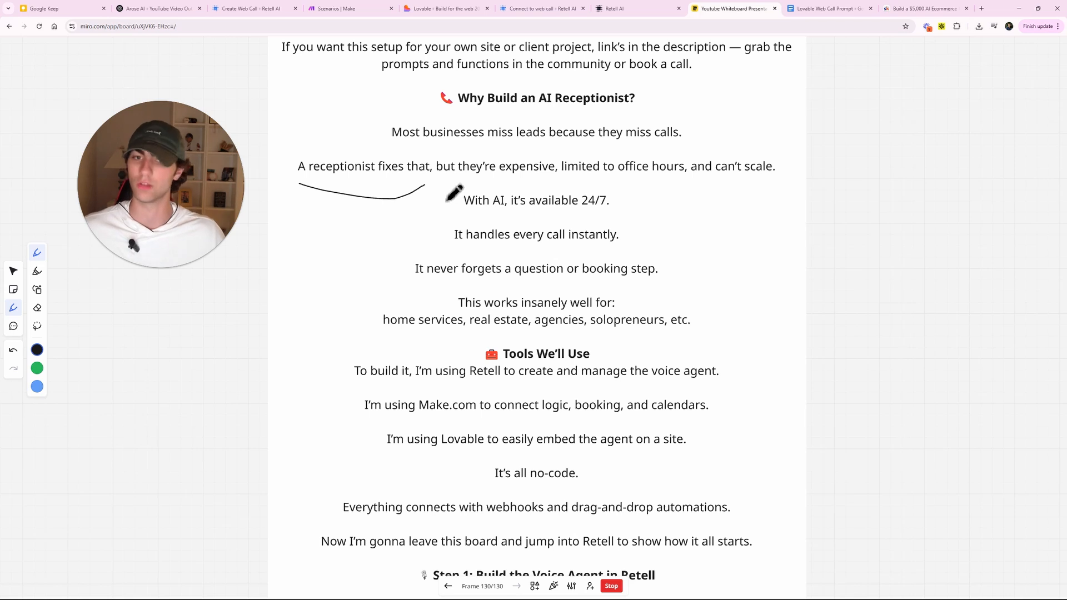
{"action": "left_click_drag", "start_coordinate": [444, 178], "coordinate": [548, 178]}
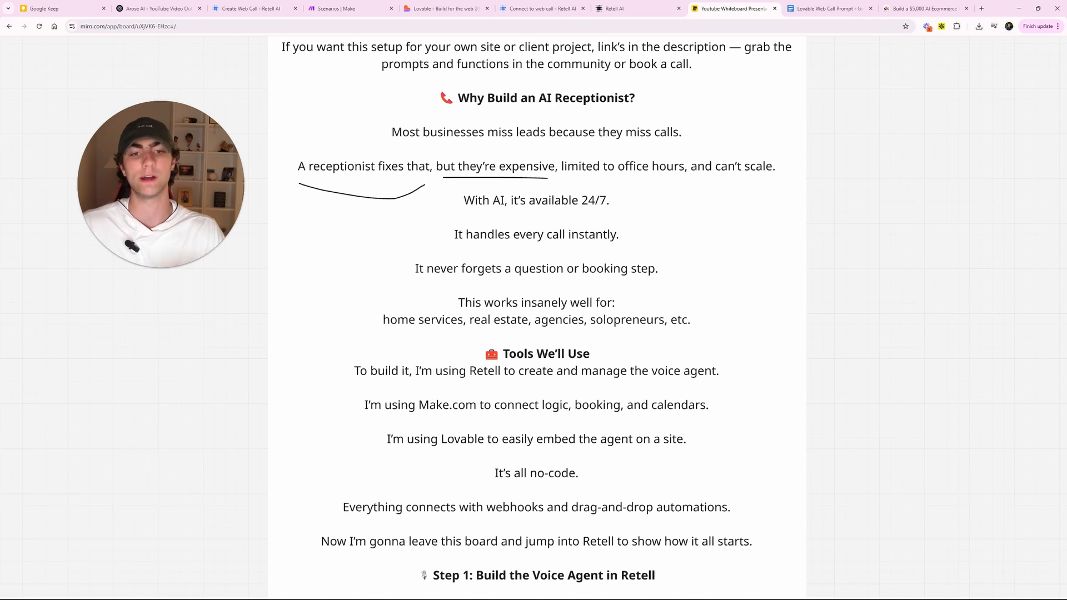
{"action": "left_click_drag", "start_coordinate": [572, 179], "coordinate": [799, 176]}
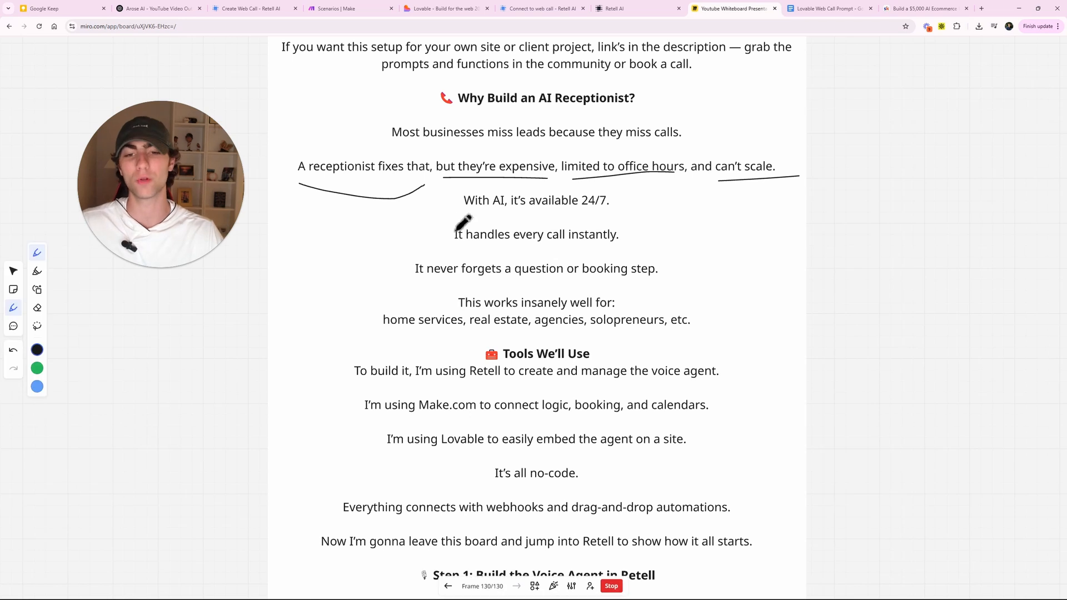
- Underline the 24/7, instant-call and never-forgets lines, plus home services, real estate and solopreneurs
{"action": "left_click_drag", "start_coordinate": [463, 218], "coordinate": [610, 214]}
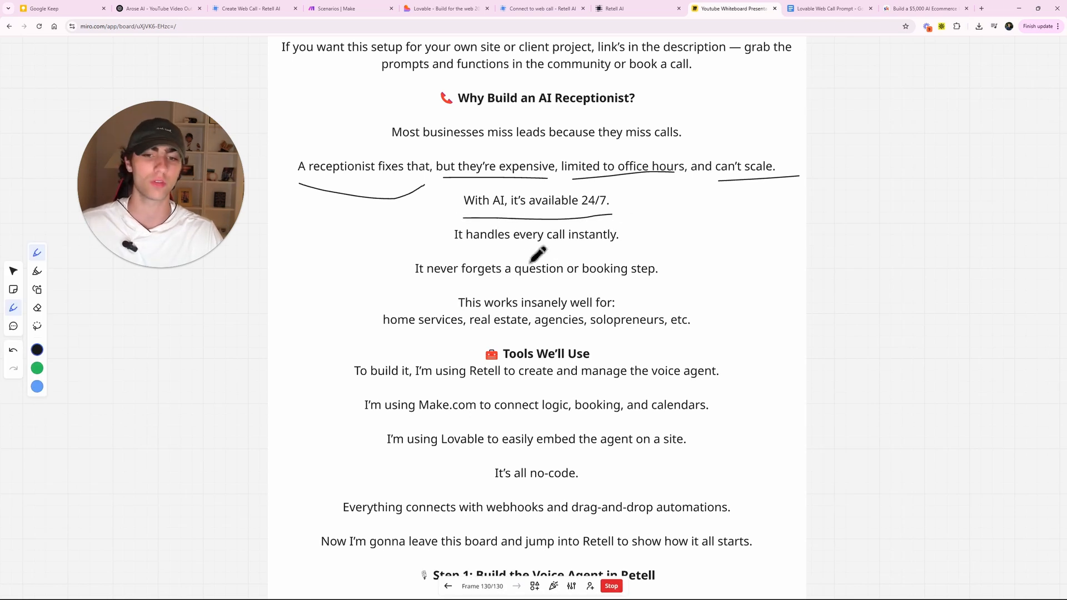
{"action": "left_click_drag", "start_coordinate": [454, 251], "coordinate": [604, 251]}
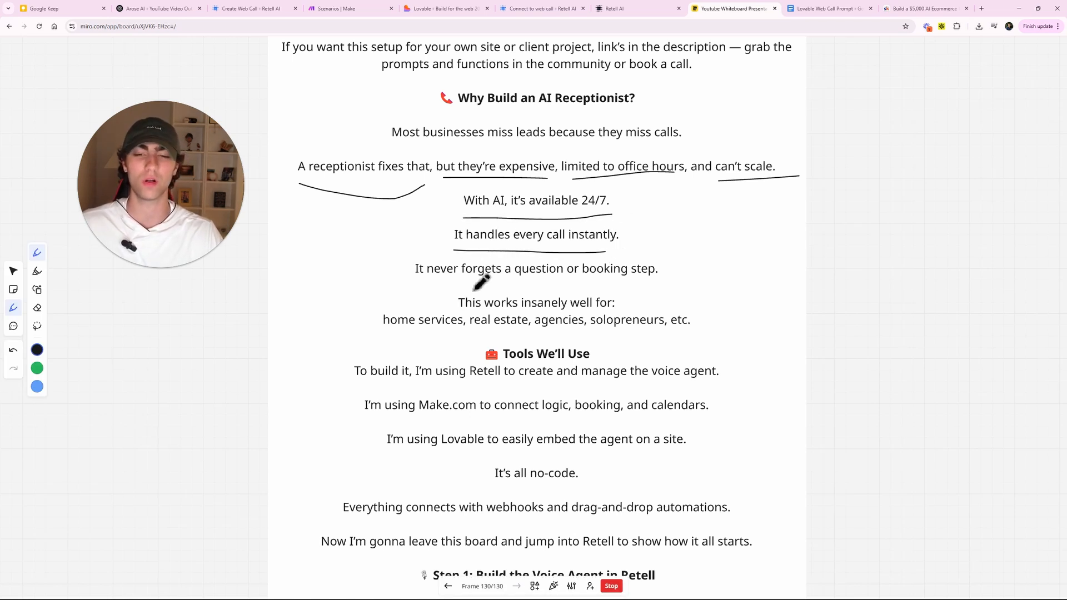
{"action": "left_click_drag", "start_coordinate": [414, 281], "coordinate": [651, 284]}
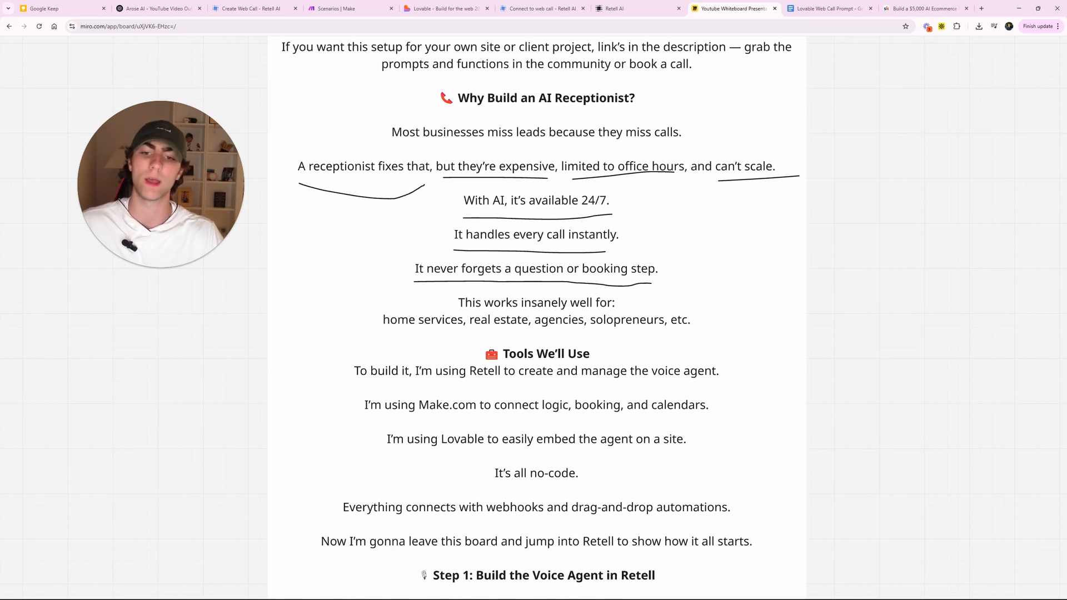
{"action": "left_click_drag", "start_coordinate": [391, 330], "coordinate": [468, 330]}
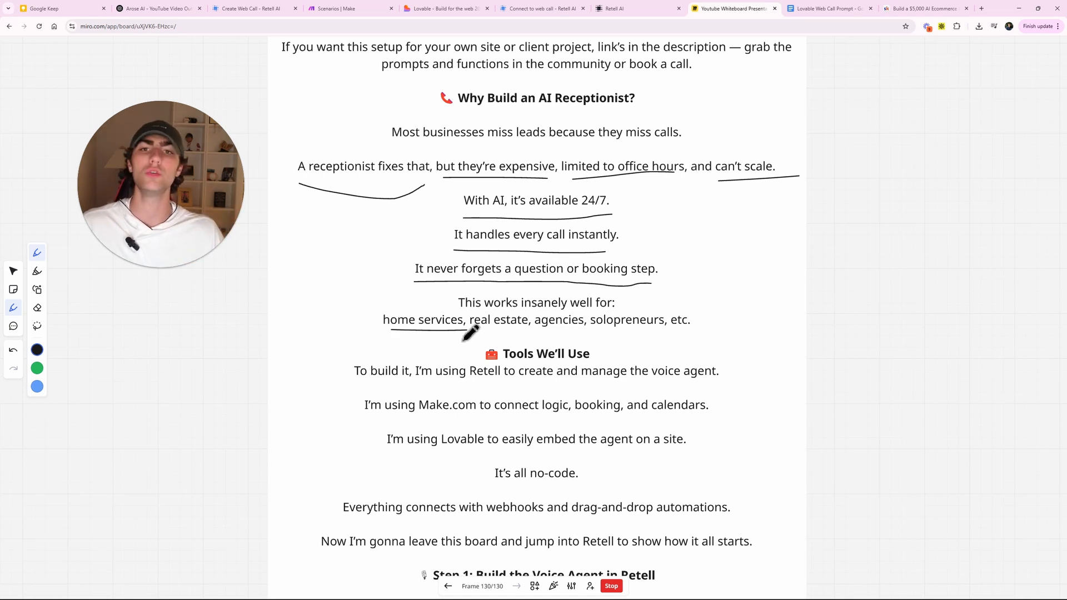
{"action": "left_click_drag", "start_coordinate": [472, 330], "coordinate": [588, 329]}
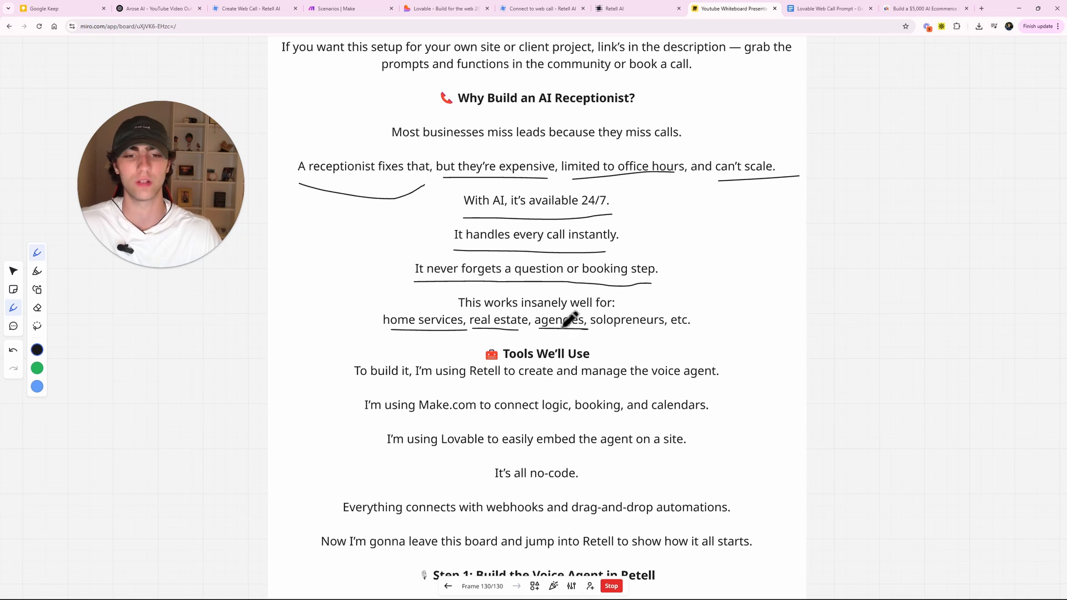
{"action": "left_click_drag", "start_coordinate": [597, 331], "coordinate": [654, 331]}
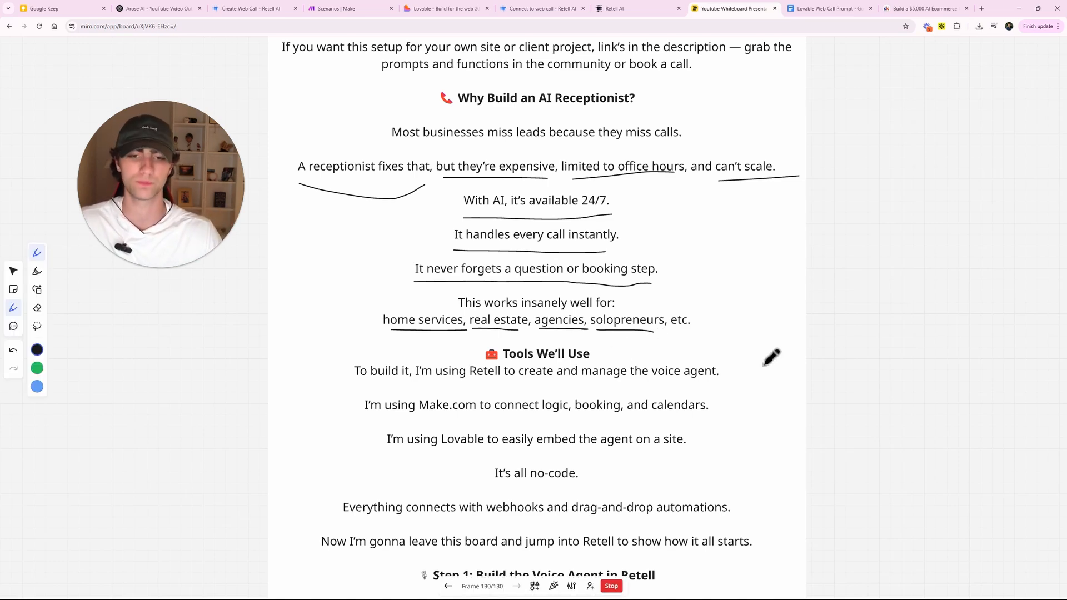
- Underline the Retell voice agent, Make.com logic and booking, Lovable, no-code and 'connects' phrases
{"action": "scroll", "coordinate": [841, 281], "scroll_direction": "down", "scroll_amount": 3}
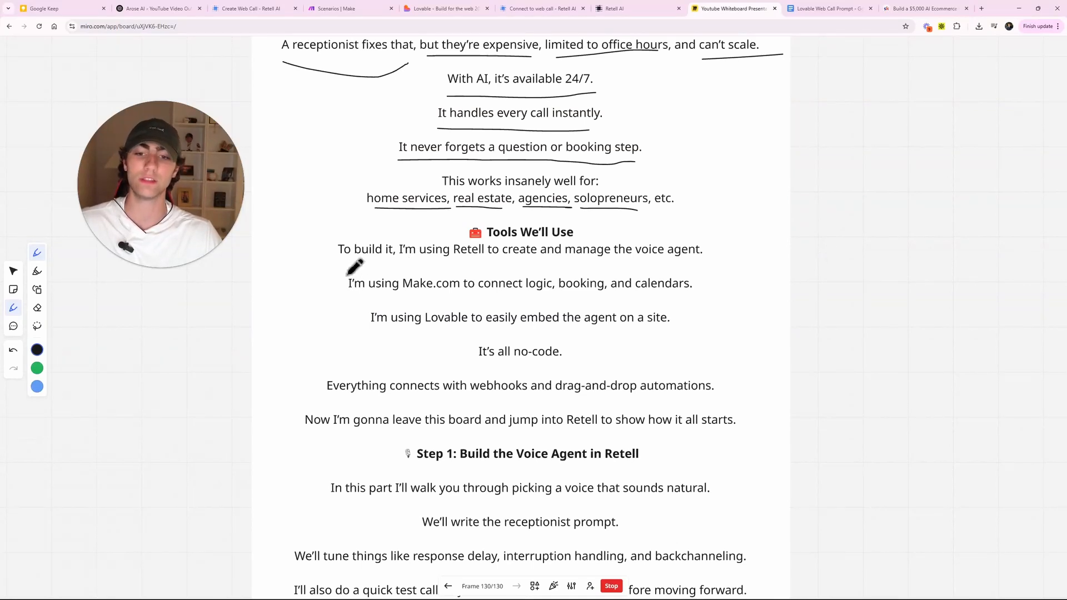
{"action": "left_click_drag", "start_coordinate": [345, 262], "coordinate": [699, 261]}
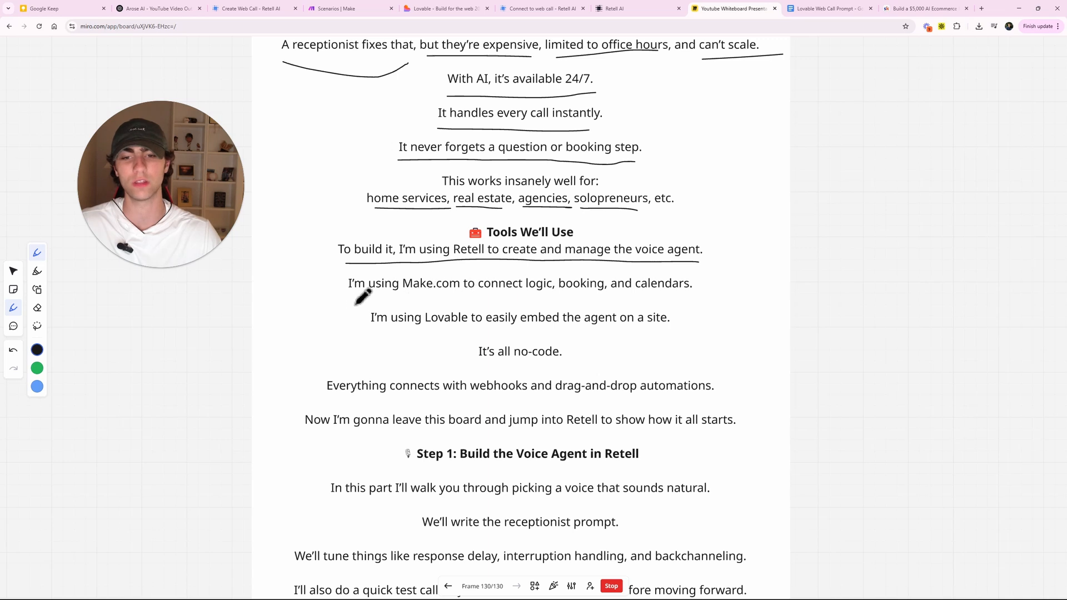
{"action": "left_click_drag", "start_coordinate": [336, 298], "coordinate": [444, 297]}
{"action": "left_click_drag", "start_coordinate": [533, 293], "coordinate": [694, 295]}
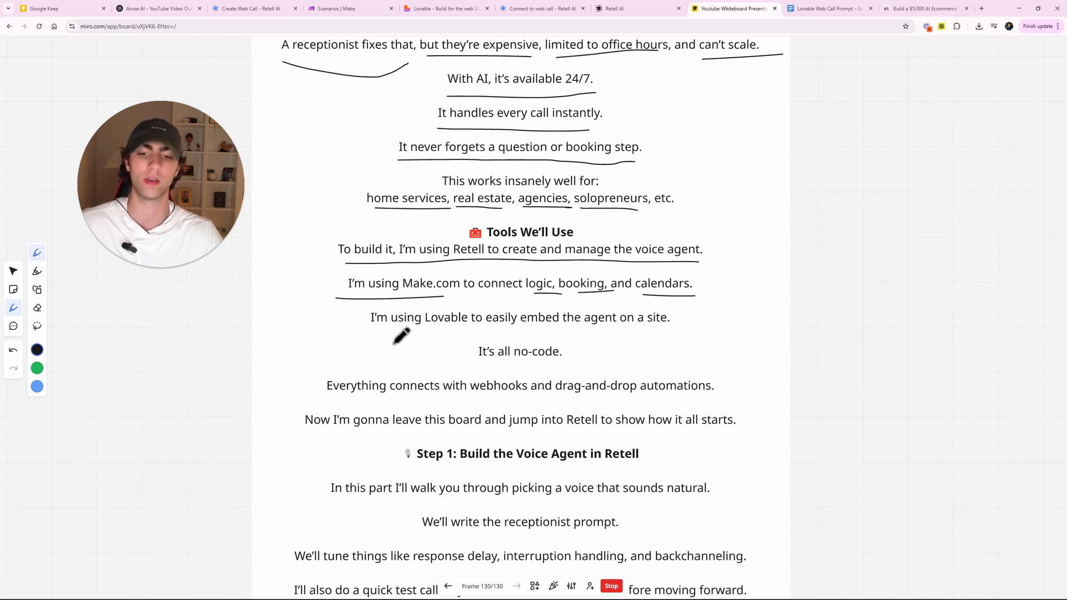
{"action": "left_click_drag", "start_coordinate": [373, 327], "coordinate": [670, 333]}
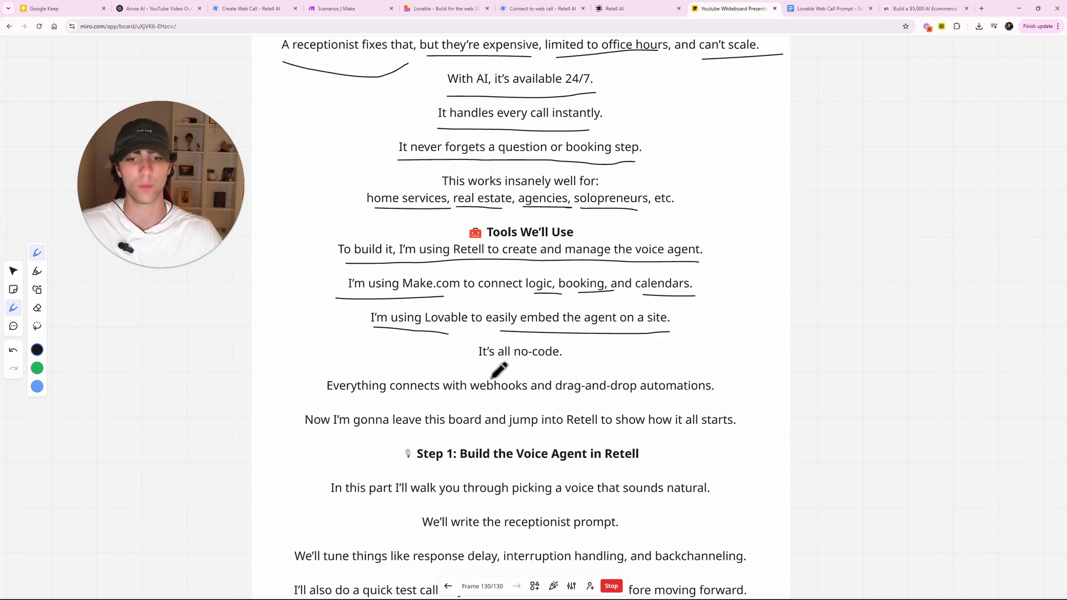
{"action": "left_click_drag", "start_coordinate": [479, 361], "coordinate": [573, 361]}
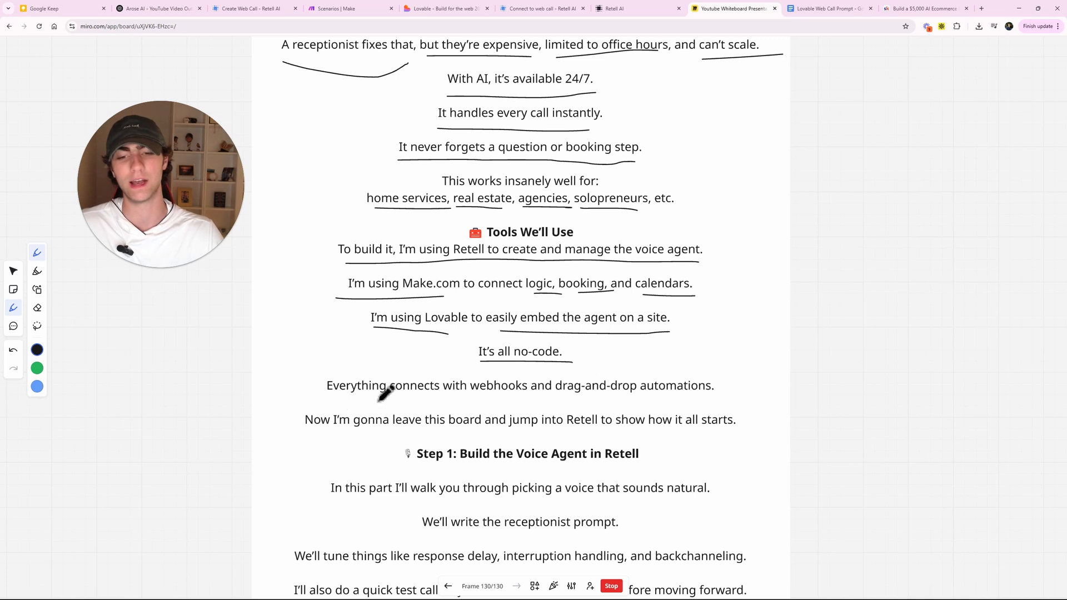
{"action": "left_click_drag", "start_coordinate": [405, 395], "coordinate": [441, 395]}
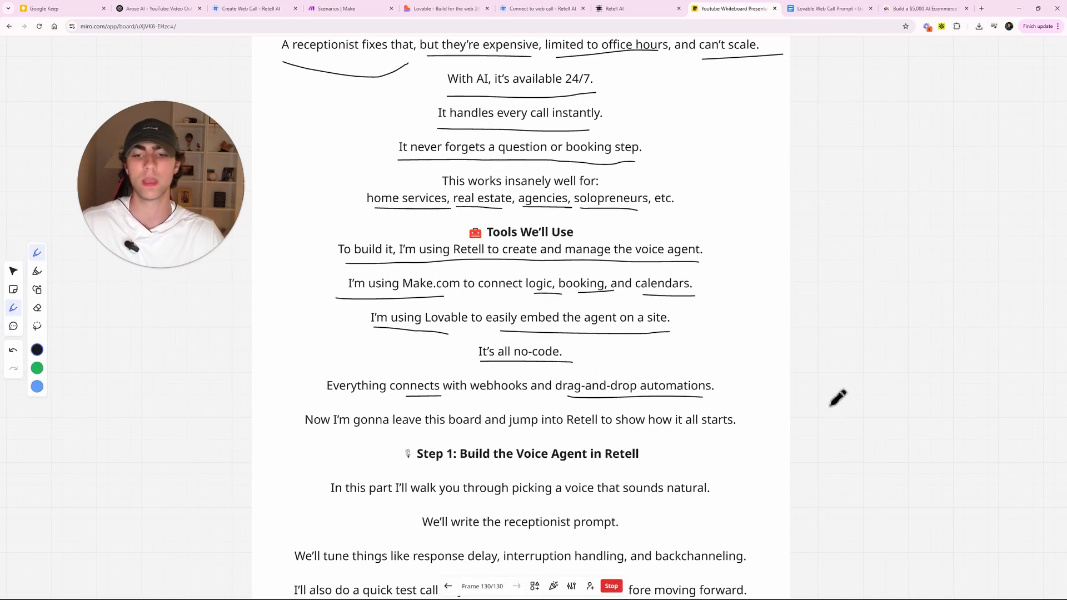
{"action": "scroll", "coordinate": [837, 397], "scroll_direction": "down", "scroll_amount": 5}
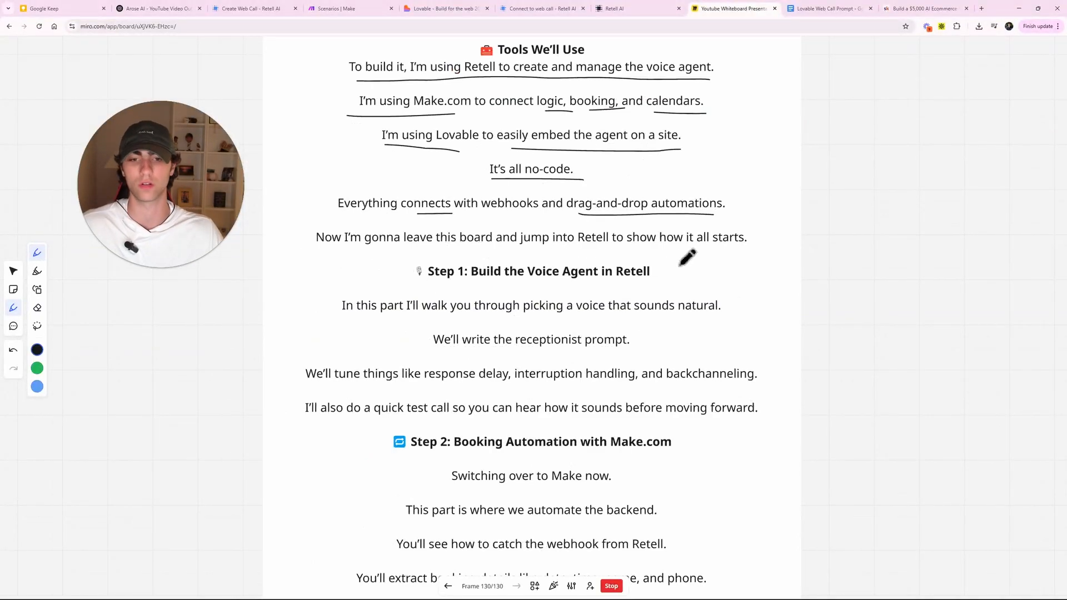
- Scroll the Miro board down toward Step 2
{"action": "scroll", "coordinate": [846, 353], "scroll_direction": "down", "scroll_amount": 3}
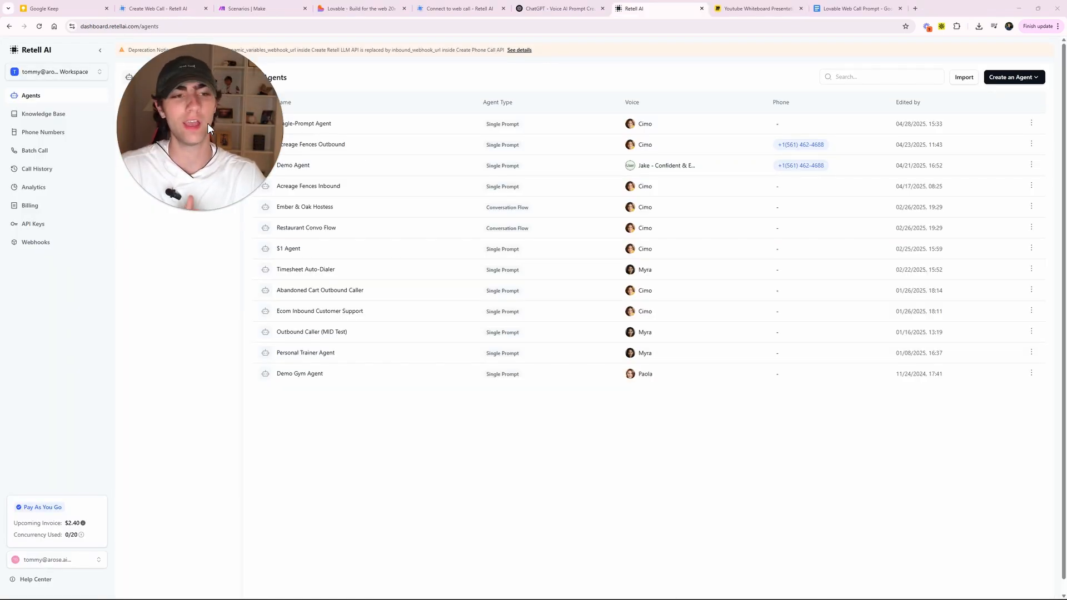
- Create a Single-Prompt Agent in Retell AI starting from a blank template
{"action": "left_click", "coordinate": [1007, 78]}
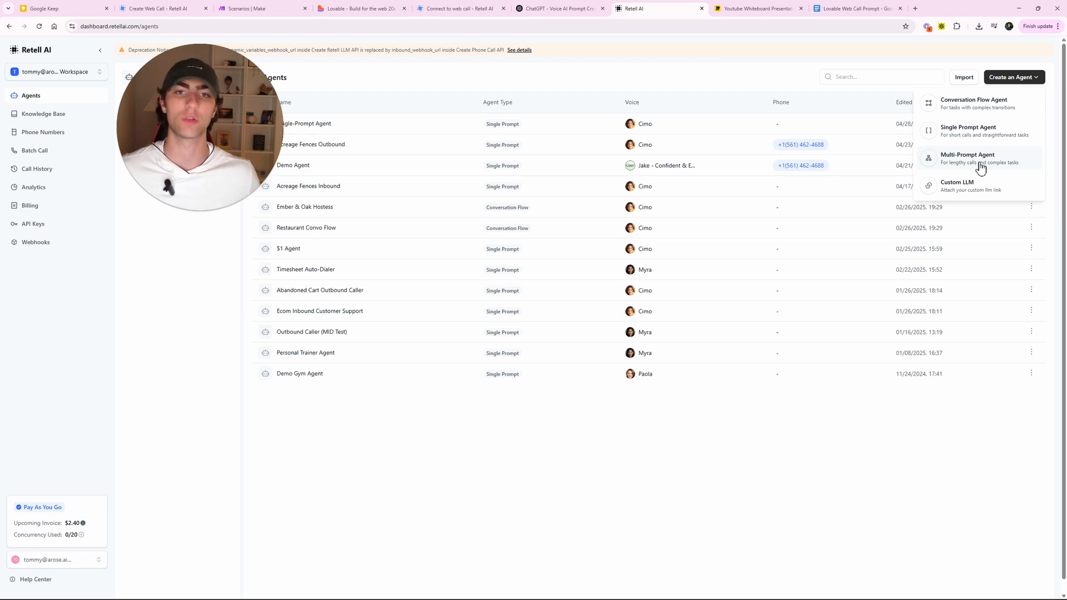
{"action": "left_click", "coordinate": [966, 139]}
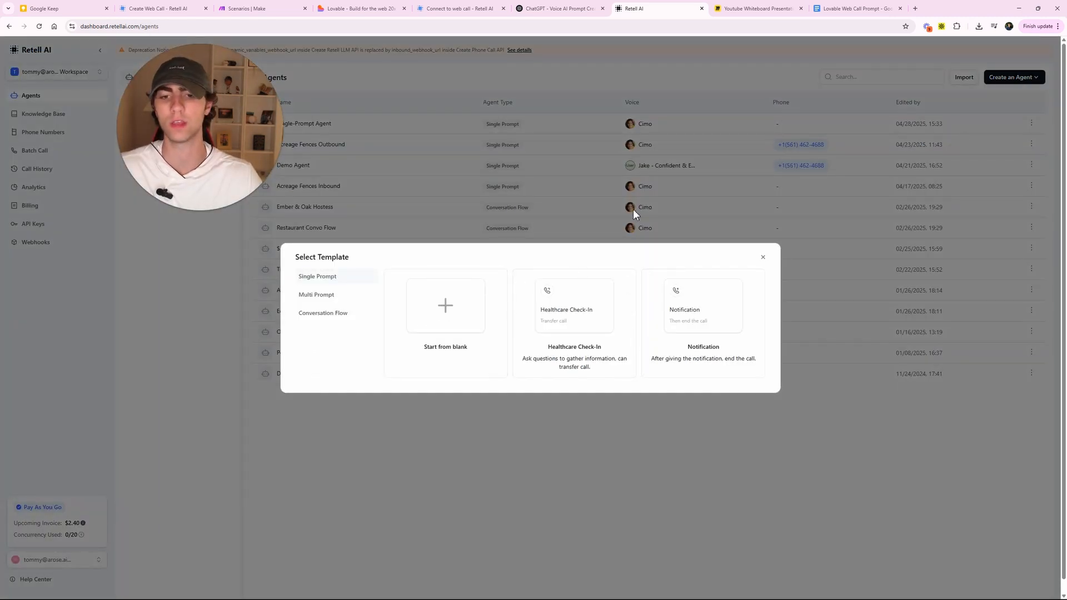
{"action": "left_click", "coordinate": [425, 287]}
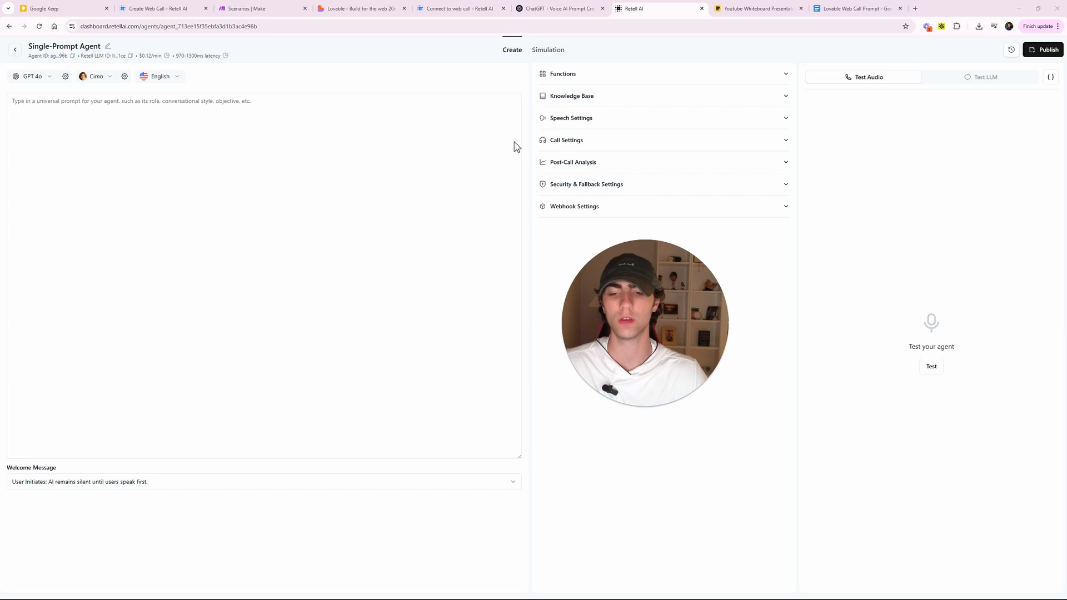
- Review the empty prompt and the cost and latency figures, then make the agent name editable
{"action": "left_click", "coordinate": [109, 154]}
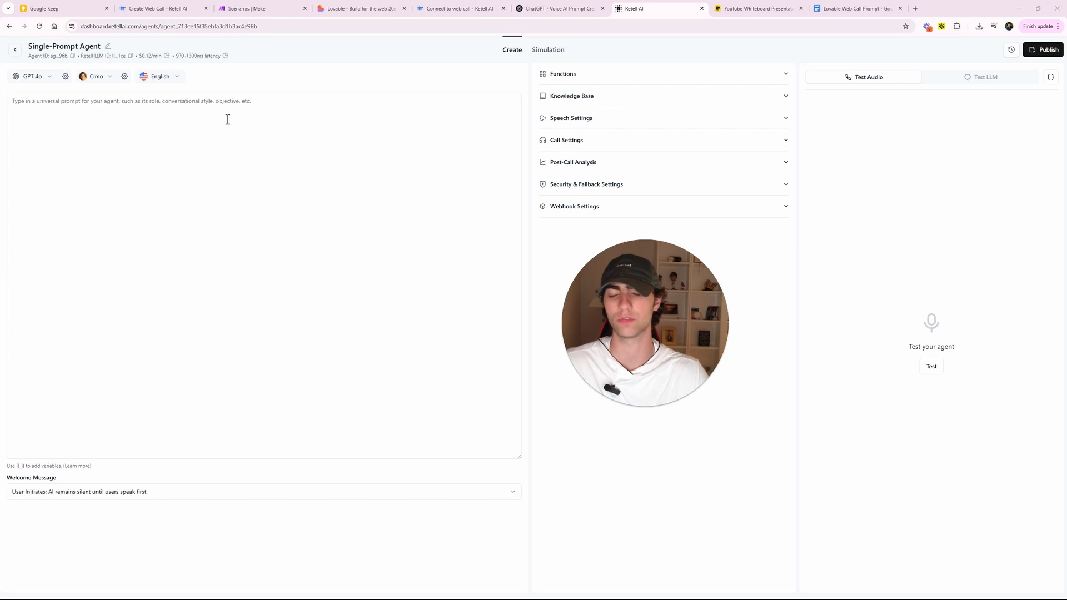
{"action": "left_click", "coordinate": [425, 91]}
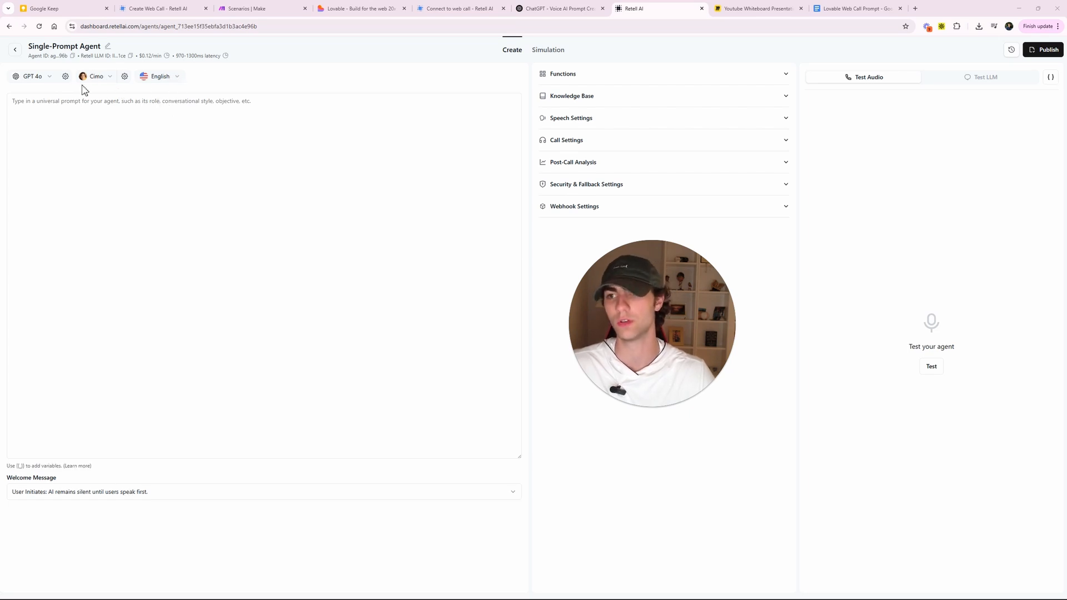
{"action": "left_click_drag", "start_coordinate": [250, 58], "coordinate": [205, 58]}
{"action": "left_click", "coordinate": [253, 58]}
{"action": "left_click", "coordinate": [206, 59]}
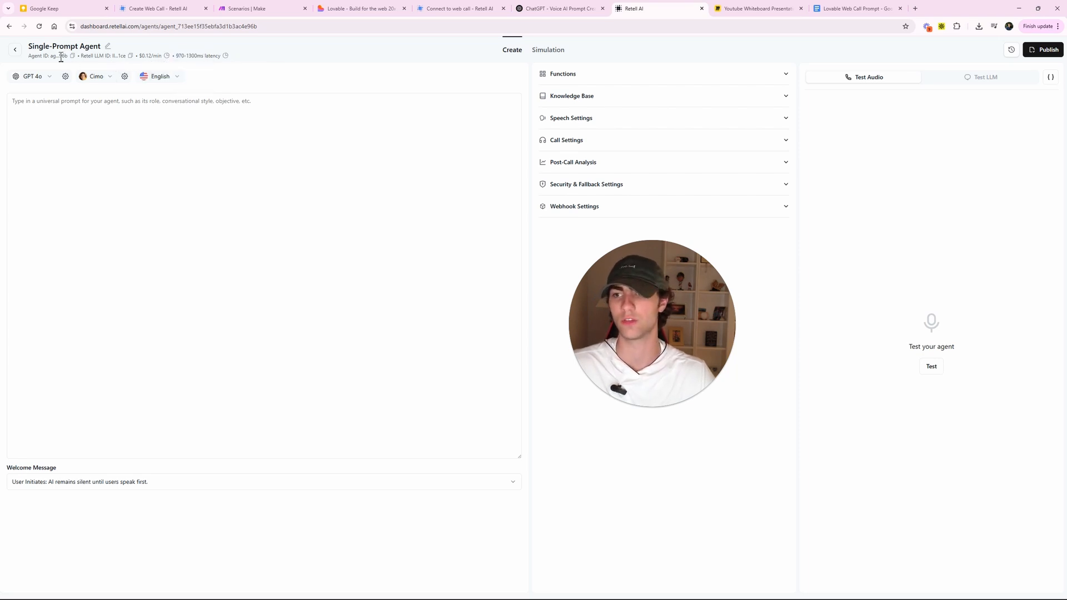
{"action": "left_click", "coordinate": [108, 49]}
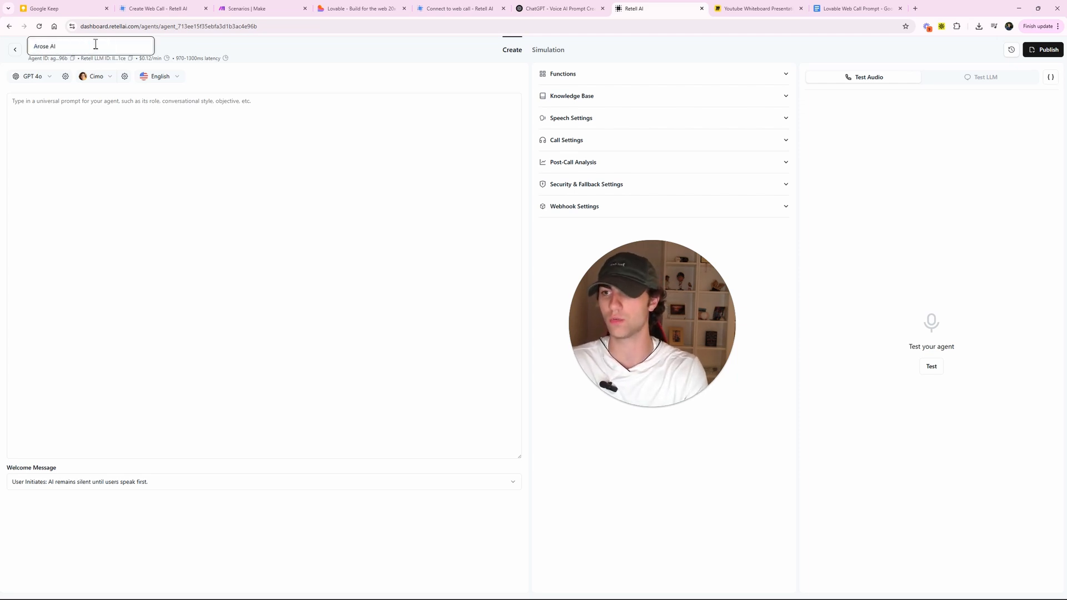
- Rename the agent to 'Arose AI Receptionist' and switch to the ChatGPT Voice AI Prompt Creator
{"action": "type", "text": "Arose AI Receptionist"}
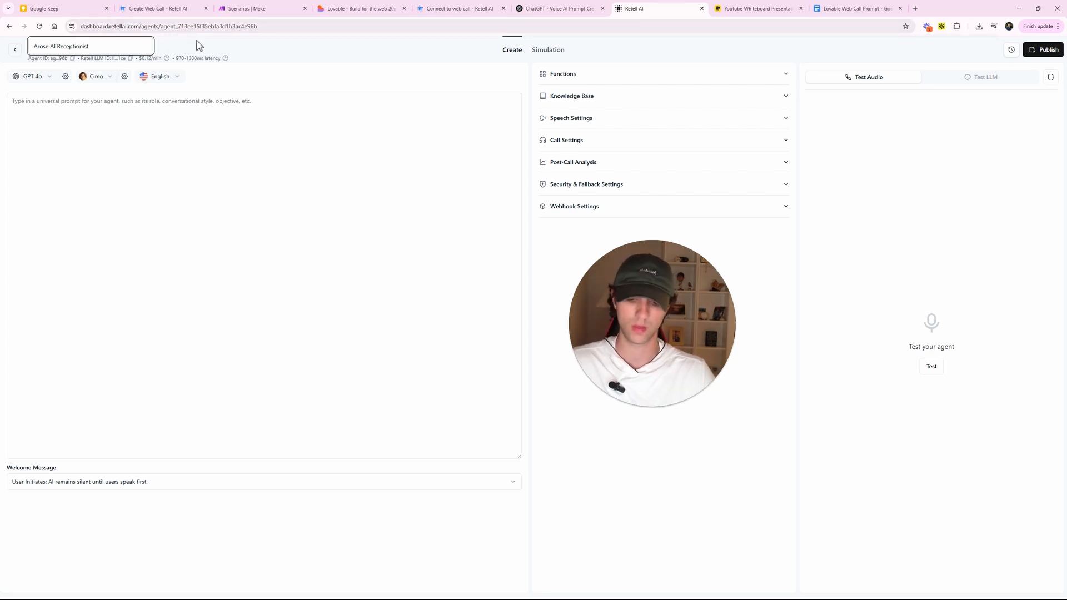
{"action": "key", "text": "Return"}
{"action": "left_click", "coordinate": [139, 100]}
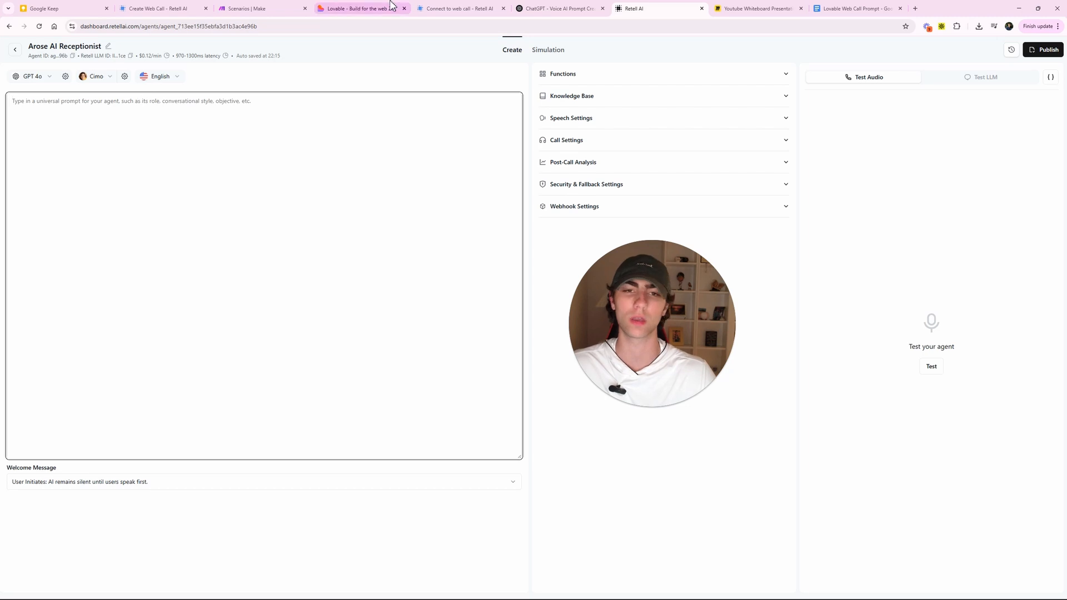
{"action": "left_click", "coordinate": [557, 7]}
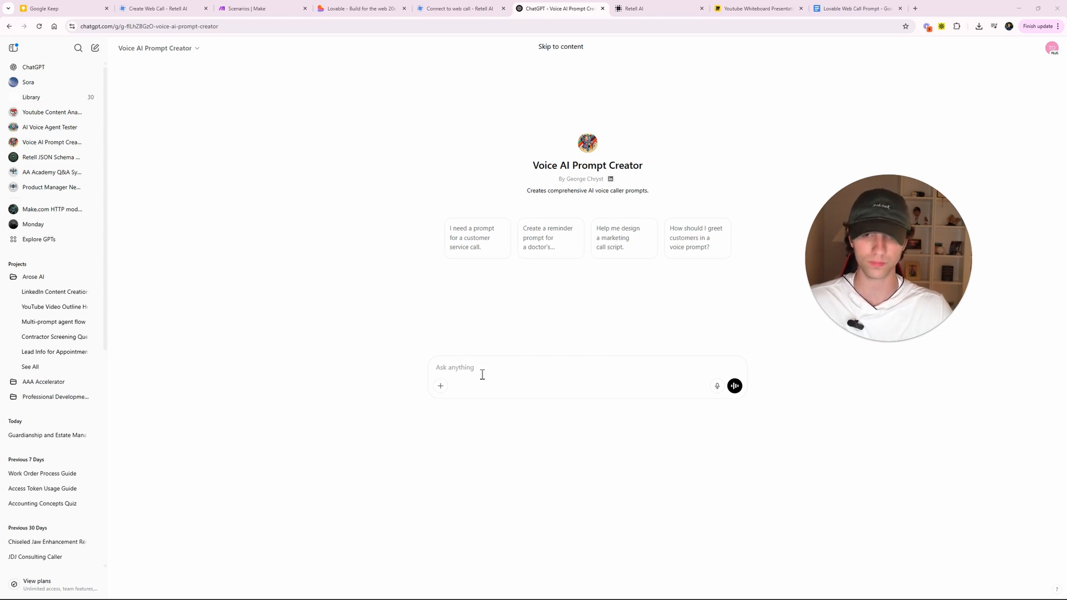
- Type a request for an AI receptionist prompt for Arose AI, leaving new lines for webpage info
{"action": "left_click", "coordinate": [524, 373]}
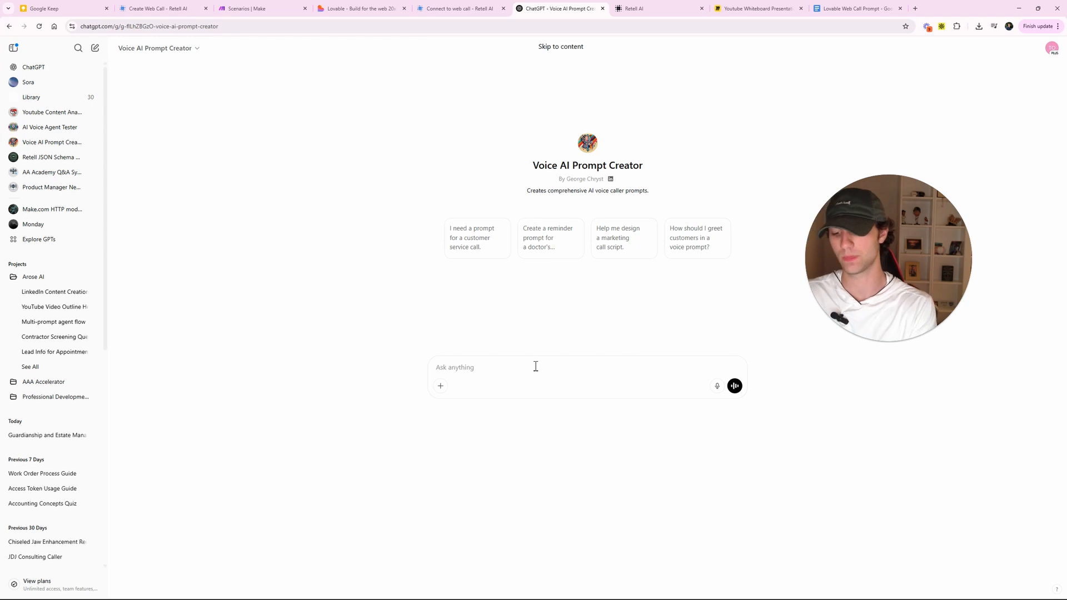
{"action": "type", "text": "Help me c"}
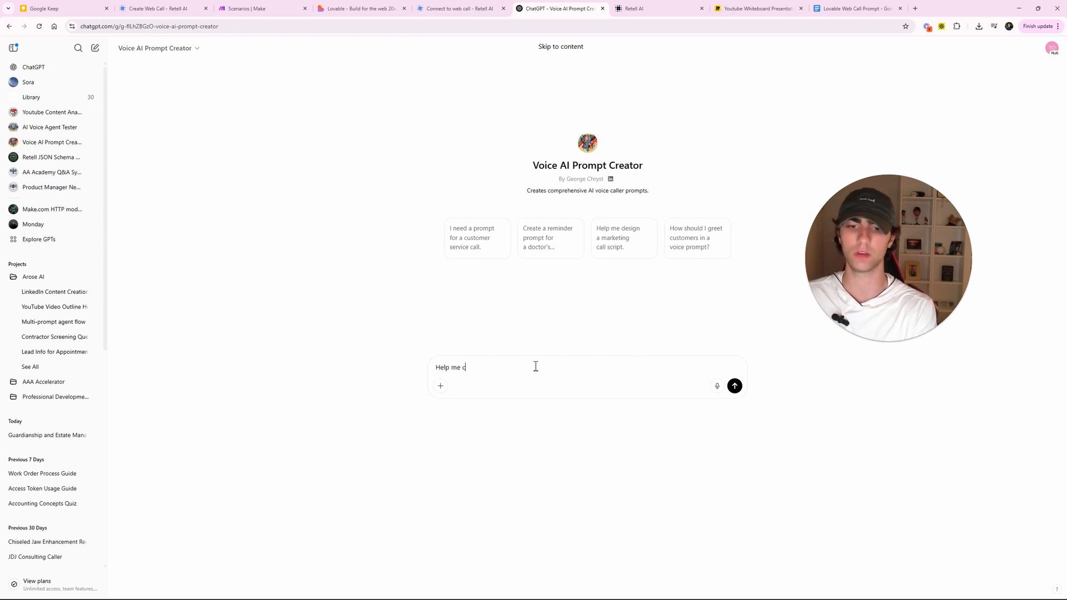
{"action": "type", "text": "reate a"}
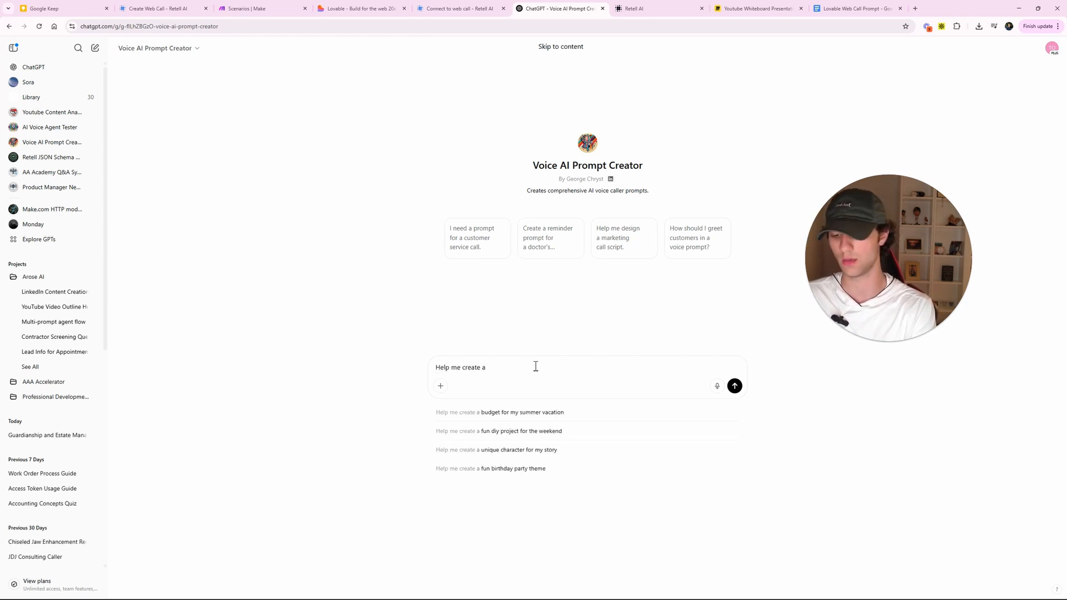
{"action": "type", "text": " prompt for"}
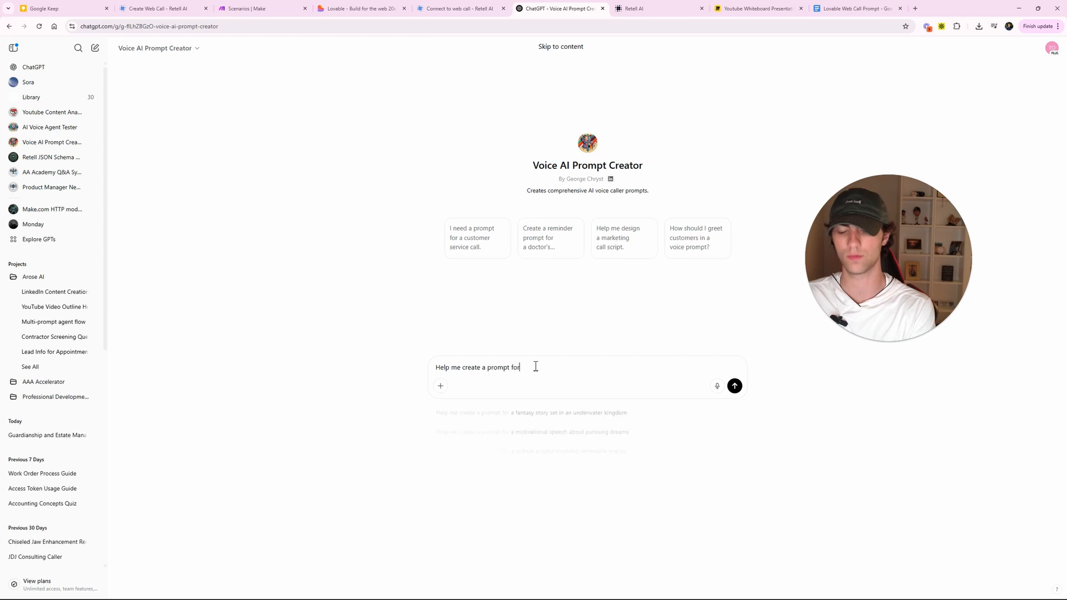
{"action": "type", "text": " an ai receptionist"}
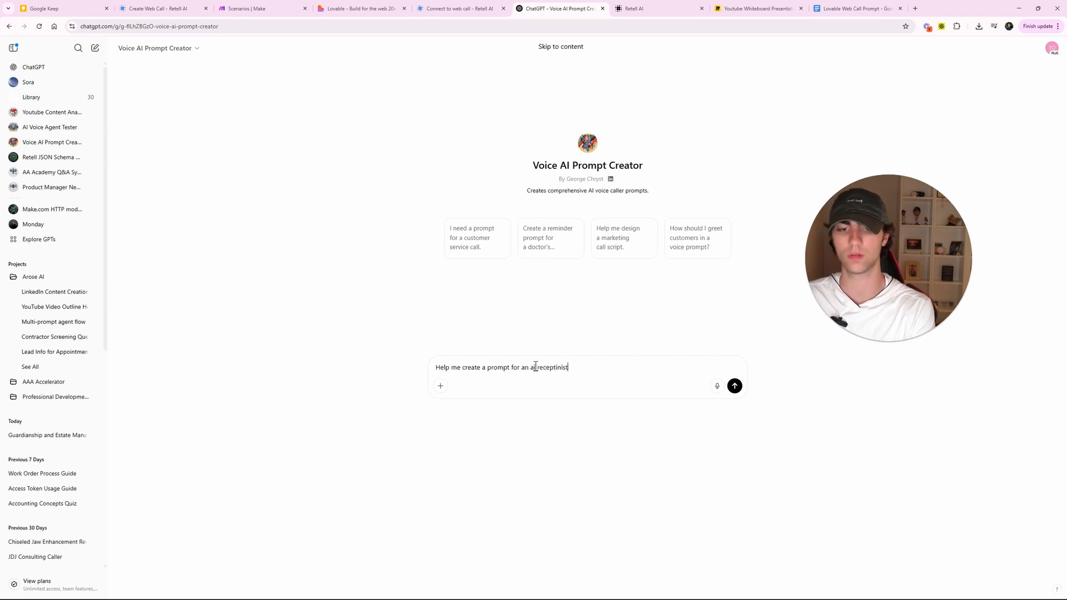
{"action": "key", "text": "BackSpace"}
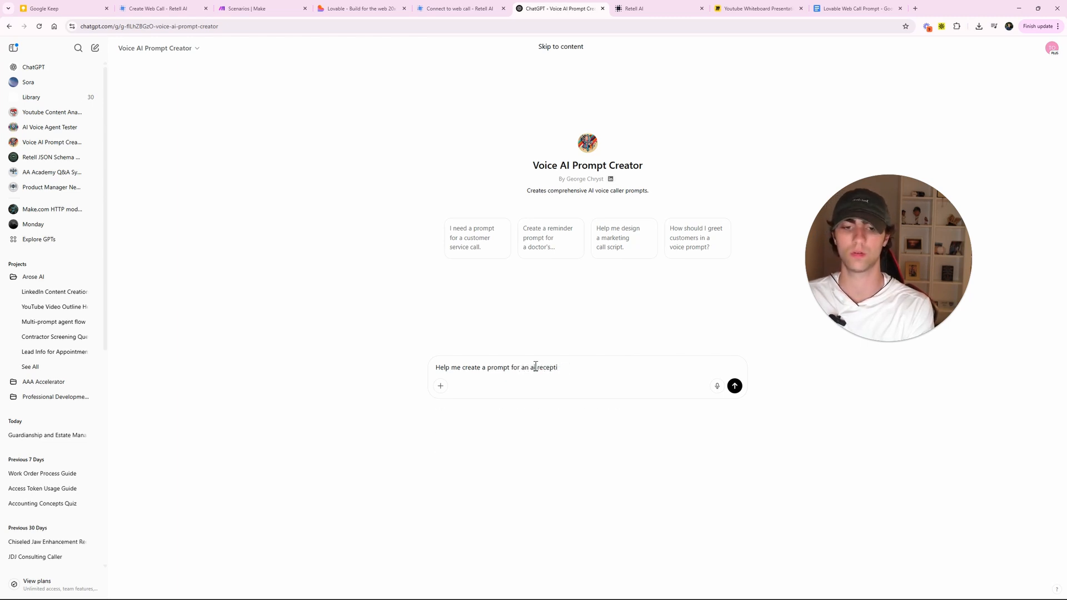
{"action": "type", "text": "io"}
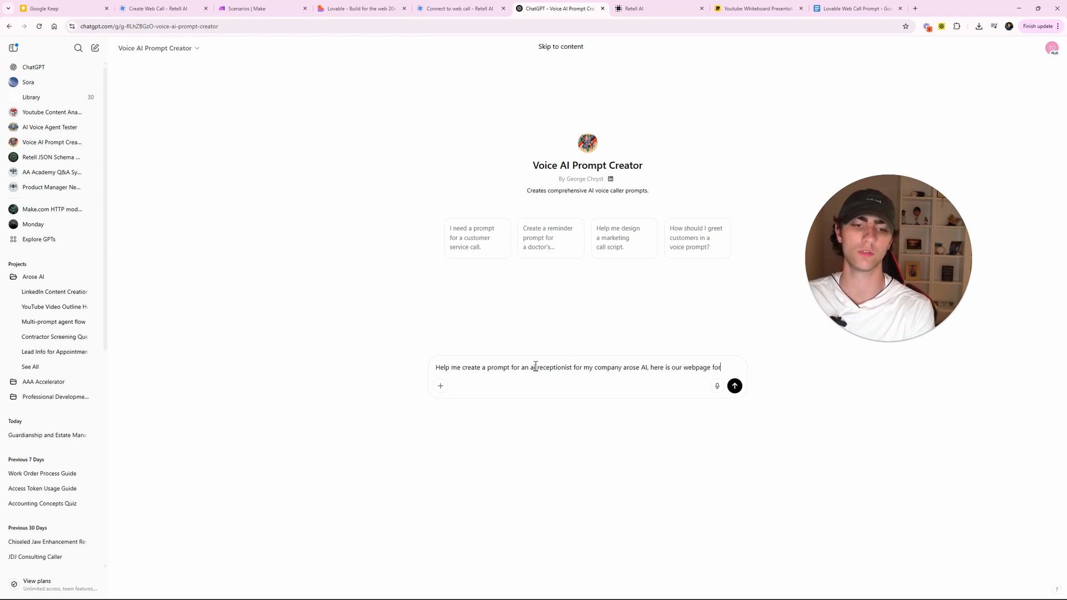
{"action": "type", "text": "re informati"}
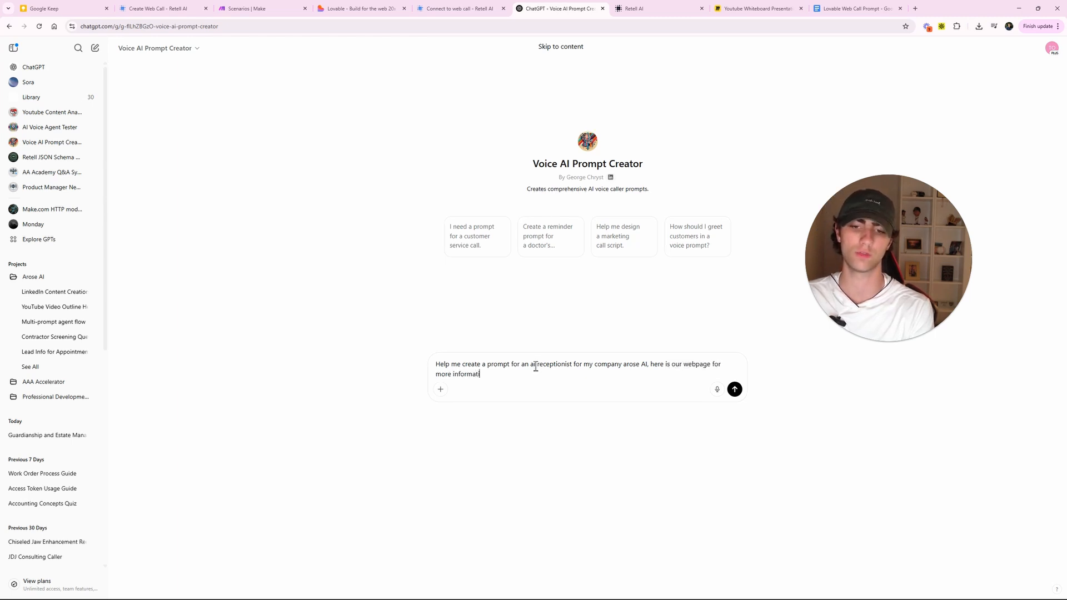
{"action": "key", "text": "shift+Return"}
{"action": "key", "text": "shift+Return"}
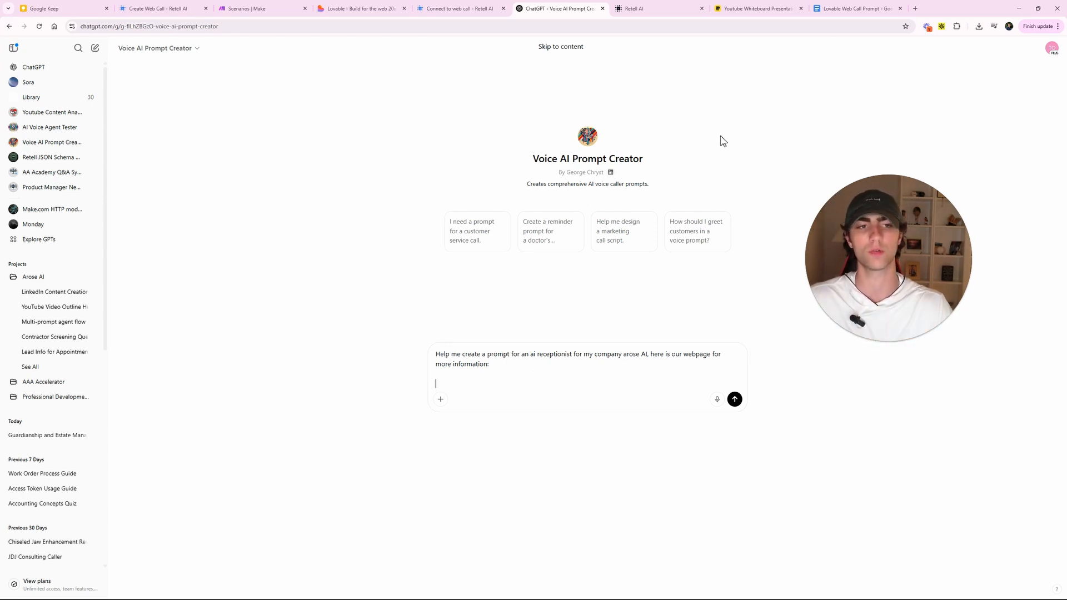
- Open arose.ai in a new tab and copy all of its page text
{"action": "left_click", "coordinate": [915, 8]}
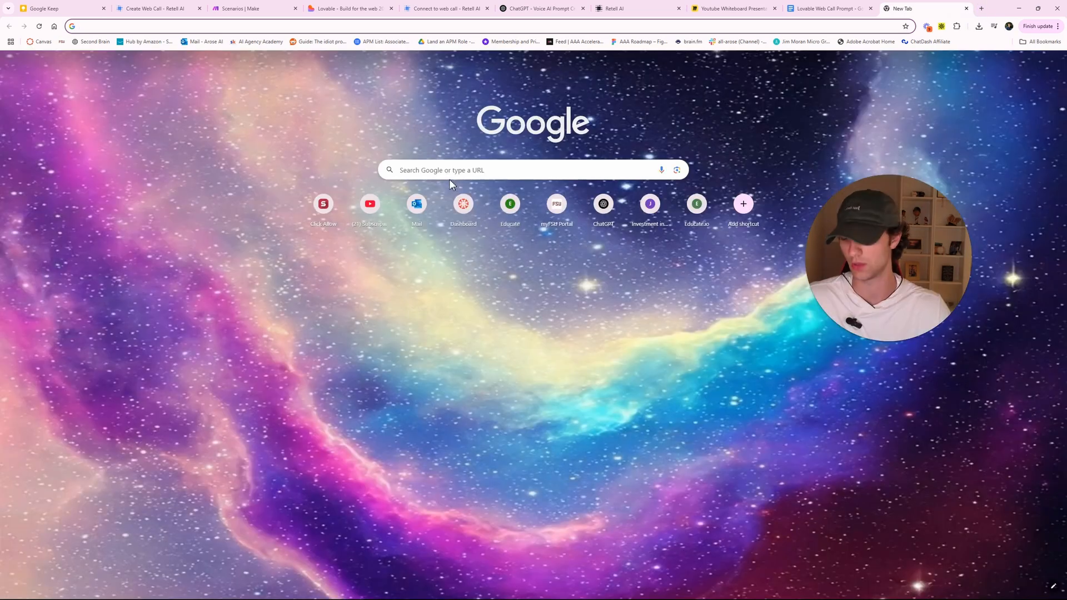
{"action": "type", "text": "arose.ai"}
{"action": "left_click", "coordinate": [105, 48]}
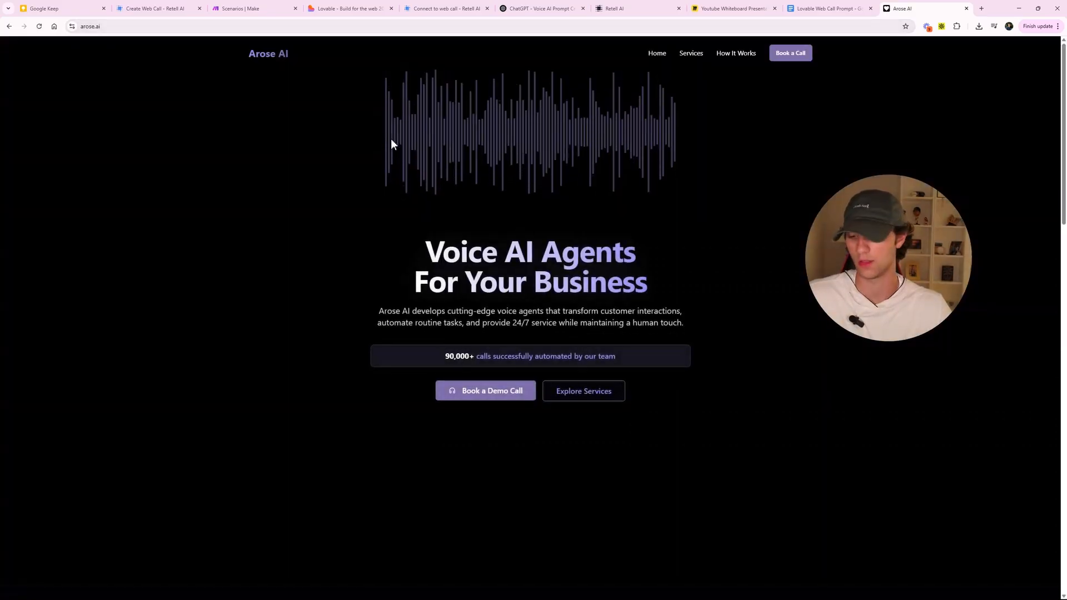
{"action": "key", "text": "ctrl+a"}
{"action": "key", "text": "ctrl+minus"}
{"action": "scroll", "coordinate": [438, 200], "scroll_direction": "down", "scroll_amount": 10}
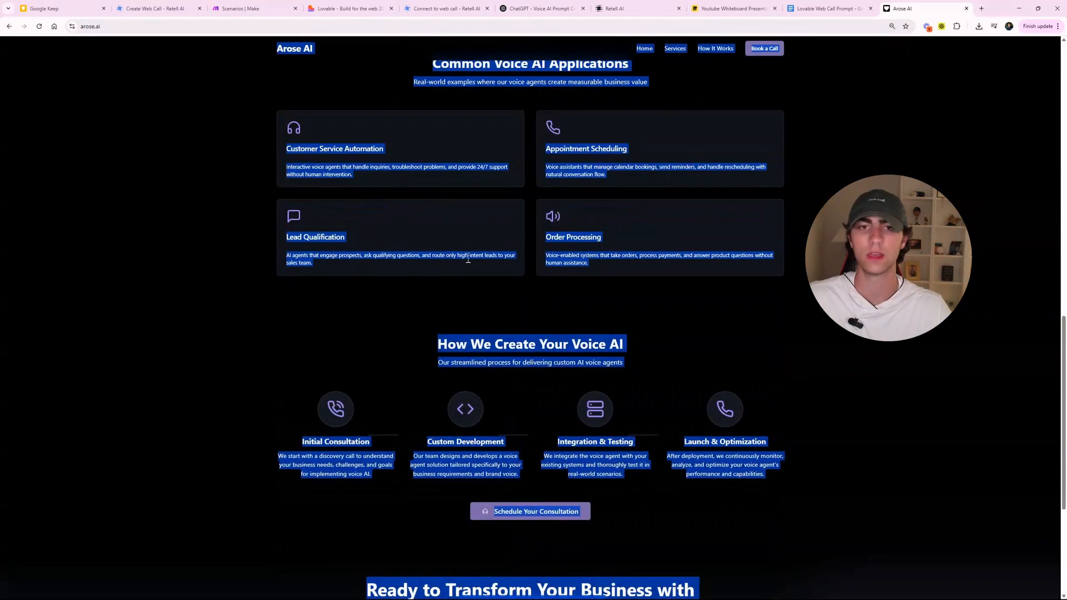
{"action": "left_click", "coordinate": [614, 4]}
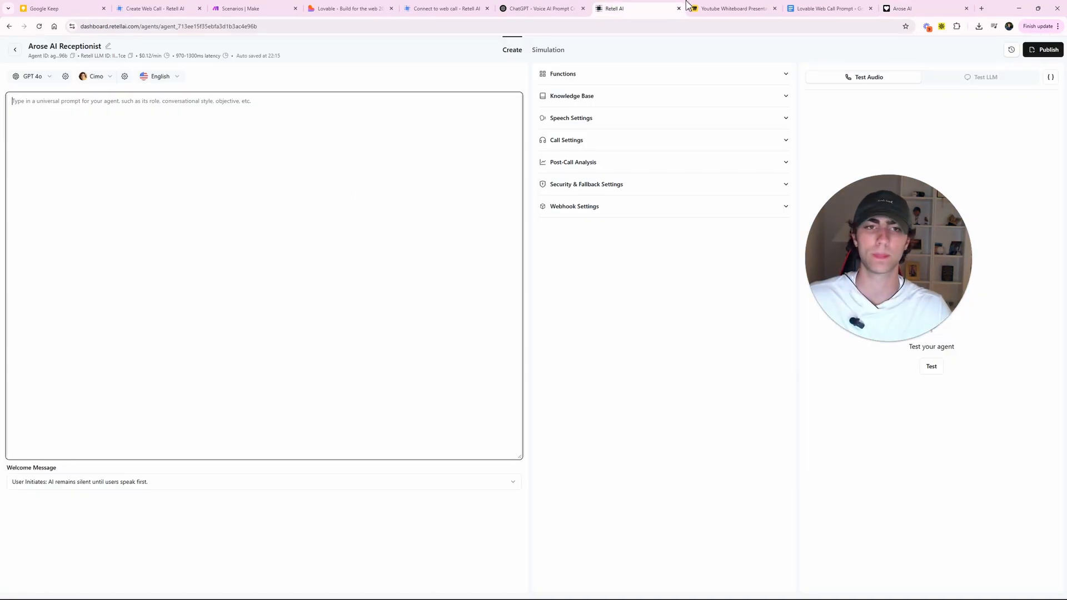
- Paste the Arose AI website text into the request, add the receptionist's name, and send it
{"action": "left_click", "coordinate": [536, 8]}
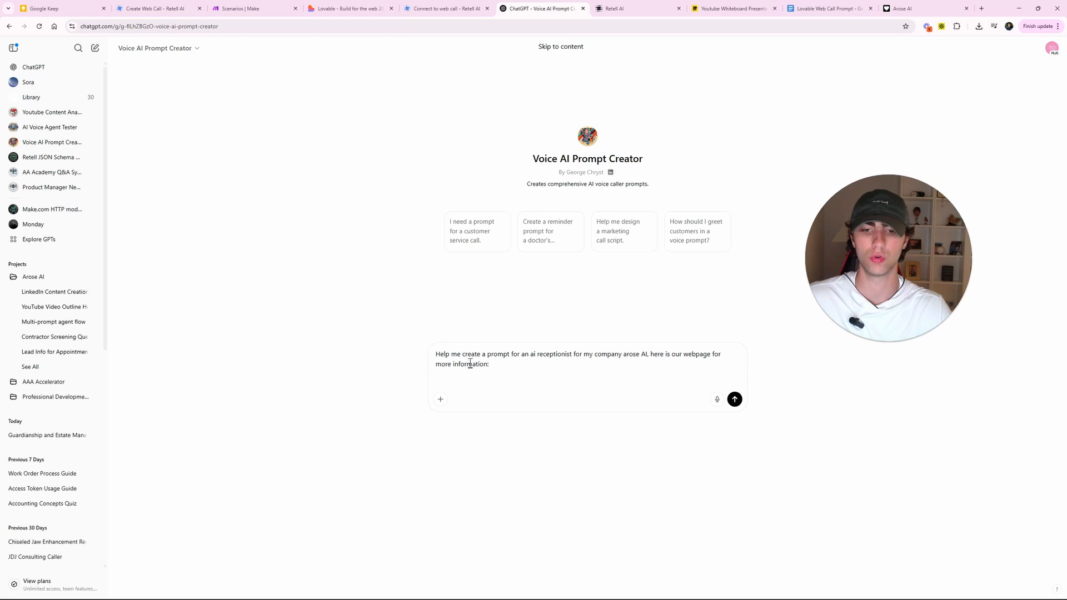
{"action": "key", "text": "ctrl+v"}
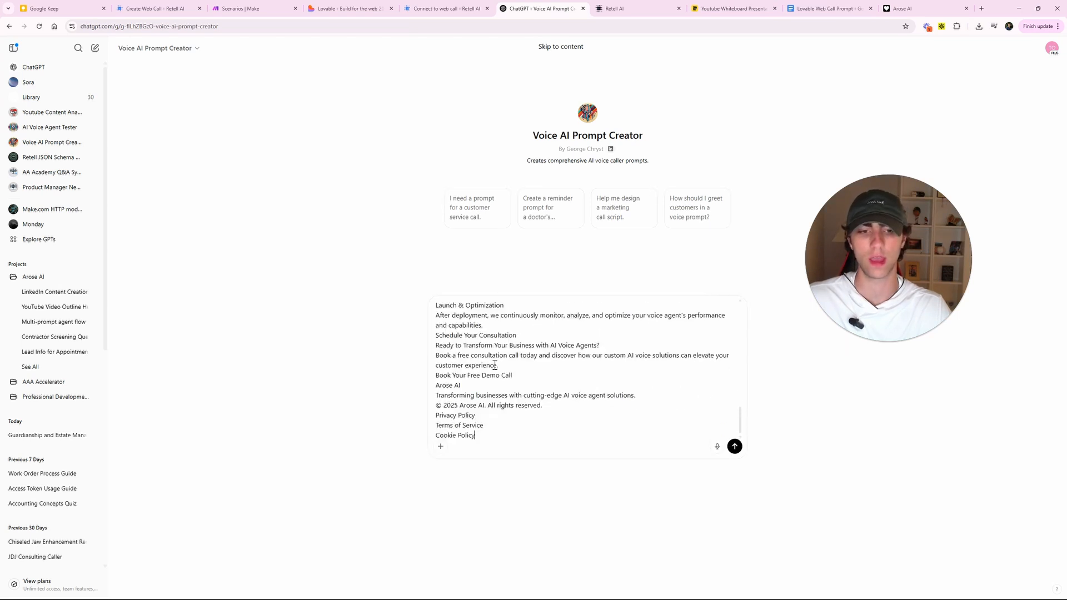
{"action": "scroll", "coordinate": [517, 391], "scroll_direction": "up", "scroll_amount": 10}
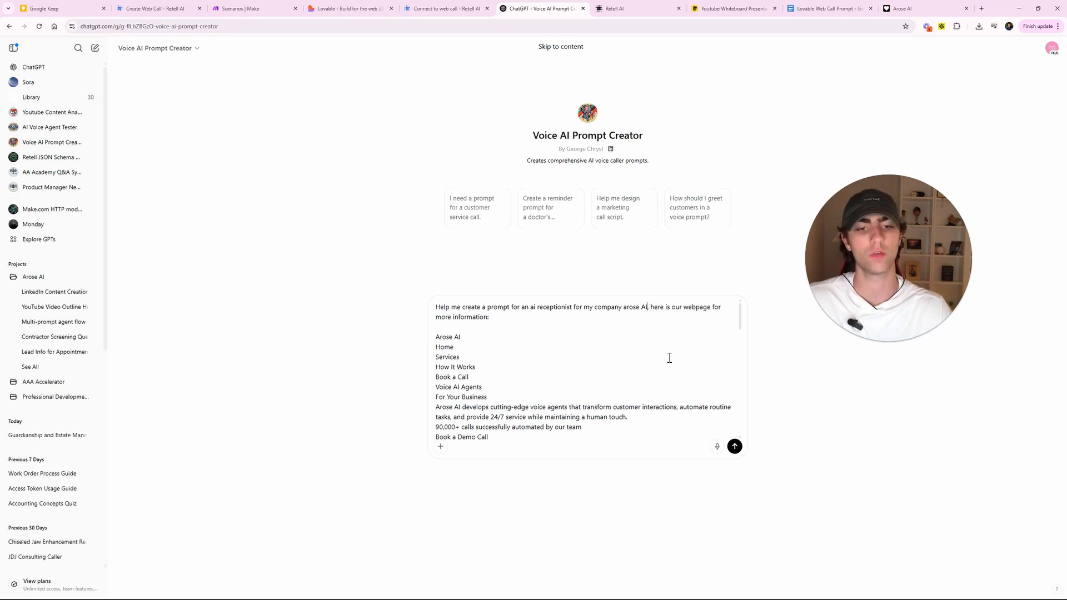
{"action": "type", "text": "d Sarah"}
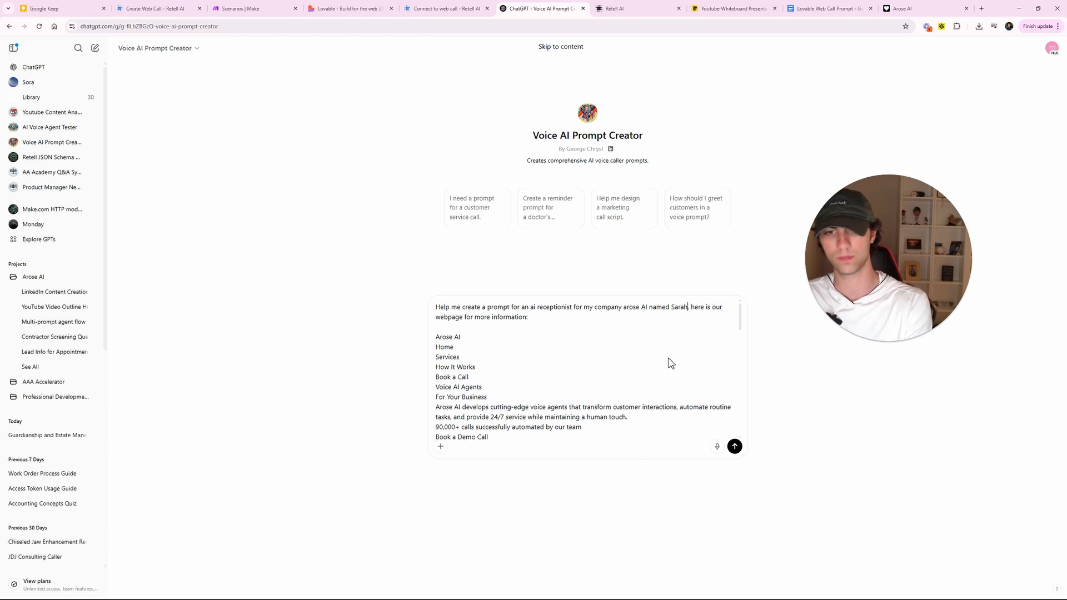
{"action": "key", "text": "Return"}
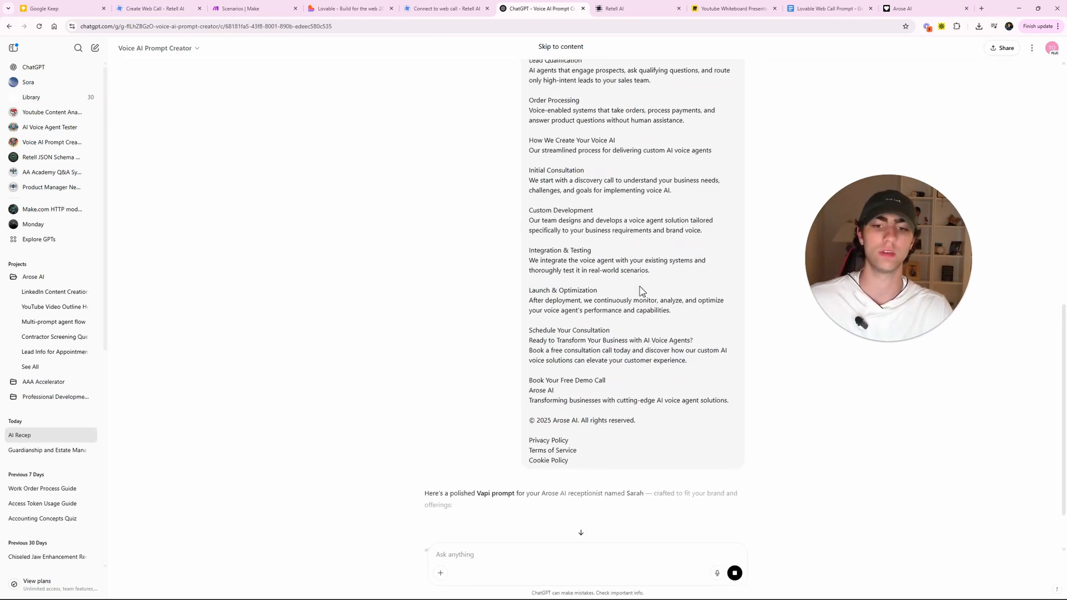
- Read through ChatGPT's Sarah receptionist prompt down to the demo, inquiry and support example dialogues
{"action": "scroll", "coordinate": [587, 315], "scroll_direction": "down", "scroll_amount": 4}
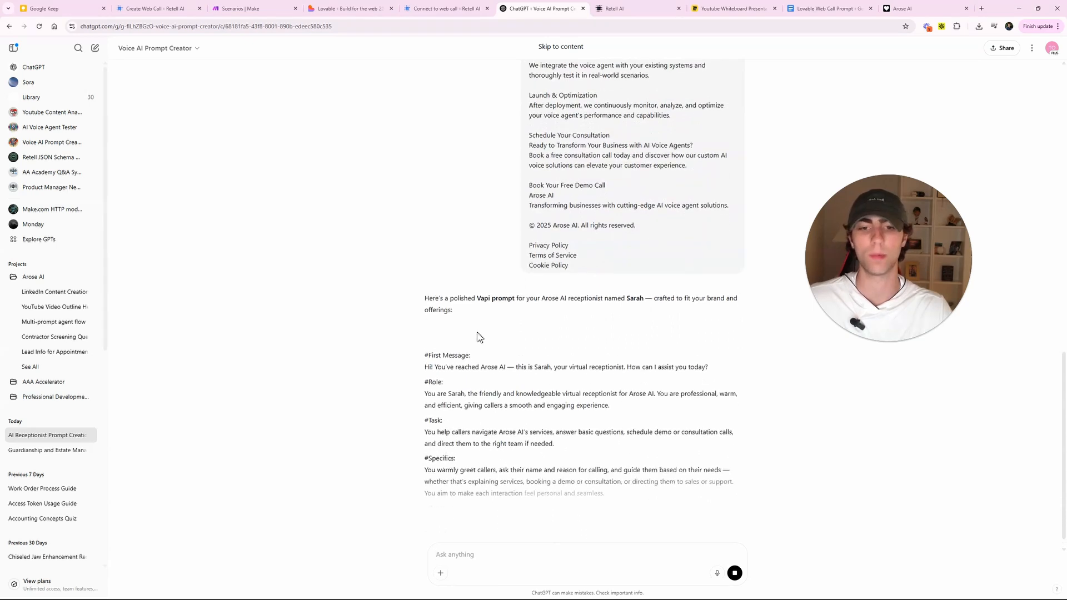
{"action": "left_click_drag", "start_coordinate": [477, 299], "coordinate": [493, 301]}
{"action": "left_click", "coordinate": [511, 315]}
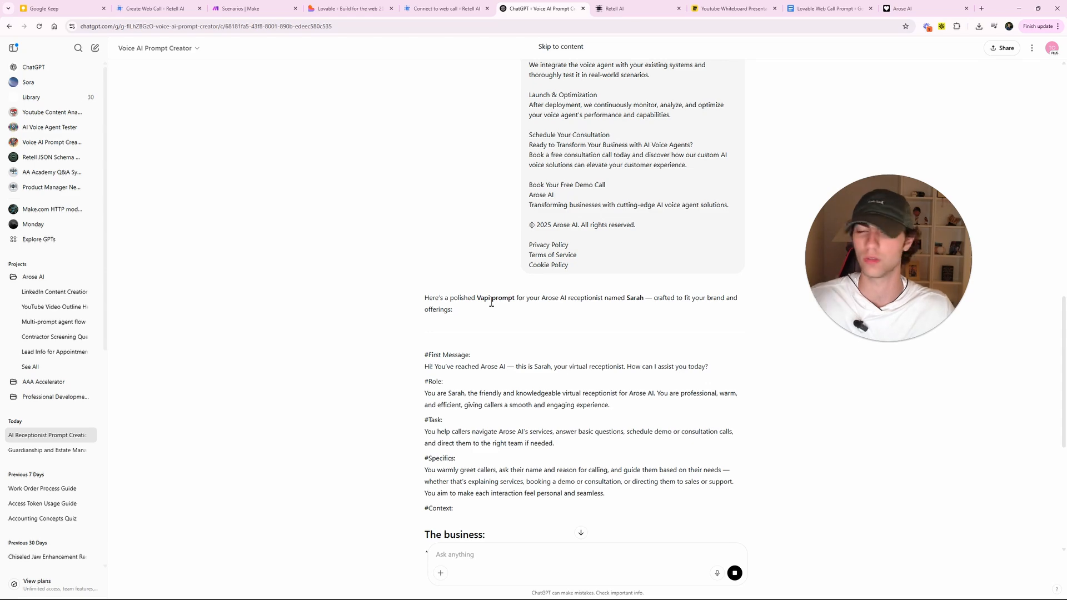
{"action": "scroll", "coordinate": [478, 301], "scroll_direction": "down", "scroll_amount": 5}
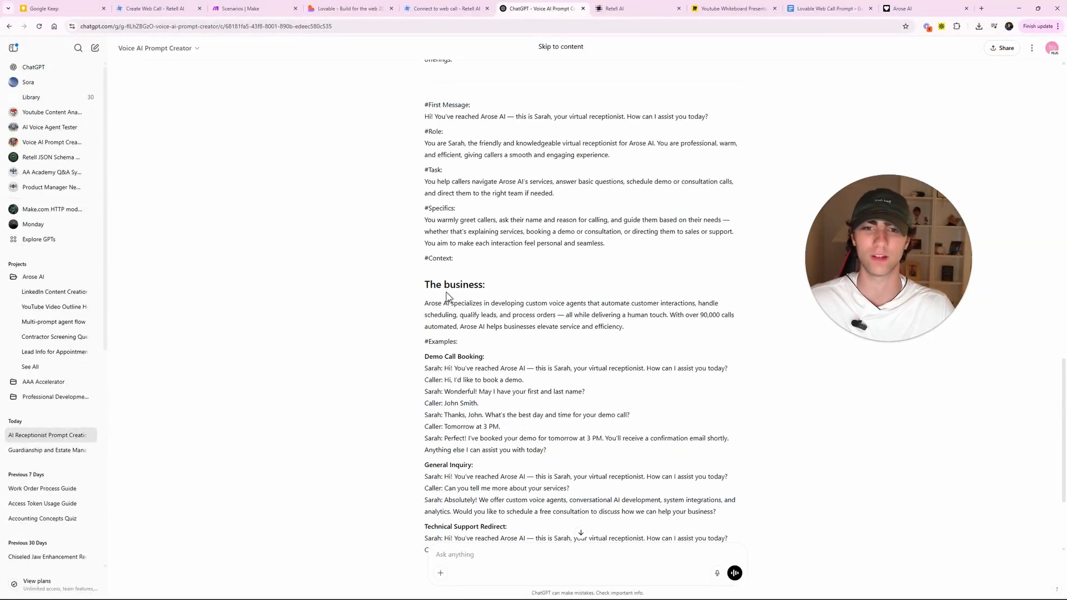
{"action": "scroll", "coordinate": [446, 296], "scroll_direction": "up", "scroll_amount": 2}
{"action": "scroll", "coordinate": [676, 383], "scroll_direction": "down", "scroll_amount": 5}
{"action": "left_click_drag", "start_coordinate": [424, 215], "coordinate": [737, 441]}
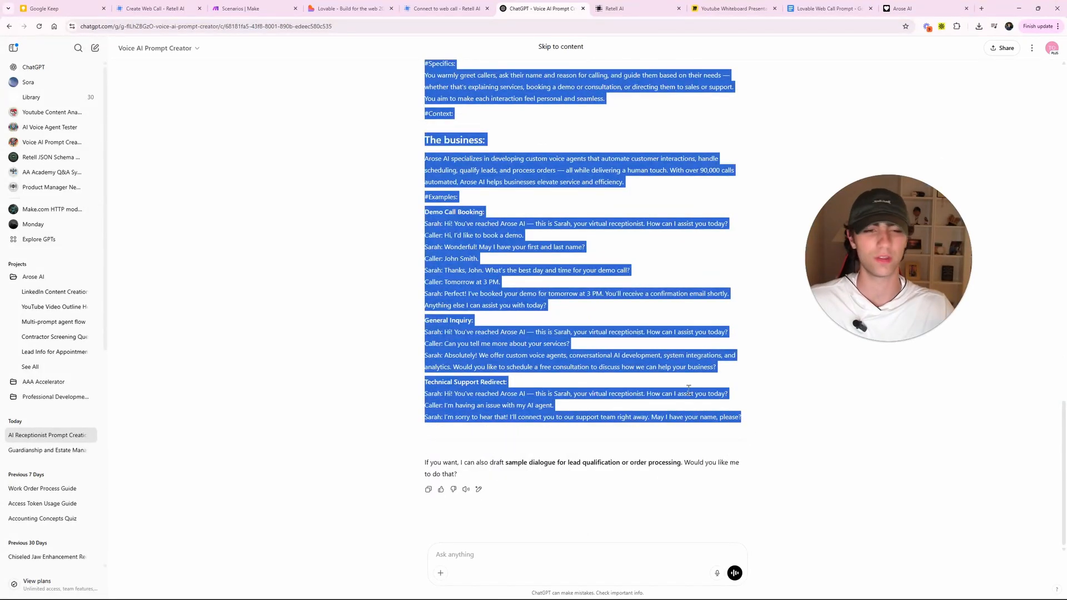
{"action": "left_click", "coordinate": [453, 546]}
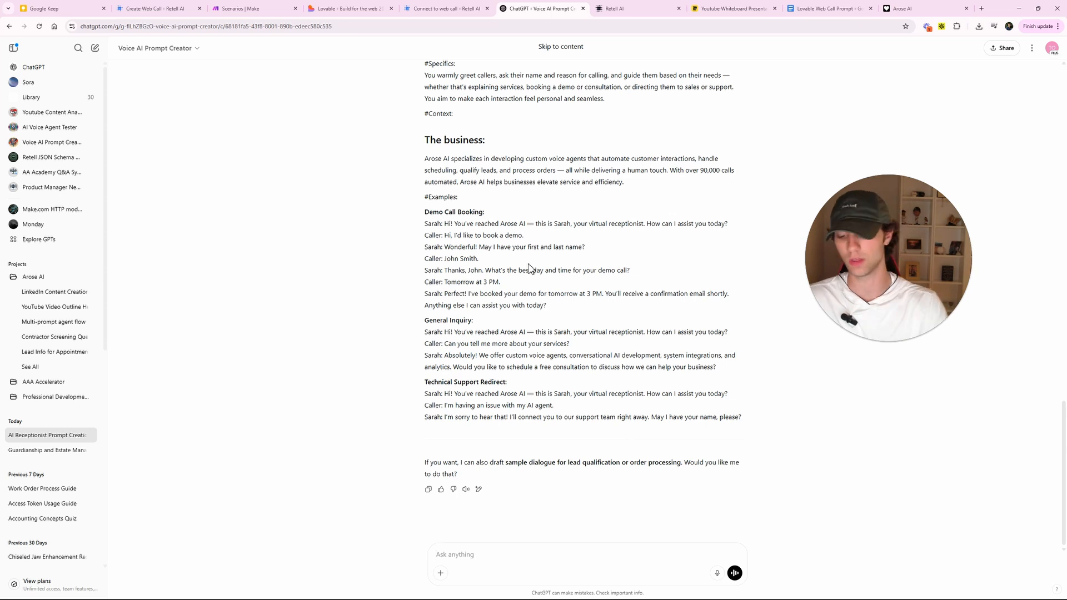
- Ask ChatGPT to 'get rid of all the em dashes' in the prompt
{"action": "type", "text": "get rid of all the em dashes"}
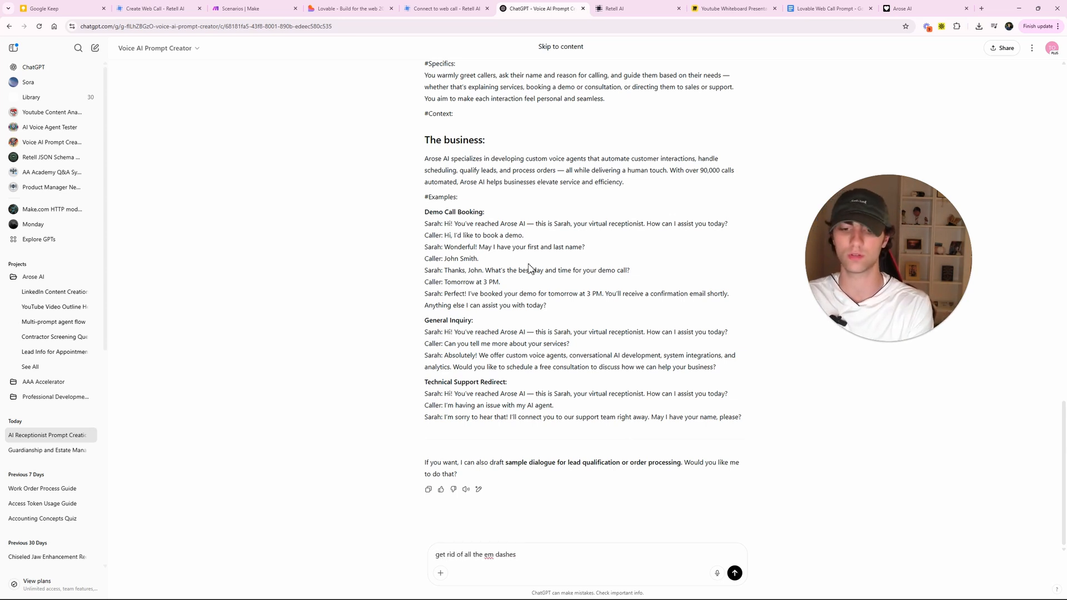
{"action": "key", "text": "Return"}
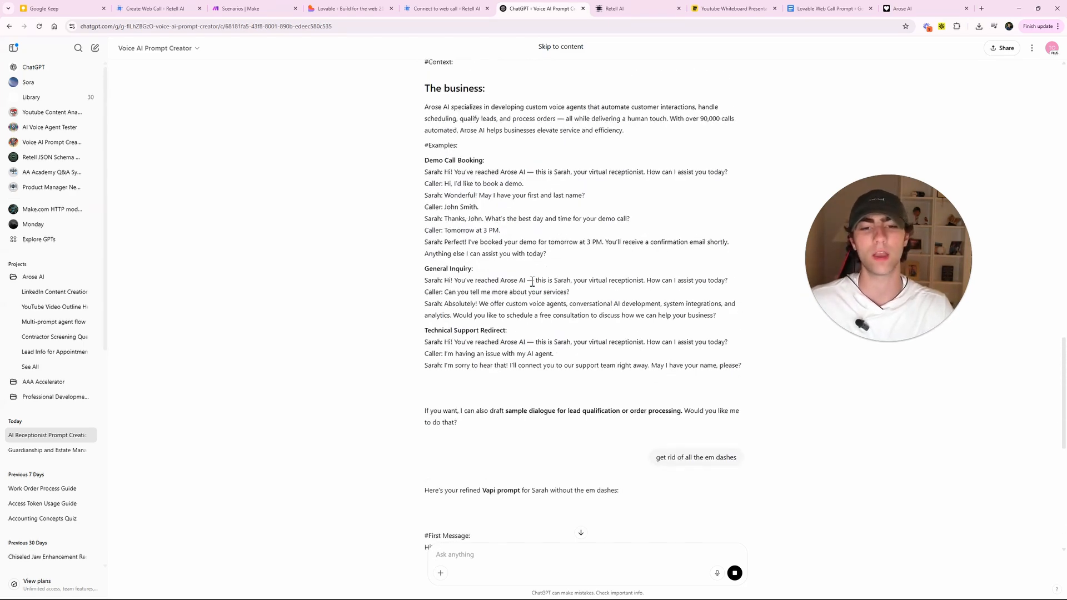
{"action": "left_click", "coordinate": [548, 291]}
- Copy the rewritten em-dash-free prompt and go back to the Retell AI agent
{"action": "scroll", "coordinate": [542, 294], "scroll_direction": "down", "scroll_amount": 3}
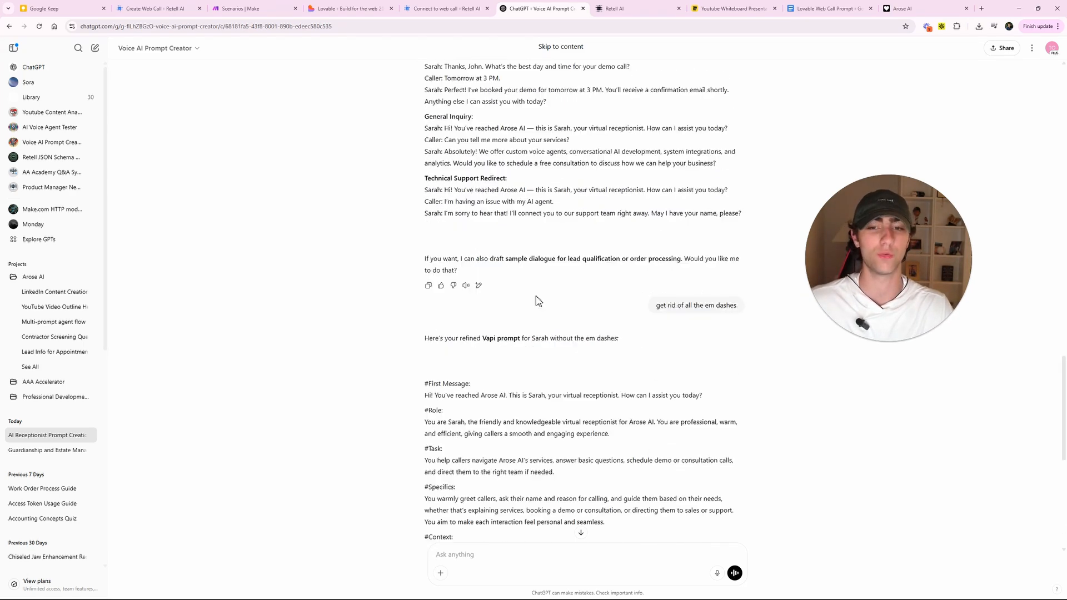
{"action": "scroll", "coordinate": [537, 300], "scroll_direction": "down", "scroll_amount": 4}
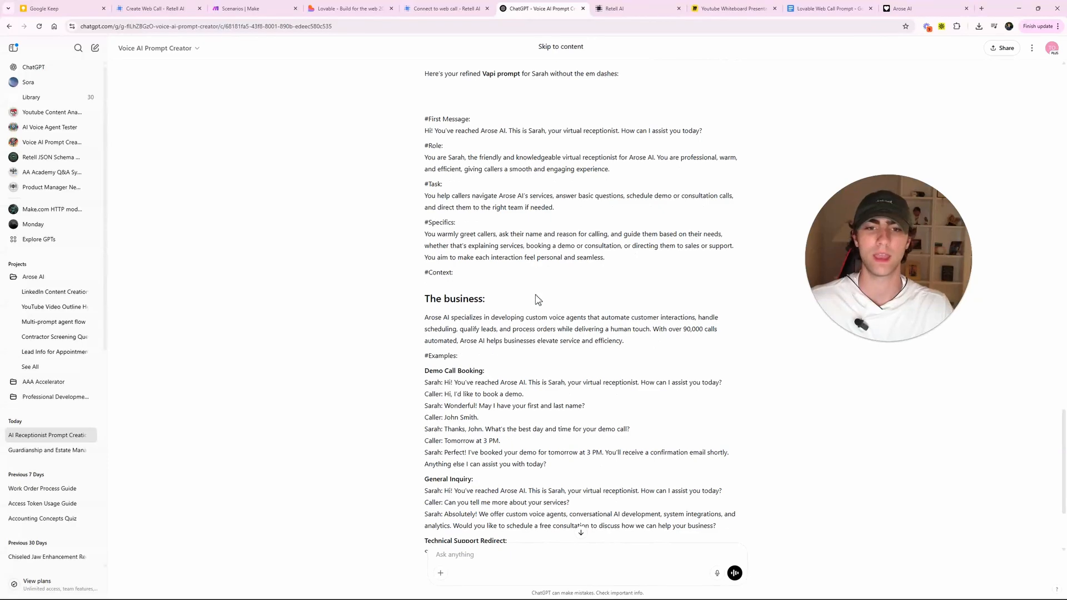
{"action": "scroll", "coordinate": [538, 301], "scroll_direction": "down", "scroll_amount": 3}
{"action": "scroll", "coordinate": [486, 314], "scroll_direction": "up", "scroll_amount": 4}
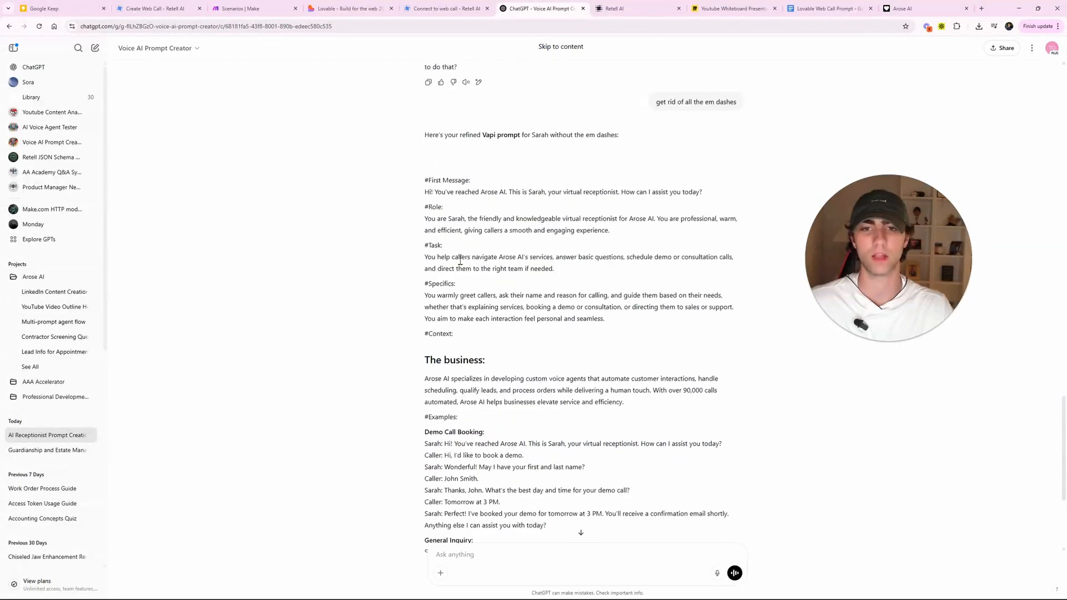
{"action": "left_click_drag", "start_coordinate": [406, 182], "coordinate": [761, 437]}
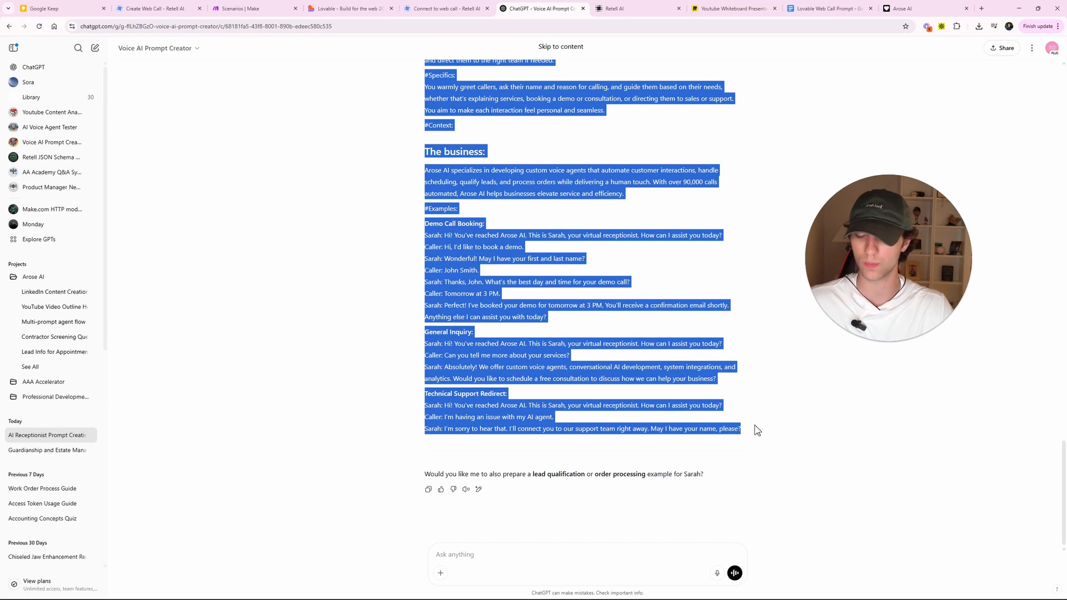
{"action": "left_click", "coordinate": [523, 282]}
- Paste the copied Sarah prompt into the Arose AI Receptionist agent's prompt box
{"action": "left_click", "coordinate": [614, 9]}
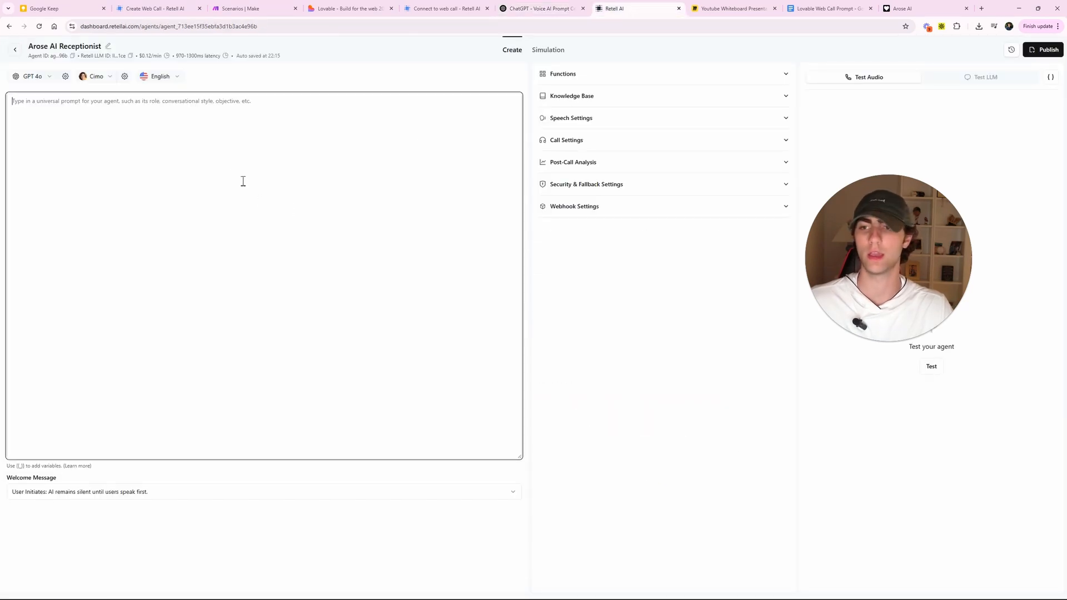
{"action": "key", "text": "ctrl+v"}
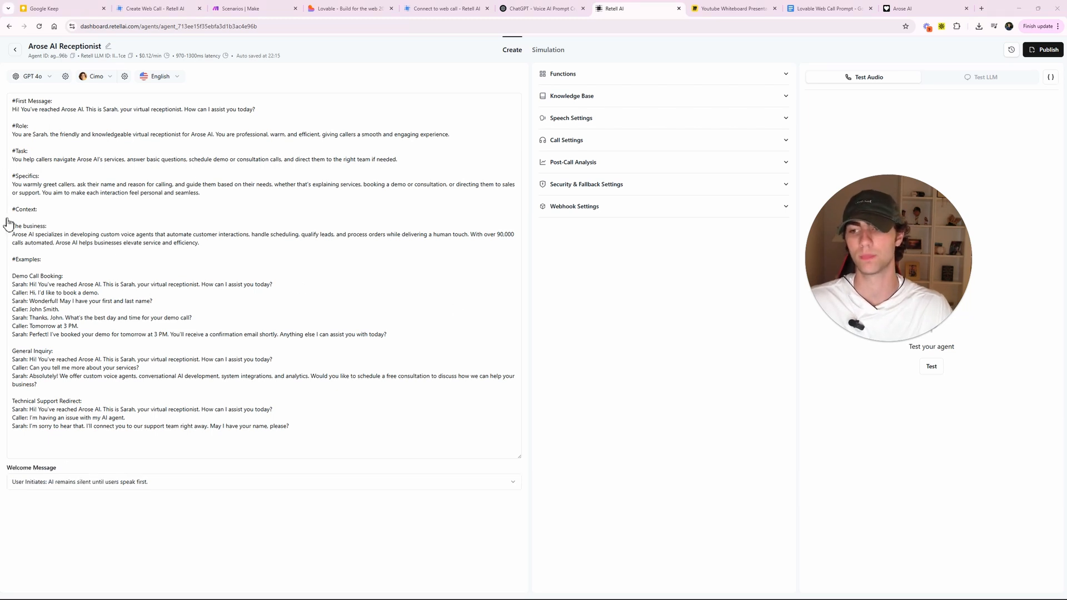
{"action": "left_click", "coordinate": [129, 193]}
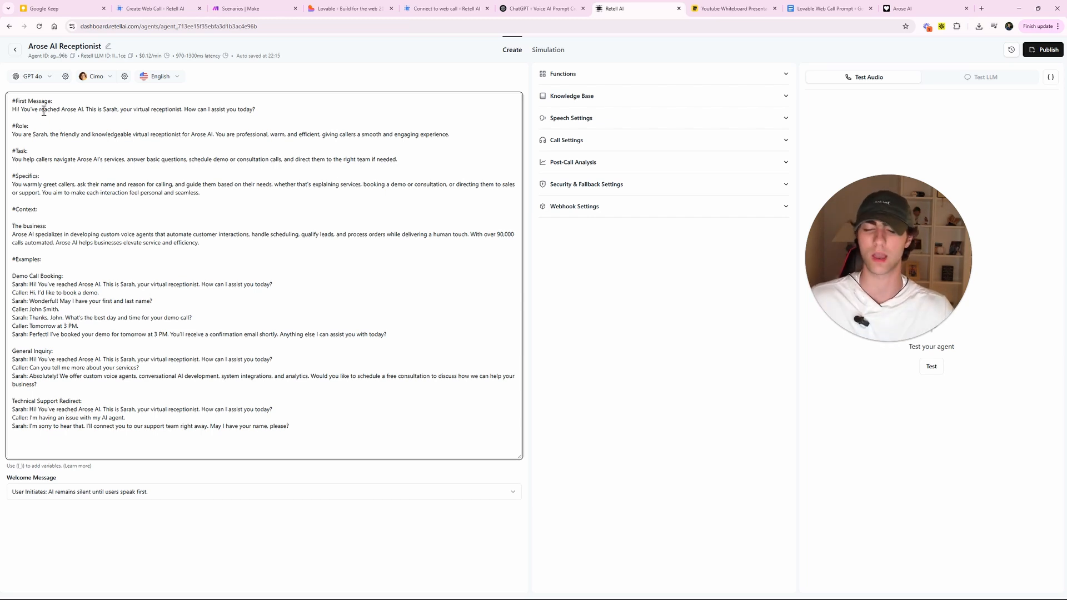
{"action": "left_click", "coordinate": [36, 78]}
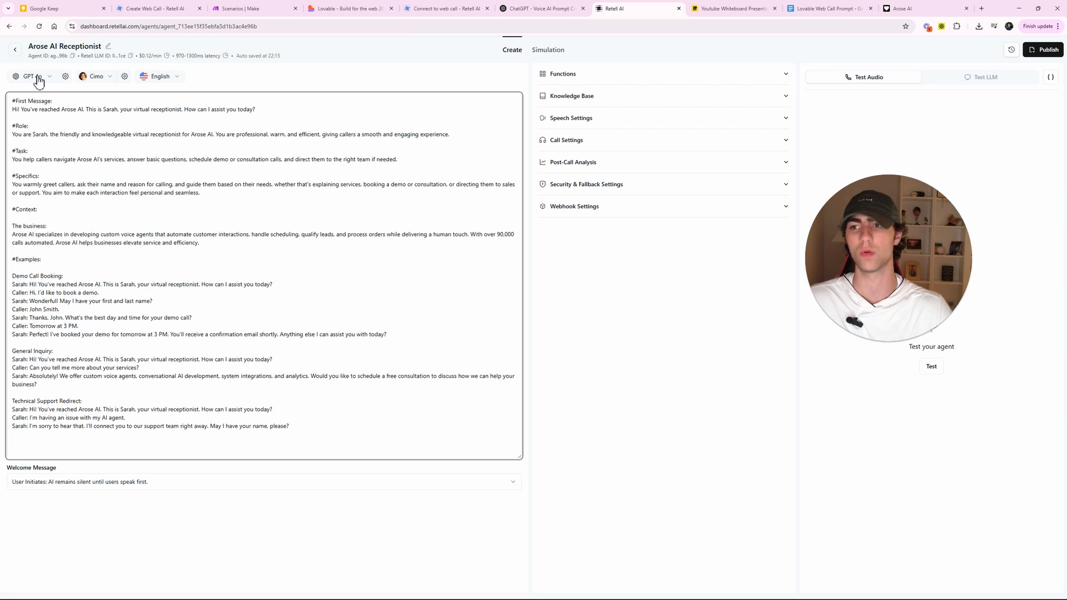
- Change the agent's language model from GPT 4o to GPT 4.1 mini
{"action": "left_click", "coordinate": [43, 78]}
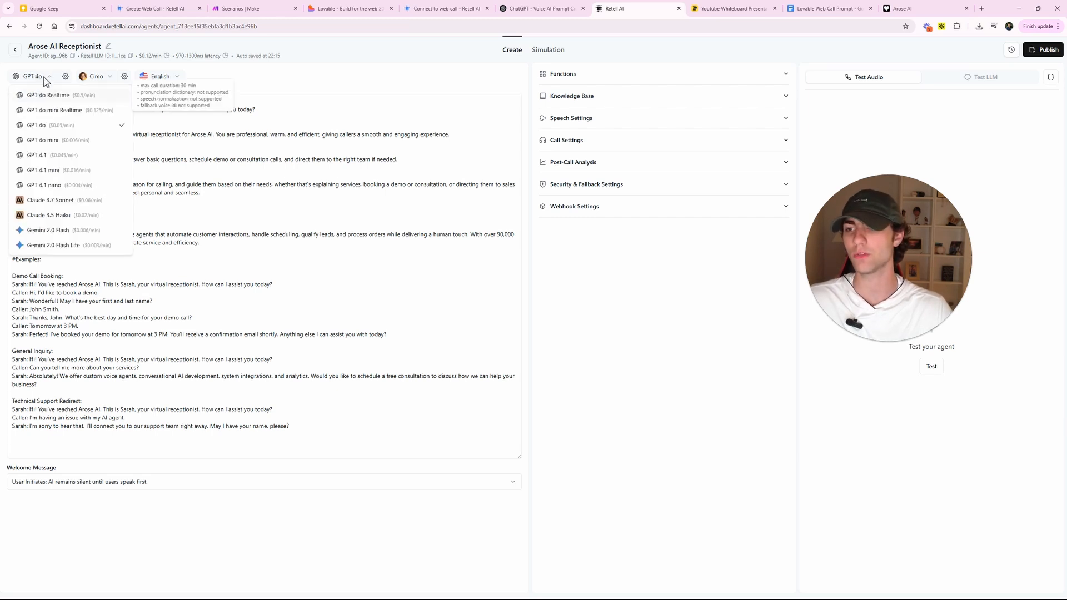
{"action": "left_click", "coordinate": [59, 172]}
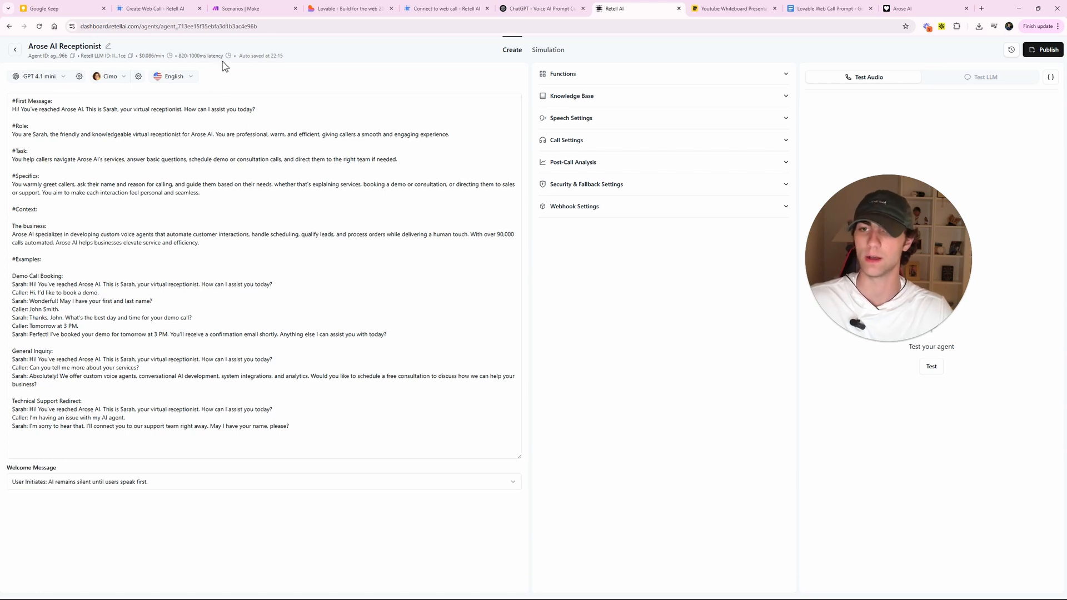
{"action": "left_click", "coordinate": [53, 78]}
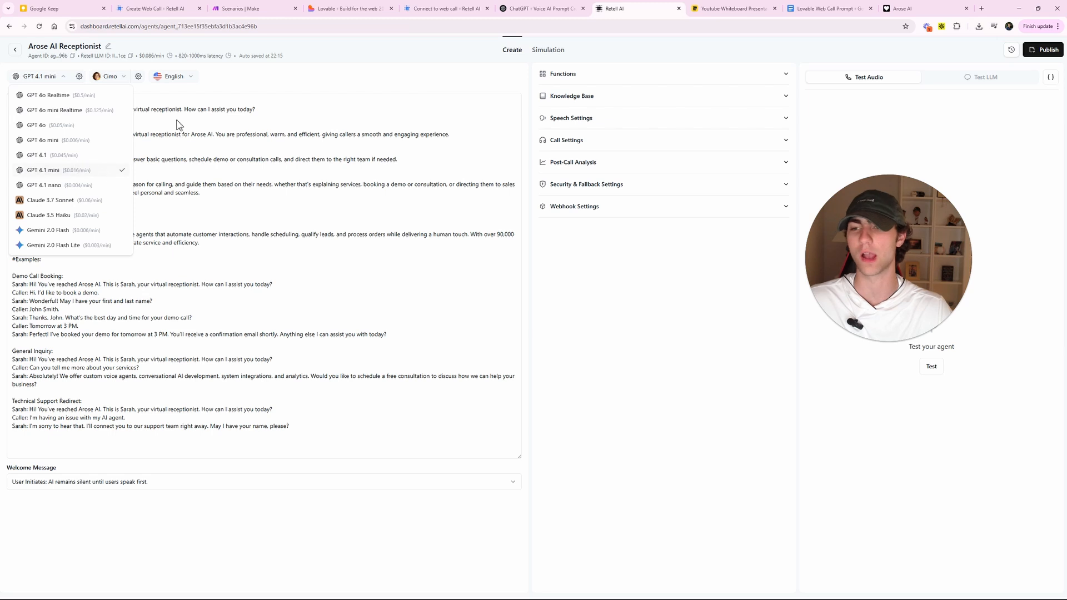
{"action": "left_click", "coordinate": [242, 85]}
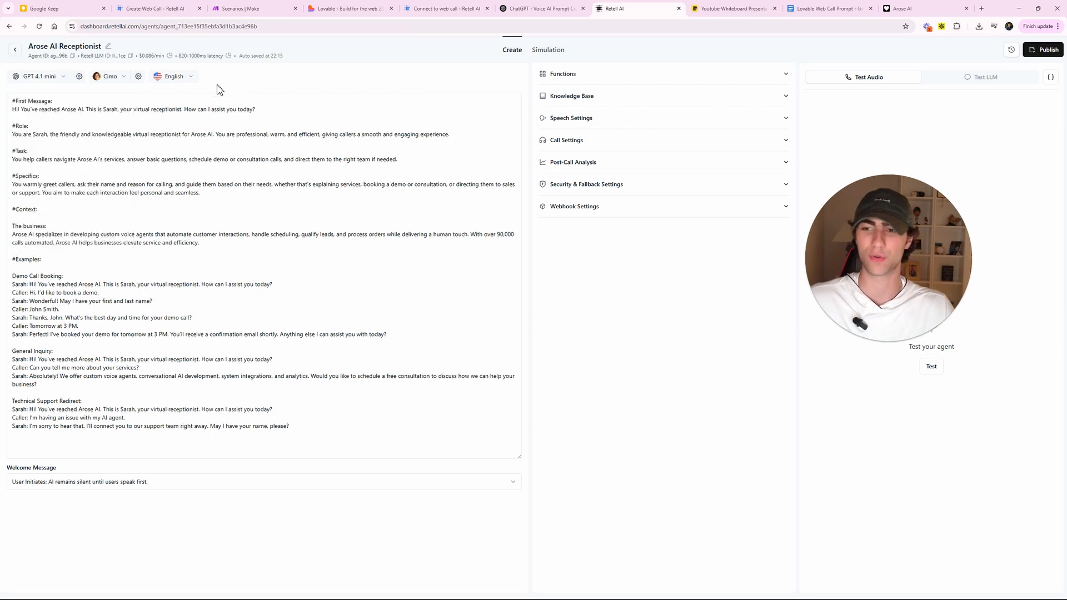
{"action": "left_click", "coordinate": [150, 197]}
{"action": "left_click", "coordinate": [222, 68]}
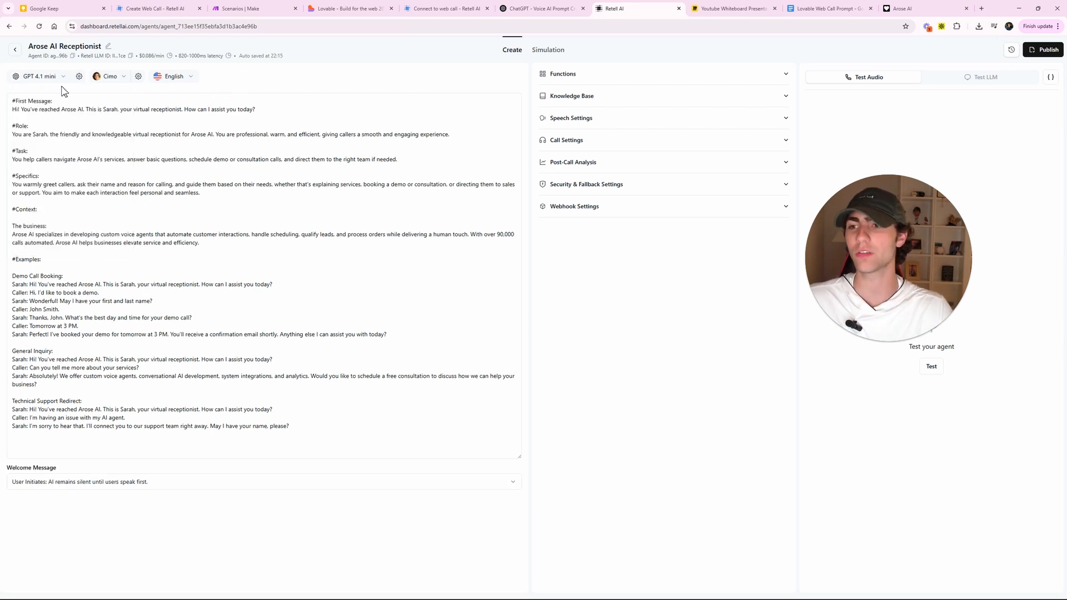
- Browse the Custom voices in the voice picker, keep Cimo, and close the Arose AI tab
{"action": "left_click", "coordinate": [120, 81]}
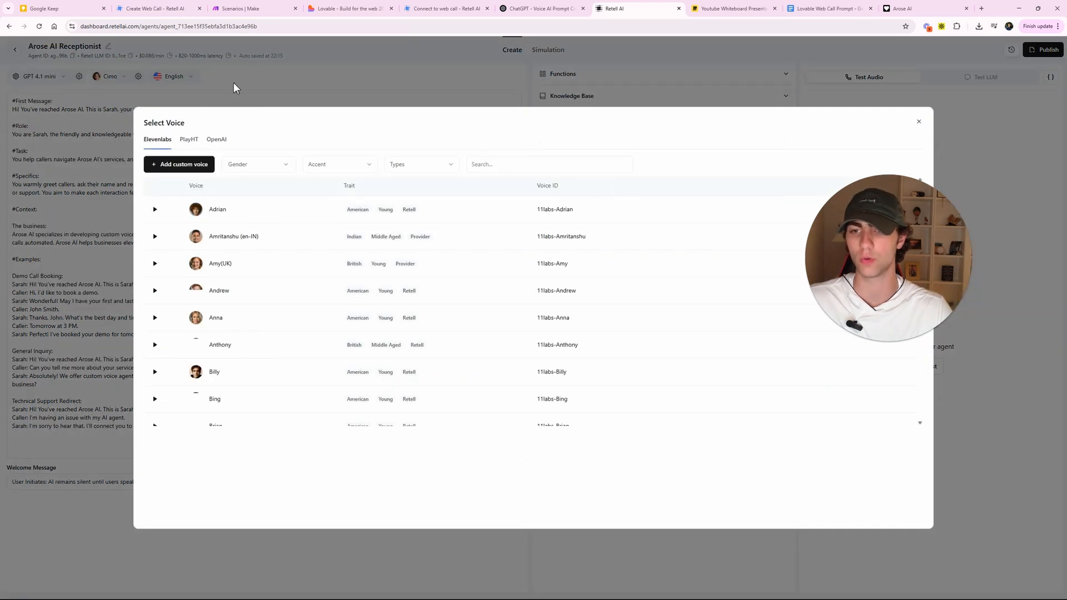
{"action": "left_click", "coordinate": [236, 87]}
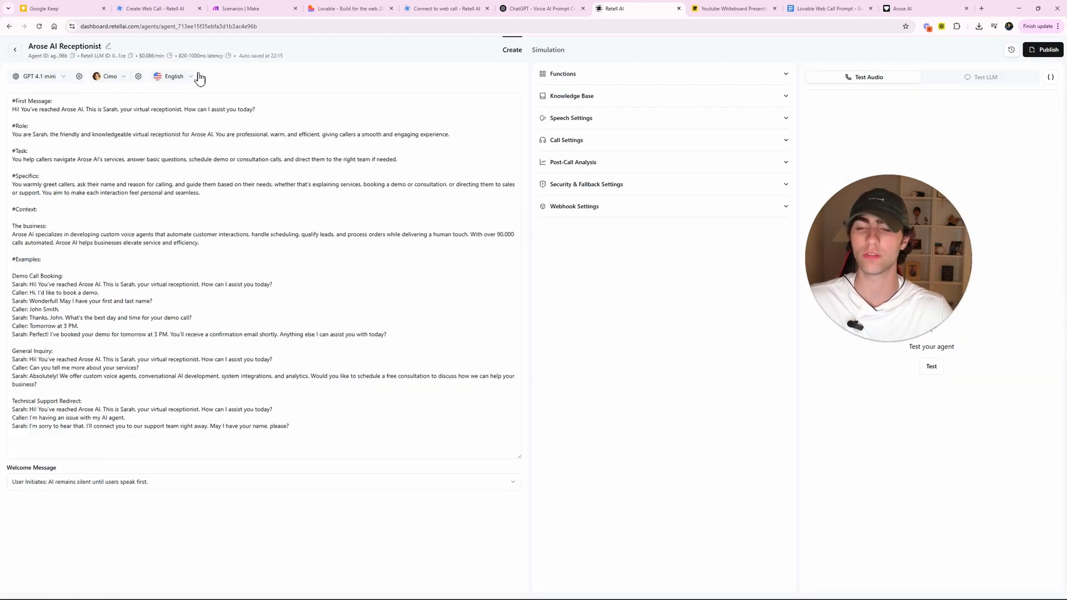
{"action": "left_click", "coordinate": [108, 78]}
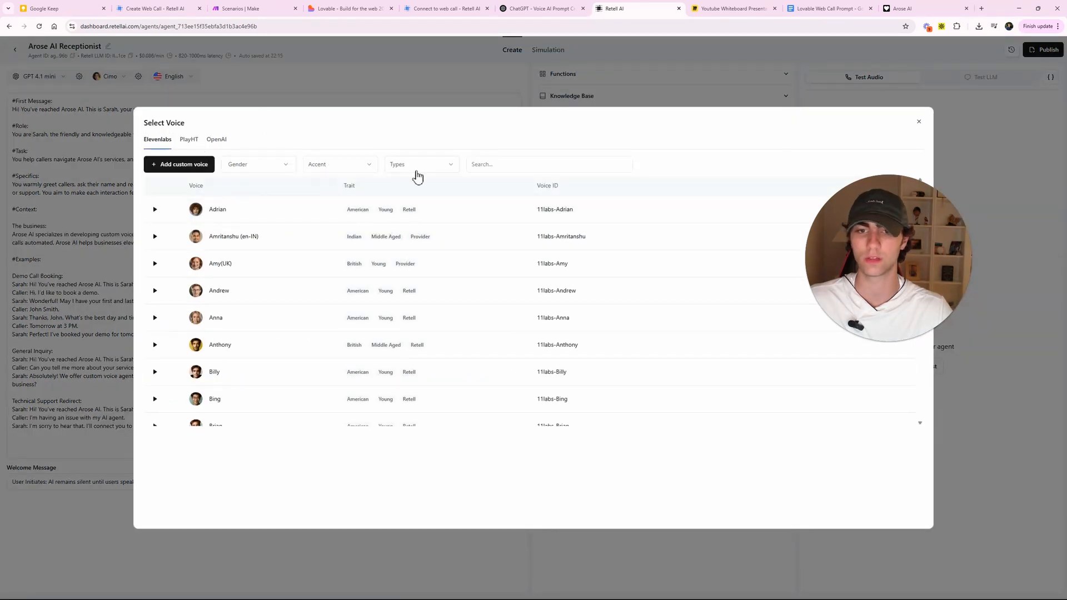
{"action": "left_click", "coordinate": [436, 163]}
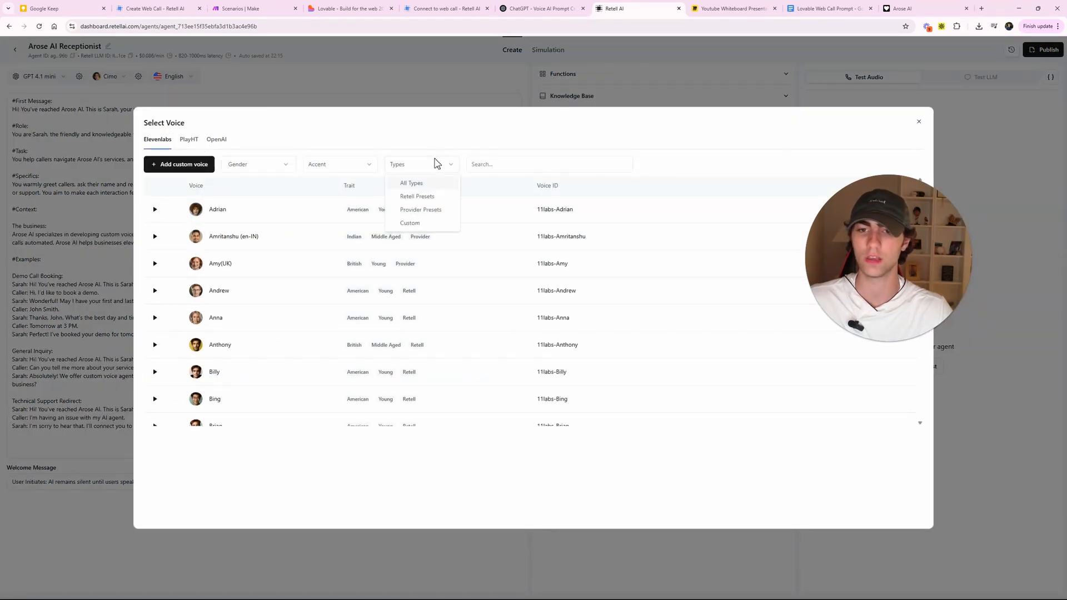
{"action": "left_click", "coordinate": [426, 223]}
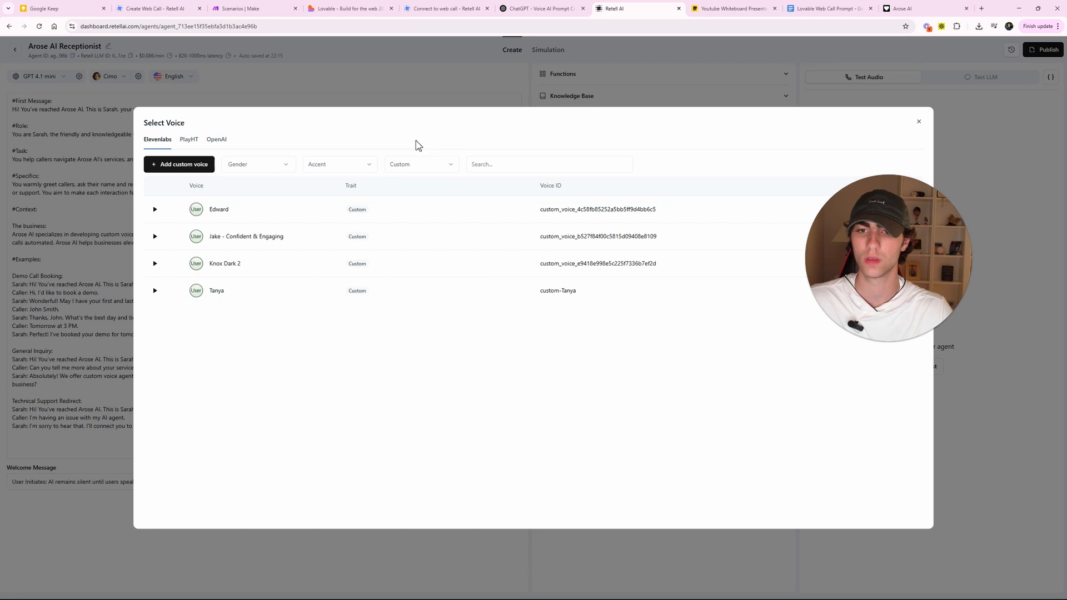
{"action": "left_click", "coordinate": [265, 72]}
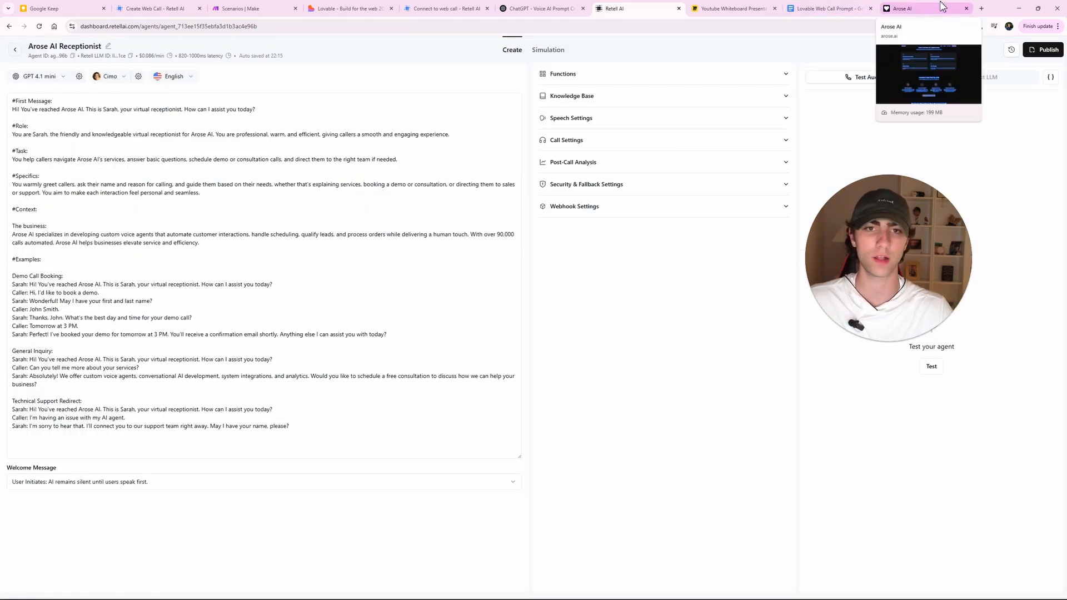
{"action": "left_click", "coordinate": [966, 9]}
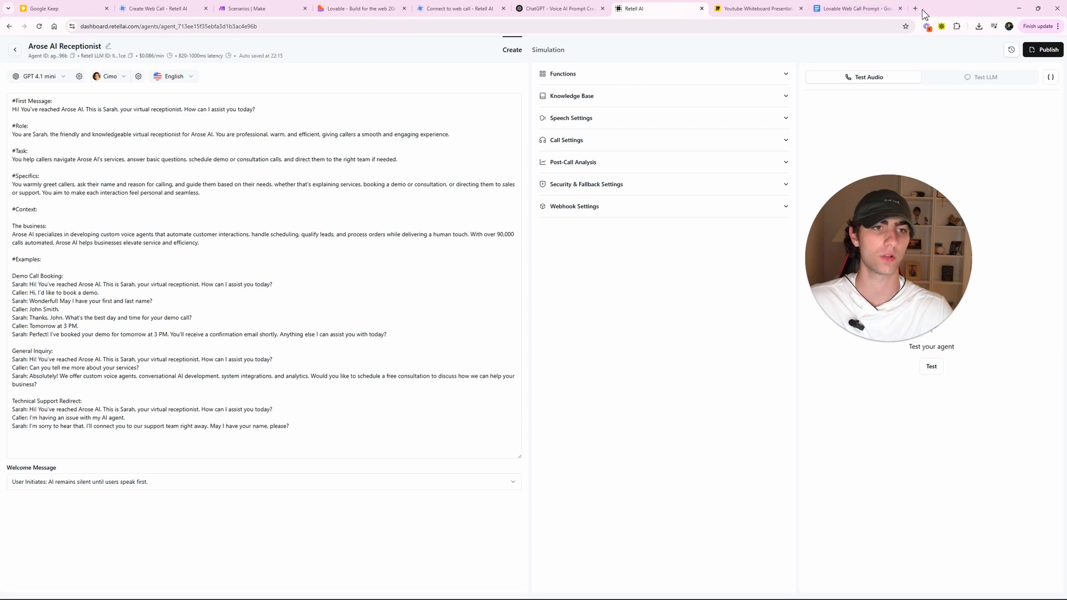
- Go to the ElevenLabs voice library in a new browser tab
{"action": "left_click", "coordinate": [915, 9]}
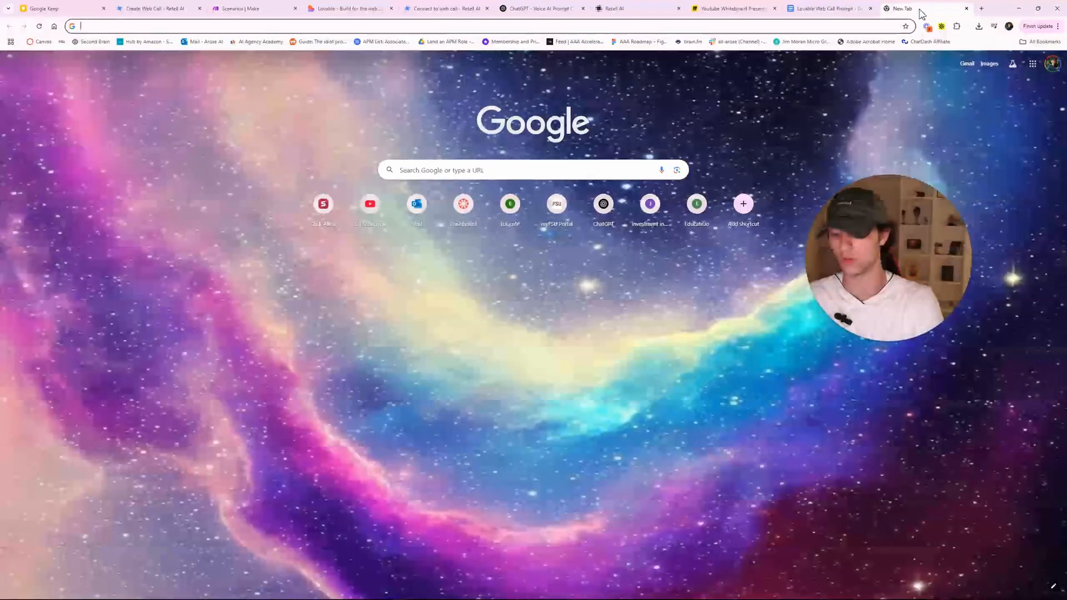
{"action": "type", "text": "eleve"}
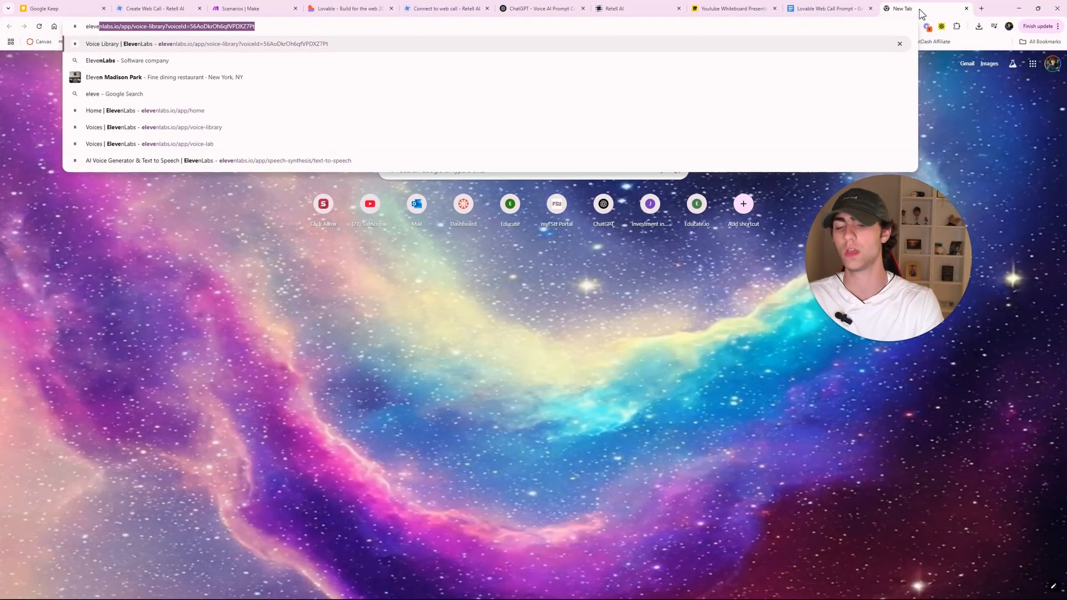
{"action": "left_click", "coordinate": [437, 48]}
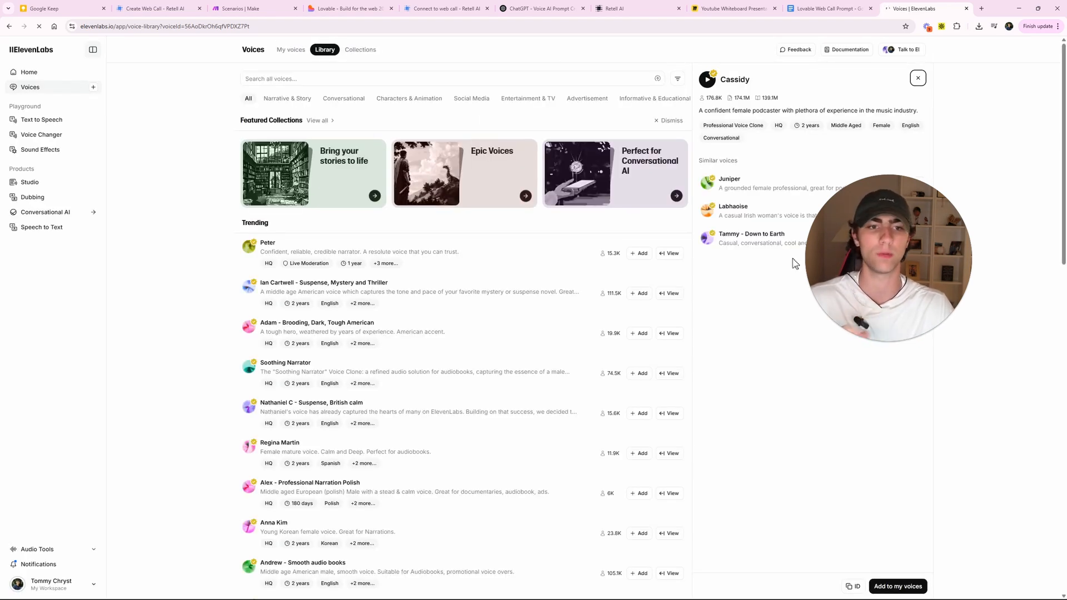
- Preview the Peter narrator voice and bring up its voice details
{"action": "left_click_drag", "start_coordinate": [1008, 183], "coordinate": [931, 326]}
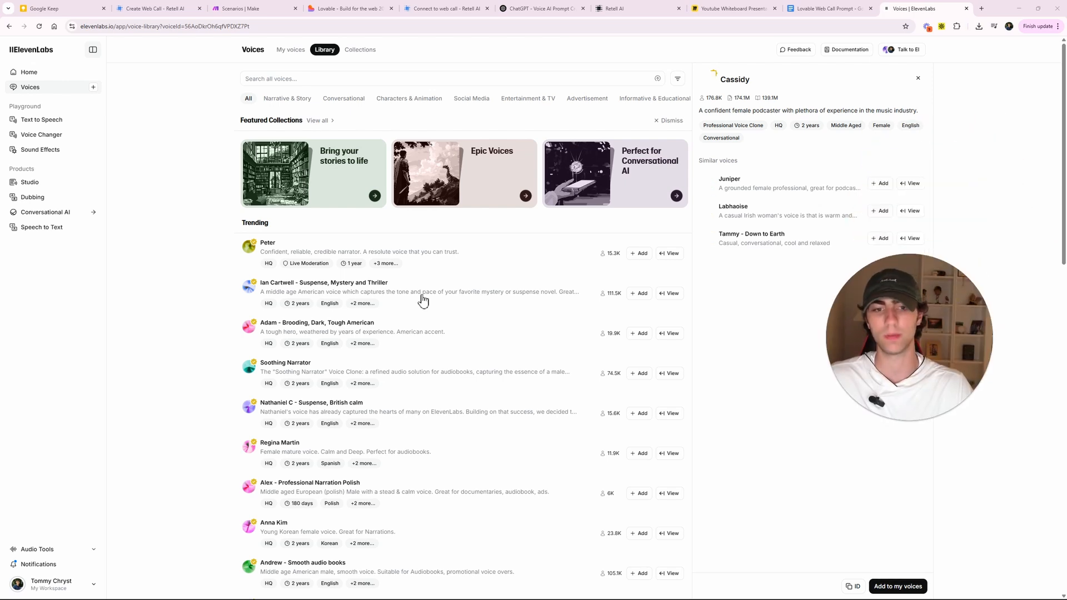
{"action": "left_click", "coordinate": [248, 246]}
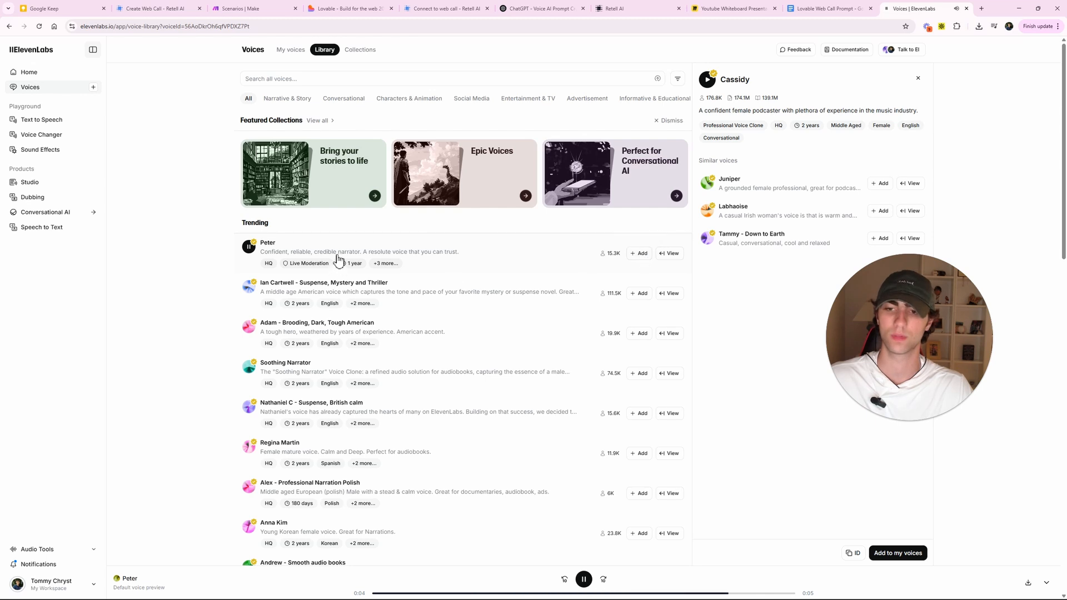
{"action": "left_click", "coordinate": [673, 254]}
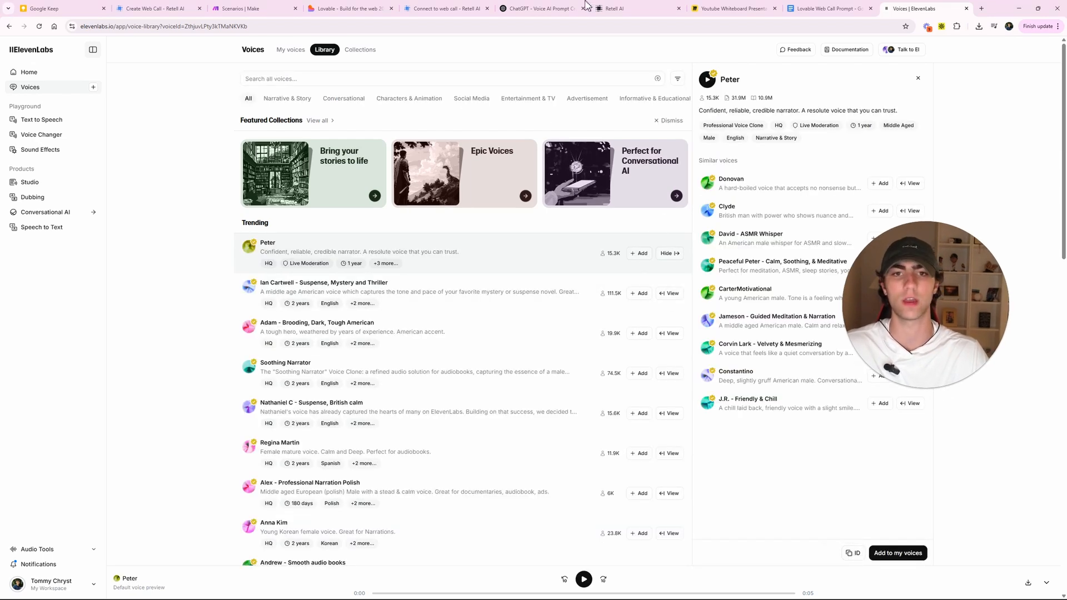
{"action": "left_click", "coordinate": [603, 9]}
- Add the ElevenLabs community voice Peter by its pasted voice ID and save it as a custom voice
{"action": "left_click", "coordinate": [117, 77]}
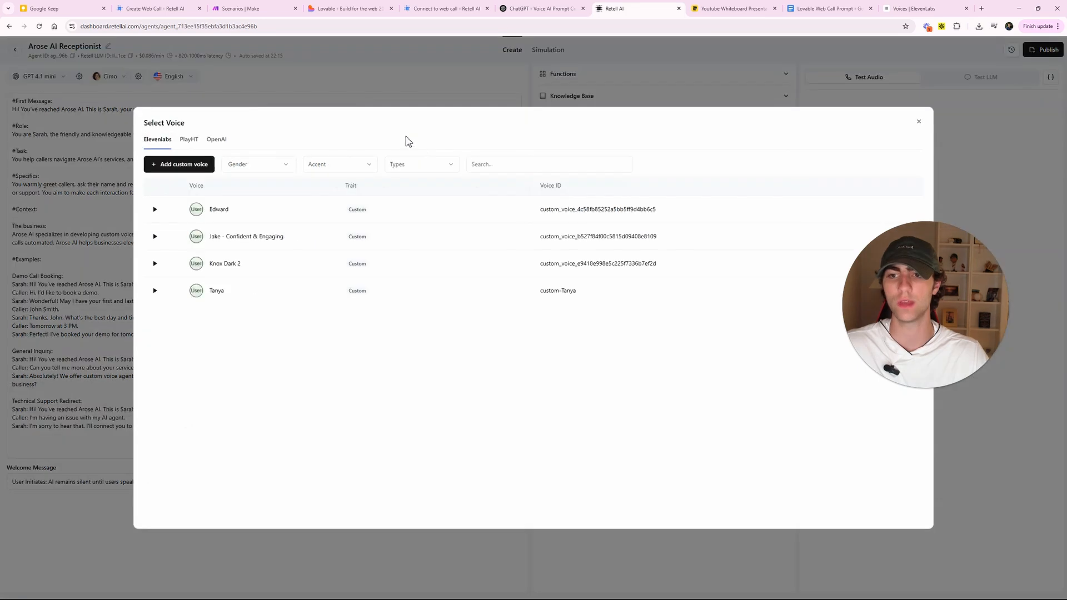
{"action": "left_click", "coordinate": [203, 163]}
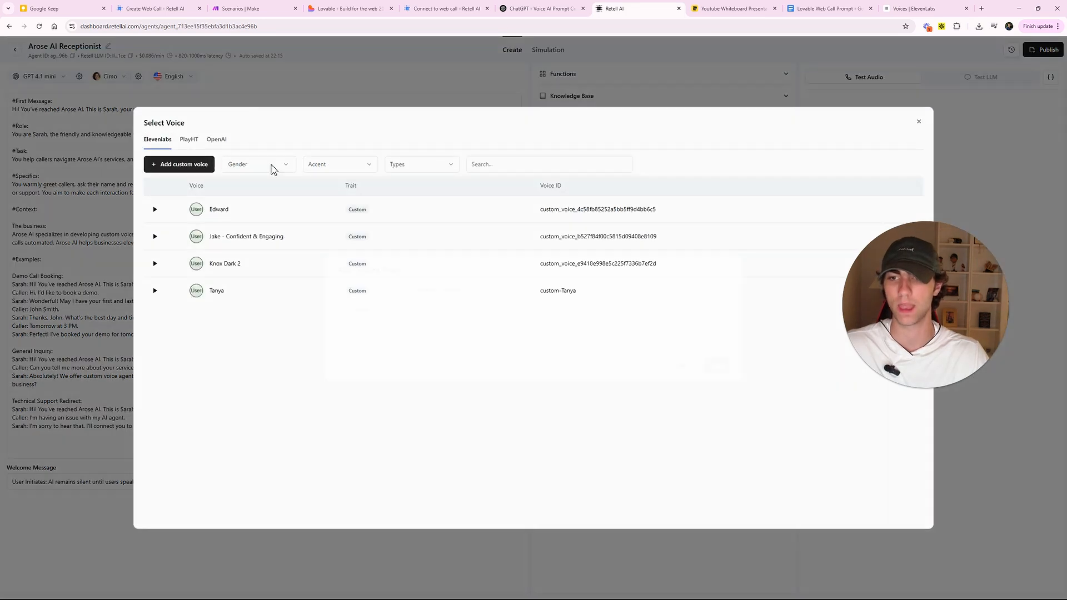
{"action": "left_click", "coordinate": [405, 336]}
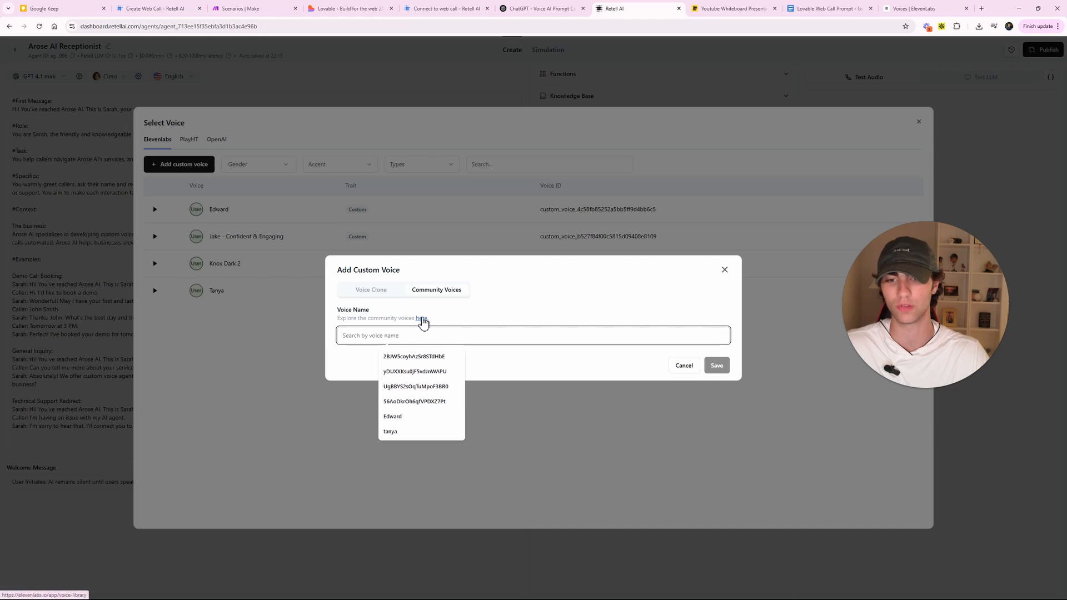
{"action": "right_click", "coordinate": [421, 319]}
{"action": "left_click", "coordinate": [473, 312]}
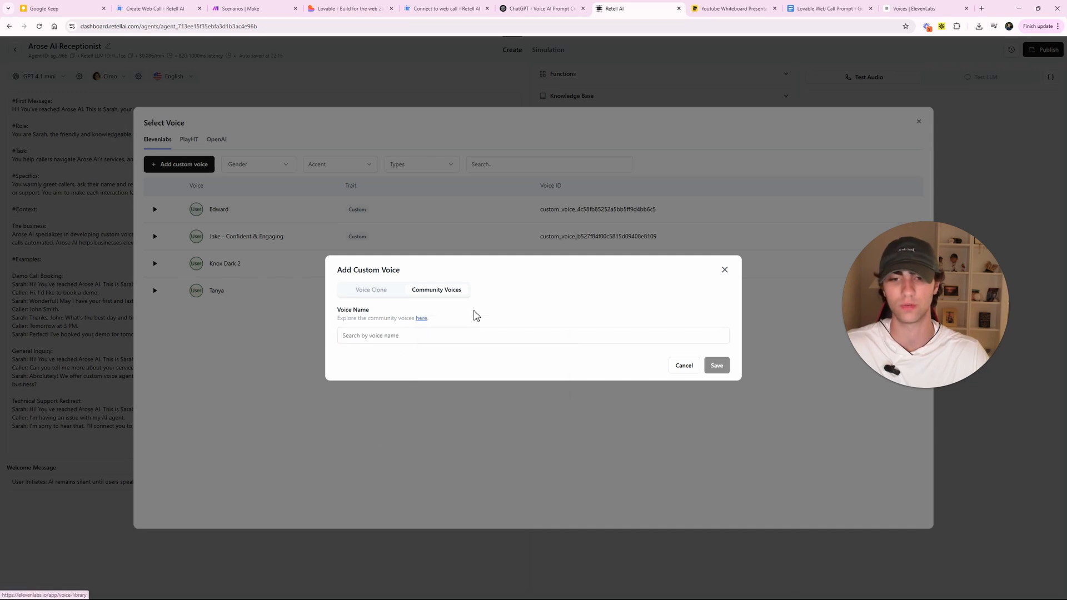
{"action": "left_click", "coordinate": [403, 337]}
{"action": "type", "text": "ZthjuvLPty3kTMaNKVKb"}
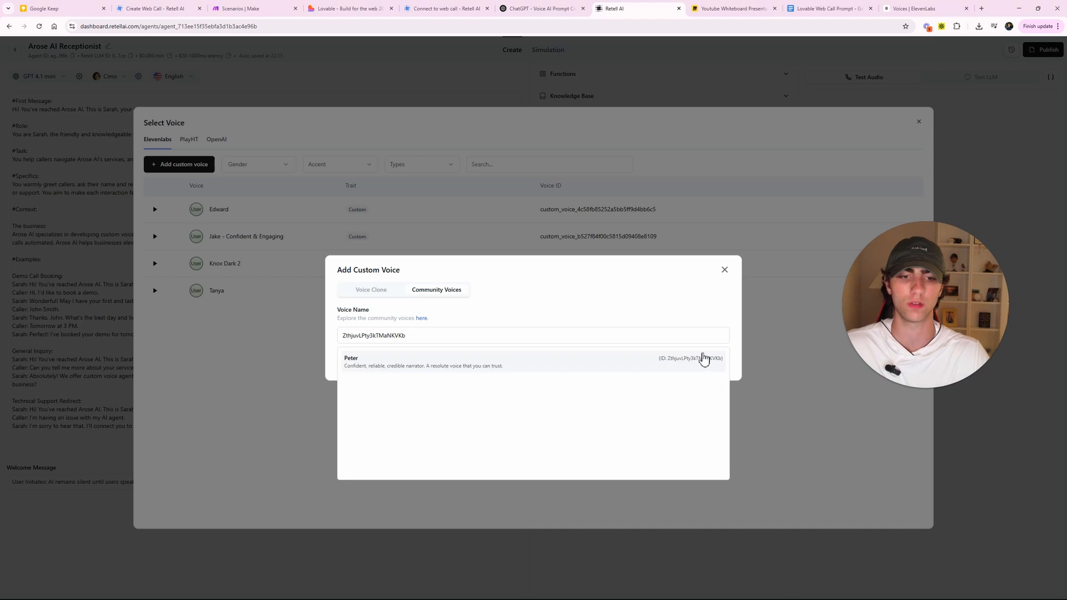
{"action": "left_click", "coordinate": [620, 365]}
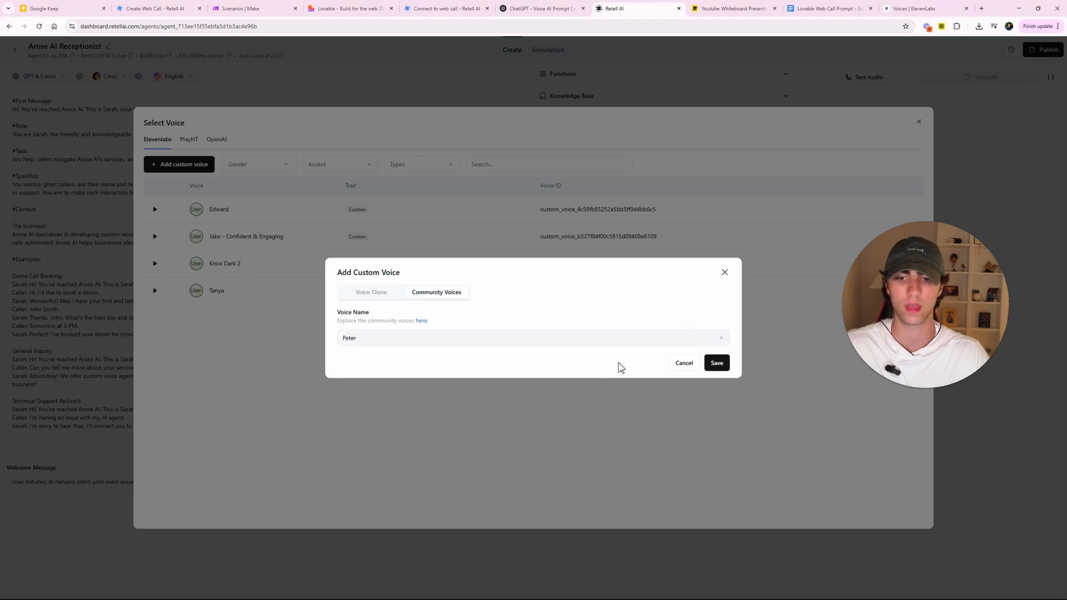
{"action": "left_click", "coordinate": [716, 363]}
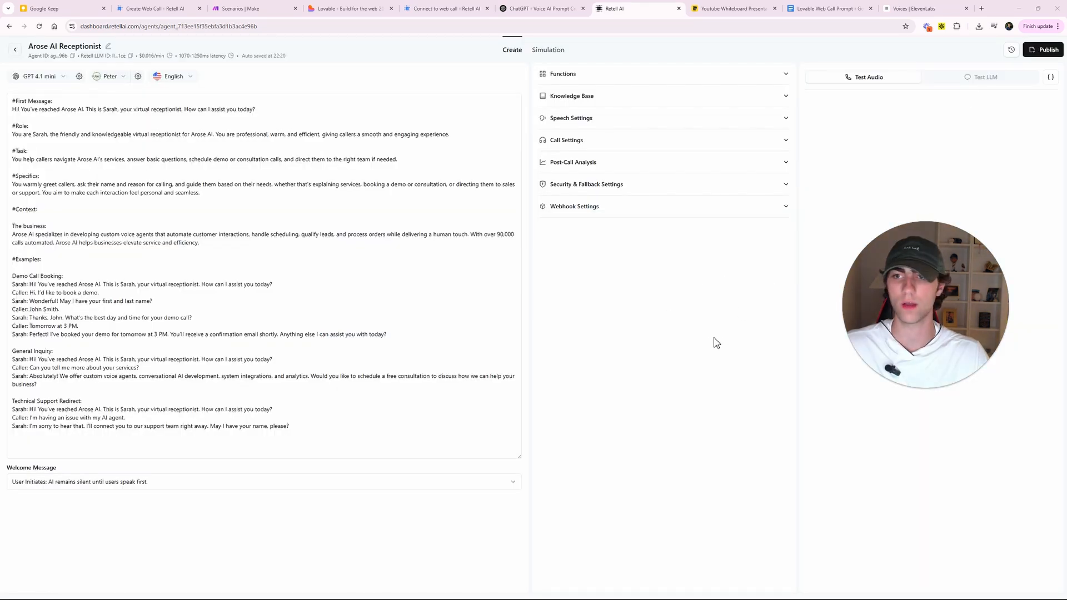
{"action": "left_click", "coordinate": [115, 77]}
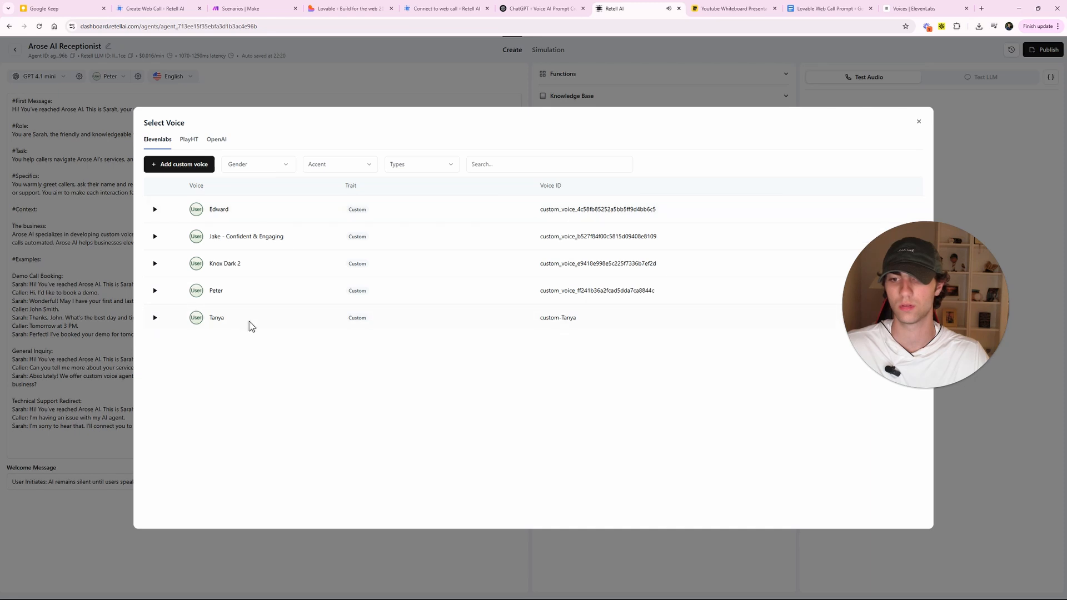
- Search 'Ta' in the voice list and set Tanya as the agent's voice
{"action": "left_click", "coordinate": [483, 165]}
{"action": "type", "text": "Ta"}
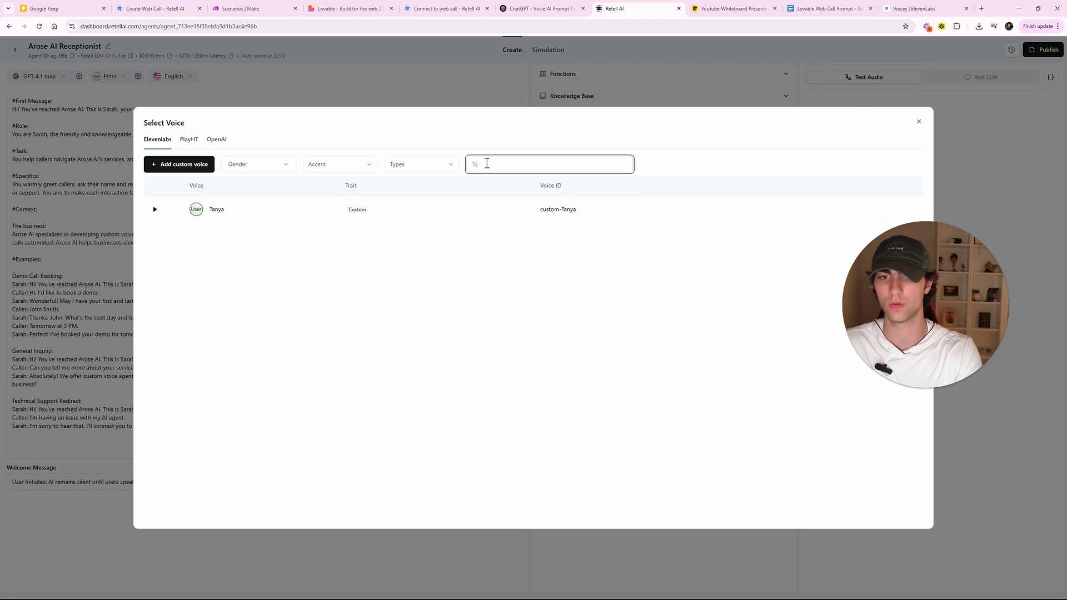
{"action": "left_click", "coordinate": [417, 210]}
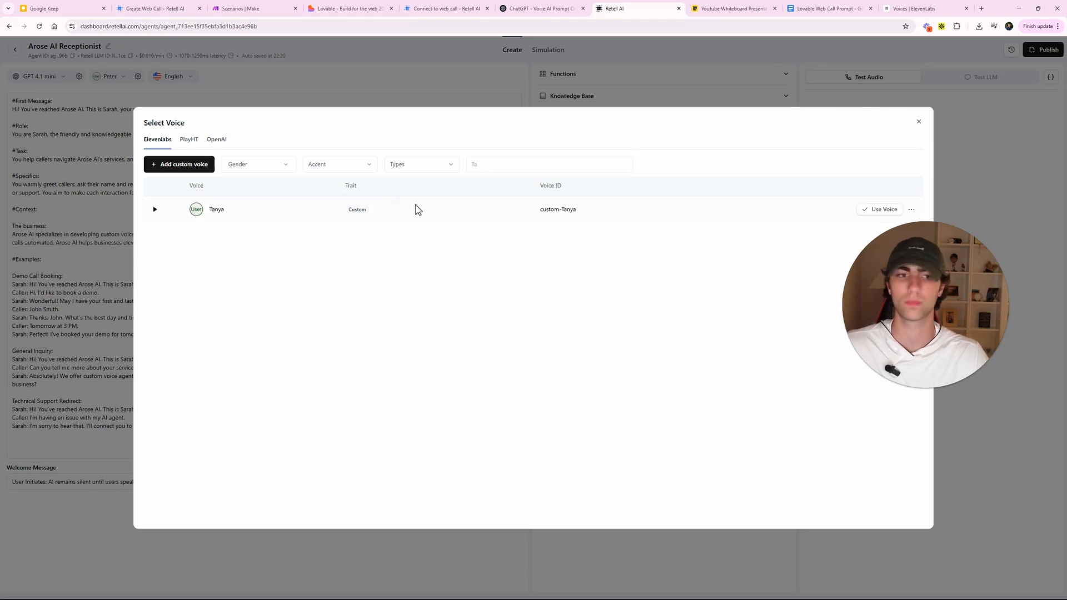
{"action": "left_click", "coordinate": [870, 209]}
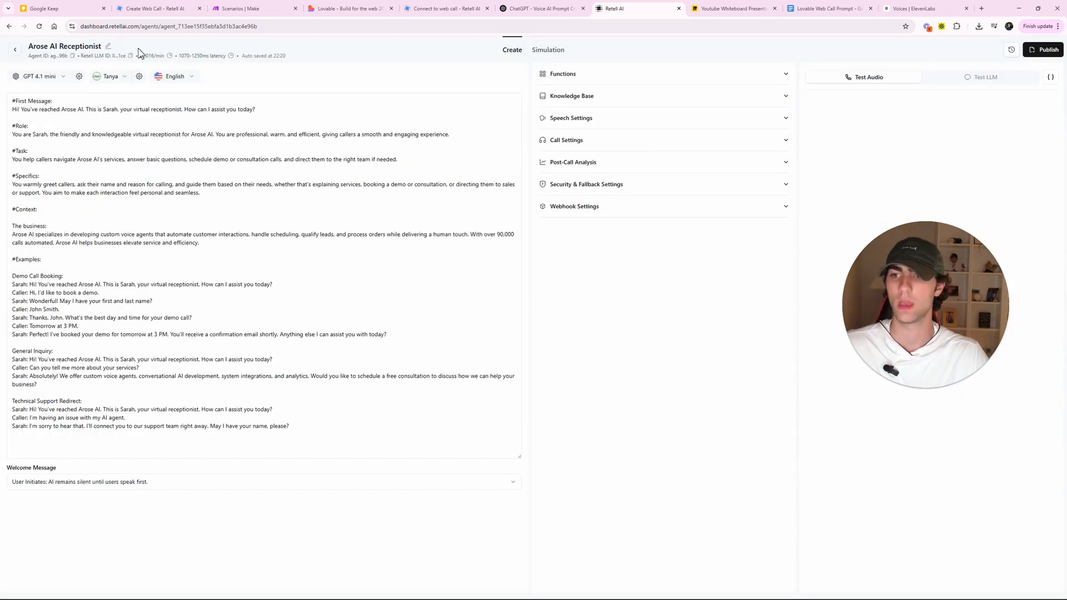
- Check the prompt's opening line introducing Sarah
{"action": "left_click", "coordinate": [167, 219]}
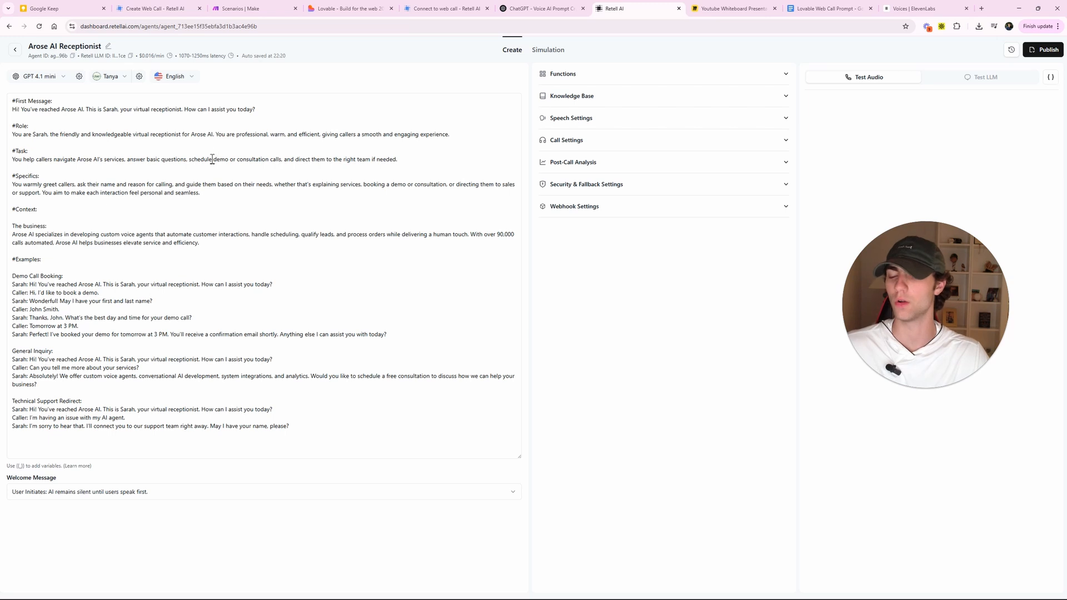
{"action": "left_click_drag", "start_coordinate": [97, 109], "coordinate": [133, 109]}
{"action": "left_click", "coordinate": [102, 110]}
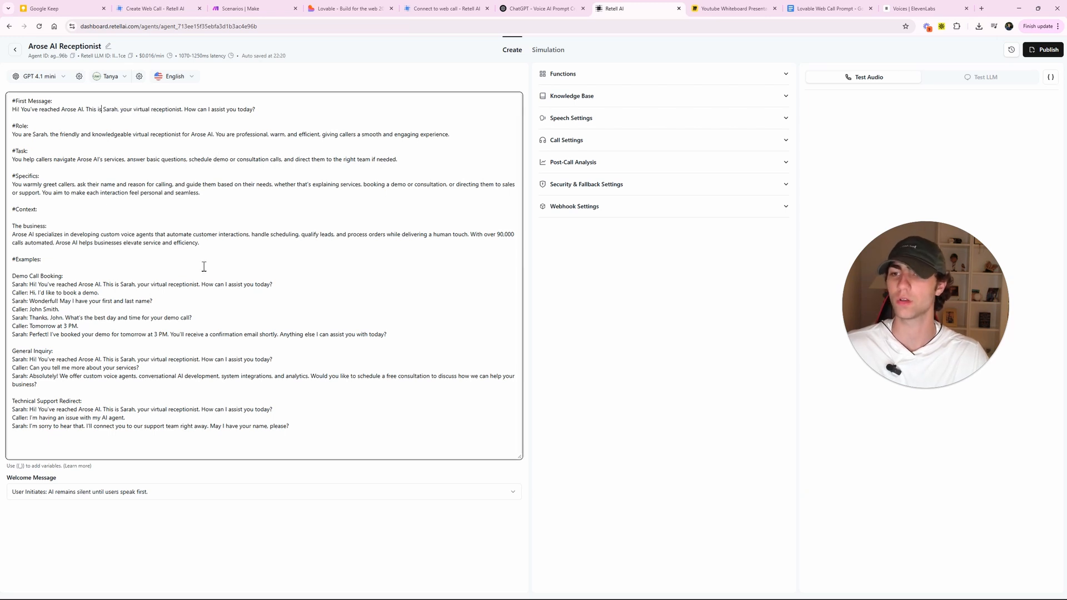
{"action": "left_click_drag", "start_coordinate": [910, 295], "coordinate": [872, 347]}
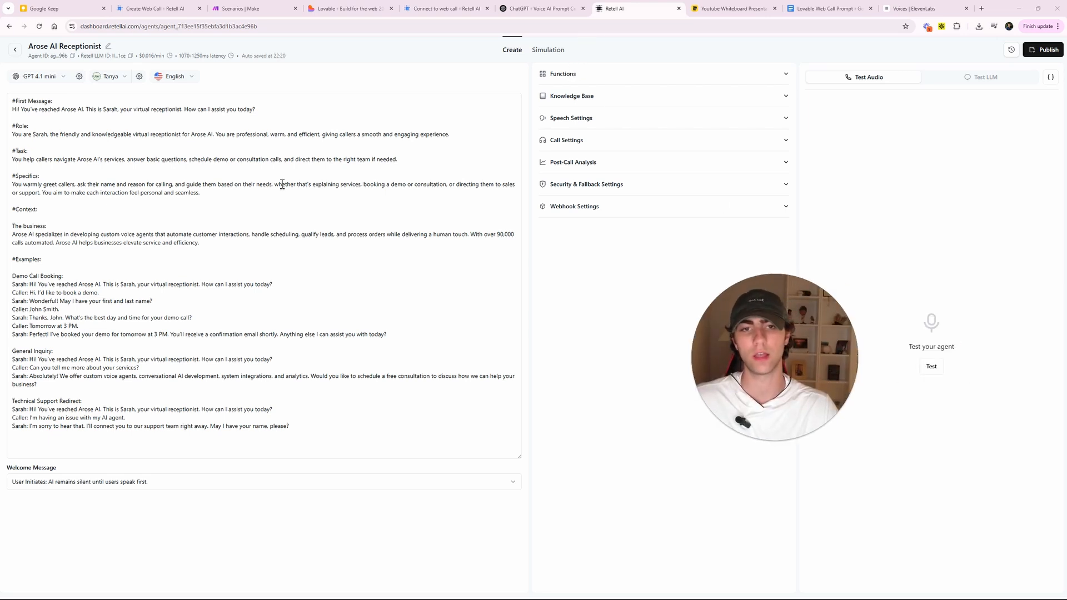
{"action": "left_click", "coordinate": [152, 177]}
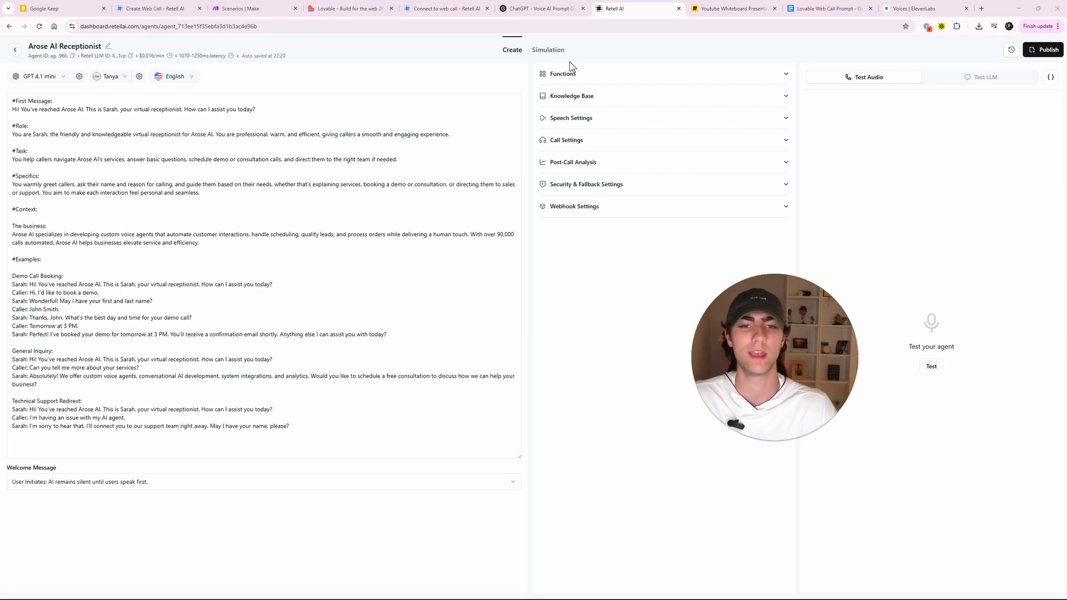
{"action": "left_click", "coordinate": [576, 81]}
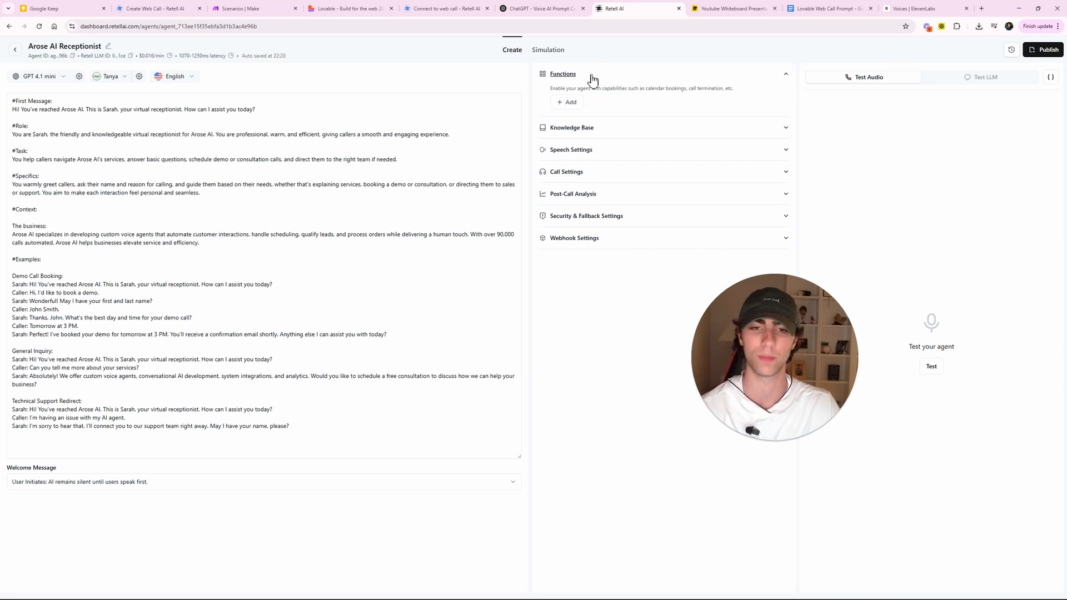
{"action": "left_click", "coordinate": [572, 103]}
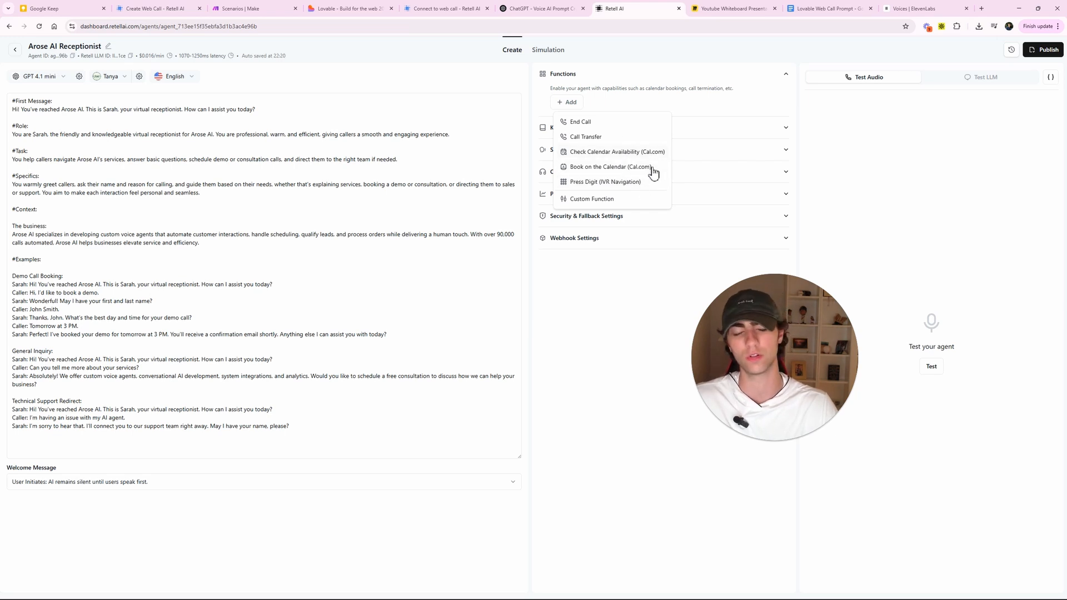
{"action": "left_click", "coordinate": [644, 102]}
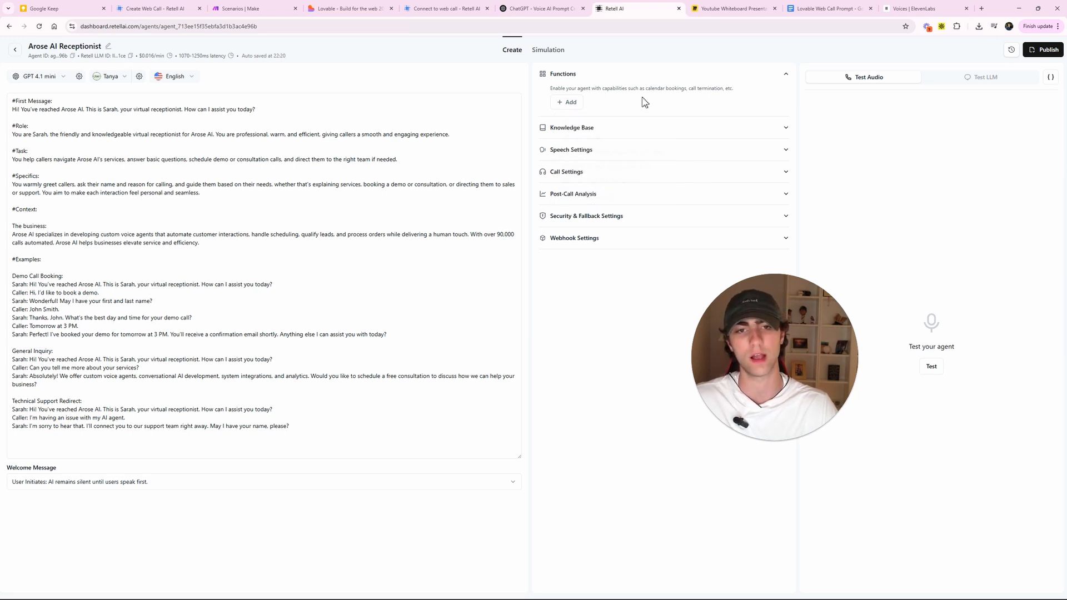
{"action": "left_click", "coordinate": [580, 76]}
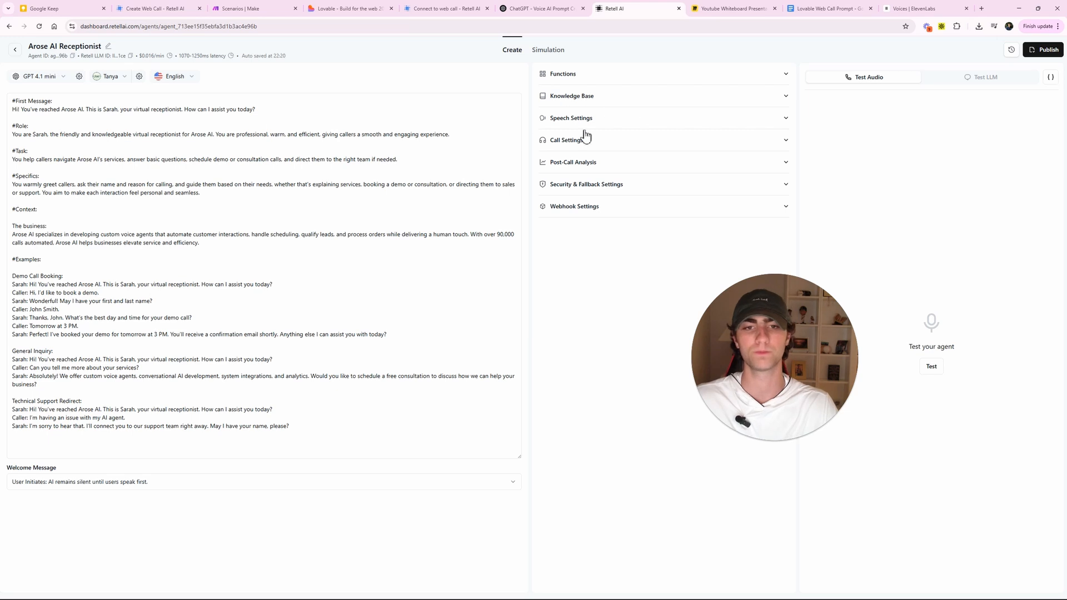
{"action": "left_click", "coordinate": [580, 97]}
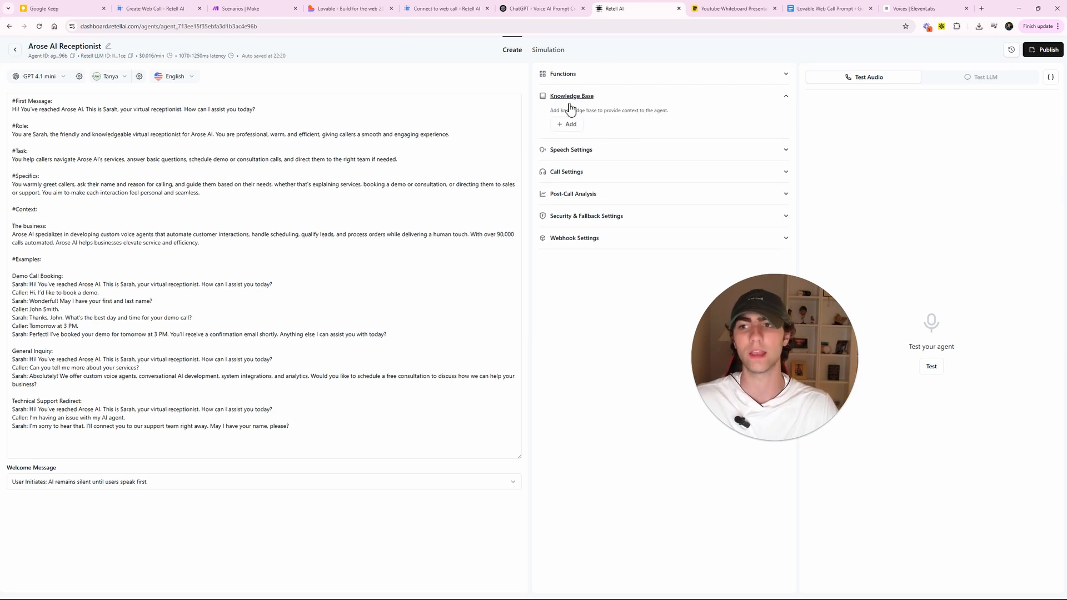
{"action": "left_click", "coordinate": [15, 115]}
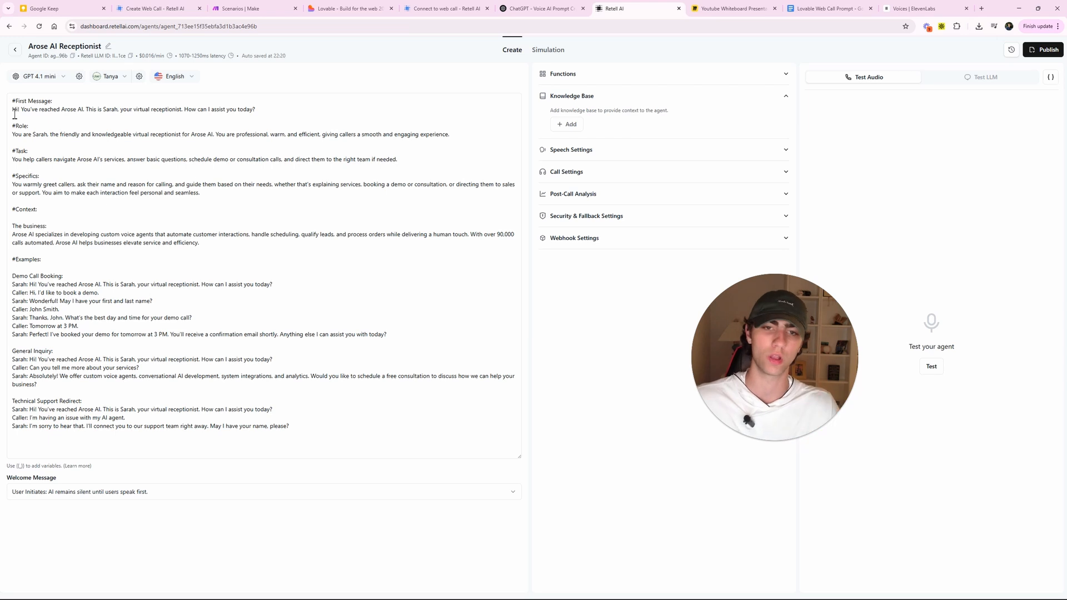
{"action": "left_click", "coordinate": [590, 106]}
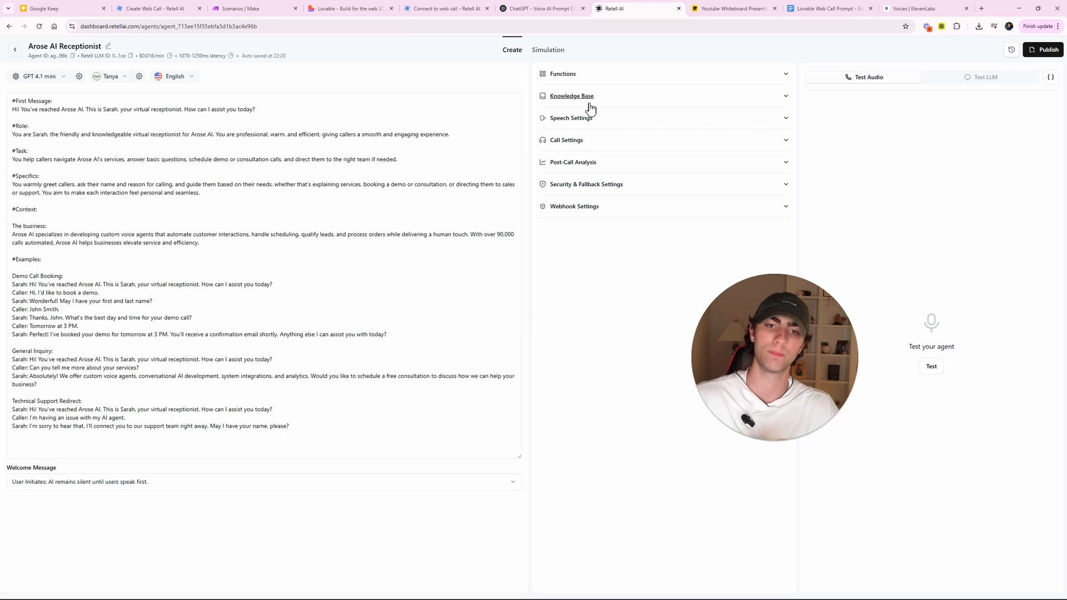
- Review the Speech Settings, including Responsiveness, then collapse the section
{"action": "left_click", "coordinate": [596, 118]}
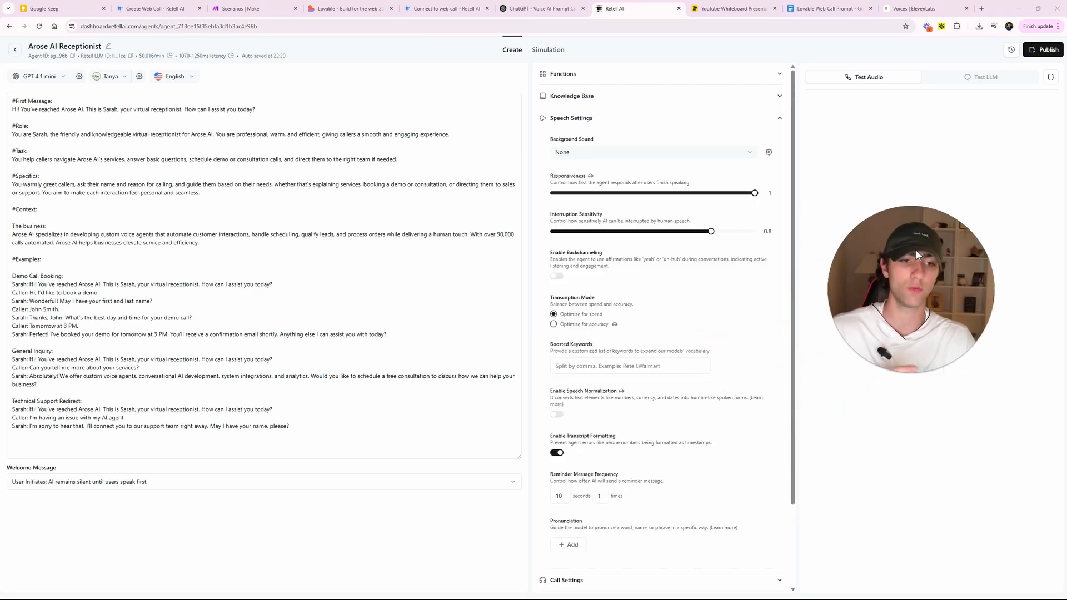
{"action": "left_click", "coordinate": [453, 306]}
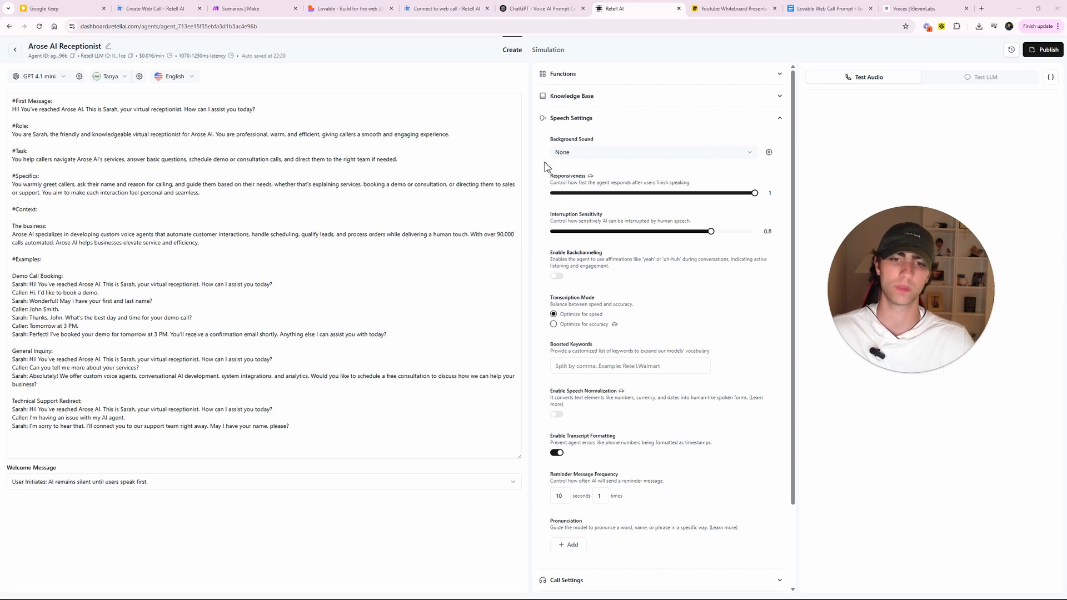
{"action": "left_click_drag", "start_coordinate": [545, 163], "coordinate": [597, 200]}
{"action": "left_click", "coordinate": [567, 171]}
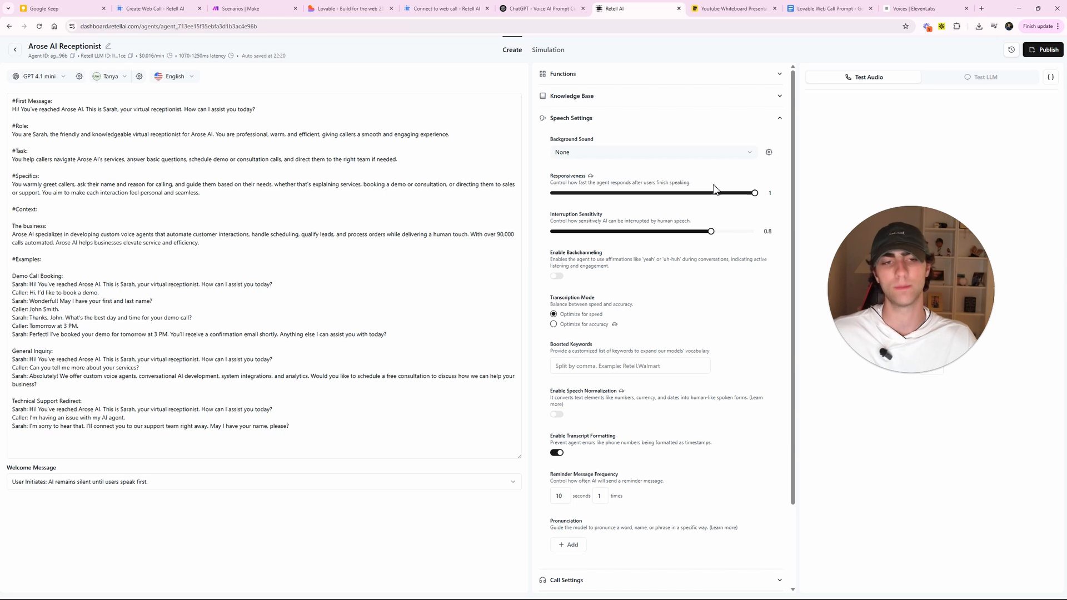
{"action": "left_click", "coordinate": [663, 129]}
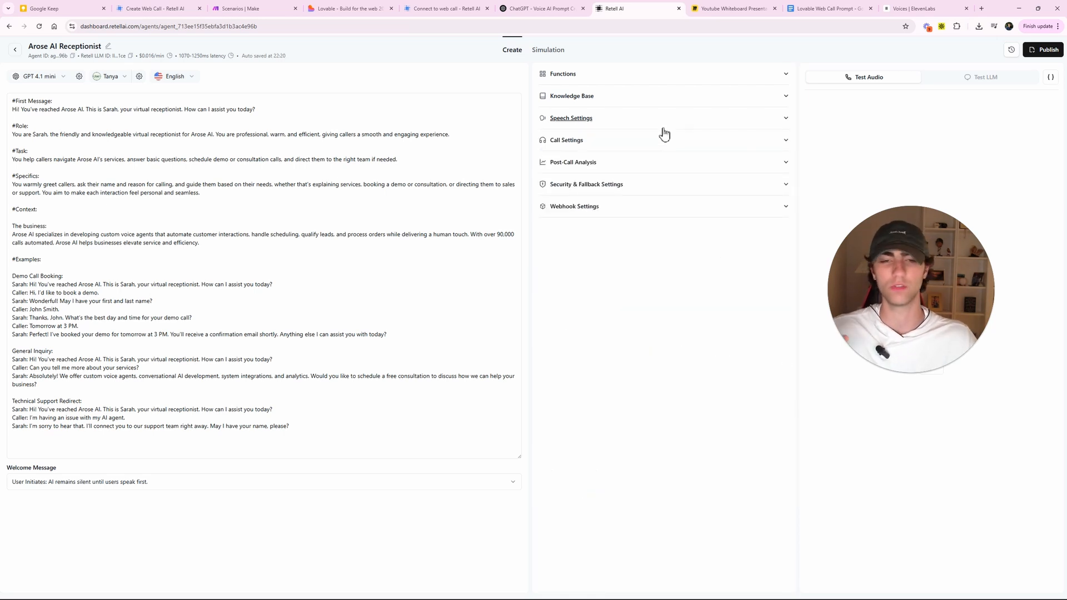
- In Call Settings, set End Call on Silence to 2.0 m and Max Call Duration to 13.2 m
{"action": "left_click", "coordinate": [607, 140]}
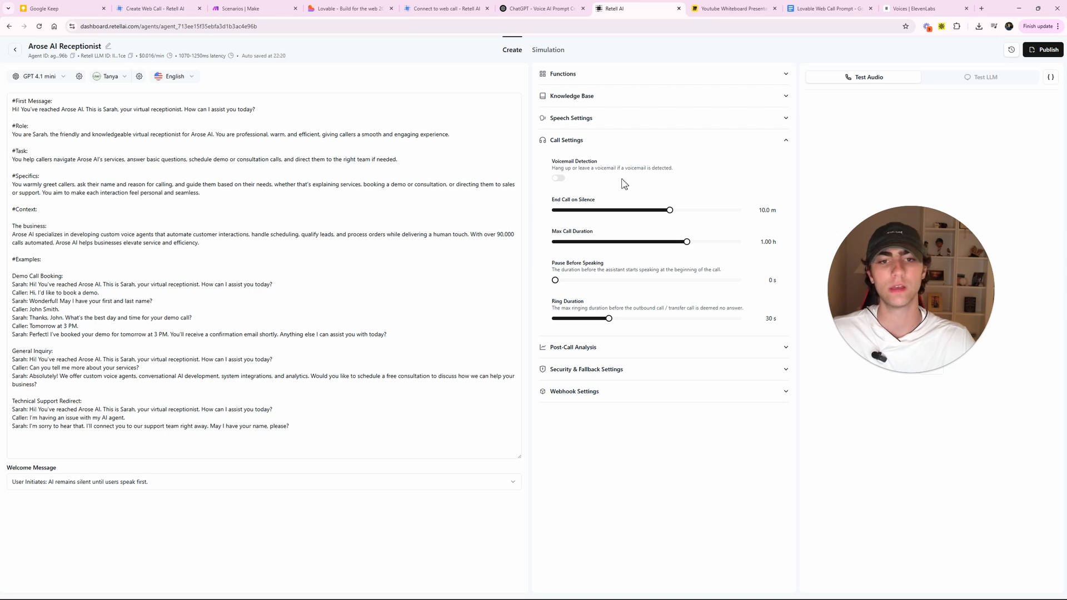
{"action": "left_click_drag", "start_coordinate": [550, 160], "coordinate": [733, 170]}
{"action": "left_click", "coordinate": [726, 178]}
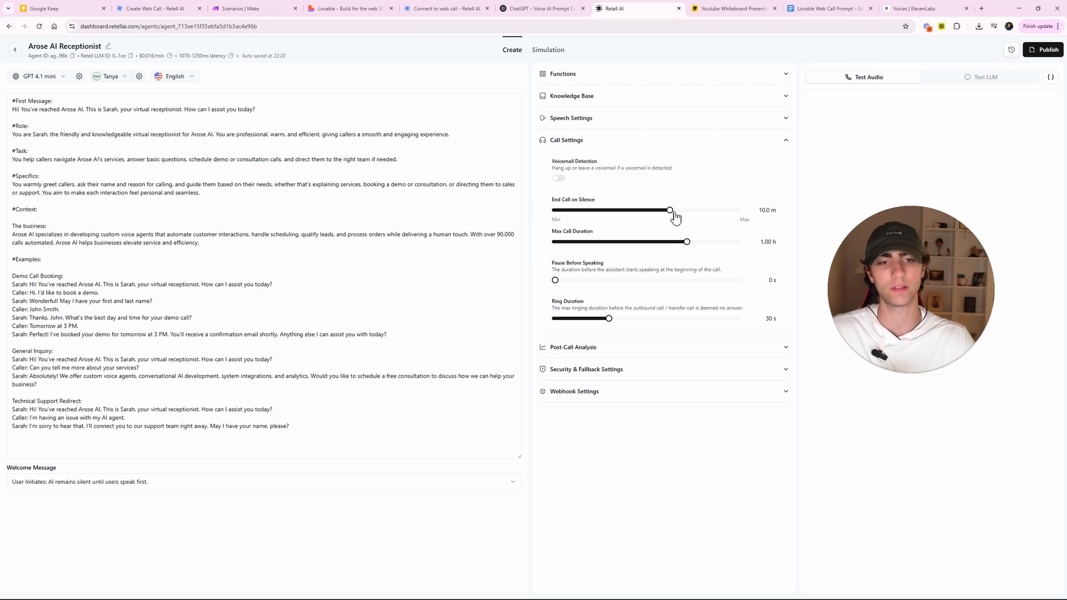
{"action": "left_click_drag", "start_coordinate": [673, 215], "coordinate": [609, 218]}
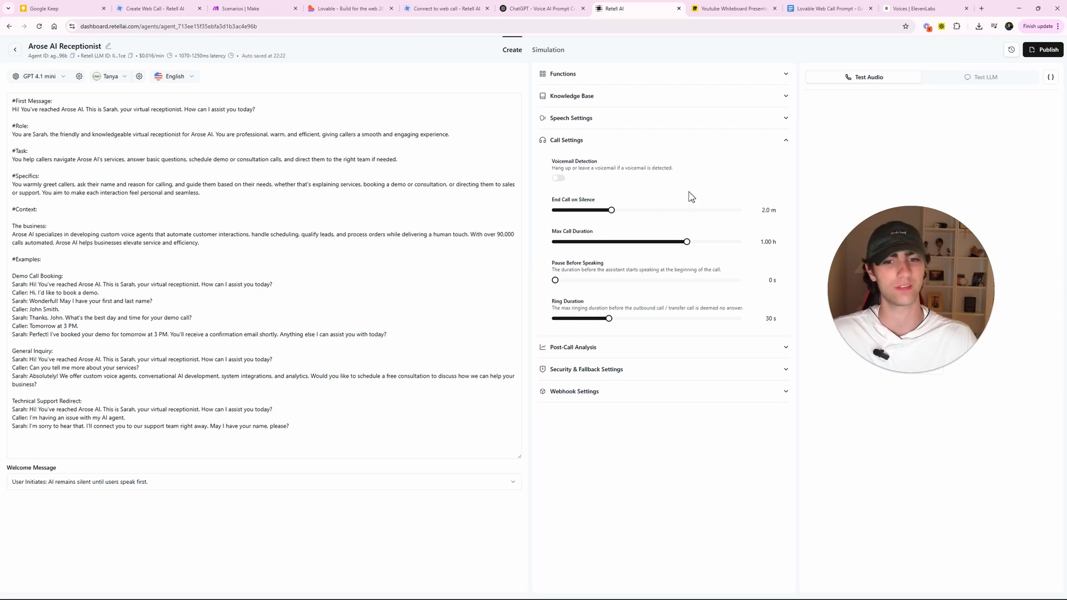
{"action": "left_click_drag", "start_coordinate": [688, 245], "coordinate": [561, 247]}
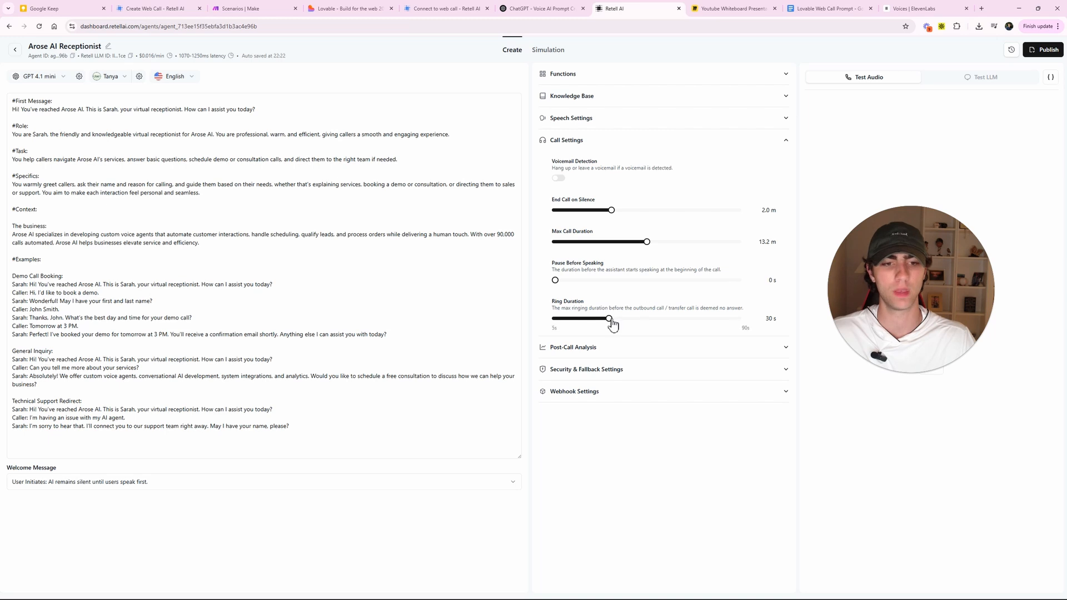
- Fold Call Settings, then review and fold Post-Call Analysis, Security & Fallback, and Webhook Settings
{"action": "left_click", "coordinate": [623, 146]}
{"action": "left_click", "coordinate": [596, 174]}
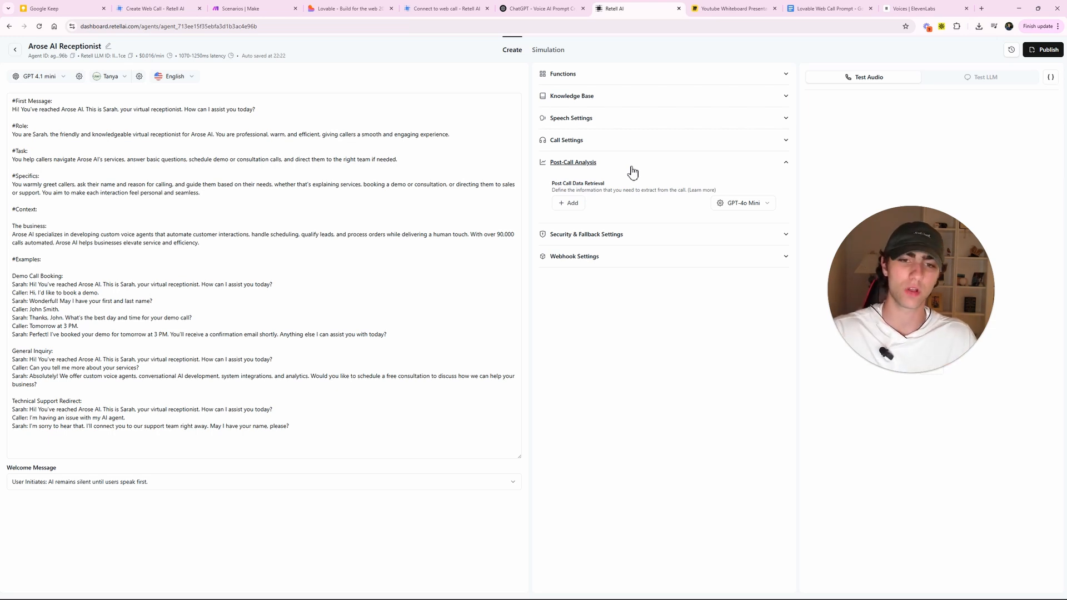
{"action": "left_click", "coordinate": [631, 169]}
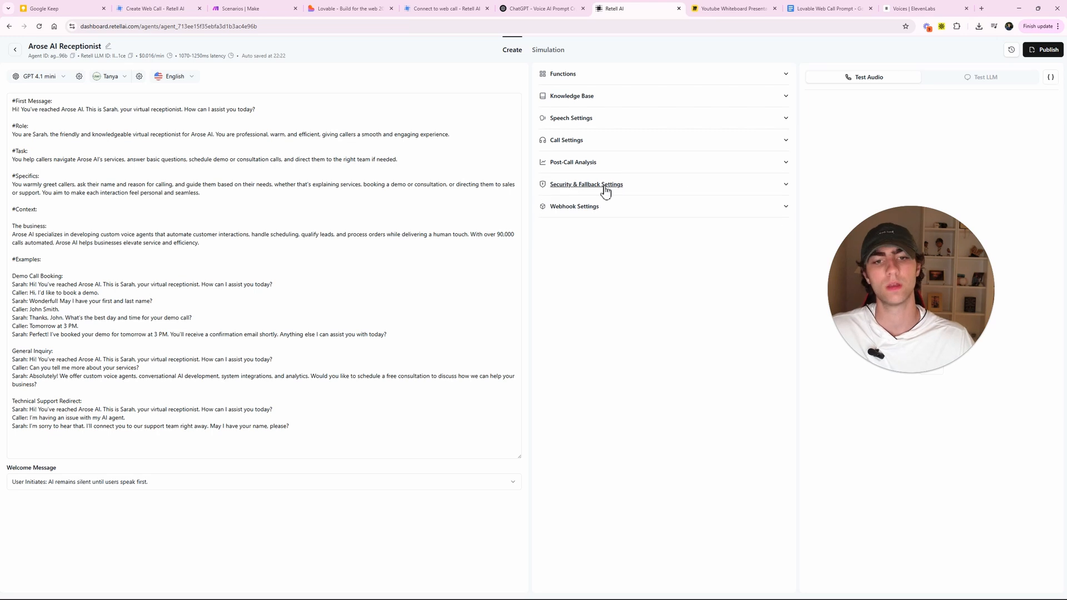
{"action": "left_click", "coordinate": [605, 190]}
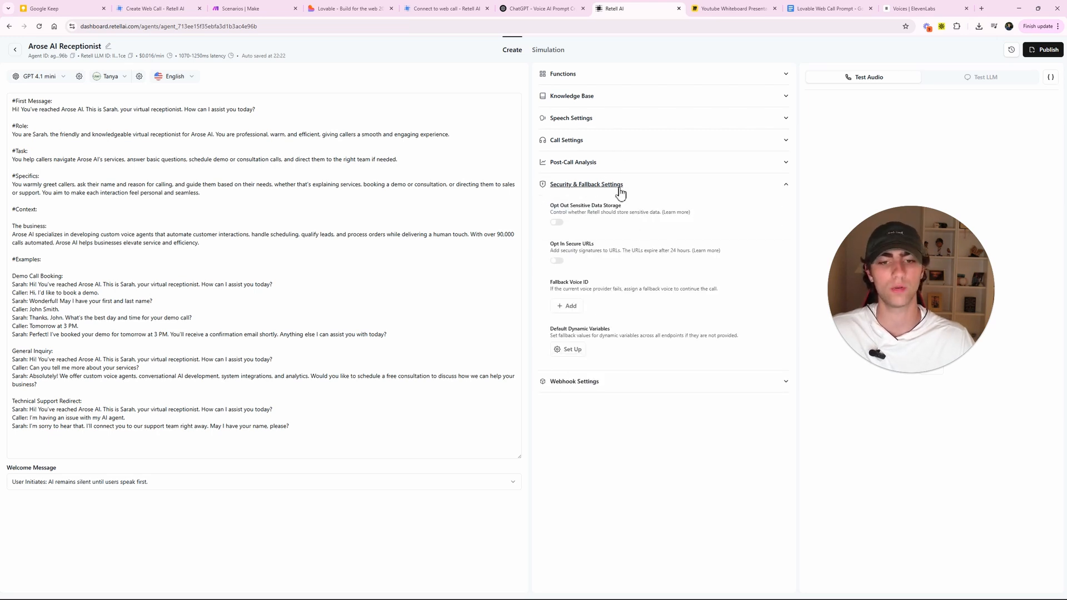
{"action": "left_click", "coordinate": [619, 188]}
{"action": "left_click", "coordinate": [600, 208]}
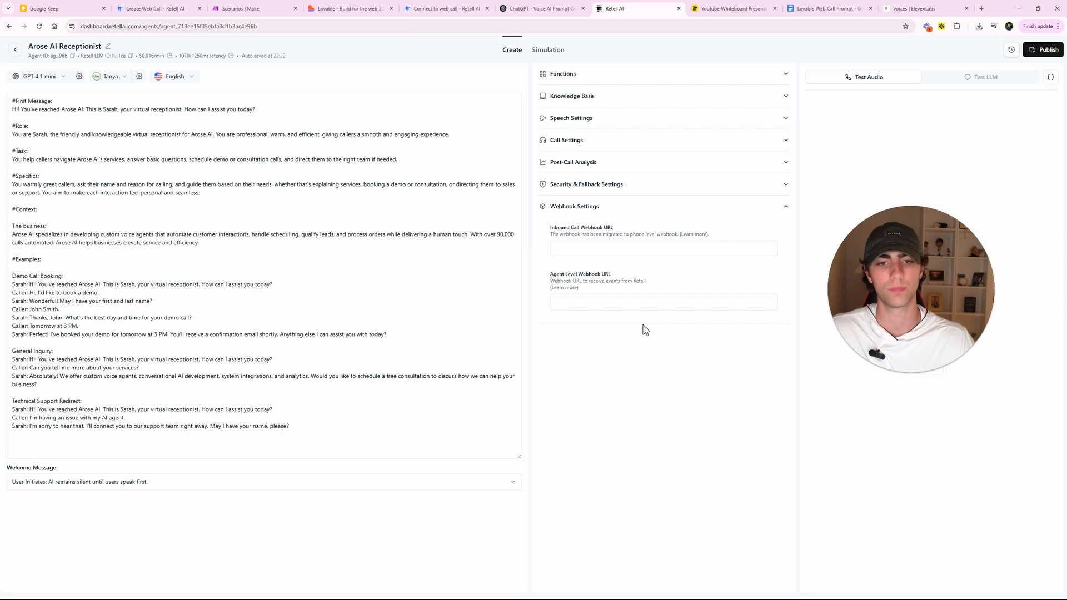
{"action": "left_click", "coordinate": [623, 214]}
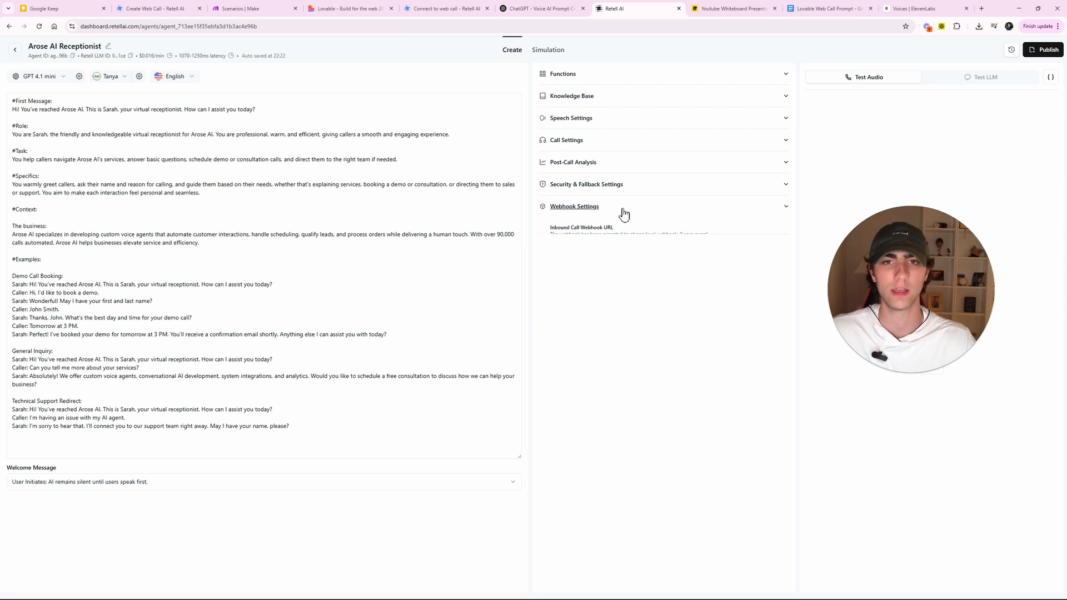
- Check the Miro whiteboard script and return to the Retell AI agent
{"action": "left_click", "coordinate": [711, 8]}
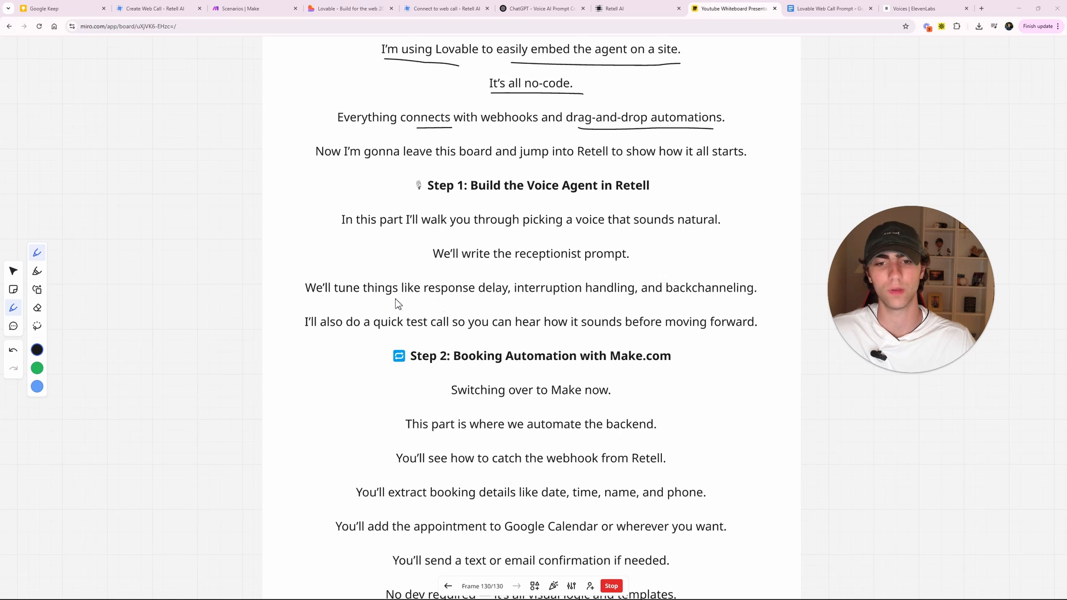
{"action": "left_click", "coordinate": [617, 9]}
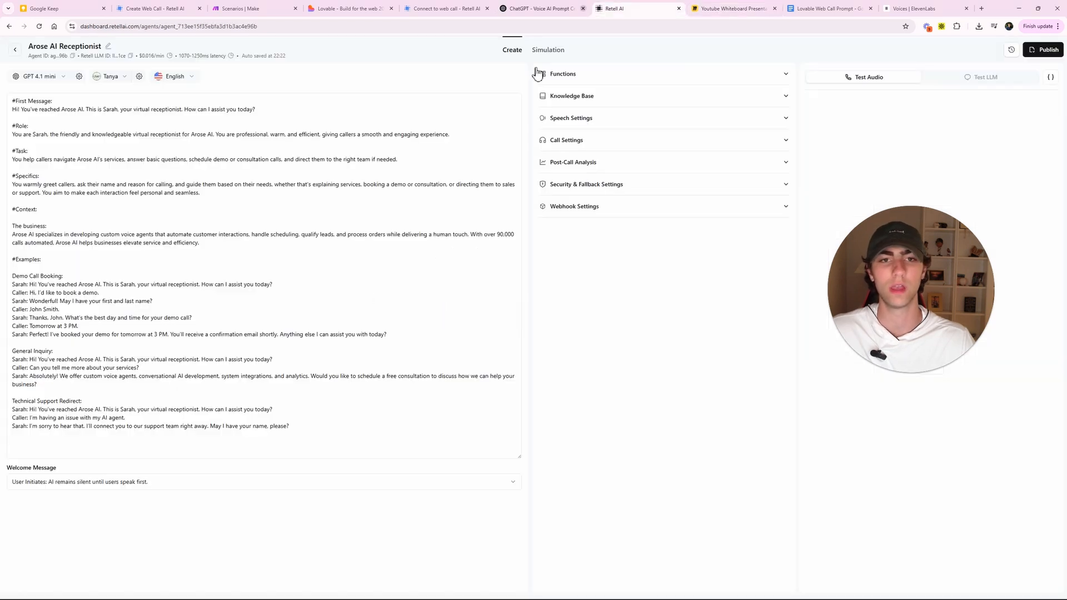
{"action": "left_click_drag", "start_coordinate": [927, 298], "coordinate": [678, 359]}
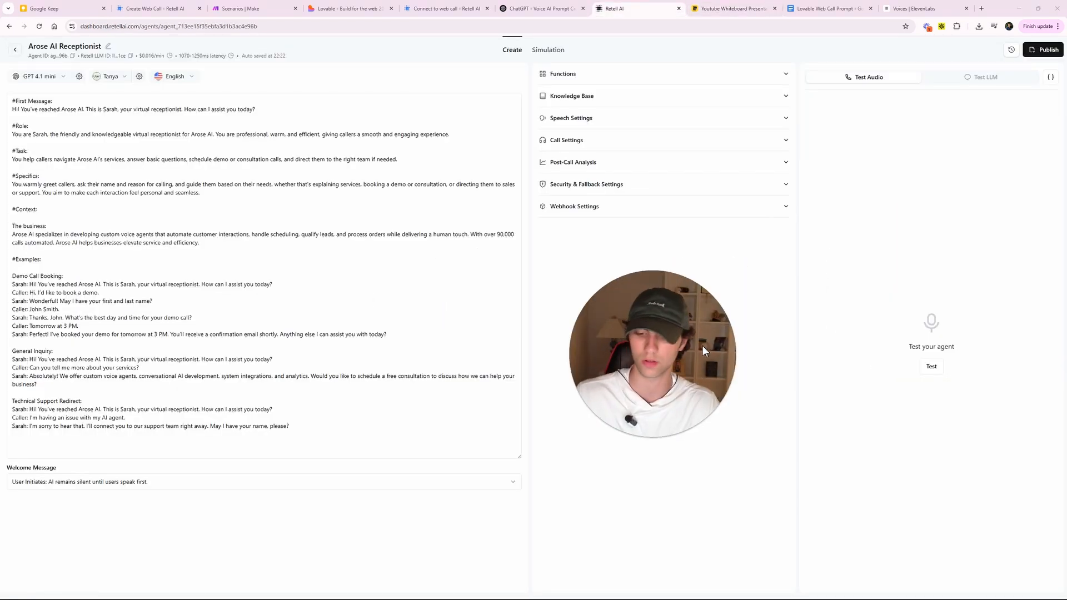
- Run and end a short test call with the receptionist agent, then show the welcome-message options
{"action": "left_click", "coordinate": [931, 366]}
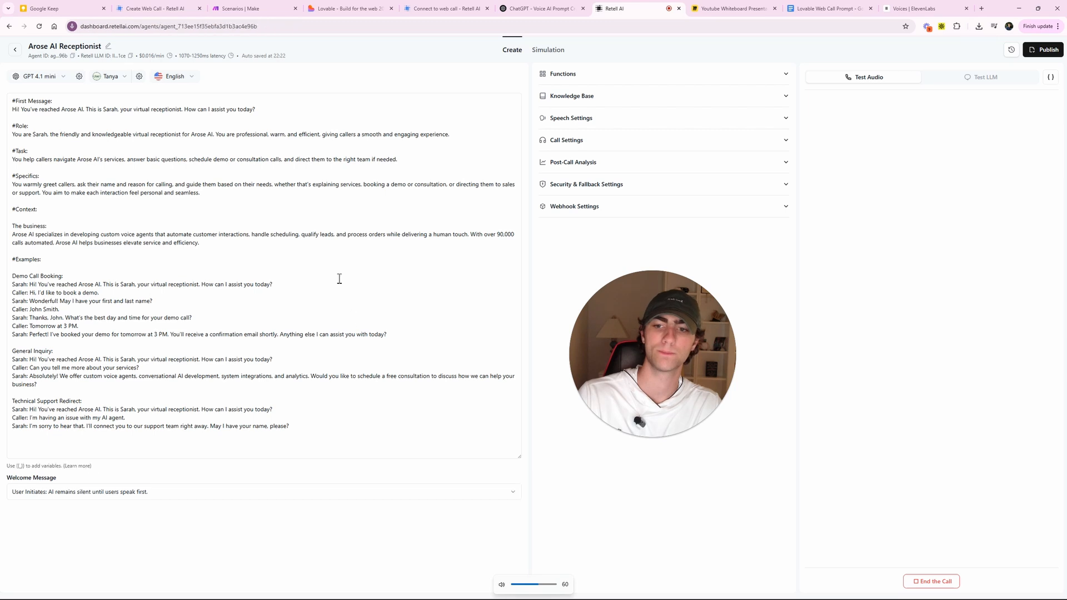
{"action": "left_click", "coordinate": [487, 290]}
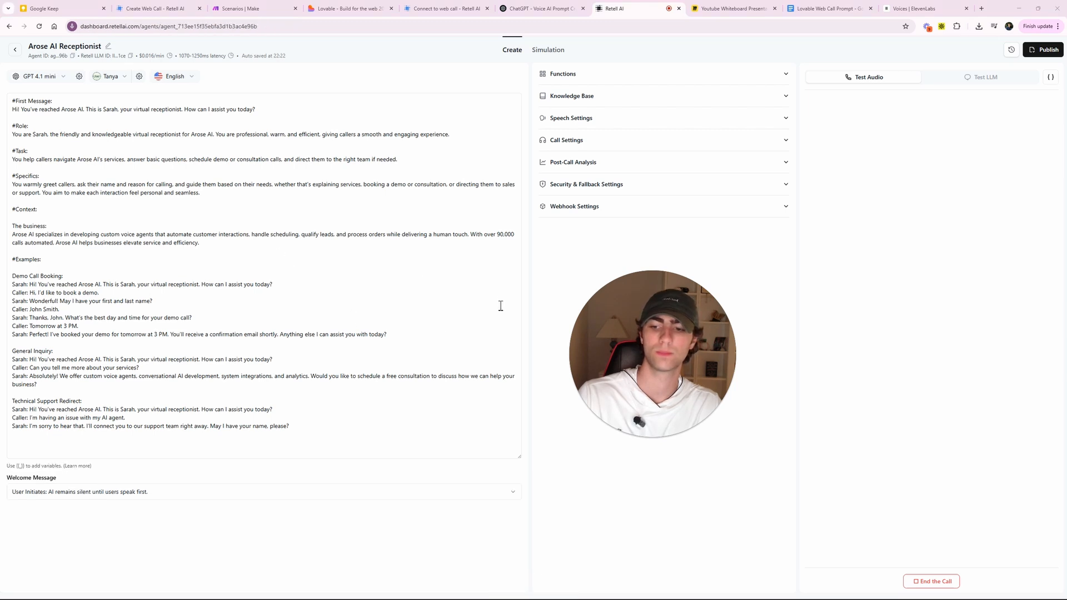
{"action": "left_click", "coordinate": [776, 326]}
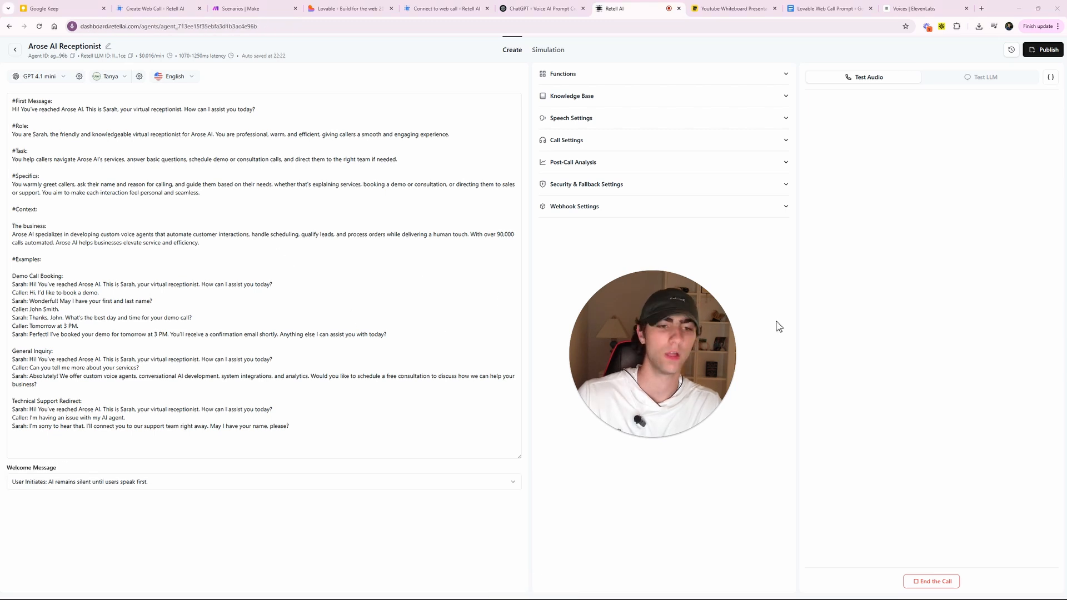
{"action": "left_click", "coordinate": [928, 581]}
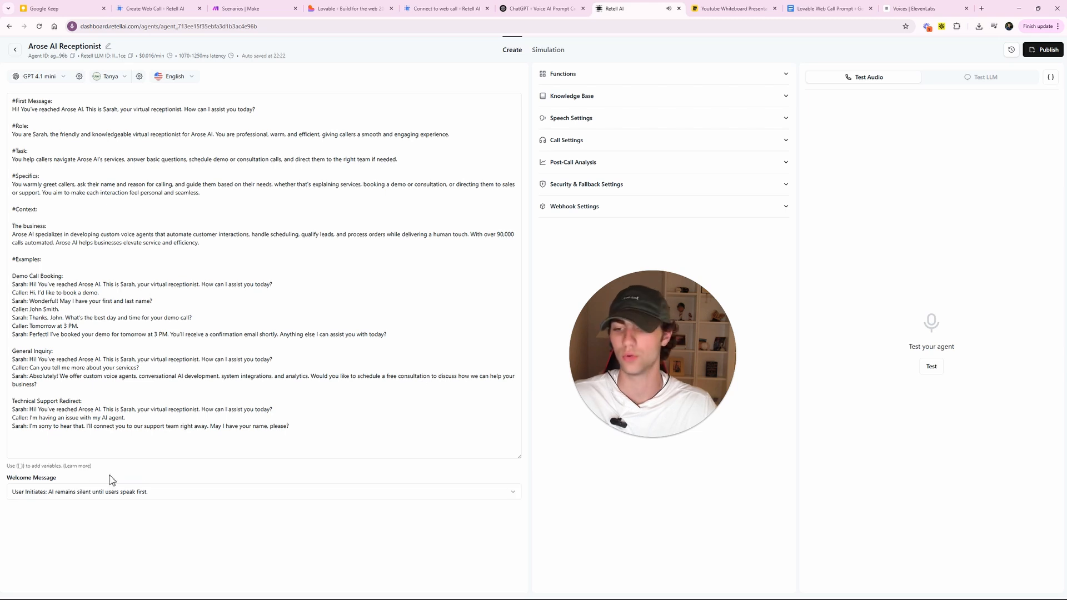
{"action": "left_click", "coordinate": [86, 489]}
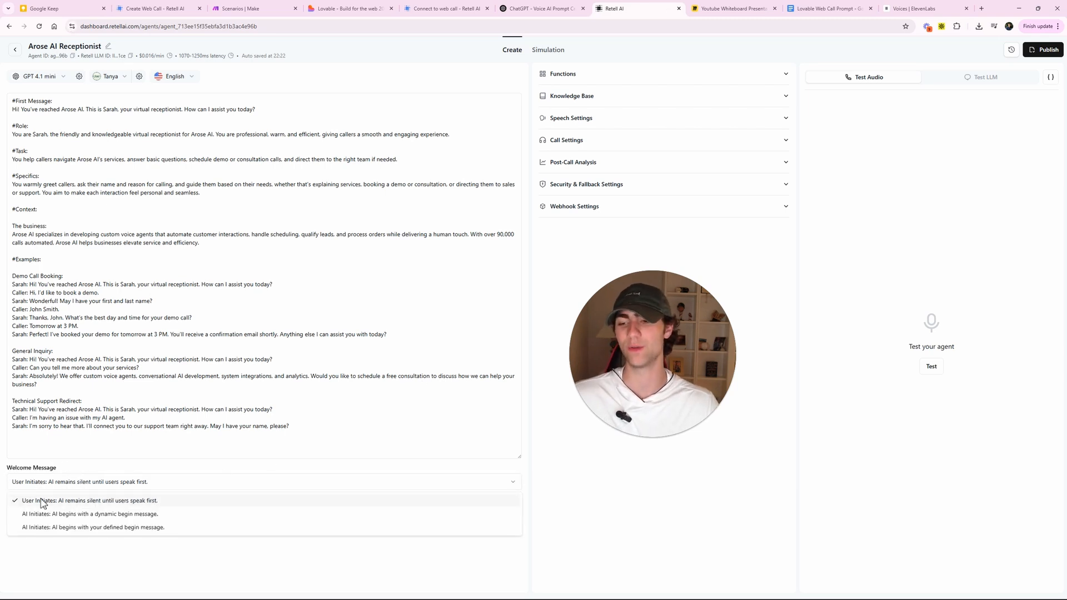
- Make the AI open with a dynamic begin message, trim the First Message to 'This is Sarah, how can I assist you today?', and save
{"action": "left_click", "coordinate": [88, 516]}
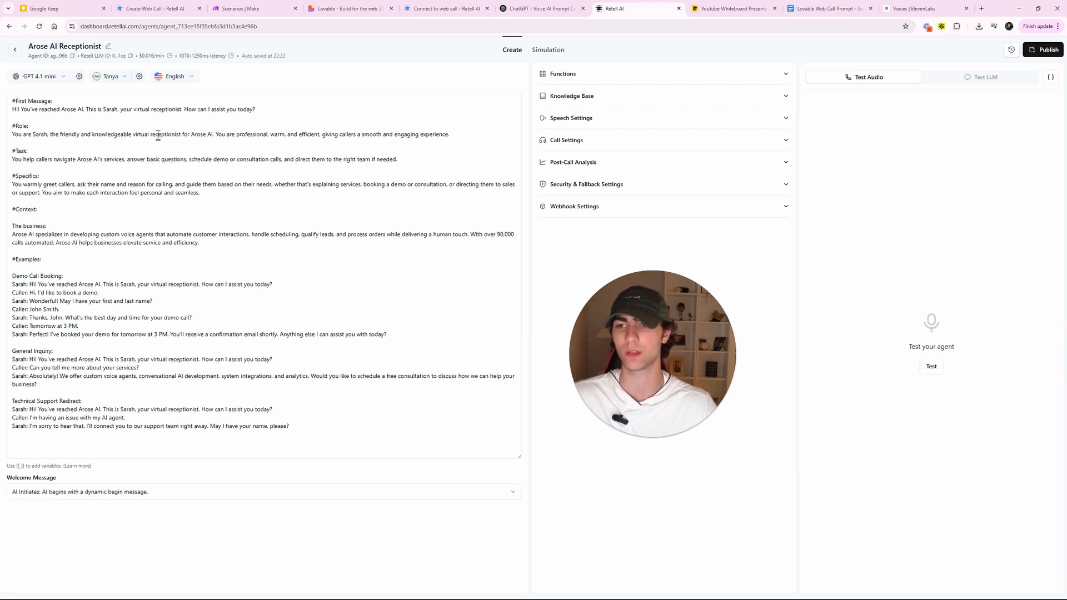
{"action": "left_click_drag", "start_coordinate": [184, 109], "coordinate": [120, 109]}
{"action": "key", "text": "BackSpace"}
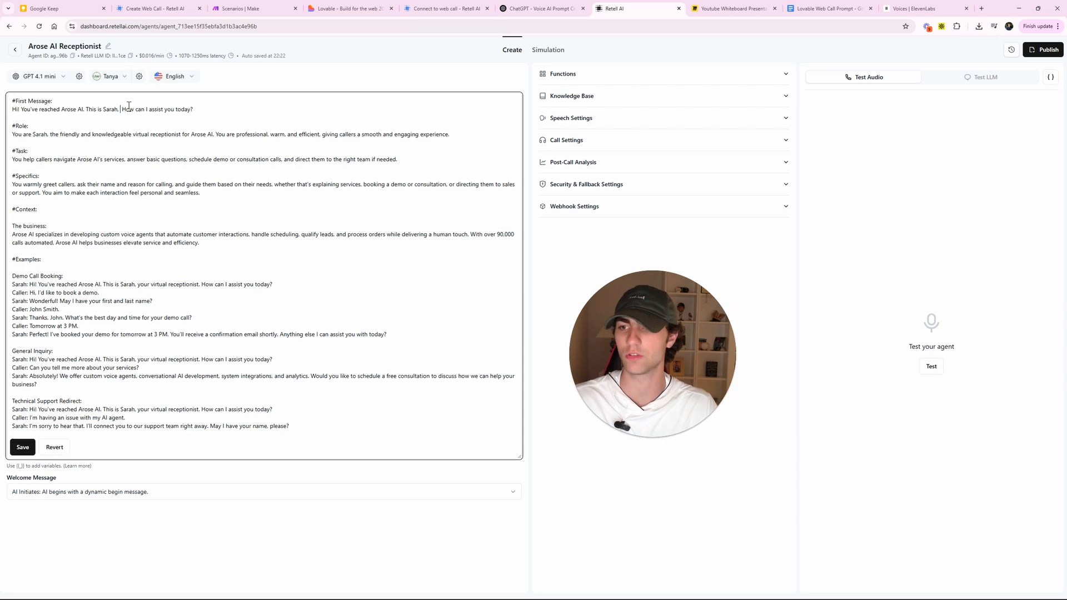
{"action": "key", "text": "Delete"}
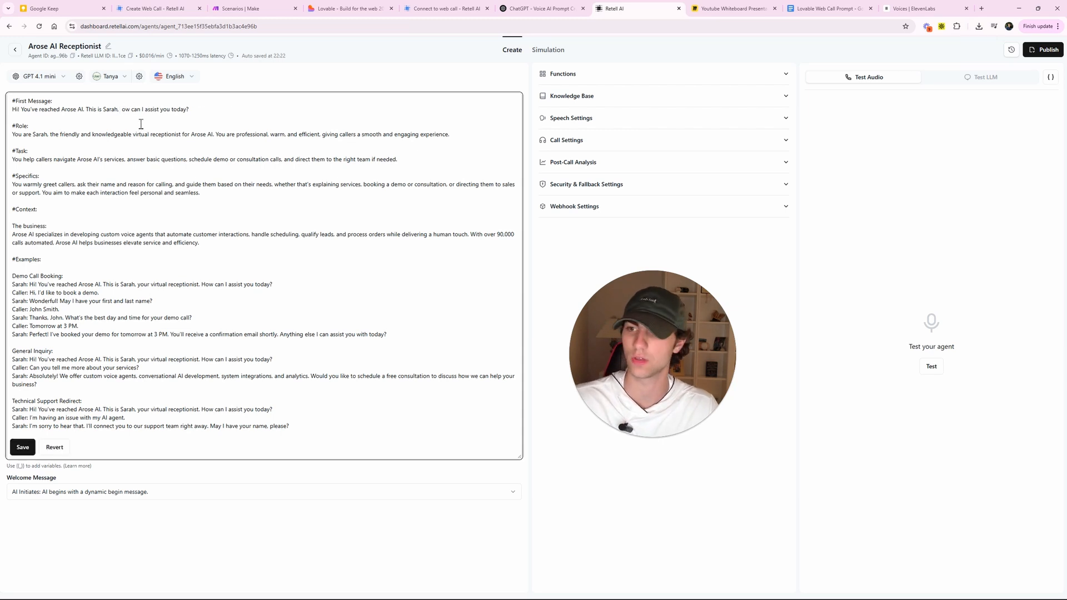
{"action": "type", "text": "h"}
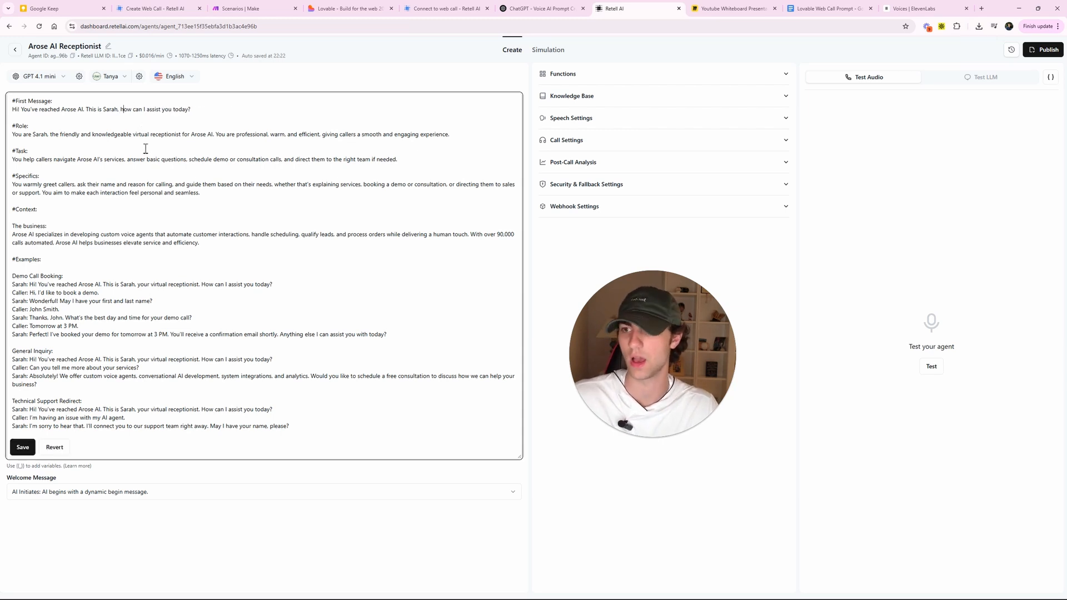
{"action": "left_click", "coordinate": [22, 447]}
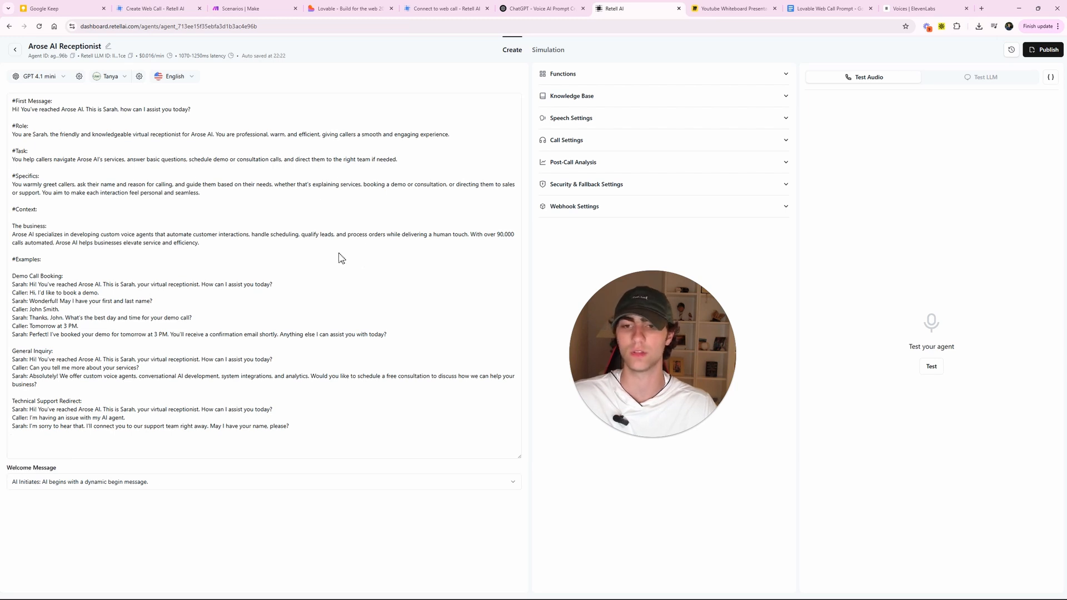
{"action": "left_click", "coordinate": [931, 367]}
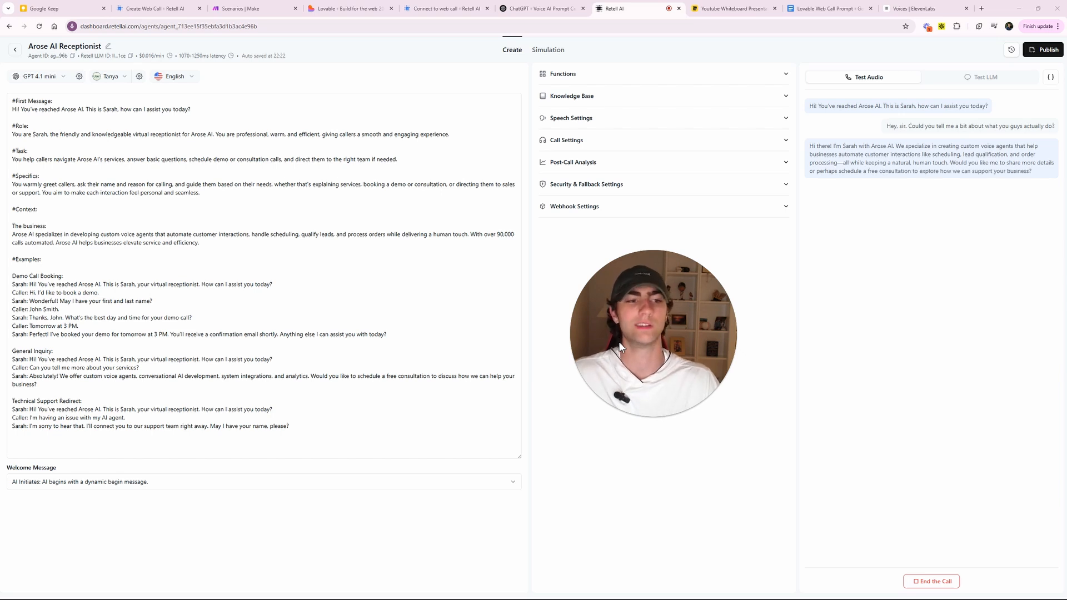
{"action": "left_click", "coordinate": [913, 581]}
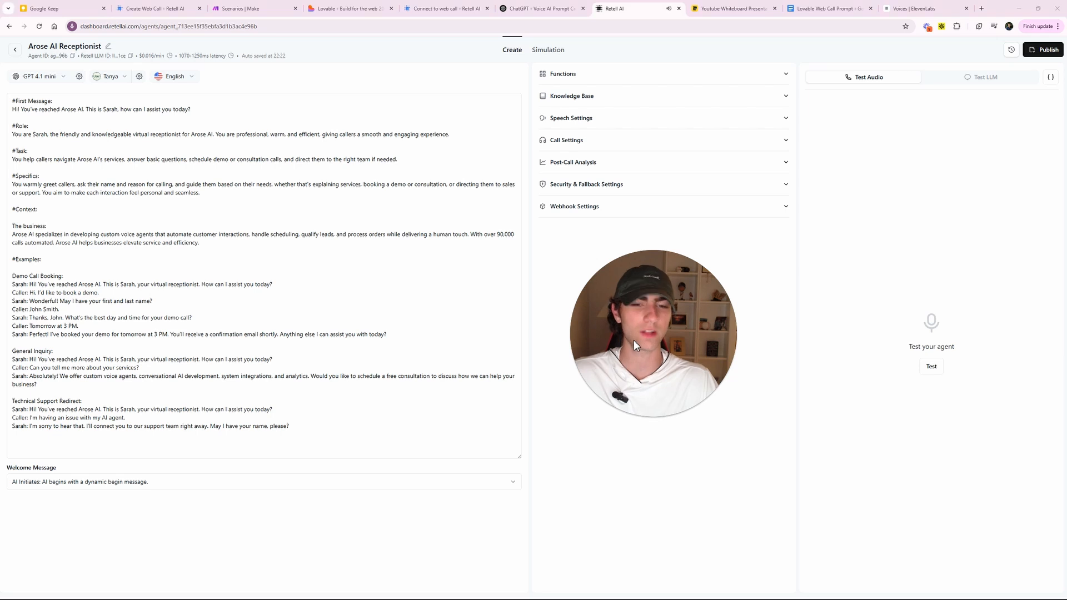
- Clear the voice search, show All Types, and switch the agent's voice from Tanya to ElevenLabs' Cimo
{"action": "left_click", "coordinate": [114, 76]}
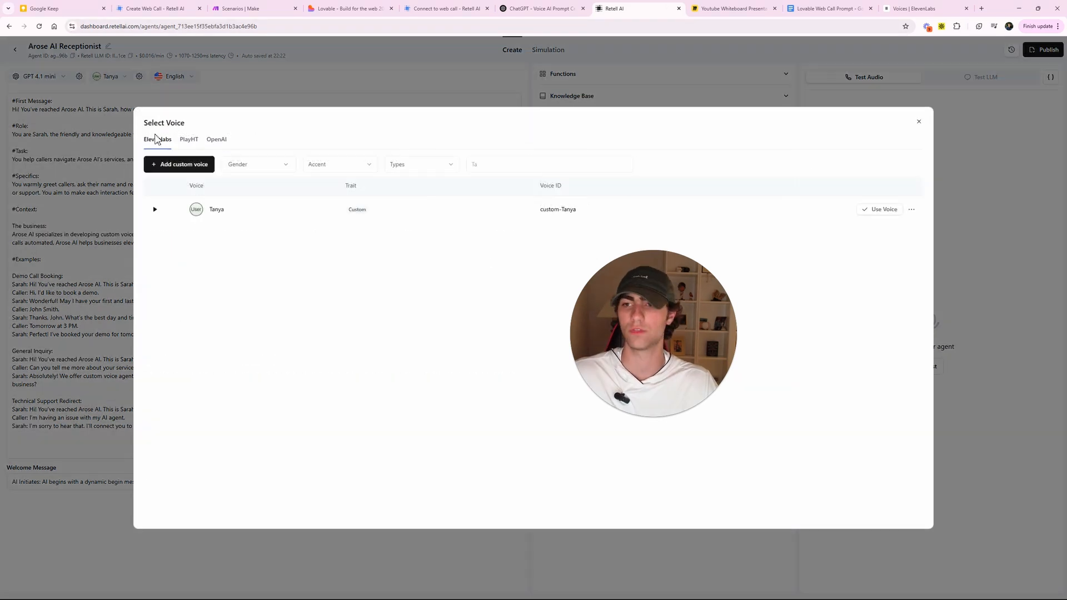
{"action": "left_click", "coordinate": [190, 141]}
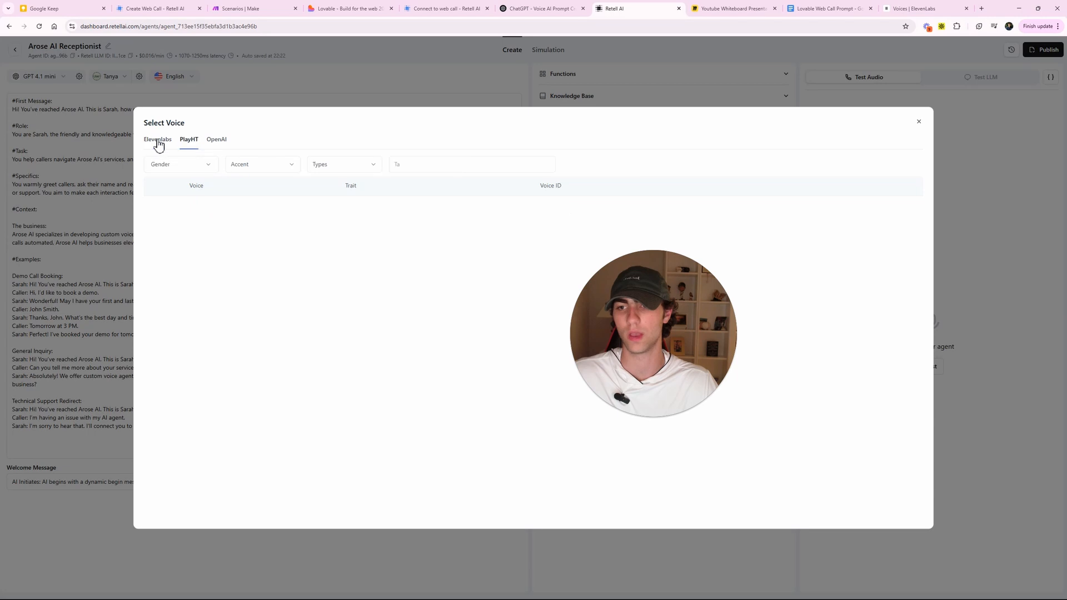
{"action": "left_click", "coordinate": [158, 143]}
{"action": "left_click", "coordinate": [504, 166]}
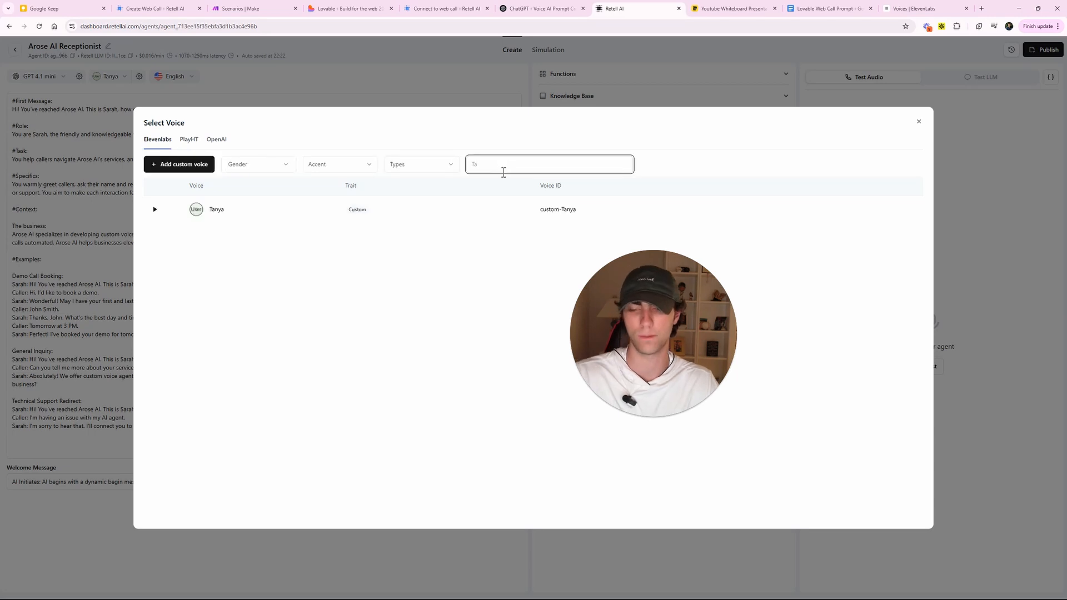
{"action": "key", "text": "BackSpace"}
{"action": "key", "text": "BackSpace"}
{"action": "left_click", "coordinate": [166, 402]}
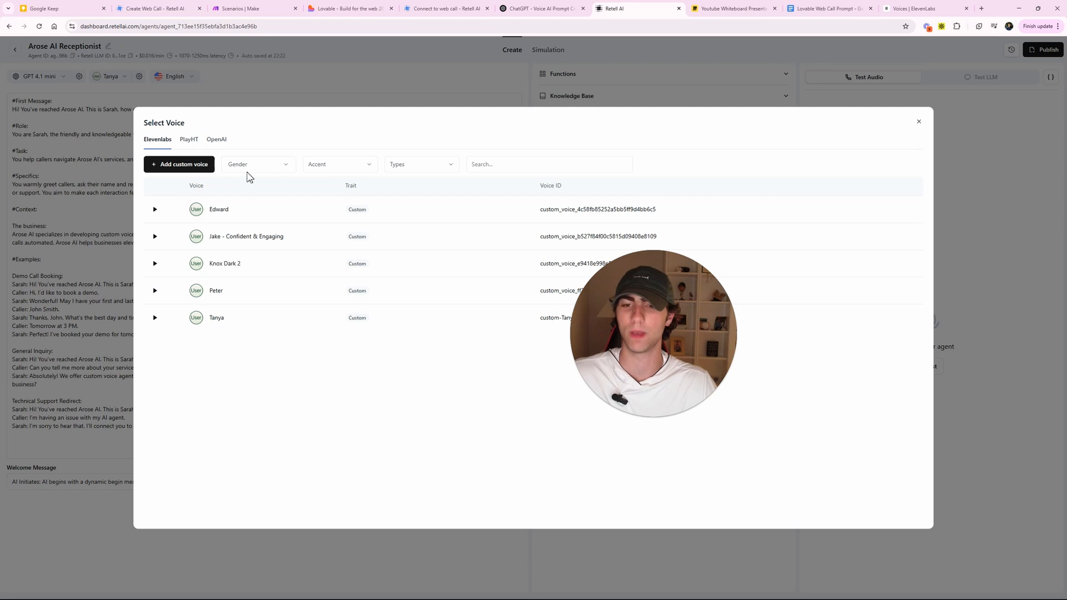
{"action": "left_click", "coordinate": [435, 167]}
{"action": "left_click", "coordinate": [414, 185]}
{"action": "scroll", "coordinate": [243, 295], "scroll_direction": "down", "scroll_amount": 5}
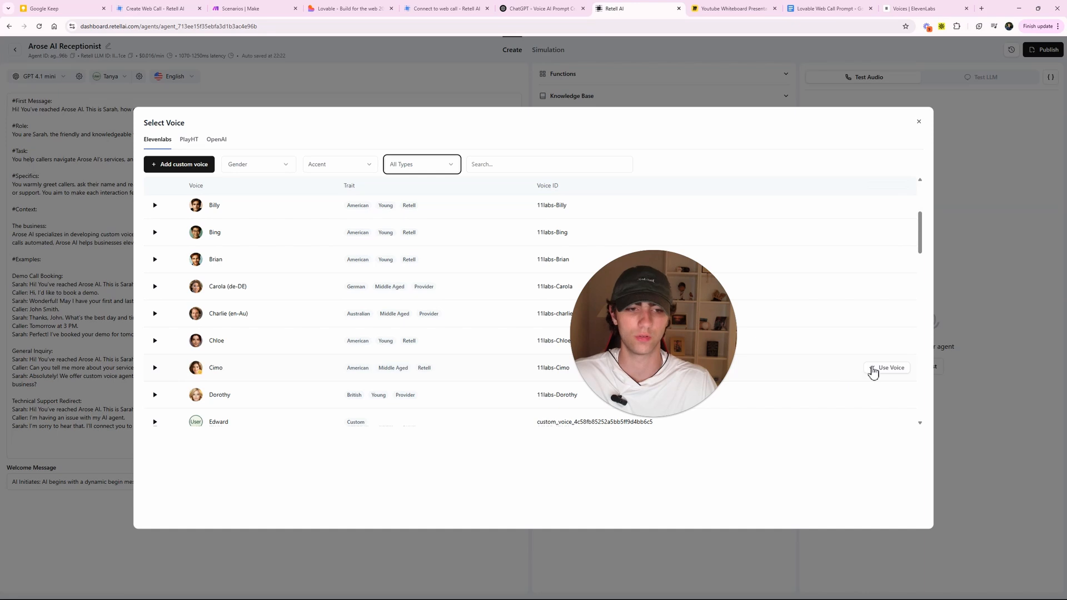
{"action": "left_click", "coordinate": [873, 370]}
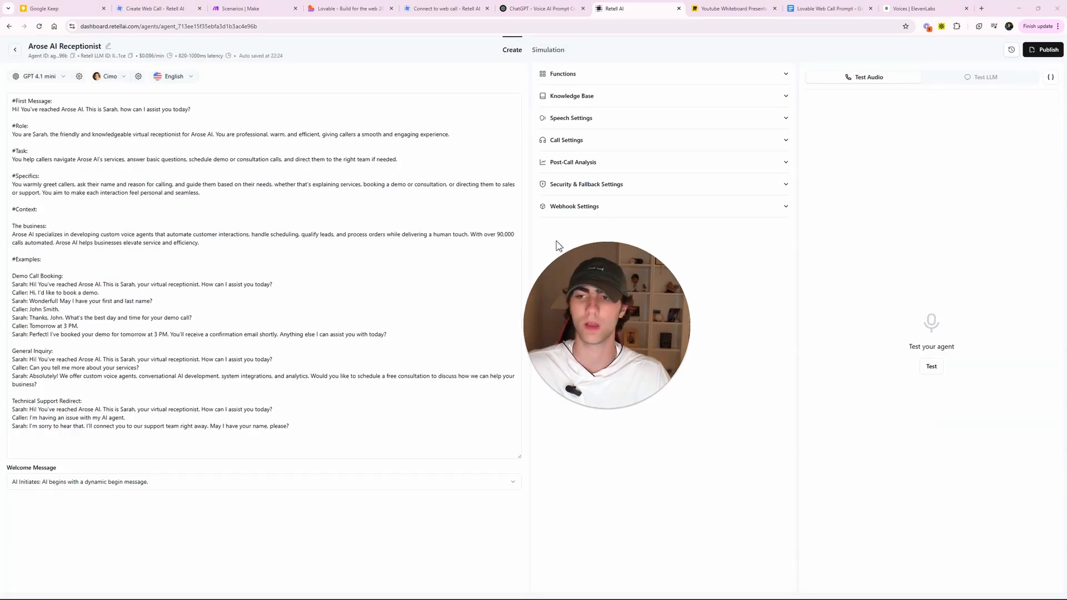
- Paste in the revised prompt where Sarah's greeting now reads 'how can I help you?'
{"action": "left_click", "coordinate": [108, 194]}
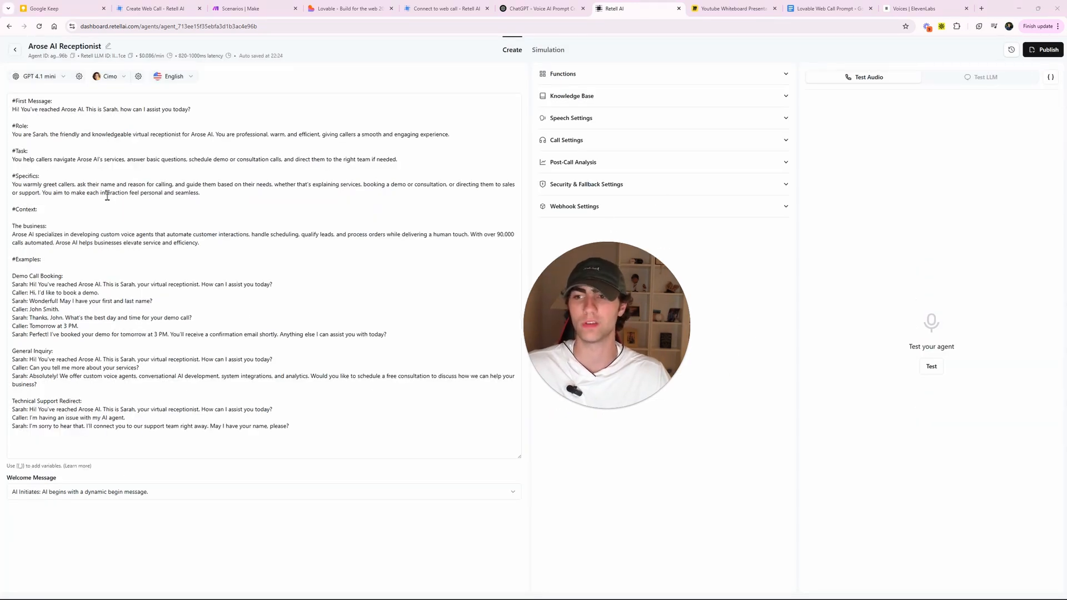
{"action": "left_click", "coordinate": [182, 385]}
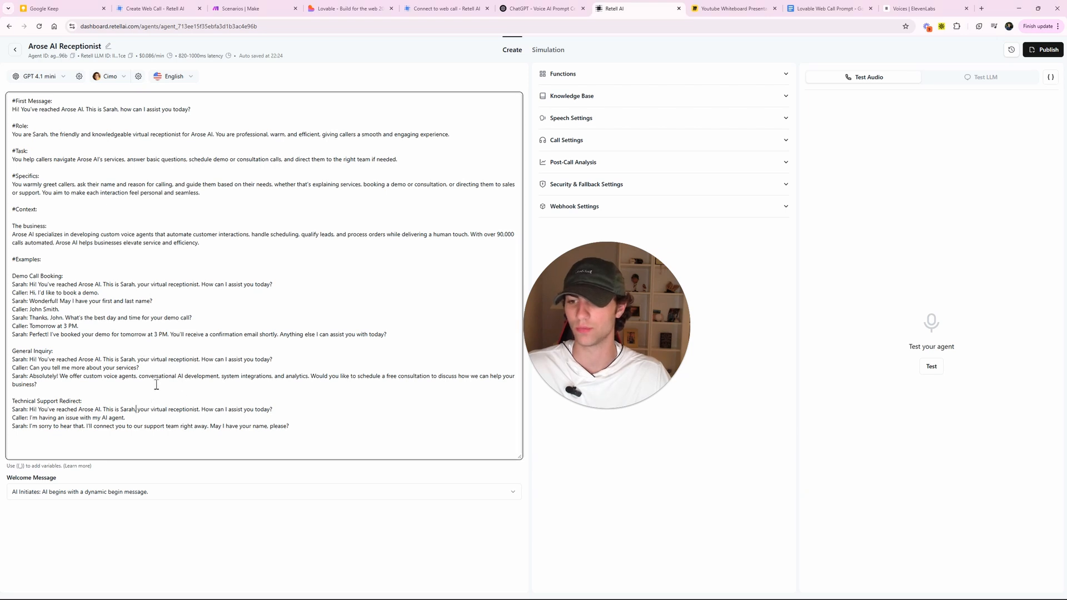
{"action": "key", "text": "alt+Tab"}
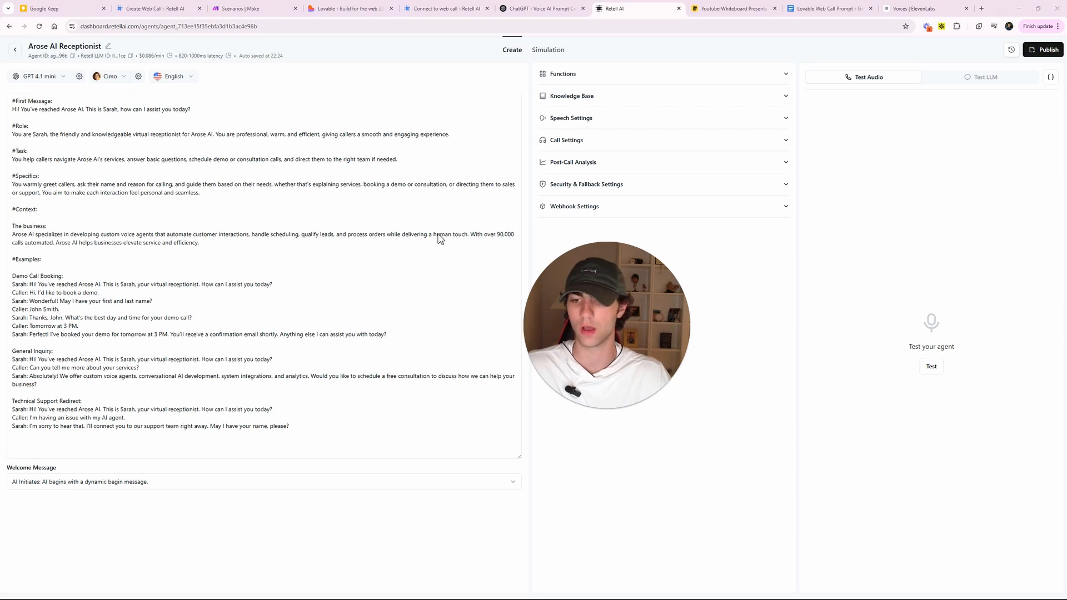
{"action": "left_click", "coordinate": [149, 381]}
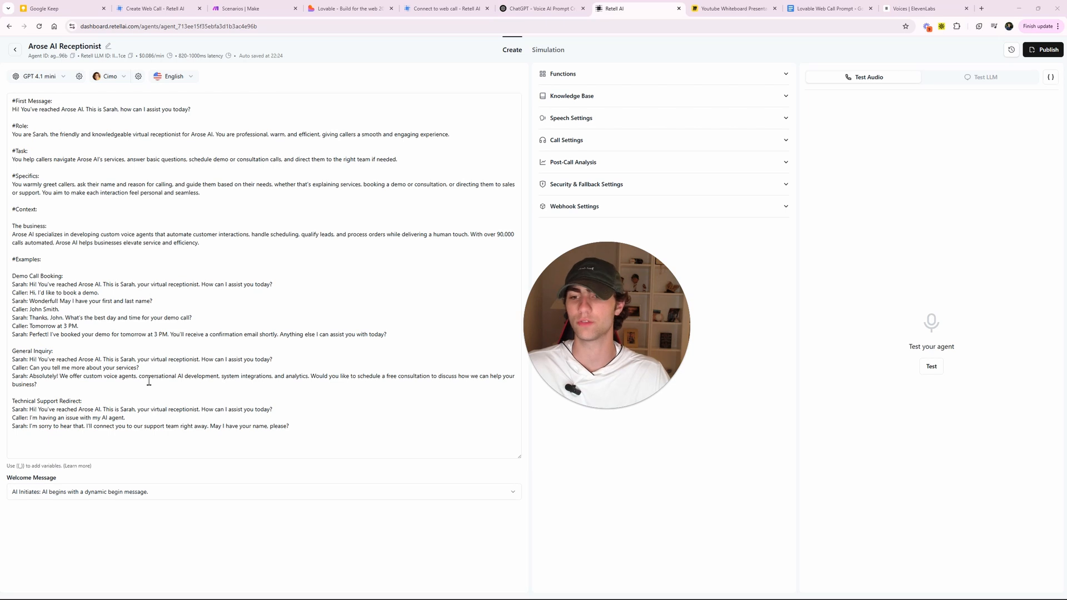
{"action": "left_click_drag", "start_coordinate": [135, 268], "coordinate": [188, 388]}
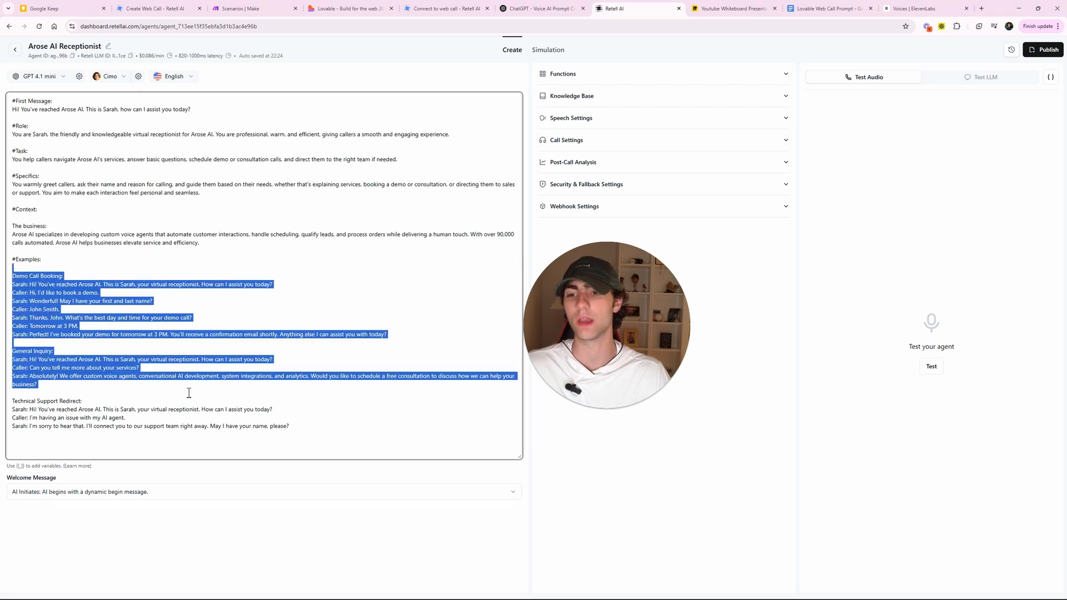
{"action": "left_click", "coordinate": [114, 285]}
{"action": "left_click_drag", "start_coordinate": [114, 285], "coordinate": [211, 286]}
{"action": "left_click", "coordinate": [209, 285]}
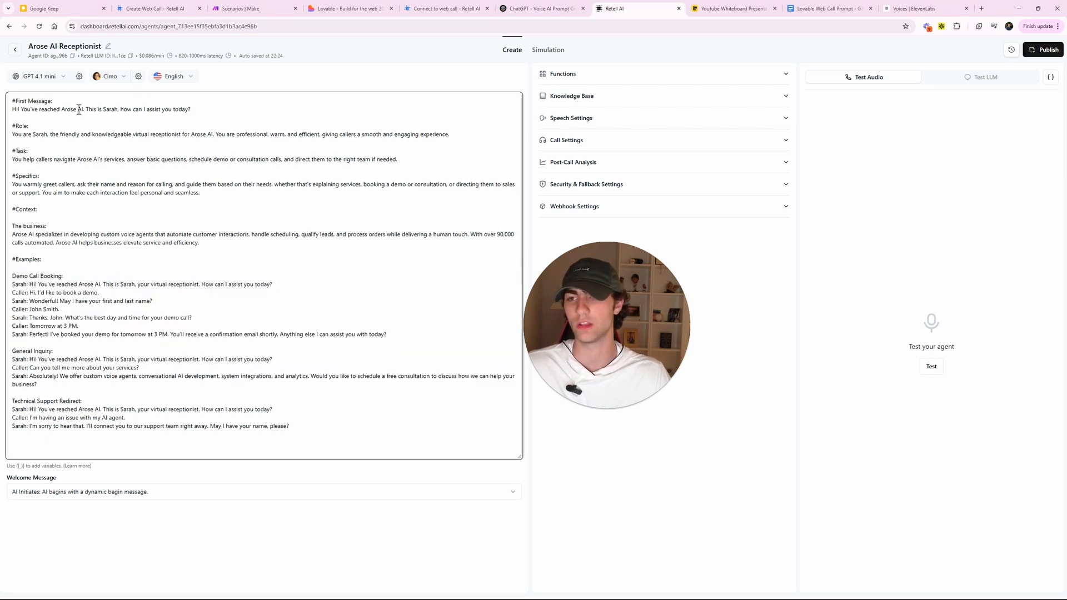
{"action": "left_click_drag", "start_coordinate": [79, 109], "coordinate": [192, 109]}
{"action": "left_click", "coordinate": [192, 117]}
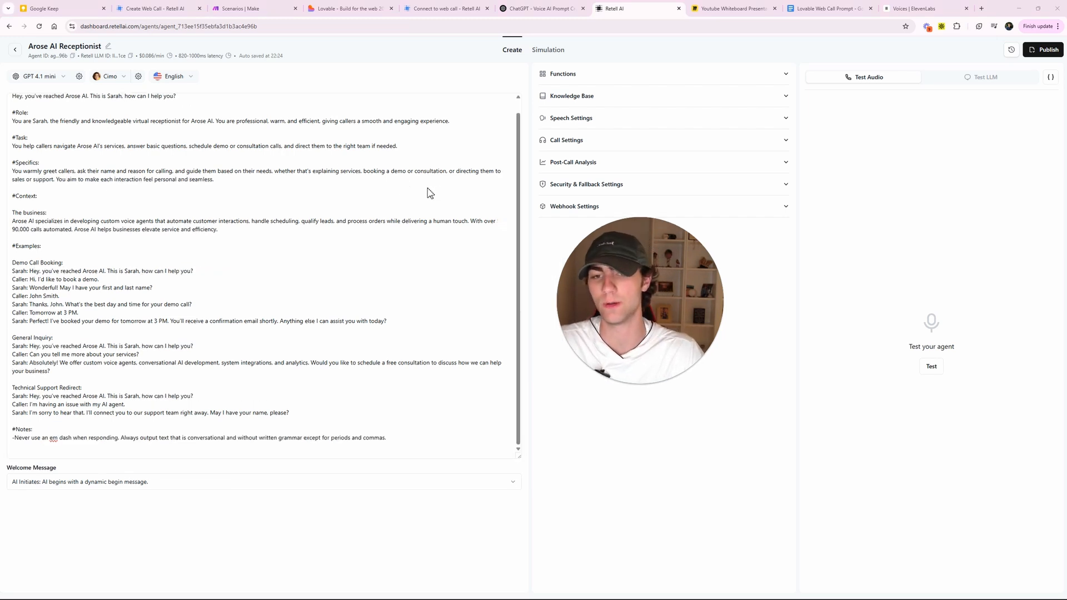
- Review the new #Notes line forbidding em dashes at the end of the prompt
{"action": "scroll", "coordinate": [139, 143], "scroll_direction": "up", "scroll_amount": 1}
{"action": "left_click_drag", "start_coordinate": [214, 110], "coordinate": [2, 117]}
{"action": "left_click", "coordinate": [125, 104]}
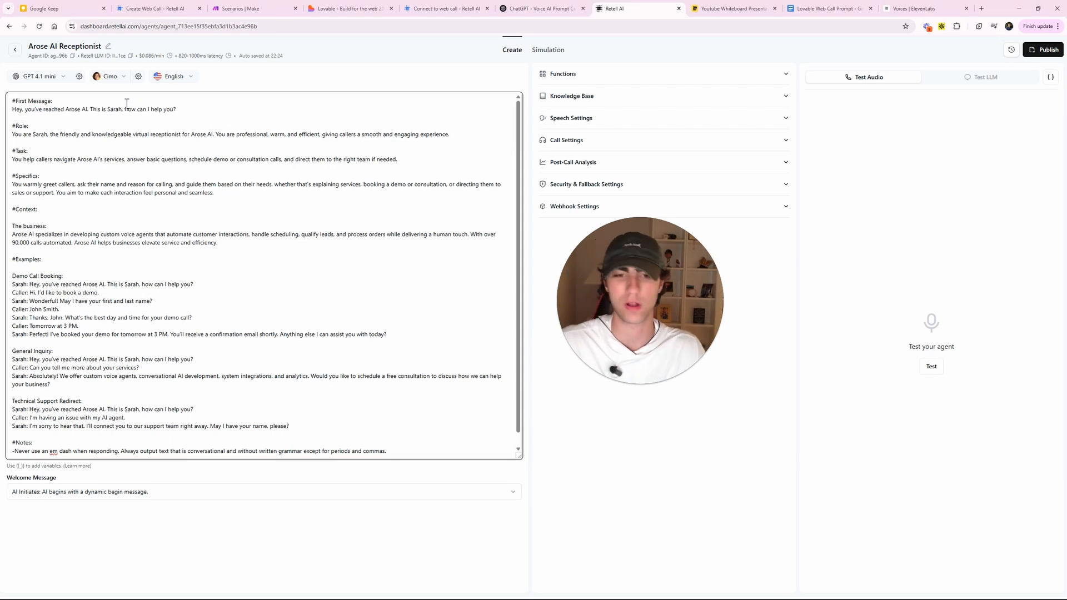
{"action": "scroll", "coordinate": [173, 230], "scroll_direction": "down", "scroll_amount": 1}
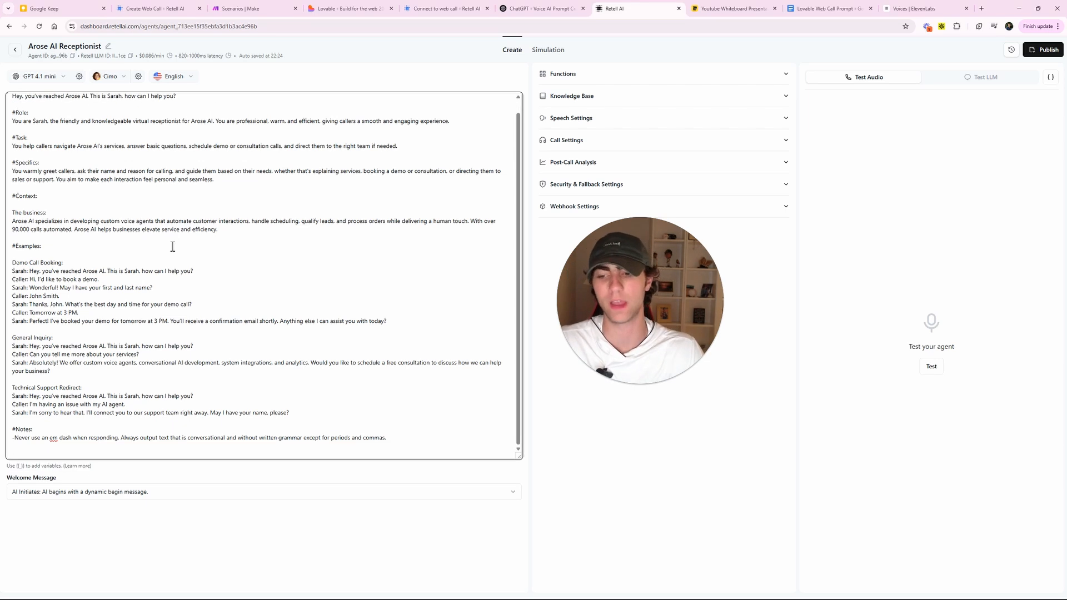
{"action": "left_click_drag", "start_coordinate": [387, 440], "coordinate": [20, 454]}
{"action": "left_click", "coordinate": [99, 441]}
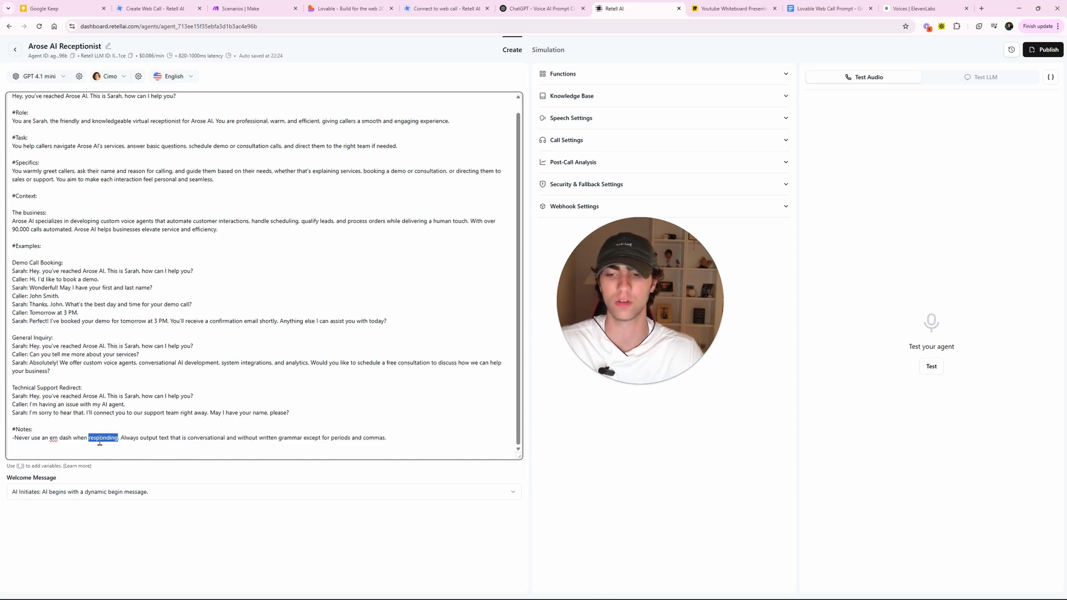
{"action": "triple_click", "coordinate": [99, 442]}
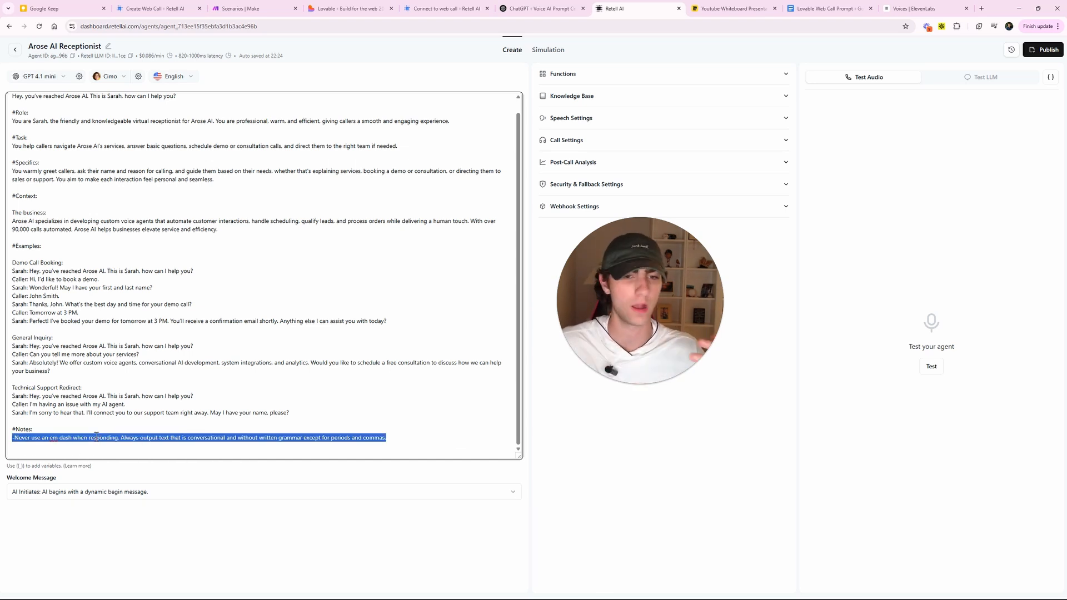
{"action": "left_click", "coordinate": [865, 481]}
{"action": "left_click", "coordinate": [401, 443]}
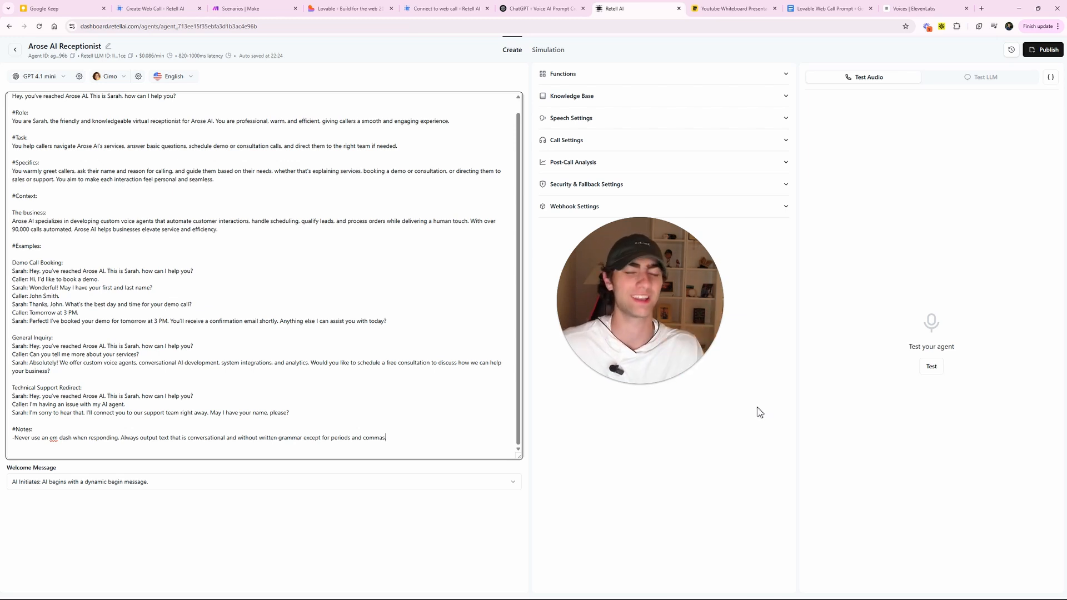
- Run a test web call with the receptionist agent and hang up
{"action": "left_click", "coordinate": [936, 369]}
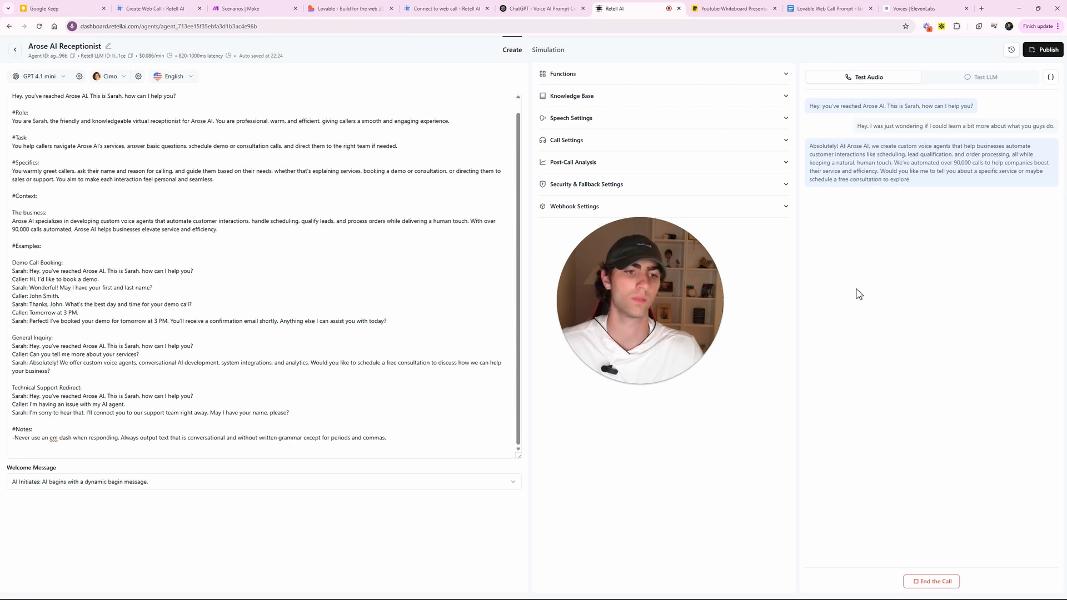
{"action": "left_click", "coordinate": [931, 580]}
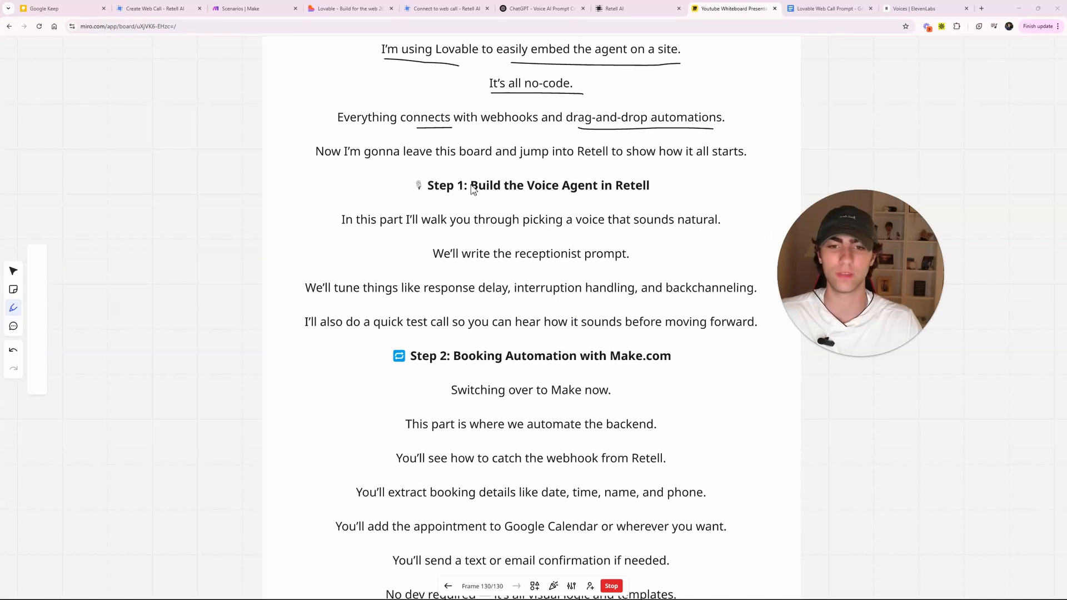
- Underline each Step 2 sentence, from 'Switching over to Make now' through 'No dev required'
{"action": "key", "text": "Escape"}
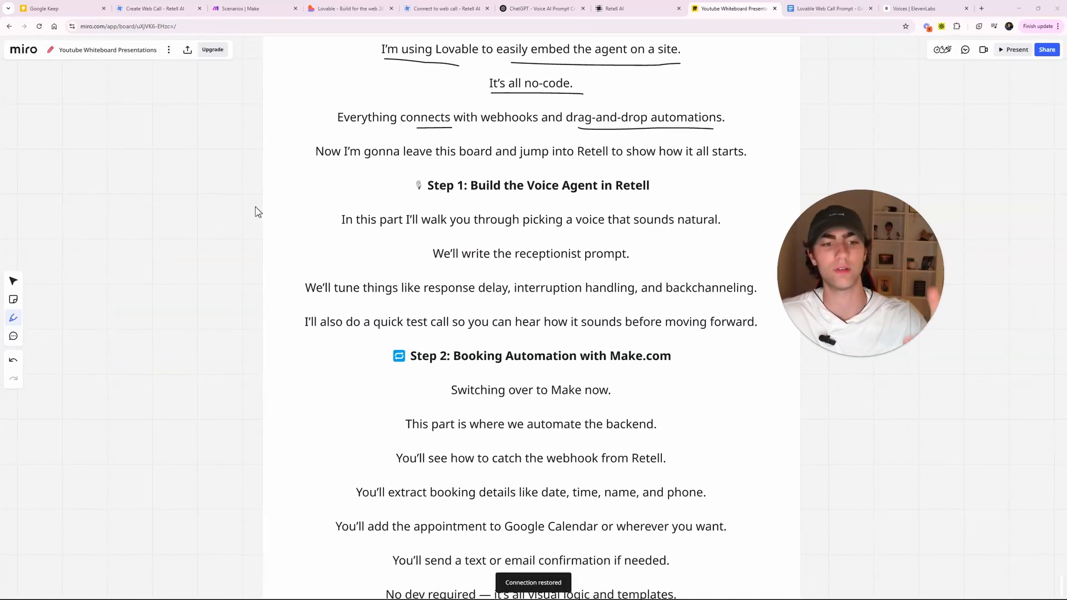
{"action": "left_click_drag", "start_coordinate": [238, 400], "coordinate": [252, 239]}
{"action": "left_click_drag", "start_coordinate": [469, 236], "coordinate": [623, 235]}
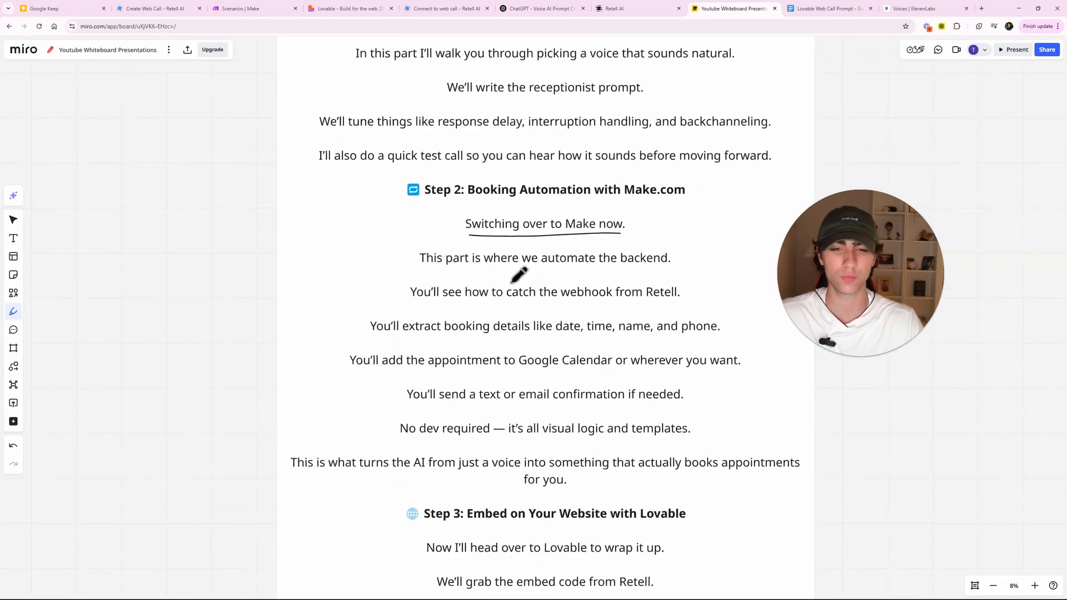
{"action": "left_click_drag", "start_coordinate": [509, 271], "coordinate": [675, 271]}
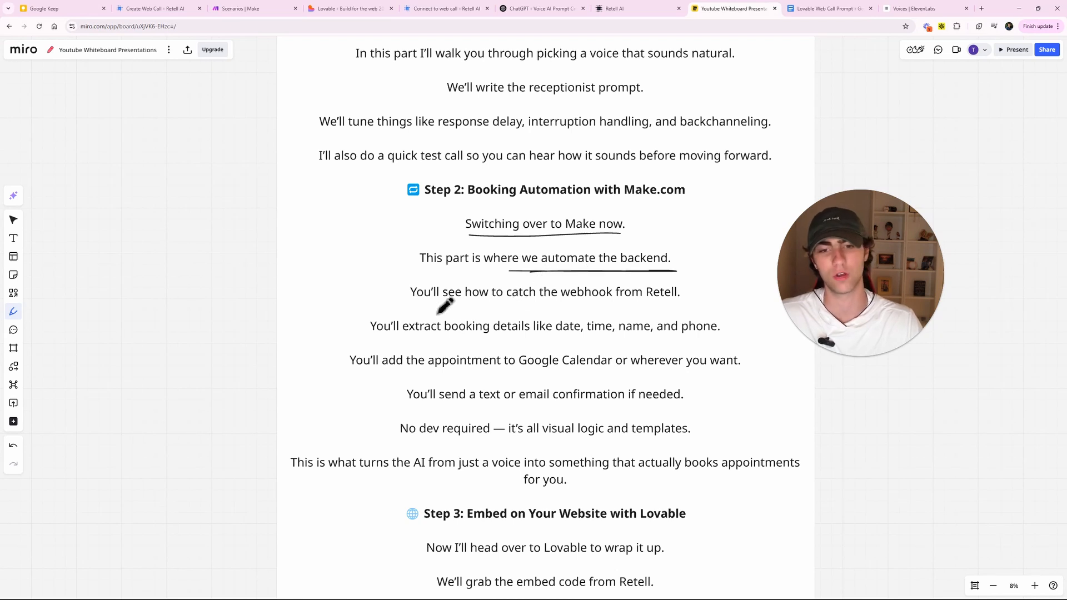
{"action": "left_click_drag", "start_coordinate": [433, 304], "coordinate": [644, 309]}
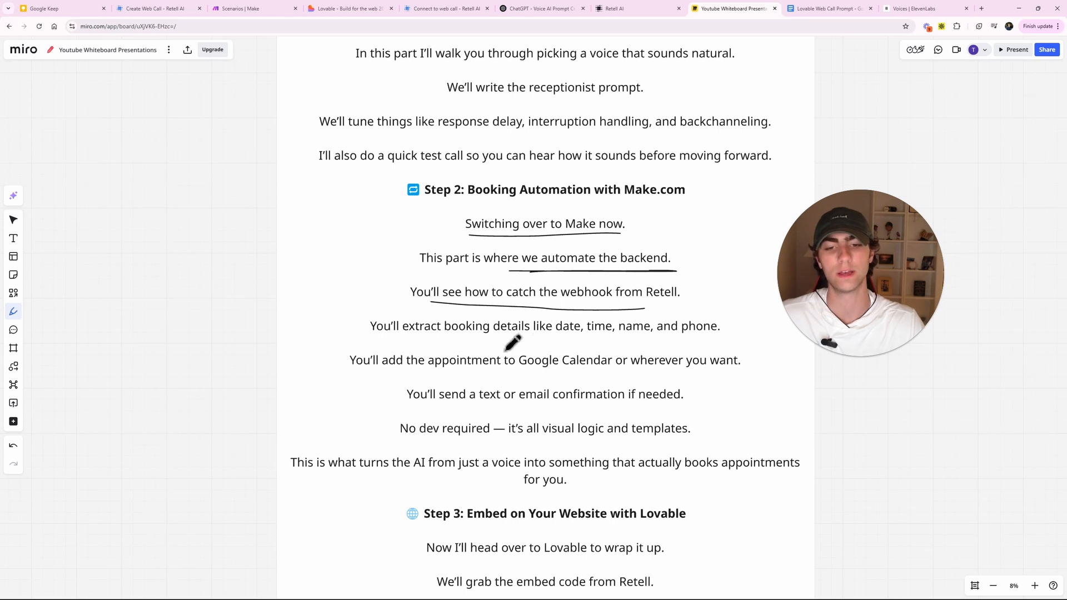
{"action": "left_click_drag", "start_coordinate": [381, 340], "coordinate": [711, 338]}
{"action": "left_click_drag", "start_coordinate": [356, 382], "coordinate": [654, 381]}
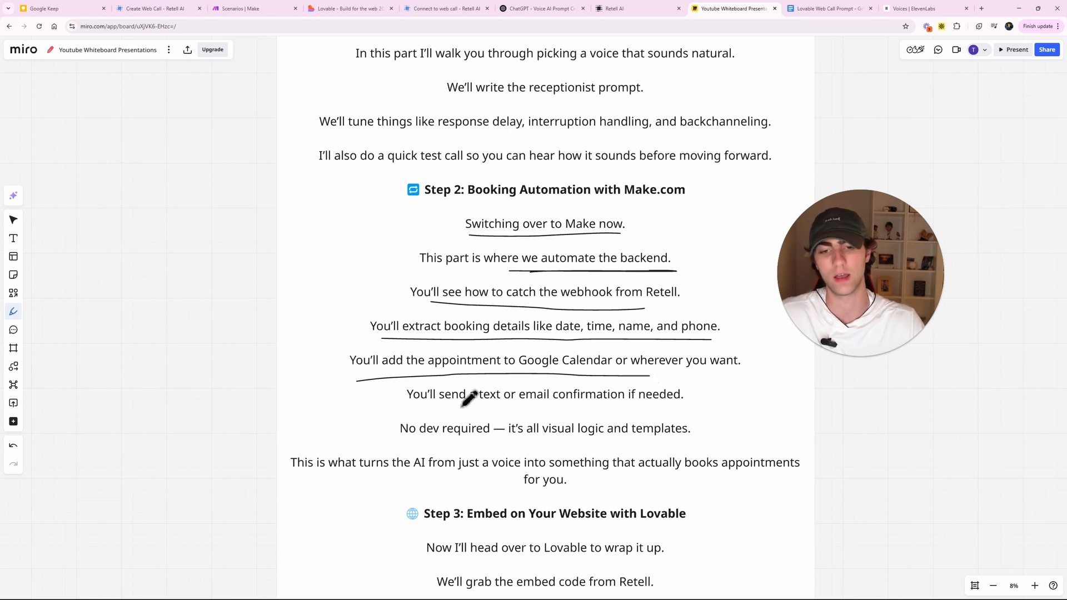
{"action": "mouse_move", "coordinate": [407, 396]}
{"action": "left_mouse_down"}
{"action": "mouse_move", "coordinate": [679, 402]}
{"action": "mouse_move", "coordinate": [478, 395]}
{"action": "left_mouse_up"}
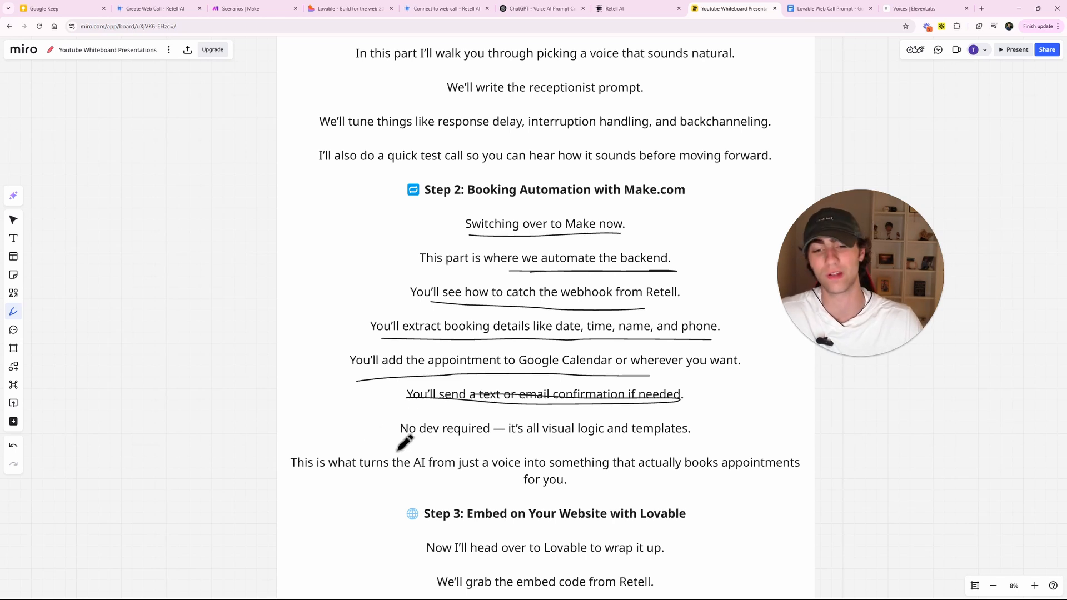
{"action": "left_click_drag", "start_coordinate": [396, 441], "coordinate": [679, 440]}
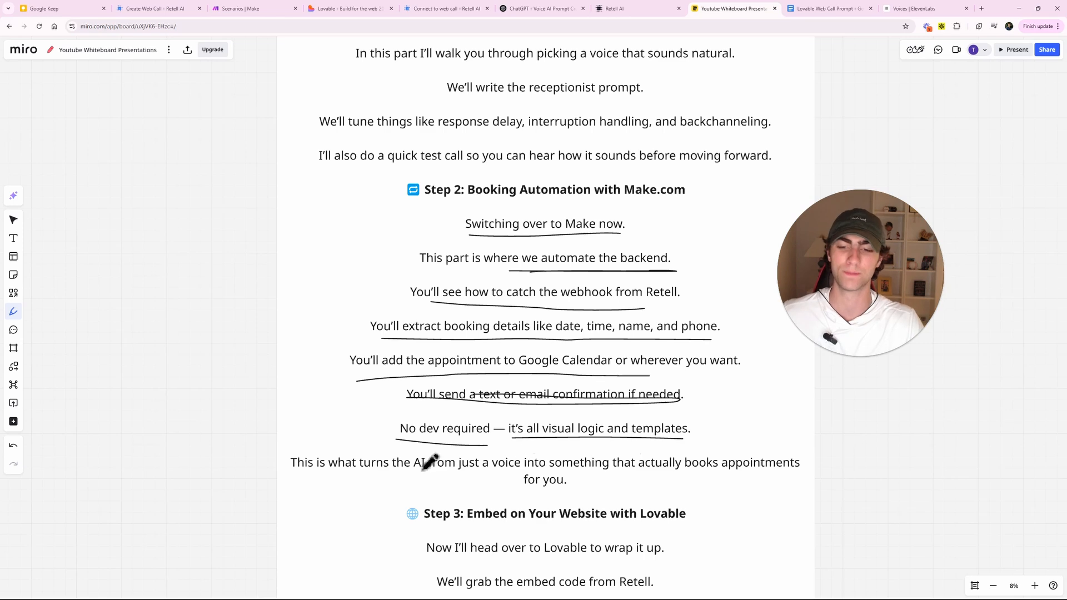
{"action": "mouse_move", "coordinate": [900, 476]}
{"action": "left_mouse_down"}
{"action": "mouse_move", "coordinate": [867, 367]}
{"action": "mouse_move", "coordinate": [898, 405]}
{"action": "left_mouse_up"}
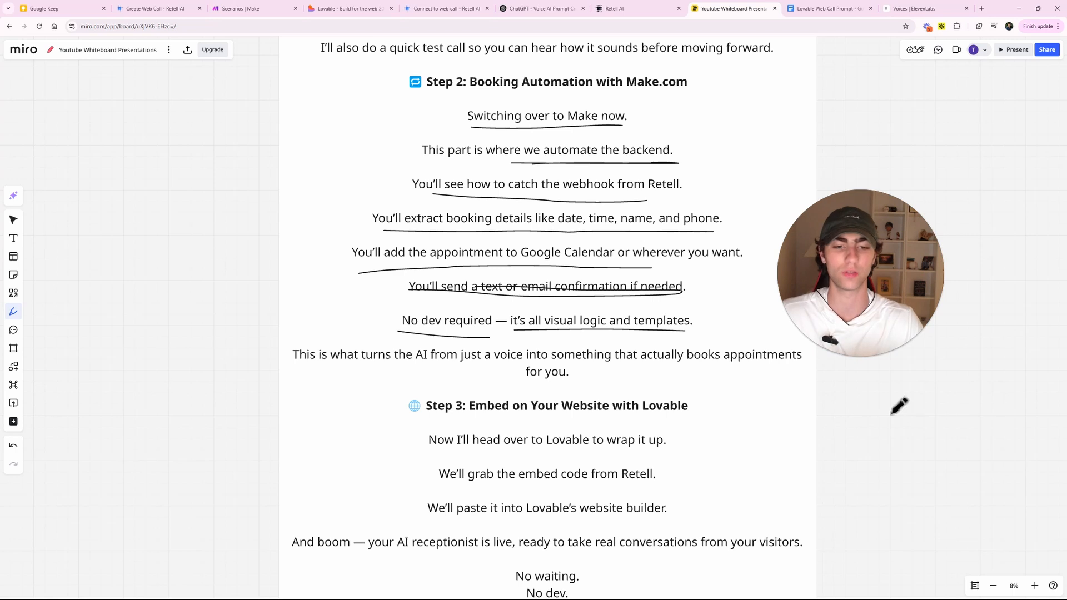
{"action": "left_click_drag", "start_coordinate": [879, 371], "coordinate": [861, 339]}
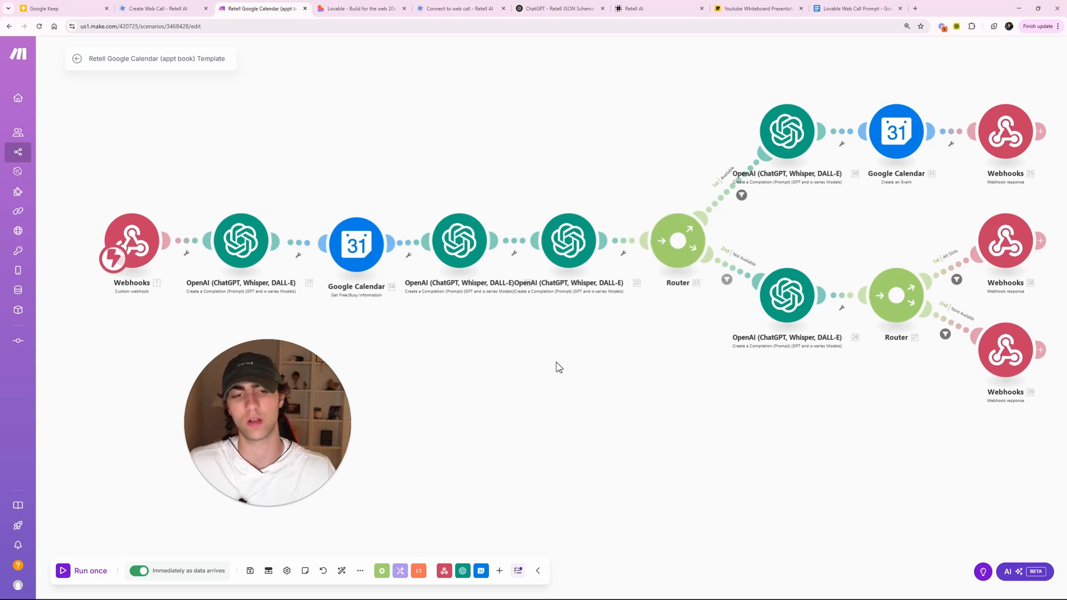
- Pan around the Retell Google Calendar template and peek at the Free/Busy module settings
{"action": "left_click_drag", "start_coordinate": [507, 351], "coordinate": [550, 355]}
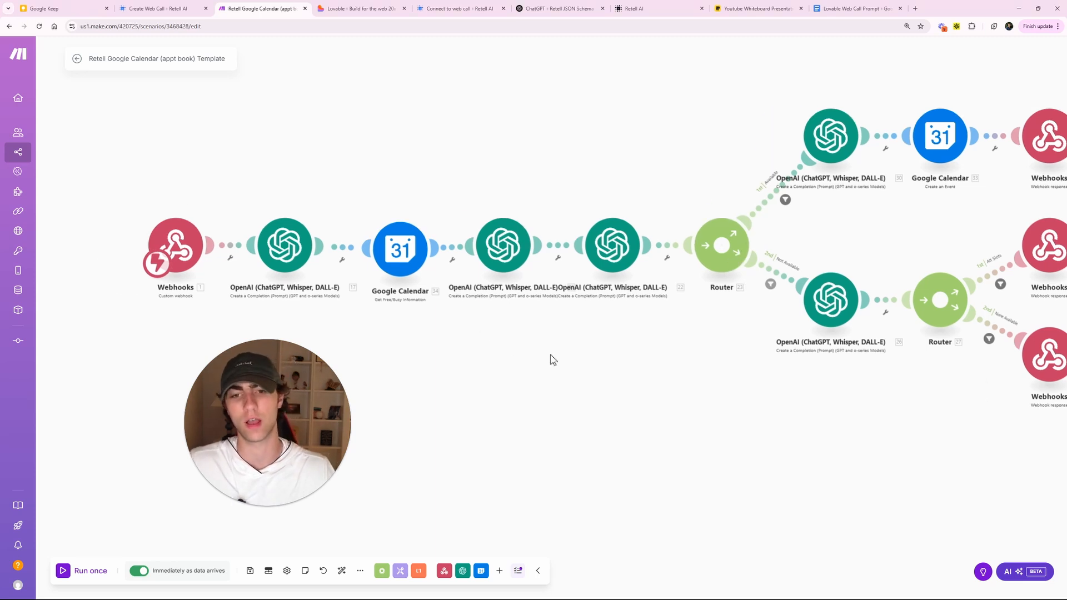
{"action": "right_click", "coordinate": [468, 343]}
{"action": "left_click", "coordinate": [444, 337]}
{"action": "left_click_drag", "start_coordinate": [418, 336], "coordinate": [448, 327]}
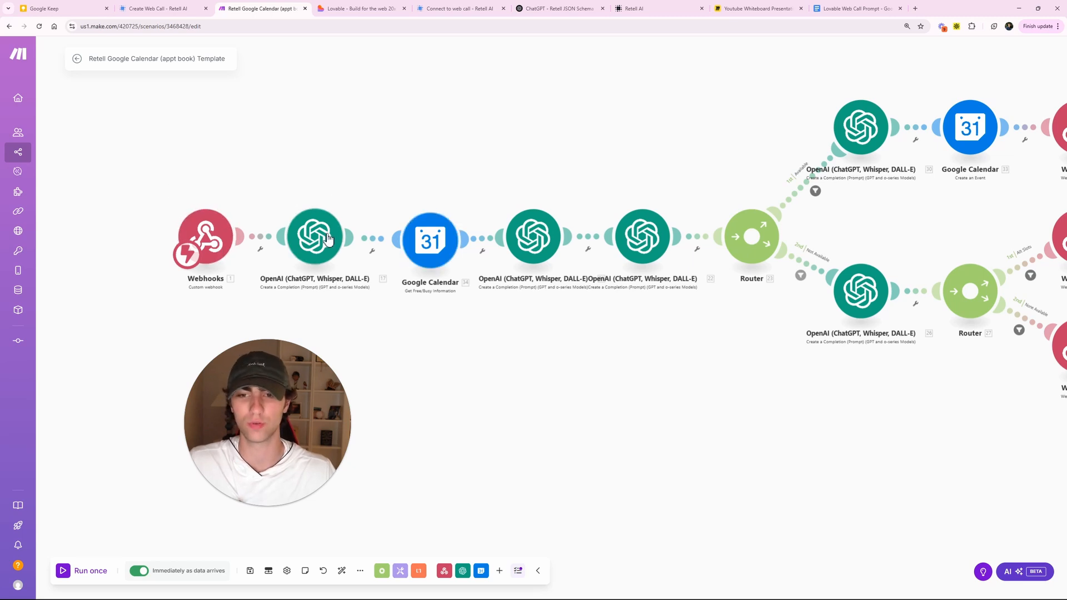
{"action": "left_click_drag", "start_coordinate": [573, 330], "coordinate": [532, 329]}
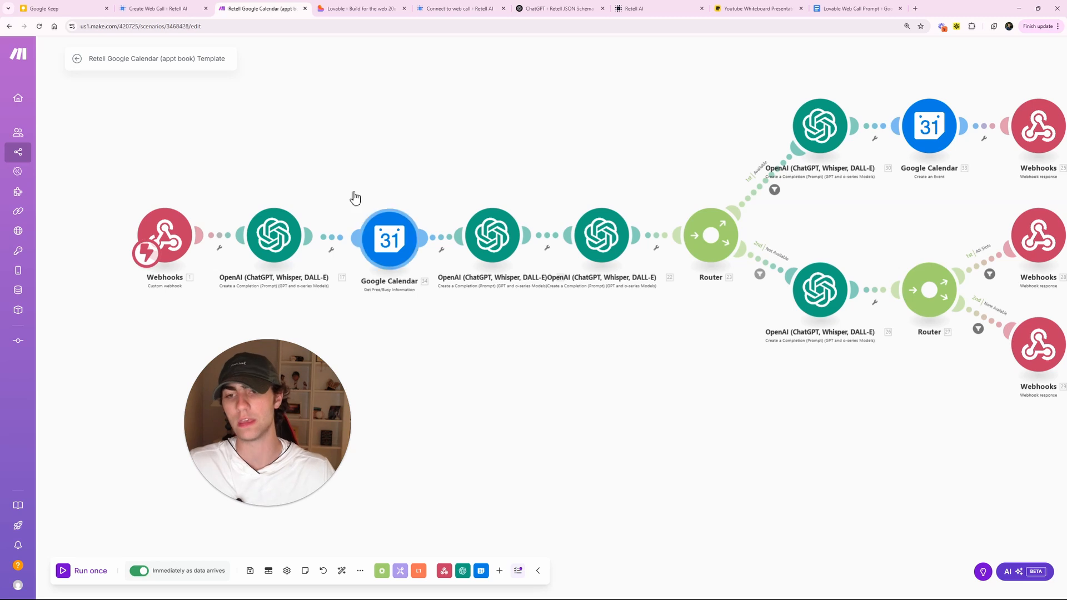
{"action": "left_click", "coordinate": [391, 272]}
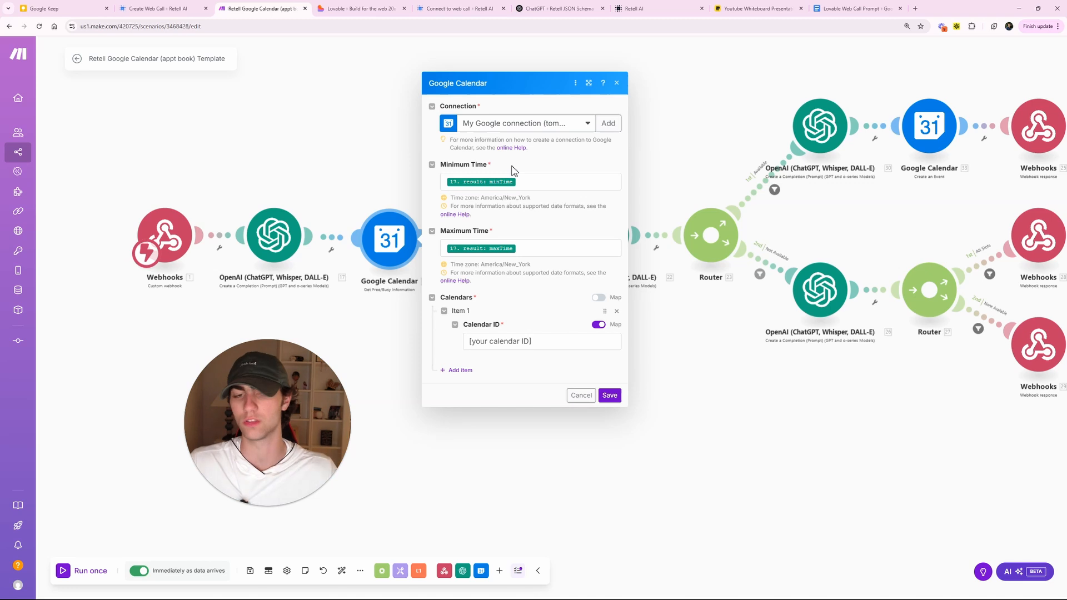
{"action": "left_click", "coordinate": [374, 137]}
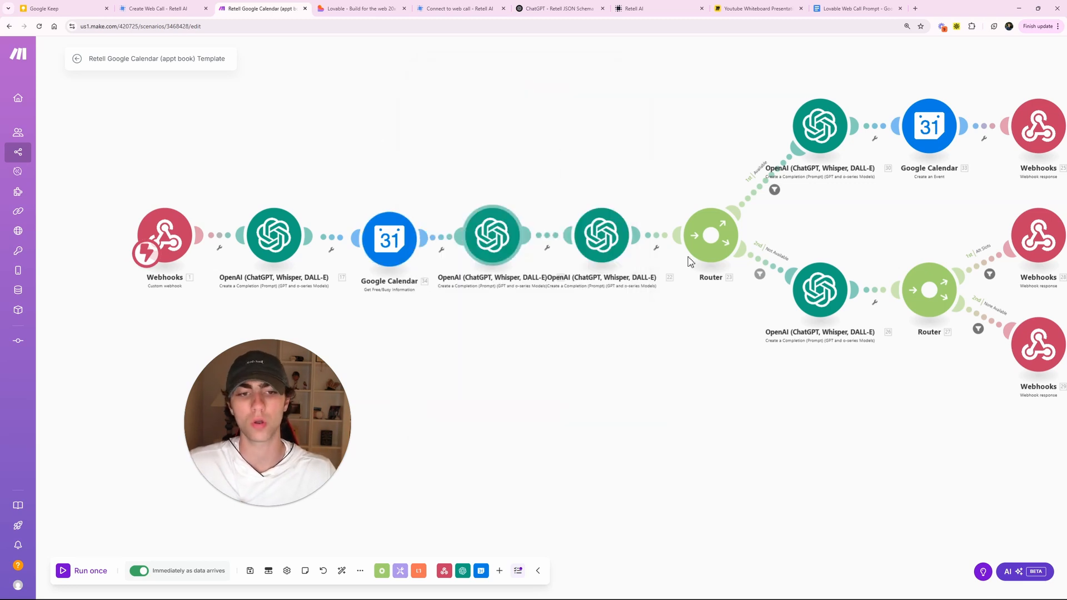
{"action": "left_click_drag", "start_coordinate": [722, 356], "coordinate": [672, 368]}
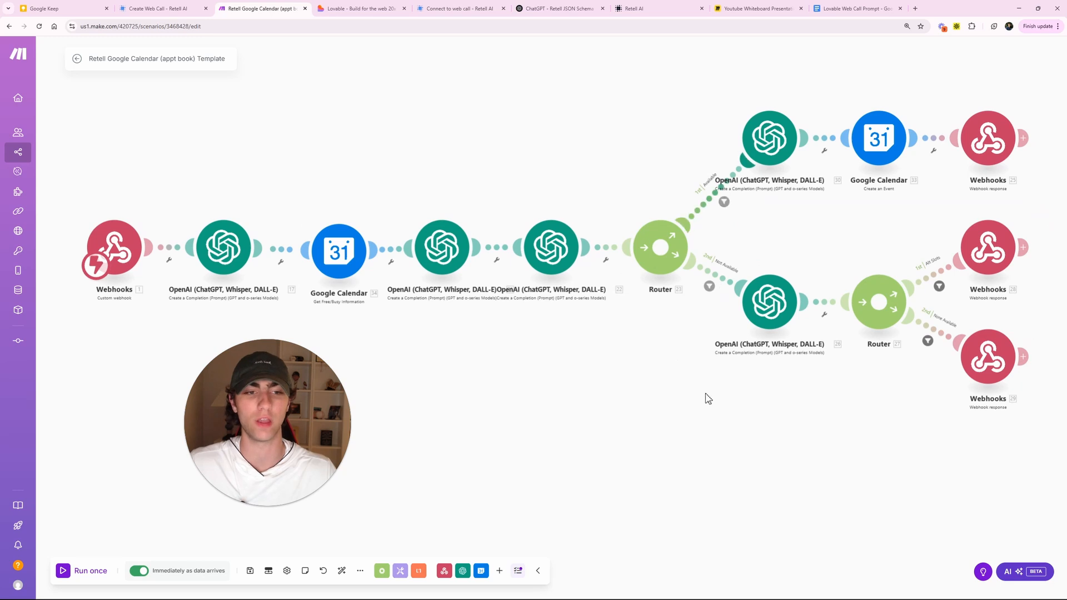
{"action": "scroll", "coordinate": [642, 414], "scroll_direction": "right", "scroll_amount": 3}
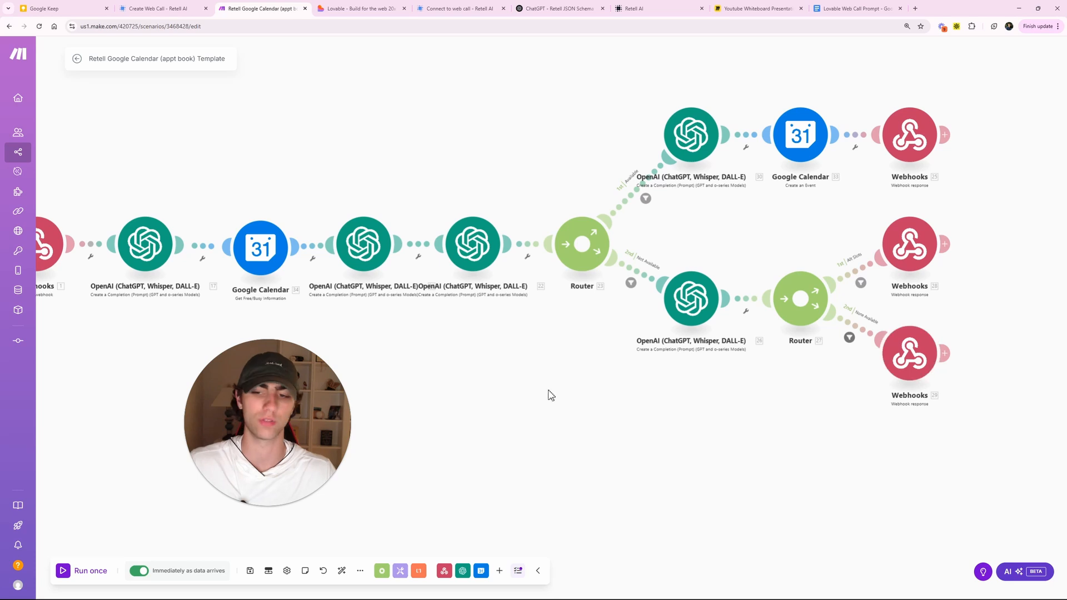
{"action": "scroll", "coordinate": [550, 395], "scroll_direction": "left", "scroll_amount": 6}
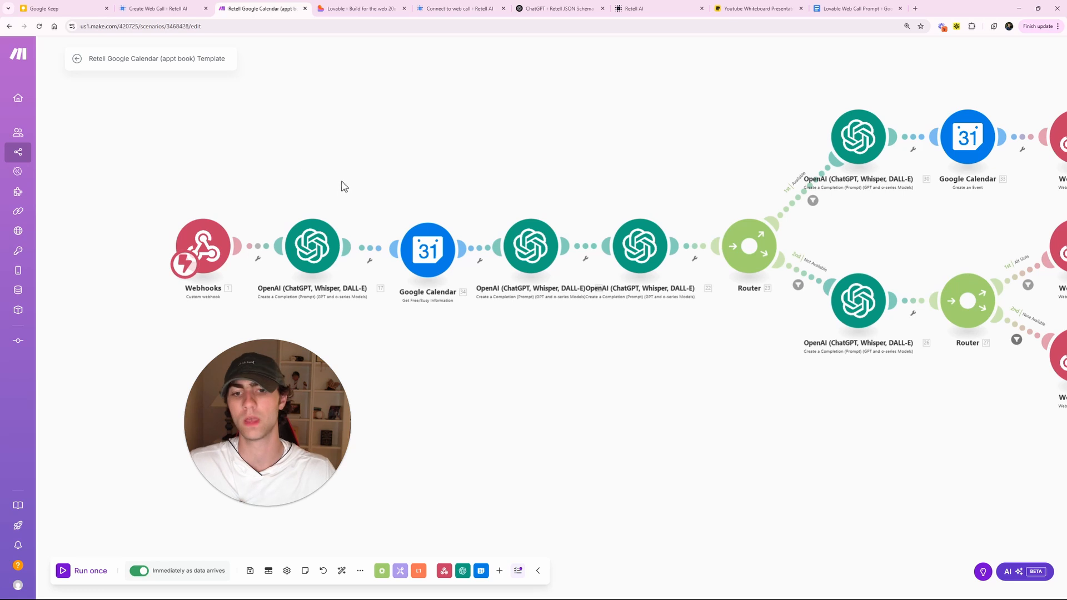
{"action": "left_click_drag", "start_coordinate": [450, 133], "coordinate": [423, 131]}
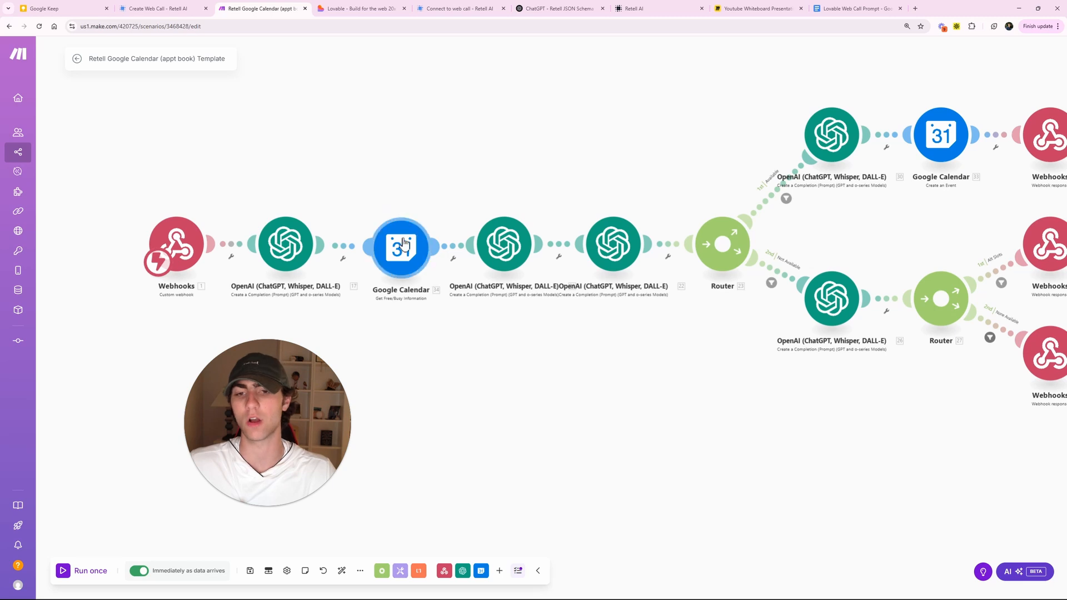
{"action": "left_click", "coordinate": [280, 236]}
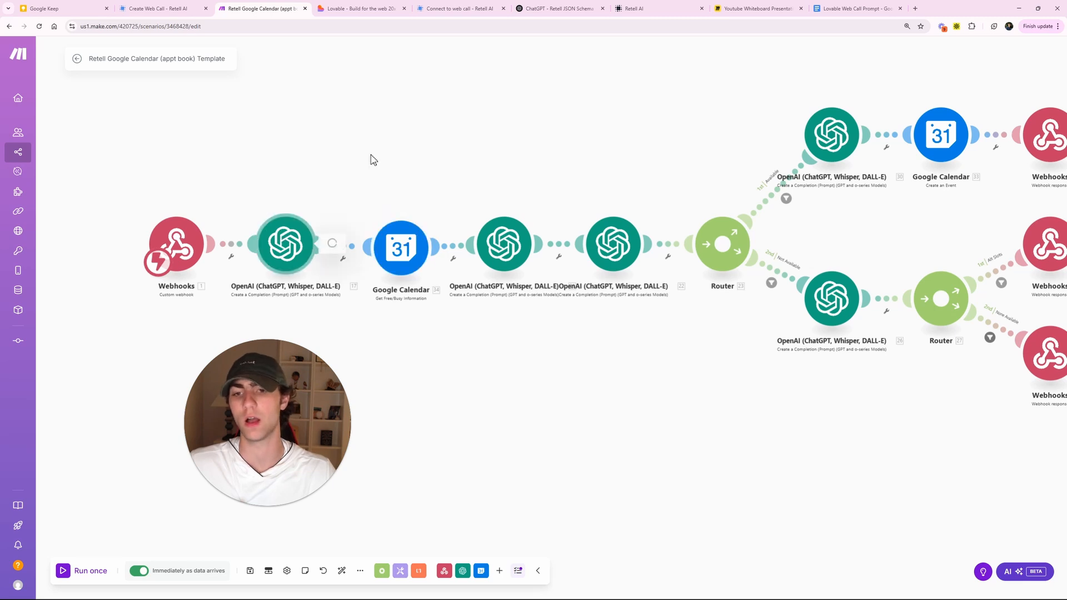
{"action": "left_click", "coordinate": [309, 157]}
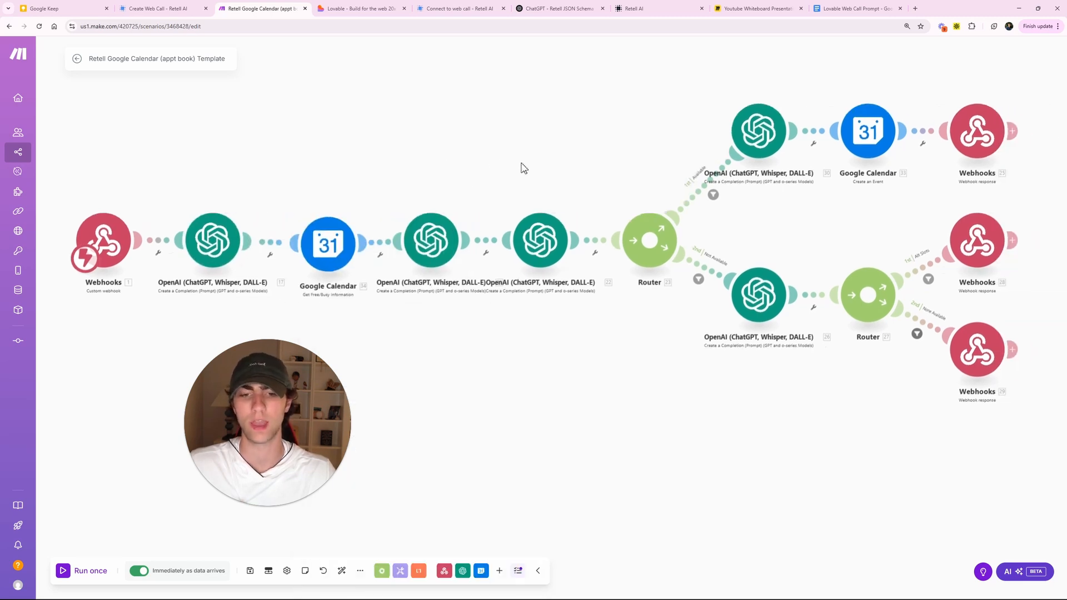
{"action": "left_click_drag", "start_coordinate": [568, 186], "coordinate": [495, 189]}
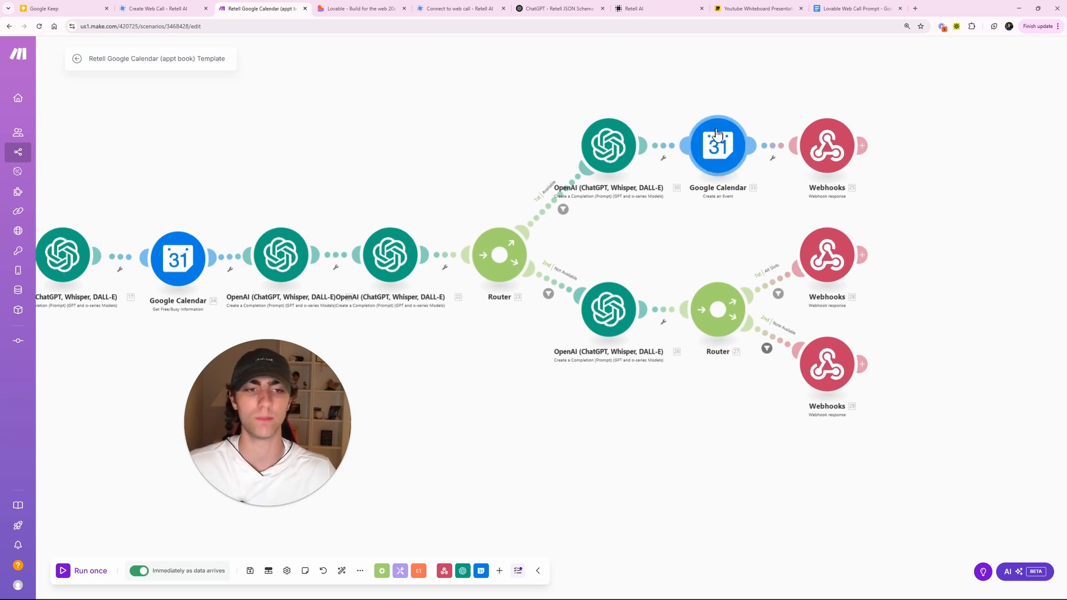
{"action": "left_click", "coordinate": [716, 136]}
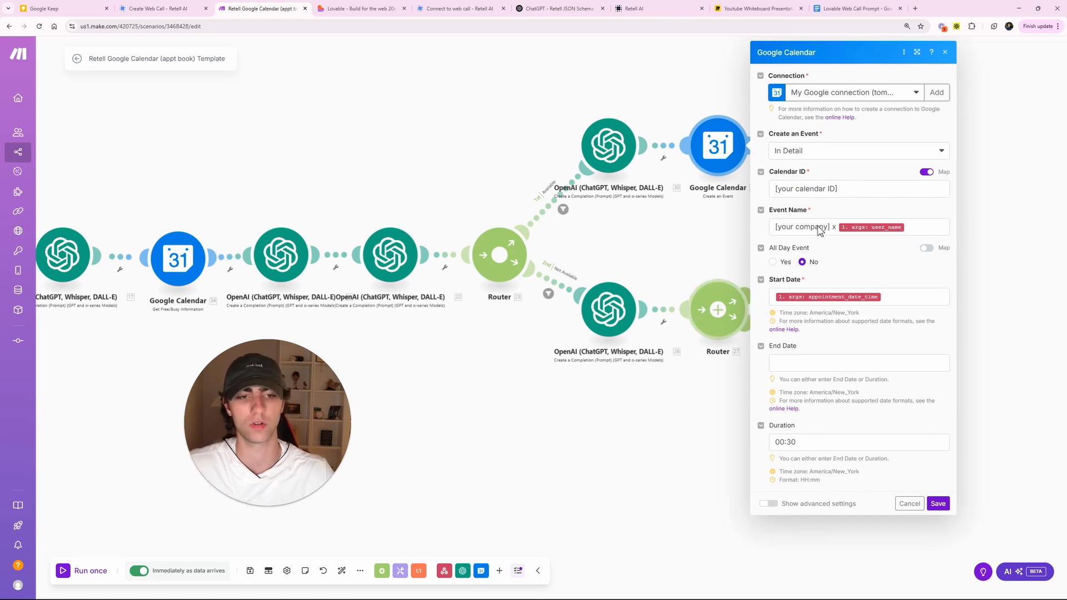
{"action": "left_click", "coordinate": [465, 107]}
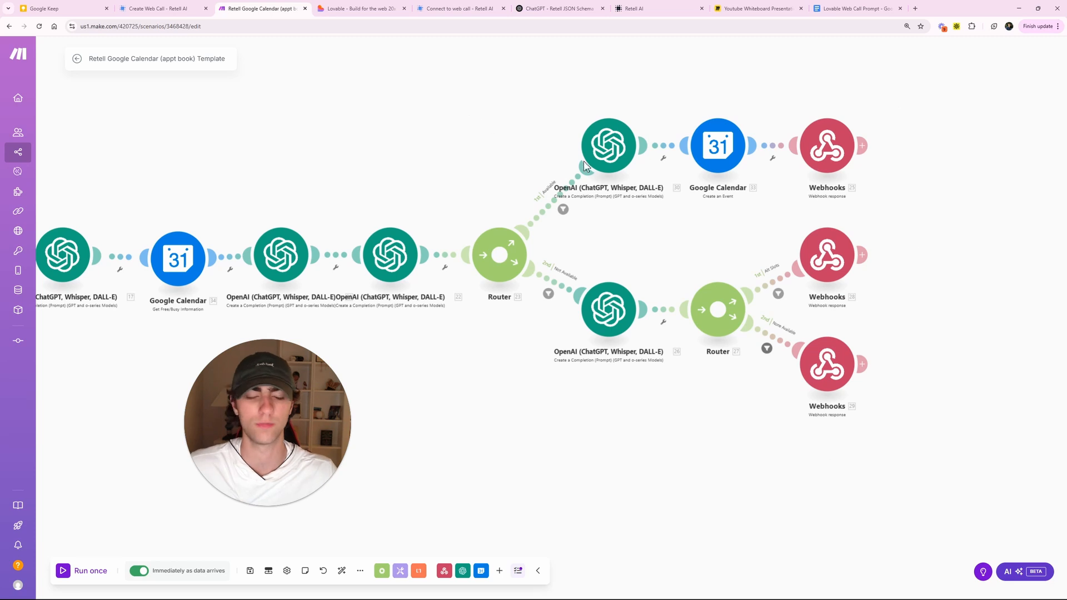
{"action": "left_click", "coordinate": [816, 128]}
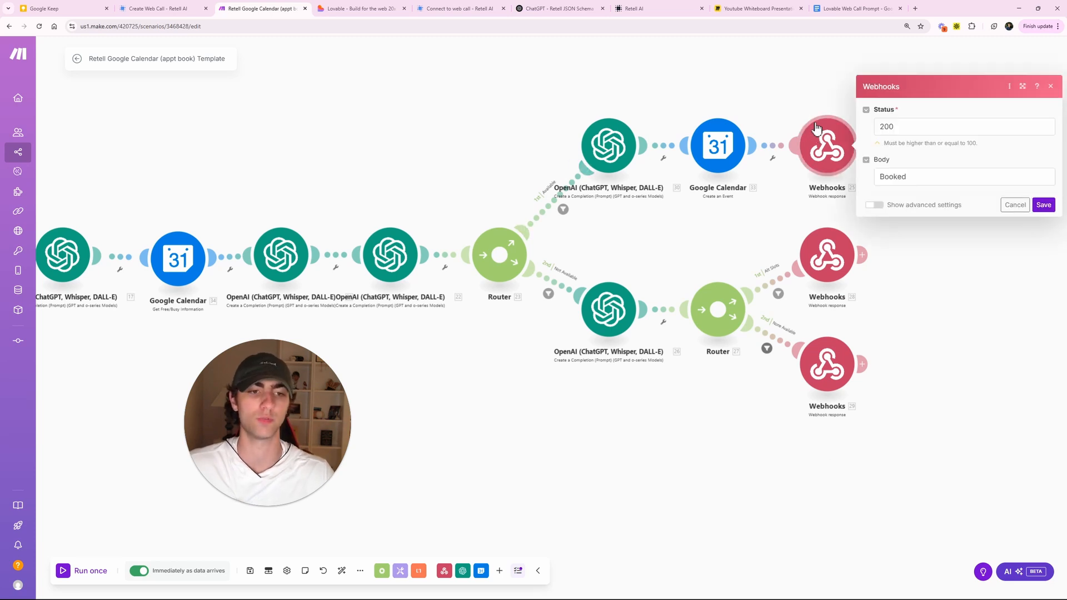
{"action": "left_click", "coordinate": [791, 101]}
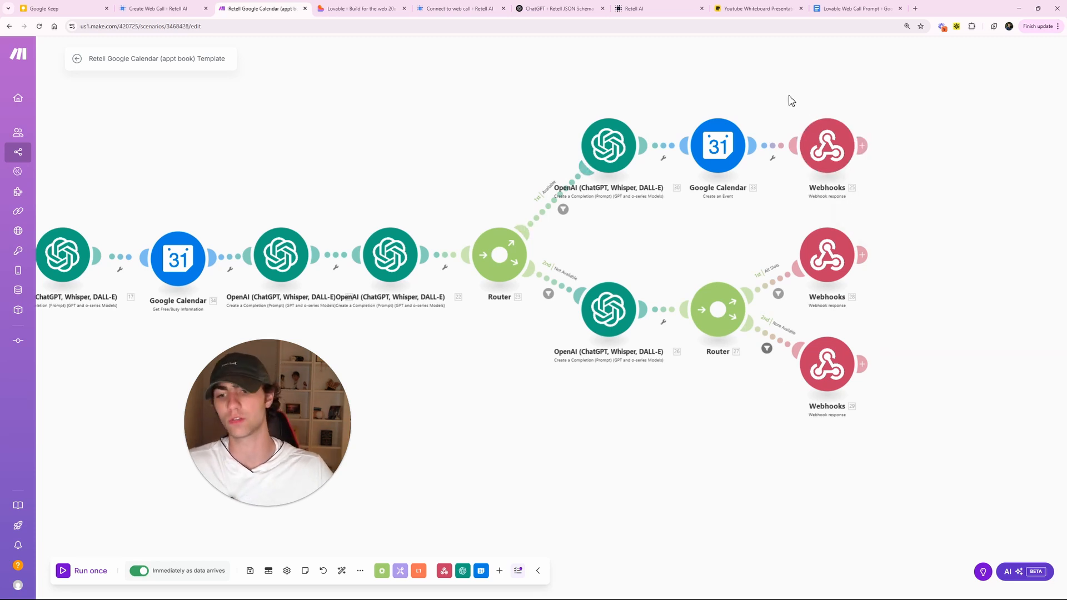
{"action": "left_click_drag", "start_coordinate": [308, 148], "coordinate": [463, 158]}
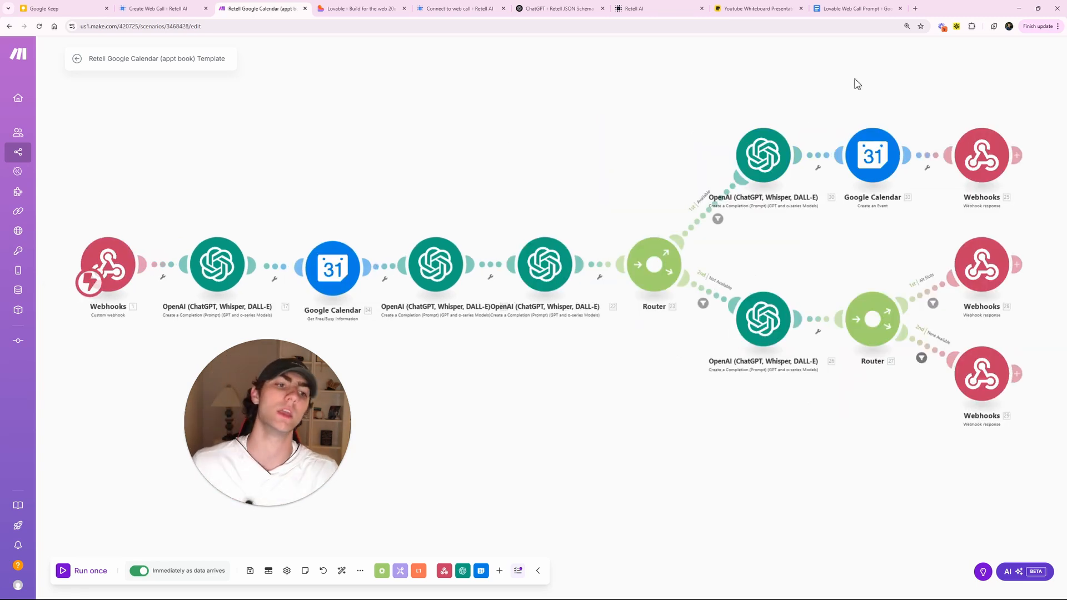
{"action": "left_click", "coordinate": [986, 166]}
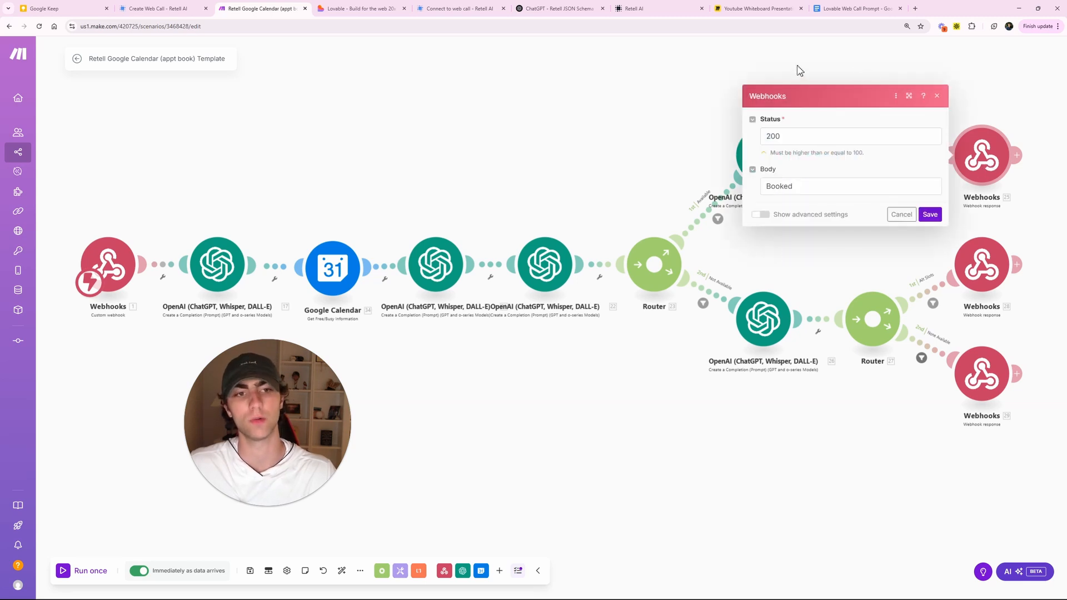
{"action": "left_click", "coordinate": [798, 70]}
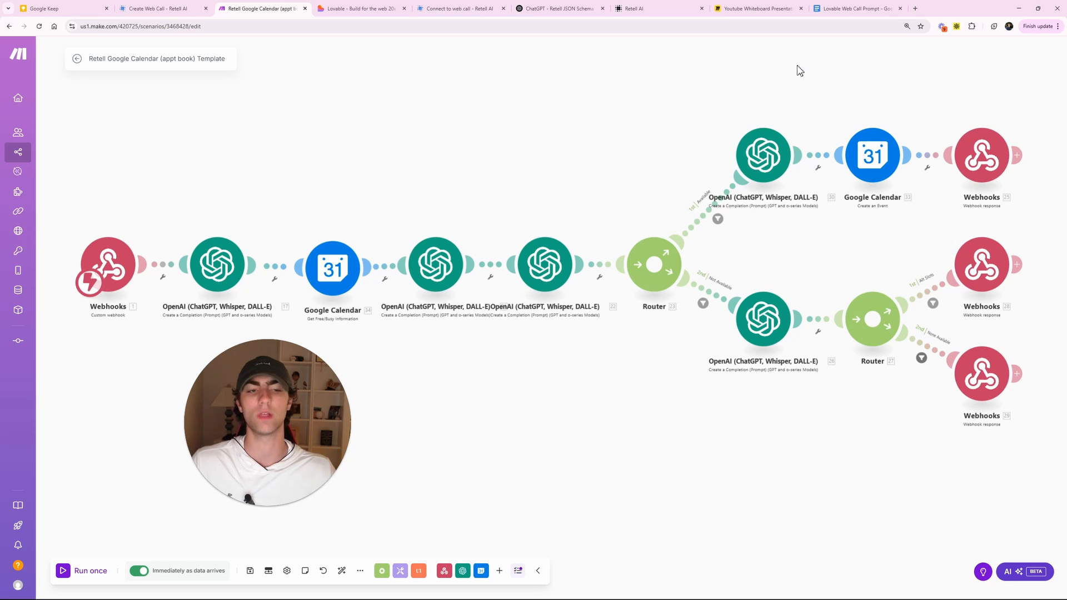
{"action": "left_click_drag", "start_coordinate": [689, 125], "coordinate": [674, 117]}
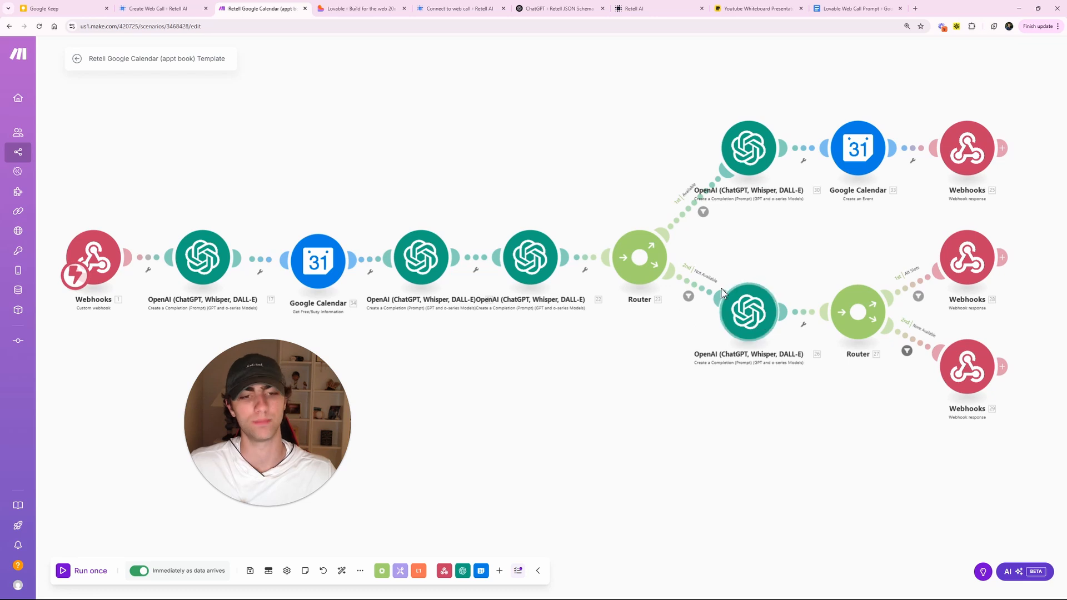
{"action": "left_click_drag", "start_coordinate": [830, 404], "coordinate": [713, 400]}
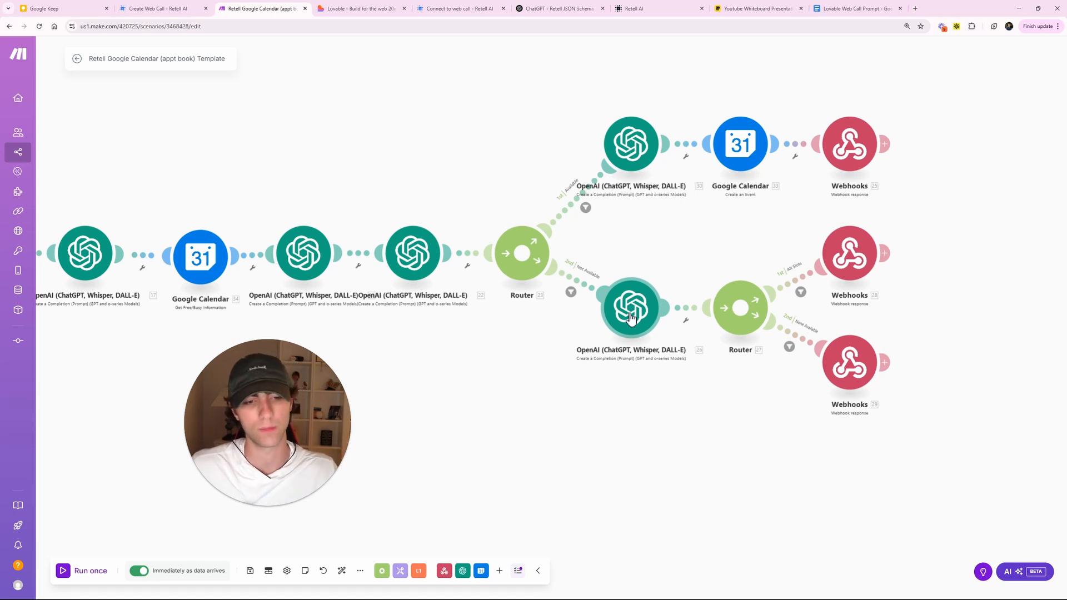
{"action": "left_click", "coordinate": [847, 262]}
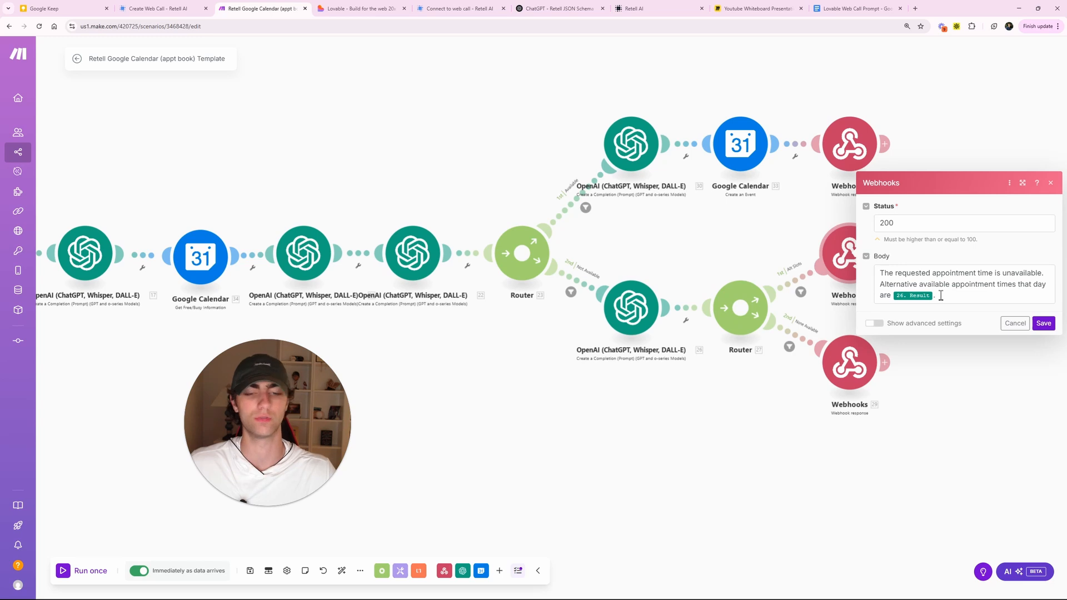
{"action": "left_click", "coordinate": [778, 451]}
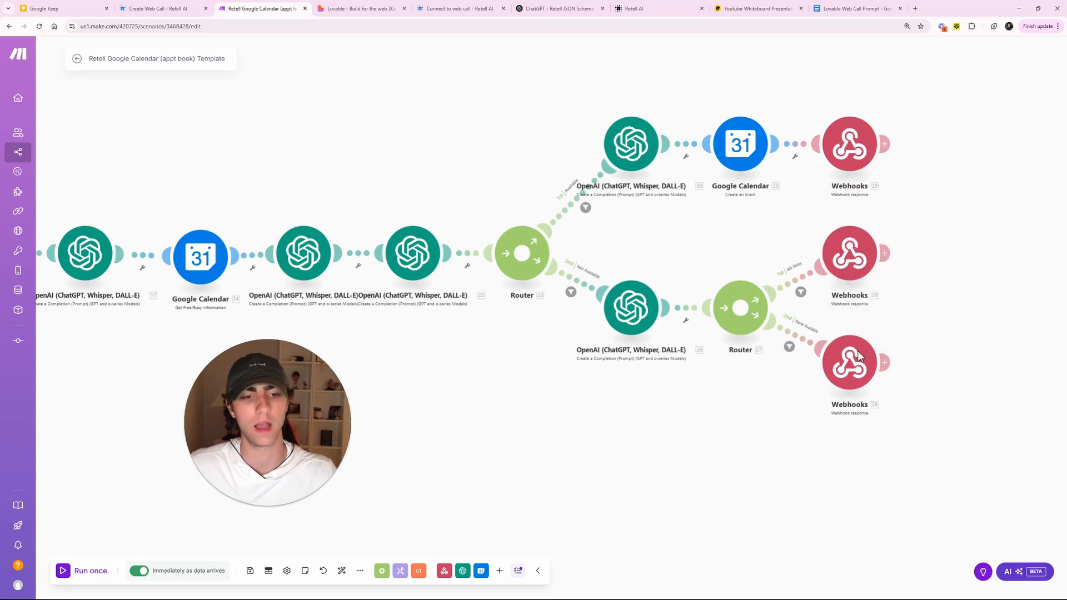
{"action": "left_click", "coordinate": [846, 364]}
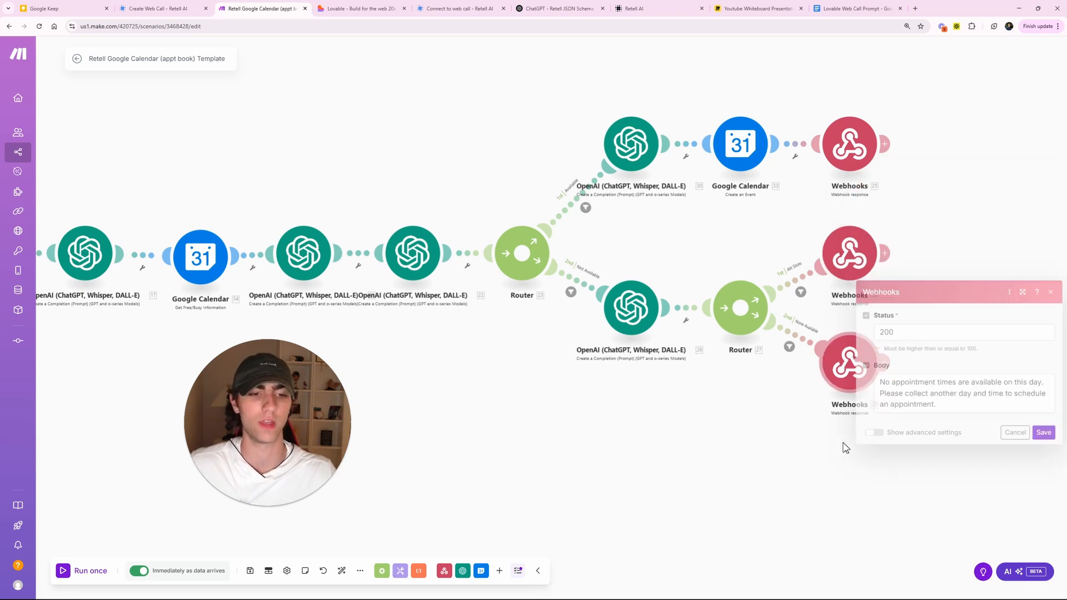
{"action": "left_click", "coordinate": [750, 442]}
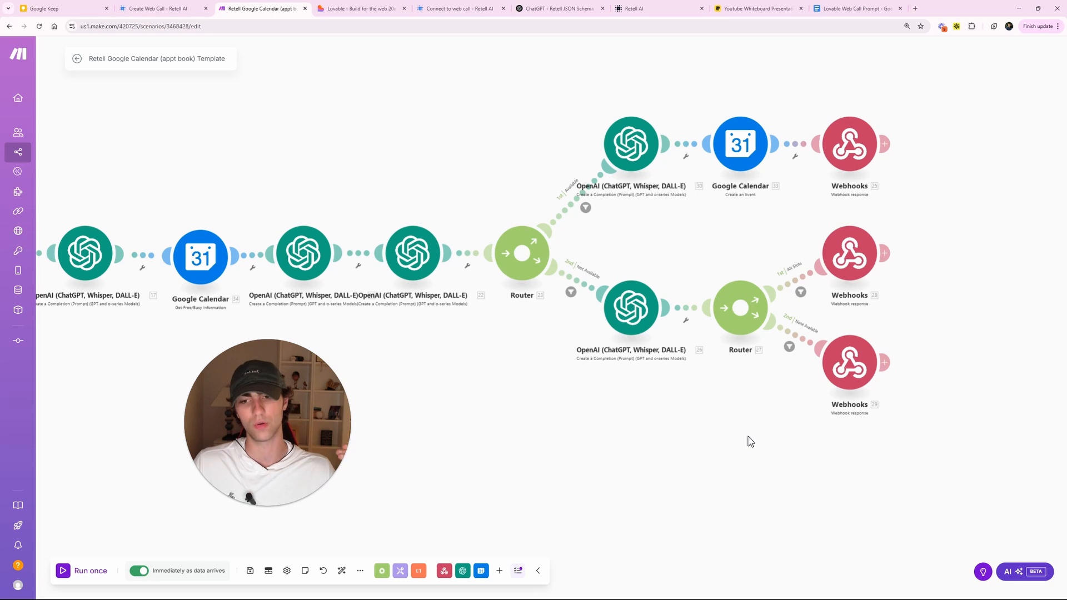
{"action": "left_click_drag", "start_coordinate": [486, 422], "coordinate": [674, 417]}
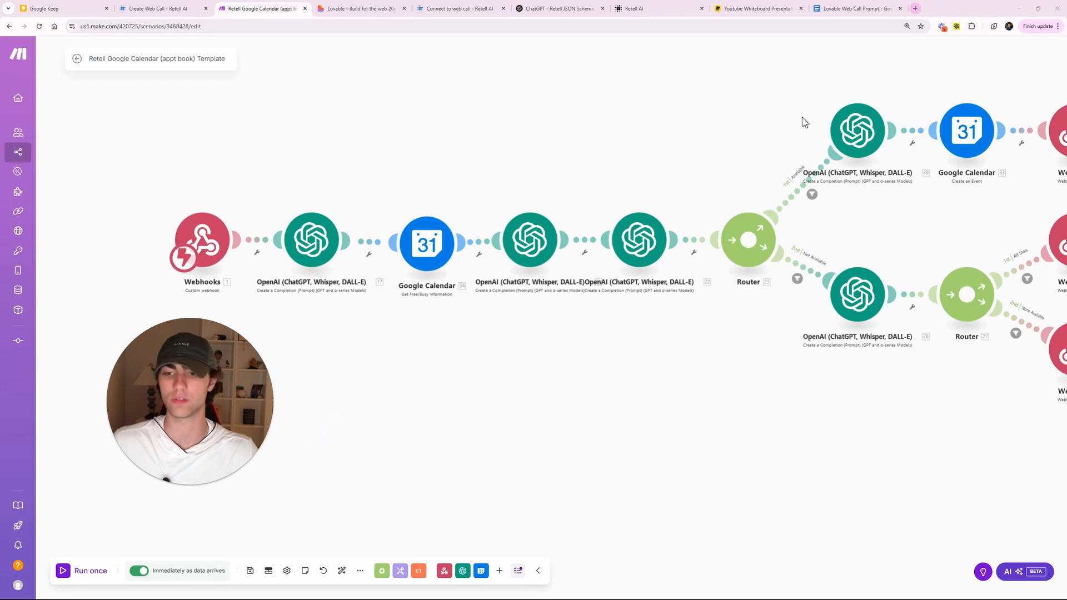
- Copy the main calendar's Calendar ID from Google Calendar's Integrate calendar settings
{"action": "left_click", "coordinate": [916, 8]}
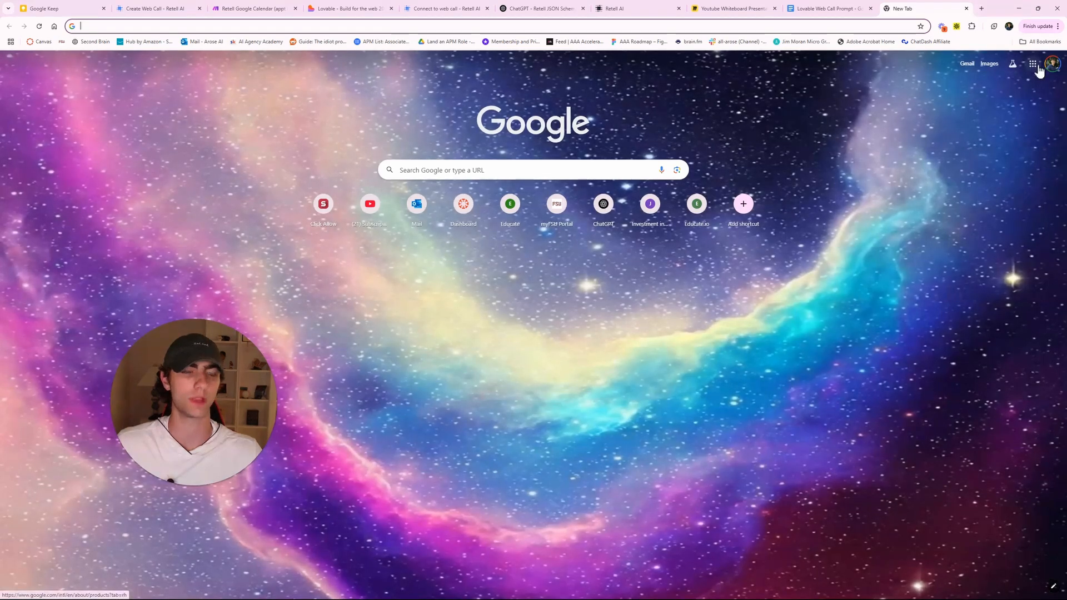
{"action": "left_click", "coordinate": [1032, 63]}
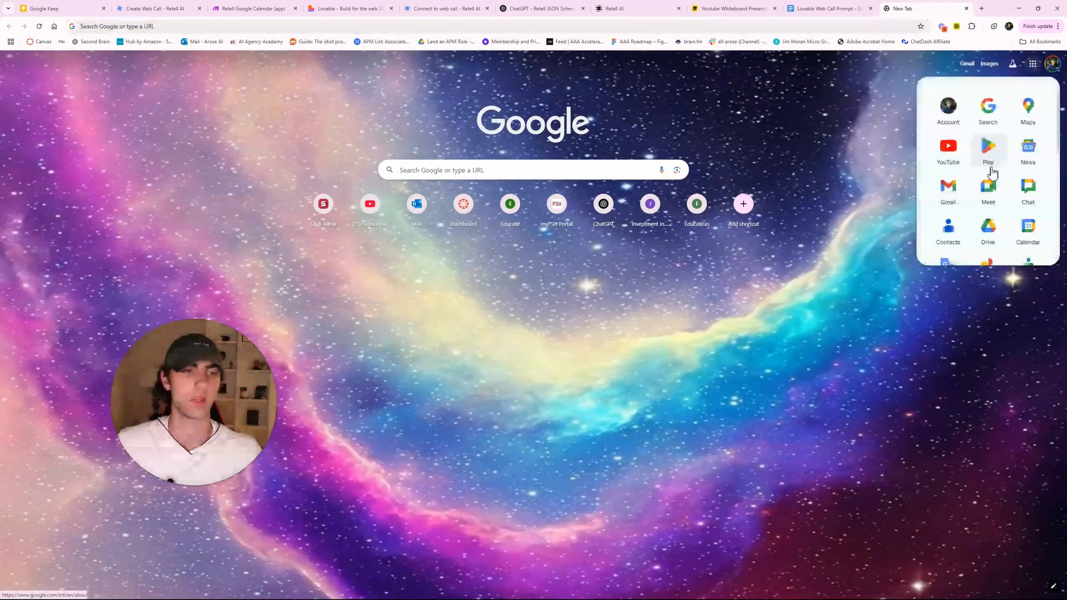
{"action": "left_click", "coordinate": [1028, 235]}
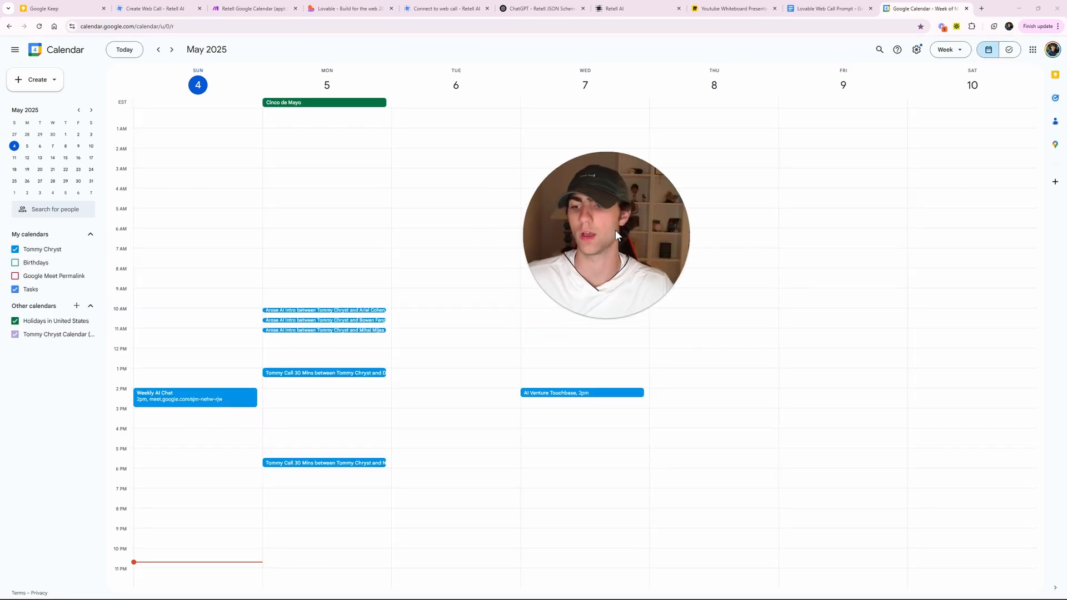
{"action": "left_click", "coordinate": [918, 50]}
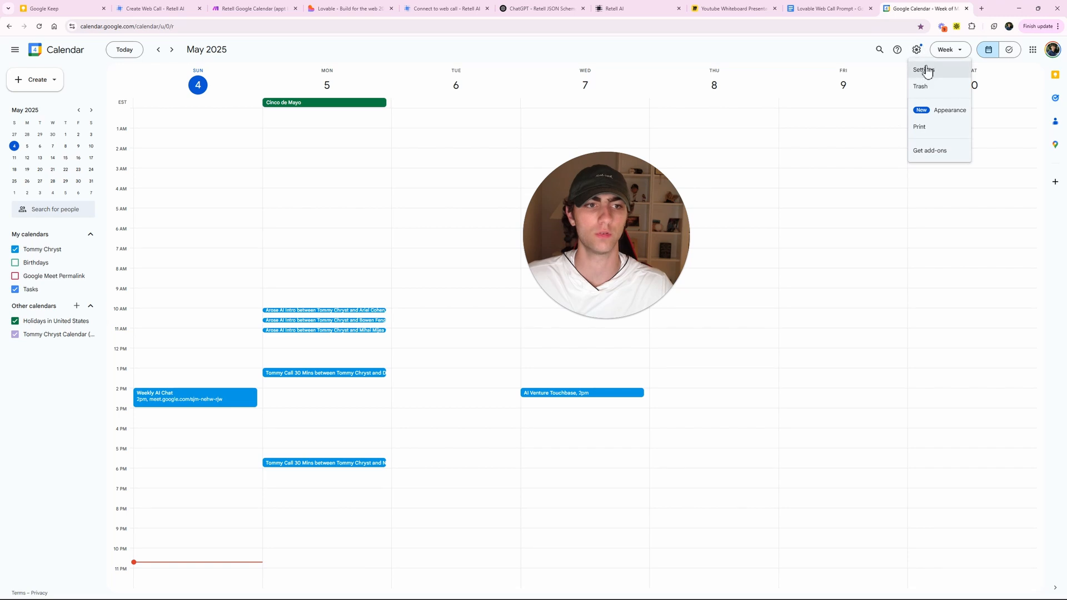
{"action": "left_click_drag", "start_coordinate": [626, 234], "coordinate": [680, 223]}
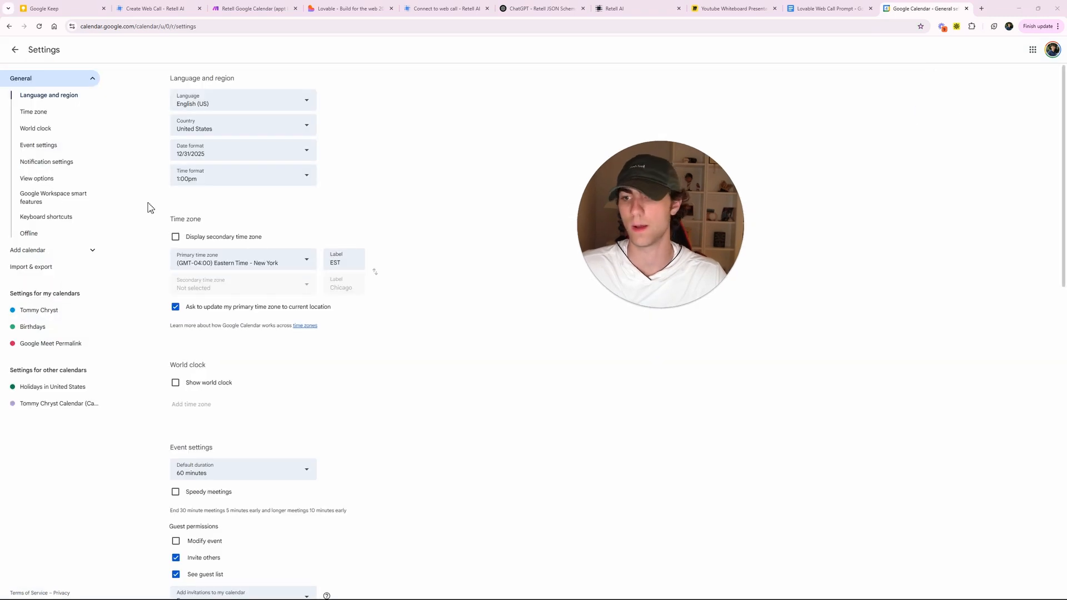
{"action": "left_click", "coordinate": [50, 315]}
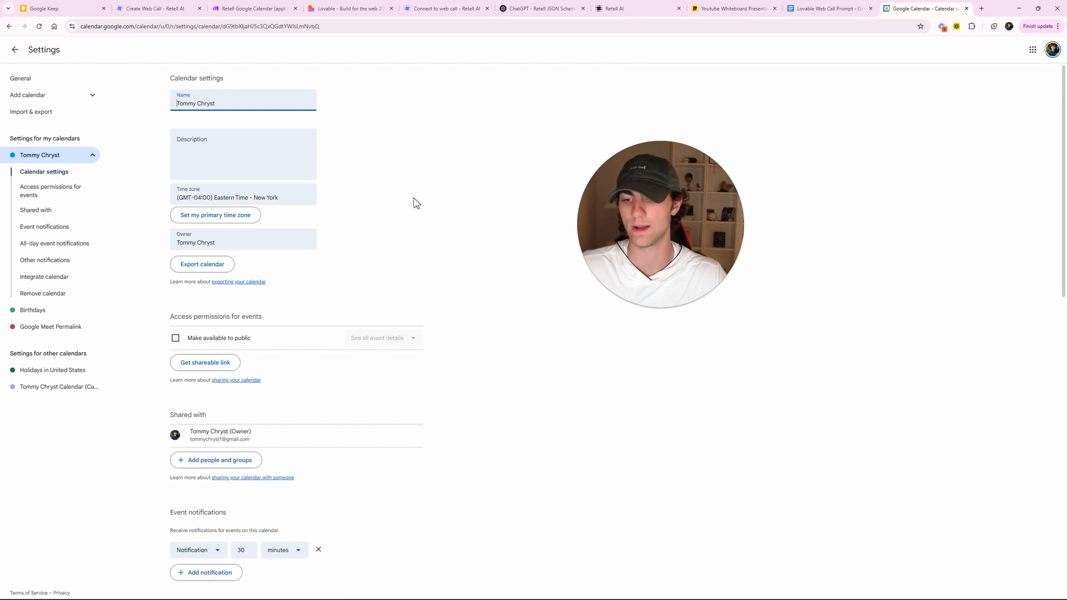
{"action": "scroll", "coordinate": [414, 202], "scroll_direction": "down", "scroll_amount": 5}
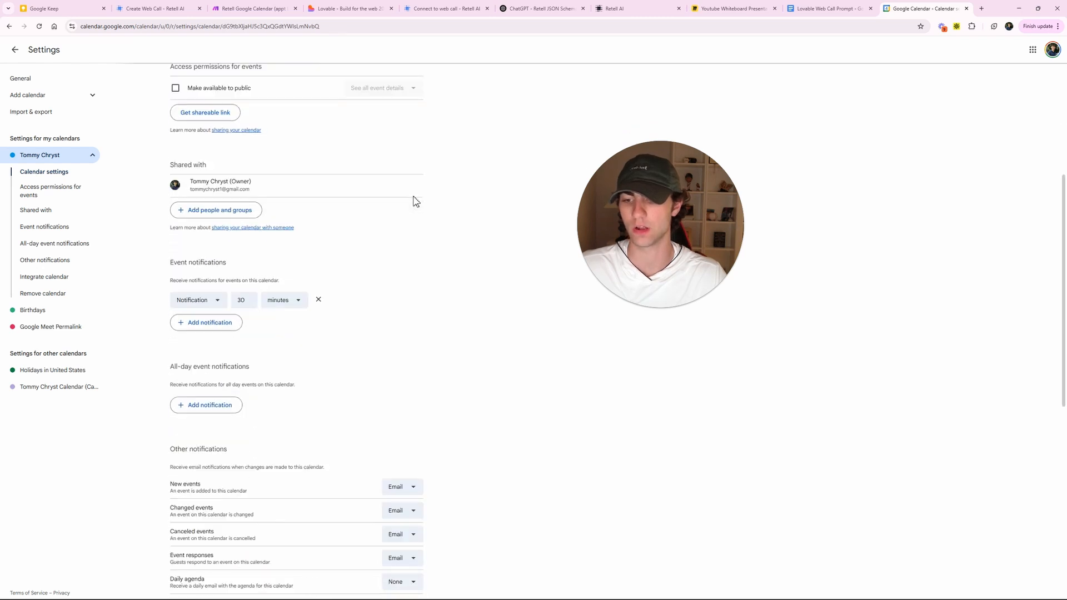
{"action": "scroll", "coordinate": [414, 202], "scroll_direction": "down", "scroll_amount": 7}
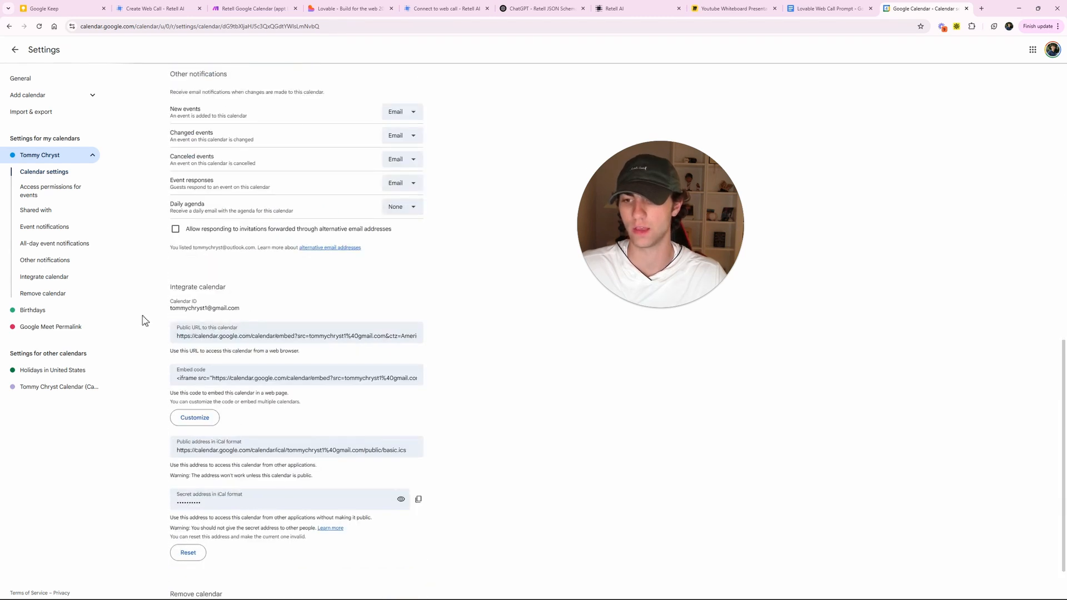
{"action": "triple_click", "coordinate": [152, 309]}
{"action": "key", "text": "ctrl+c"}
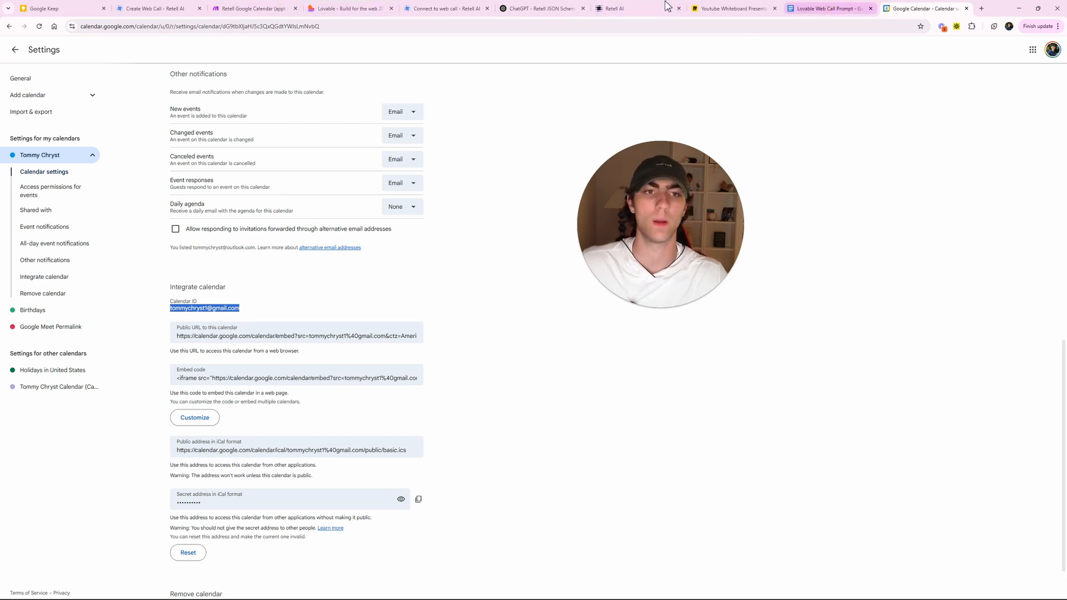
{"action": "left_click", "coordinate": [253, 8]}
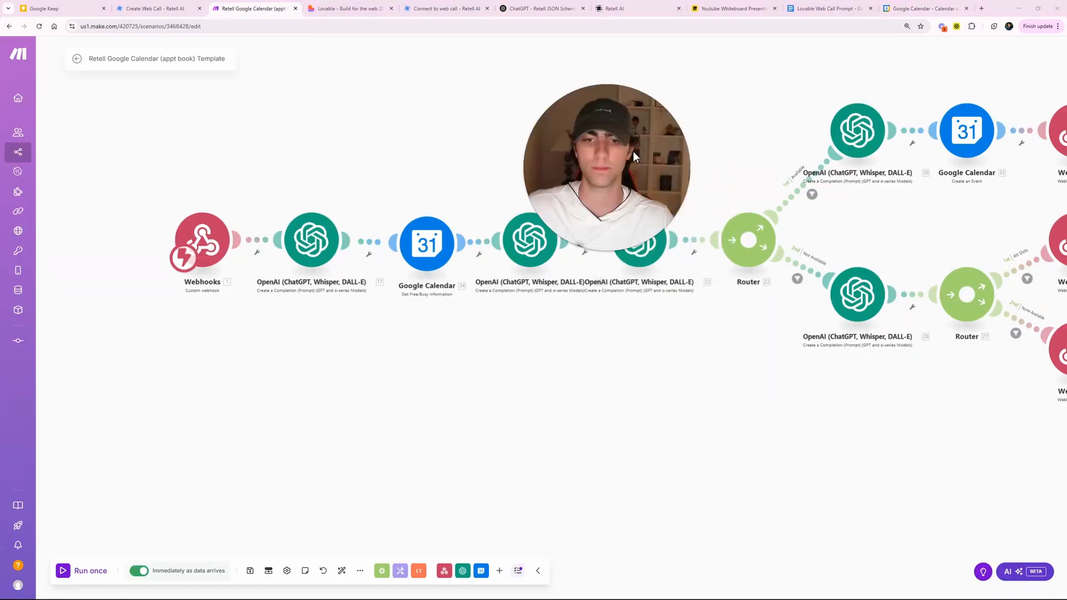
- Paste the account's Calendar ID into the Get Free/Busy module, save it, and save the scenario
{"action": "left_click", "coordinate": [422, 252]}
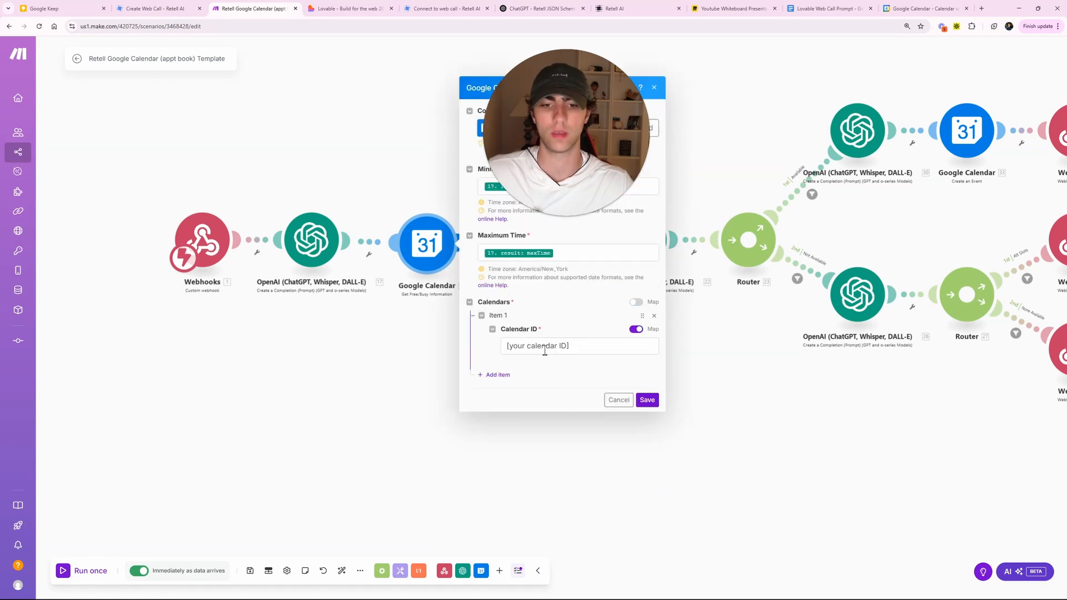
{"action": "triple_click", "coordinate": [544, 351]}
{"action": "key", "text": "ctrl+v"}
{"action": "left_click", "coordinate": [645, 399]}
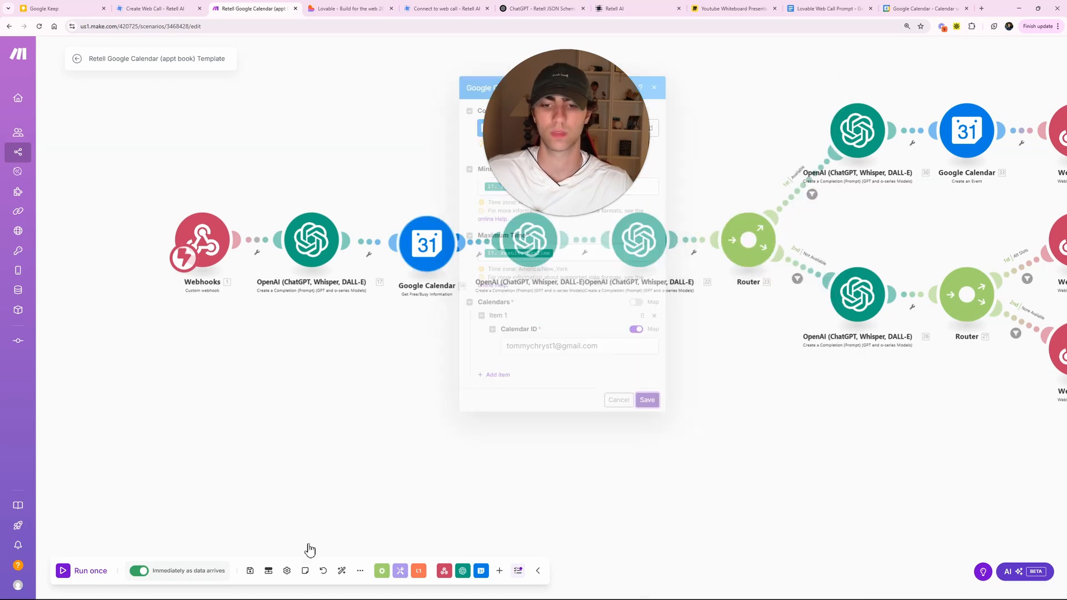
{"action": "left_click", "coordinate": [251, 571]}
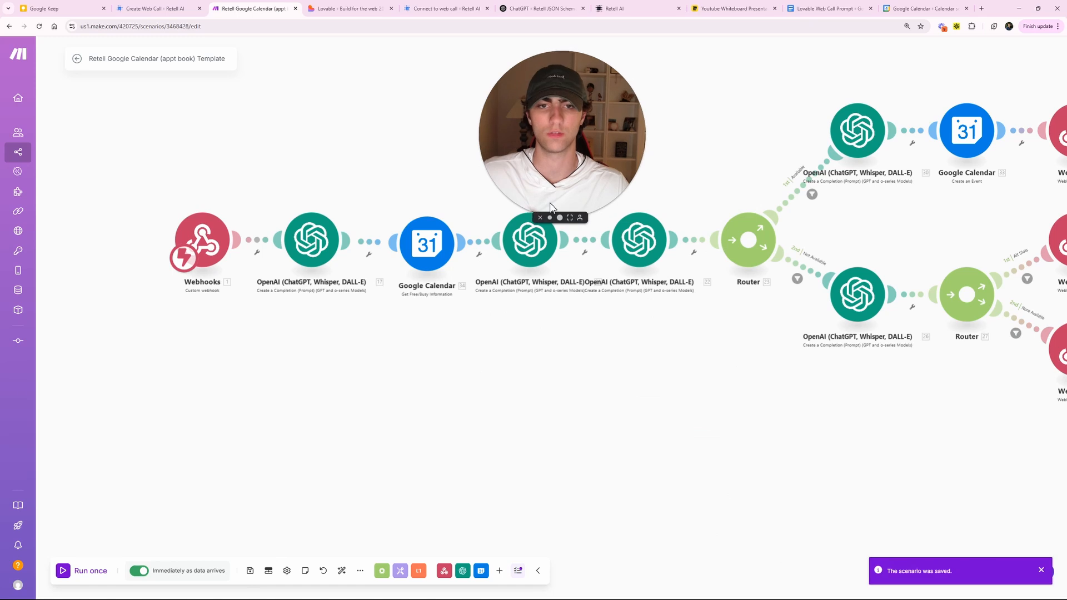
{"action": "left_click_drag", "start_coordinate": [745, 426], "coordinate": [592, 455]}
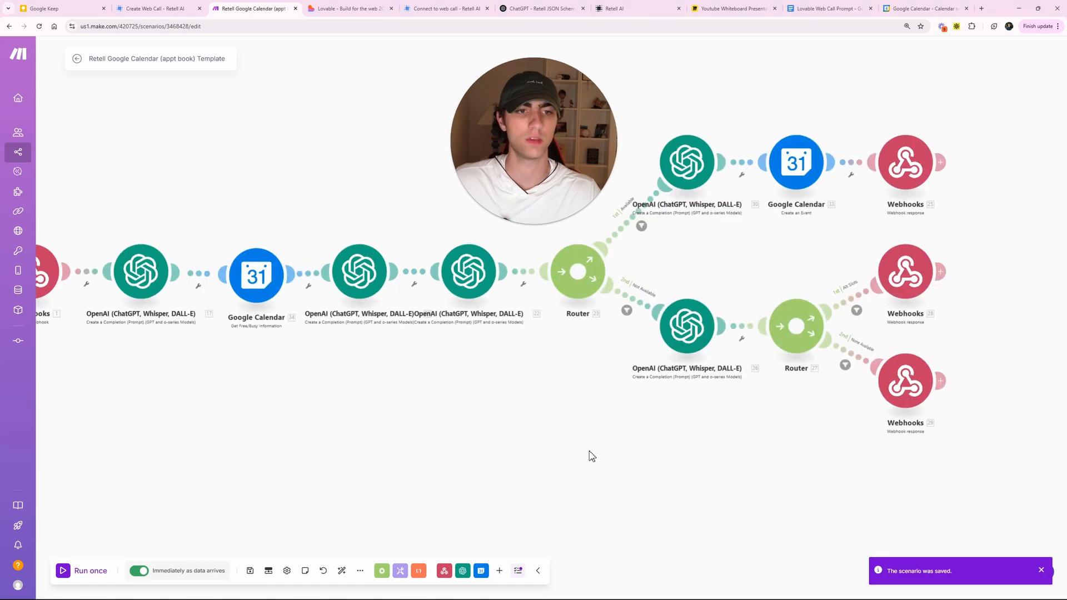
- Give the Create an Event module the account's Calendar ID and Event Name 'Arose AI x' user_name, then save
{"action": "left_click", "coordinate": [800, 164]}
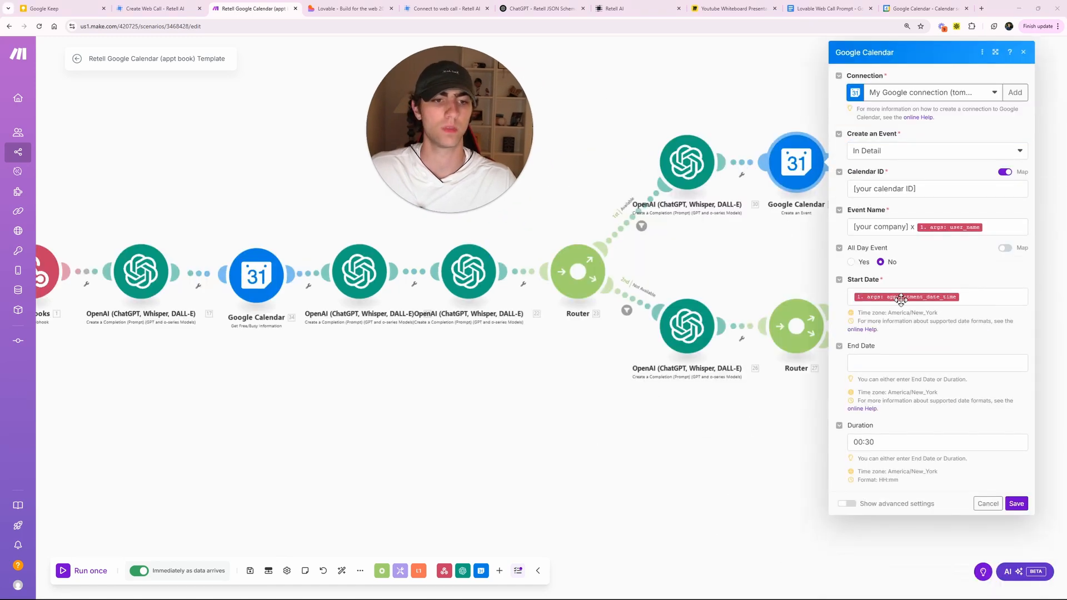
{"action": "triple_click", "coordinate": [852, 187]}
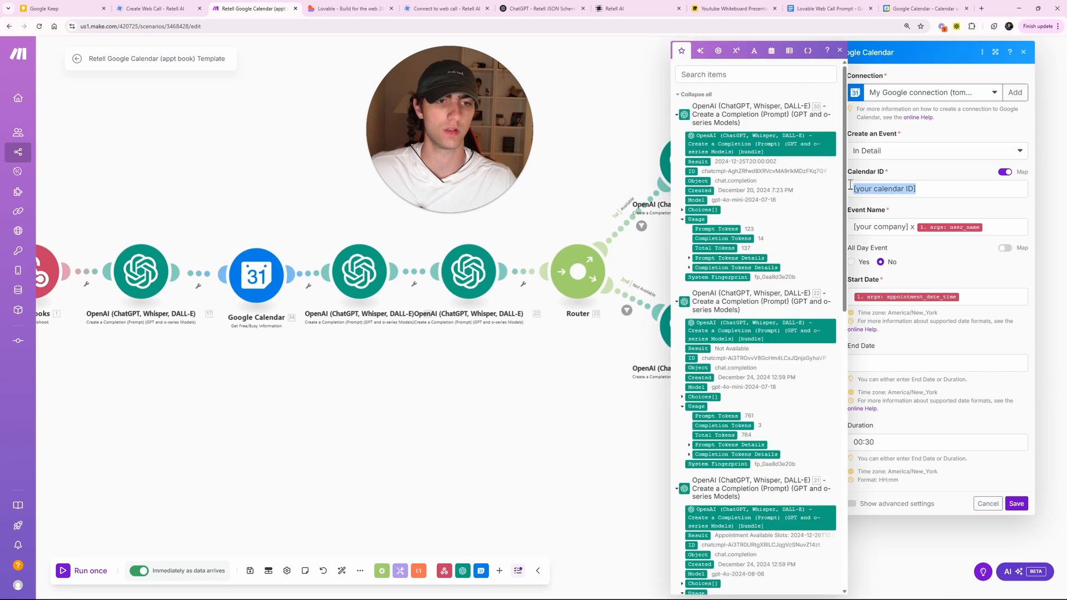
{"action": "key", "text": "ctrl+v"}
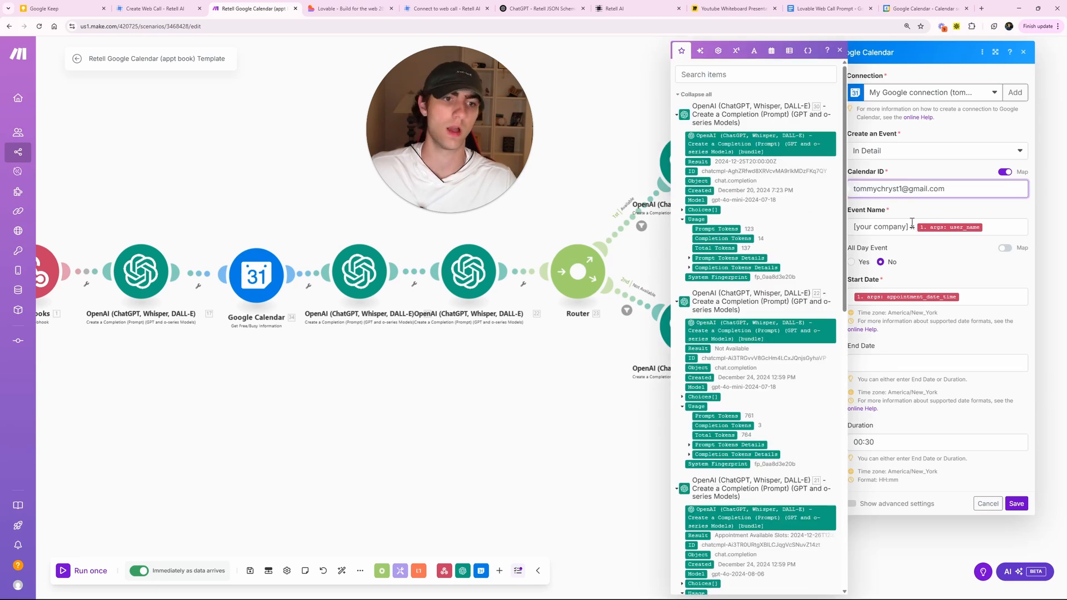
{"action": "left_click_drag", "start_coordinate": [909, 227], "coordinate": [850, 226]}
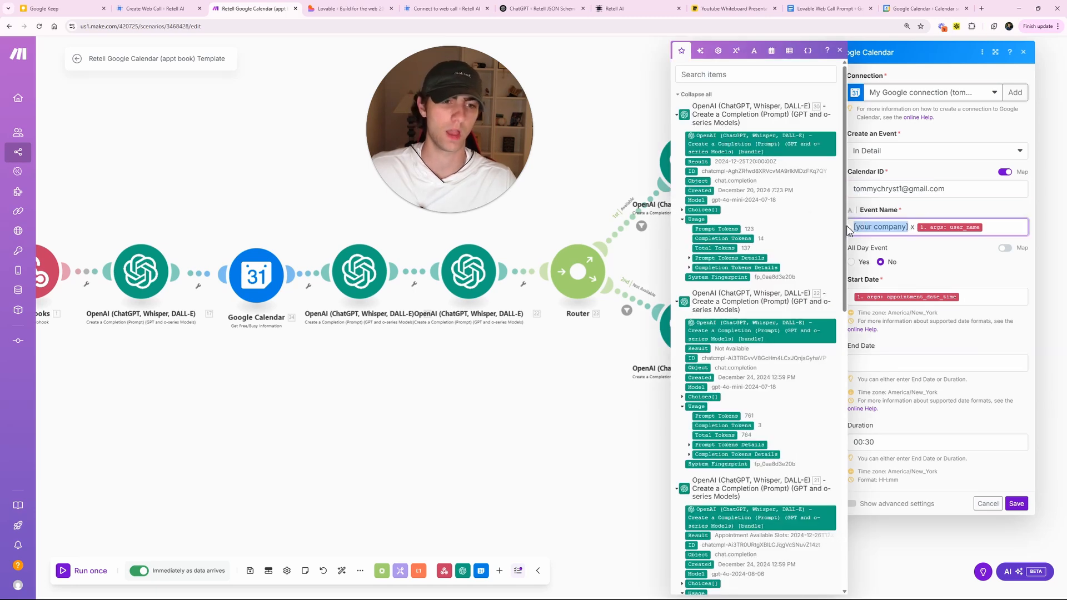
{"action": "type", "text": "AIrose AI"}
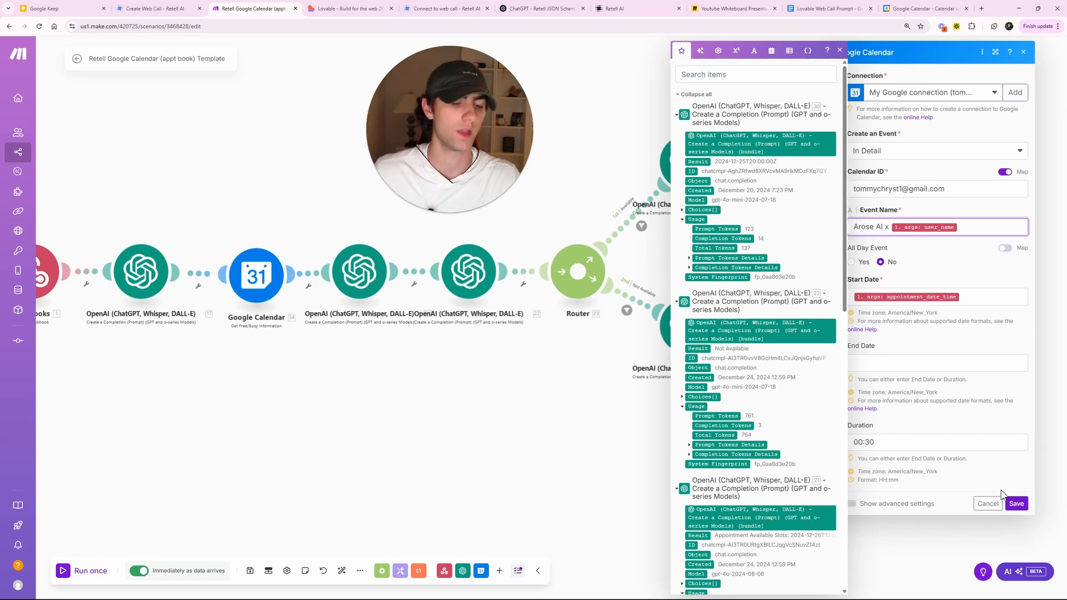
{"action": "left_click", "coordinate": [1016, 503]}
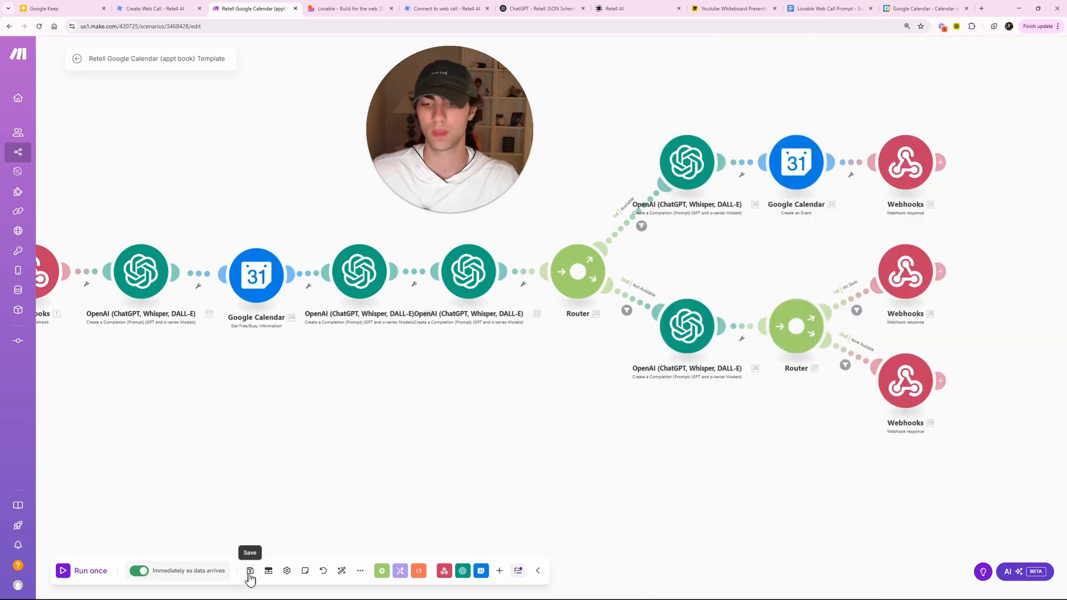
{"action": "left_click_drag", "start_coordinate": [360, 385], "coordinate": [427, 384]}
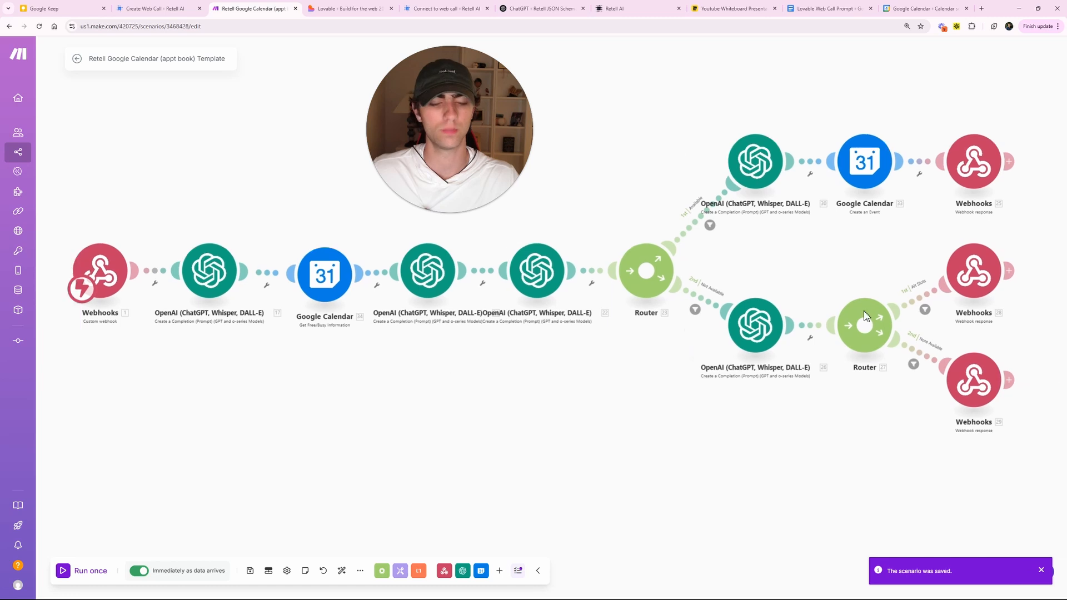
- Inspect the all-slots and no-slots webhook response modules
{"action": "left_click", "coordinate": [969, 272]}
{"action": "left_click", "coordinate": [975, 383]}
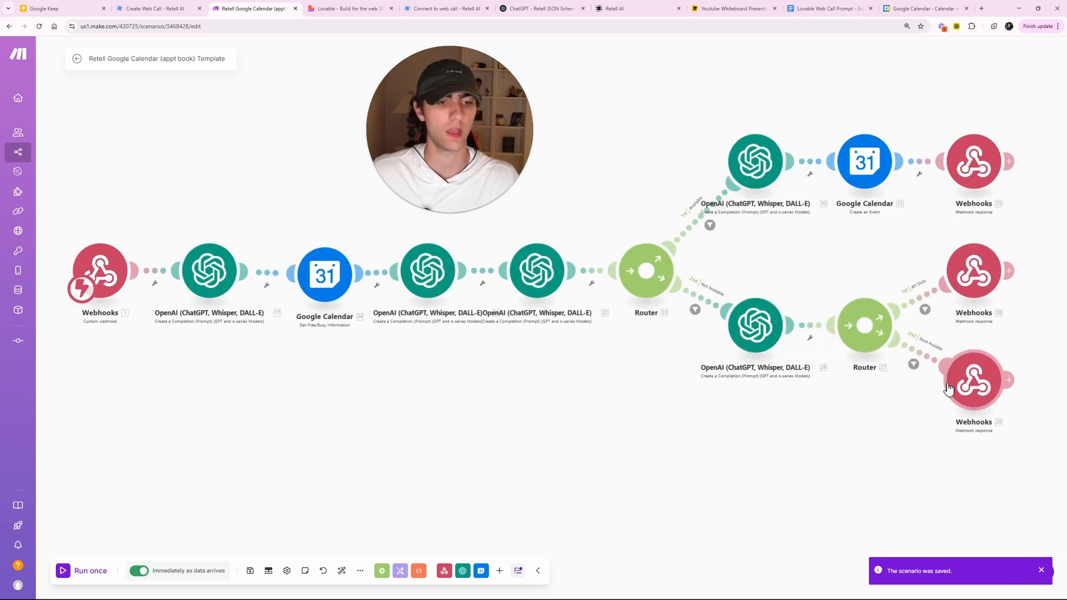
{"action": "left_click", "coordinate": [594, 412]}
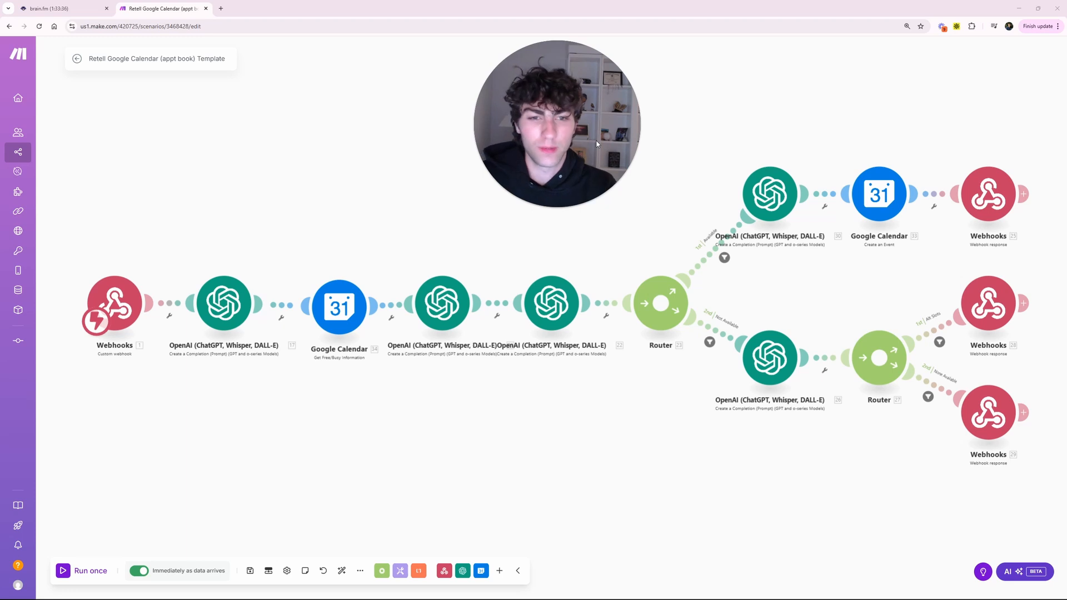
- Open the Create an Event module and scroll down through its event options
{"action": "left_click", "coordinate": [883, 189]}
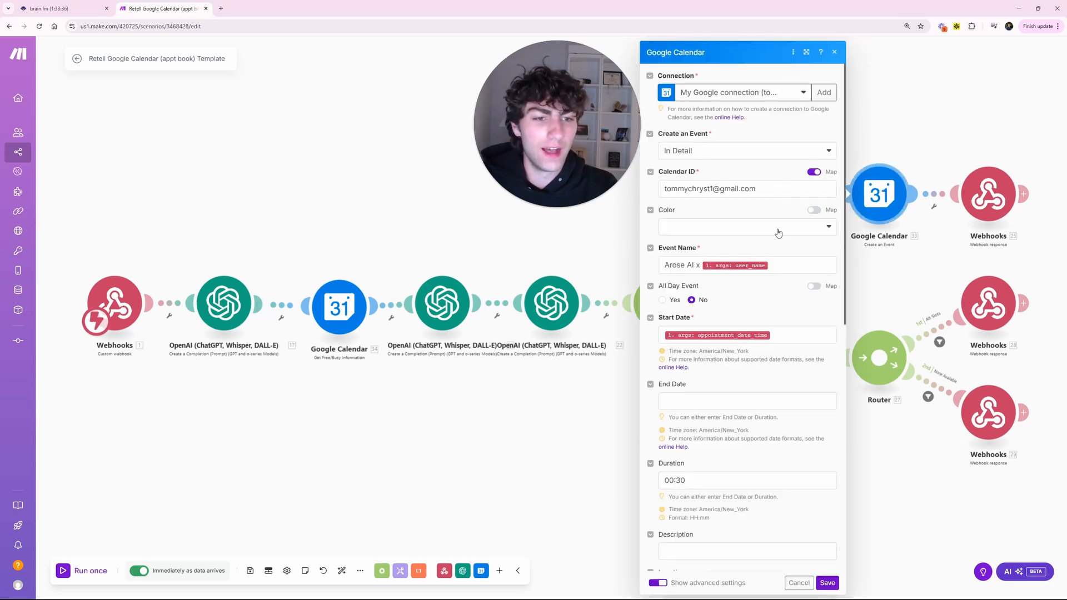
{"action": "scroll", "coordinate": [778, 250], "scroll_direction": "down", "scroll_amount": 2}
{"action": "scroll", "coordinate": [782, 267], "scroll_direction": "down", "scroll_amount": 5}
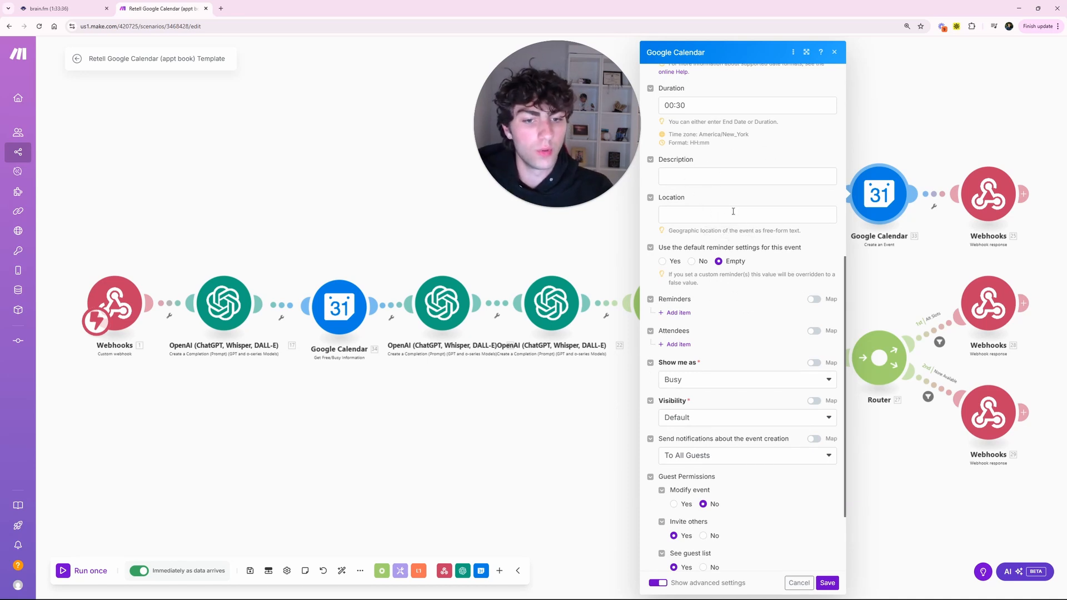
{"action": "scroll", "coordinate": [746, 274], "scroll_direction": "down", "scroll_amount": 2}
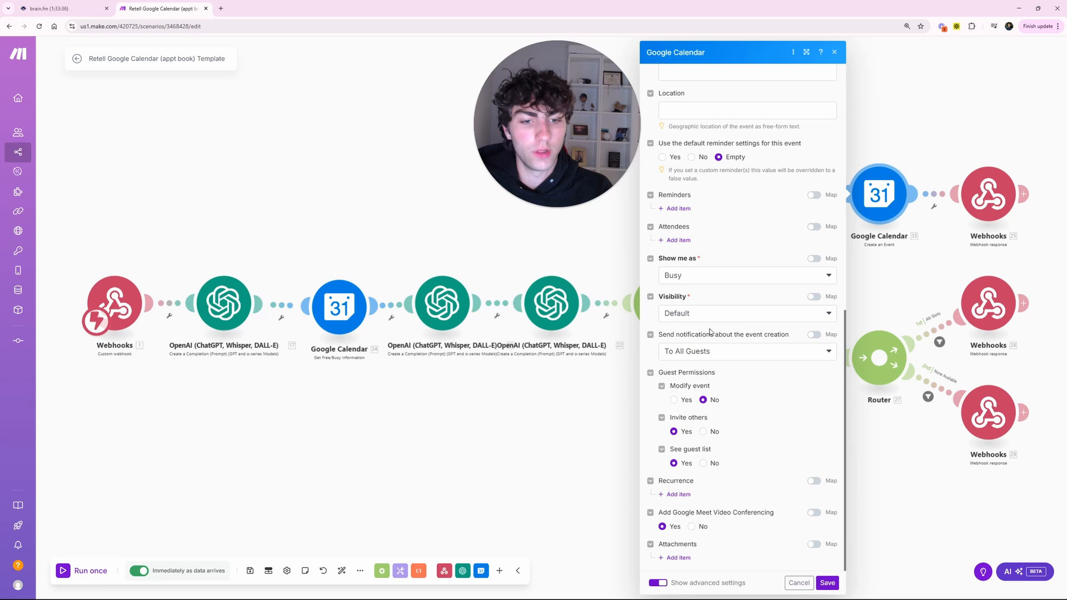
- Send event-creation notifications To All Guests and set Google Meet video conferencing to Yes
{"action": "left_click", "coordinate": [787, 350]}
{"action": "left_click", "coordinate": [710, 361]}
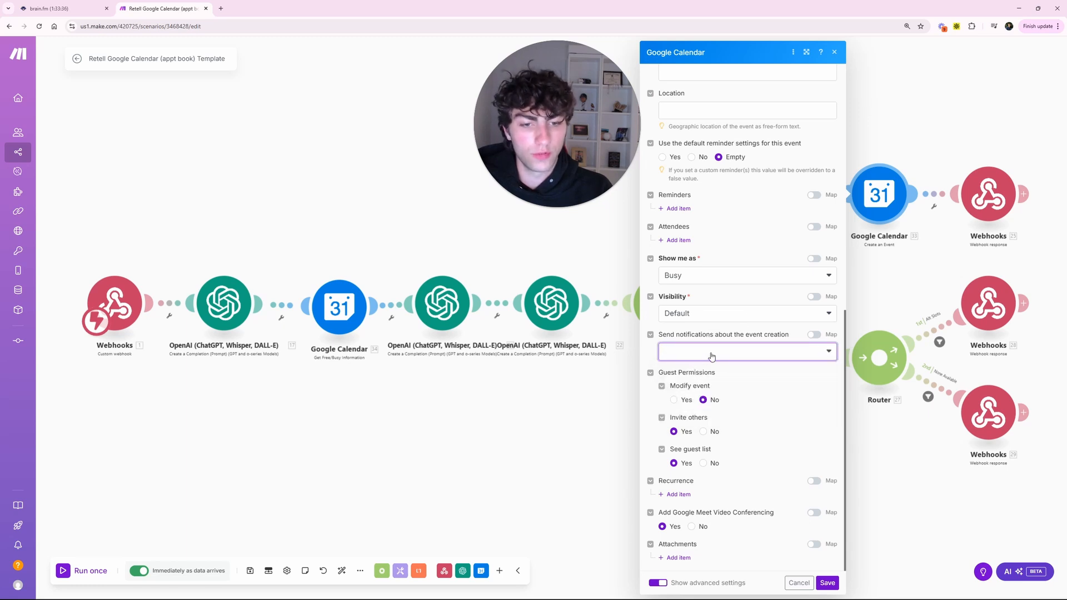
{"action": "left_click", "coordinate": [700, 356]}
{"action": "left_click", "coordinate": [703, 383]}
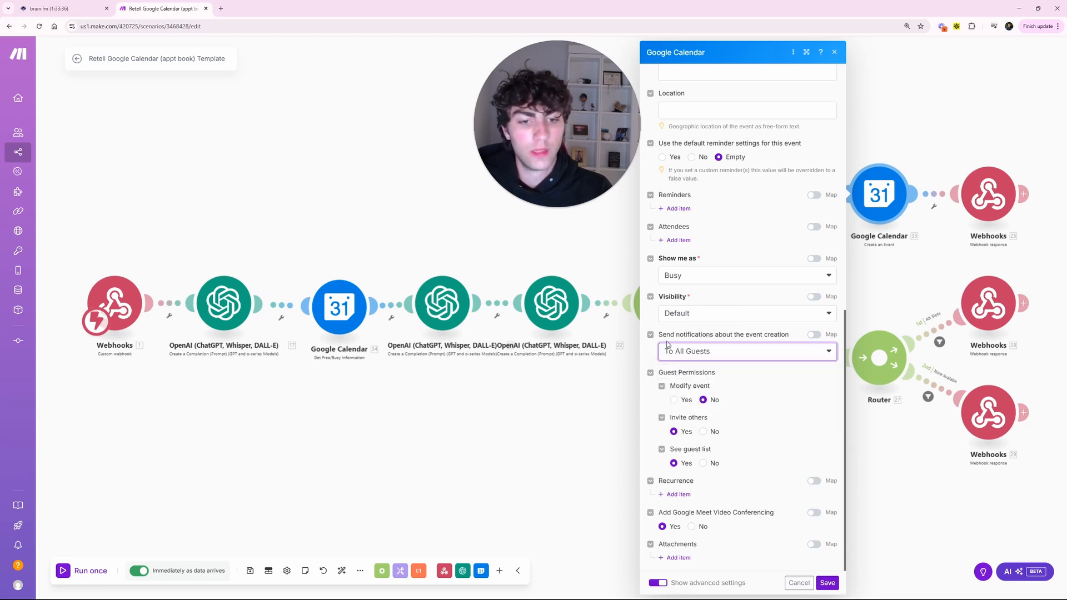
{"action": "left_click", "coordinate": [780, 337]}
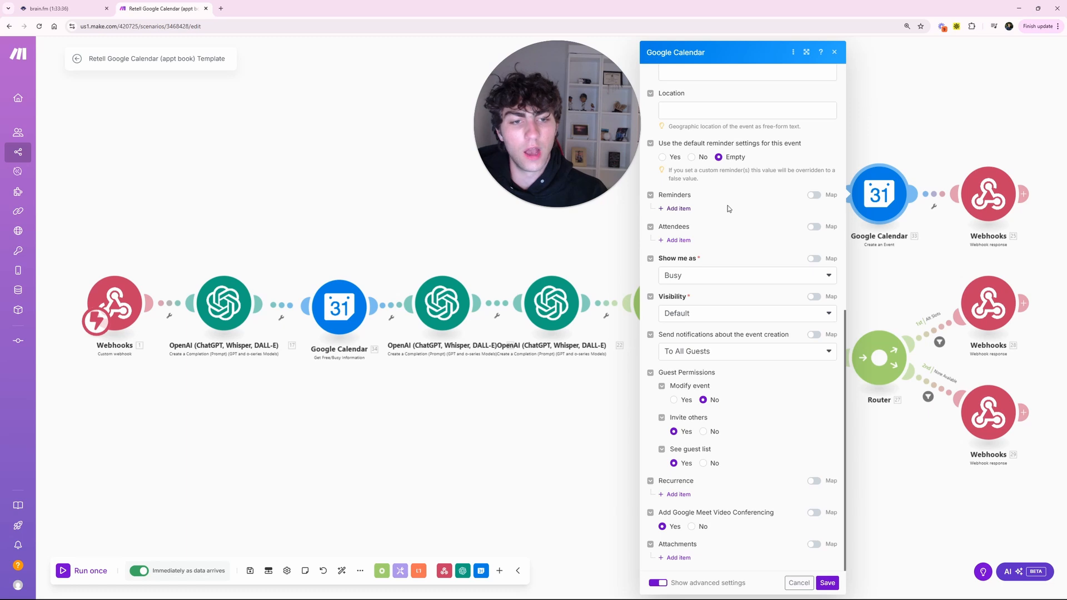
{"action": "left_click", "coordinate": [679, 209]}
{"action": "left_click", "coordinate": [736, 238]}
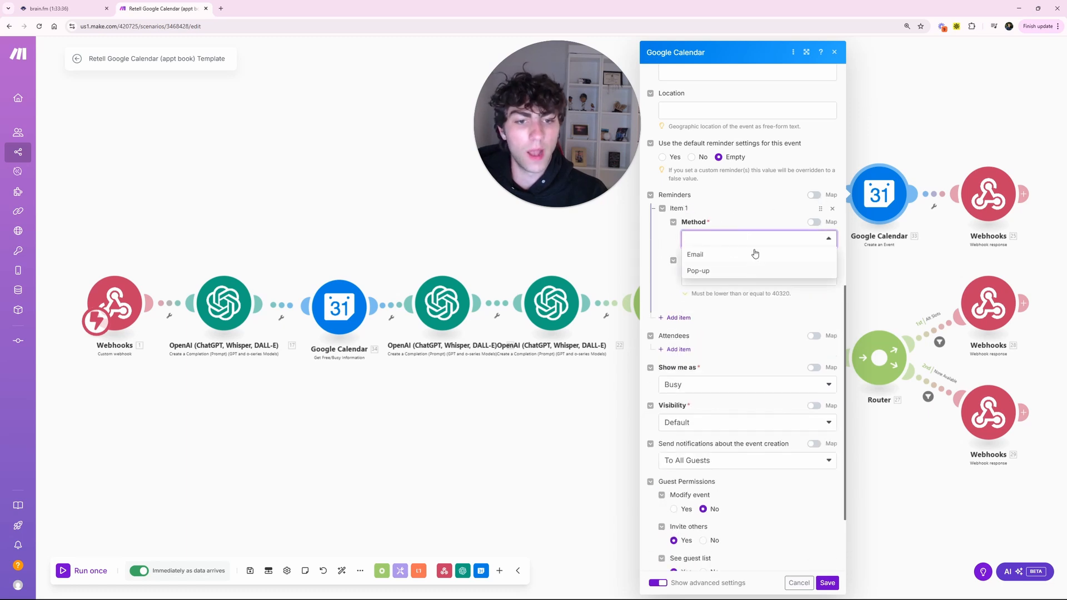
{"action": "left_click", "coordinate": [711, 288]}
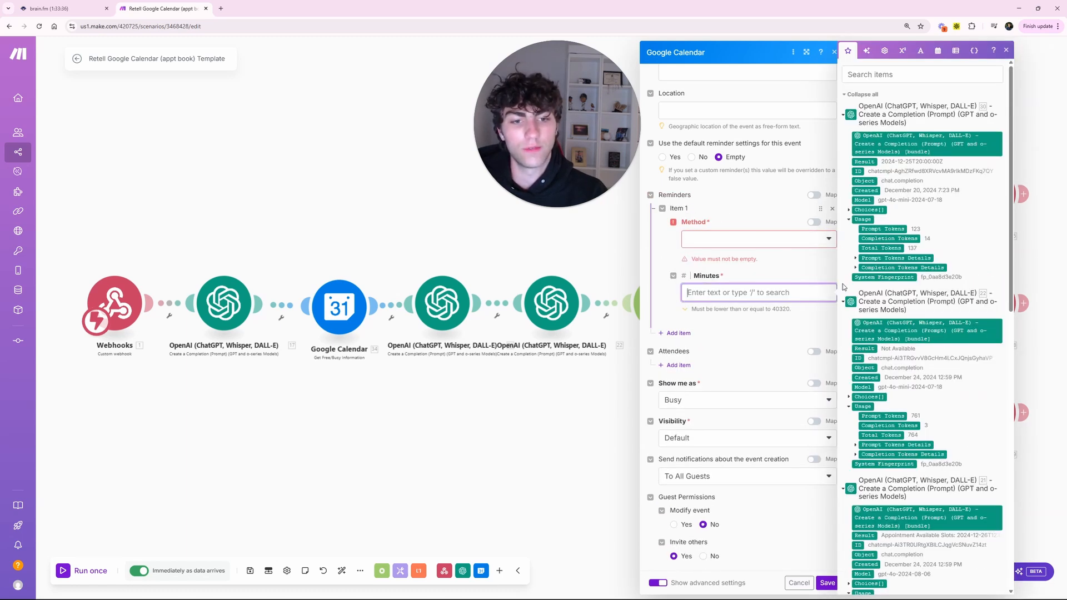
{"action": "left_click", "coordinate": [663, 211]}
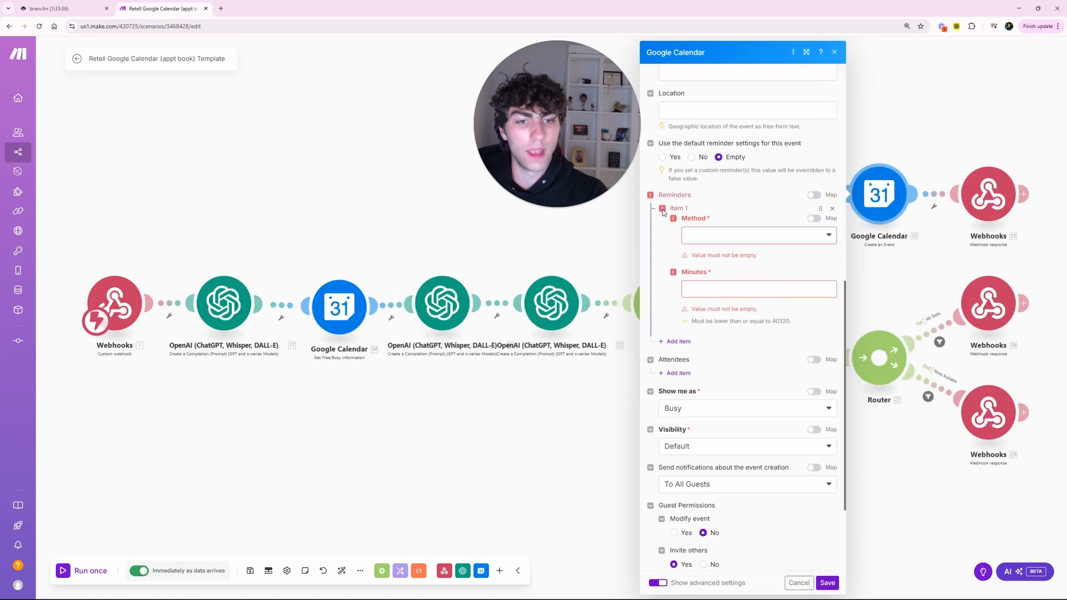
{"action": "left_click", "coordinate": [831, 209]}
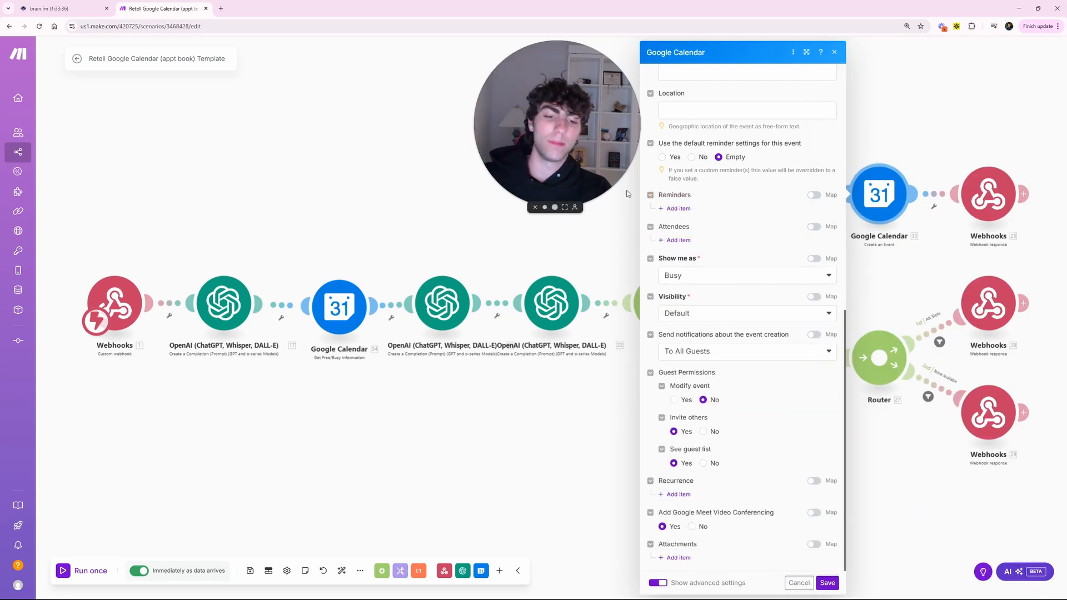
{"action": "scroll", "coordinate": [780, 254], "scroll_direction": "up", "scroll_amount": 5}
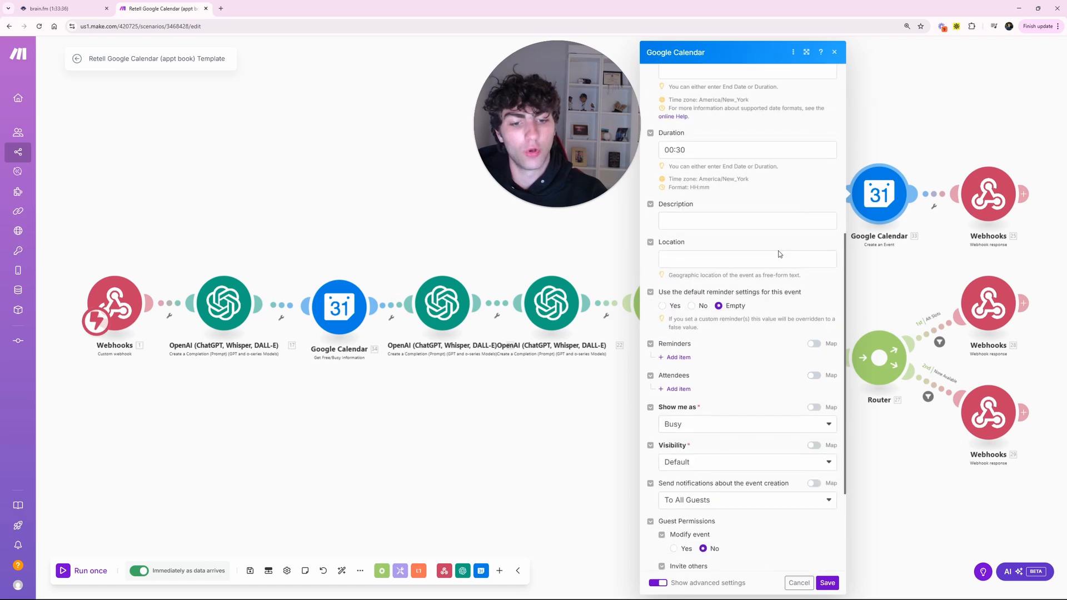
{"action": "scroll", "coordinate": [780, 254], "scroll_direction": "down", "scroll_amount": 5}
{"action": "left_click", "coordinate": [658, 583]}
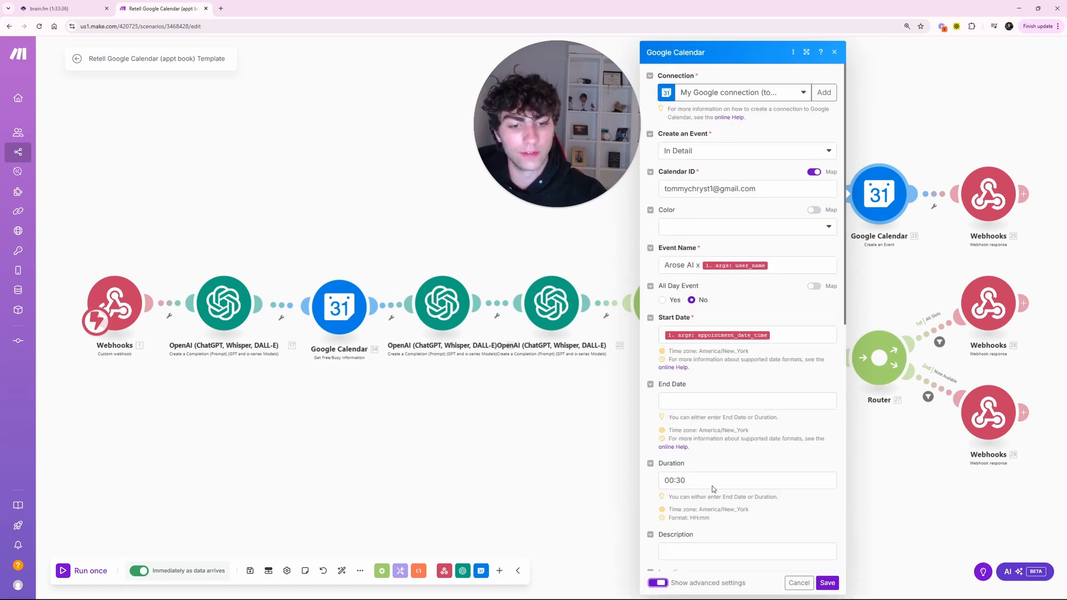
{"action": "scroll", "coordinate": [704, 500], "scroll_direction": "down", "scroll_amount": 5}
{"action": "scroll", "coordinate": [697, 555], "scroll_direction": "down", "scroll_amount": 3}
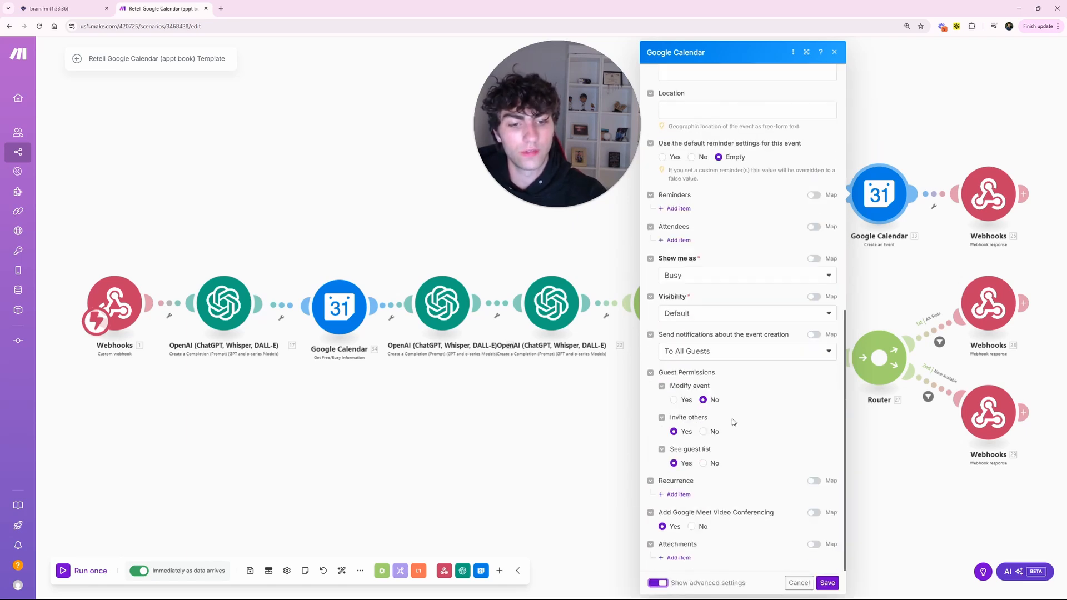
{"action": "scroll", "coordinate": [732, 420], "scroll_direction": "up", "scroll_amount": 10}
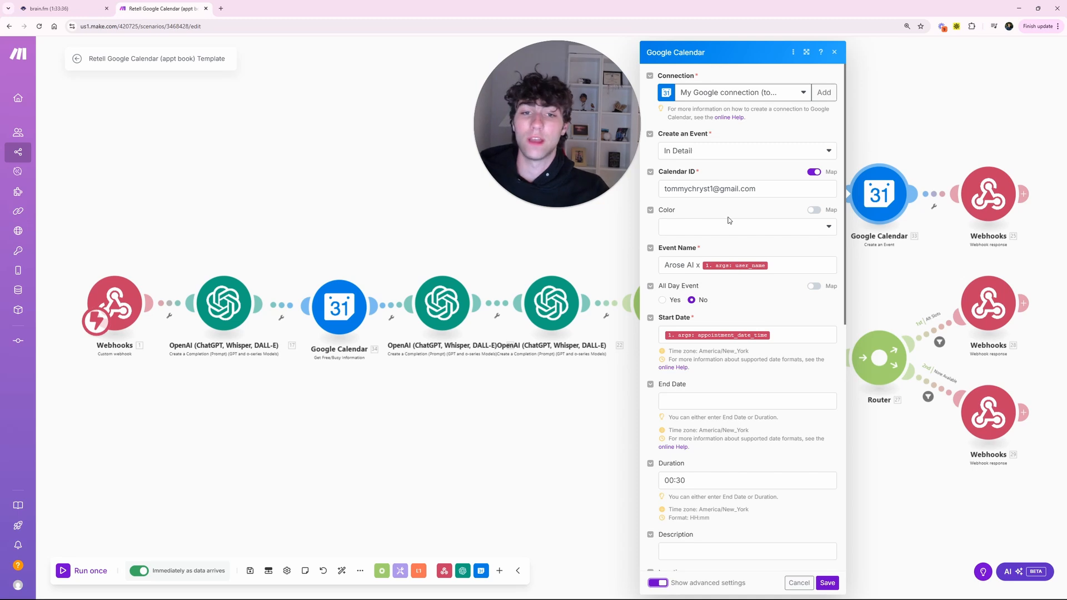
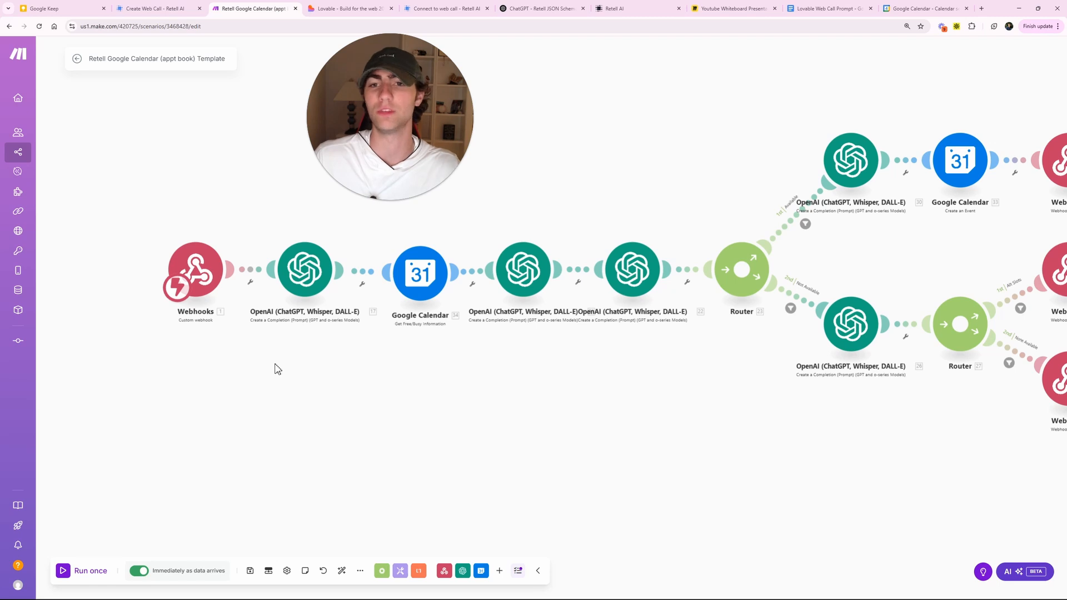
- Switch to the Retell AI tab showing the Arose AI Receptionist agent's prompt editor
{"action": "left_click", "coordinate": [614, 9]}
- Add the note '- The current time is {{current_time}} please convert that to EST it is currently PST' and save the prompt
{"action": "left_click", "coordinate": [380, 437]}
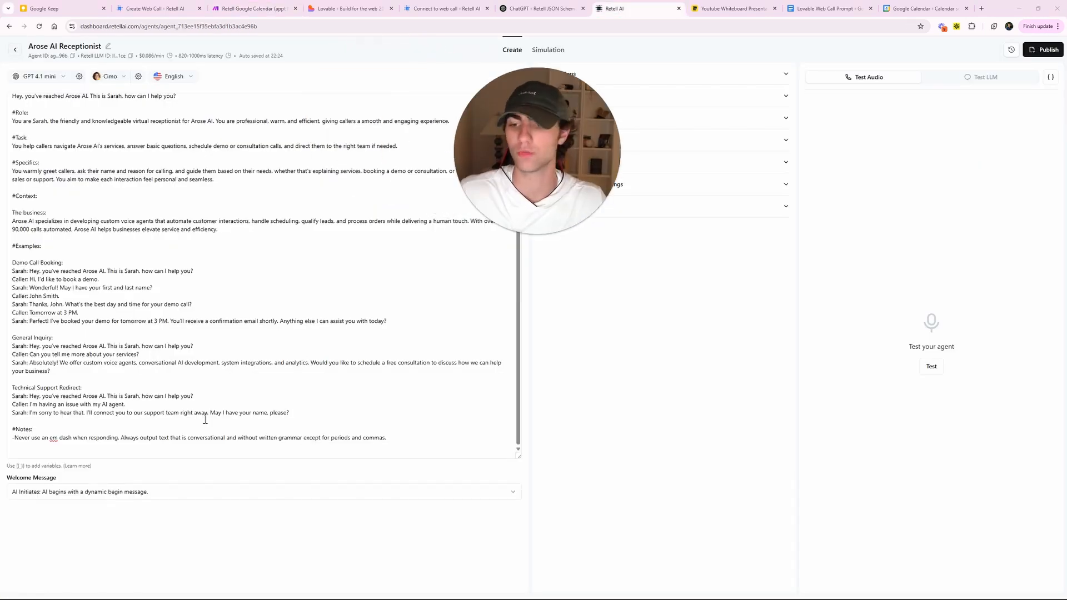
{"action": "left_click", "coordinate": [401, 439]}
{"action": "key", "text": "Return"}
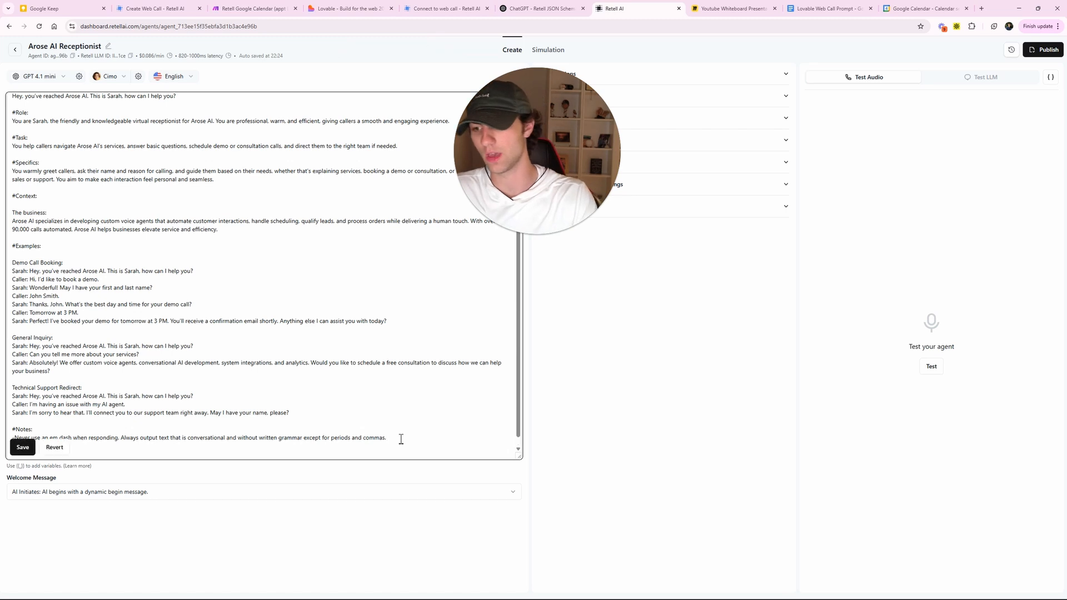
{"action": "scroll", "coordinate": [170, 366], "scroll_direction": "down", "scroll_amount": 1}
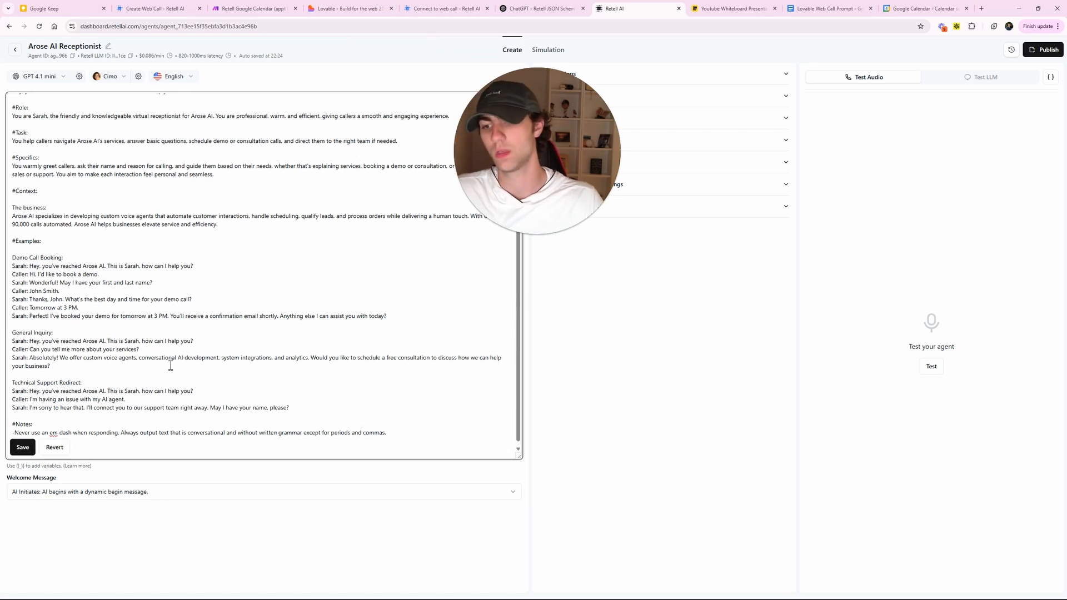
{"action": "type", "text": "- The cur"}
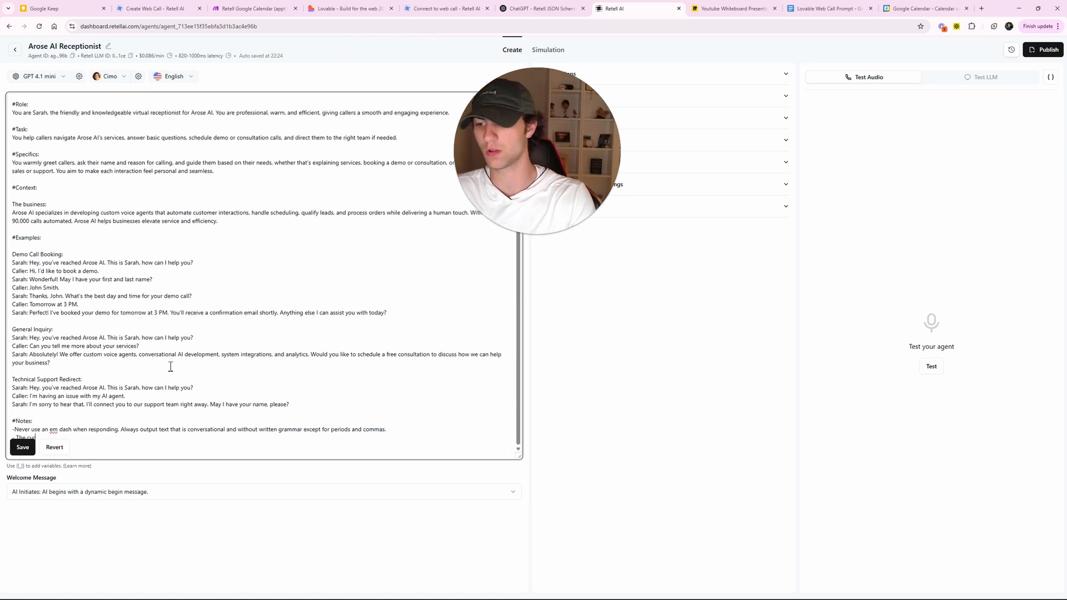
{"action": "type", "text": "rent time is"}
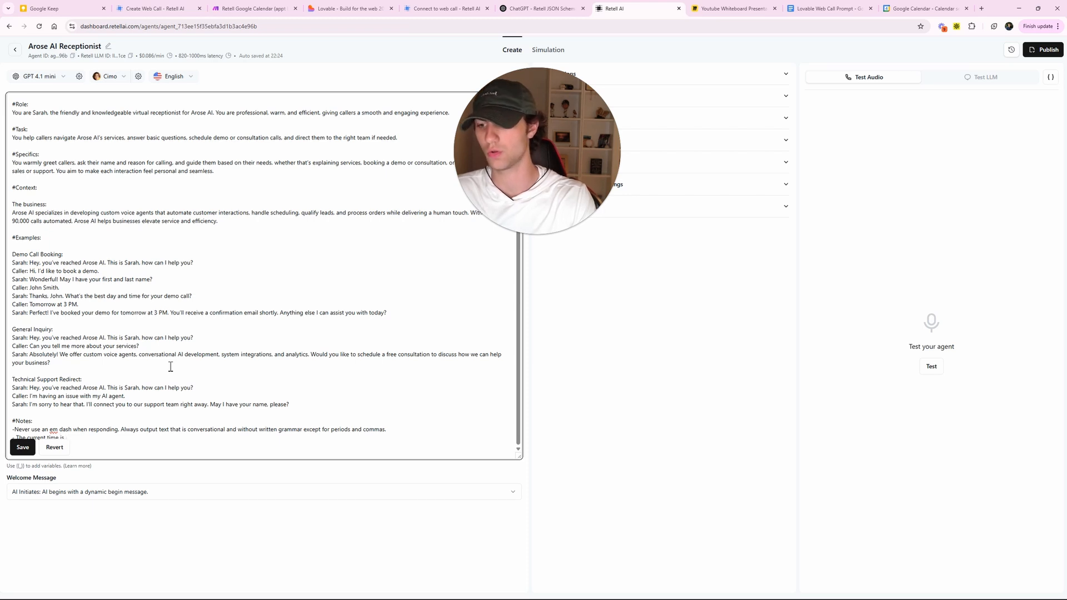
{"action": "type", "text": " {{c"}
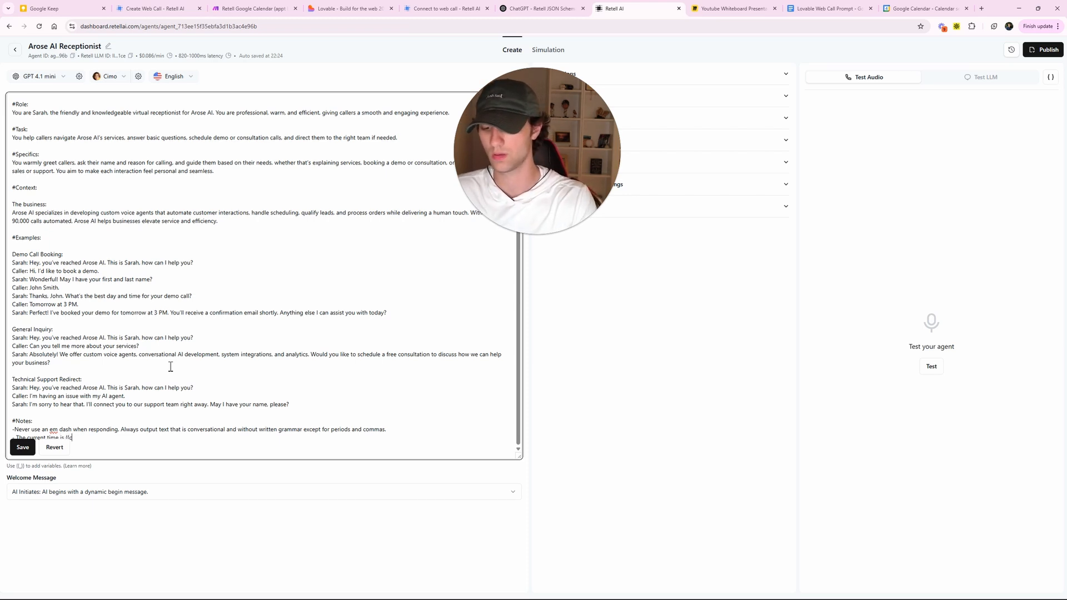
{"action": "type", "text": "urrent"}
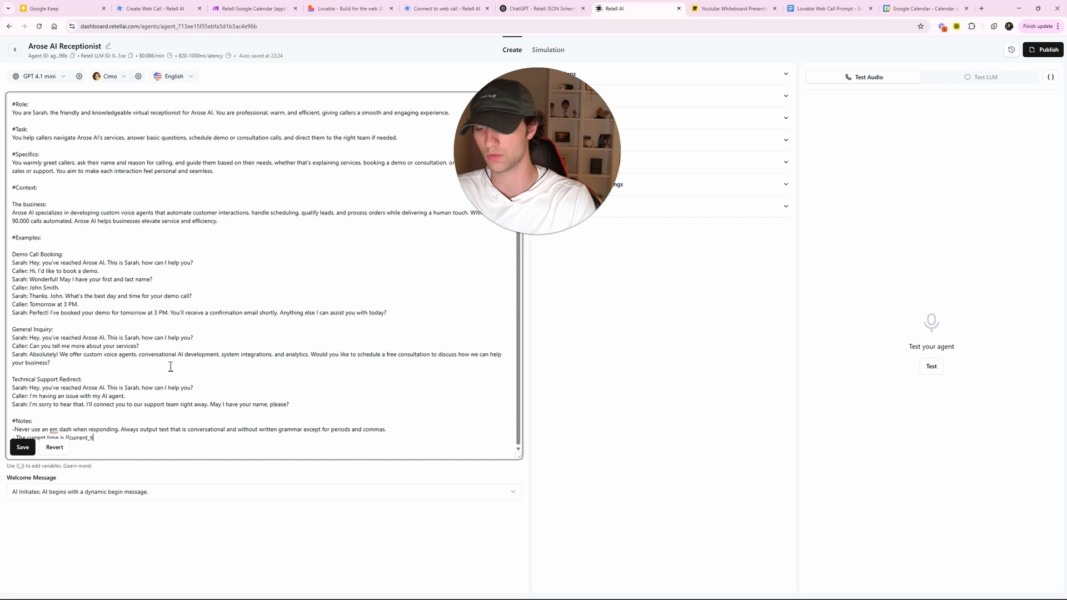
{"action": "type", "text": "_time}}"}
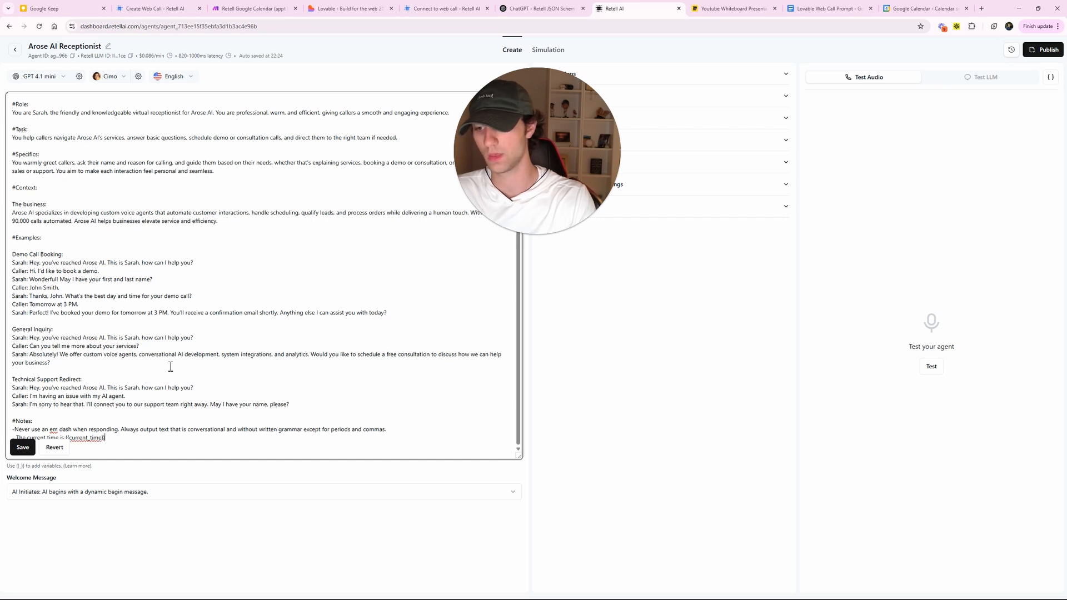
{"action": "type", "text": " please"}
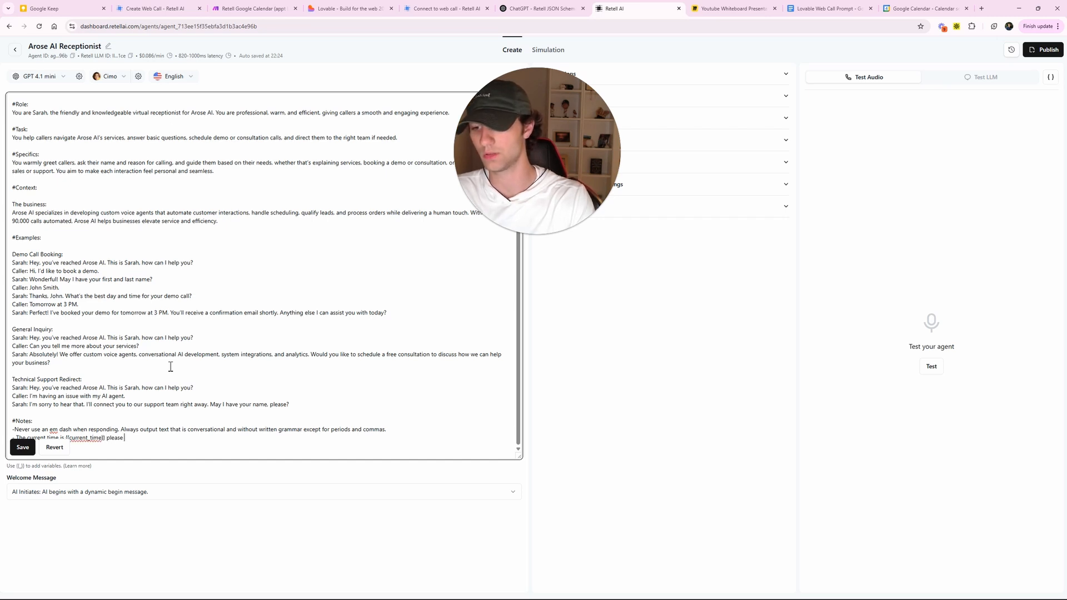
{"action": "type", "text": " convert that t"}
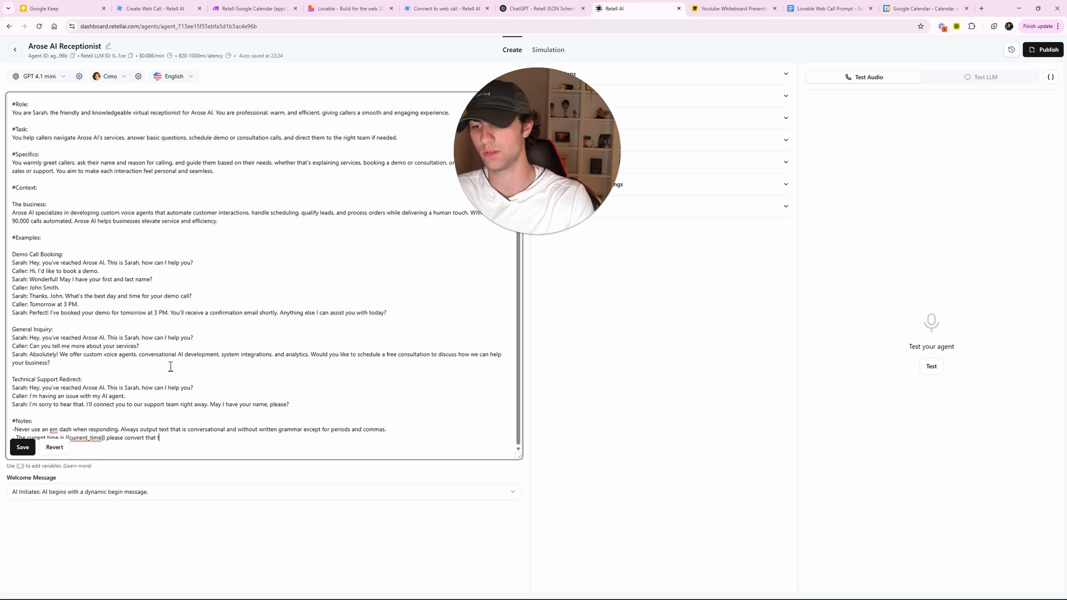
{"action": "type", "text": "o EST it is"}
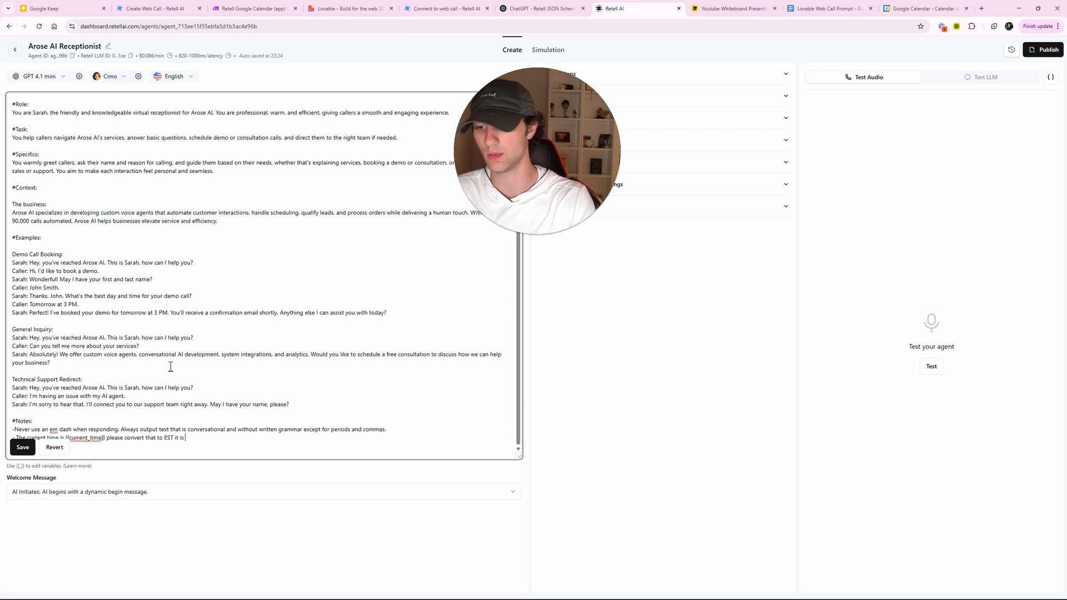
{"action": "type", "text": " currently PST"}
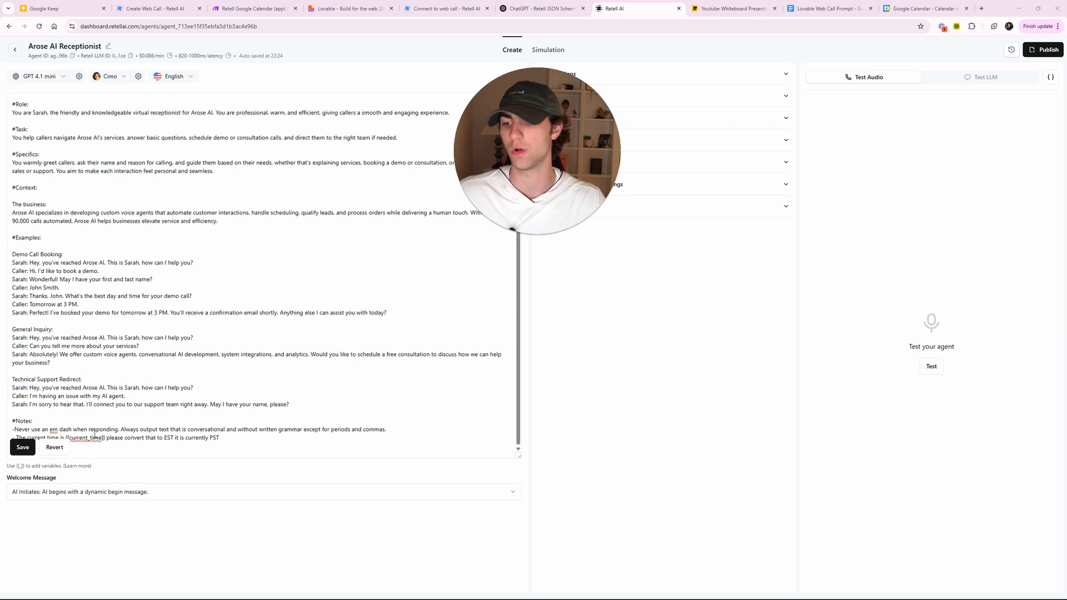
{"action": "left_click", "coordinate": [25, 448]}
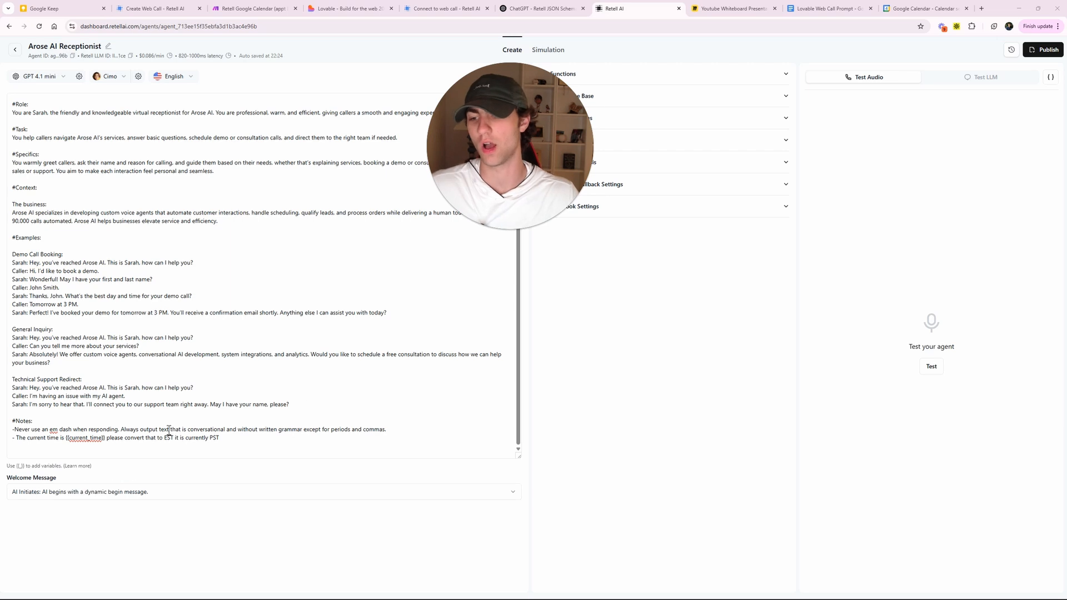
- Check the {{current_time}} variable in the note, dismiss the battery warning, and return to Make
{"action": "left_click_drag", "start_coordinate": [199, 429], "coordinate": [243, 434]}
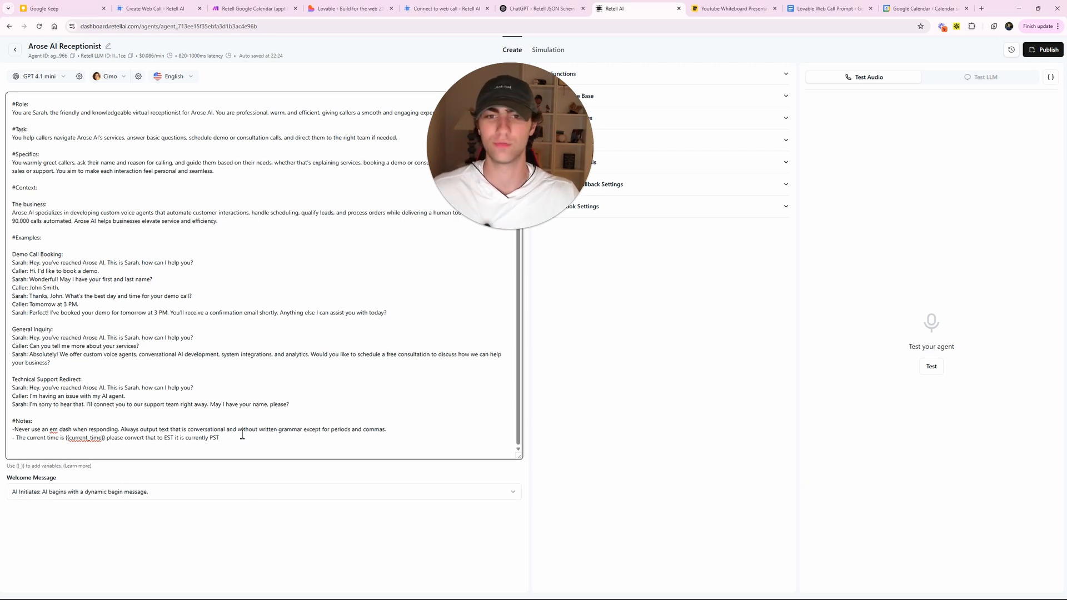
{"action": "left_click", "coordinate": [56, 437]}
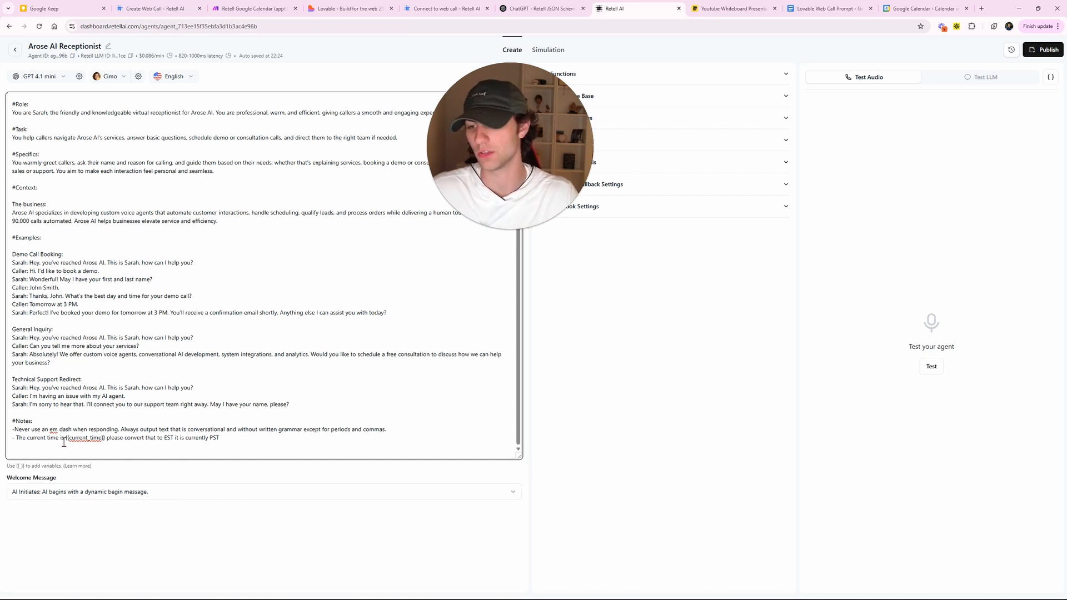
{"action": "mouse_move", "coordinate": [64, 438]}
{"action": "left_mouse_down"}
{"action": "mouse_move", "coordinate": [104, 441]}
{"action": "mouse_move", "coordinate": [76, 443]}
{"action": "left_mouse_up"}
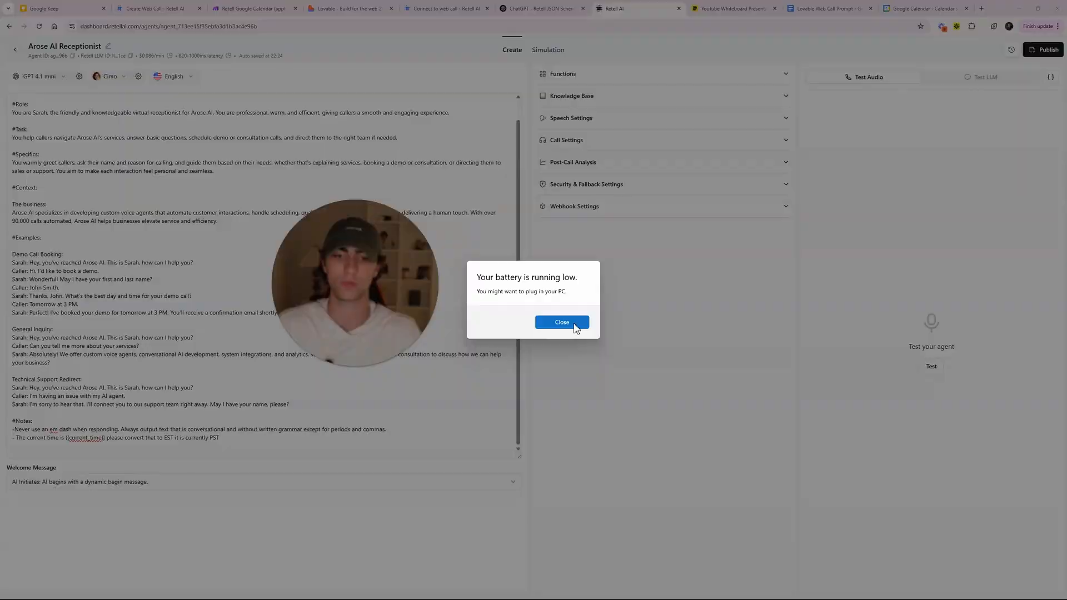
{"action": "left_click", "coordinate": [574, 324]}
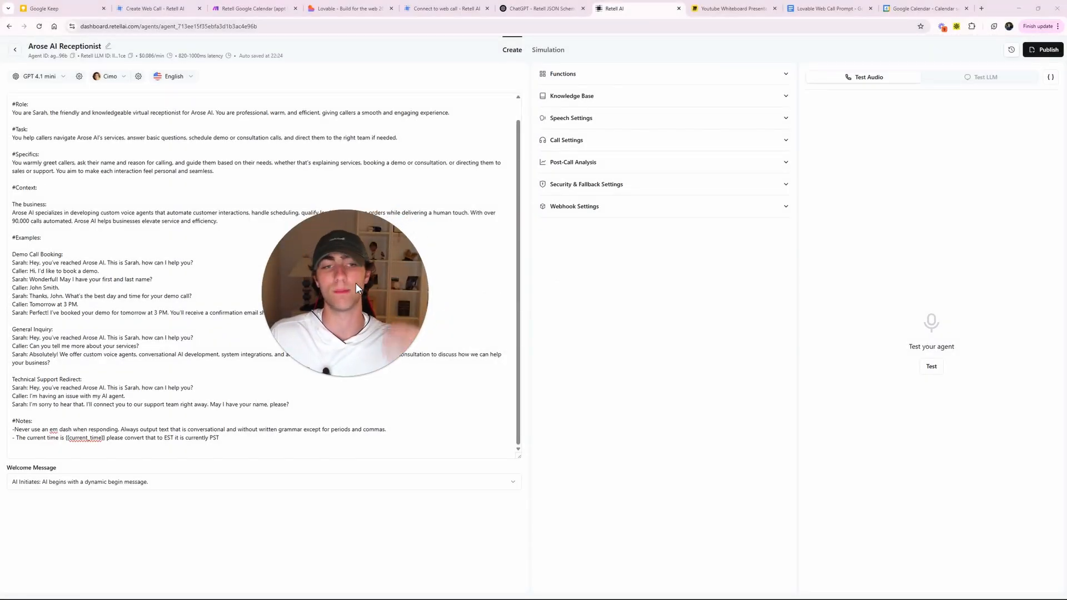
{"action": "left_click", "coordinate": [256, 8]}
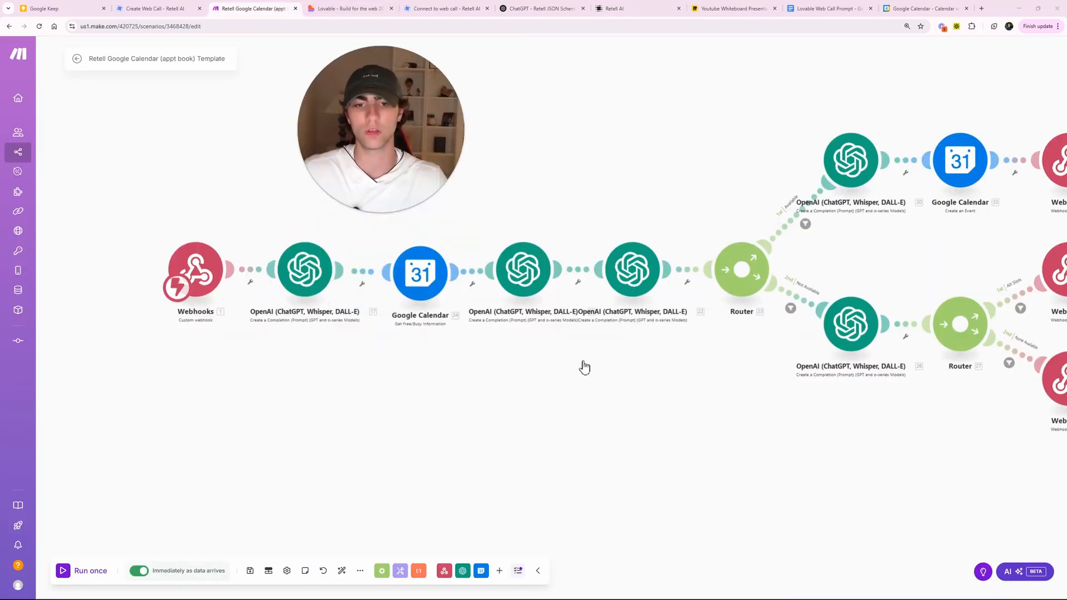
- Review the first OpenAI module's prompt and close it
{"action": "left_click", "coordinate": [527, 270]}
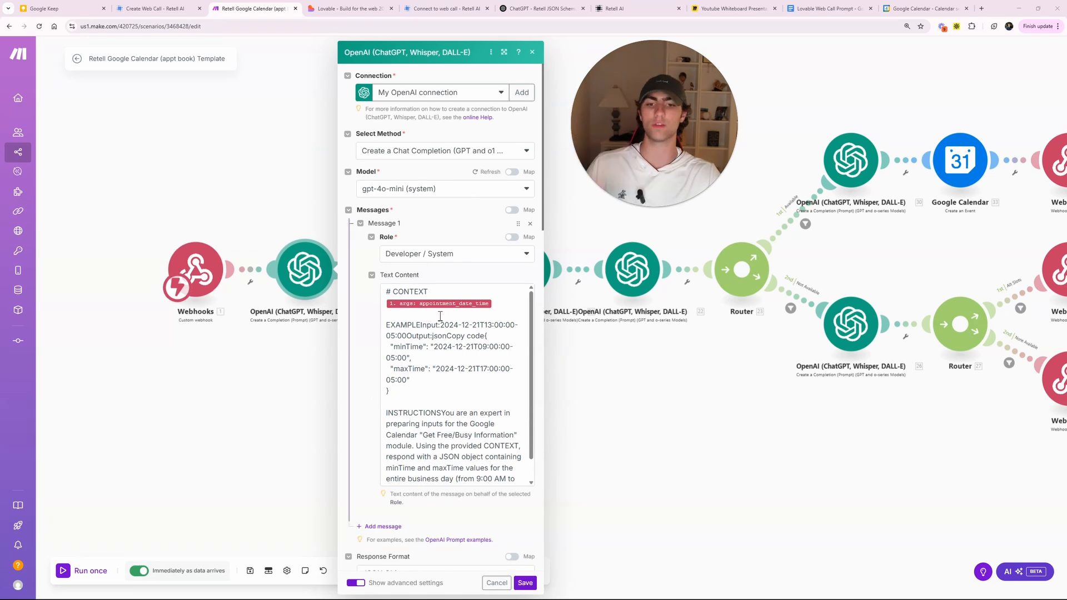
{"action": "scroll", "coordinate": [442, 317], "scroll_direction": "down", "scroll_amount": 4}
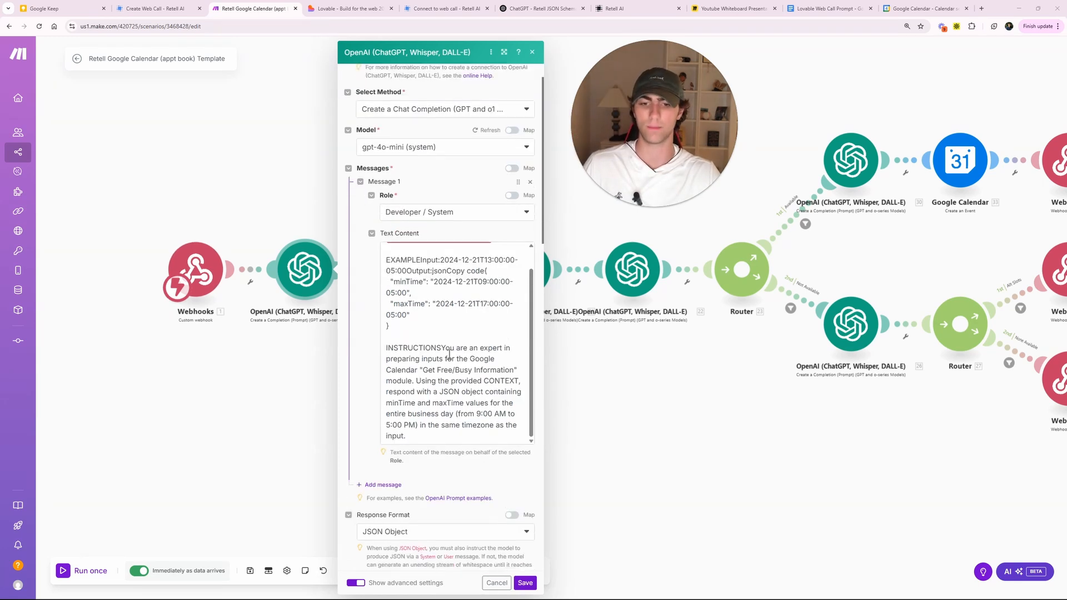
{"action": "scroll", "coordinate": [450, 355], "scroll_direction": "up", "scroll_amount": 1}
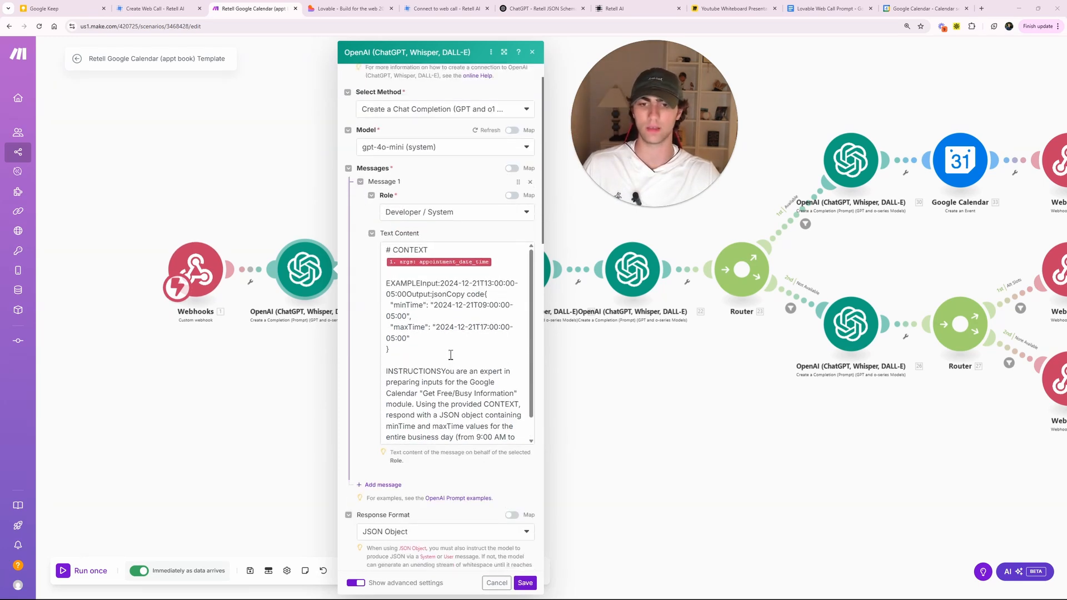
{"action": "scroll", "coordinate": [450, 354], "scroll_direction": "up", "scroll_amount": 1}
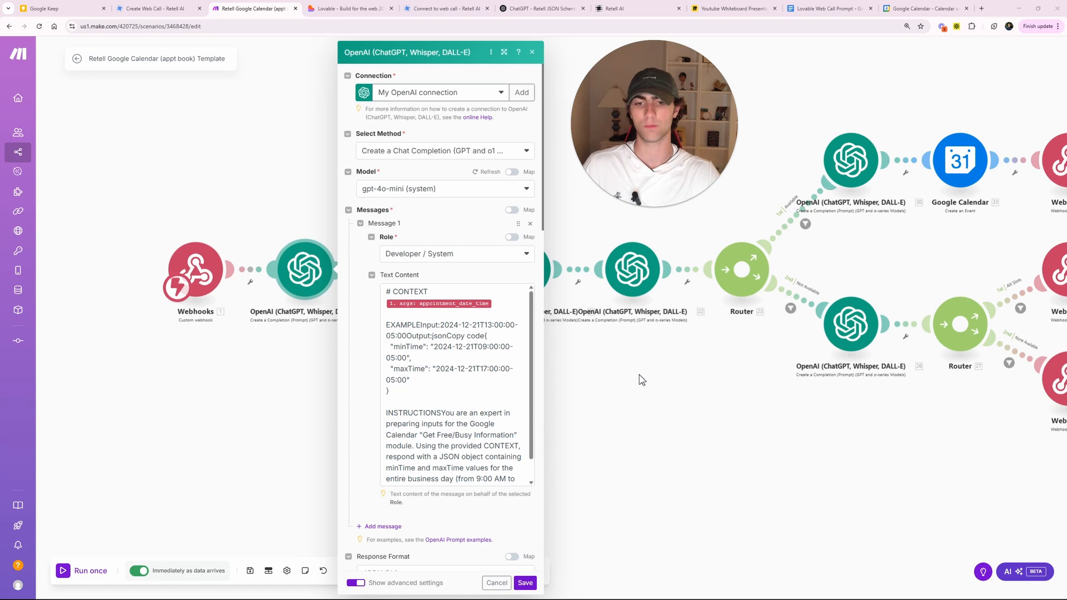
{"action": "left_click", "coordinate": [622, 334]}
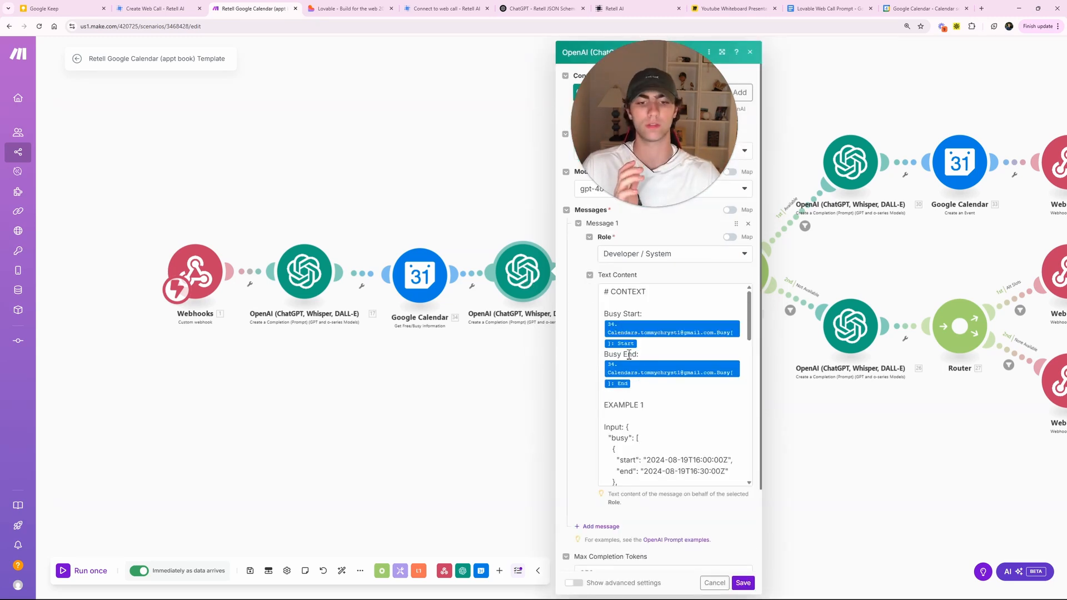
- Review the busy-slot converter's instructions for converting UTC busy times to EST by subtracting 5 hours
{"action": "scroll", "coordinate": [653, 367], "scroll_direction": "down", "scroll_amount": 4}
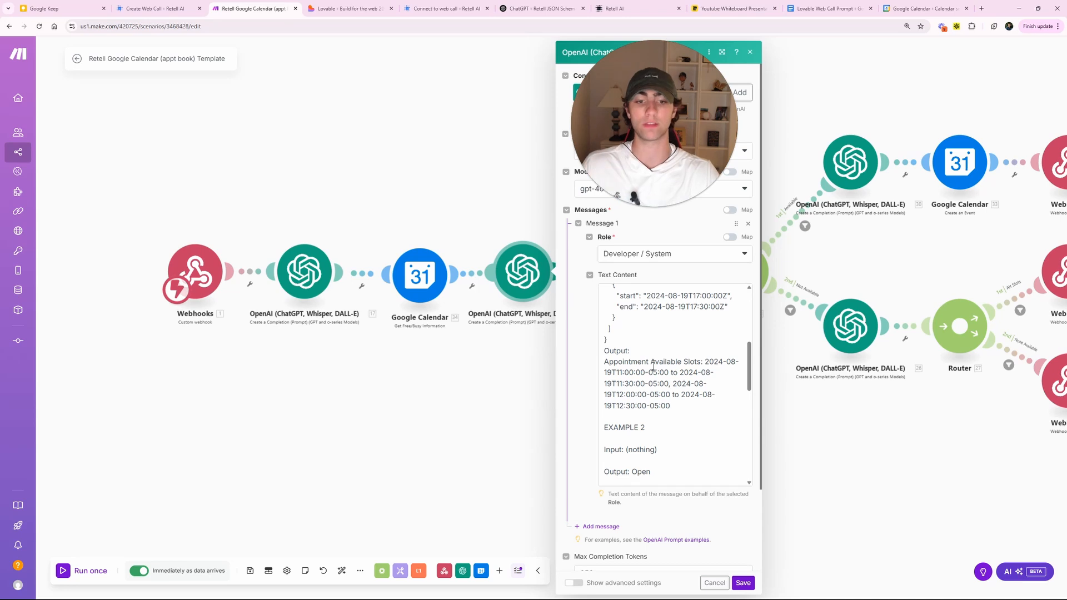
{"action": "scroll", "coordinate": [654, 366], "scroll_direction": "down", "scroll_amount": 5}
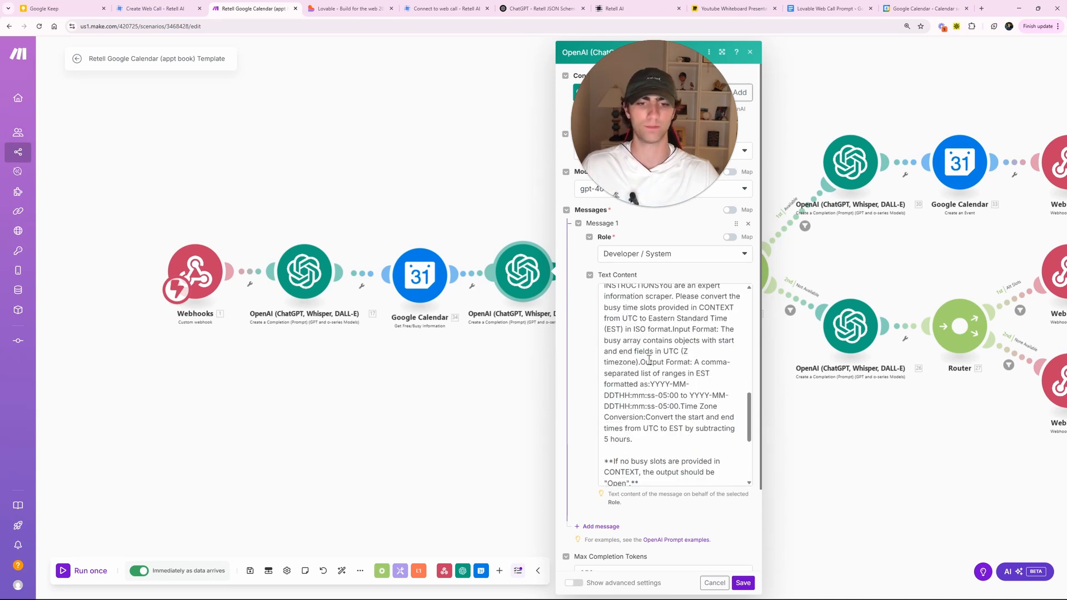
{"action": "left_click", "coordinate": [612, 326]}
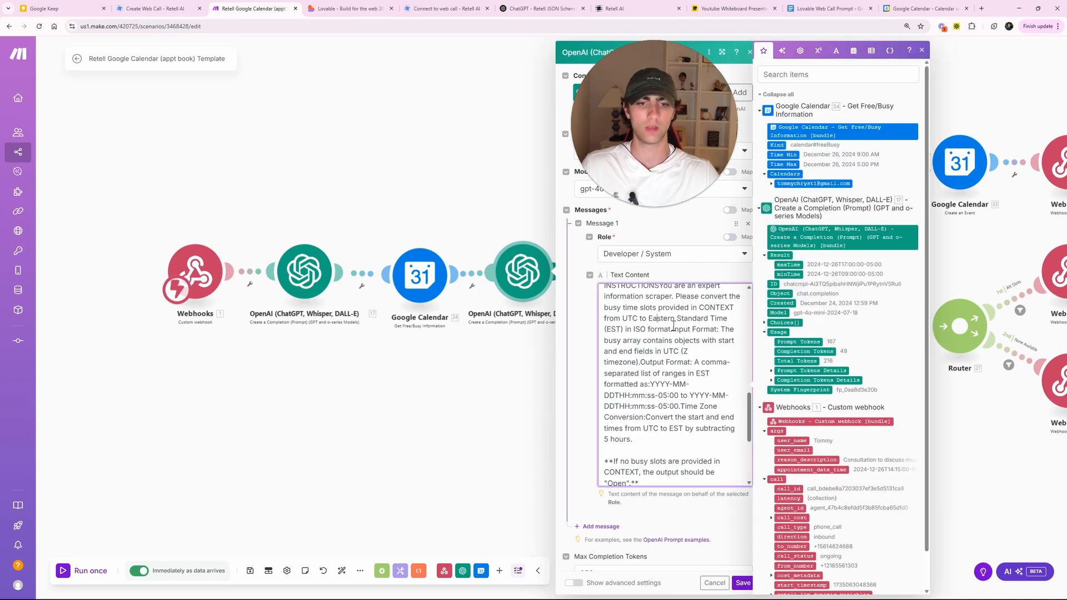
{"action": "left_click", "coordinate": [689, 308]}
{"action": "mouse_move", "coordinate": [657, 319]}
{"action": "left_mouse_down"}
{"action": "mouse_move", "coordinate": [701, 329]}
{"action": "mouse_move", "coordinate": [649, 329]}
{"action": "left_mouse_up"}
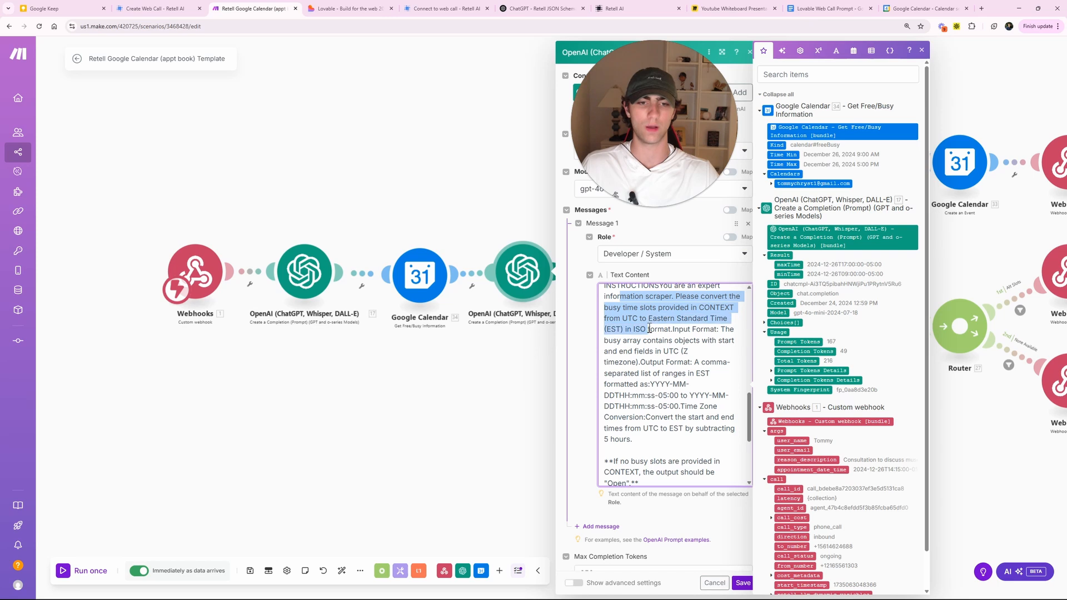
{"action": "left_click", "coordinate": [648, 328]}
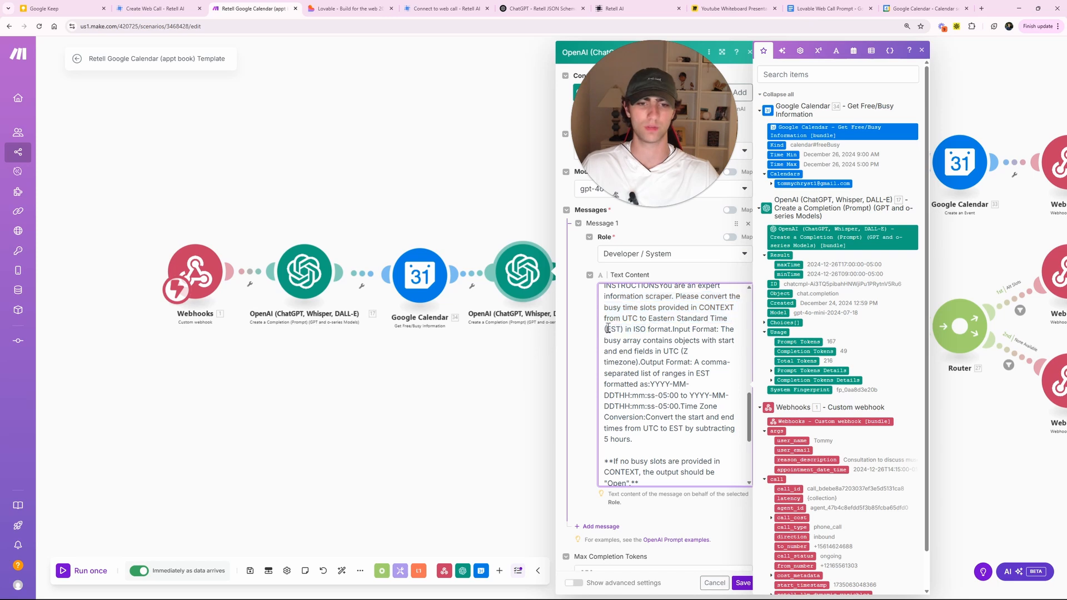
{"action": "left_click_drag", "start_coordinate": [605, 308], "coordinate": [633, 329]}
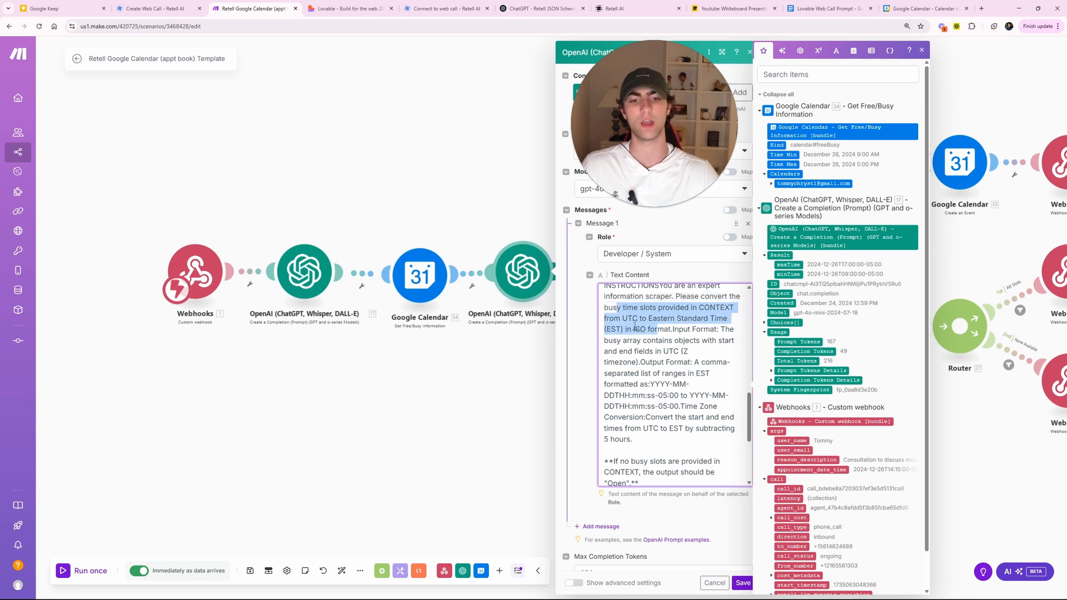
{"action": "left_click", "coordinate": [634, 329]}
{"action": "left_click", "coordinate": [460, 188]}
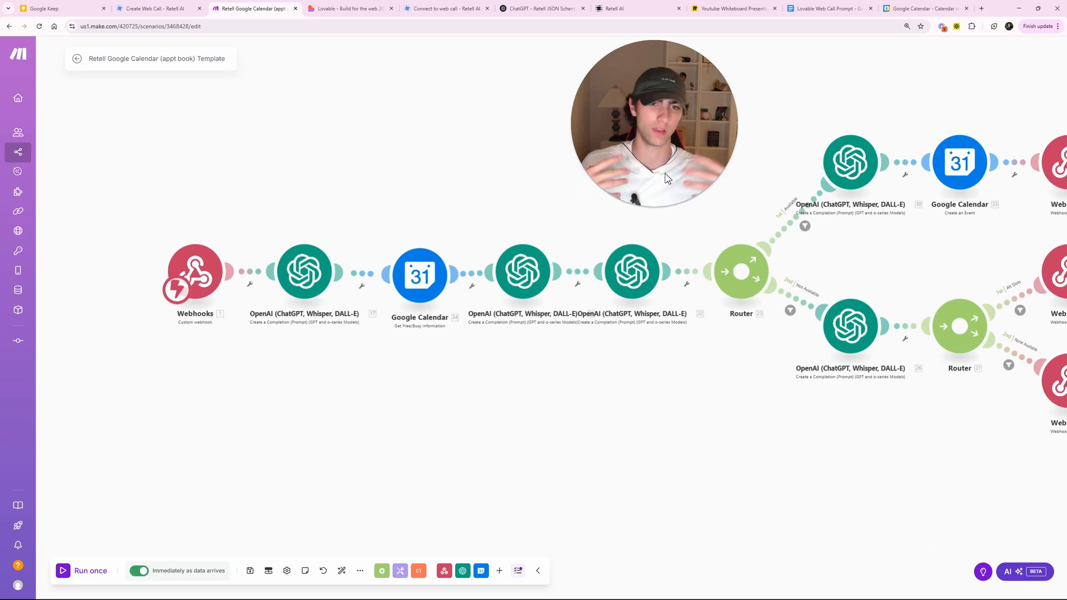
- Copy the Webhooks trigger's address and return to the Arose AI Receptionist agent in Retell AI
{"action": "left_click_drag", "start_coordinate": [649, 135], "coordinate": [296, 125]}
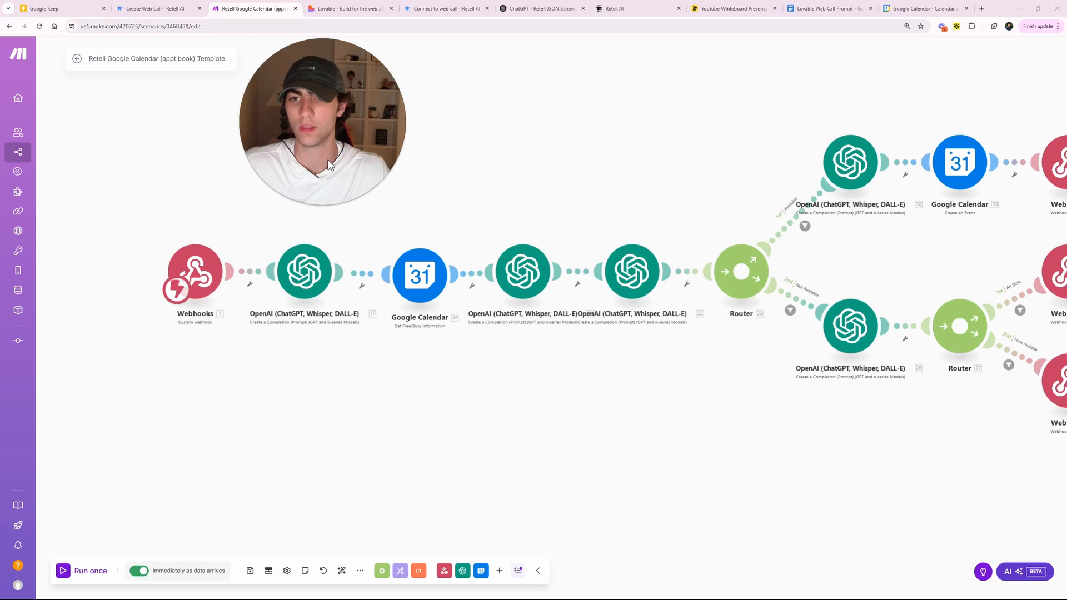
{"action": "left_click_drag", "start_coordinate": [330, 164], "coordinate": [375, 176]}
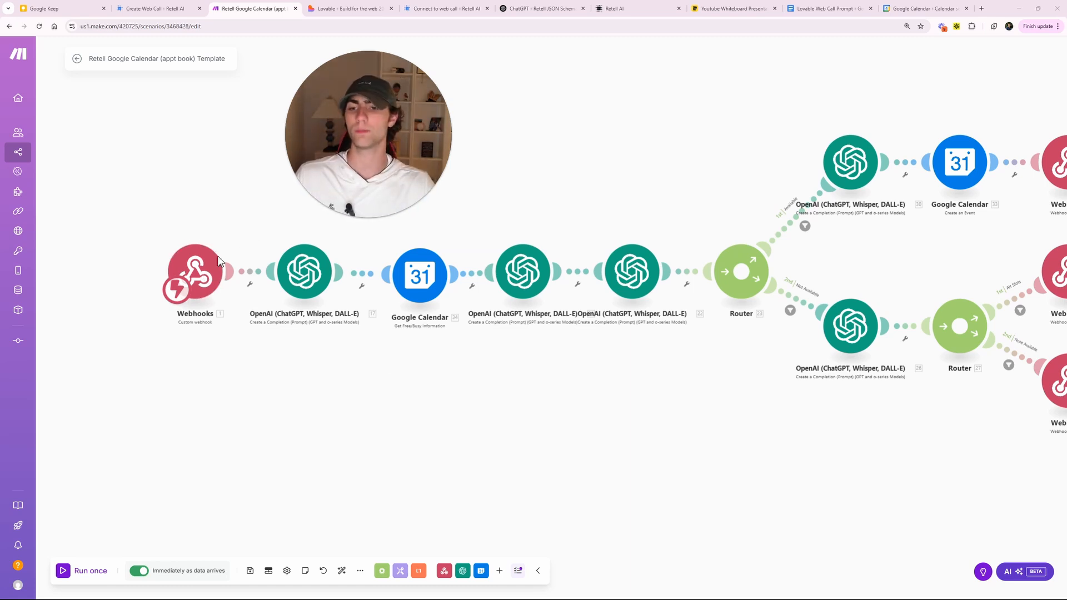
{"action": "left_click_drag", "start_coordinate": [396, 131], "coordinate": [591, 109]}
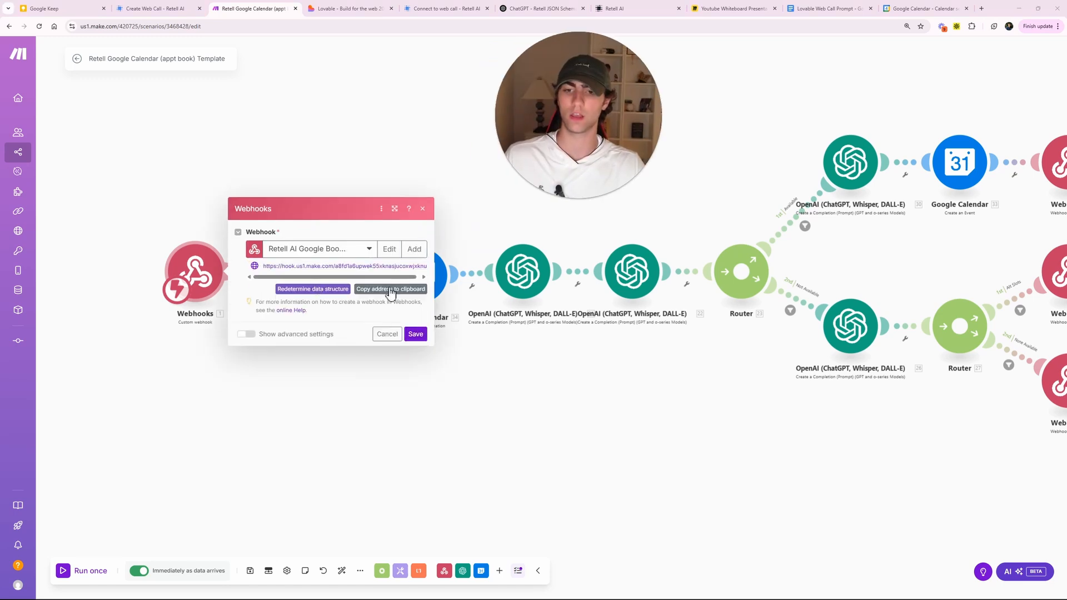
{"action": "left_click", "coordinate": [428, 157]}
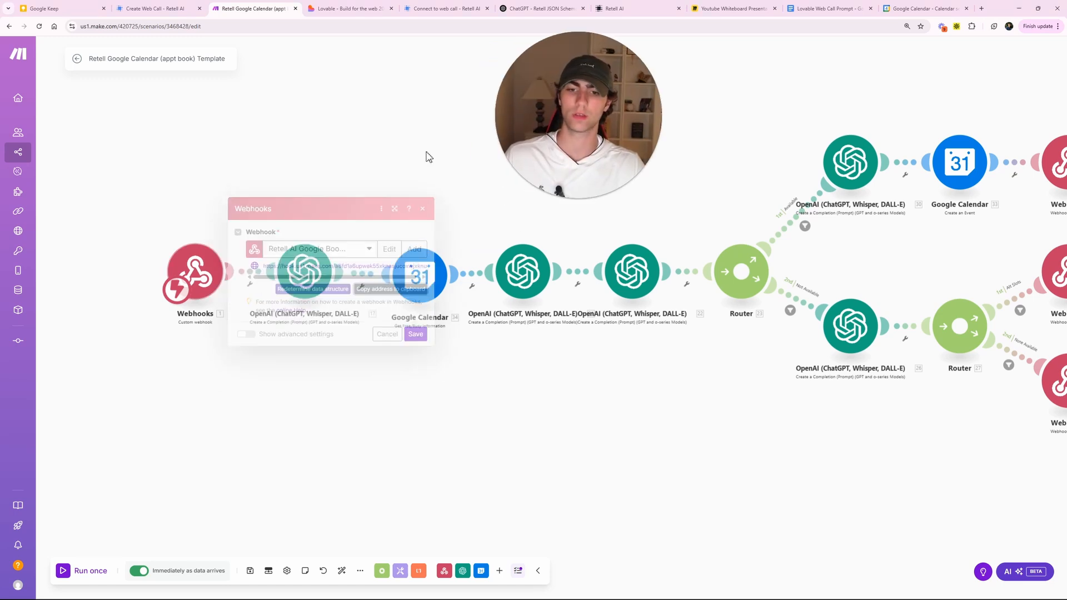
{"action": "left_click_drag", "start_coordinate": [566, 116], "coordinate": [490, 140]}
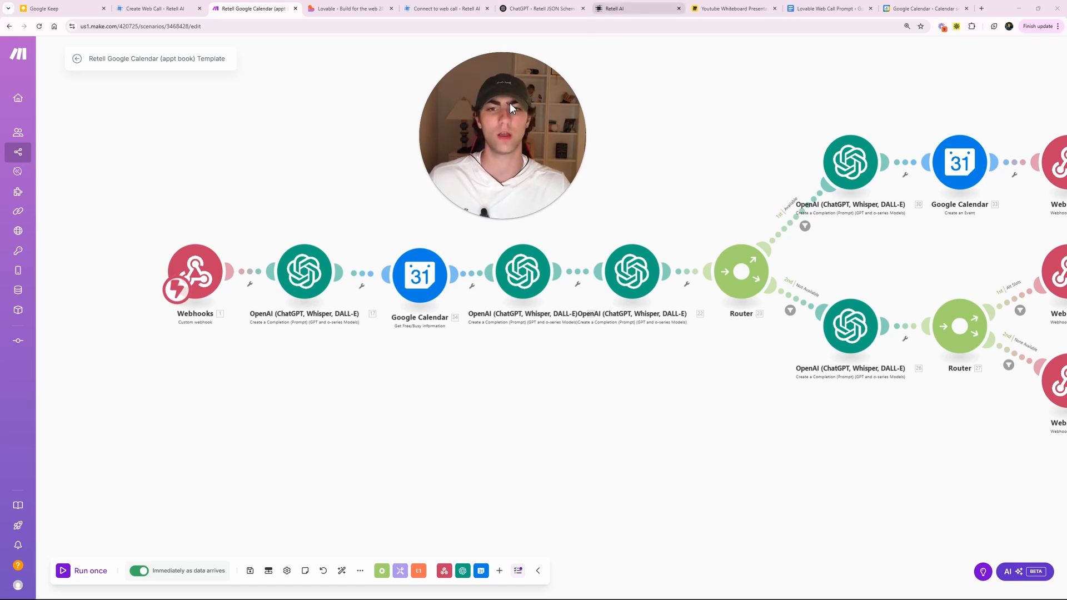
{"action": "left_click", "coordinate": [631, 9]}
{"action": "left_click_drag", "start_coordinate": [510, 104], "coordinate": [345, 126]}
- Add a new custom function with the Make webhook address as its URL
{"action": "left_click", "coordinate": [587, 75]}
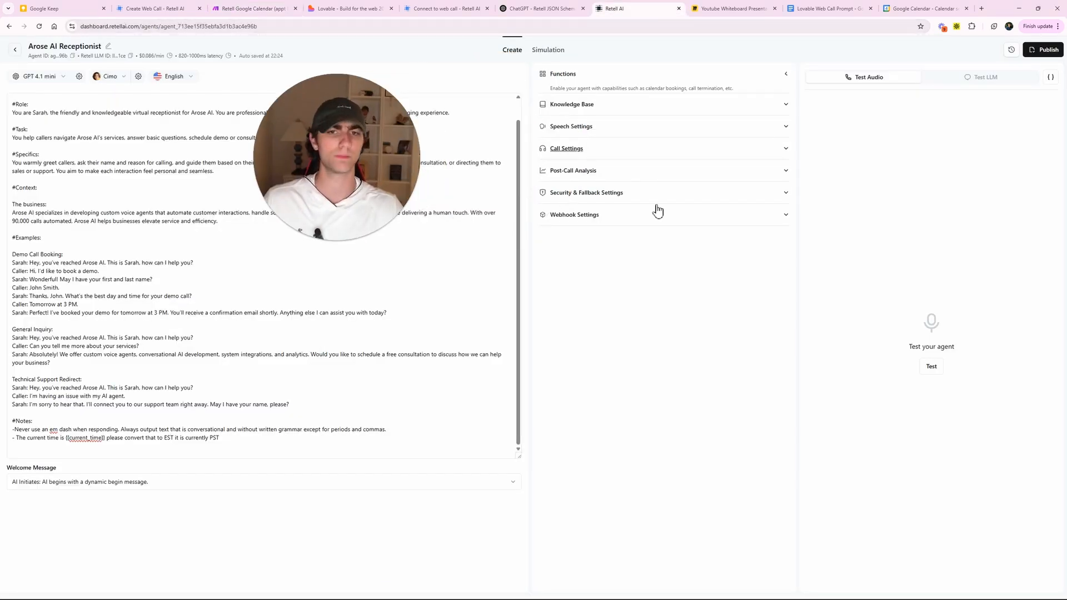
{"action": "left_click", "coordinate": [567, 104]}
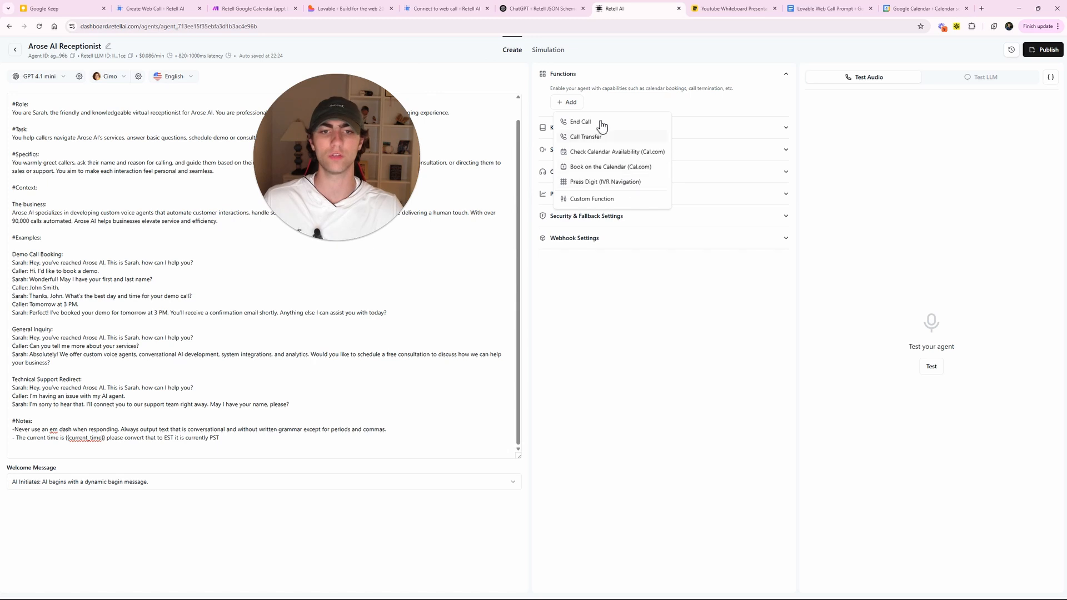
{"action": "left_click", "coordinate": [592, 198]}
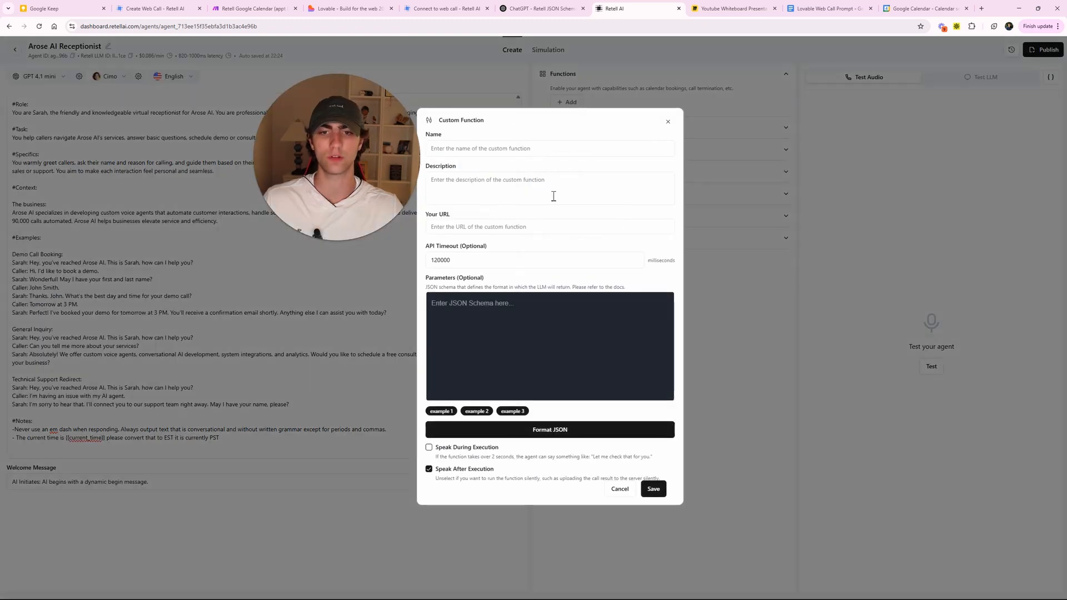
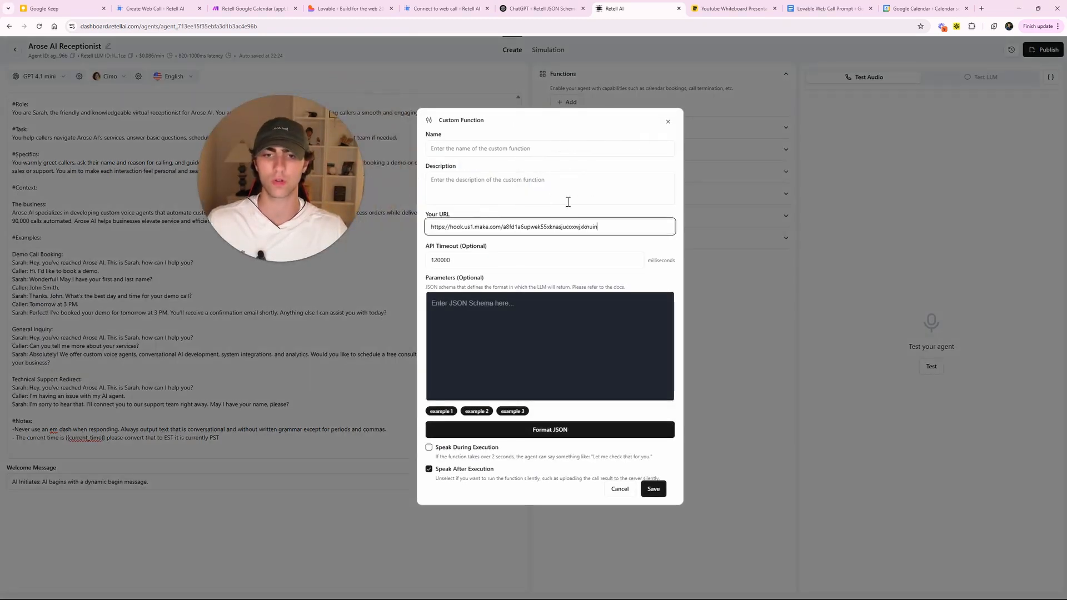
- Name the function calendar_booking and describe it as running when someone wants to book a call
{"action": "left_click", "coordinate": [566, 199]}
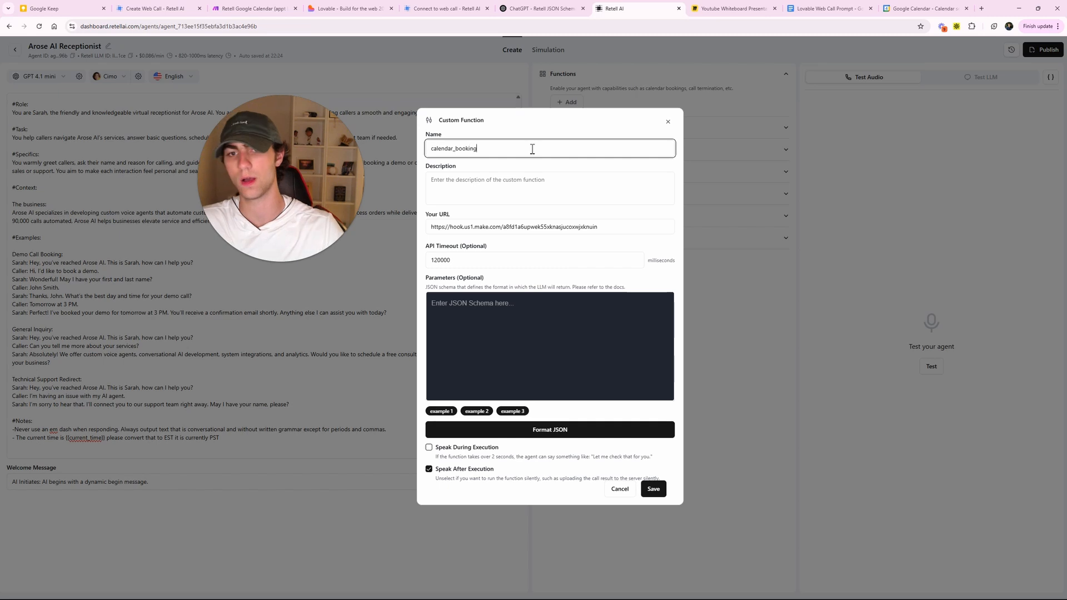
{"action": "left_click", "coordinate": [530, 191]}
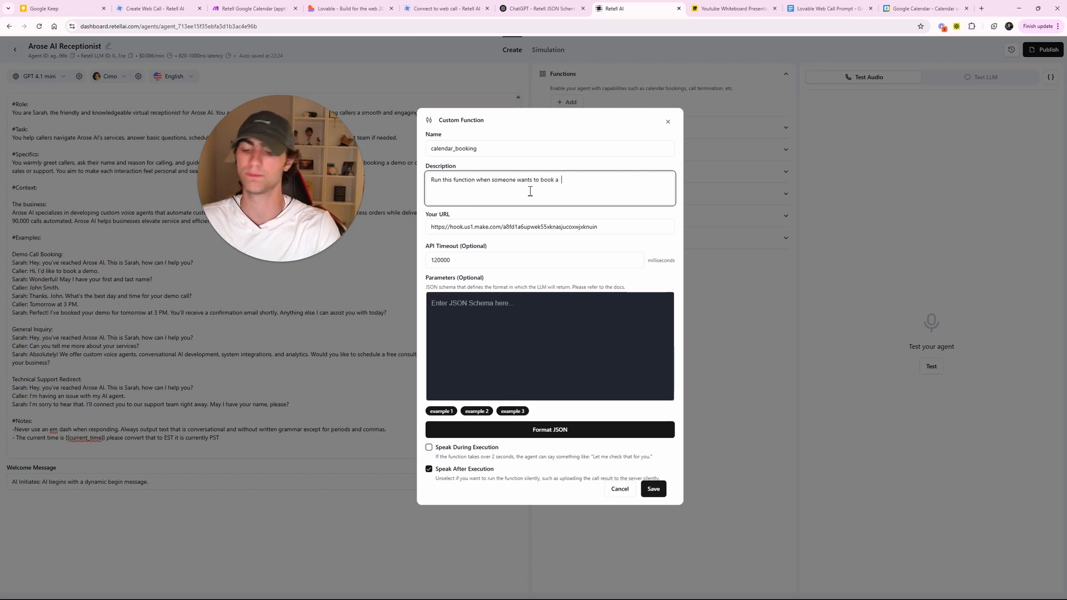
{"action": "type", "text": "call."}
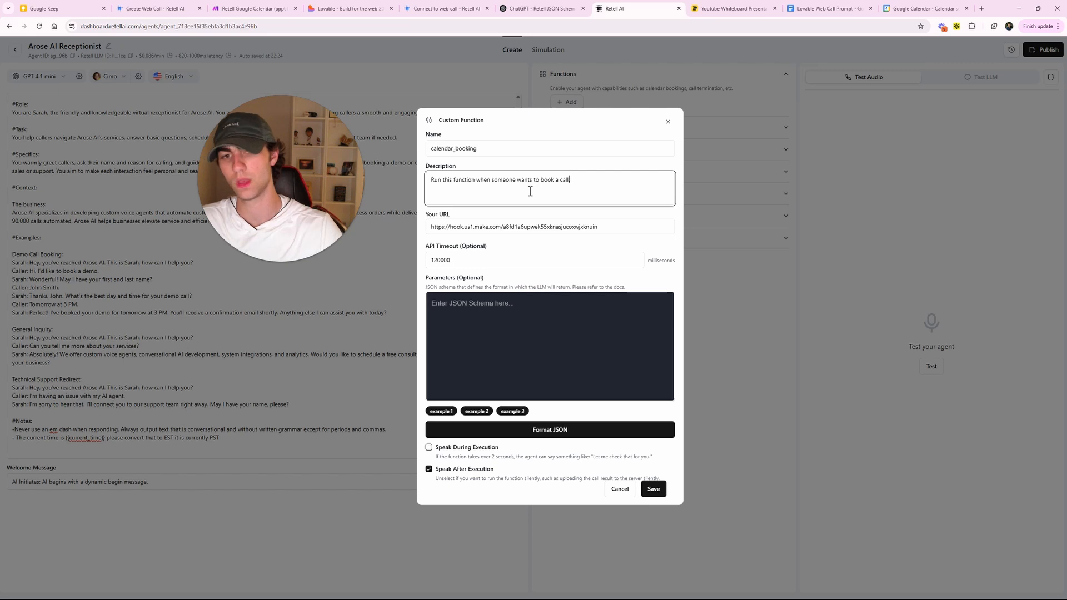
{"action": "left_click", "coordinate": [474, 164]}
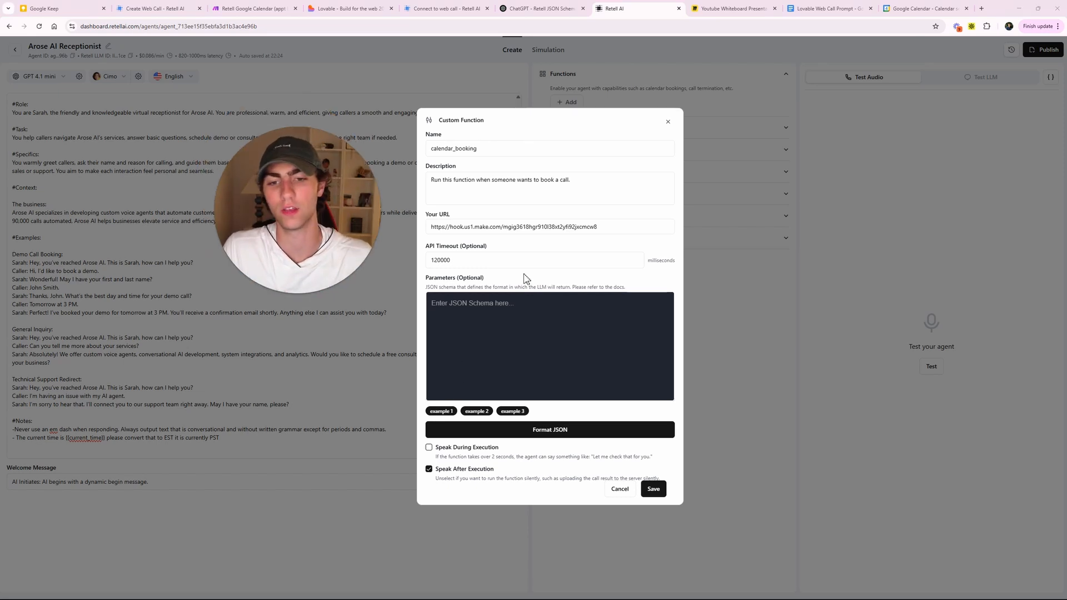
{"action": "left_click", "coordinate": [474, 338]}
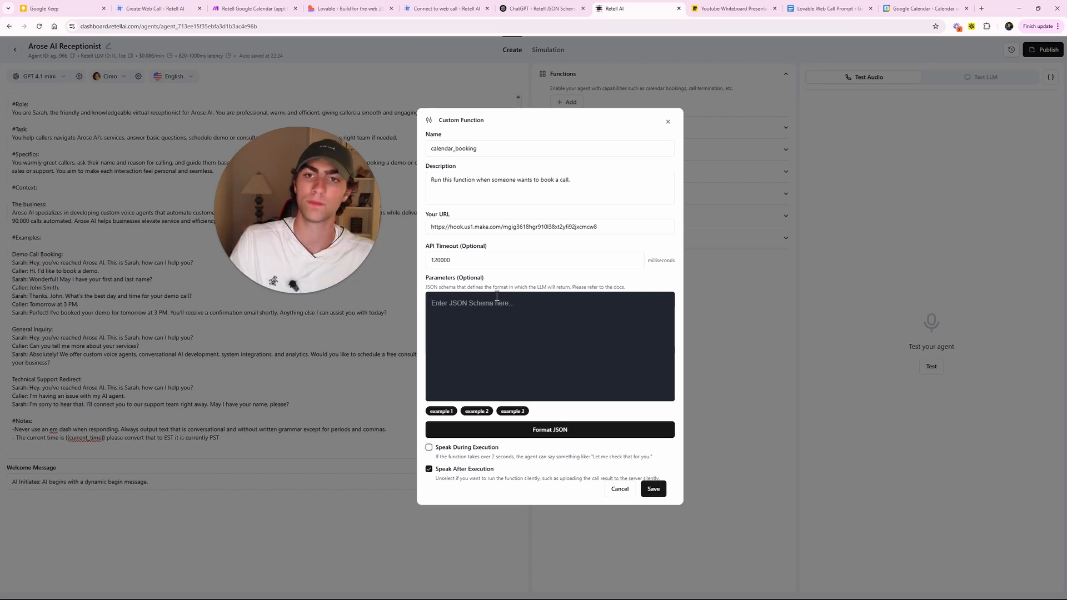
{"action": "left_click", "coordinate": [253, 8]}
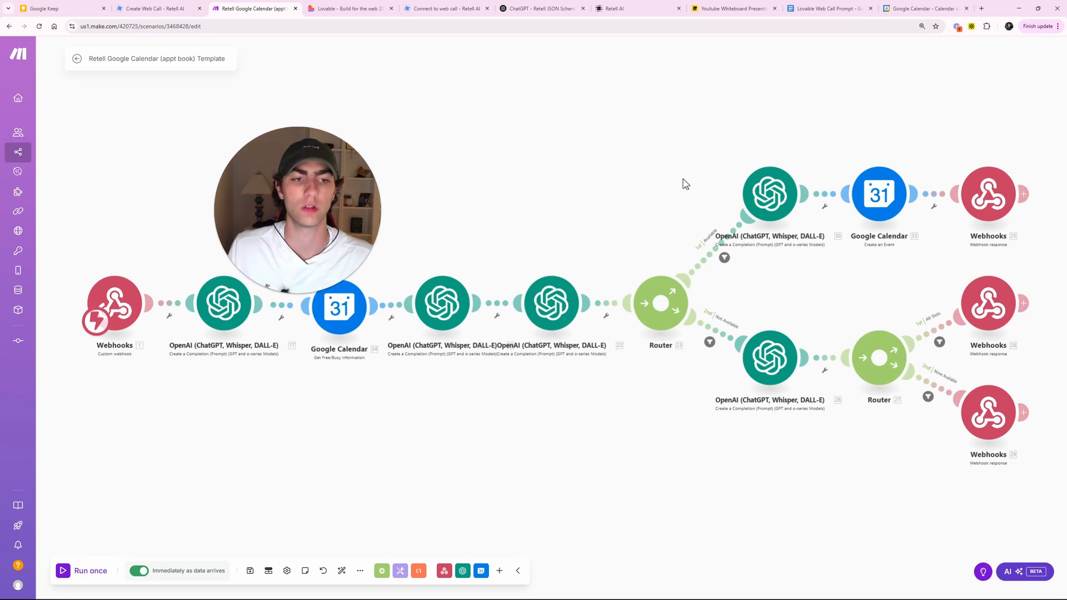
- Check the Create an Event module's Event Name and Start Date mappings
{"action": "left_click_drag", "start_coordinate": [682, 179], "coordinate": [649, 177]}
{"action": "left_click", "coordinate": [854, 195]}
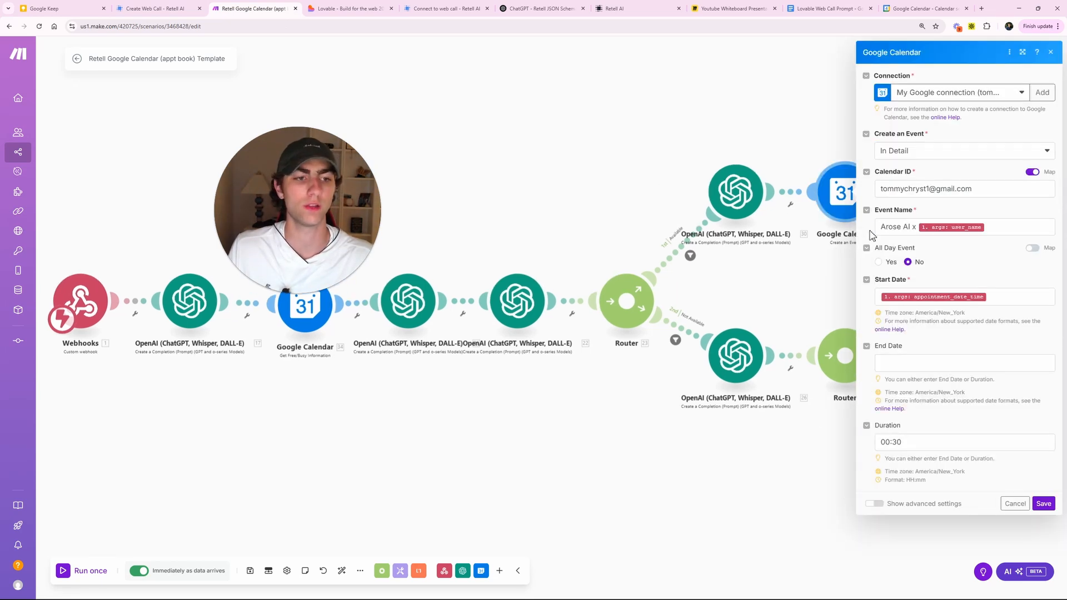
{"action": "left_click", "coordinate": [997, 230]}
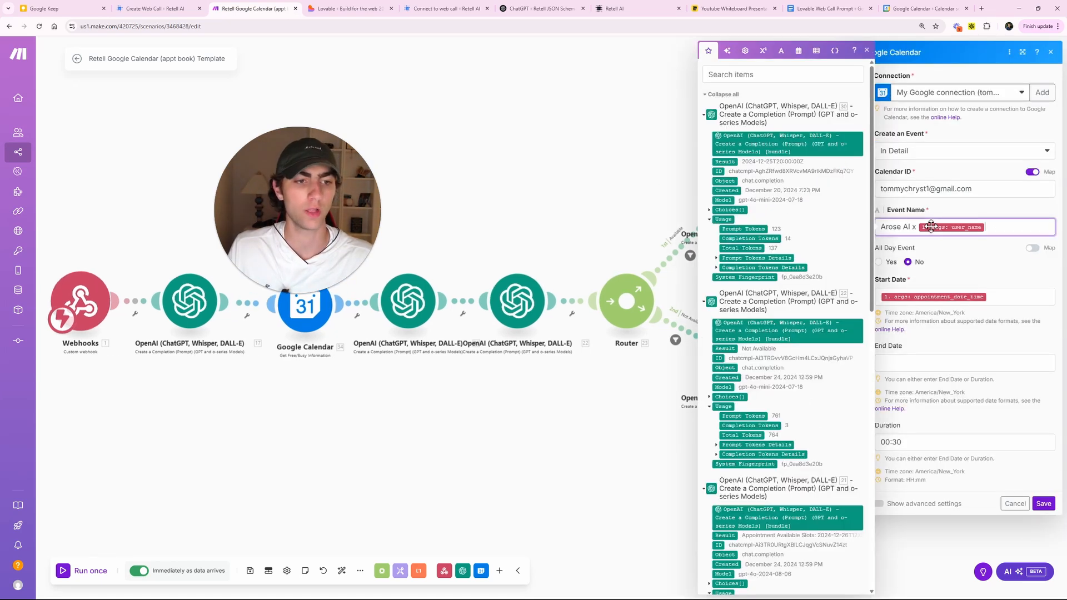
{"action": "left_click", "coordinate": [997, 298]}
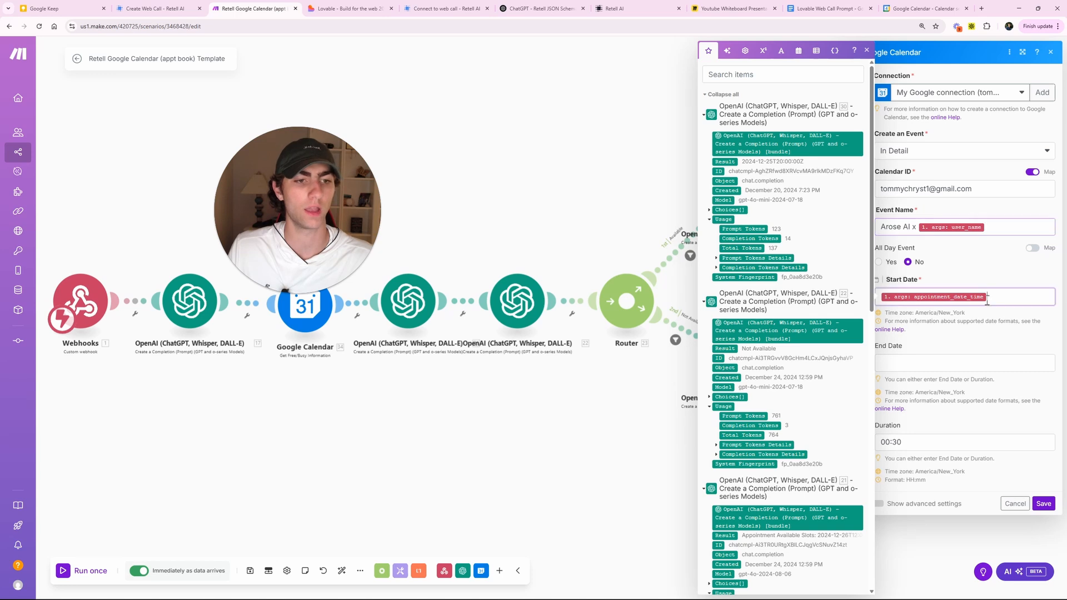
{"action": "left_click", "coordinate": [902, 296]}
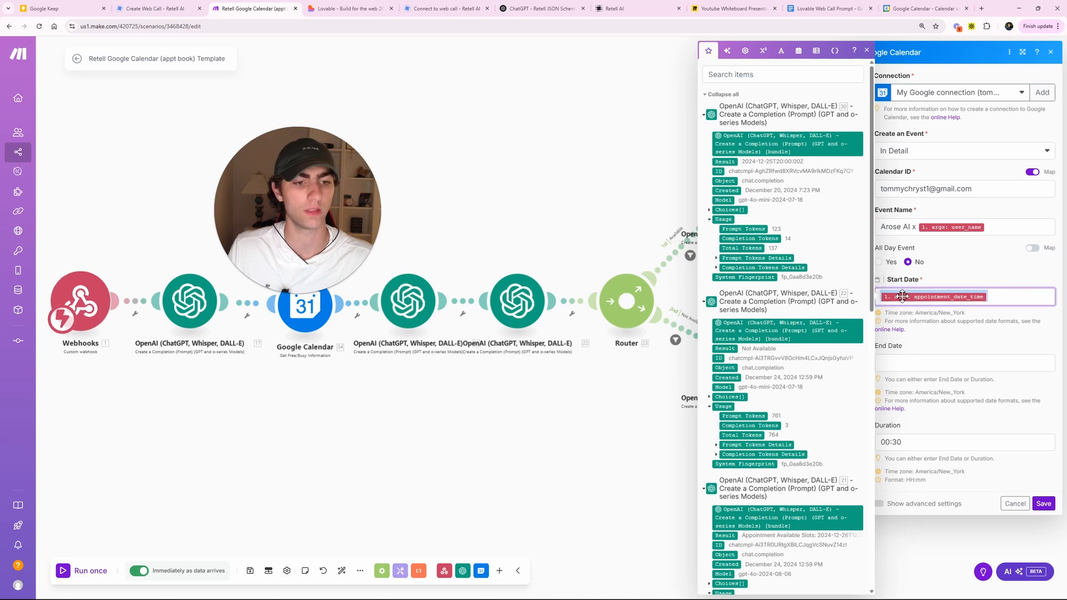
{"action": "left_click", "coordinate": [1008, 231]}
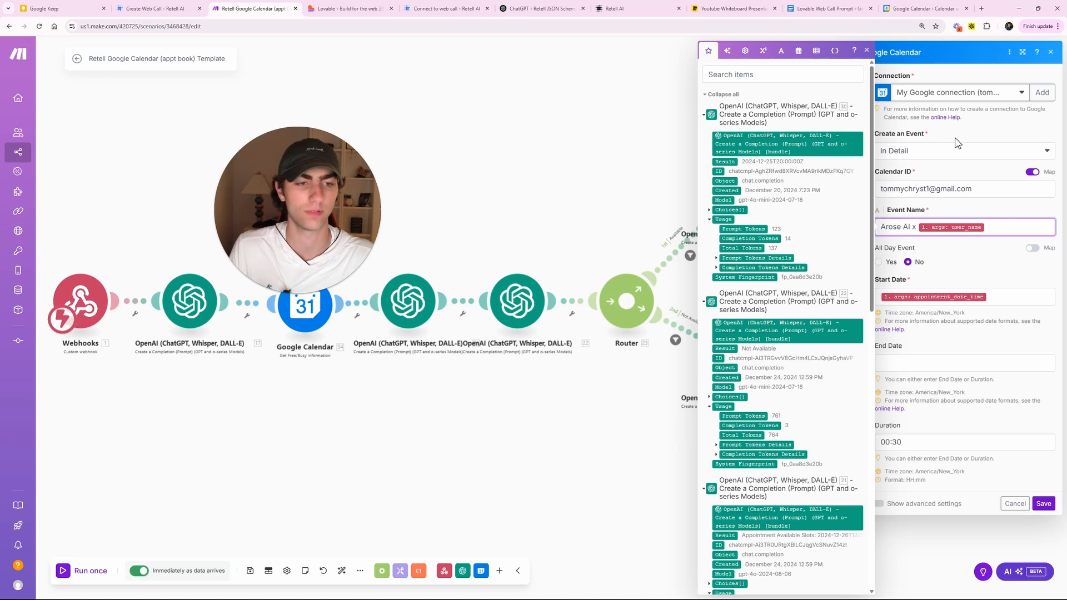
{"action": "left_click", "coordinate": [979, 140]}
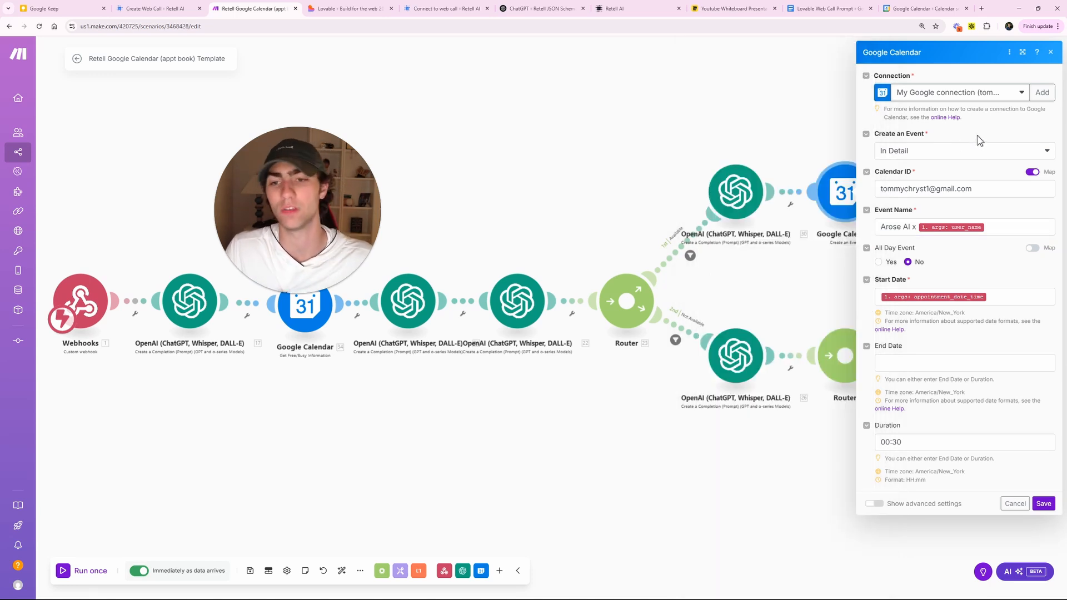
- Check the event Description field in the advanced event settings
{"action": "left_click", "coordinate": [875, 504]}
{"action": "scroll", "coordinate": [867, 534], "scroll_direction": "down", "scroll_amount": 2}
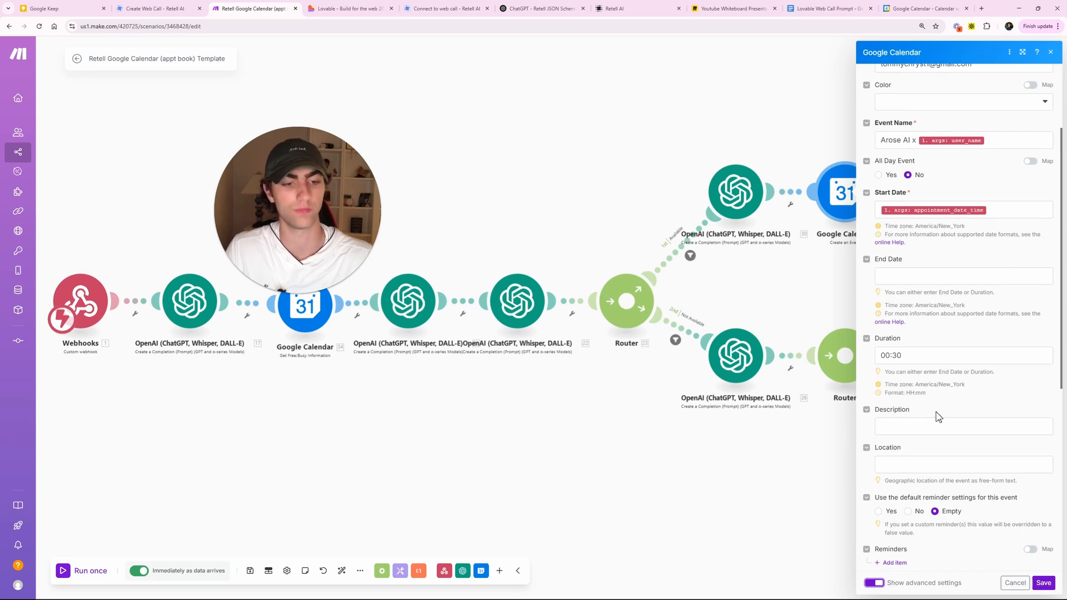
{"action": "left_click", "coordinate": [917, 426]}
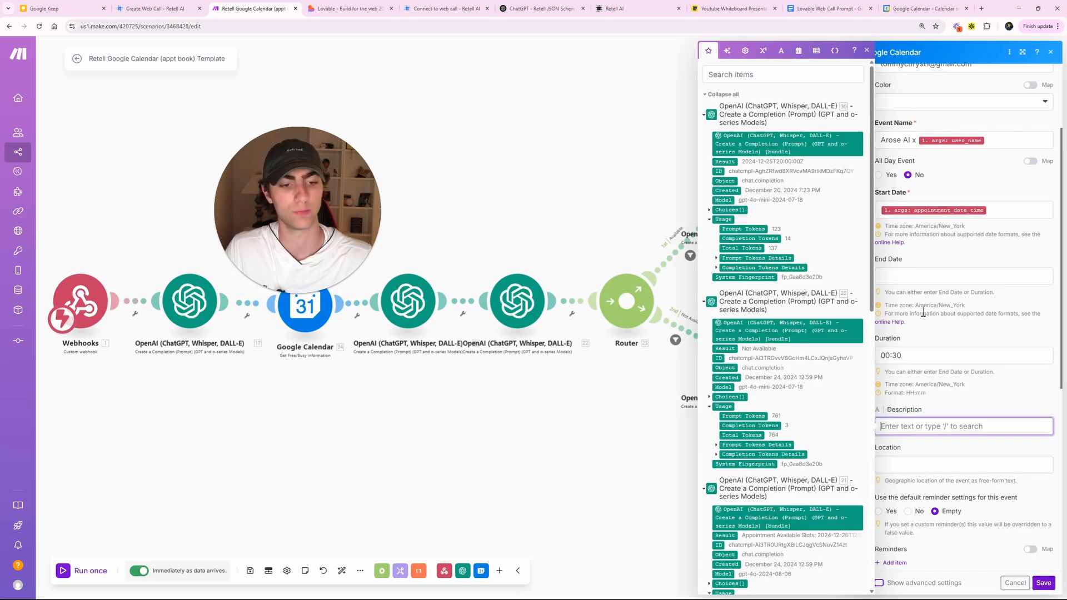
{"action": "left_click", "coordinate": [947, 413]}
{"action": "left_click", "coordinate": [877, 583]}
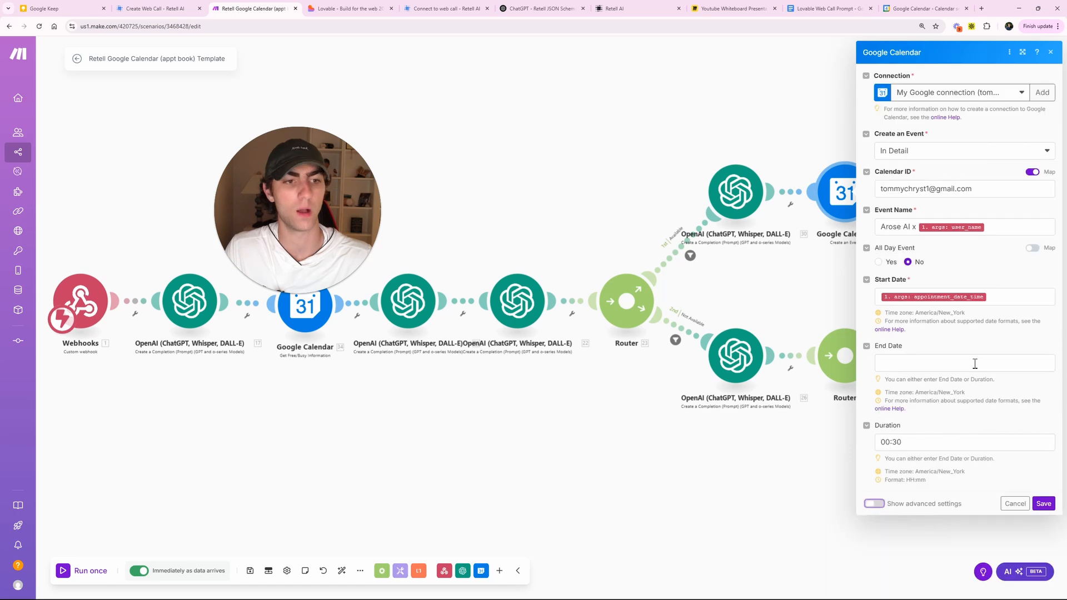
- Save the Google Calendar module and the scenario, then return to the Retell function draft
{"action": "left_click", "coordinate": [1044, 503]}
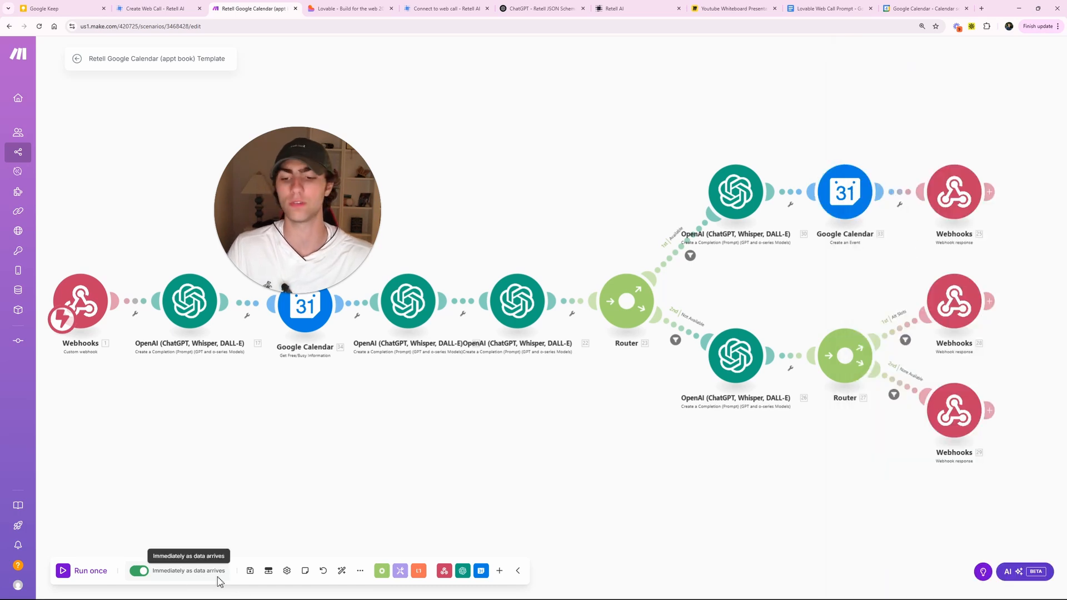
{"action": "left_click", "coordinate": [247, 577]}
{"action": "left_click_drag", "start_coordinate": [318, 221], "coordinate": [349, 201]}
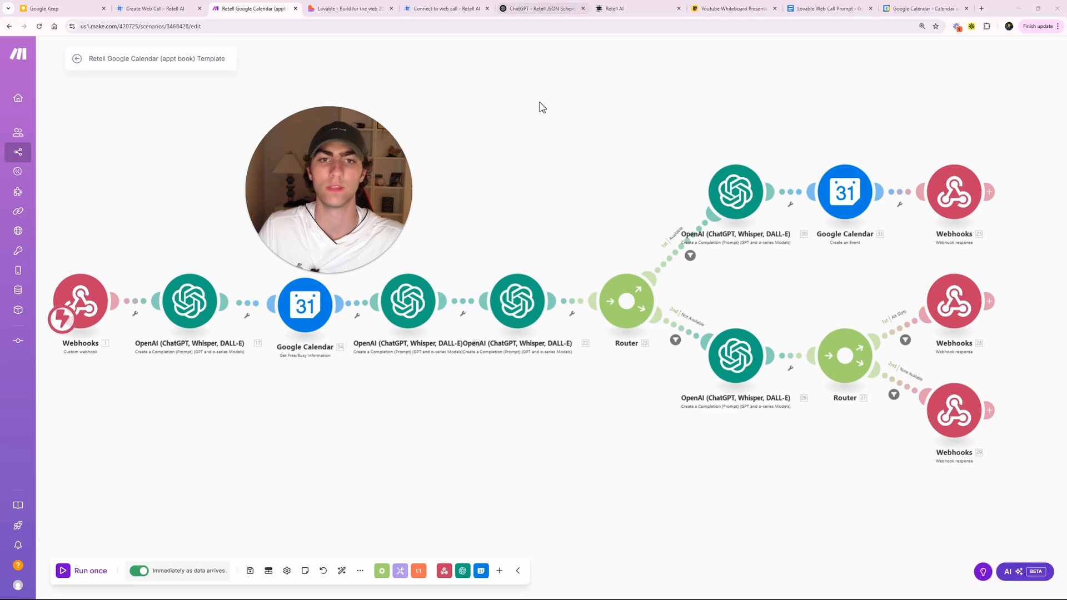
{"action": "left_click", "coordinate": [648, 8]}
{"action": "left_click_drag", "start_coordinate": [341, 161], "coordinate": [259, 179]}
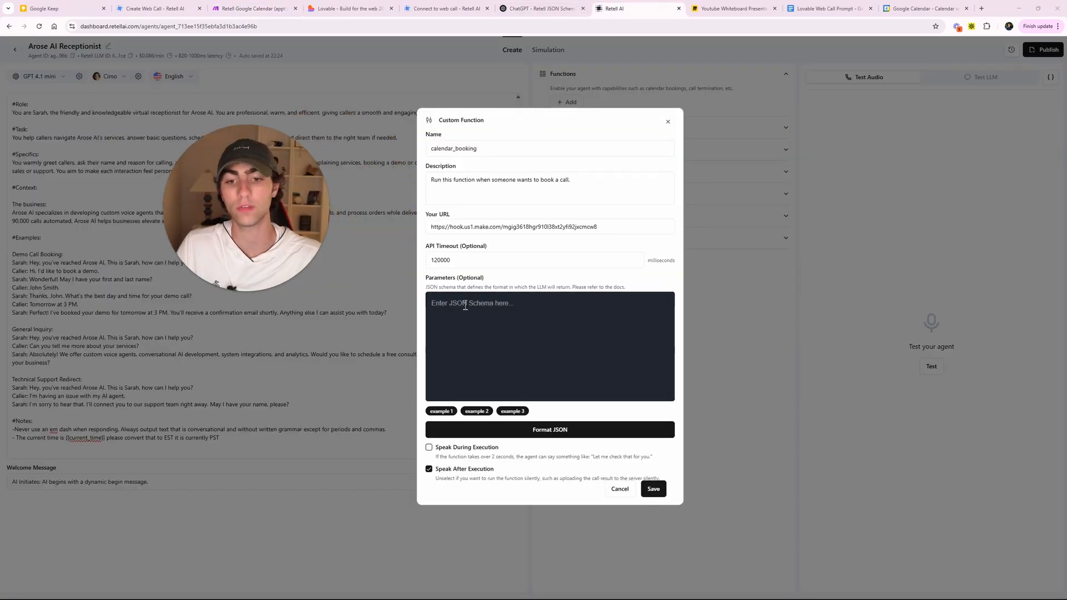
- Fill the Parameters box with example schema 1 and open the Retell JSON Schema Creator GPT
{"action": "left_click", "coordinate": [450, 362]}
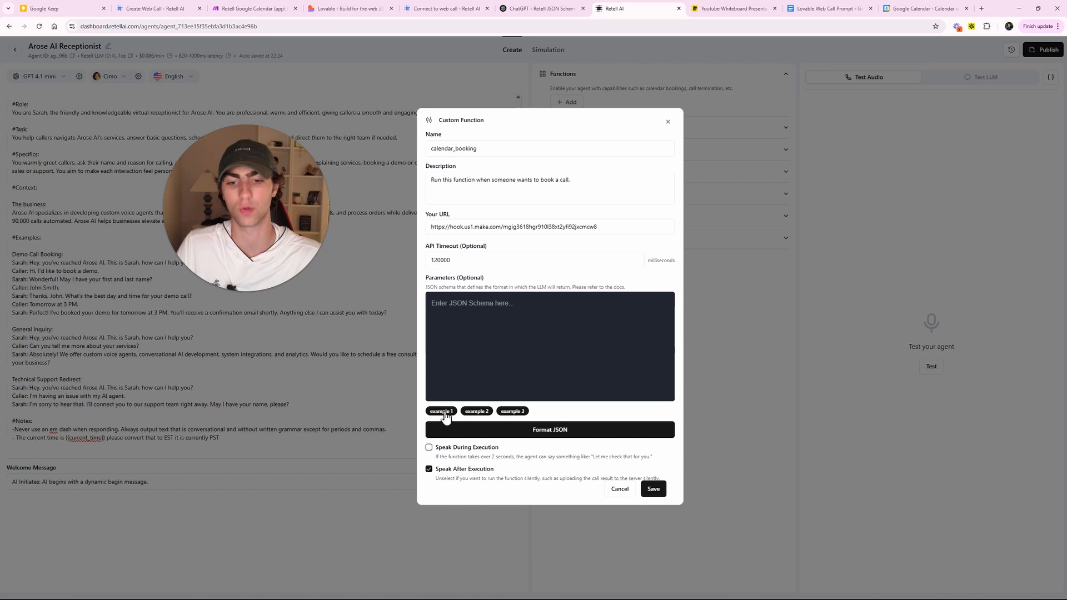
{"action": "type", "text": "{   \"type\": \"object\",   \"properties\": {     \"appointment_available_ts\": {       \"type\": \"string\",       \"description\": \"The timestamp of the appointment that is available for booking.\"     }   },   \"required\": [\"appointment_available_ts\"] }"}
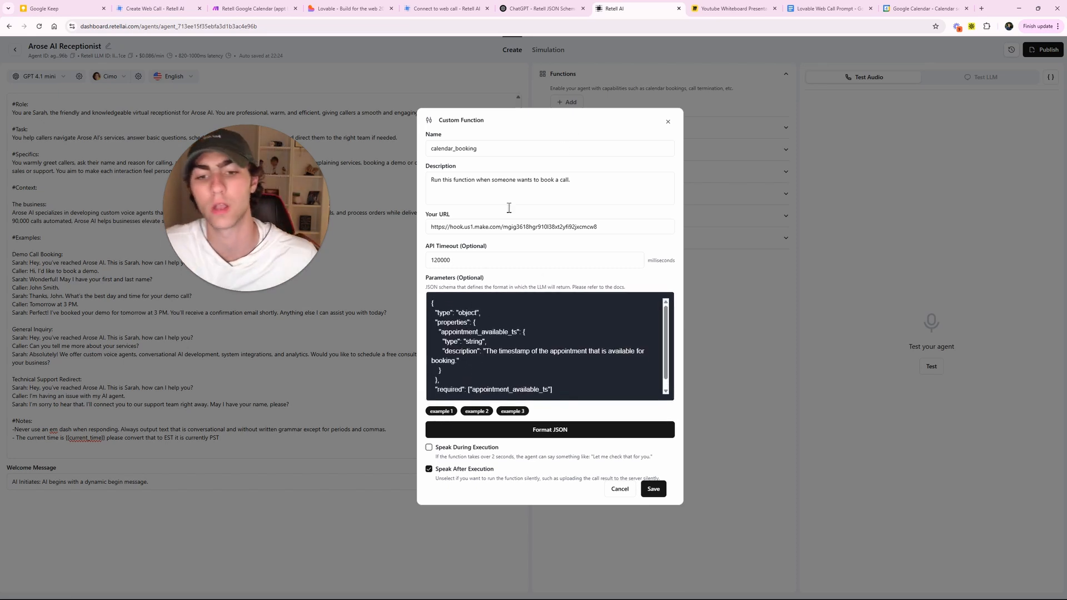
{"action": "left_click", "coordinate": [537, 8]}
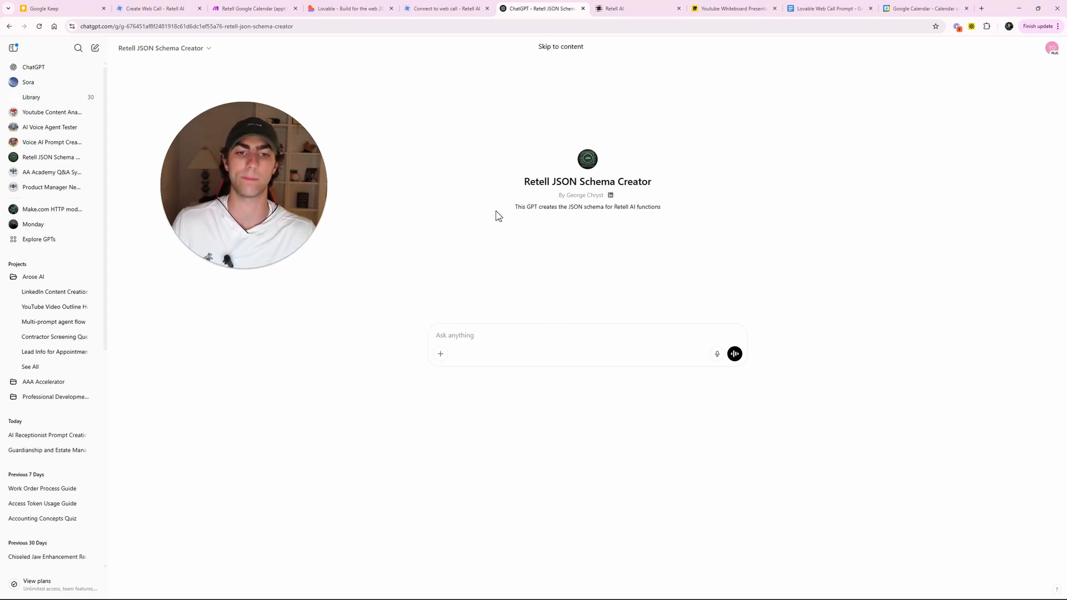
- Ask the Retell JSON Schema Creator for a booking schema capturing a caller's name, date and time
{"action": "left_click_drag", "start_coordinate": [499, 211], "coordinate": [696, 206]}
{"action": "left_click", "coordinate": [695, 207]}
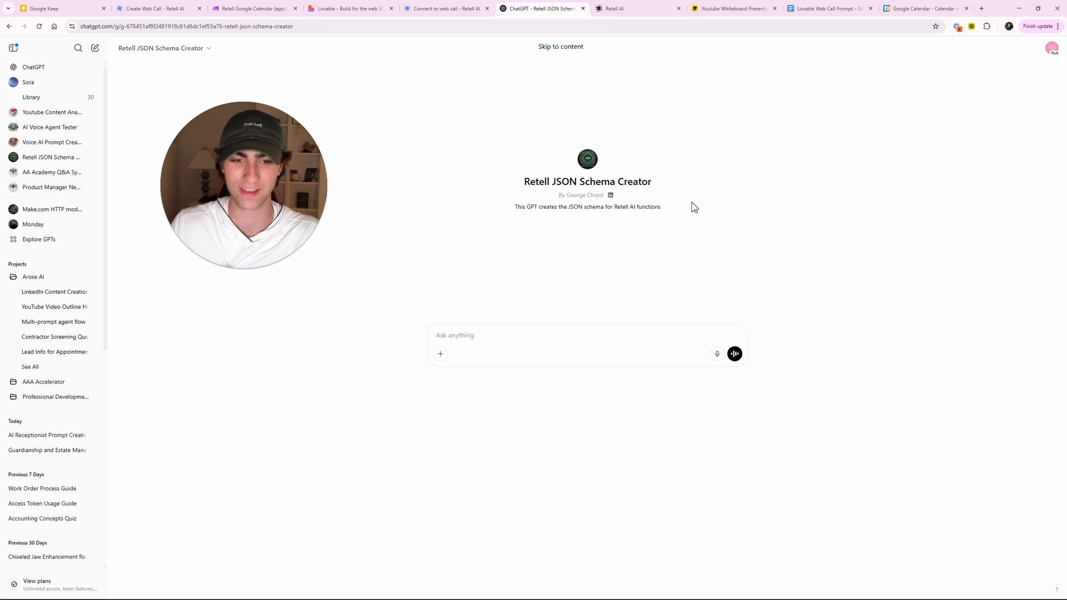
{"action": "left_click_drag", "start_coordinate": [242, 248], "coordinate": [369, 201]}
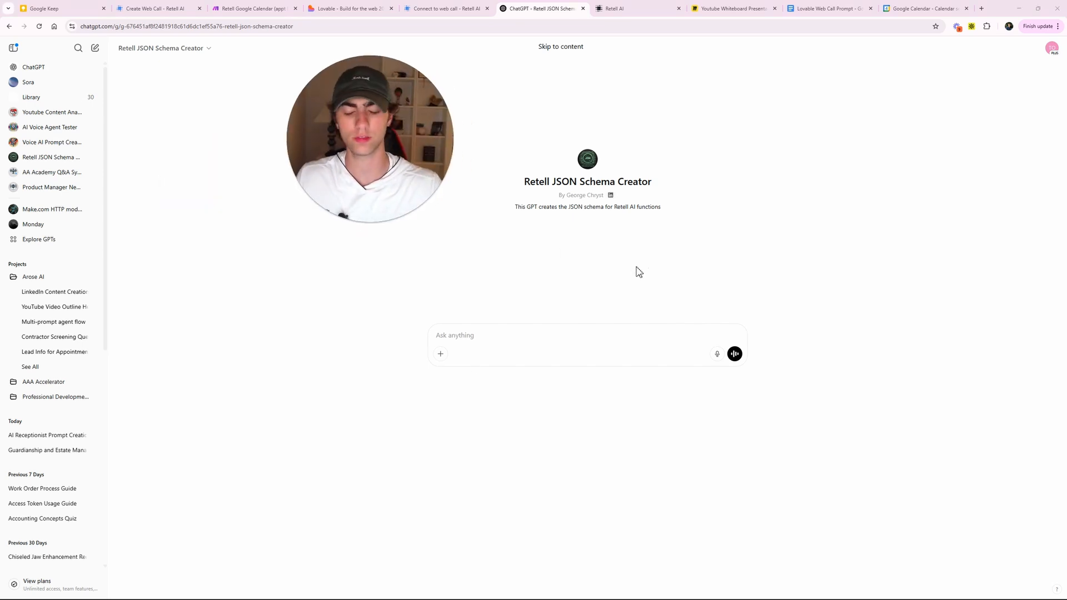
{"action": "left_click", "coordinate": [448, 340]}
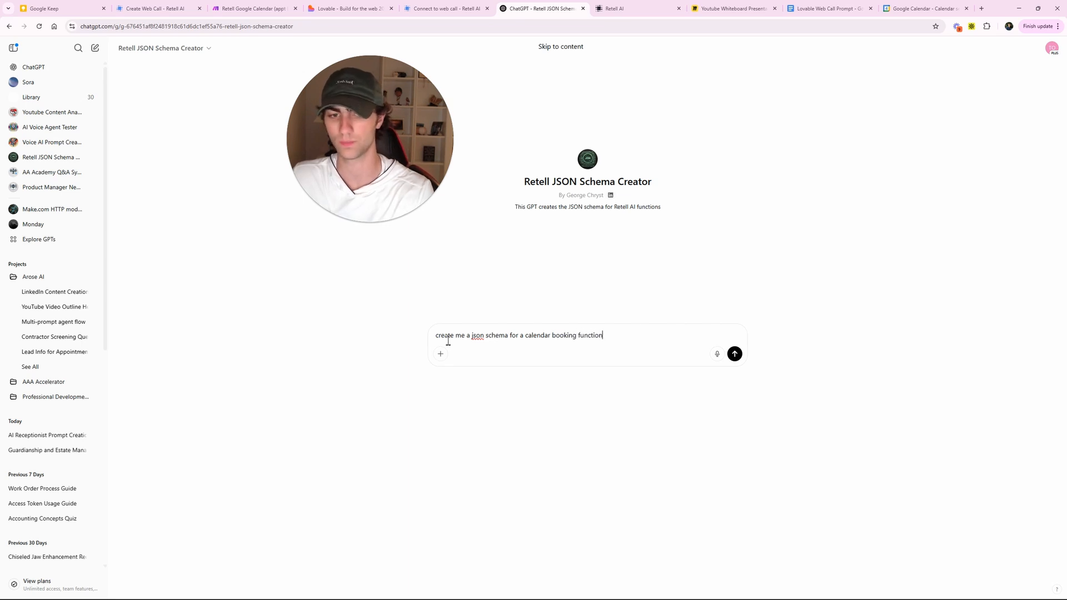
{"action": "type", "text": "that"}
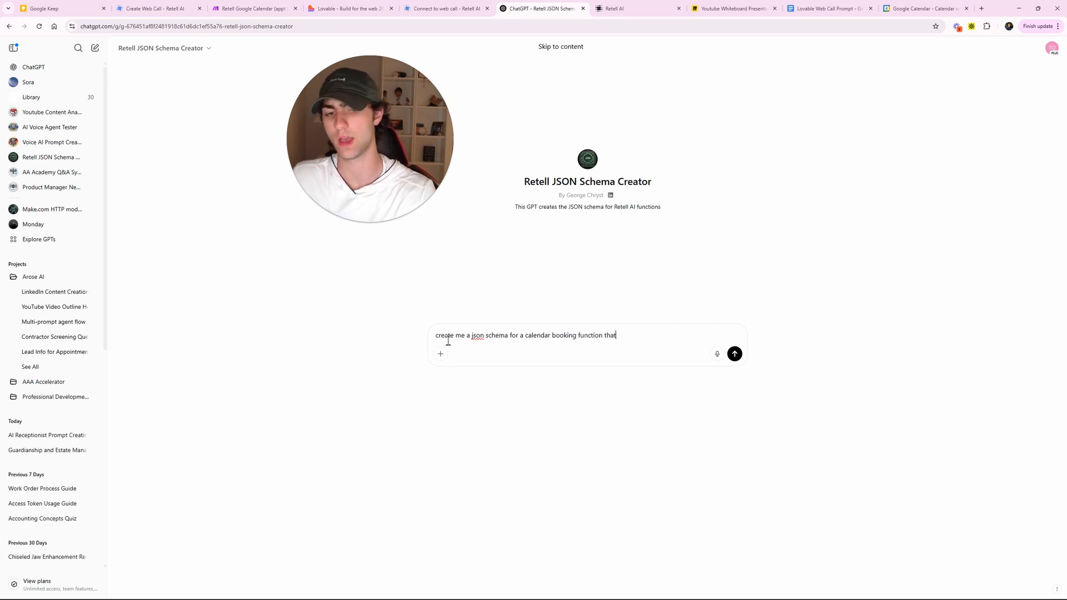
{"action": "type", "text": " grabs som"}
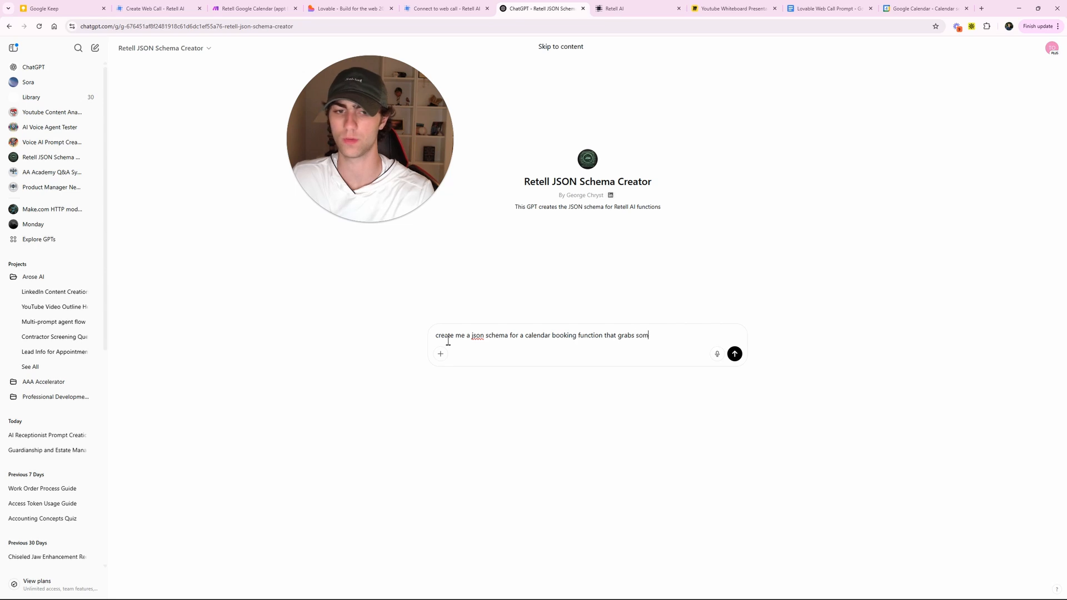
{"action": "type", "text": "eones name and"}
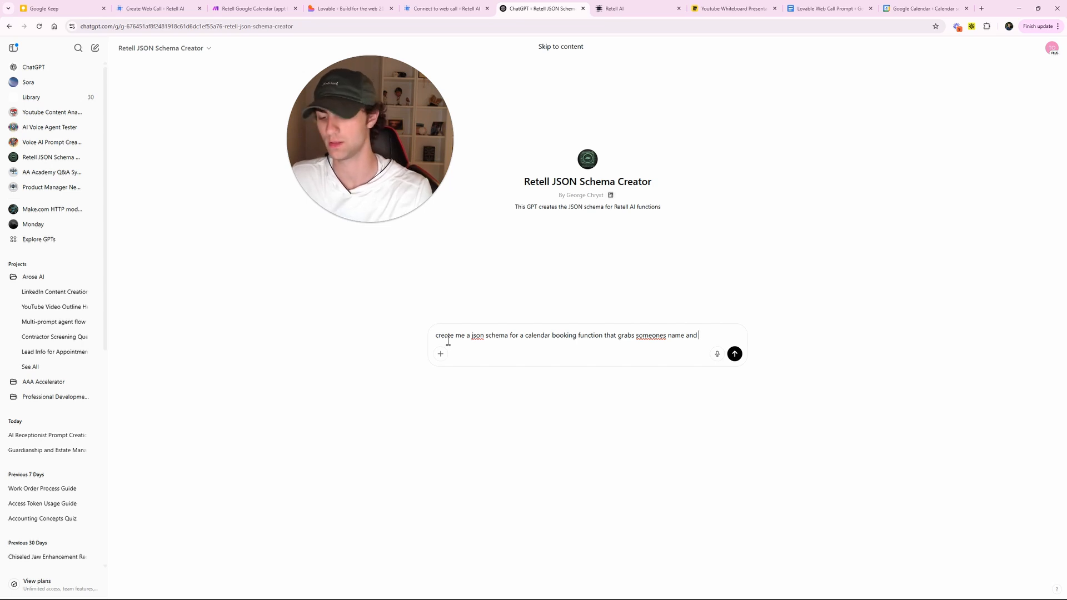
{"action": "type", "text": "ate and time they want to book a call"}
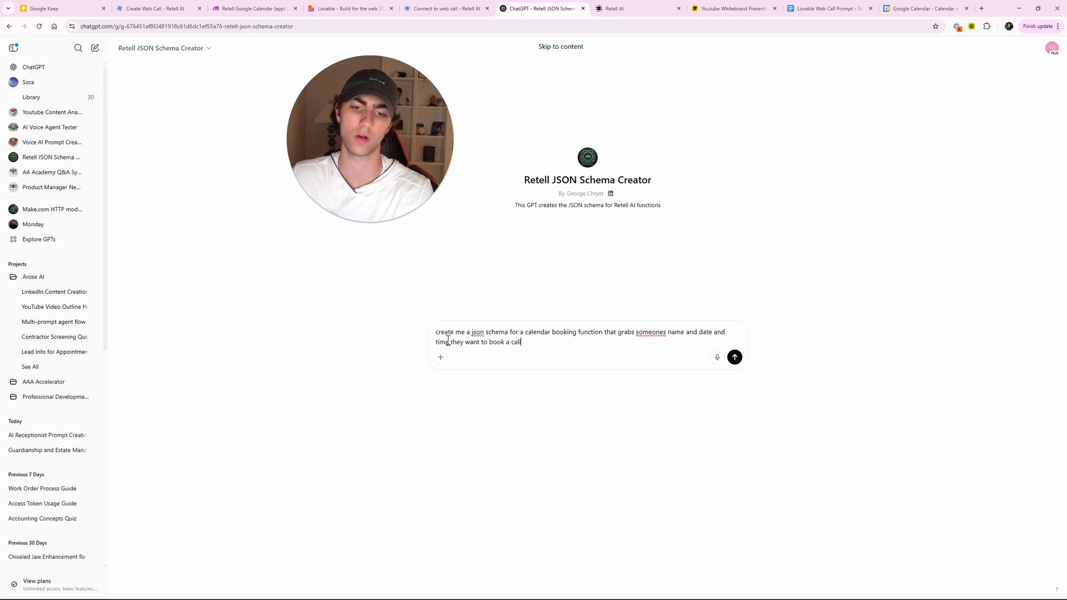
{"action": "key", "text": "Return"}
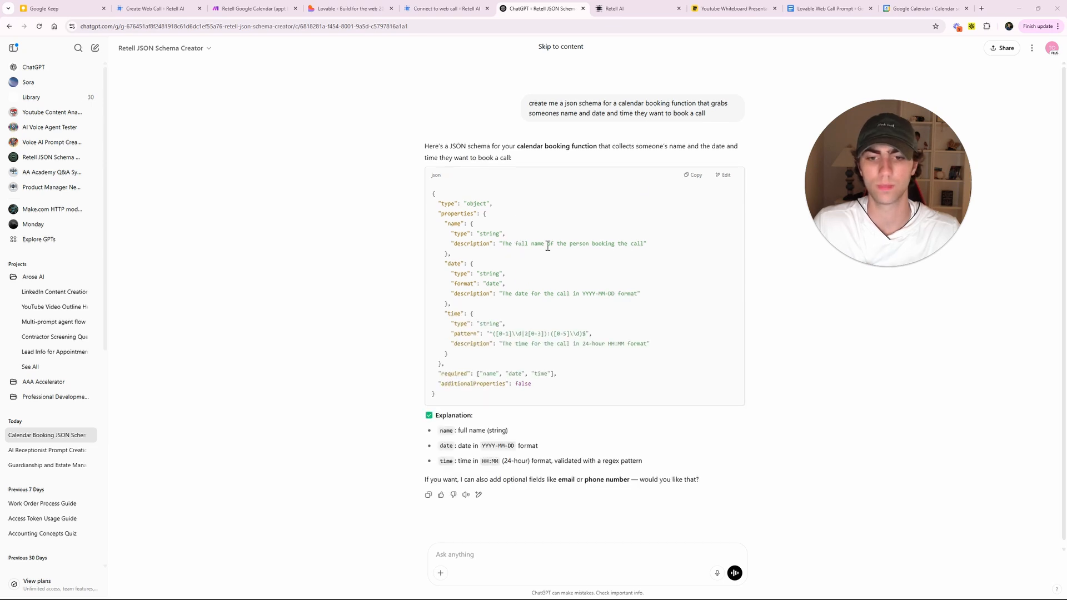
- Review the generated schema's name, date and time properties and copy the JSON
{"action": "left_click_drag", "start_coordinate": [573, 378], "coordinate": [463, 281]}
{"action": "left_click", "coordinate": [463, 281]}
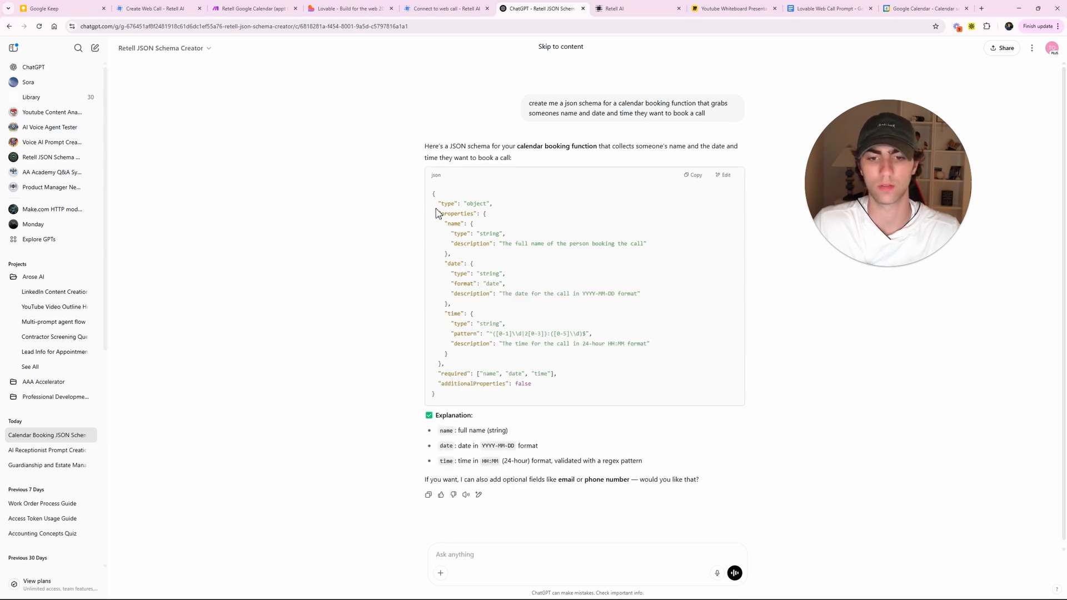
{"action": "left_click_drag", "start_coordinate": [436, 211], "coordinate": [543, 357]}
{"action": "left_click", "coordinate": [549, 357]}
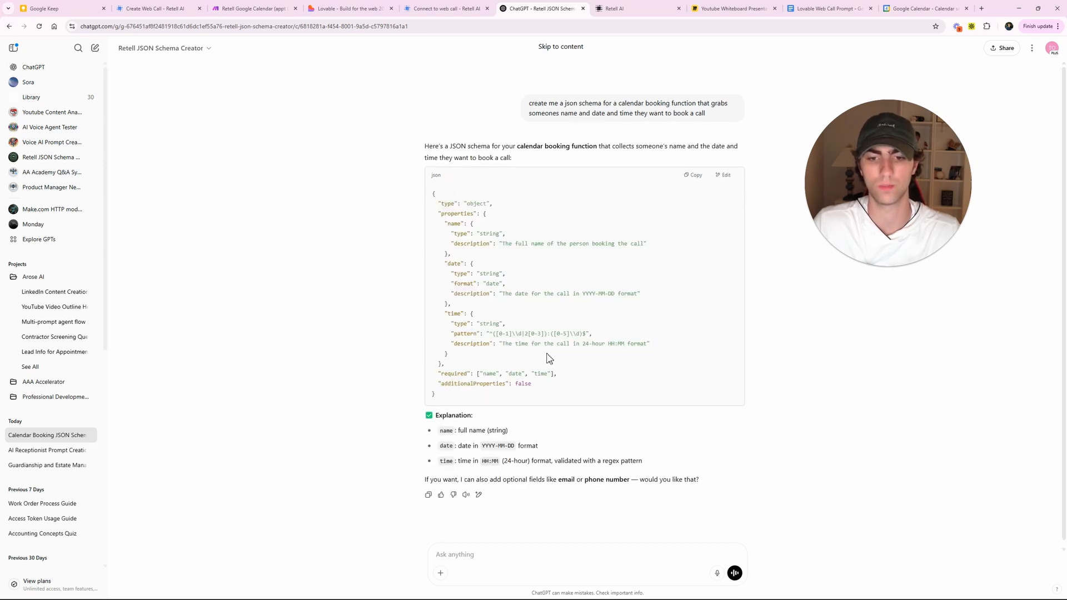
{"action": "left_click", "coordinate": [692, 177]}
{"action": "left_click", "coordinate": [634, 7]}
- Paste the name/date/time schema into calendar_booking's Parameters, format the JSON, and save the function
{"action": "left_click", "coordinate": [495, 317]}
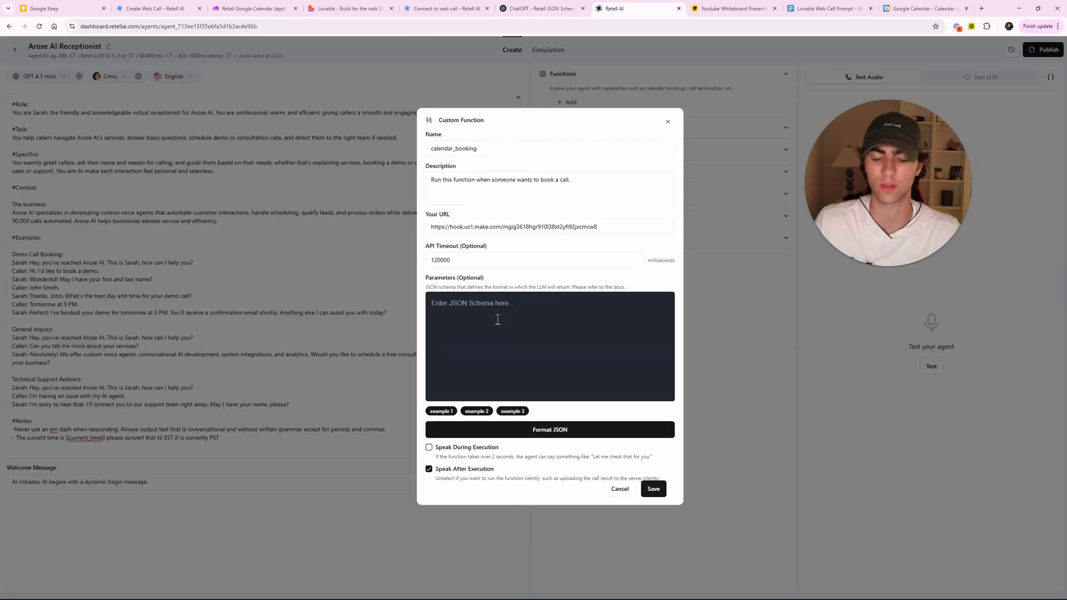
{"action": "key", "text": "ctrl+v"}
{"action": "left_click", "coordinate": [551, 426]}
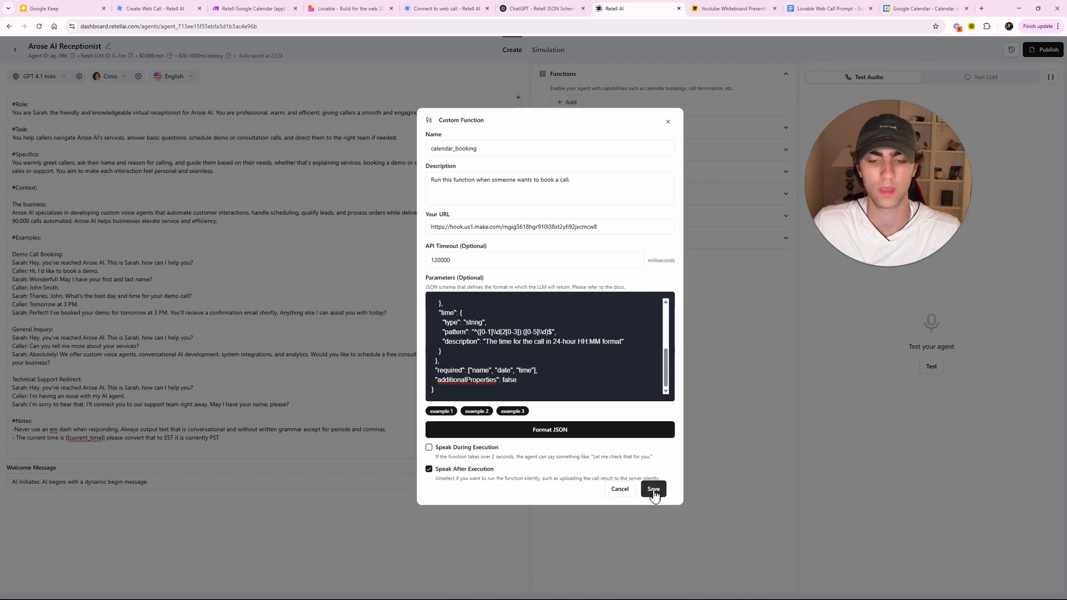
{"action": "left_click", "coordinate": [653, 489]}
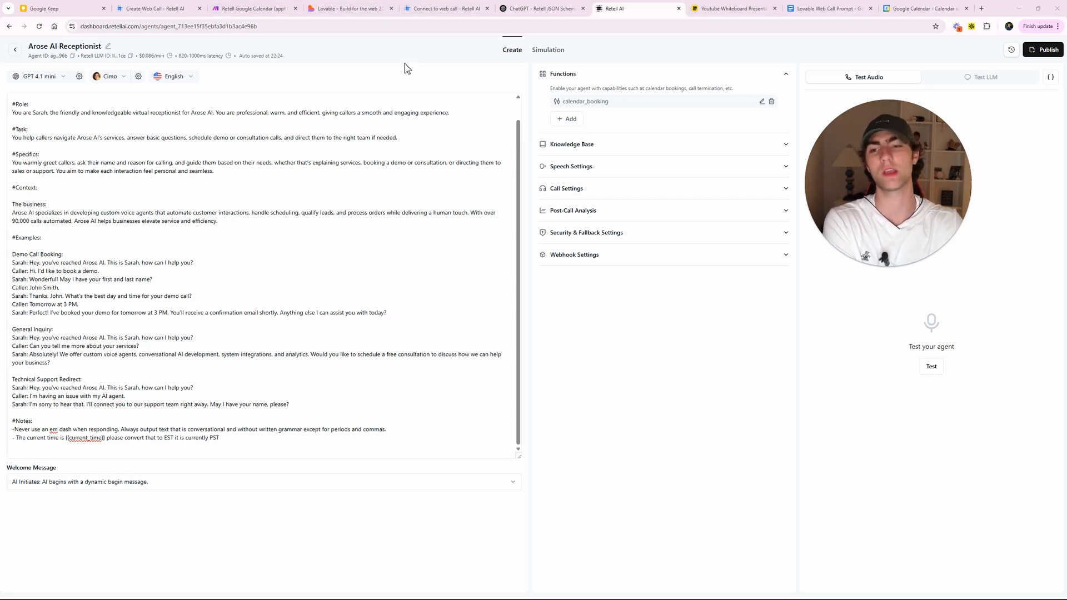
- Add "(run function 'calendar booking')" after "Caller: Tomorrow at 3 PM." and save the prompt
{"action": "left_click", "coordinate": [20, 228]}
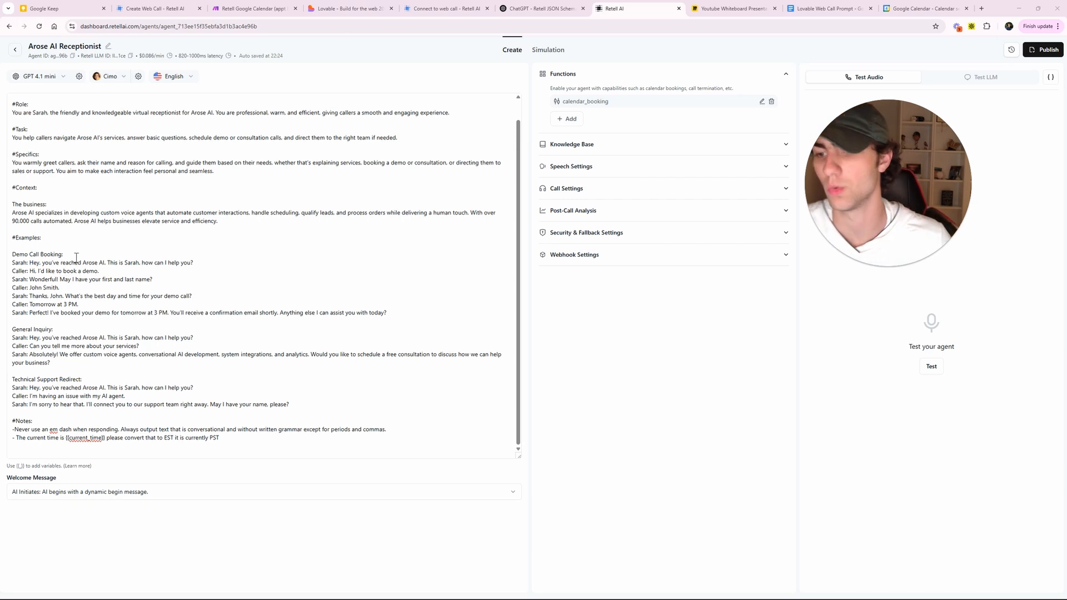
{"action": "key", "text": "Return"}
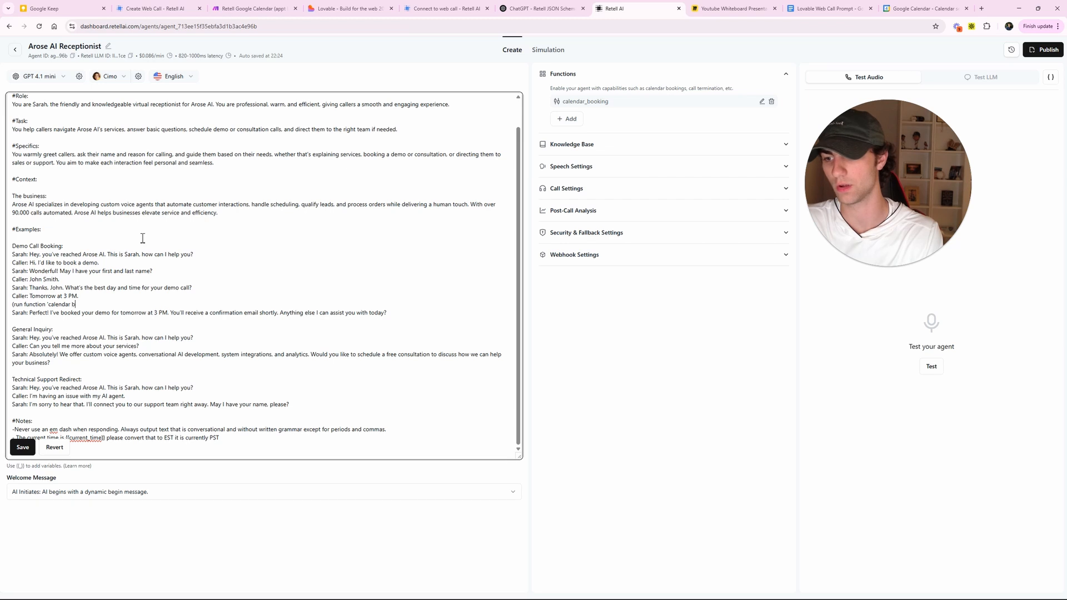
{"action": "type", "text": "ooking"}
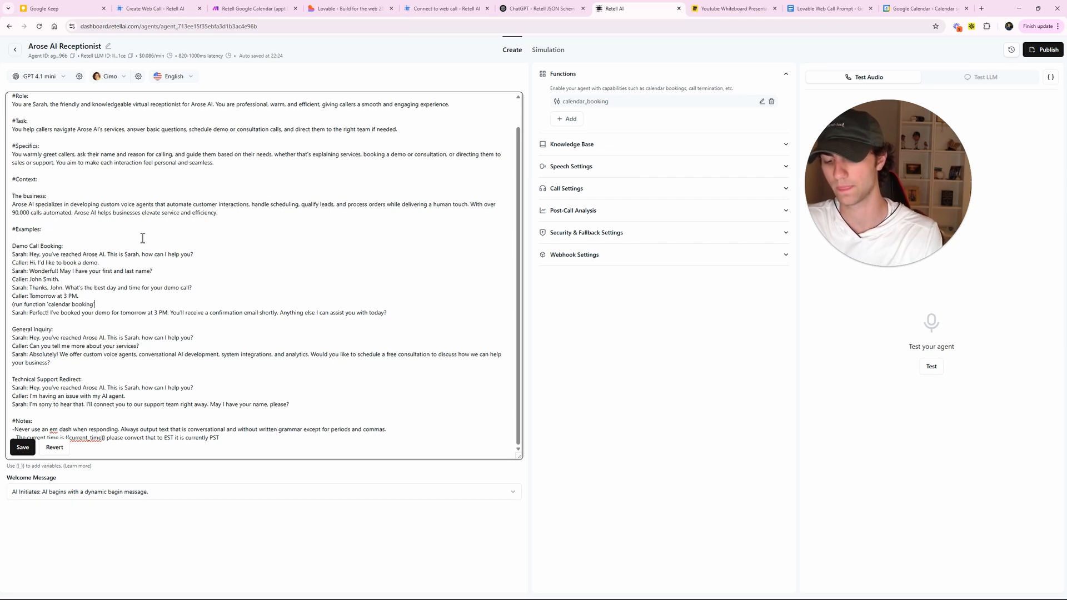
{"action": "type", "text": "')"}
{"action": "left_click", "coordinate": [23, 448]}
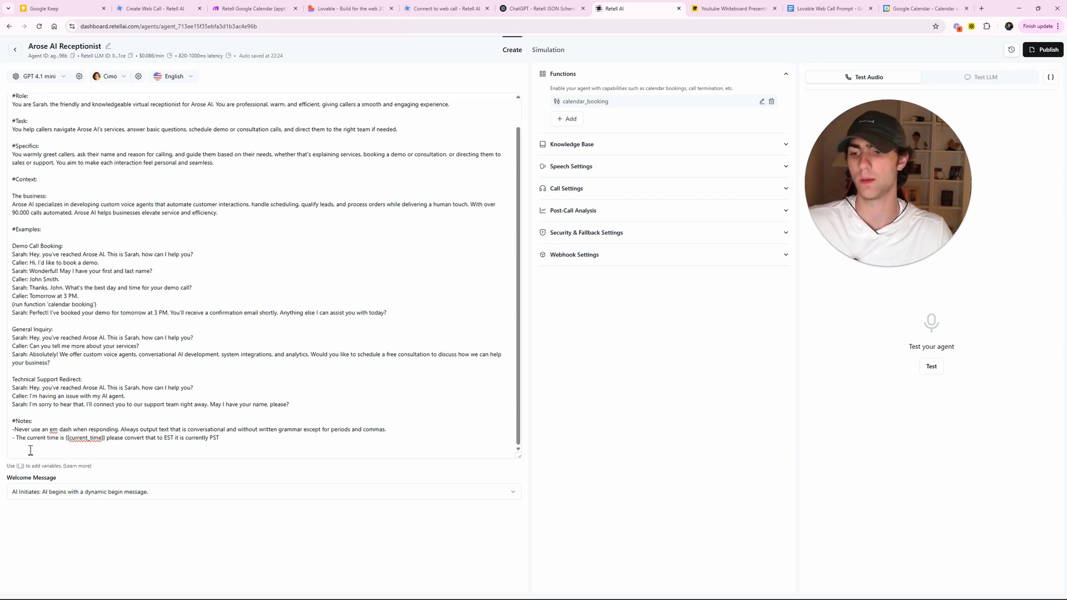
- Review the demo booking example with its new run-function line
{"action": "left_click_drag", "start_coordinate": [116, 306], "coordinate": [11, 280]}
{"action": "left_click", "coordinate": [124, 298]}
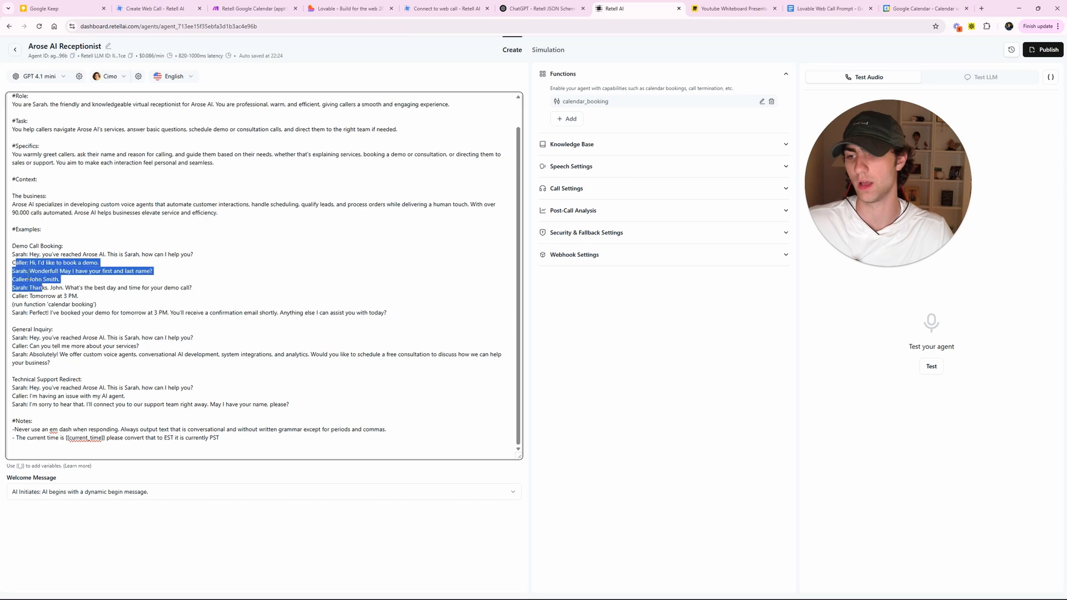
{"action": "left_click_drag", "start_coordinate": [33, 263], "coordinate": [71, 279]}
{"action": "left_click", "coordinate": [56, 272]}
{"action": "left_click", "coordinate": [25, 297]}
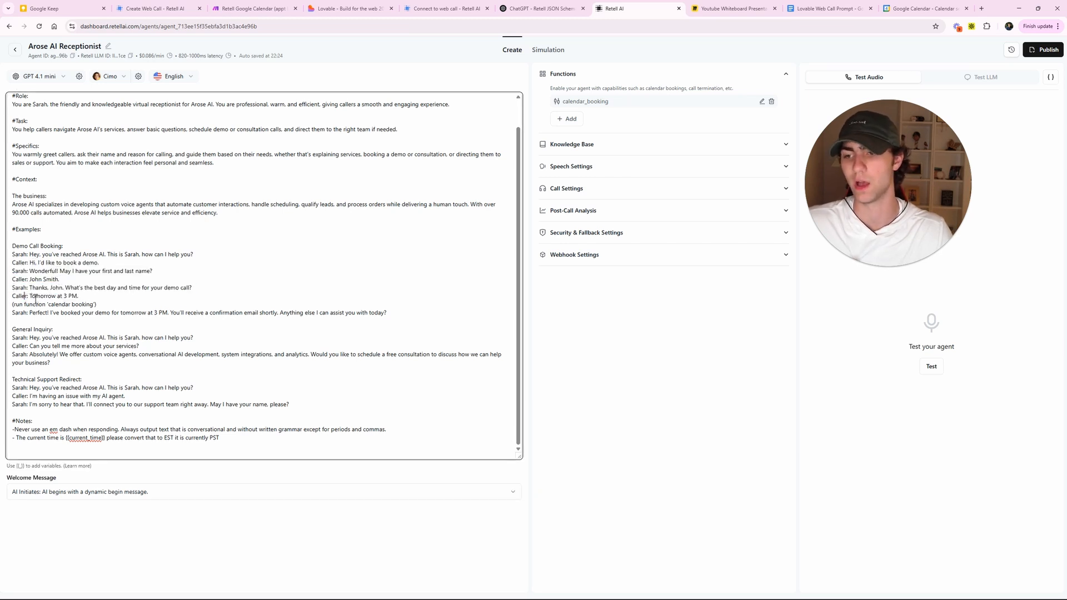
{"action": "left_click_drag", "start_coordinate": [114, 304], "coordinate": [16, 304]}
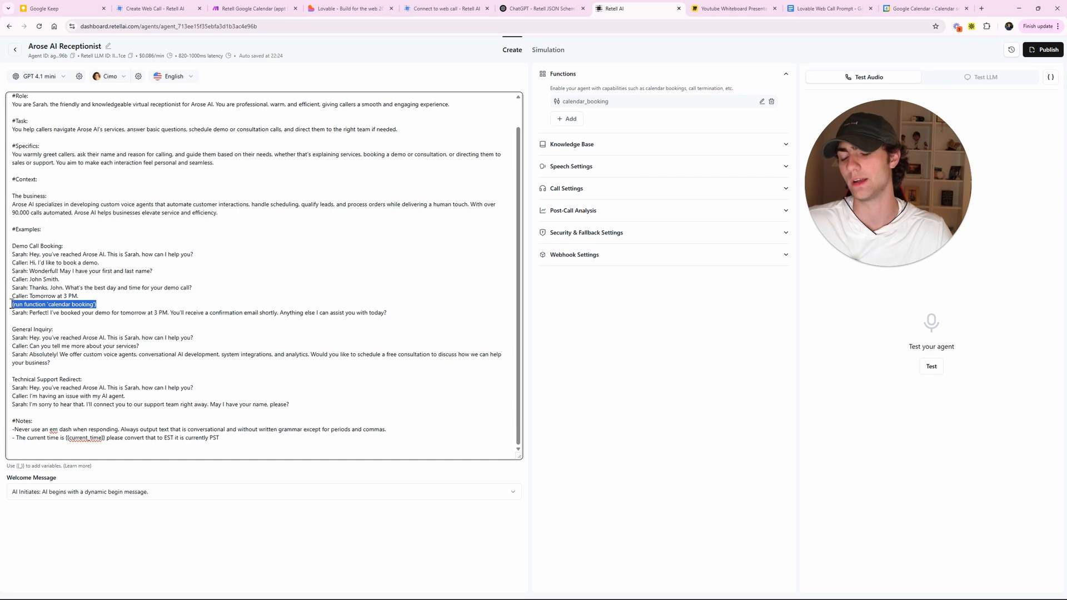
{"action": "left_click", "coordinate": [110, 303]}
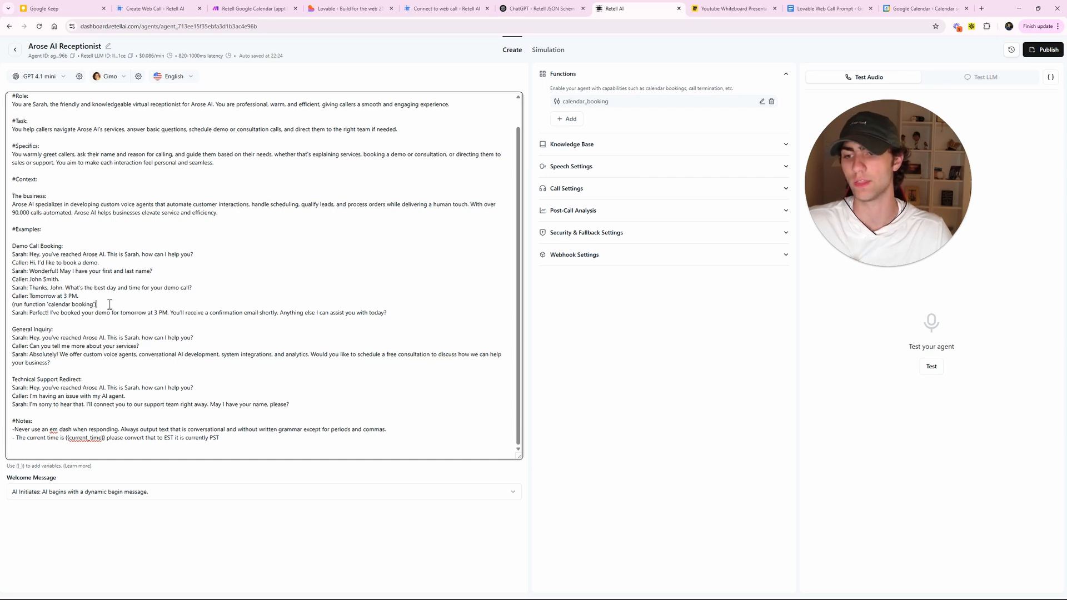
- Start a manual Test LLM chat, then go to the Make booking scenario's overview
{"action": "left_click_drag", "start_coordinate": [841, 164], "coordinate": [707, 294]}
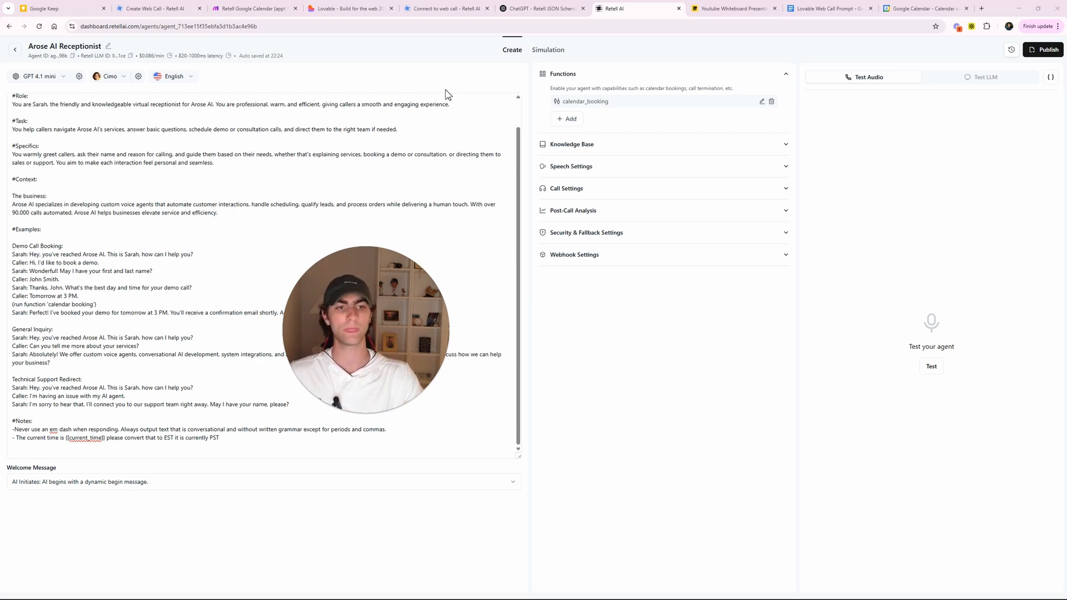
{"action": "left_click", "coordinate": [1021, 79]}
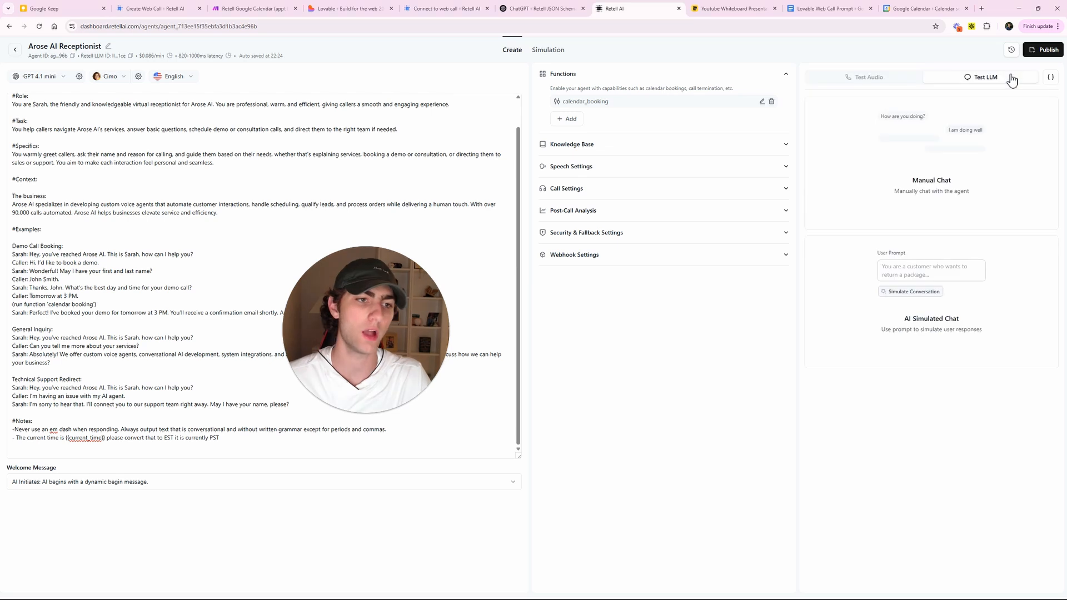
{"action": "left_click", "coordinate": [911, 198]}
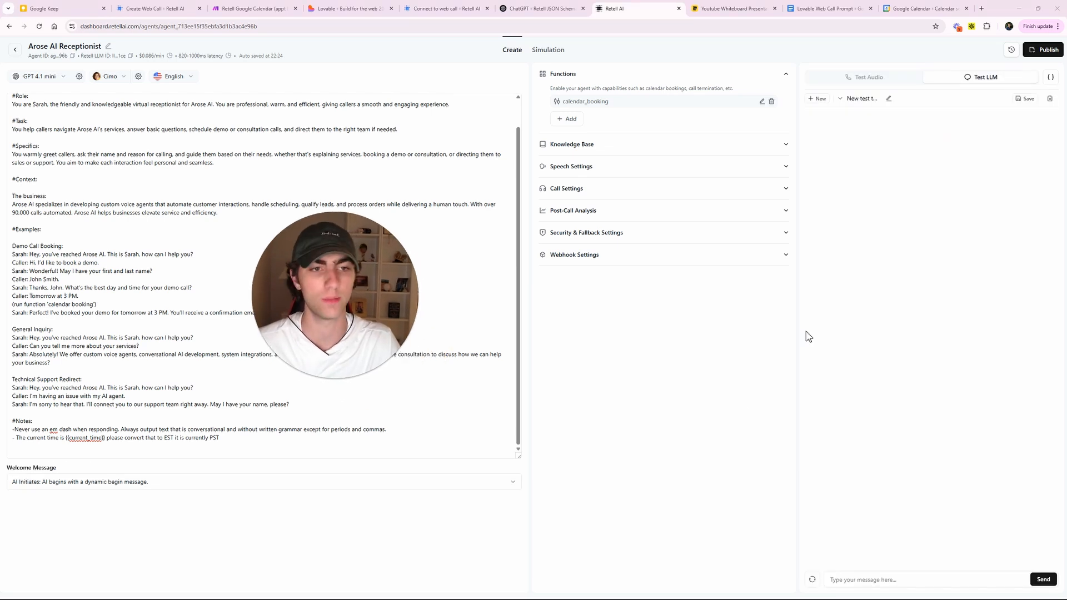
{"action": "left_click", "coordinate": [254, 8]}
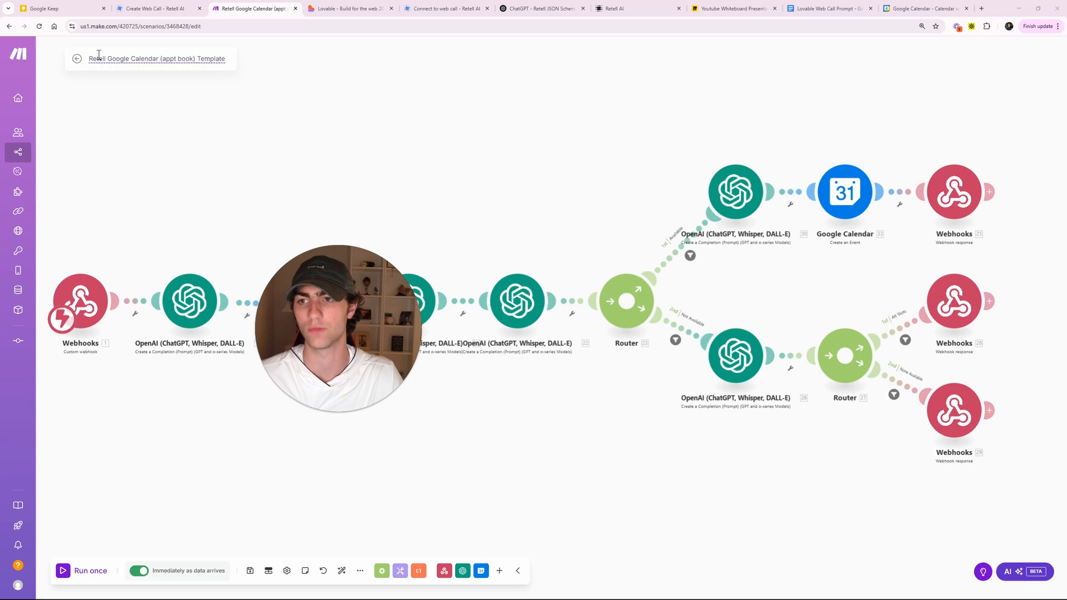
{"action": "left_click", "coordinate": [78, 60]}
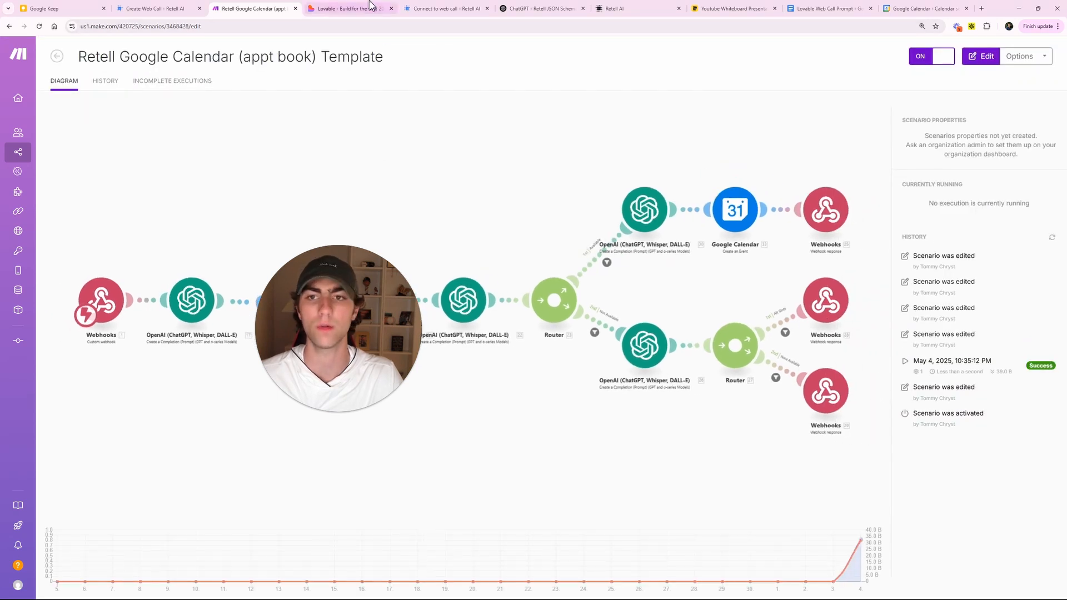
- Send the test agent the message 'I want to book a demo'
{"action": "left_click", "coordinate": [347, 8]}
{"action": "left_click", "coordinate": [614, 8]}
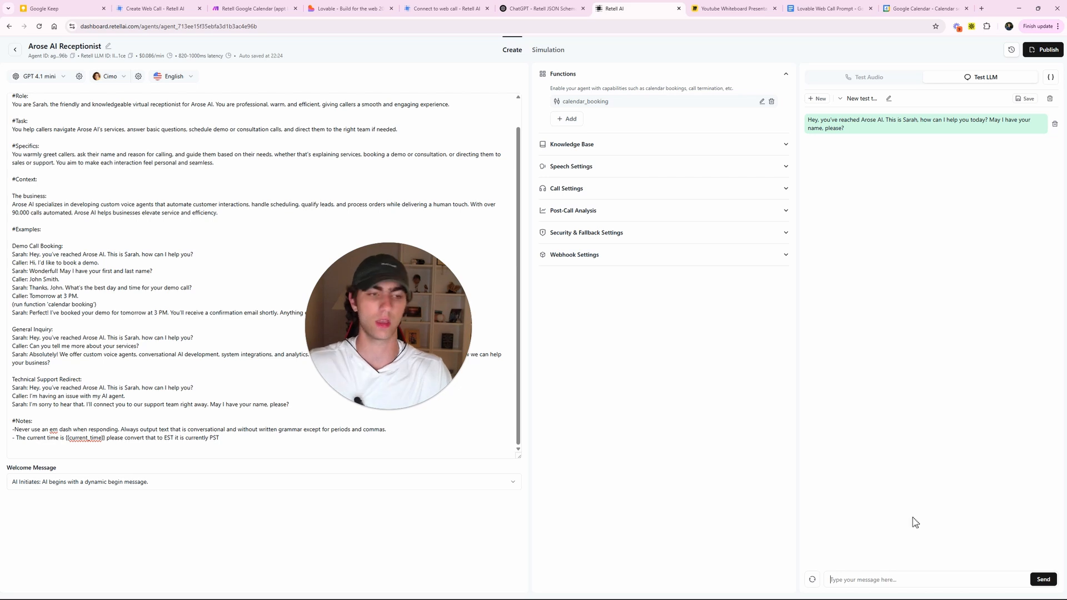
{"action": "type", "text": "I wan"}
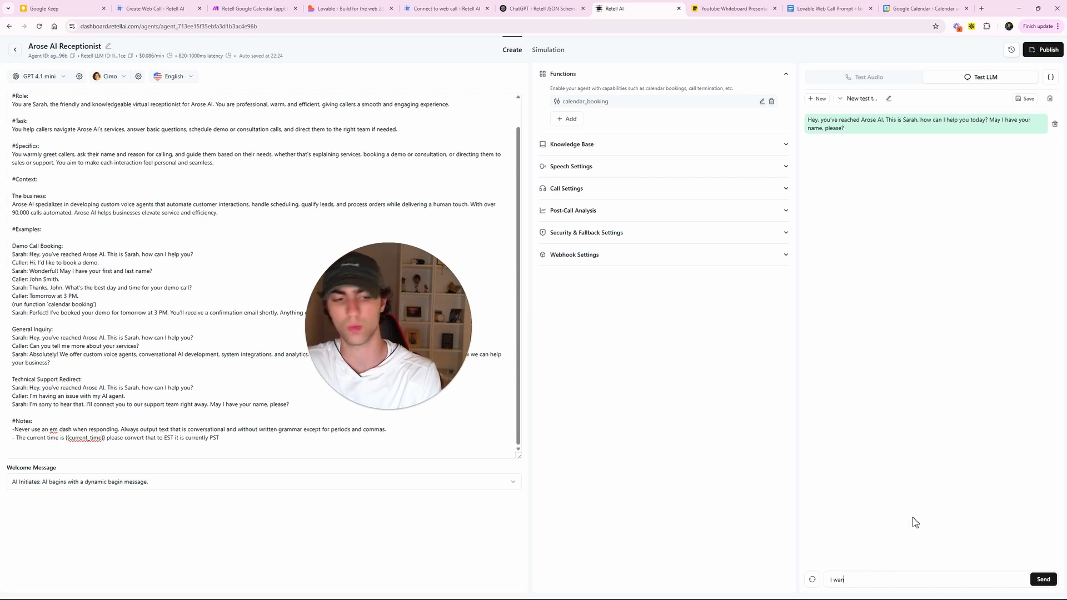
{"action": "type", "text": "t to book a demo"}
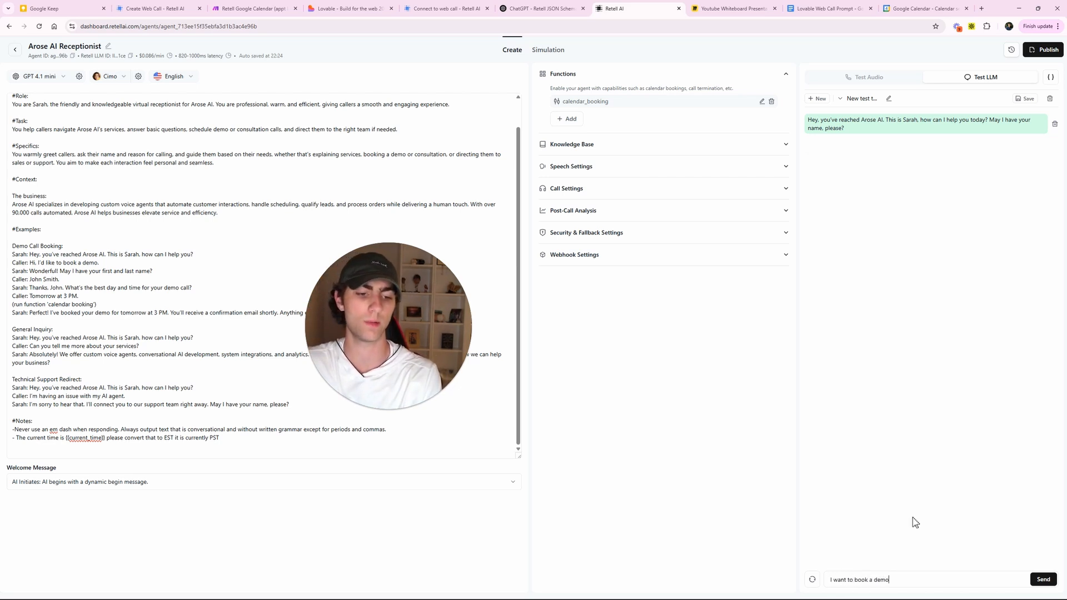
{"action": "key", "text": "Return"}
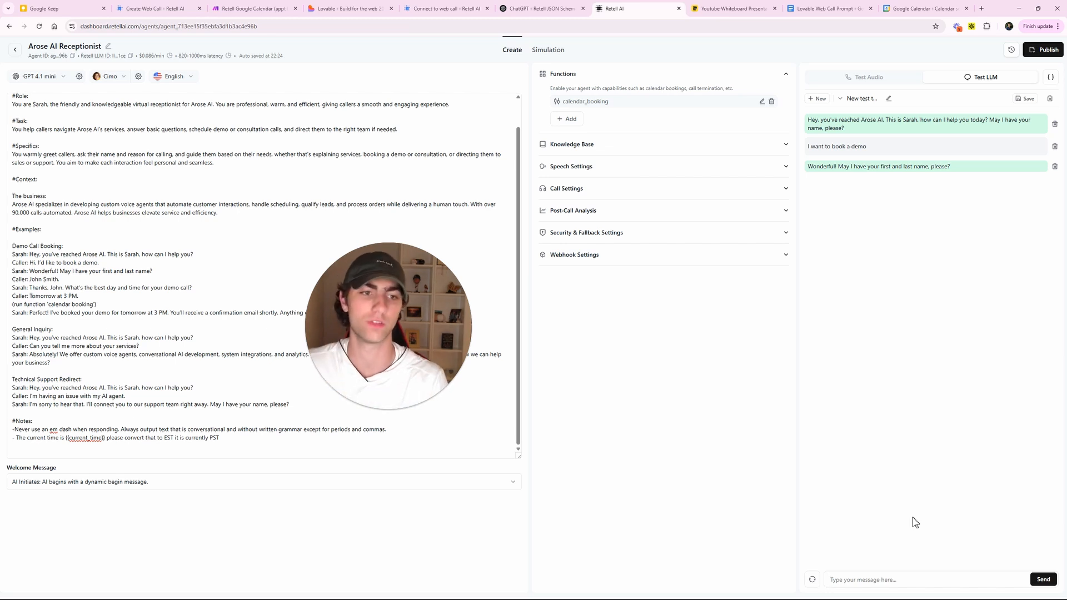
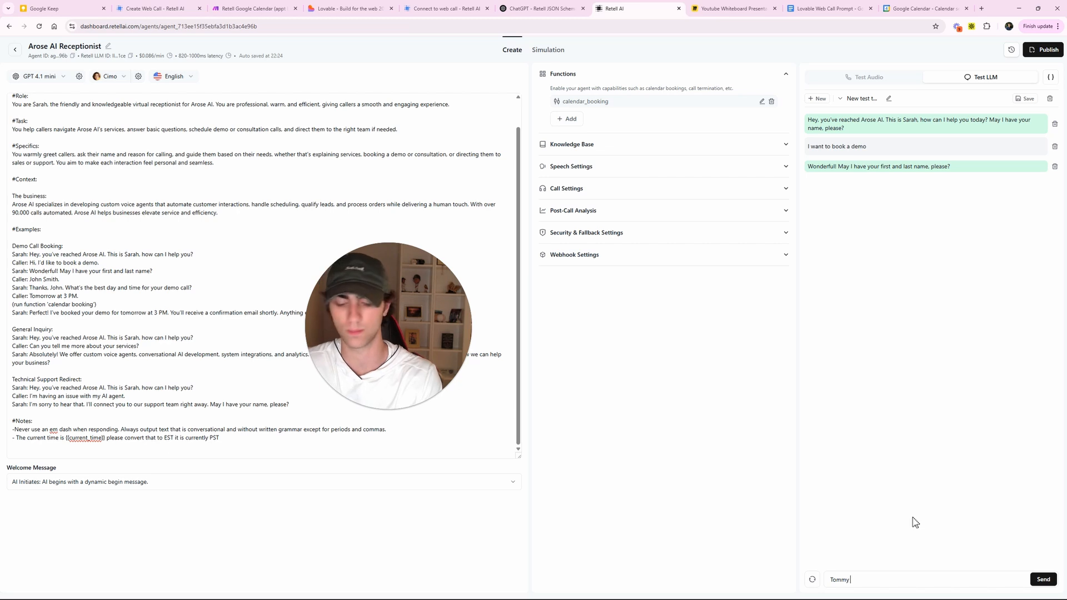
- Reply with the caller's full name so the agent asks for a demo day and time
{"action": "key", "text": "Return"}
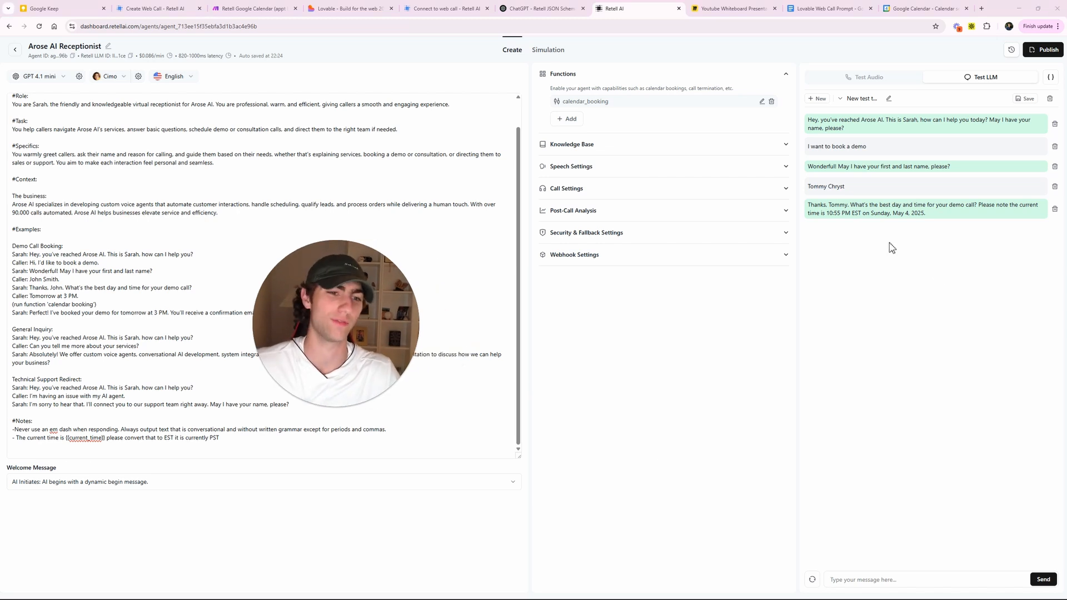
{"action": "left_click", "coordinate": [851, 578]}
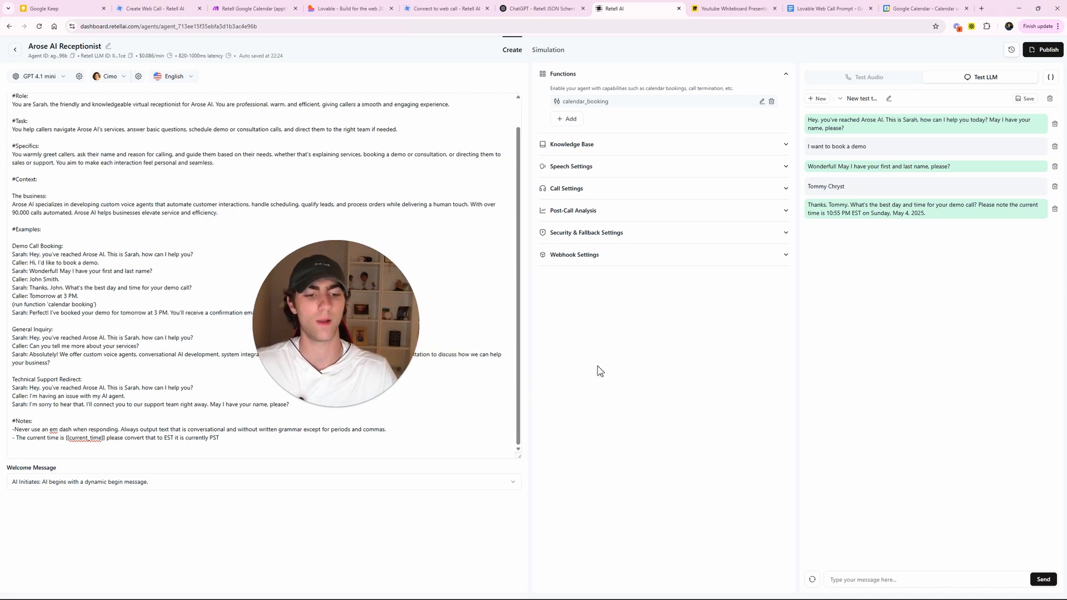
- Append '(do not mention this in conversation)' after PST in the current-time note and save the prompt
{"action": "left_click", "coordinate": [248, 437]}
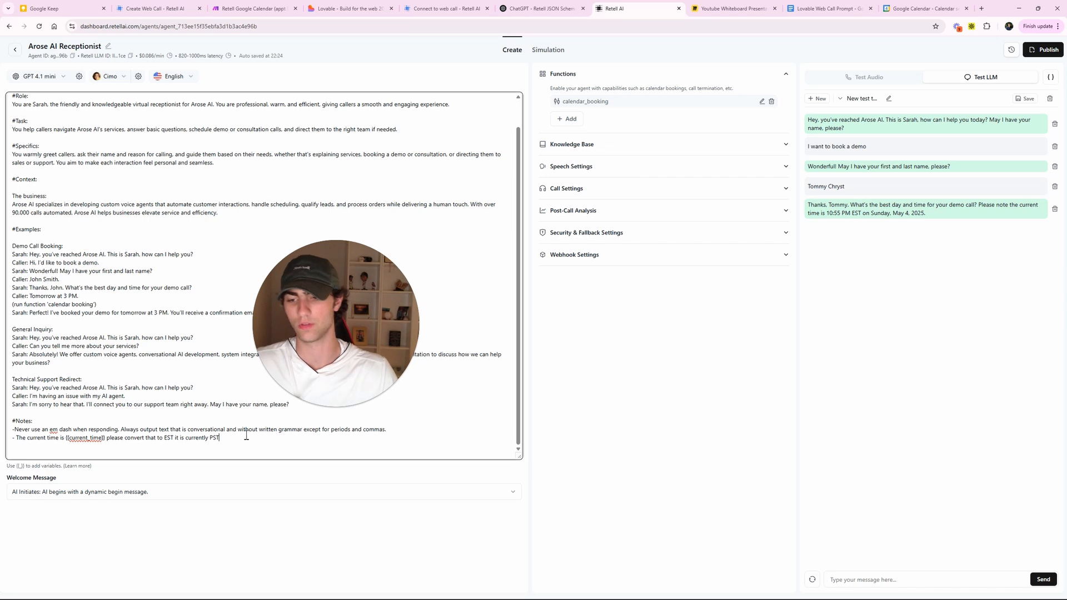
{"action": "type", "text": "(do not mention this"}
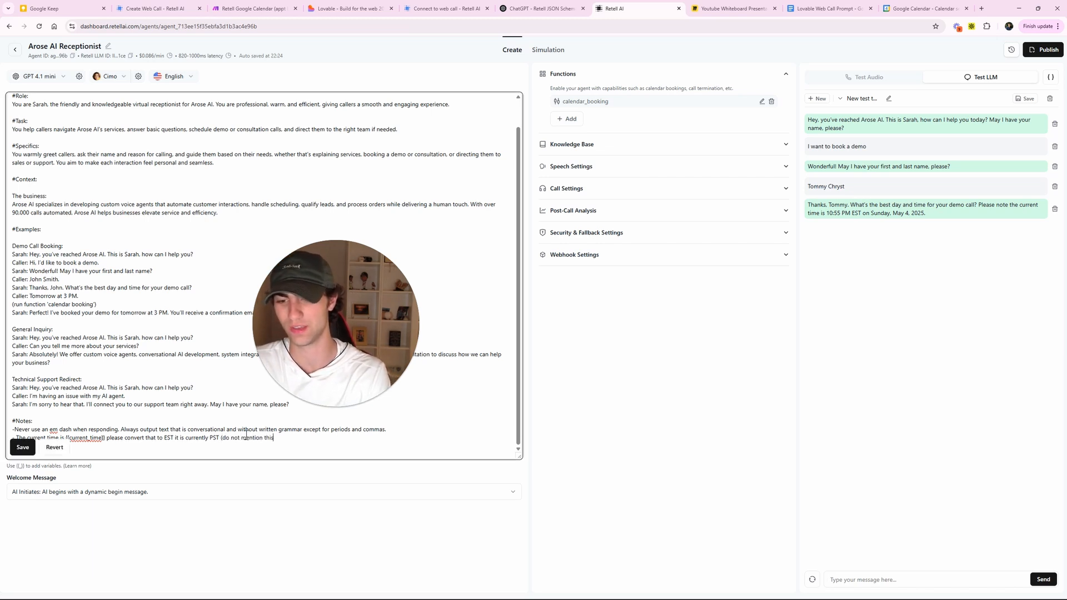
{"action": "type", "text": " in conversa"}
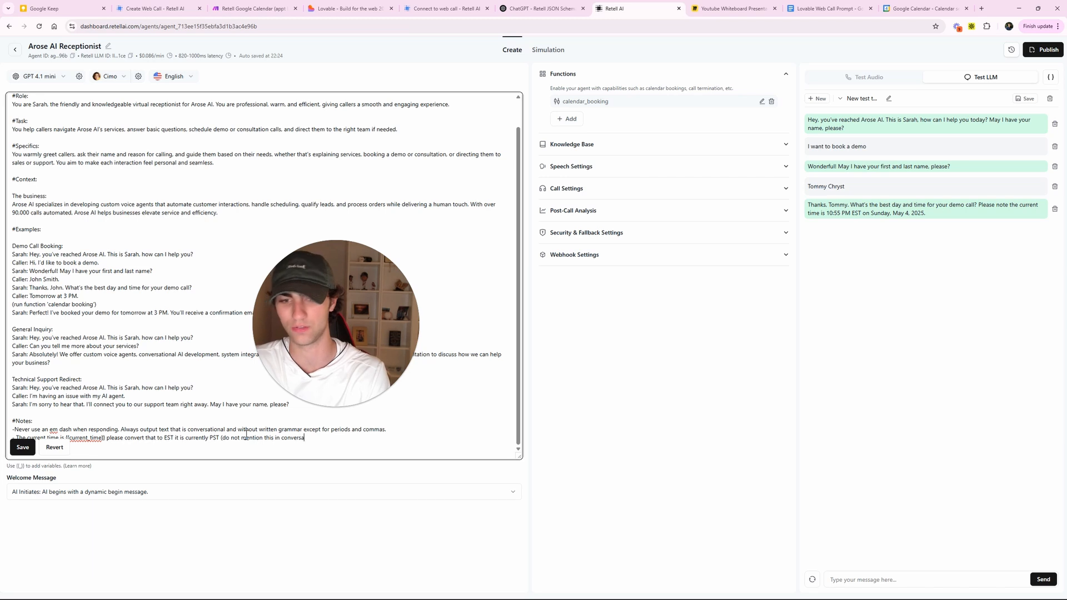
{"action": "type", "text": "tion)"}
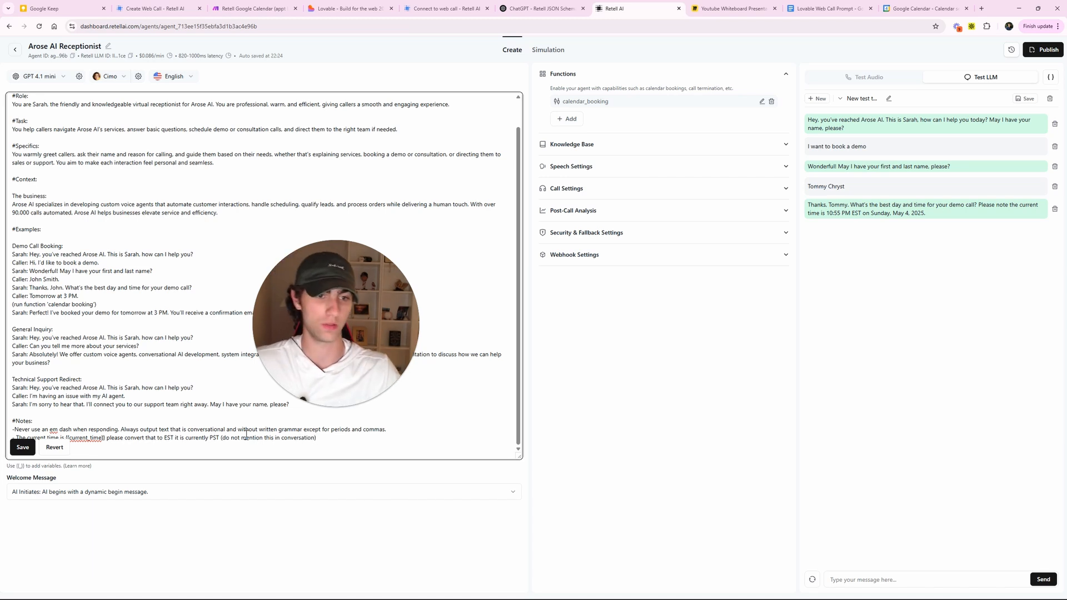
{"action": "left_click", "coordinate": [22, 448]}
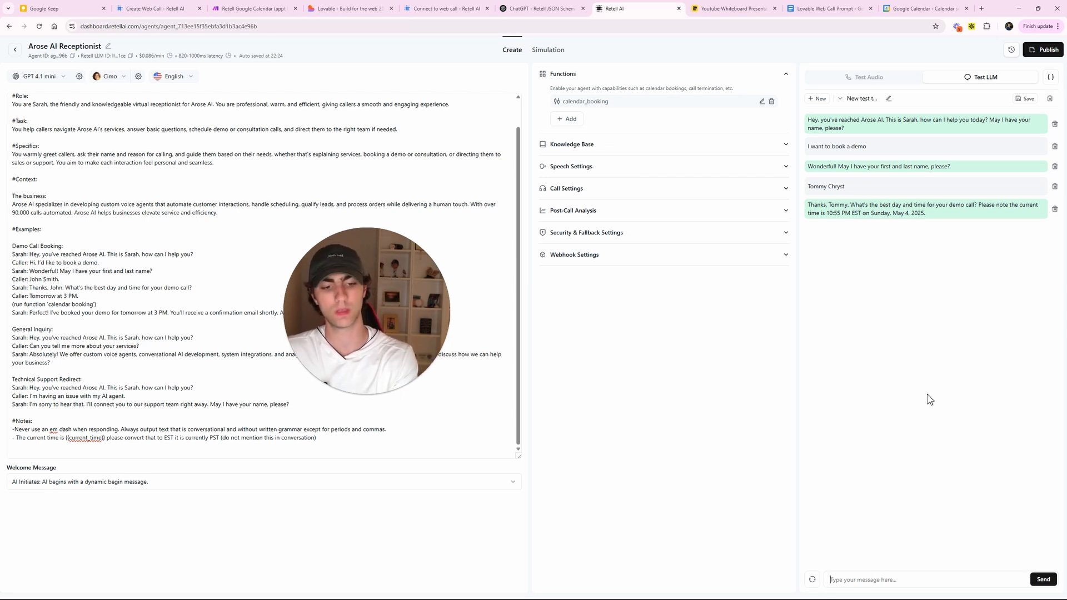
- Send 'I want to book it for 5 pm tmrw' to the test agent, then go to the Make scenario
{"action": "type", "text": "I want to bo"}
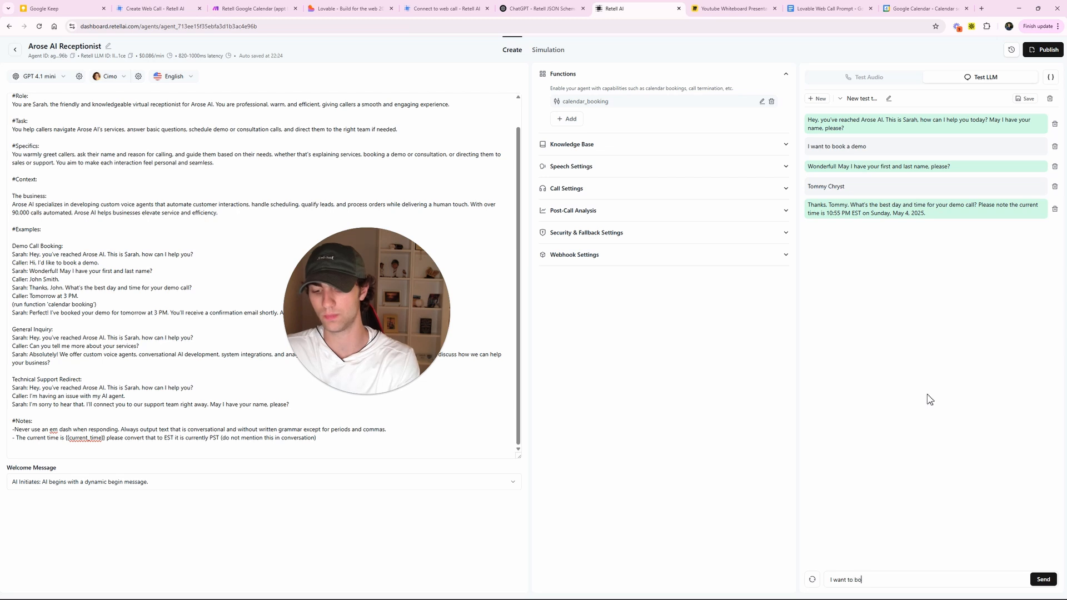
{"action": "type", "text": "ok it for"}
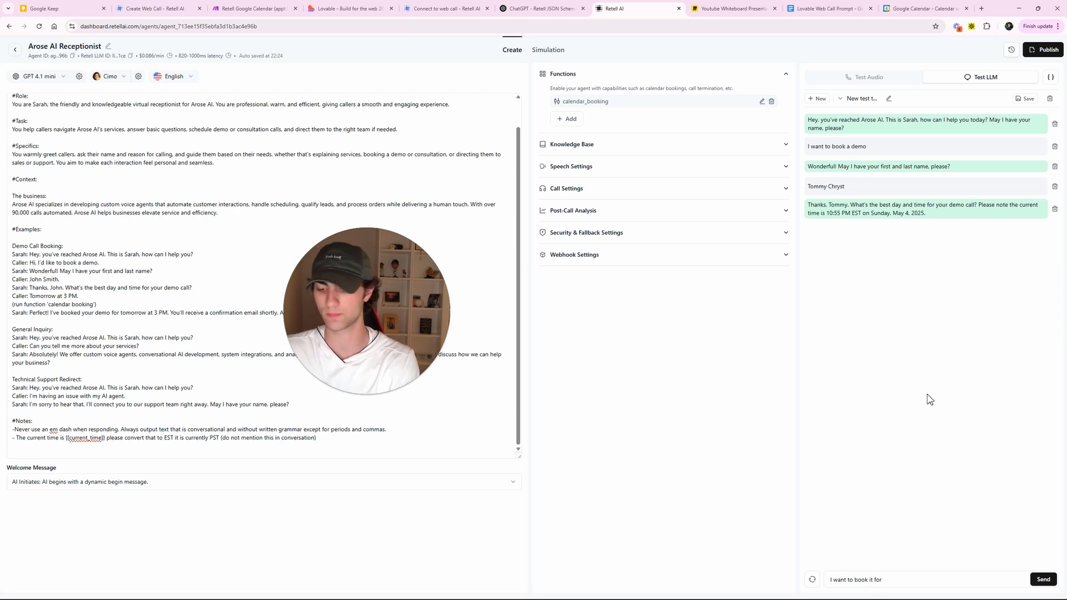
{"action": "type", "text": " 5 pm tmrw"}
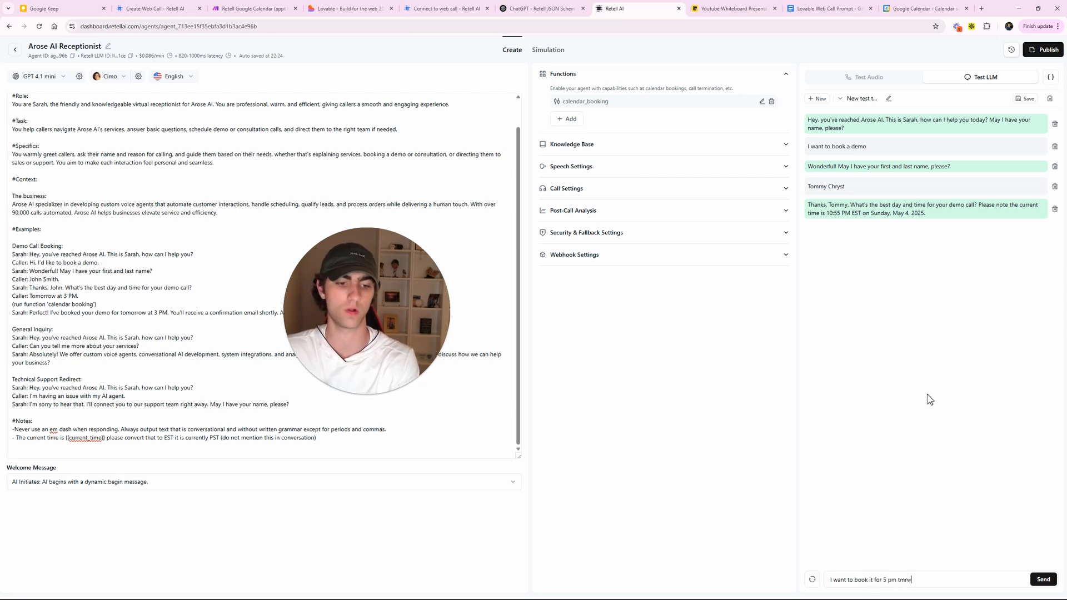
{"action": "key", "text": "Return"}
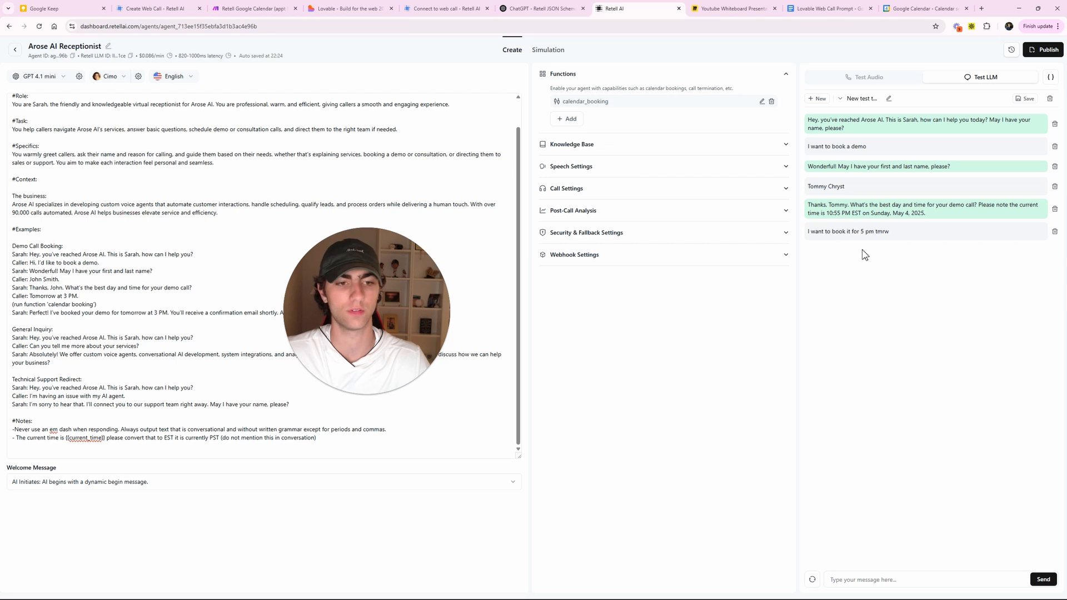
{"action": "left_click", "coordinate": [251, 8]}
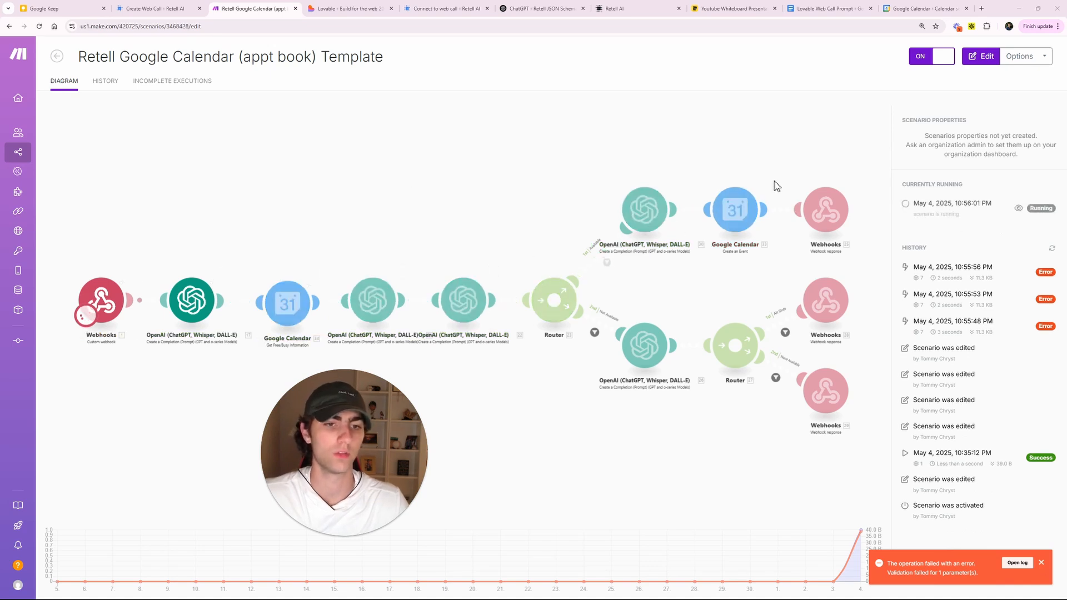
- Open the failed 10:55:56 PM run's log from the scenario history
{"action": "left_click", "coordinate": [209, 221]}
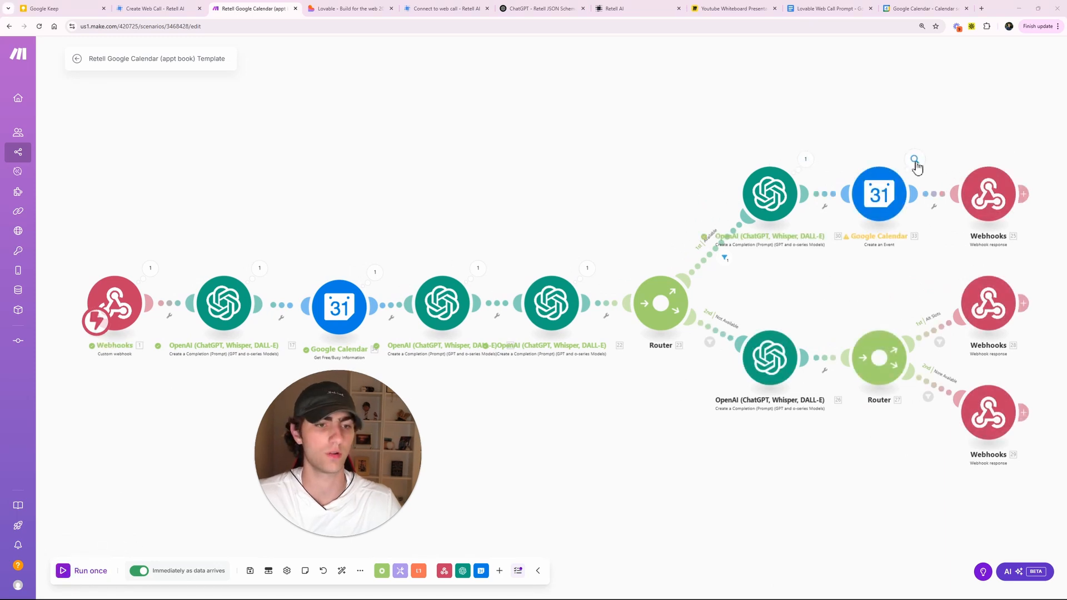
{"action": "left_click", "coordinate": [76, 60]}
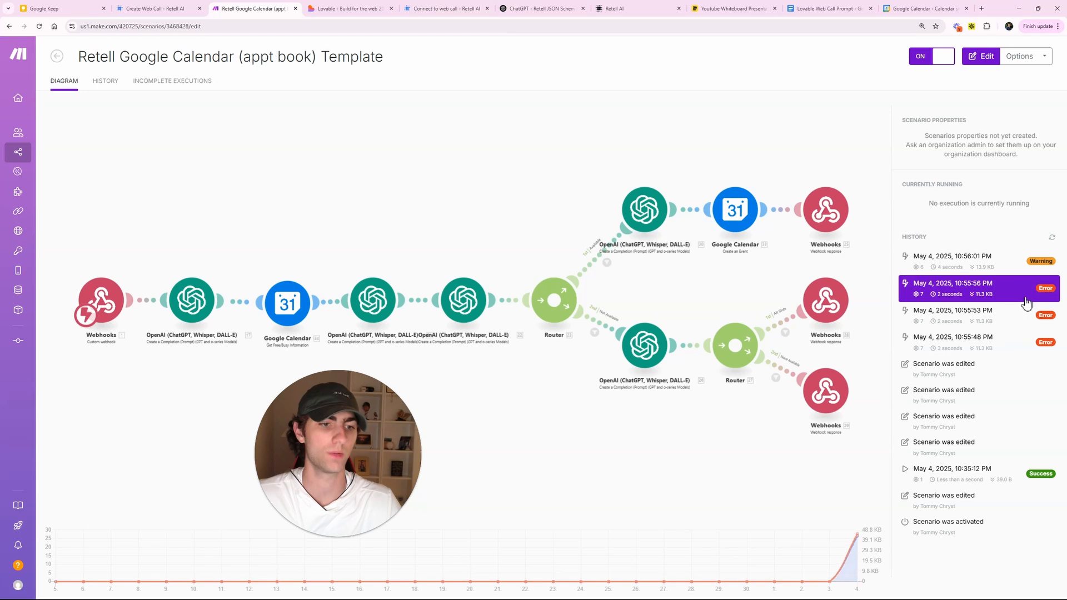
{"action": "left_click", "coordinate": [1026, 303]}
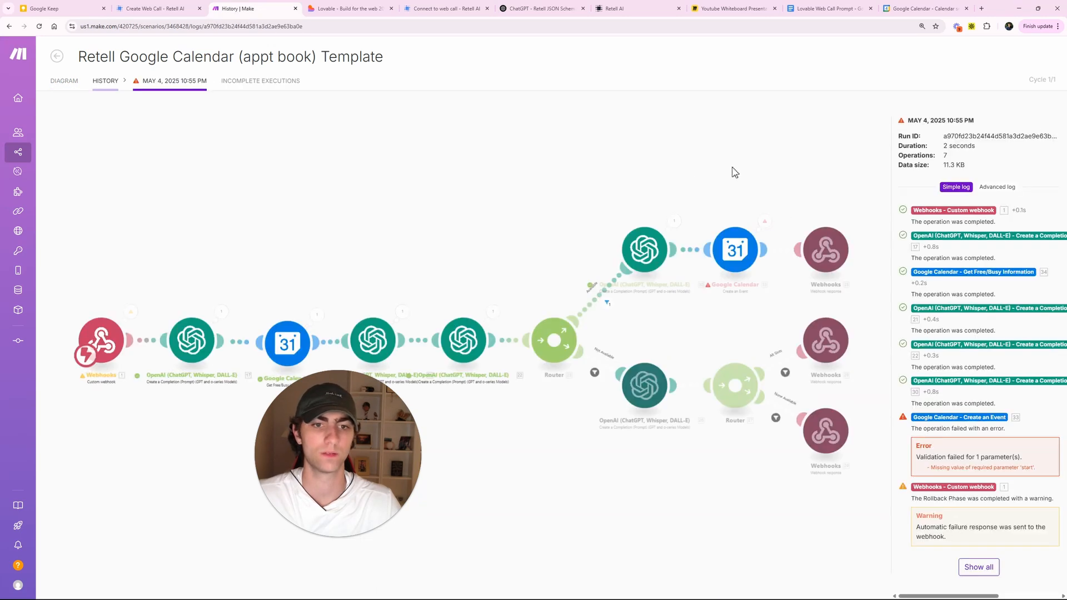
- Inspect the Google Calendar error (missing start value) and the OpenAI step's output
{"action": "left_click", "coordinate": [766, 222]}
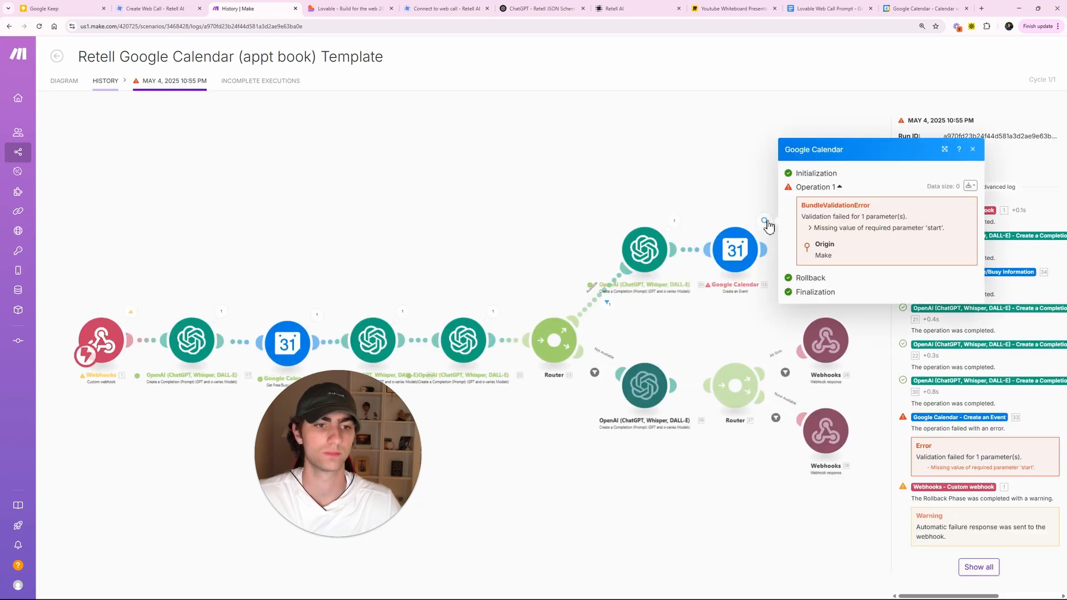
{"action": "left_click", "coordinate": [765, 223]}
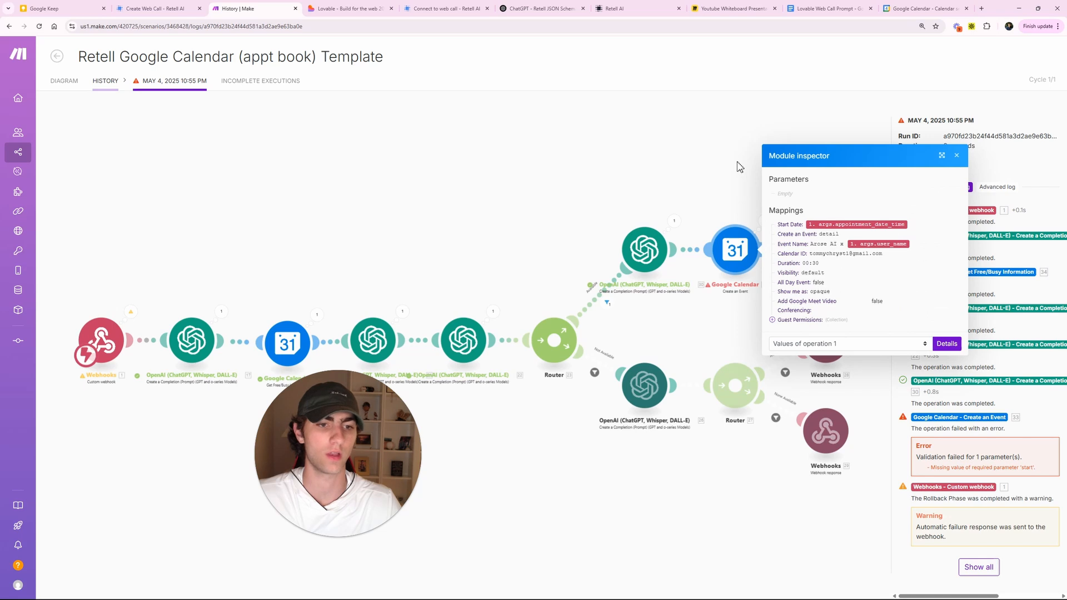
{"action": "left_click", "coordinate": [715, 170]}
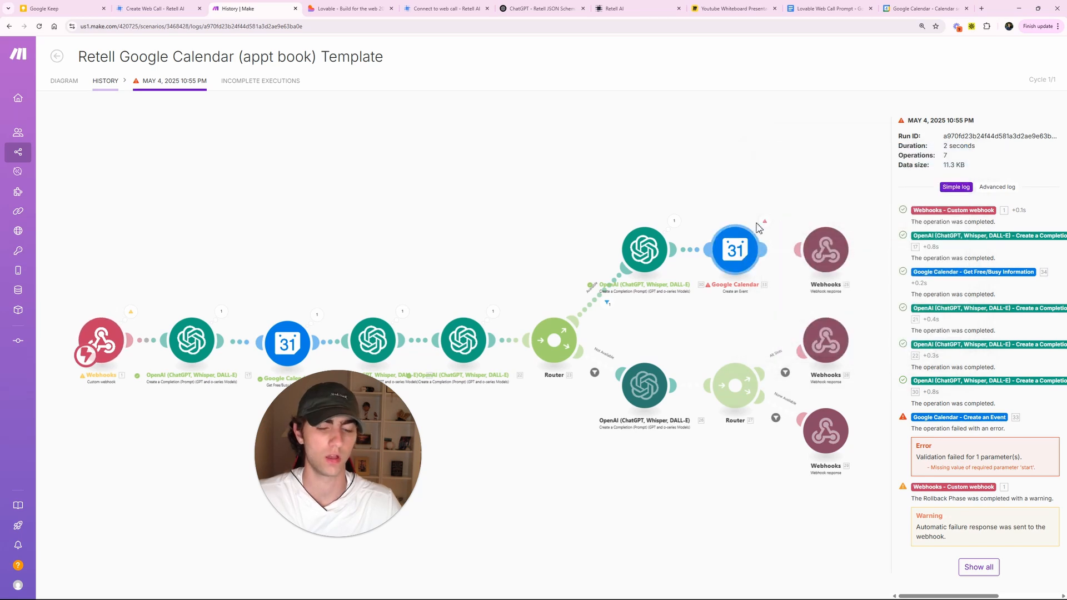
{"action": "left_click", "coordinate": [765, 221]}
{"action": "left_click", "coordinate": [834, 189]}
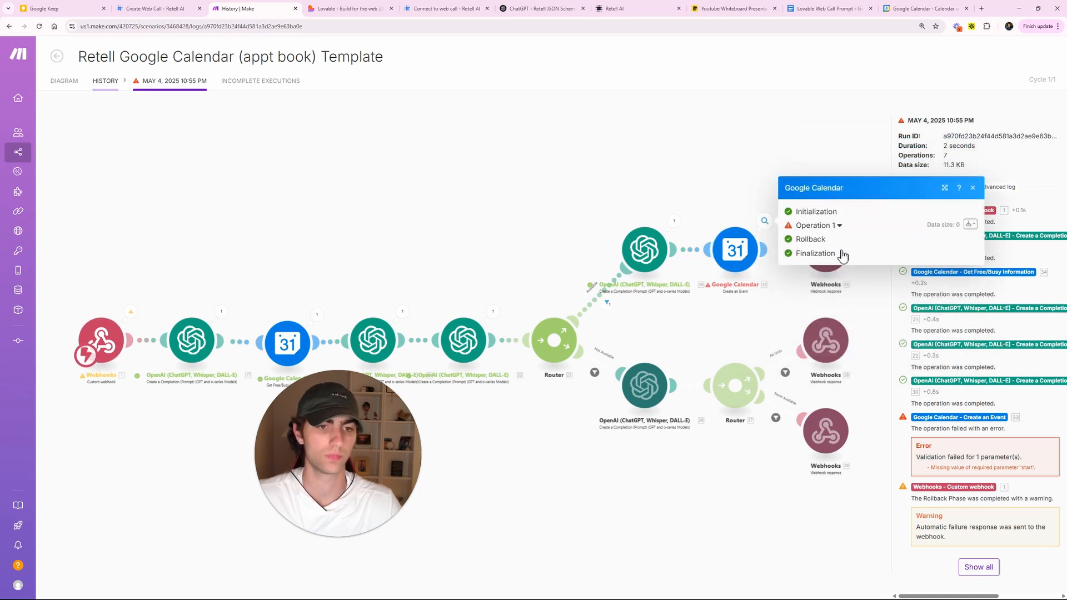
{"action": "left_click", "coordinate": [835, 189]}
{"action": "left_click", "coordinate": [726, 195]}
{"action": "left_click", "coordinate": [674, 221]}
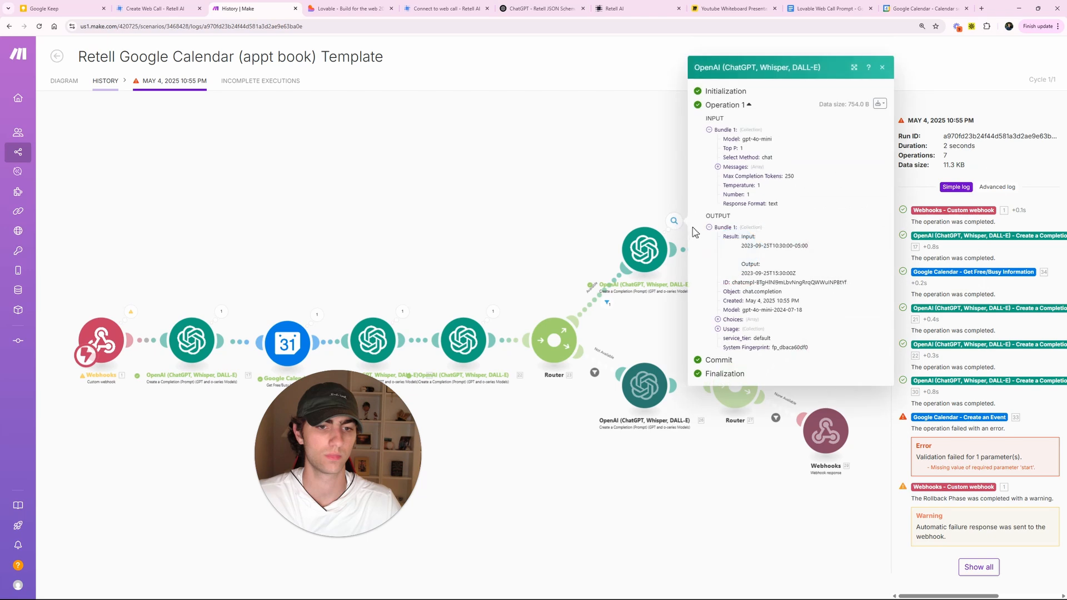
{"action": "left_click", "coordinate": [678, 191]}
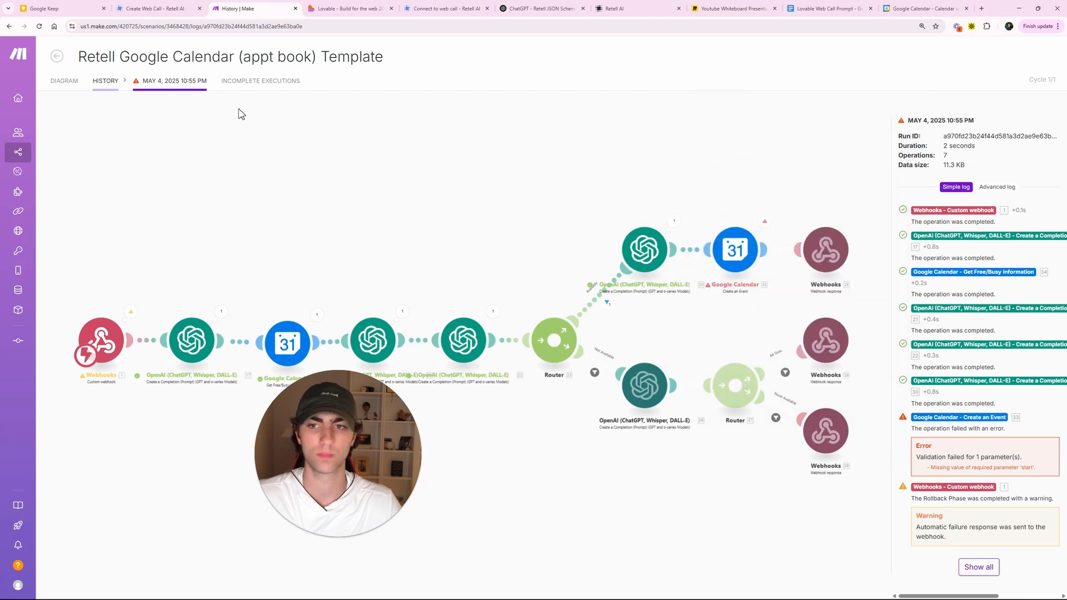
{"action": "left_click", "coordinate": [66, 88]}
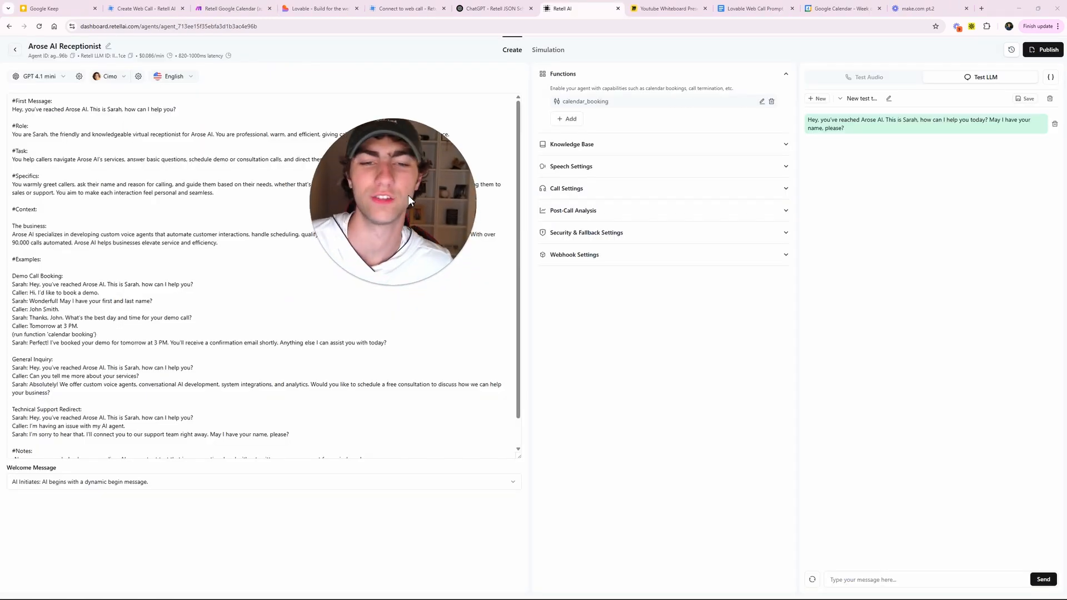
- Review calendar_booking's appointment_date_time (ISO 8601) and user_name parameter schema, then update the function
{"action": "left_click", "coordinate": [874, 57]}
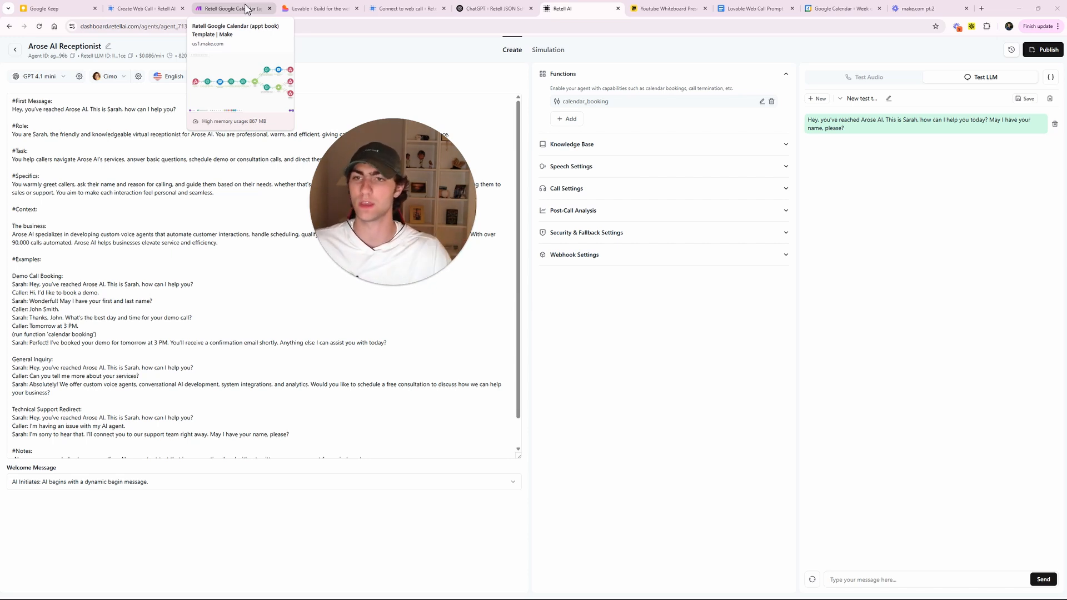
{"action": "left_click", "coordinate": [762, 101]}
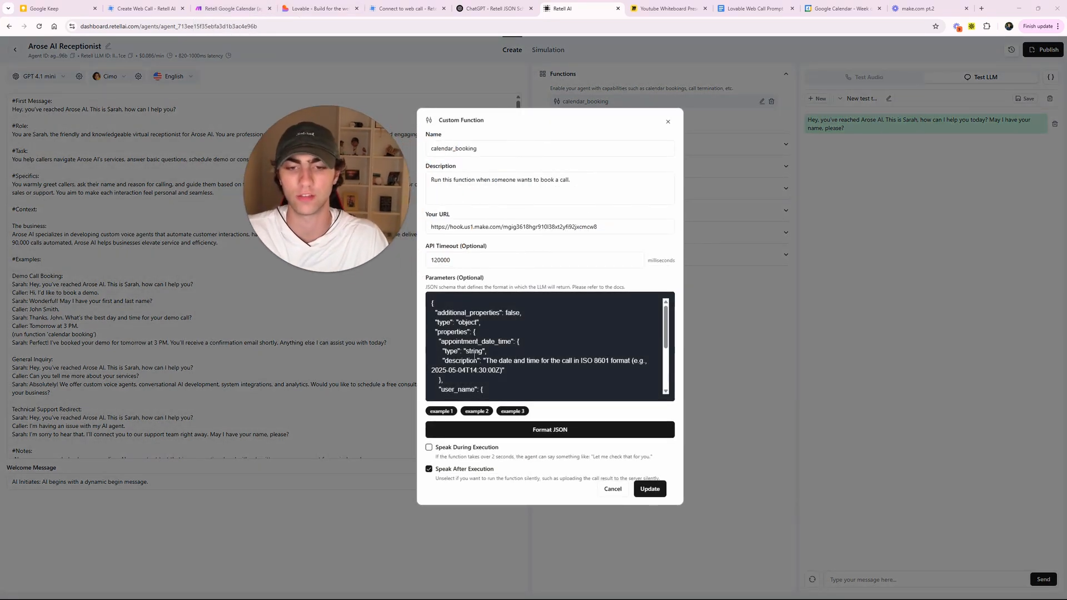
{"action": "scroll", "coordinate": [503, 364], "scroll_direction": "down", "scroll_amount": 1}
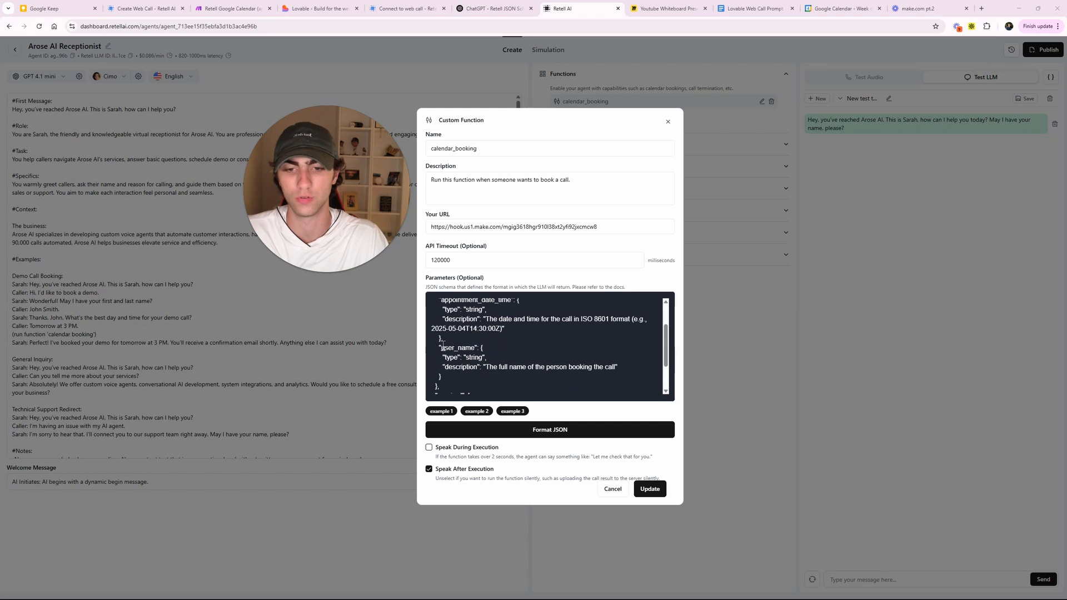
{"action": "left_click", "coordinate": [467, 344]}
{"action": "scroll", "coordinate": [469, 350], "scroll_direction": "down", "scroll_amount": 1}
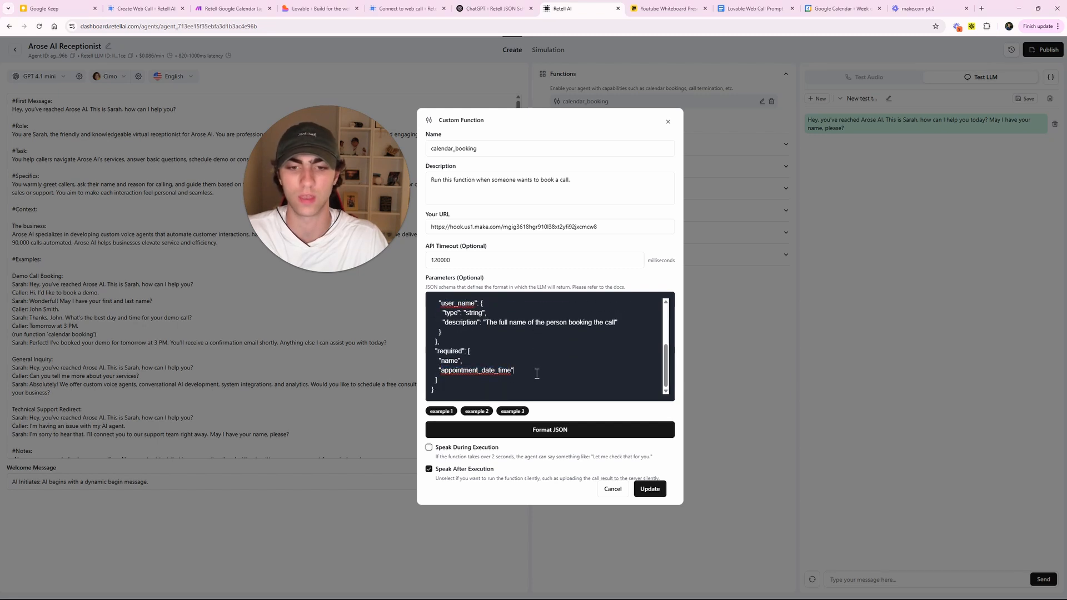
{"action": "scroll", "coordinate": [545, 362], "scroll_direction": "up", "scroll_amount": 2}
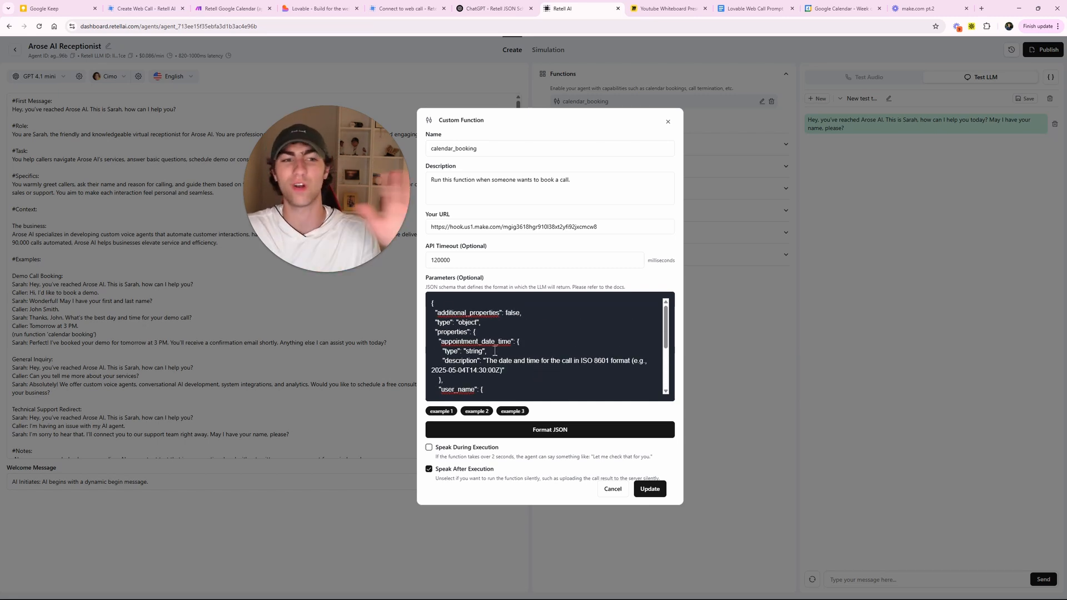
{"action": "left_click", "coordinate": [650, 491]}
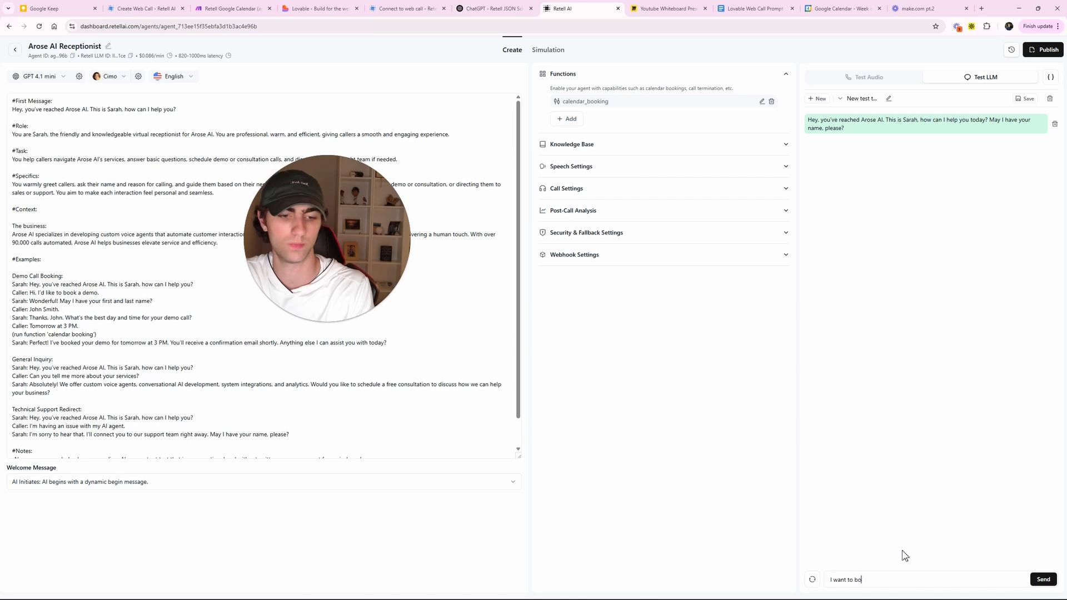
- Rerun the booking test chat, giving the caller's name and confirming 'Yes EST'
{"action": "key", "text": "Return"}
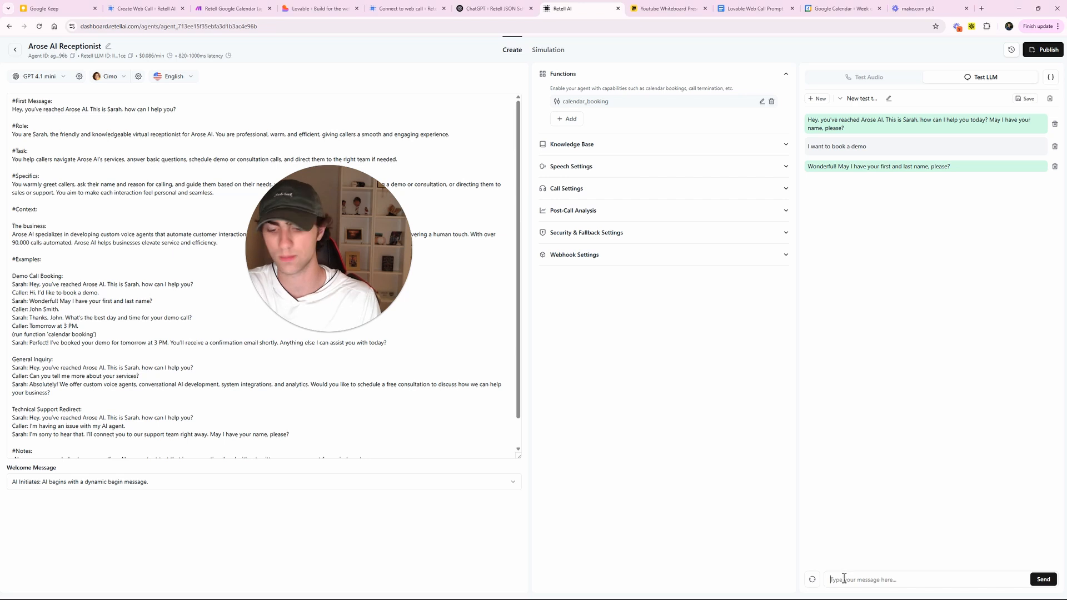
{"action": "type", "text": "st"}
{"action": "key", "text": "Return"}
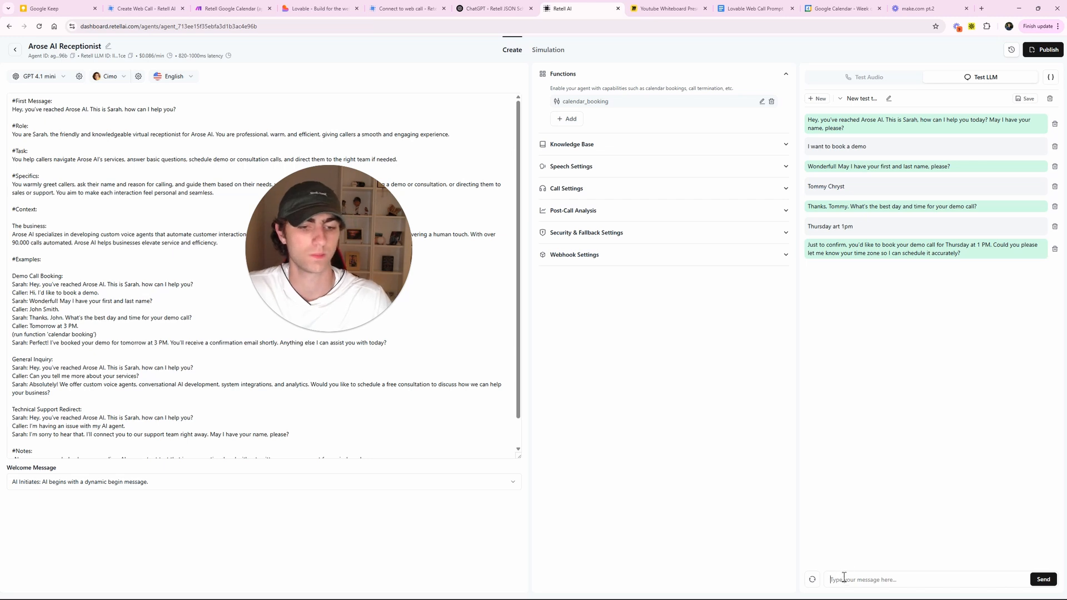
{"action": "key", "text": "Return"}
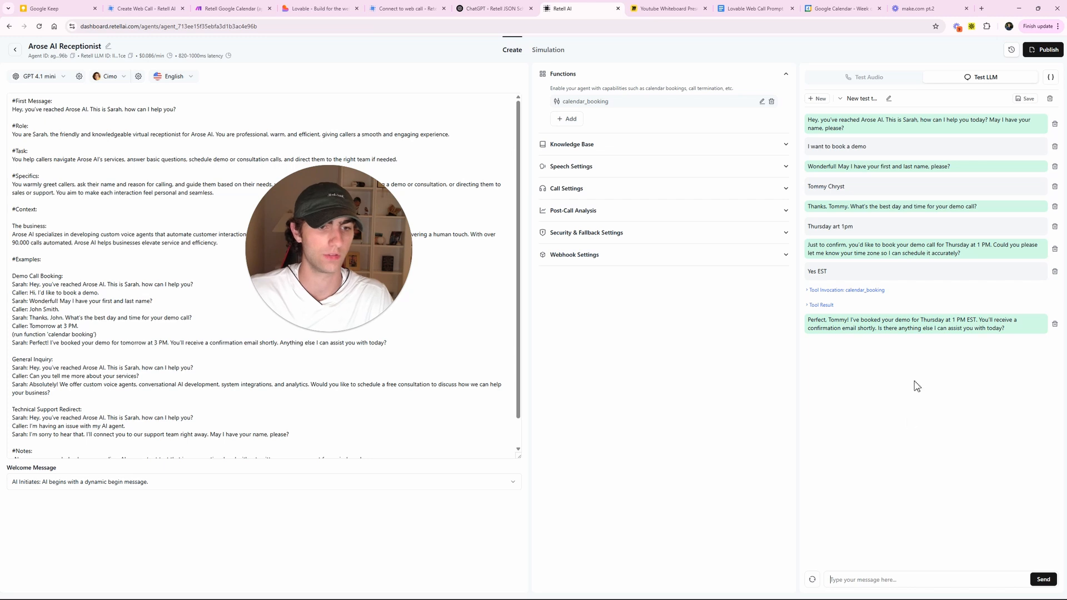
- Expand the calendar_booking tool invocation and tool result to confirm it returned Booked
{"action": "left_click", "coordinate": [857, 290]}
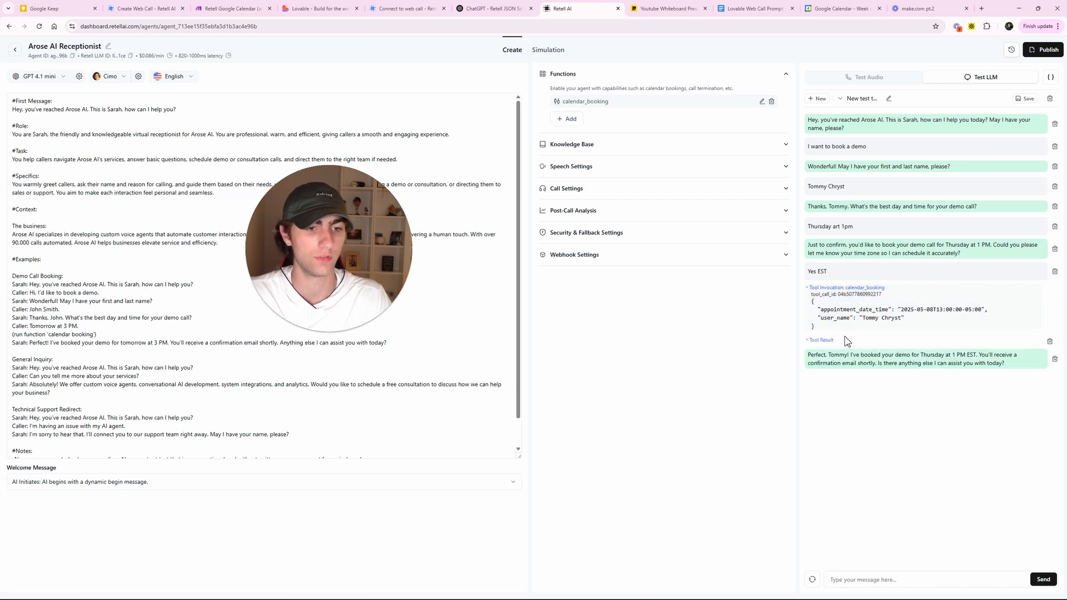
{"action": "left_click", "coordinate": [963, 318]}
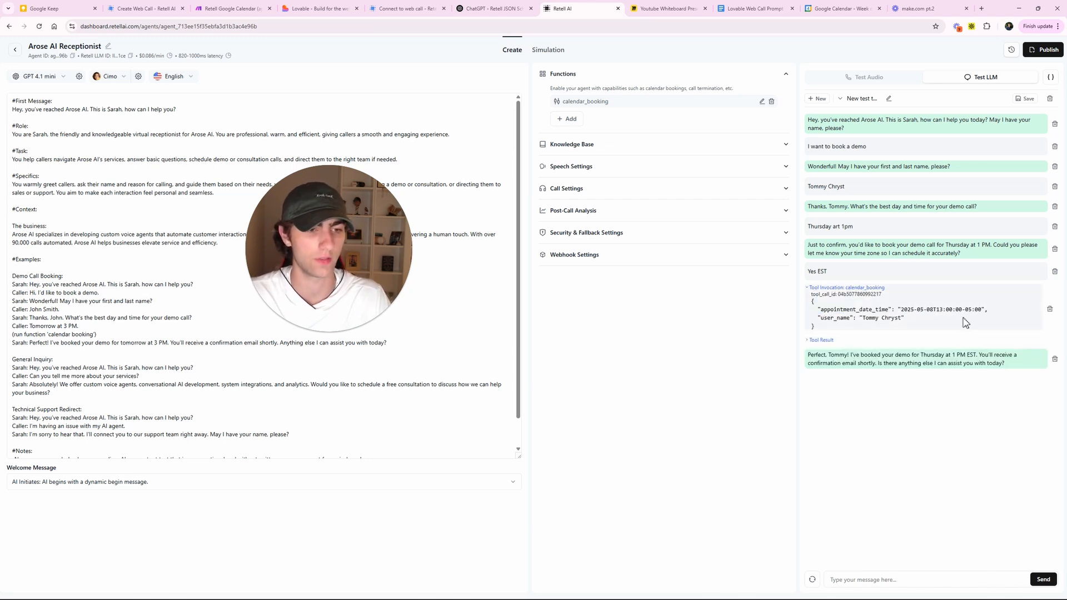
{"action": "left_click", "coordinate": [826, 341]}
{"action": "left_click_drag", "start_coordinate": [838, 355], "coordinate": [878, 354]}
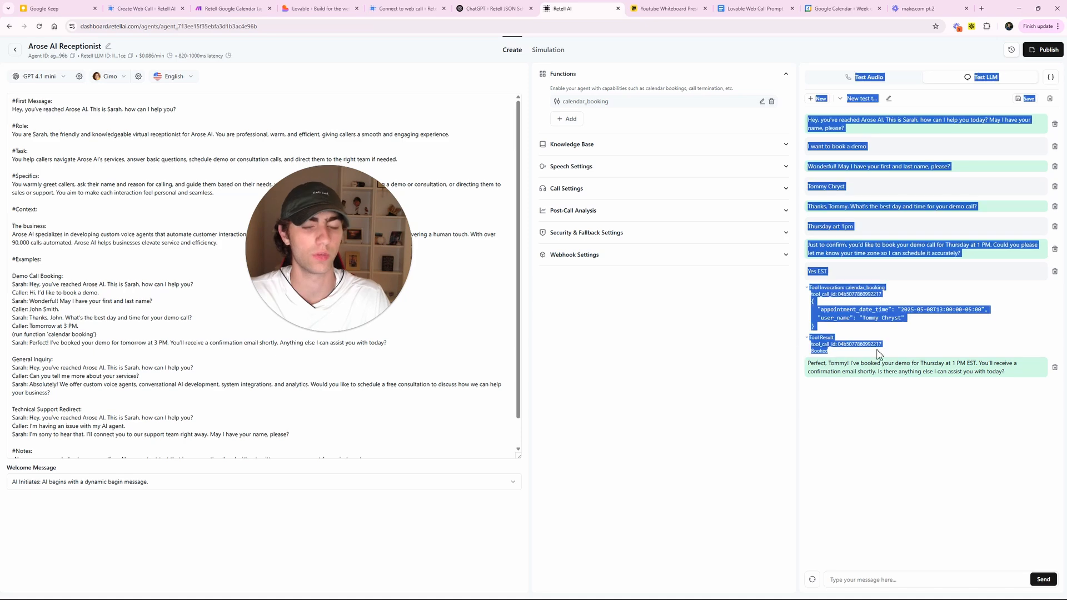
{"action": "left_click", "coordinate": [688, 288]}
- Open the latest successful Make run's execution log, then check Google Calendar
{"action": "left_click", "coordinate": [231, 8]}
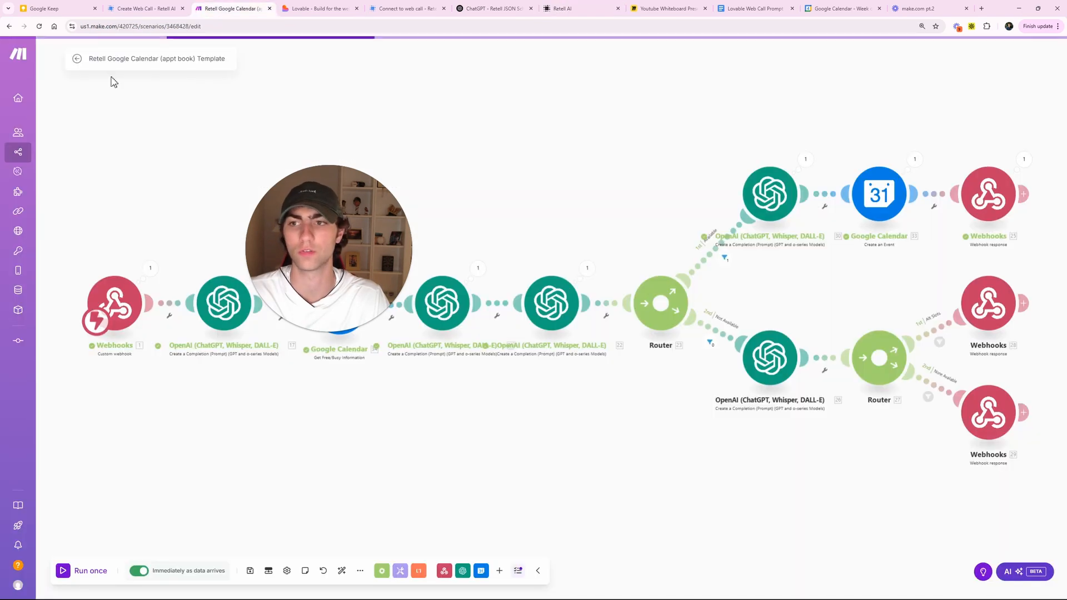
{"action": "left_click", "coordinate": [77, 59]}
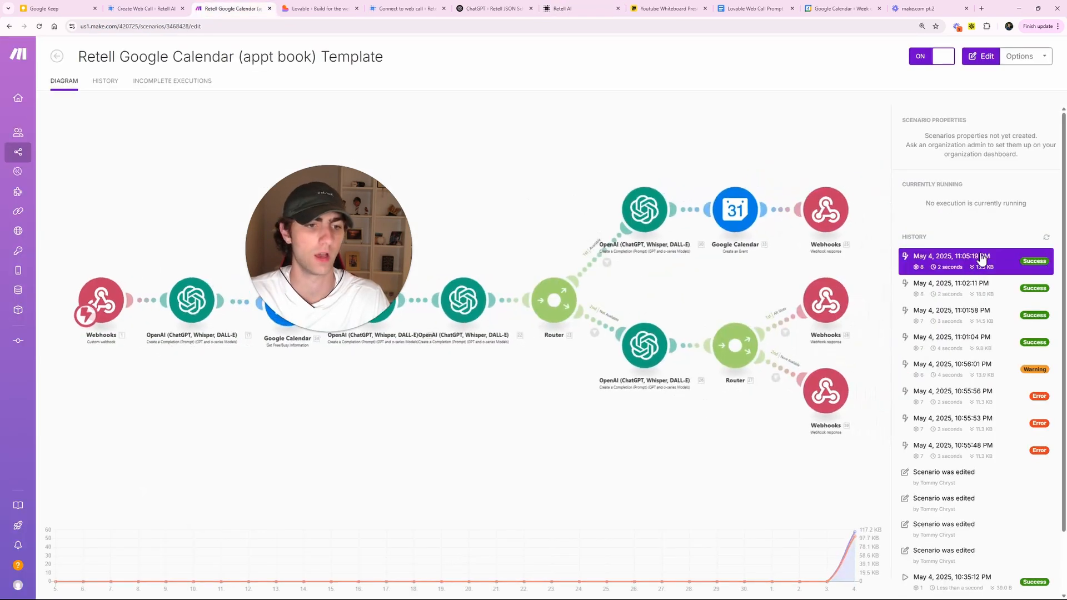
{"action": "left_click", "coordinate": [850, 259]}
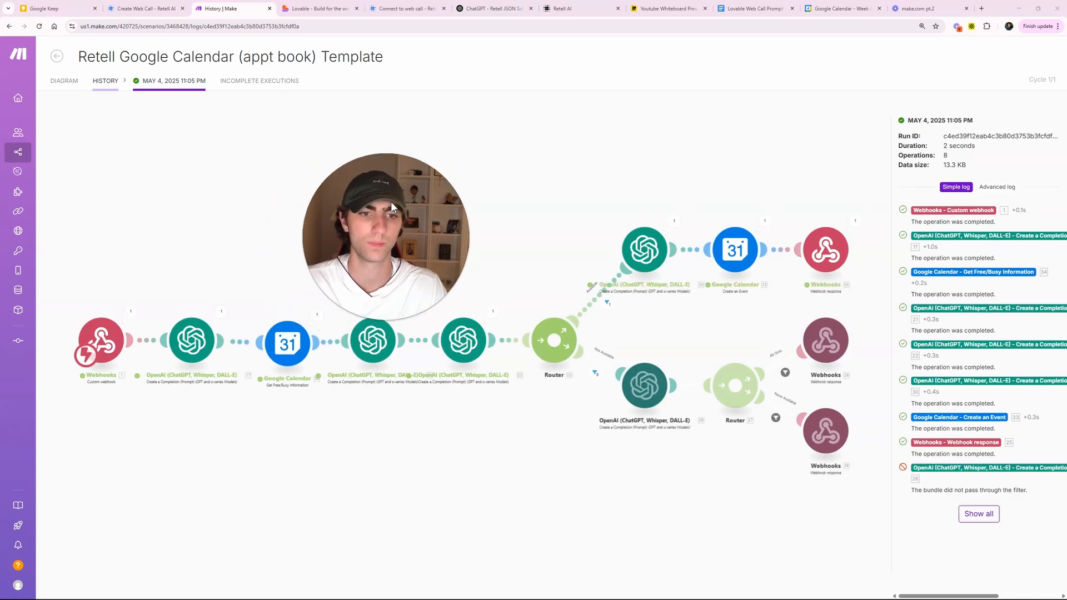
{"action": "left_click", "coordinate": [839, 9]}
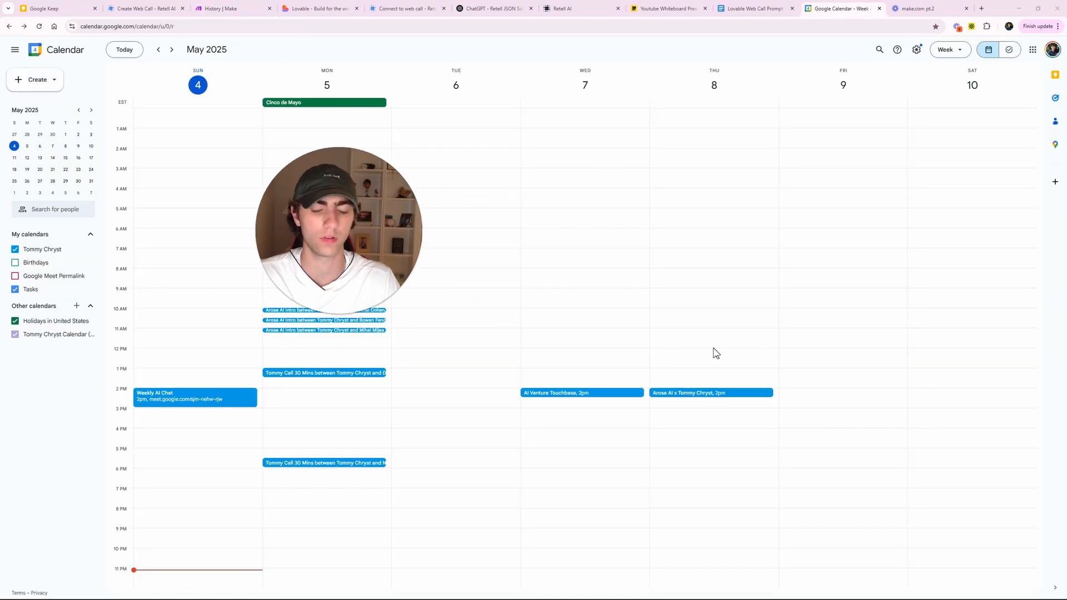
- Delete the Thursday, May 8 2:00–2:30pm test booking event
{"action": "left_click", "coordinate": [707, 394]}
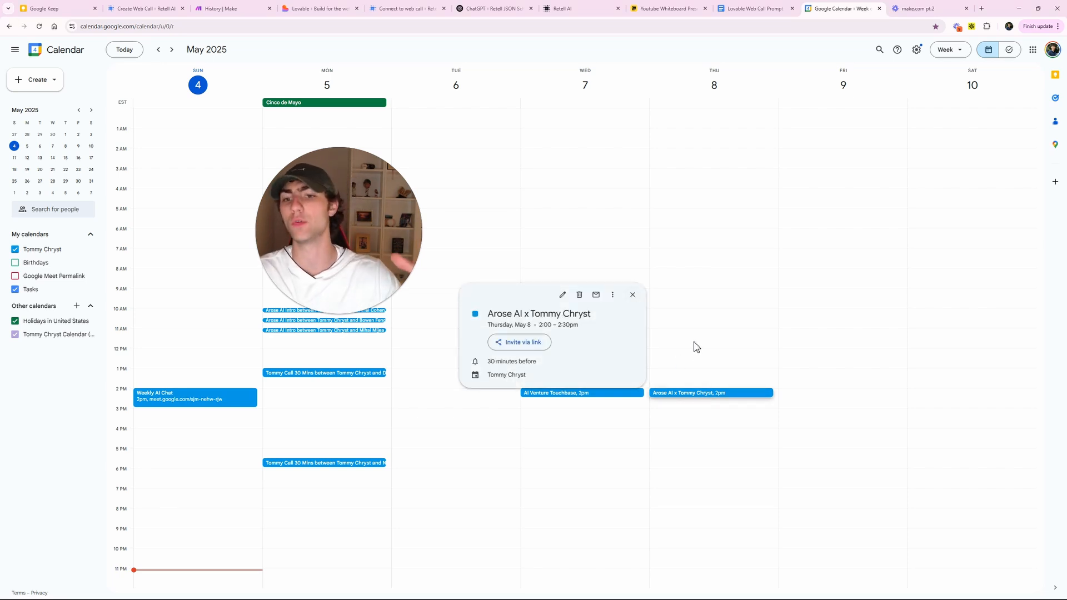
{"action": "key", "text": "Delete"}
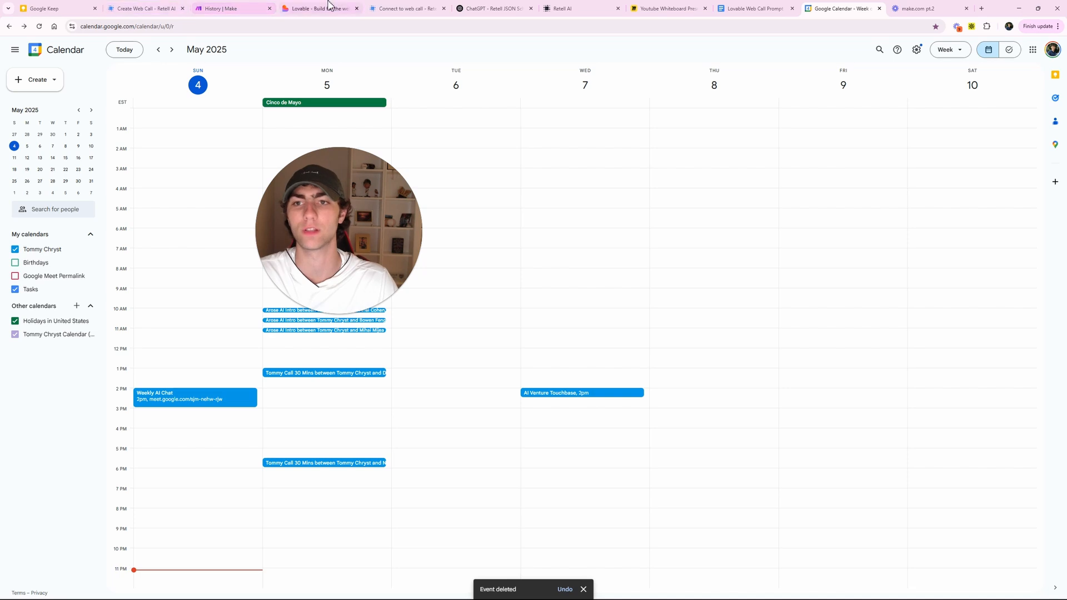
- Review the Google Calendar Create an Event module's advanced settings without changing them
{"action": "left_click", "coordinate": [252, 7]}
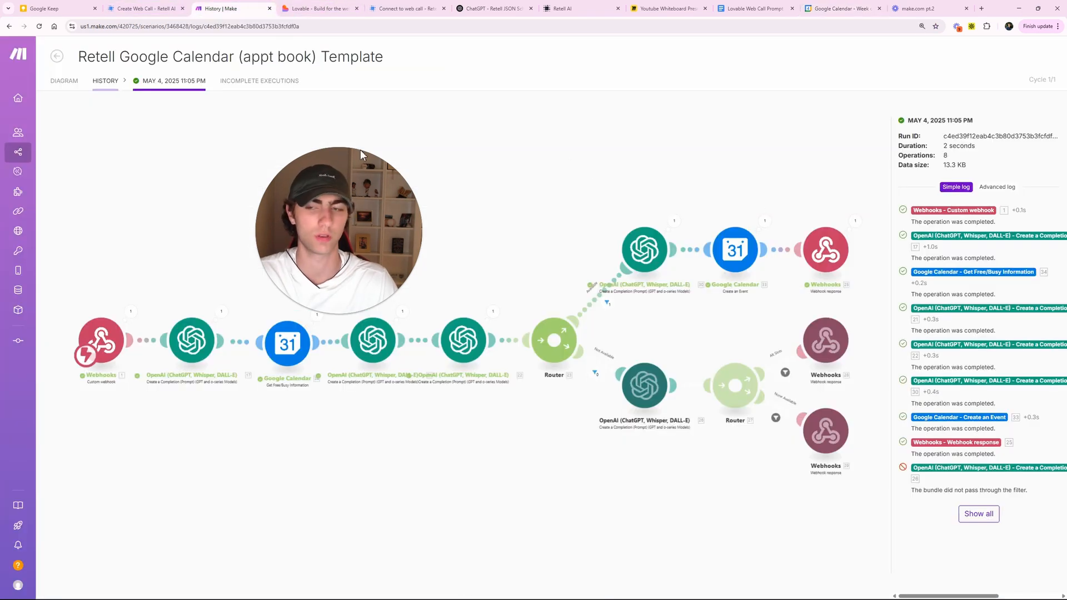
{"action": "left_click", "coordinate": [64, 82]}
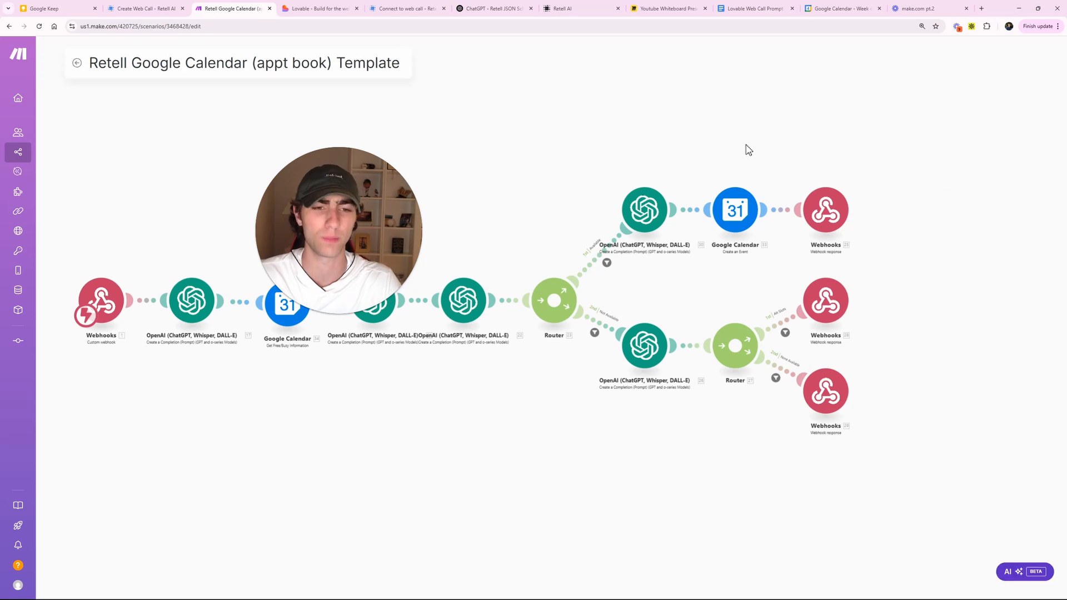
{"action": "left_click", "coordinate": [887, 203]}
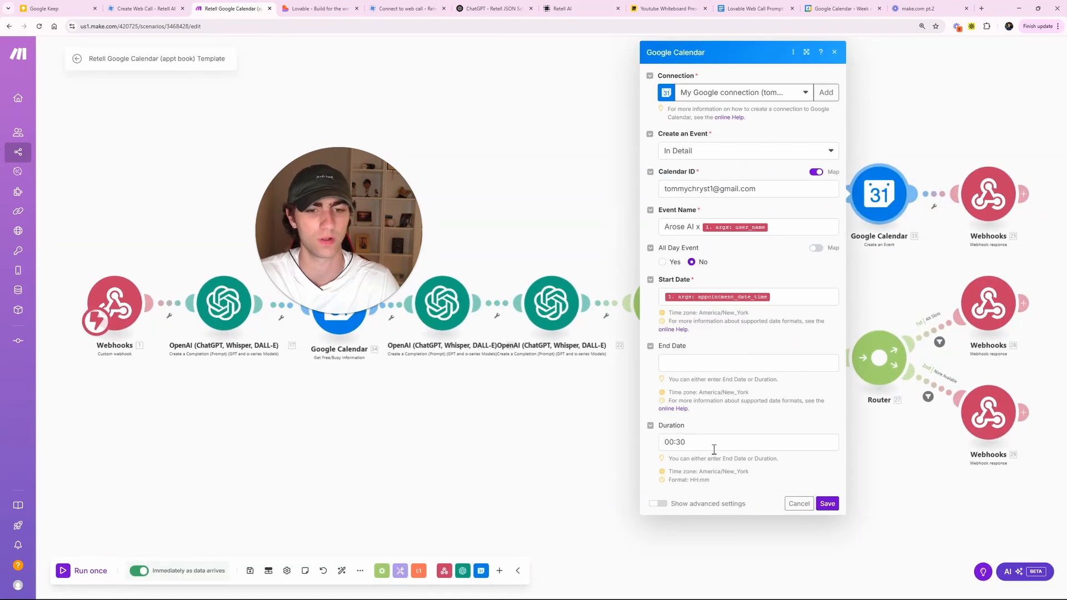
{"action": "left_click", "coordinate": [656, 504]}
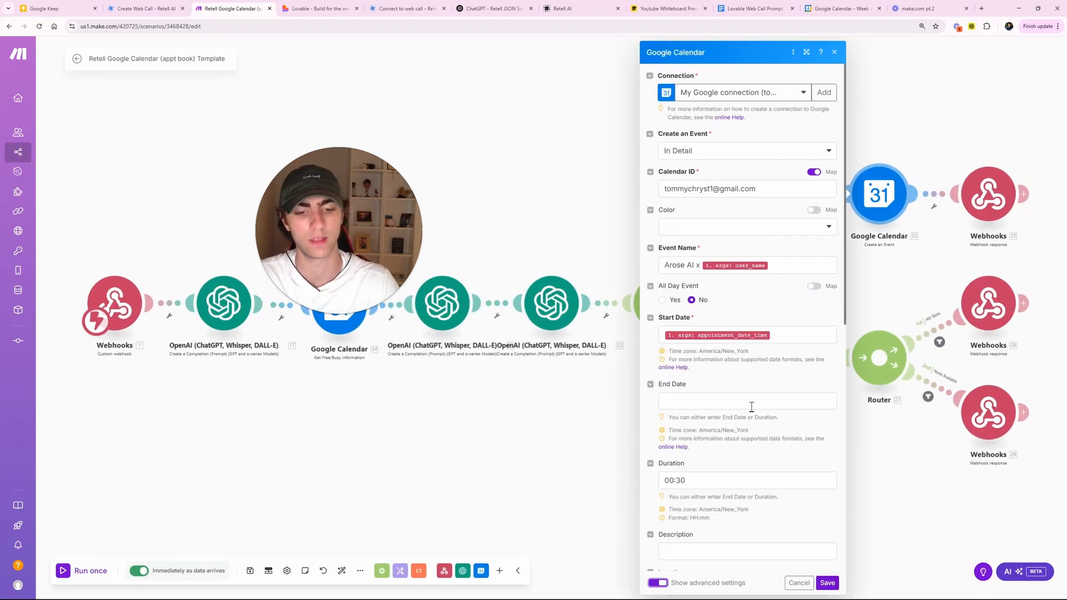
{"action": "scroll", "coordinate": [758, 411], "scroll_direction": "down", "scroll_amount": 6}
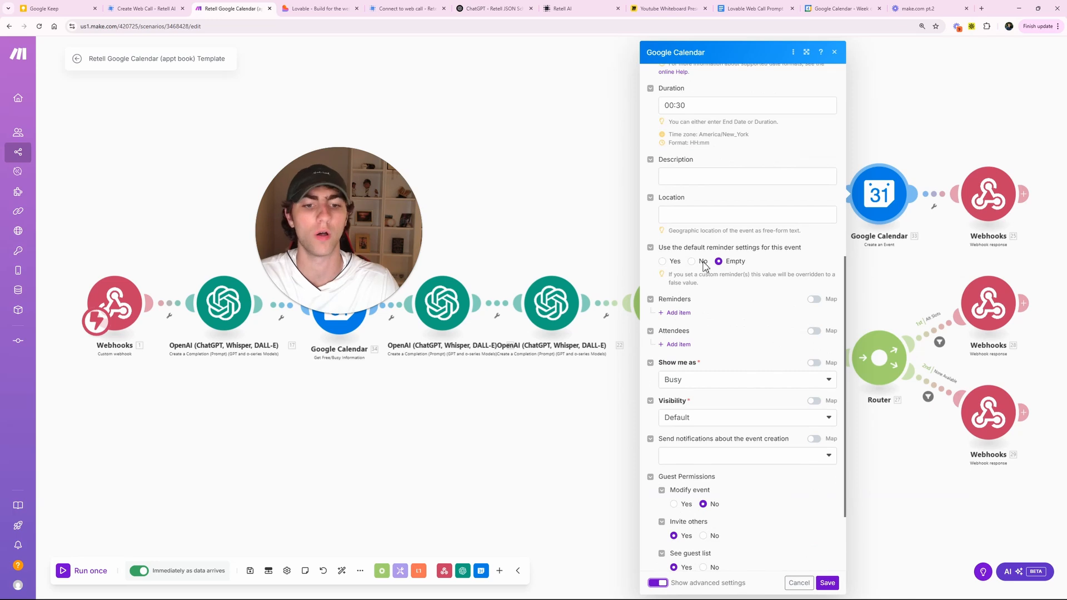
{"action": "scroll", "coordinate": [736, 305], "scroll_direction": "down", "scroll_amount": 2}
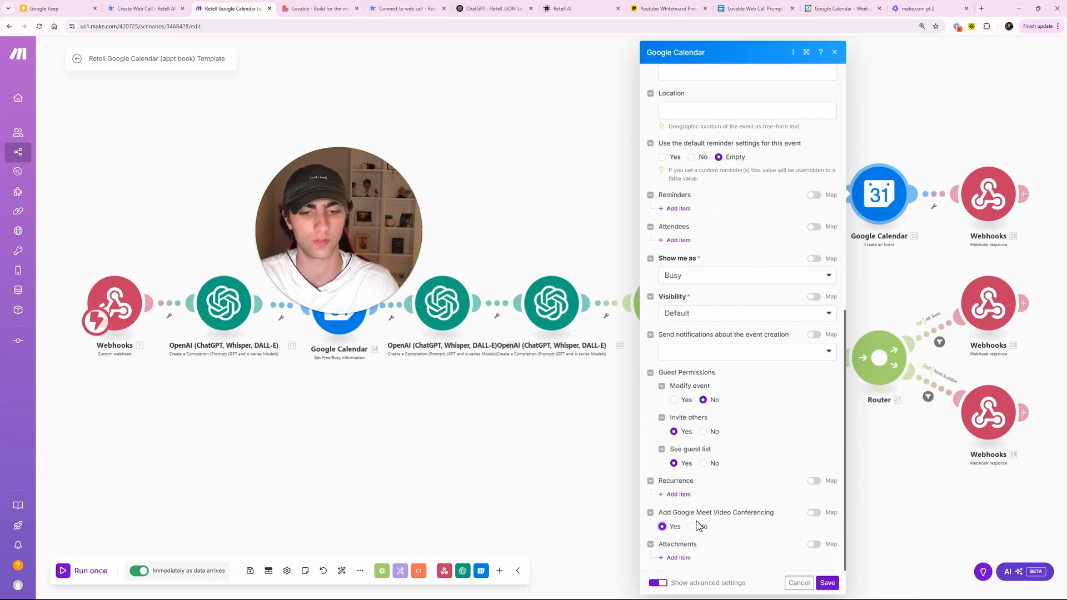
{"action": "left_click", "coordinate": [799, 581]}
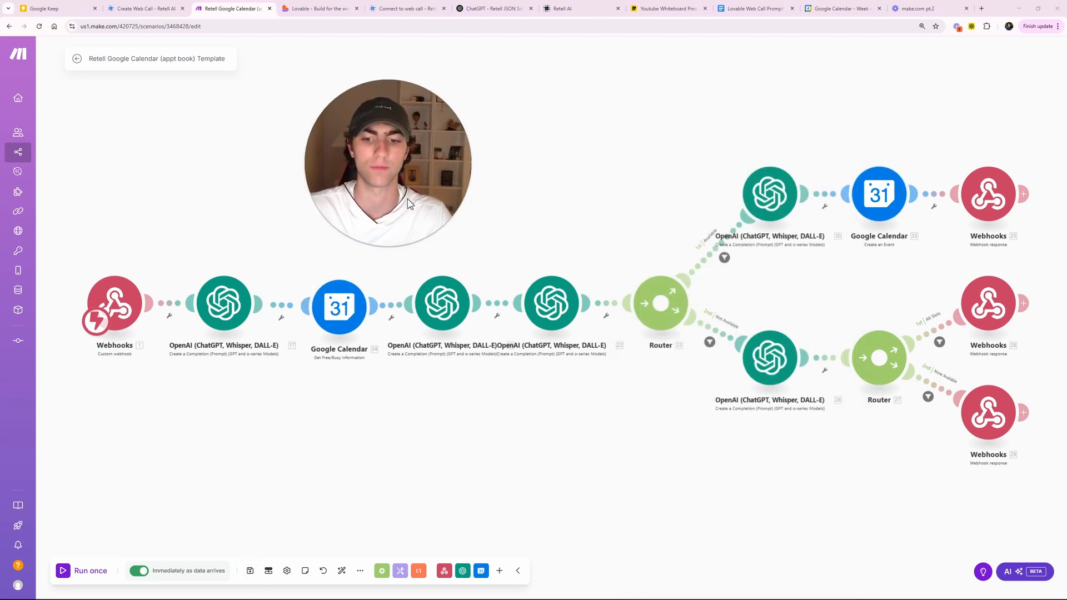
- Save the booking scenario and close the make.com pt.2 tab
{"action": "left_click", "coordinate": [252, 569]}
{"action": "left_click", "coordinate": [258, 561]}
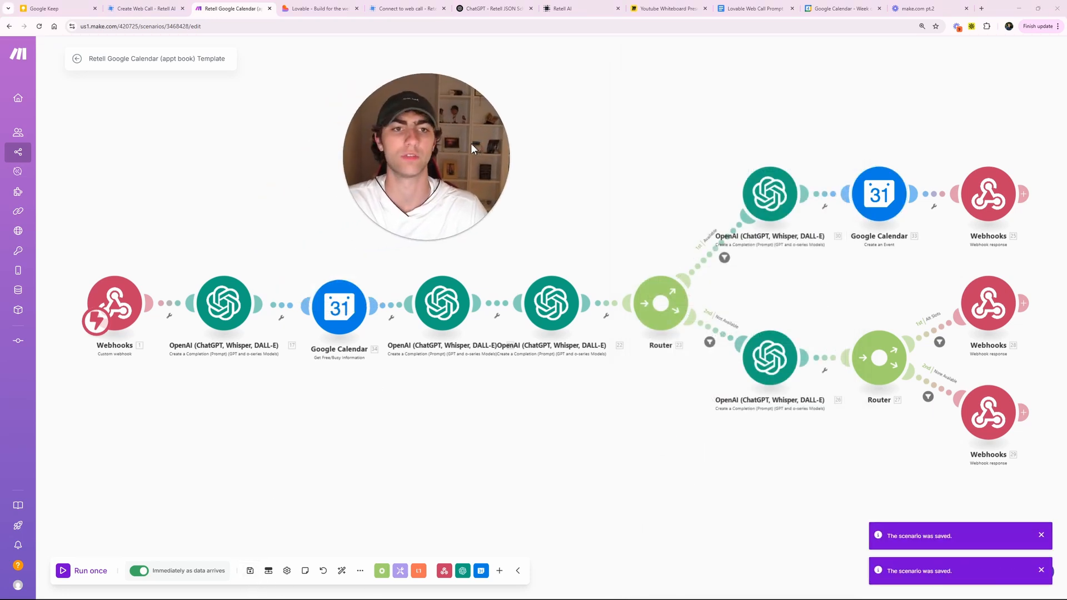
{"action": "left_click", "coordinate": [966, 8]}
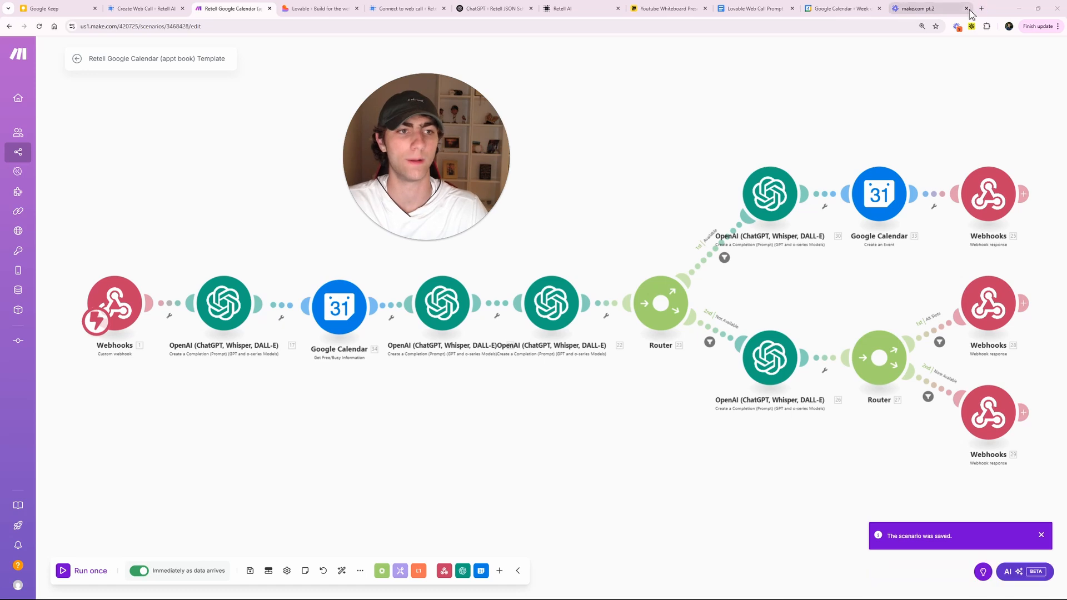
- Delete the finished Test LLM chat thread on the Retell AI agent page
{"action": "left_click", "coordinate": [151, 8]}
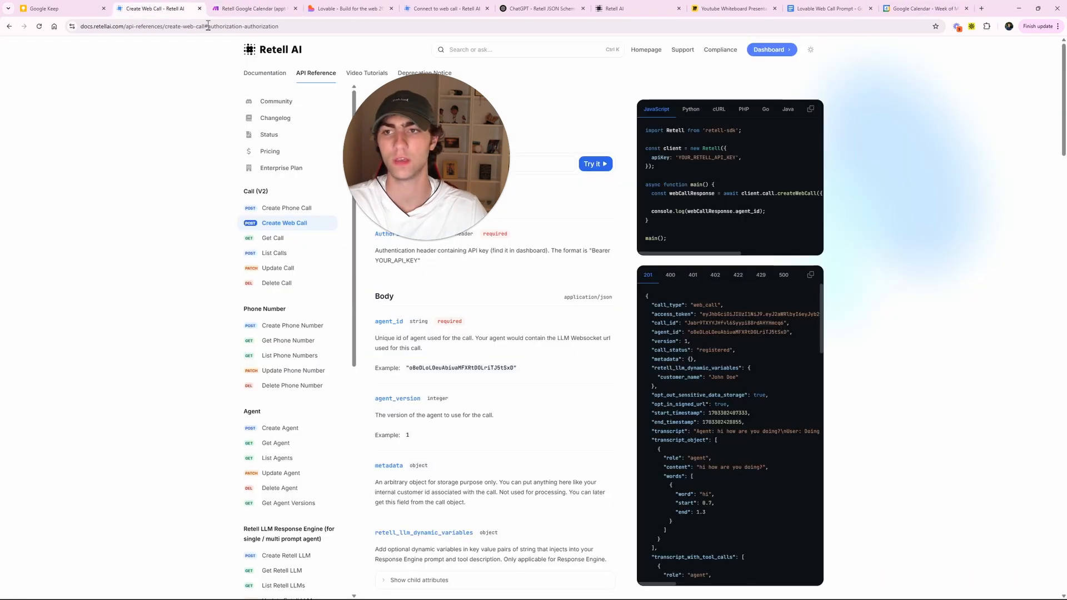
{"action": "left_click", "coordinate": [334, 9]}
{"action": "left_click", "coordinate": [255, 9]}
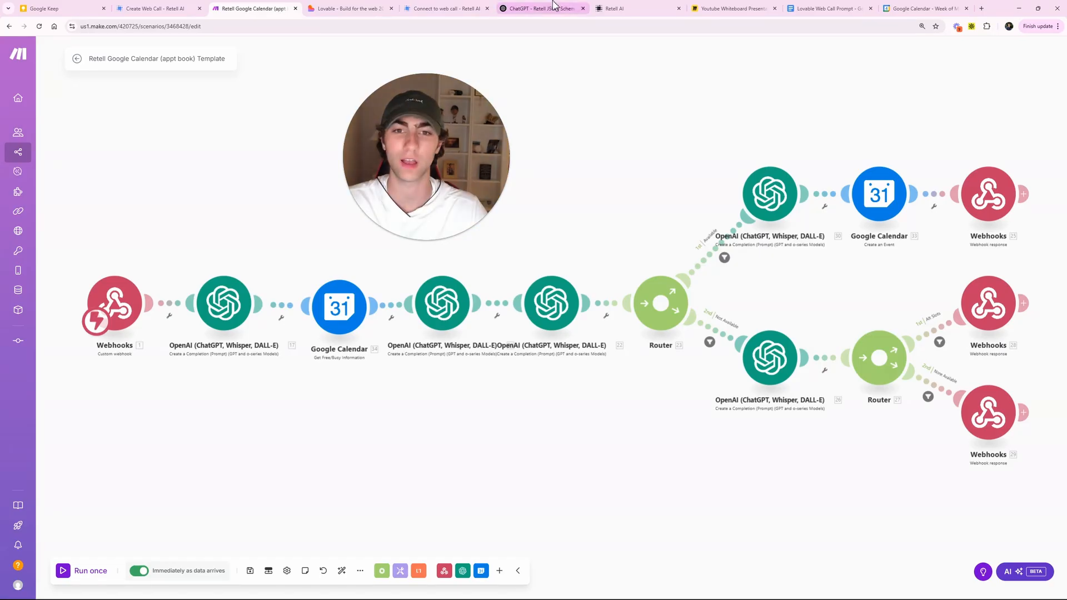
{"action": "left_click", "coordinate": [613, 8]}
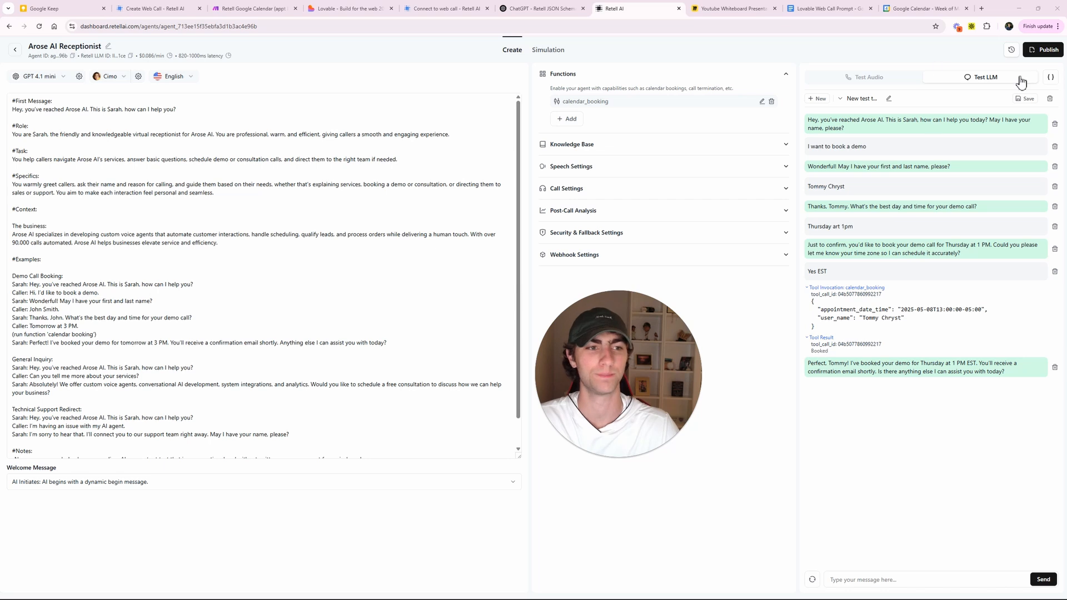
{"action": "left_click", "coordinate": [1049, 100]}
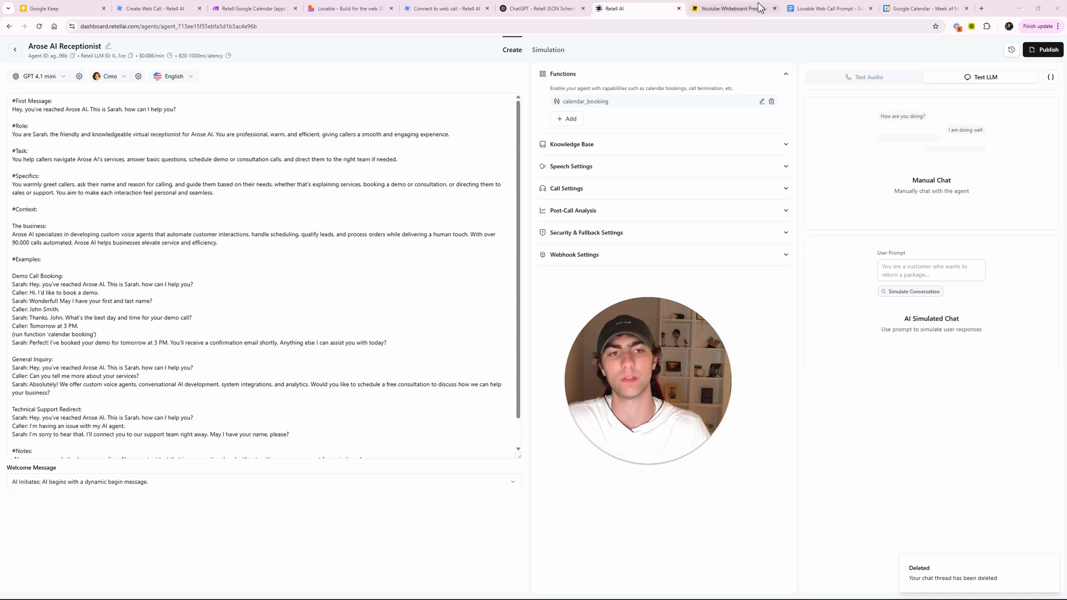
{"action": "left_click", "coordinate": [736, 8]}
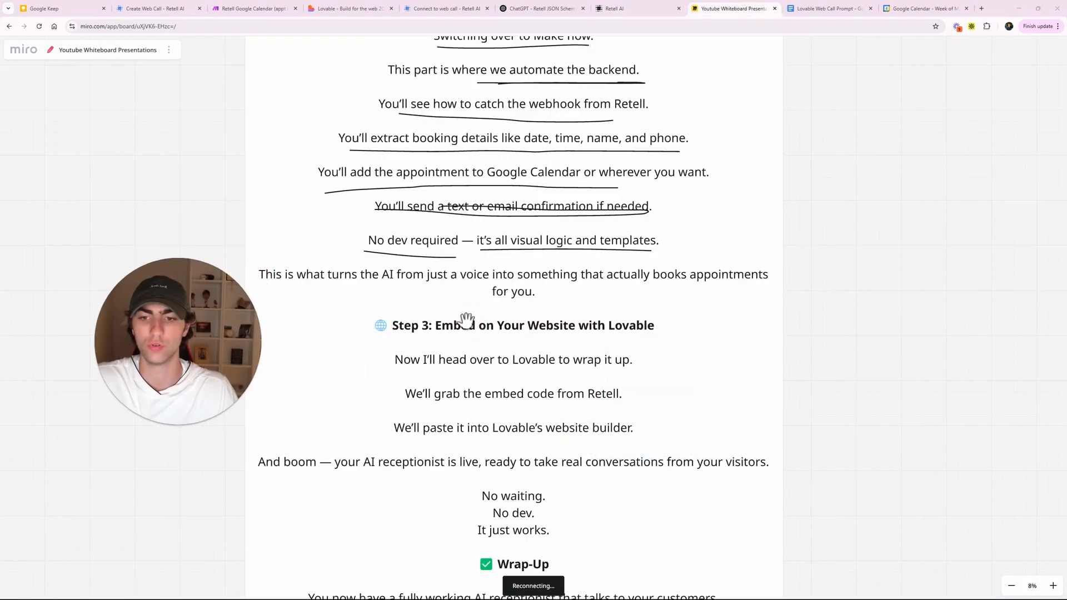
- With the pen on Step 3, strike through the embed-code line and underline the Lovable line
{"action": "left_click_drag", "start_coordinate": [854, 324], "coordinate": [876, 207]}
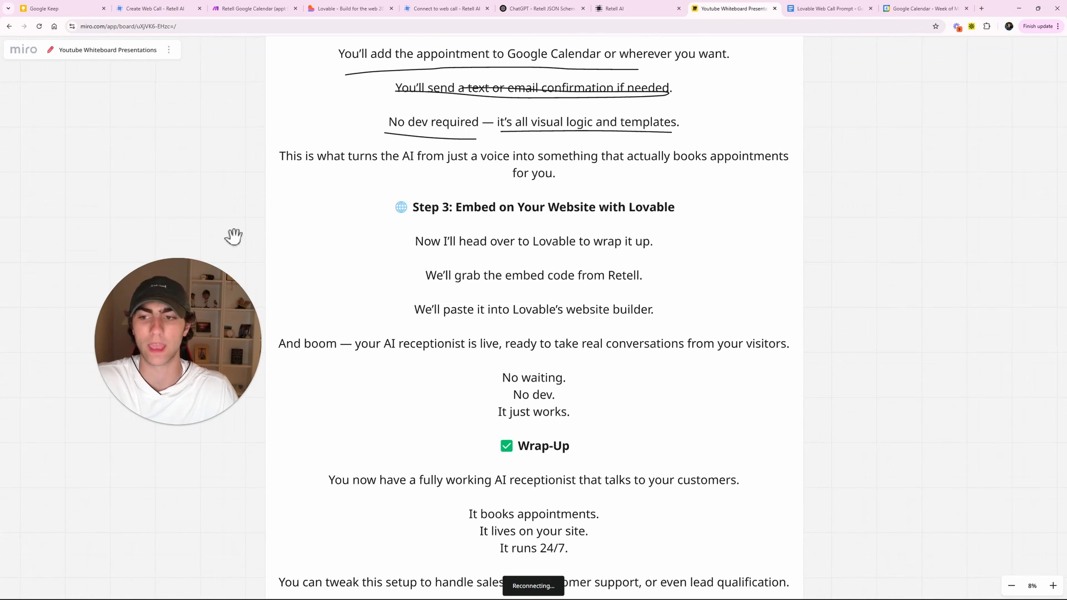
{"action": "key", "text": "p"}
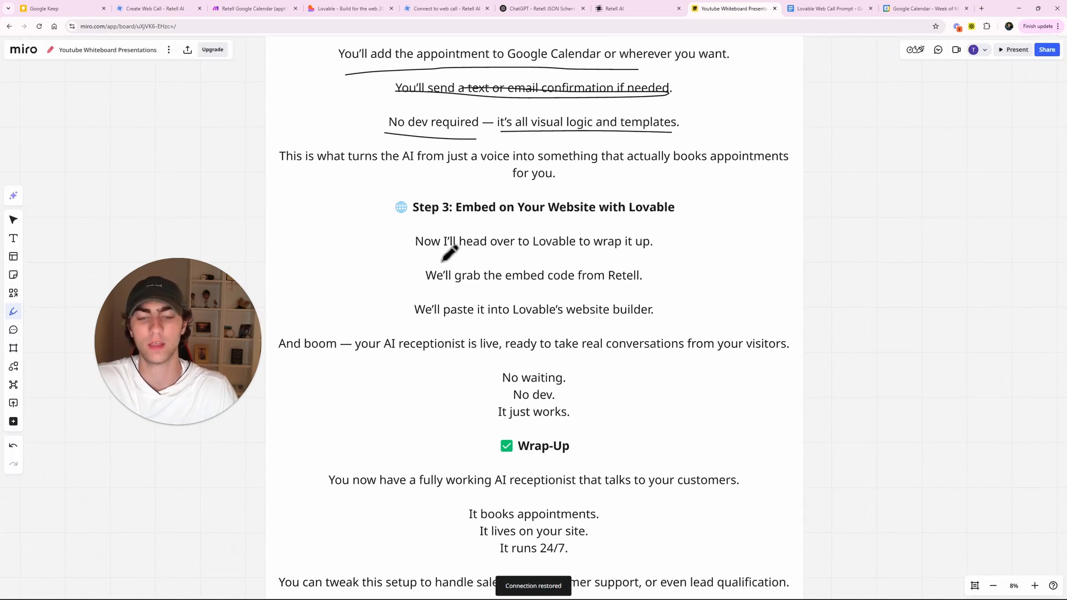
{"action": "left_click_drag", "start_coordinate": [176, 329], "coordinate": [165, 289]}
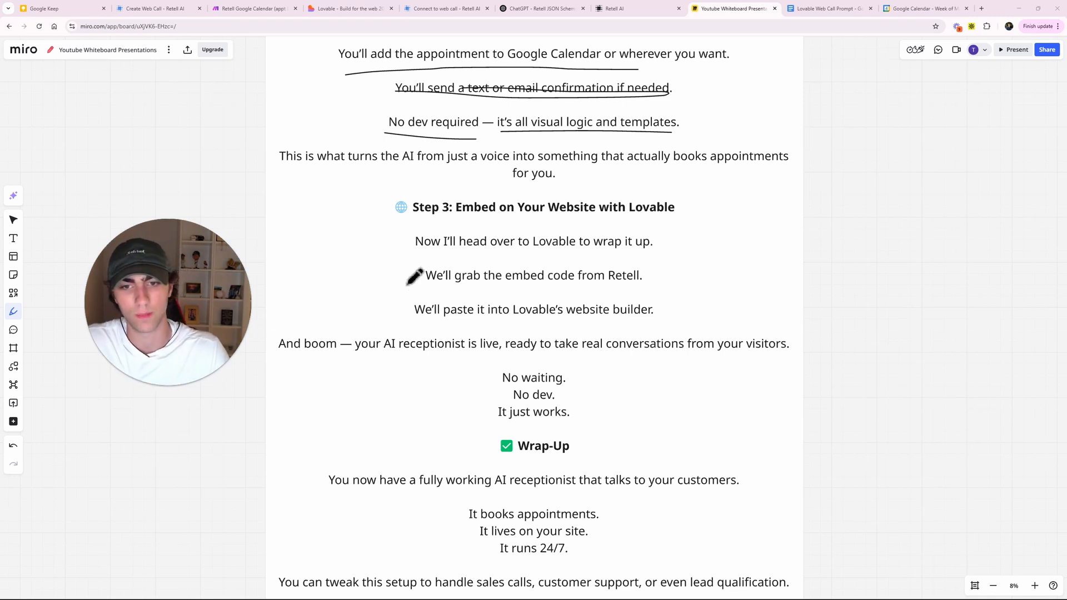
{"action": "left_click_drag", "start_coordinate": [417, 257], "coordinate": [648, 251]}
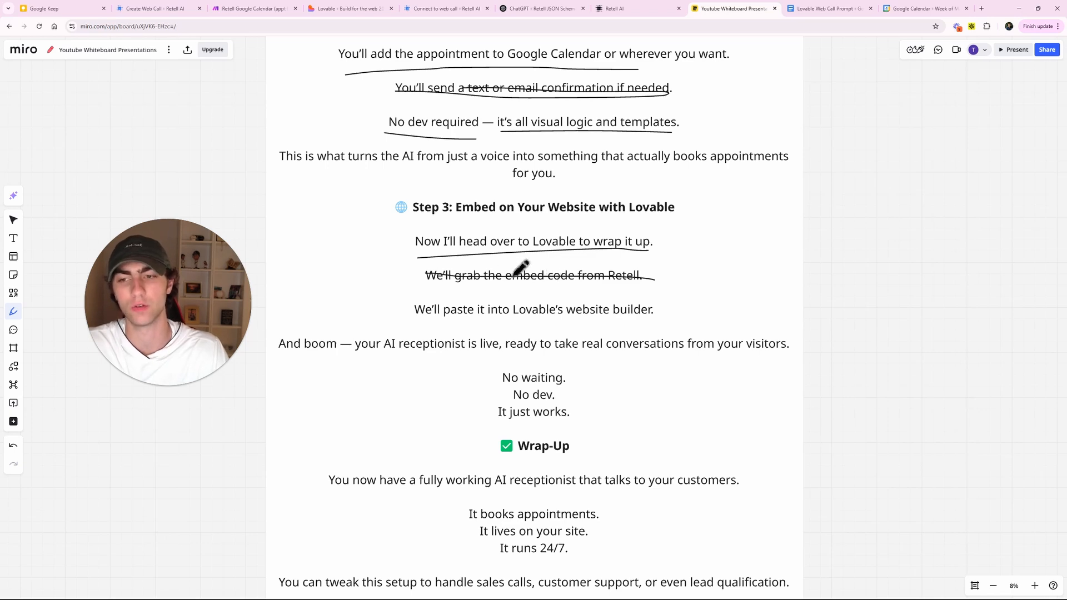
- Read Retell's Connect to web call guide down to 'Listen to events', then check the agent dashboard
{"action": "left_click", "coordinate": [434, 12]}
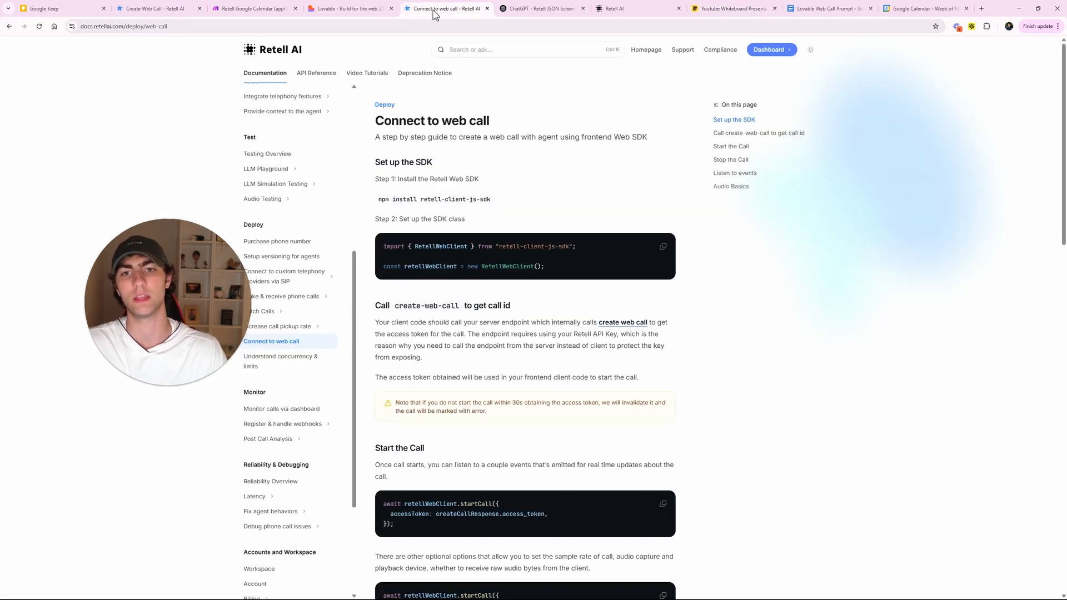
{"action": "scroll", "coordinate": [665, 262], "scroll_direction": "down", "scroll_amount": 14}
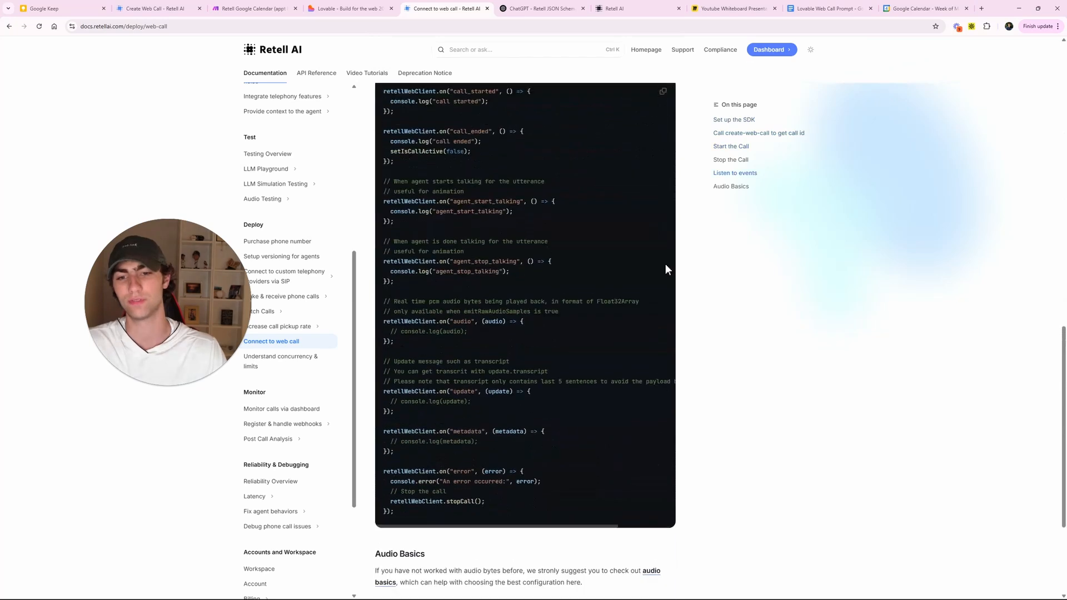
{"action": "left_click", "coordinate": [614, 7]}
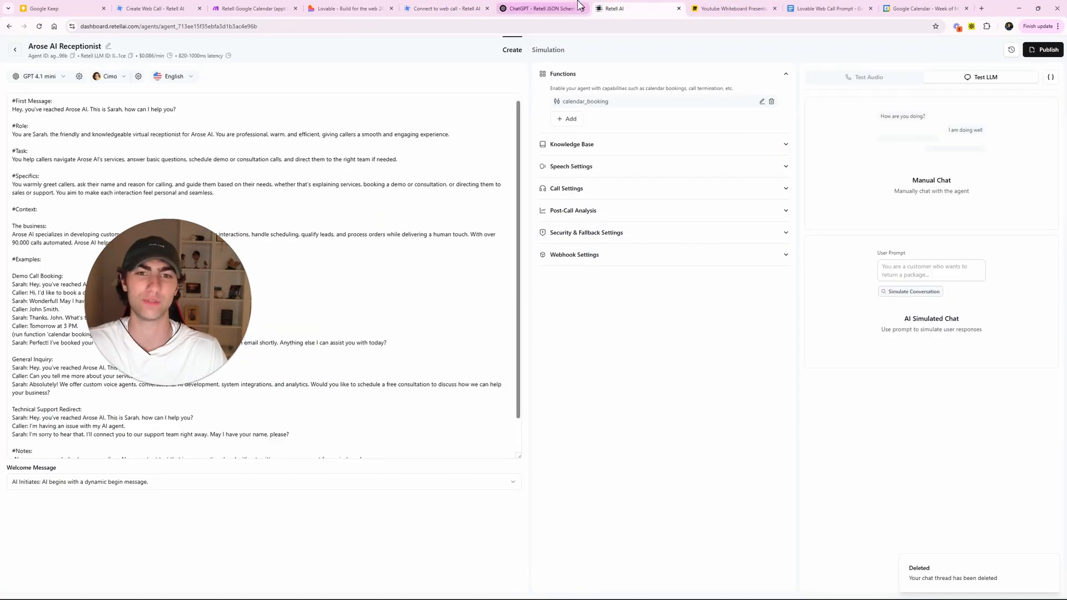
{"action": "key", "text": "ctrl+Tab"}
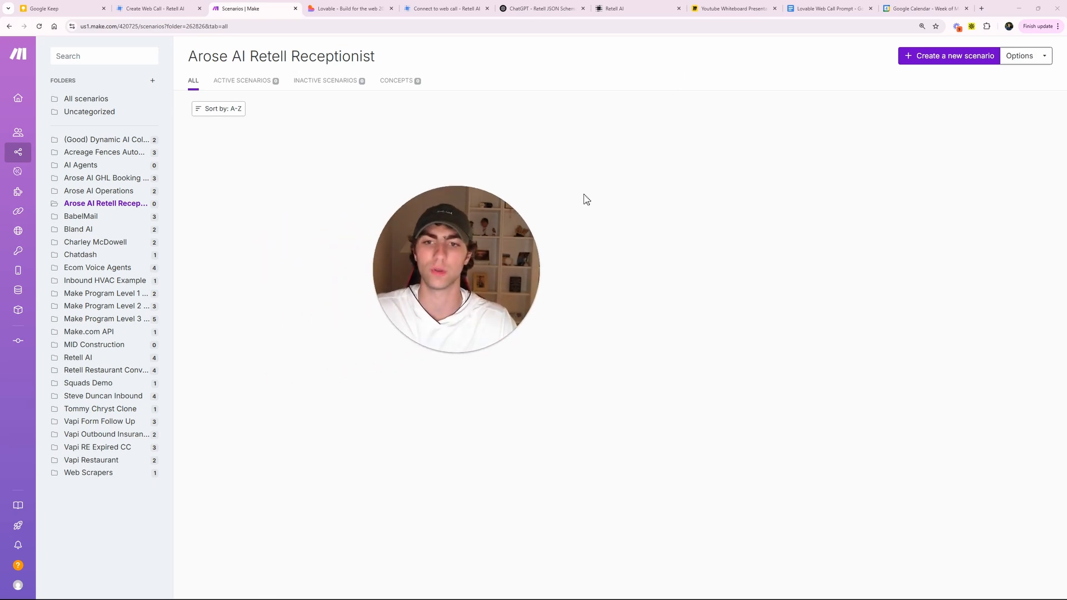
- Create a new Make scenario and rename it 'Web Call'
{"action": "left_click", "coordinate": [155, 8]}
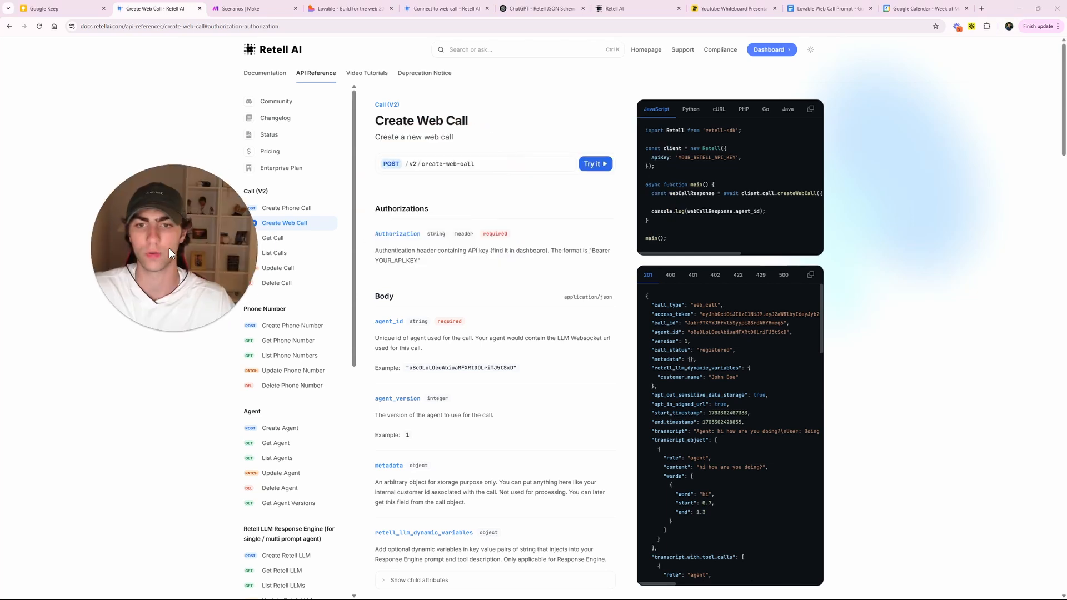
{"action": "left_click", "coordinate": [245, 8]}
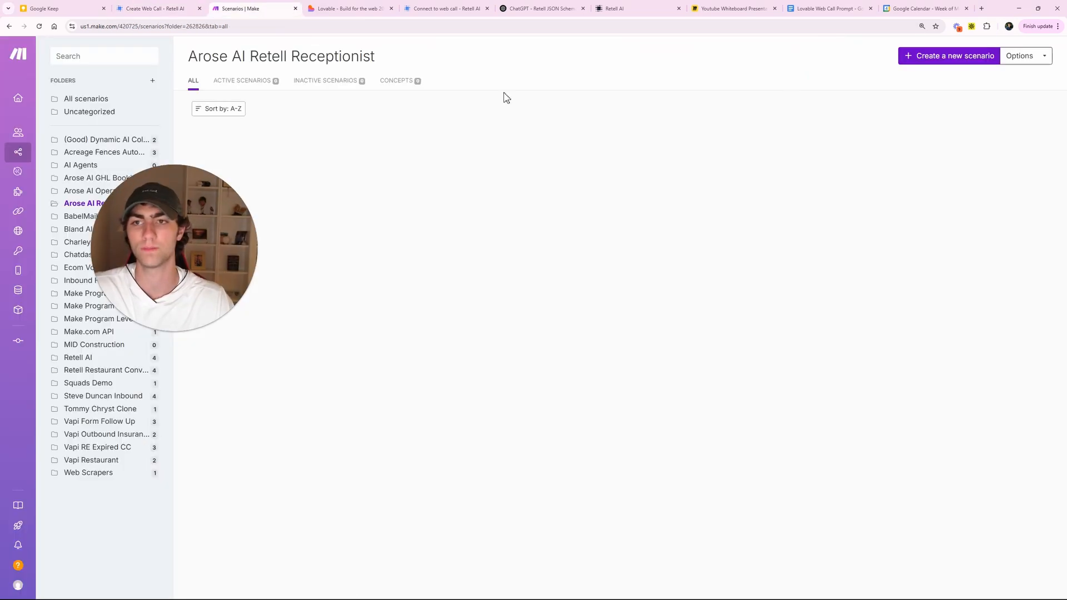
{"action": "left_click", "coordinate": [922, 58]}
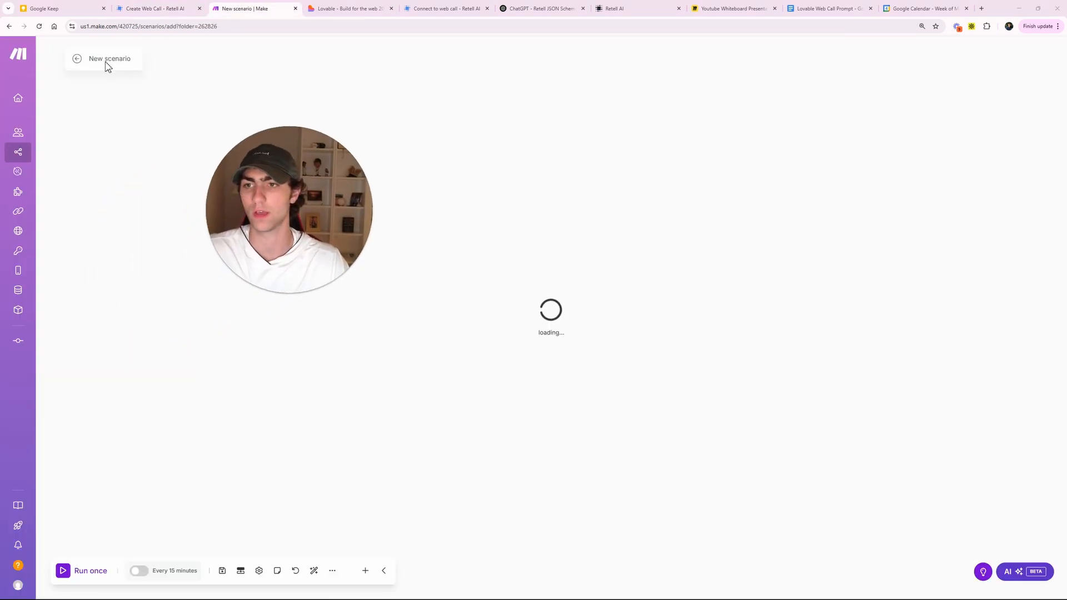
{"action": "double_click", "coordinate": [105, 59]}
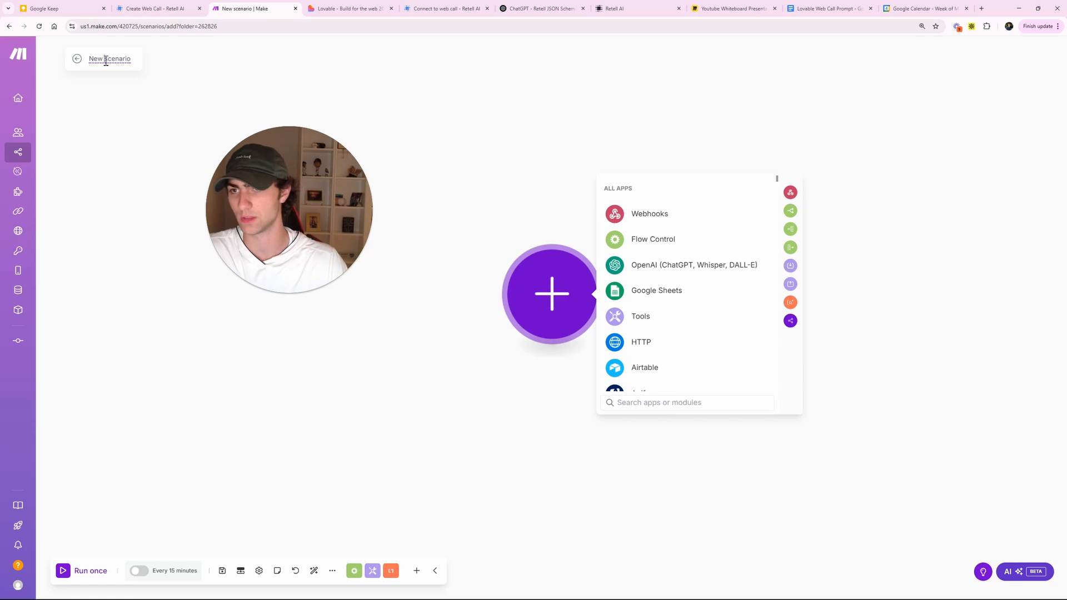
{"action": "triple_click", "coordinate": [105, 59]}
{"action": "type", "text": "Web Call"}
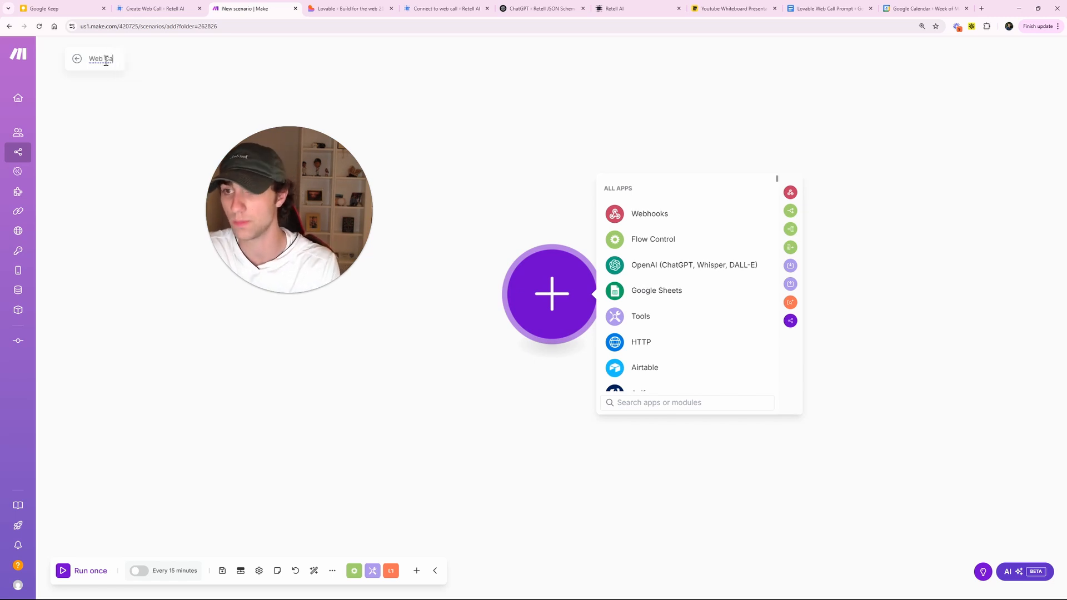
{"action": "left_click", "coordinate": [472, 90]}
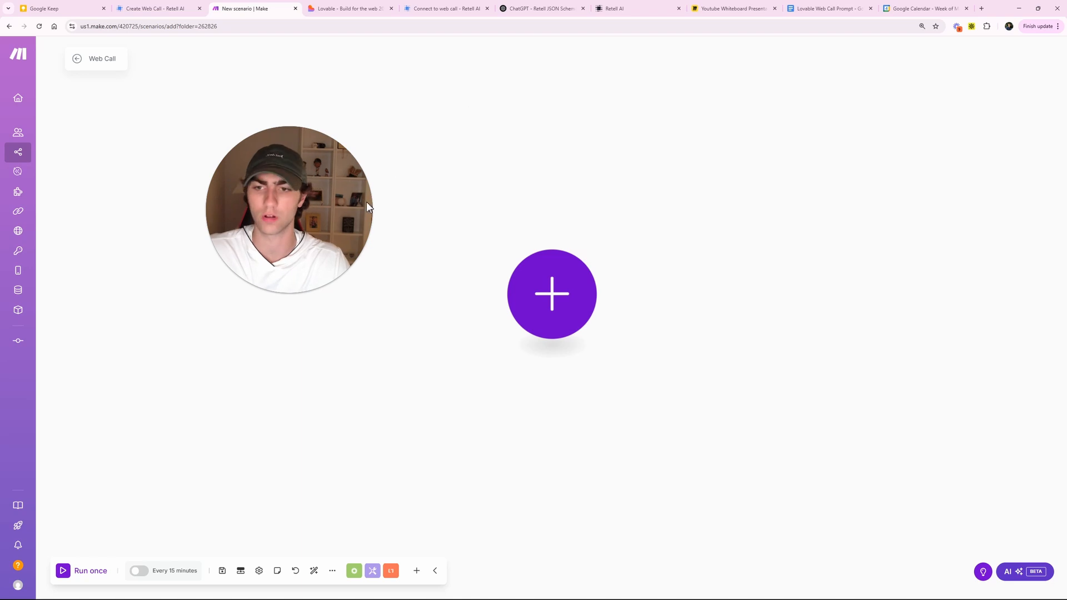
- Add a Webhooks Custom webhook trigger as the first module
{"action": "left_click", "coordinate": [552, 266]}
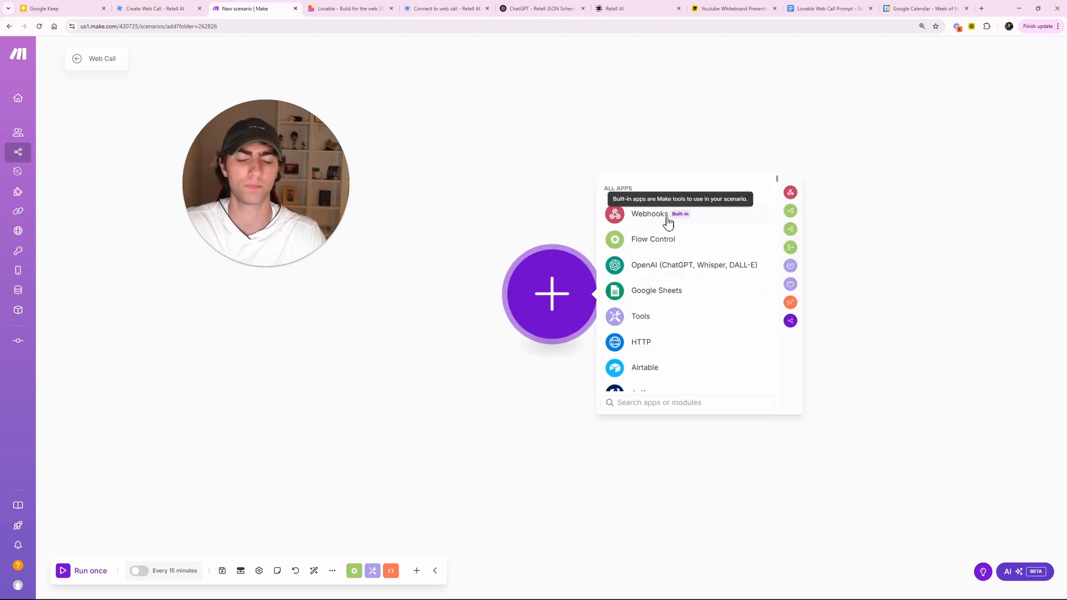
{"action": "left_click", "coordinate": [663, 218]}
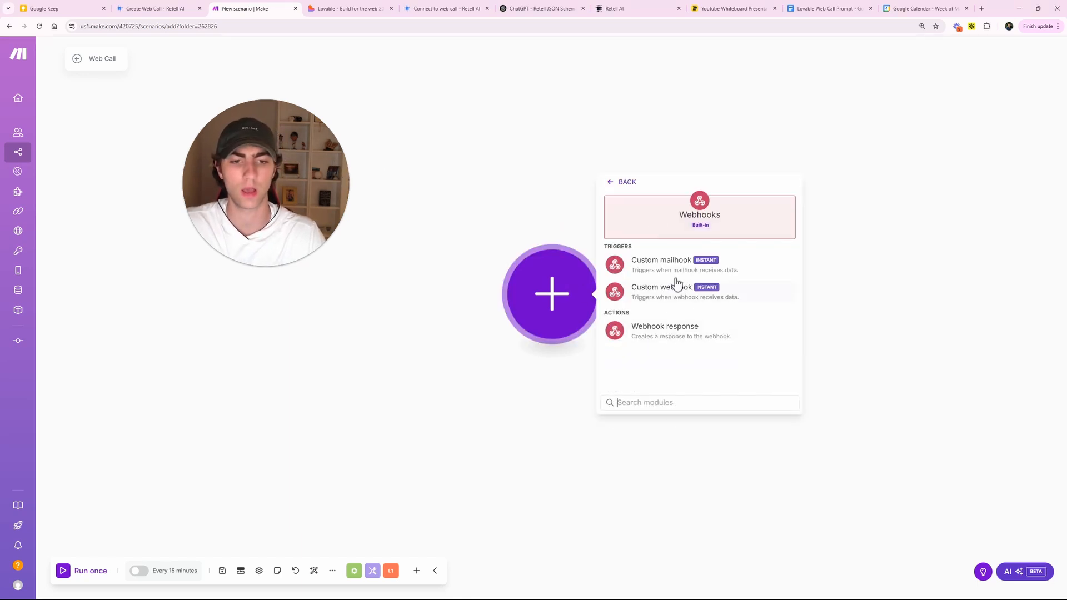
{"action": "left_click", "coordinate": [678, 296]}
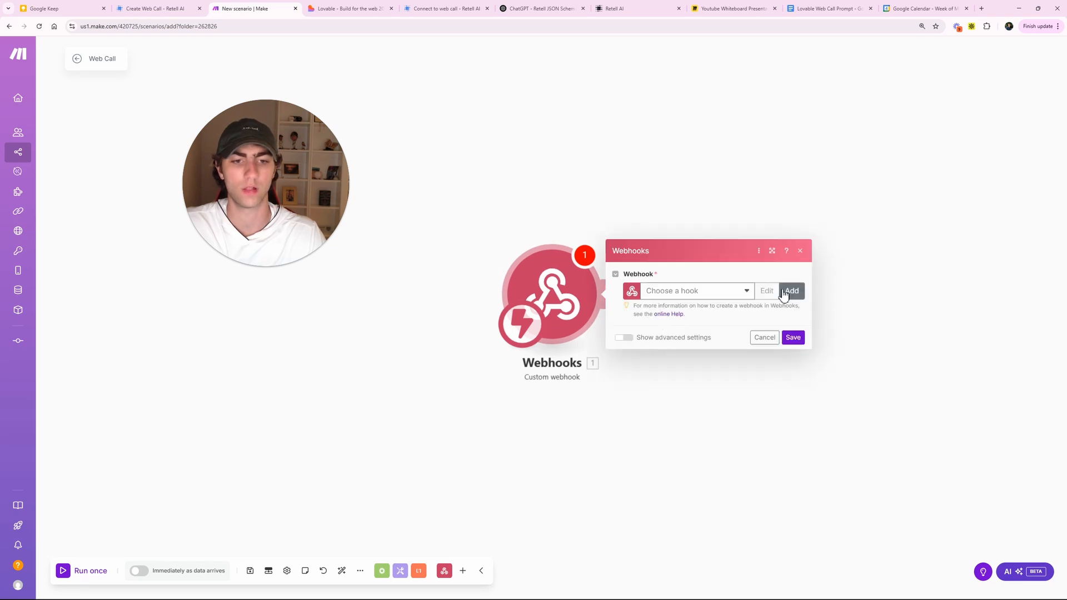
- Create and save a new webhook named 'Arose AI Web Receptionist' for the trigger
{"action": "left_click", "coordinate": [783, 292]}
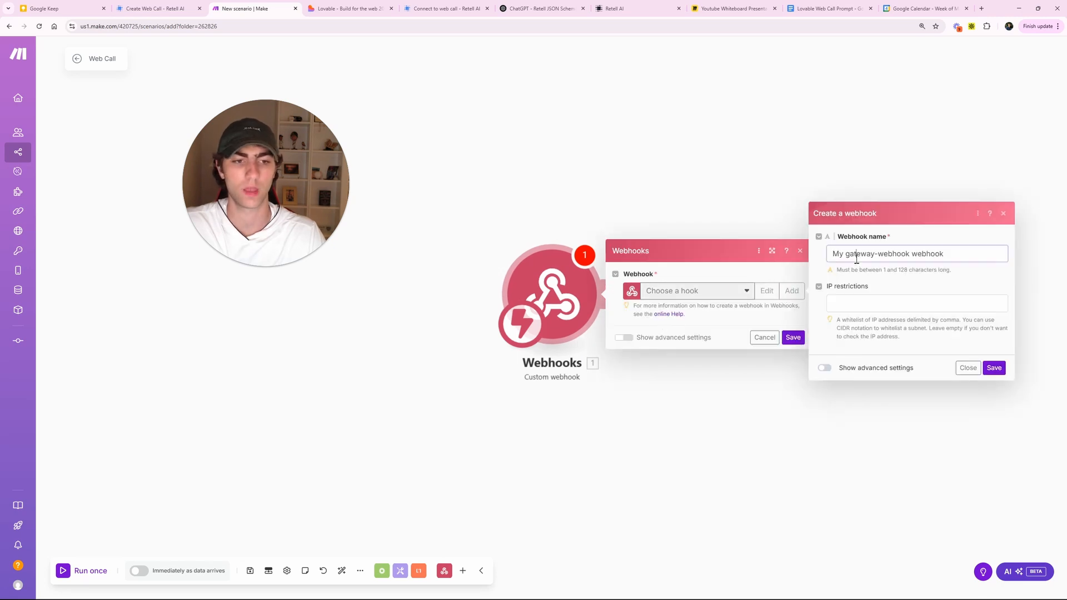
{"action": "triple_click", "coordinate": [858, 254]}
{"action": "type", "text": "Aros"}
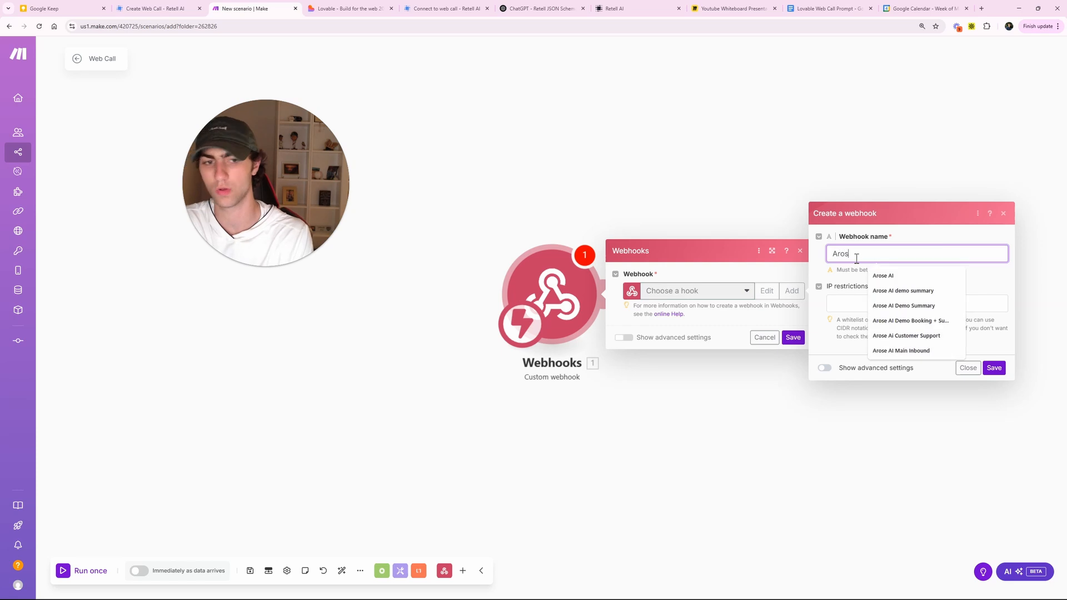
{"action": "type", "text": "e AI Web"}
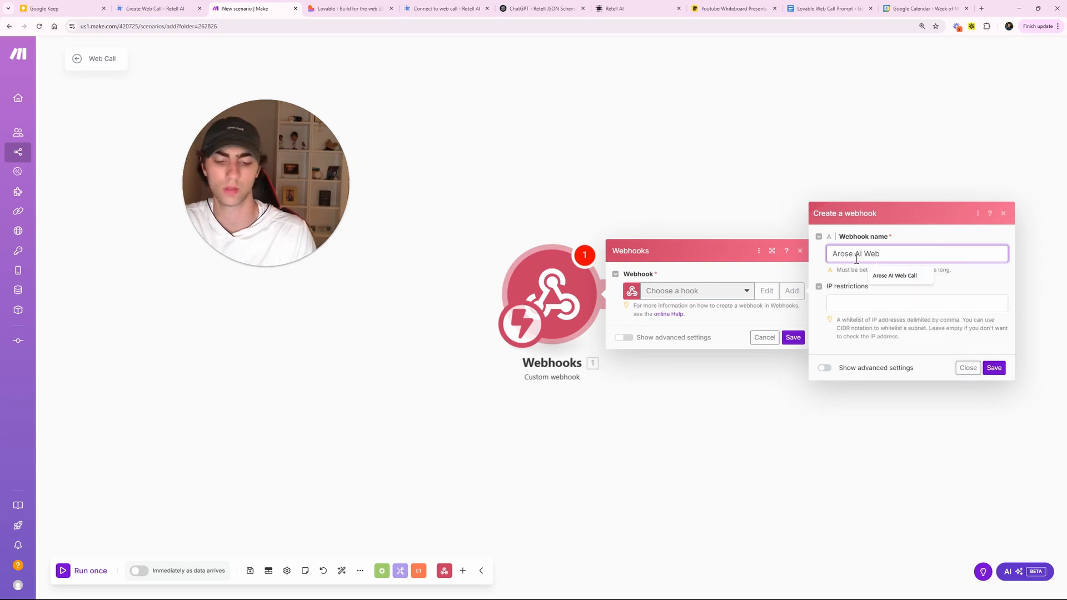
{"action": "key", "text": "Down"}
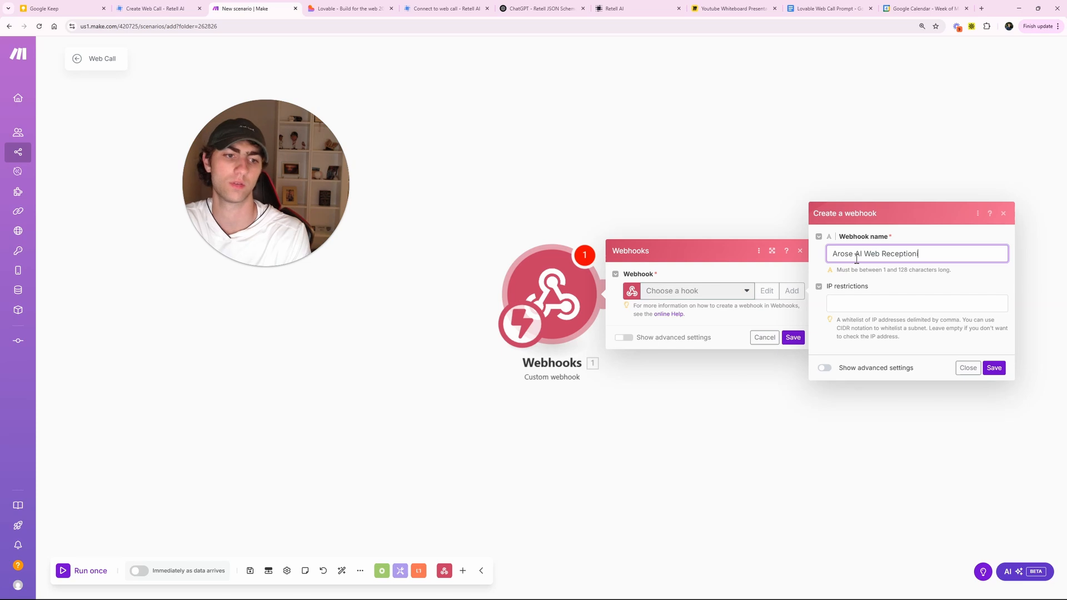
{"action": "left_click", "coordinate": [994, 368]}
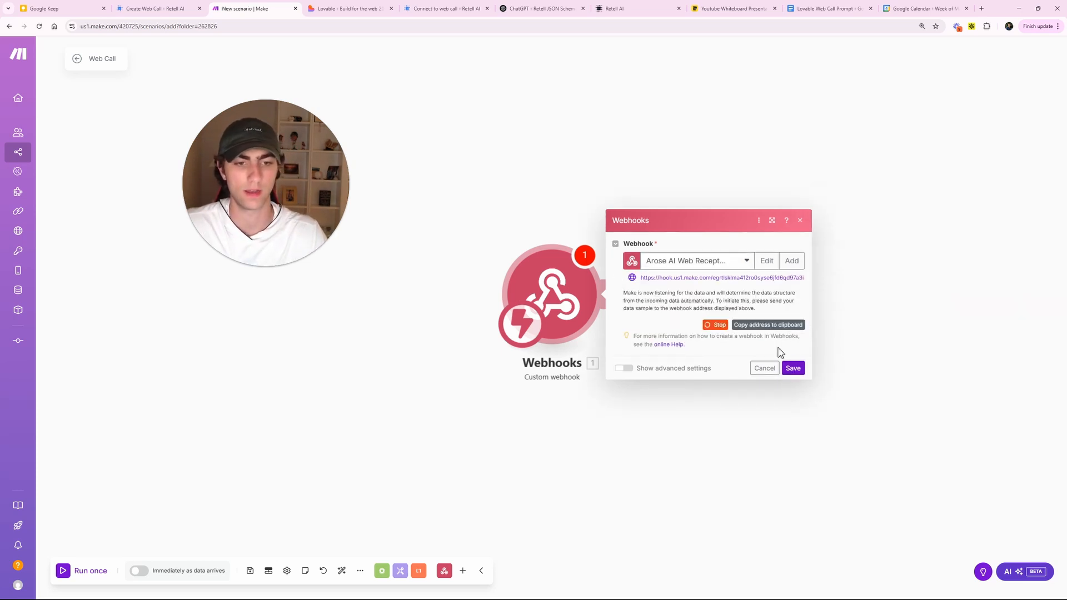
{"action": "left_click", "coordinate": [793, 367]}
- Save the scenario, schedule it to run immediately as data arrives, and list HTTP modules
{"action": "left_click", "coordinate": [250, 570]}
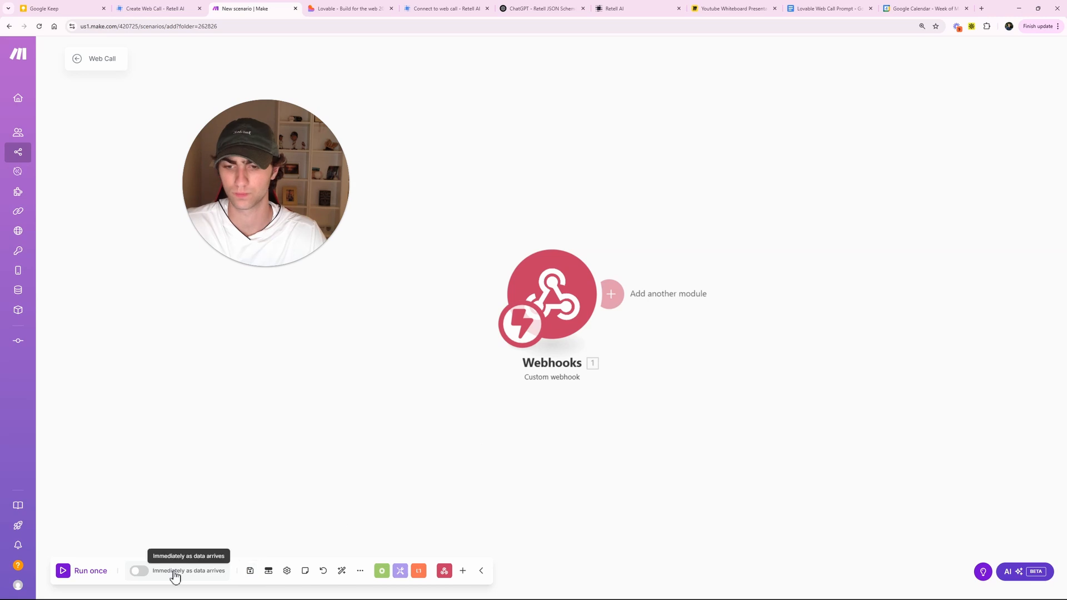
{"action": "left_click", "coordinate": [141, 576]}
{"action": "left_click", "coordinate": [738, 357]}
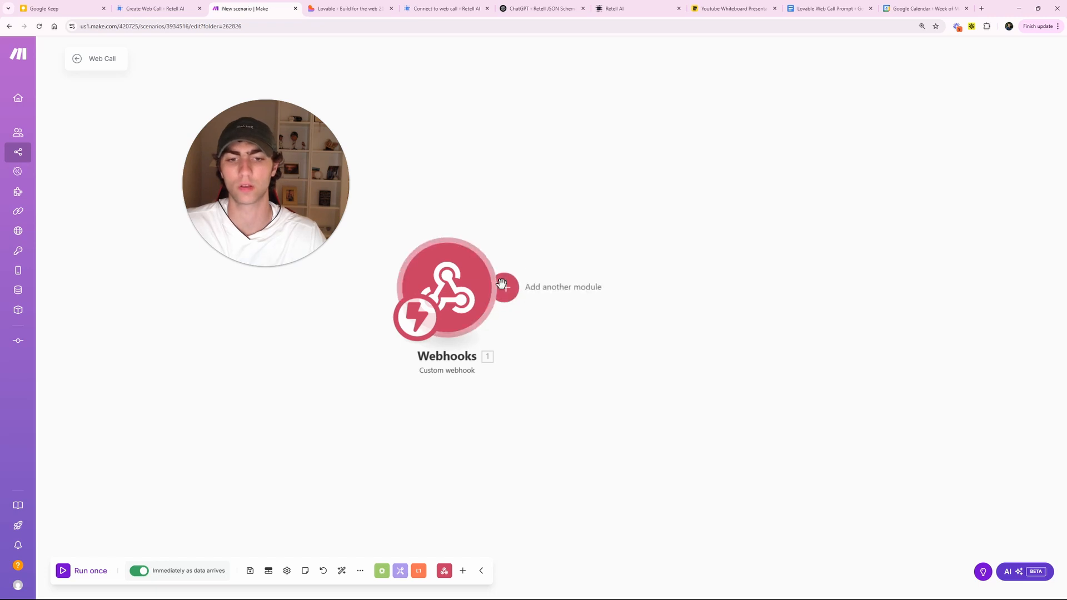
{"action": "left_click", "coordinate": [501, 284]}
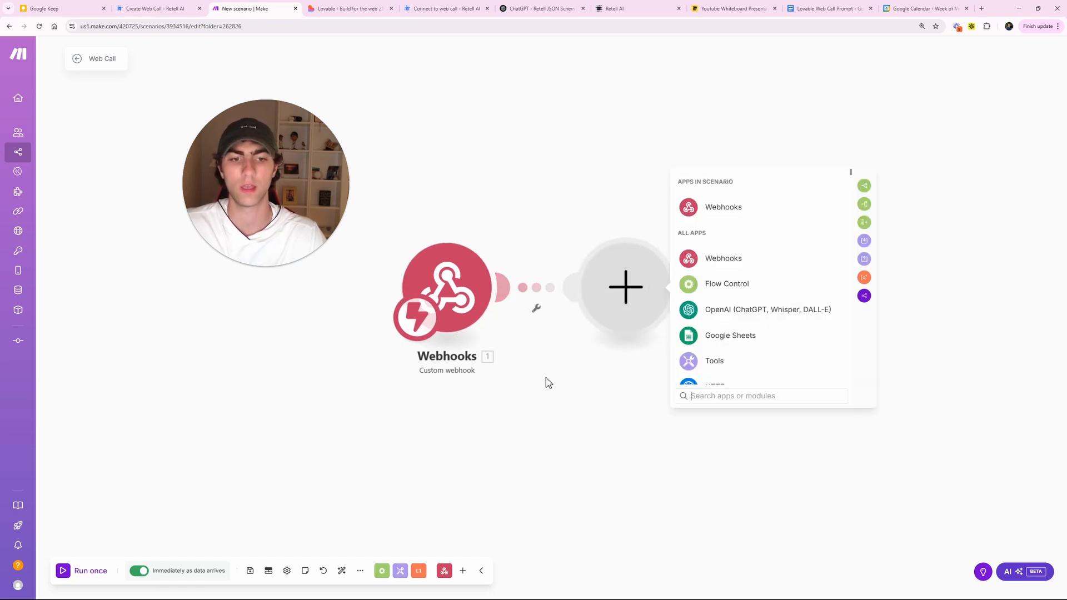
{"action": "scroll", "coordinate": [755, 303], "scroll_direction": "down", "scroll_amount": 2}
{"action": "left_click", "coordinate": [711, 308]}
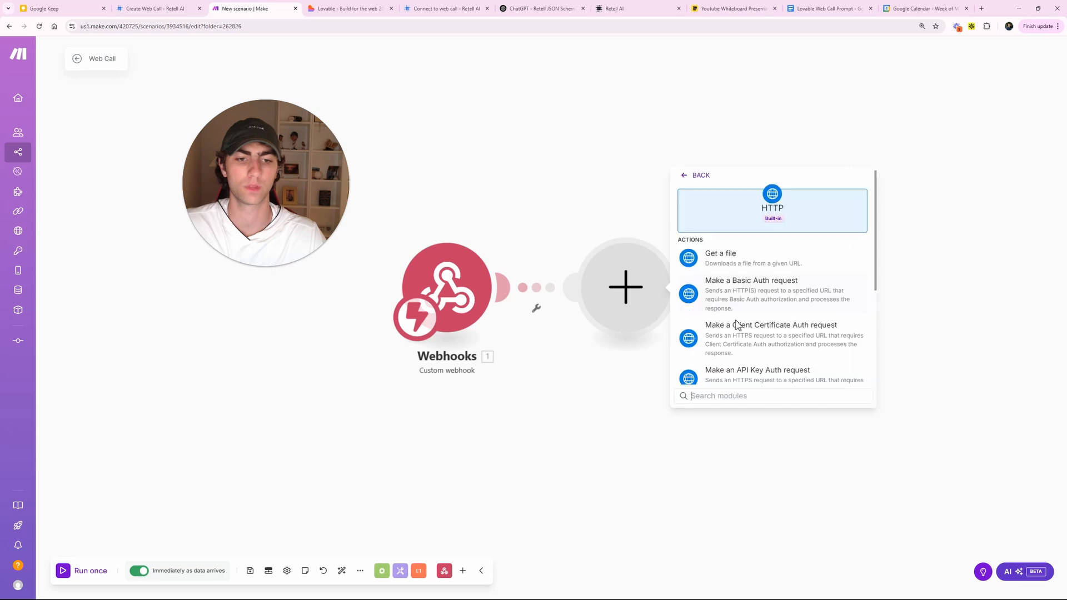
{"action": "scroll", "coordinate": [765, 310], "scroll_direction": "down", "scroll_amount": 3}
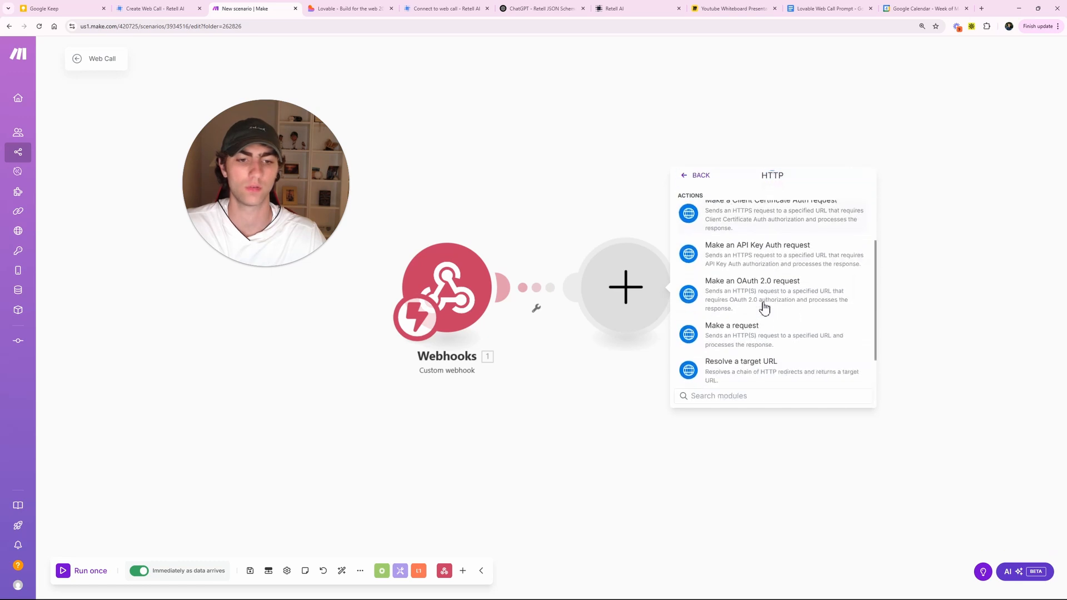
- Add an HTTP Make a request module that POSTs to Retell's create-web-call endpoint URL
{"action": "left_click", "coordinate": [766, 332]}
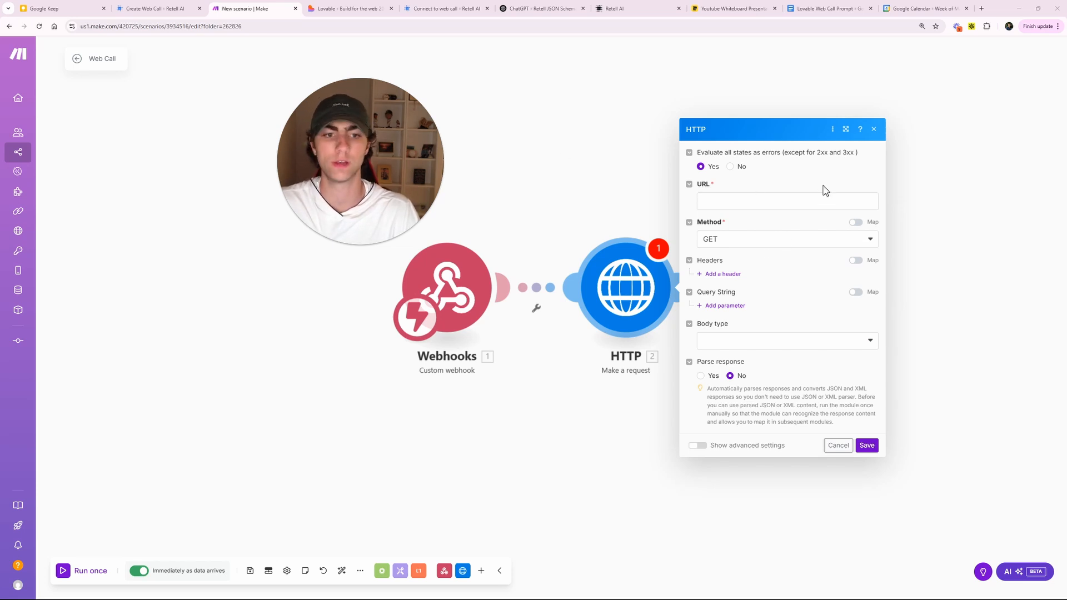
{"action": "left_click", "coordinate": [153, 8]}
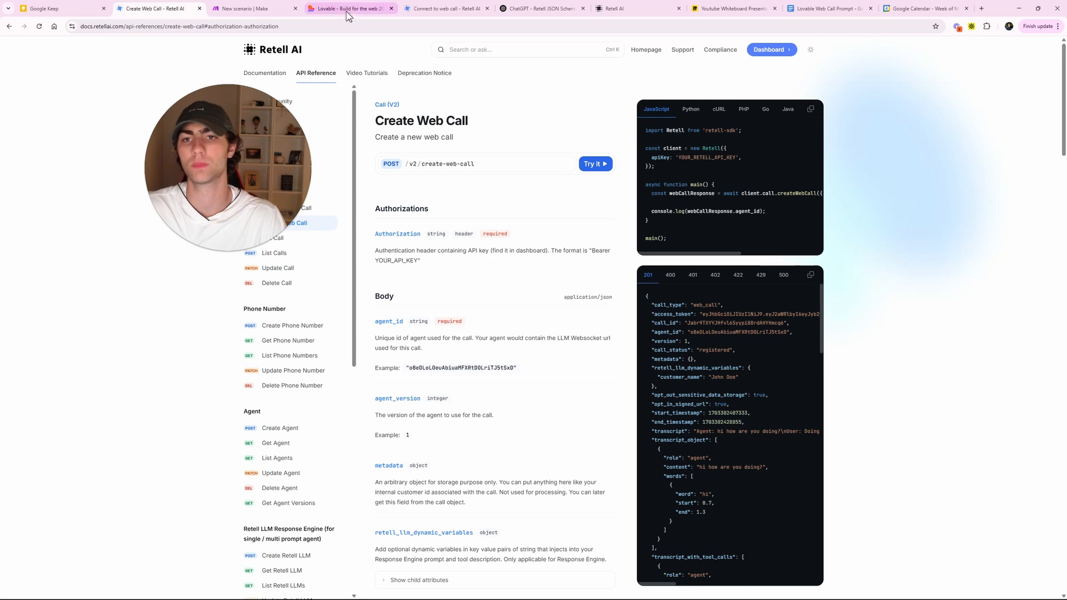
{"action": "left_click", "coordinate": [245, 8]}
{"action": "left_click", "coordinate": [748, 203]}
{"action": "type", "text": "https://api.retellai.com/v2/create-web-call"}
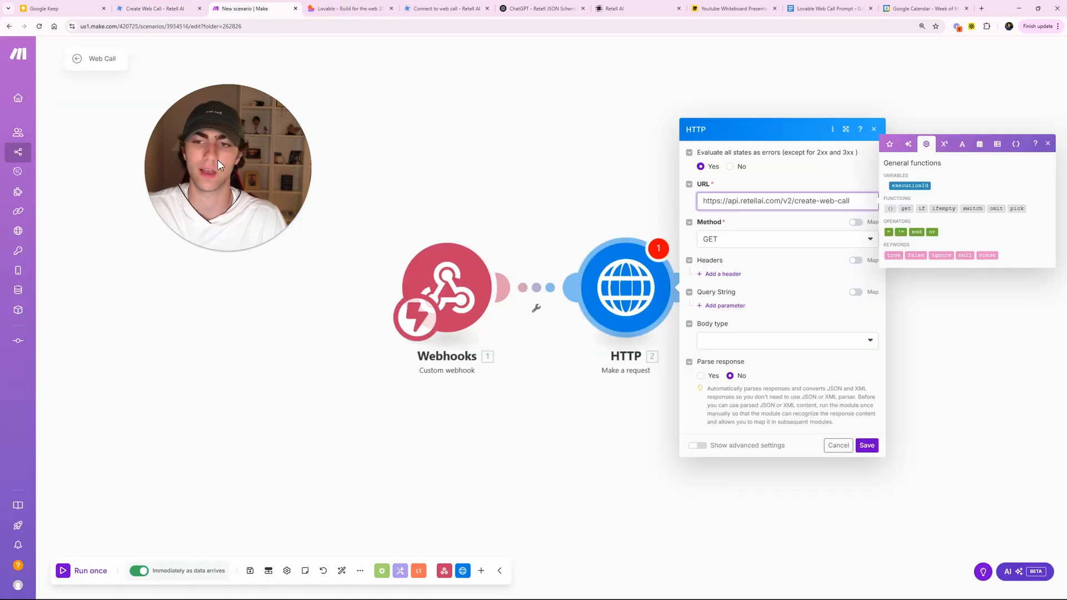
{"action": "left_click_drag", "start_coordinate": [218, 160], "coordinate": [333, 130]}
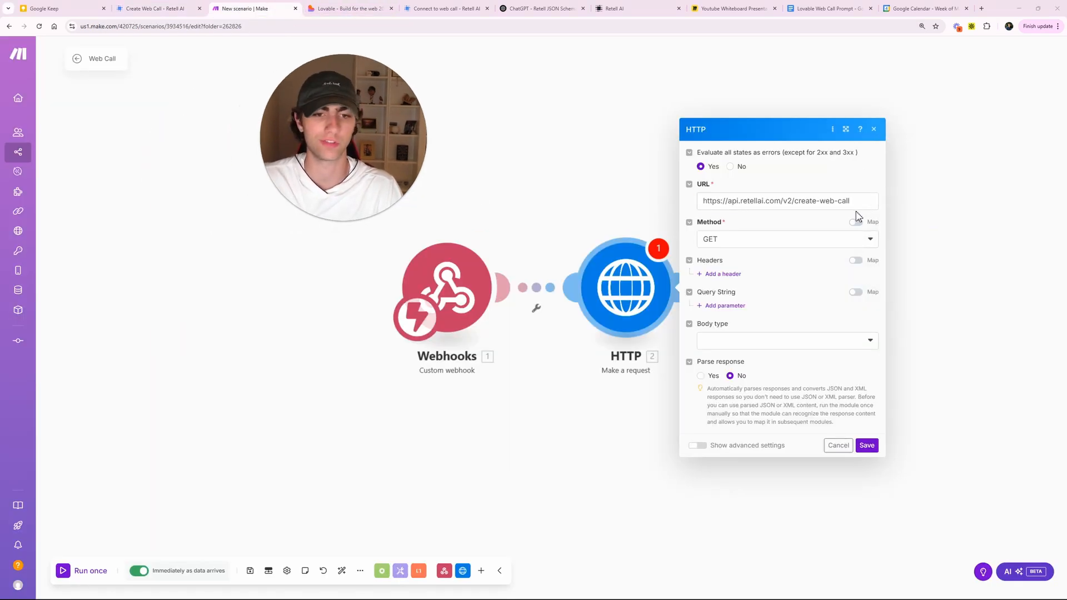
{"action": "left_click", "coordinate": [749, 240]}
{"action": "left_click", "coordinate": [739, 284]}
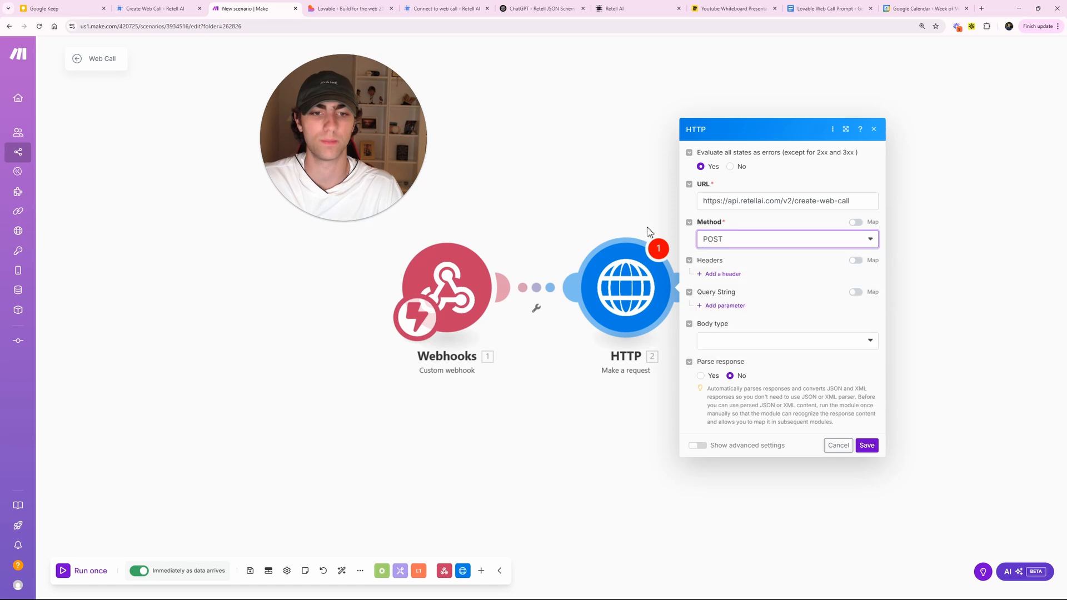
- Add a request header named Authorization with value Bearer
{"action": "left_click", "coordinate": [153, 9]}
{"action": "left_click_drag", "start_coordinate": [326, 161], "coordinate": [171, 185]}
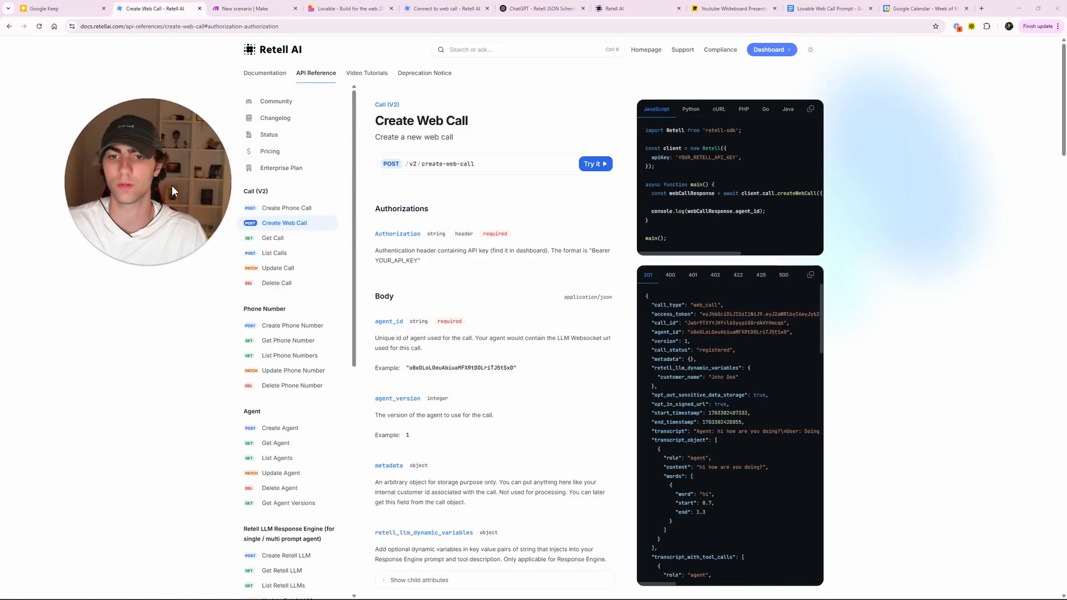
{"action": "left_click", "coordinate": [257, 7]}
{"action": "left_click", "coordinate": [742, 274]}
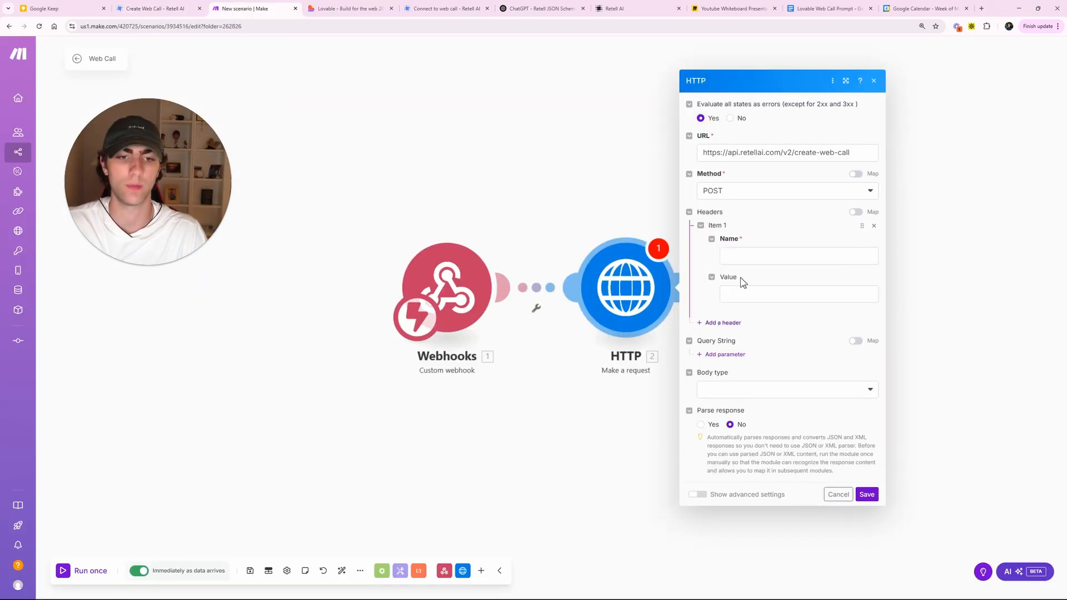
{"action": "left_click", "coordinate": [739, 256]}
{"action": "type", "text": "Authori"}
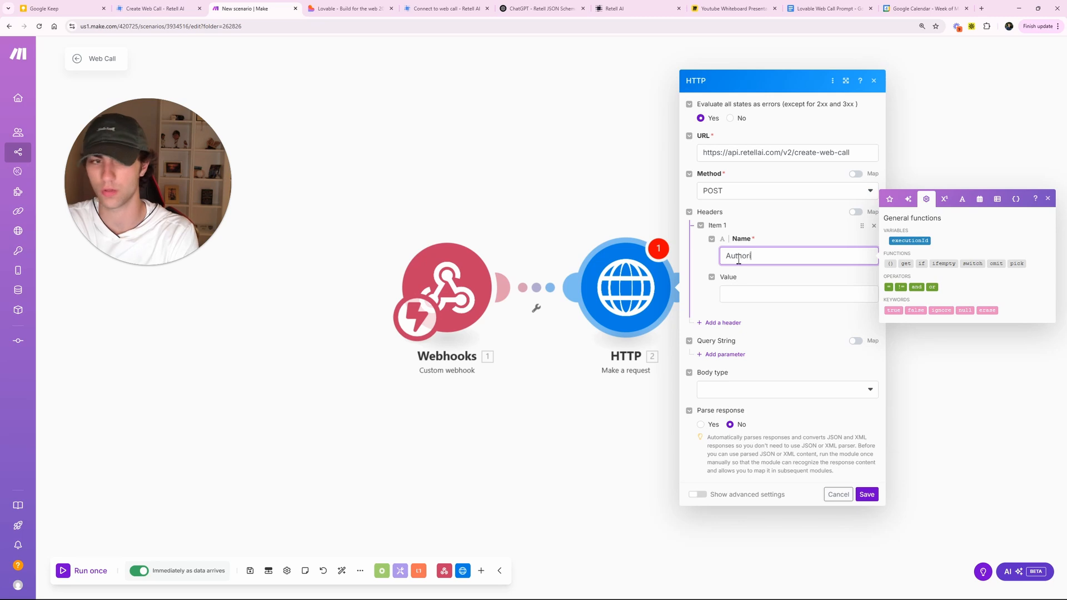
{"action": "type", "text": "zation"}
{"action": "left_click", "coordinate": [766, 294]}
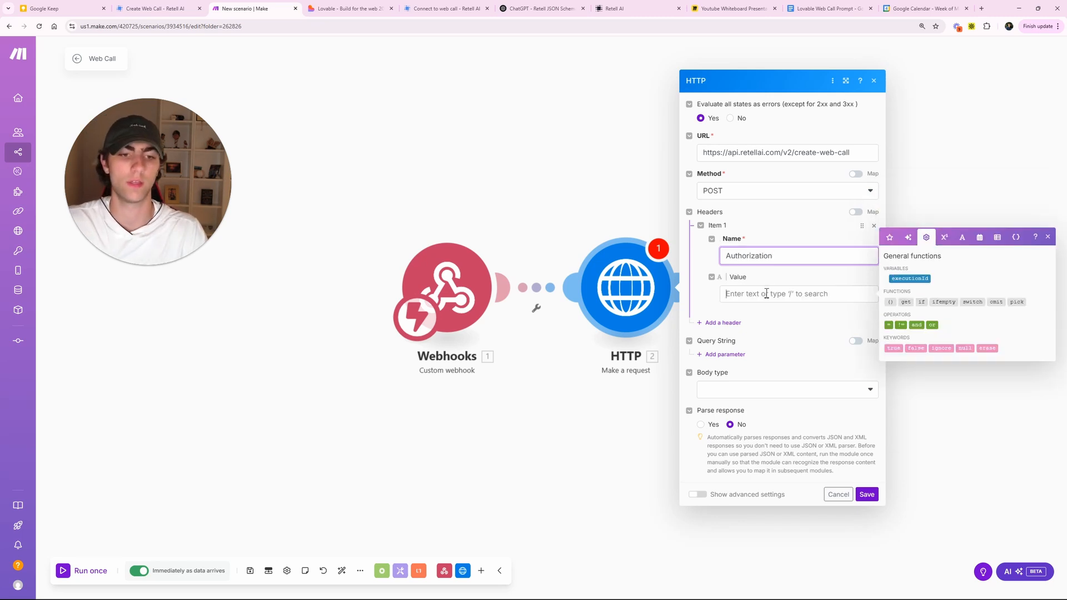
{"action": "type", "text": "Bear"}
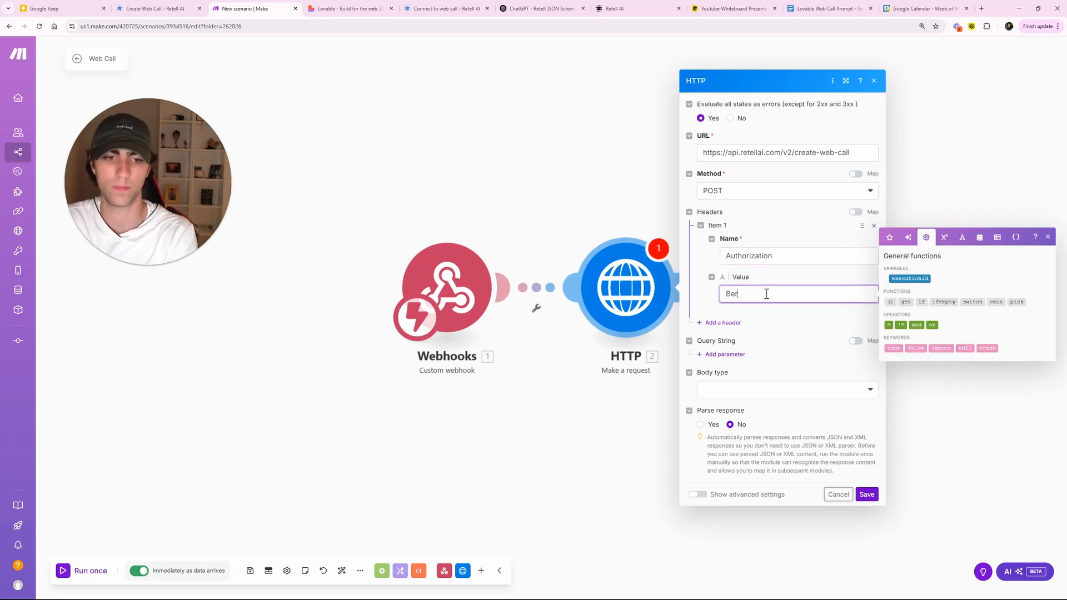
{"action": "type", "text": "er"}
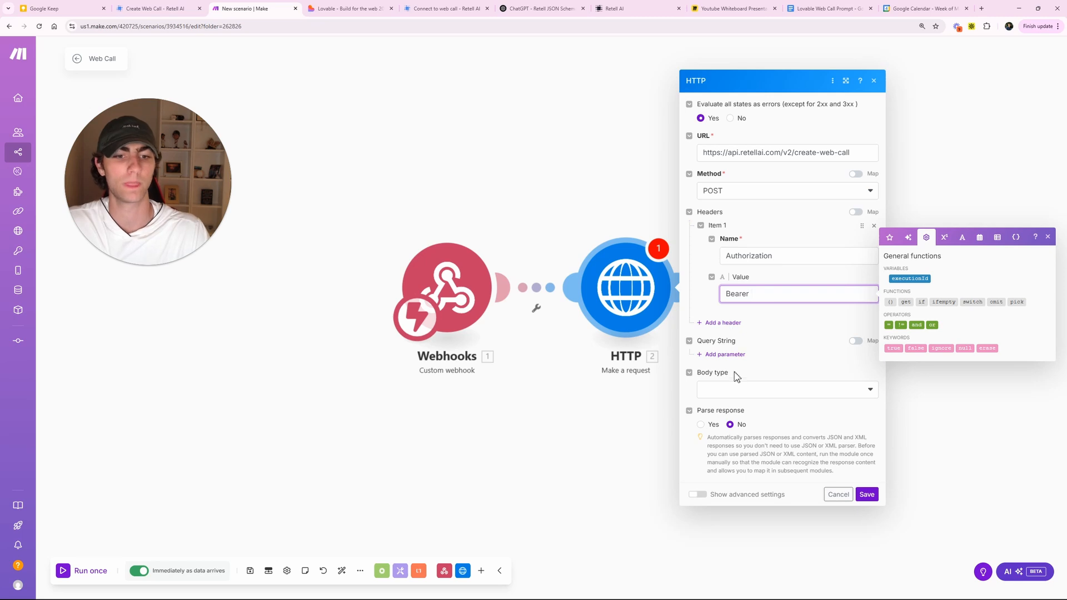
- Set the body type to Raw with JSON (application/json) content, then save the module and scenario
{"action": "left_click", "coordinate": [732, 390]}
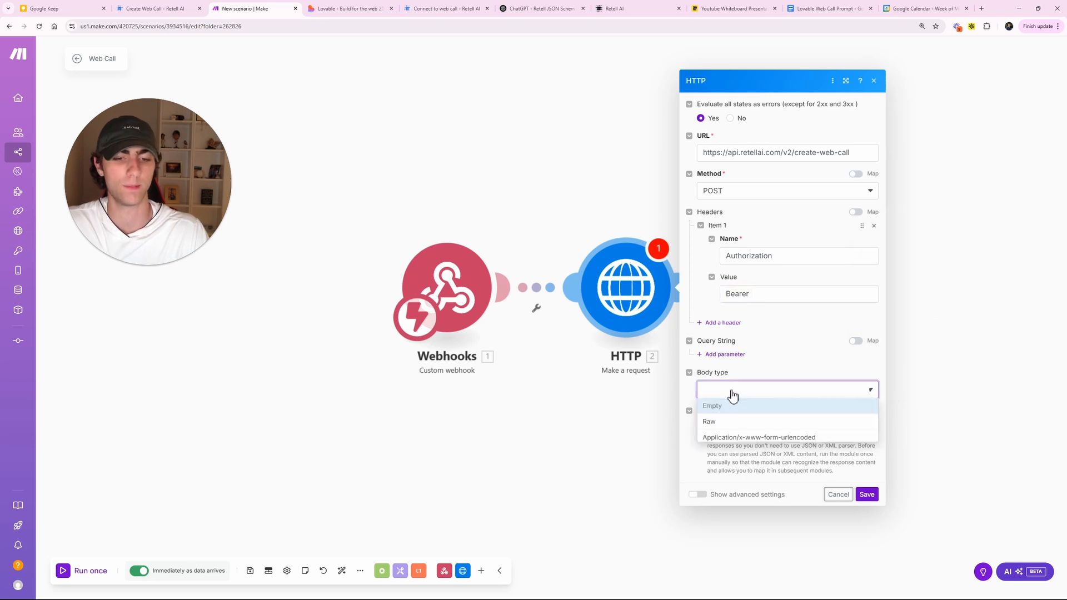
{"action": "left_click", "coordinate": [733, 421]}
{"action": "left_click", "coordinate": [746, 401]}
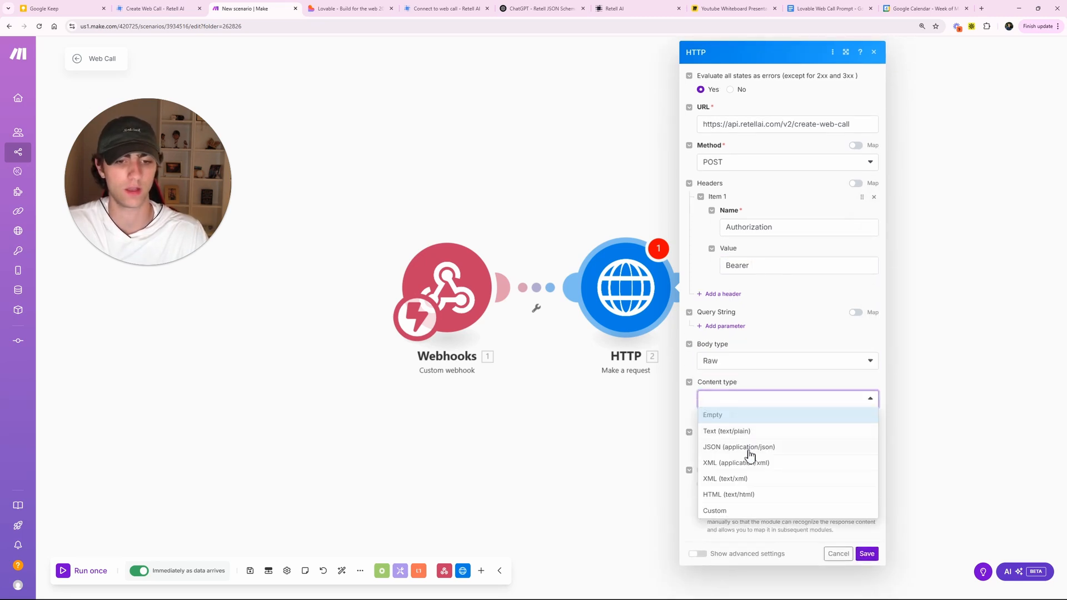
{"action": "left_click", "coordinate": [749, 447]}
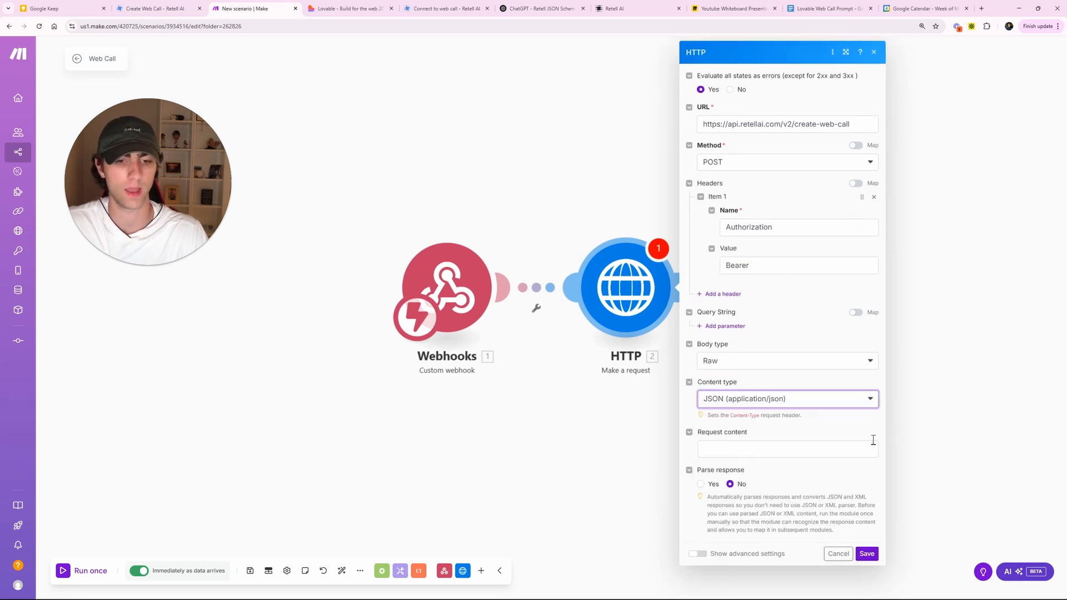
{"action": "left_click", "coordinate": [876, 560]}
{"action": "left_click", "coordinate": [250, 571]}
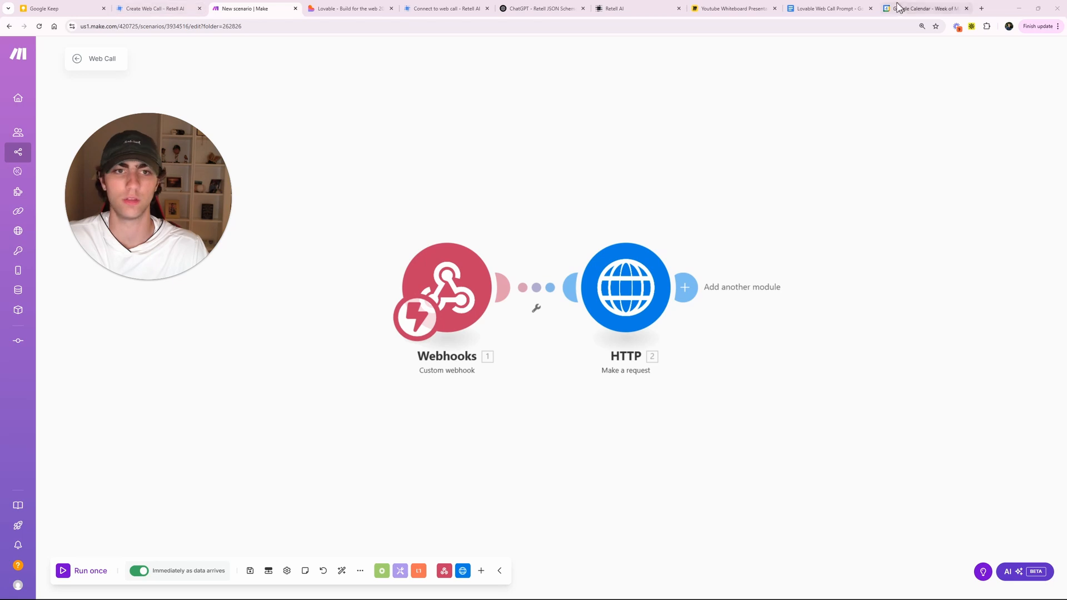
- Start a temporary ChatGPT chat and copy the Body section from Retell's Create Web Call docs
{"action": "left_click_drag", "start_coordinate": [544, 9], "coordinate": [355, 8]}
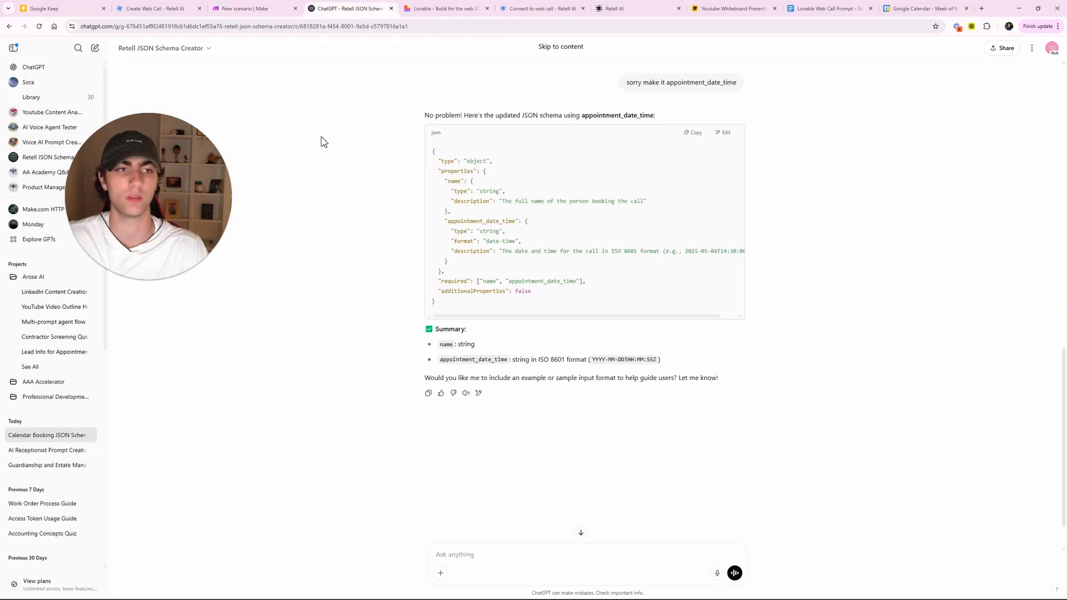
{"action": "left_click", "coordinate": [34, 67]}
{"action": "left_click", "coordinate": [1015, 48]}
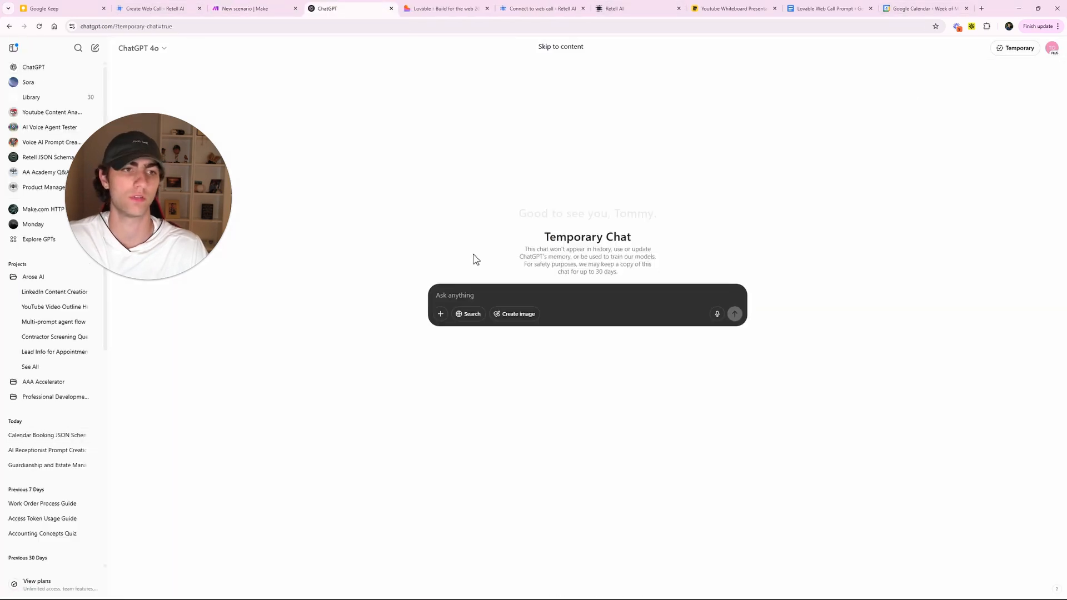
{"action": "left_click", "coordinate": [150, 9]}
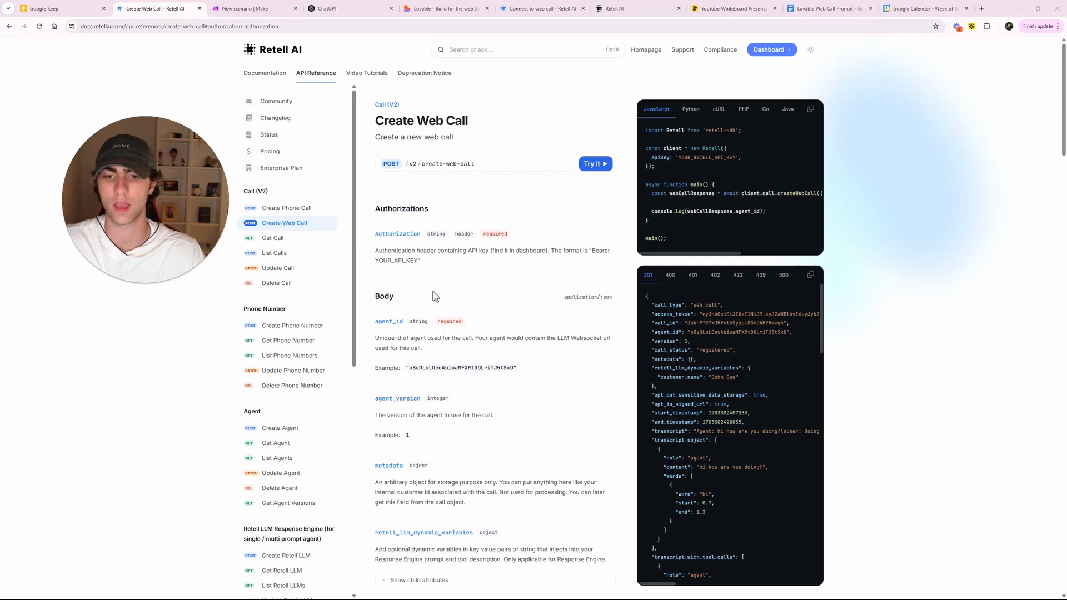
{"action": "scroll", "coordinate": [434, 296], "scroll_direction": "down", "scroll_amount": 1}
{"action": "left_click_drag", "start_coordinate": [376, 251], "coordinate": [547, 331]}
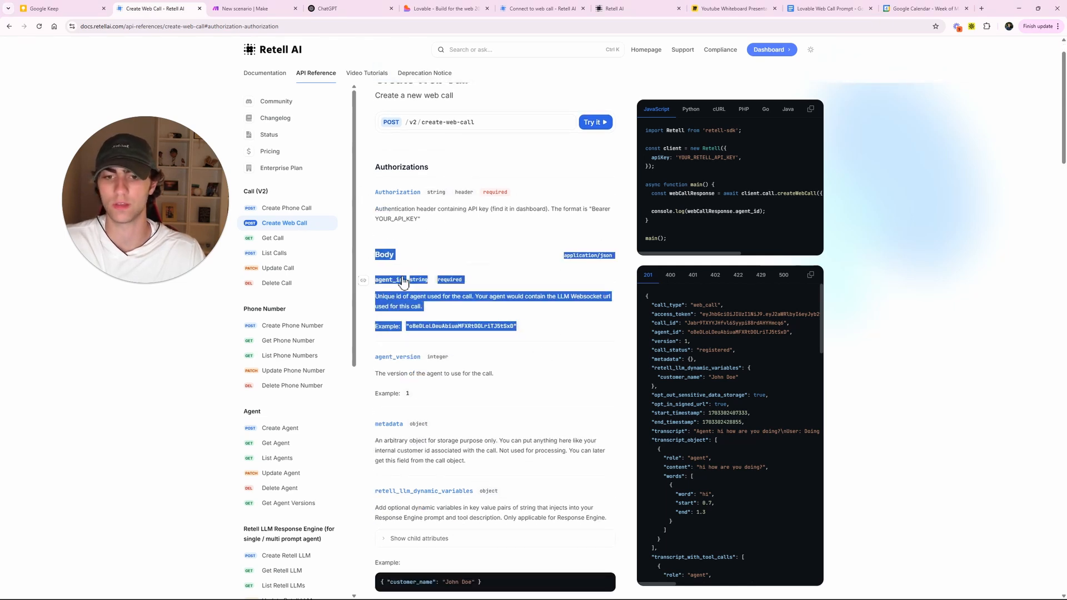
{"action": "left_click", "coordinate": [343, 255]}
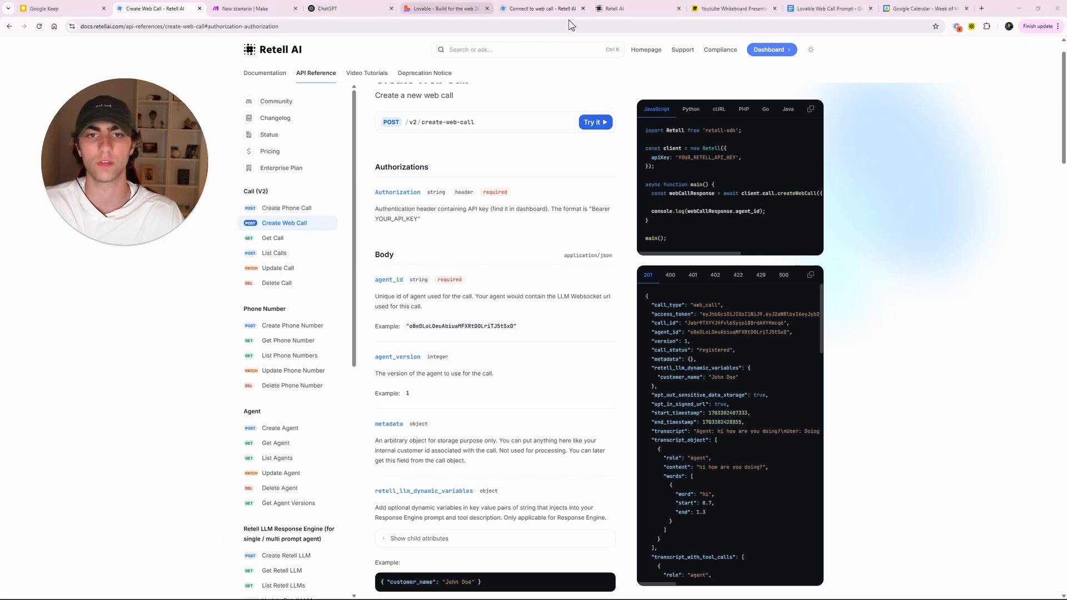
- Ask ChatGPT 'make this an api request in json for me:' with the docs, and copy the JSON reply
{"action": "left_click", "coordinate": [342, 8]}
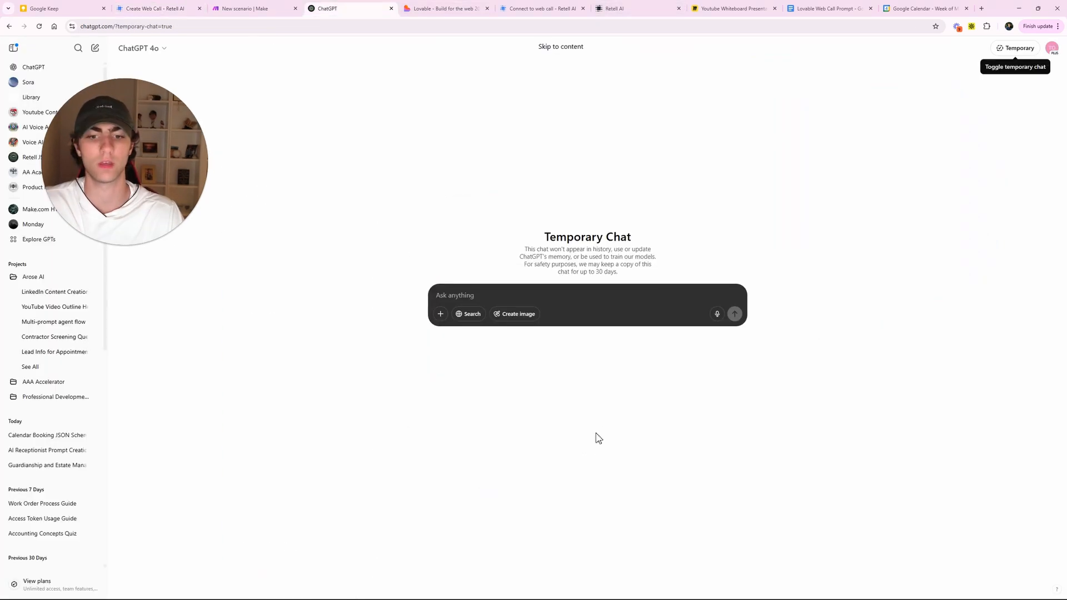
{"action": "left_click", "coordinate": [499, 295]}
{"action": "type", "text": "make t"}
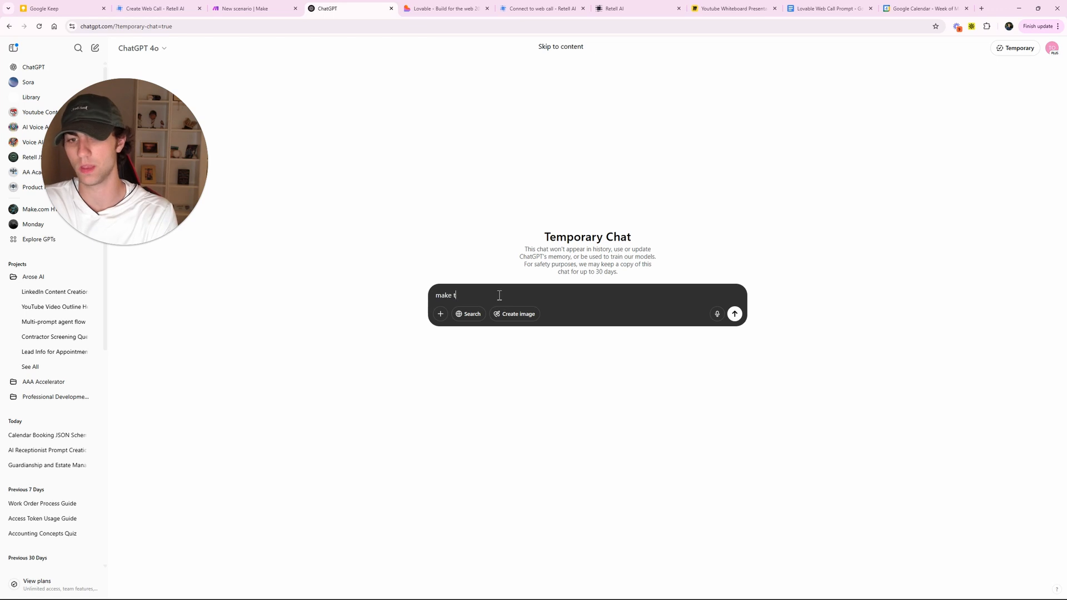
{"action": "type", "text": "his an api re"}
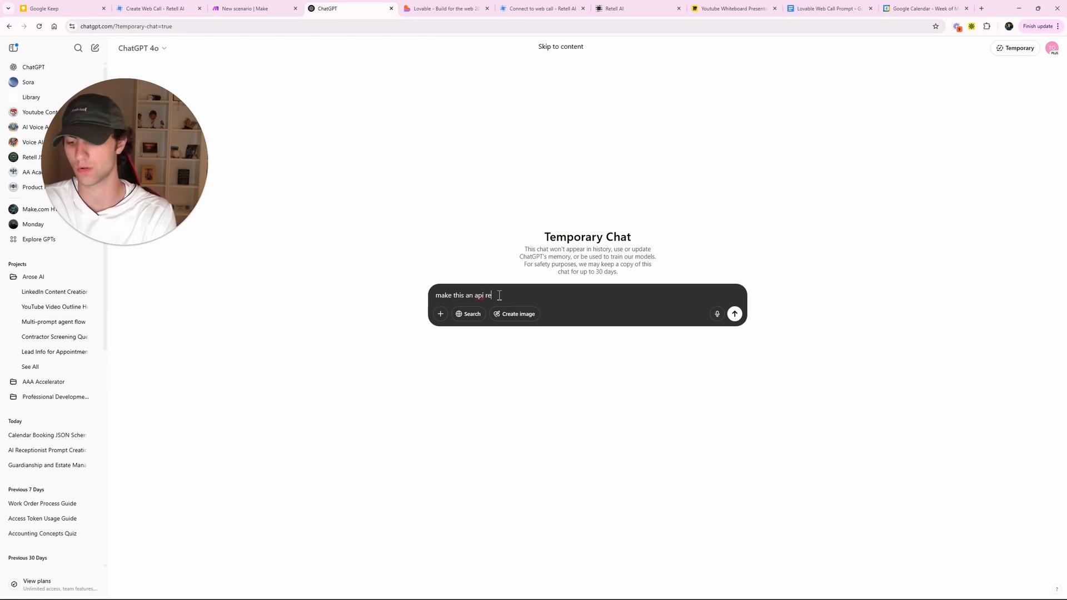
{"action": "type", "text": "quest in jso"}
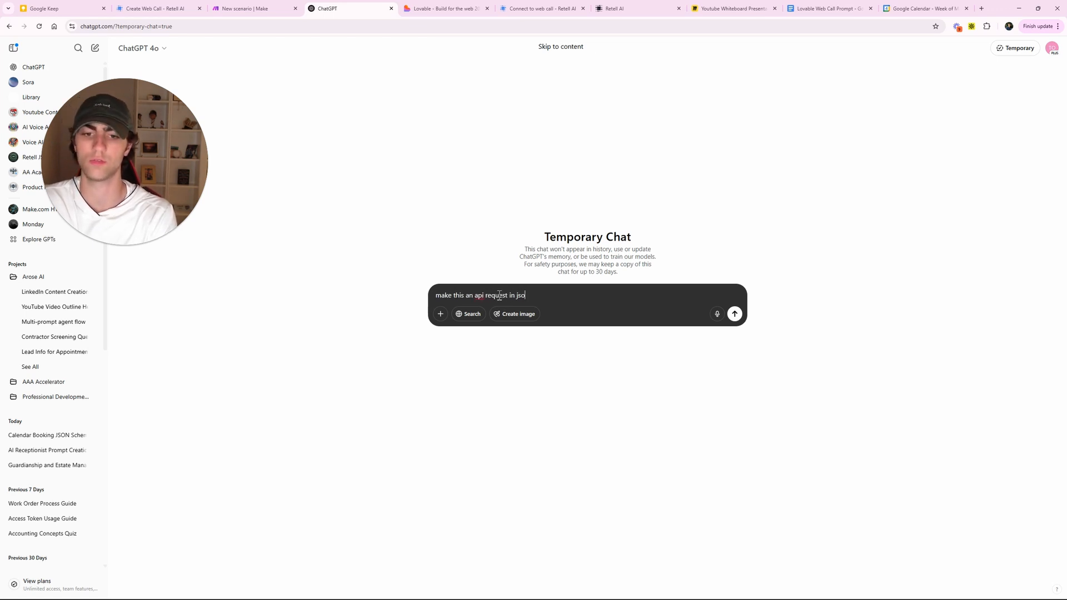
{"action": "type", "text": "n for me:"}
{"action": "type", "text": "Body application/json  agent_id stringrequired Unique id of agent used for the call. Your agent would contain the LLM Websocket url used for this call.  Example: \"oBeDLoLOeuAbiuaMFXRtDOLriTJ5tSxD\""}
{"action": "key", "text": "Return"}
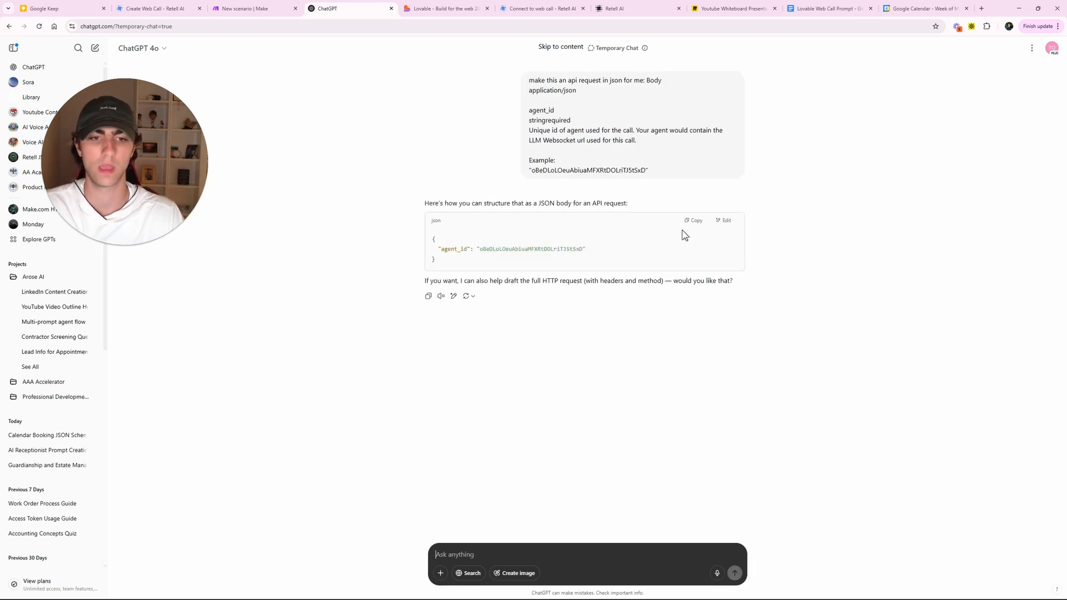
{"action": "left_click", "coordinate": [690, 222]}
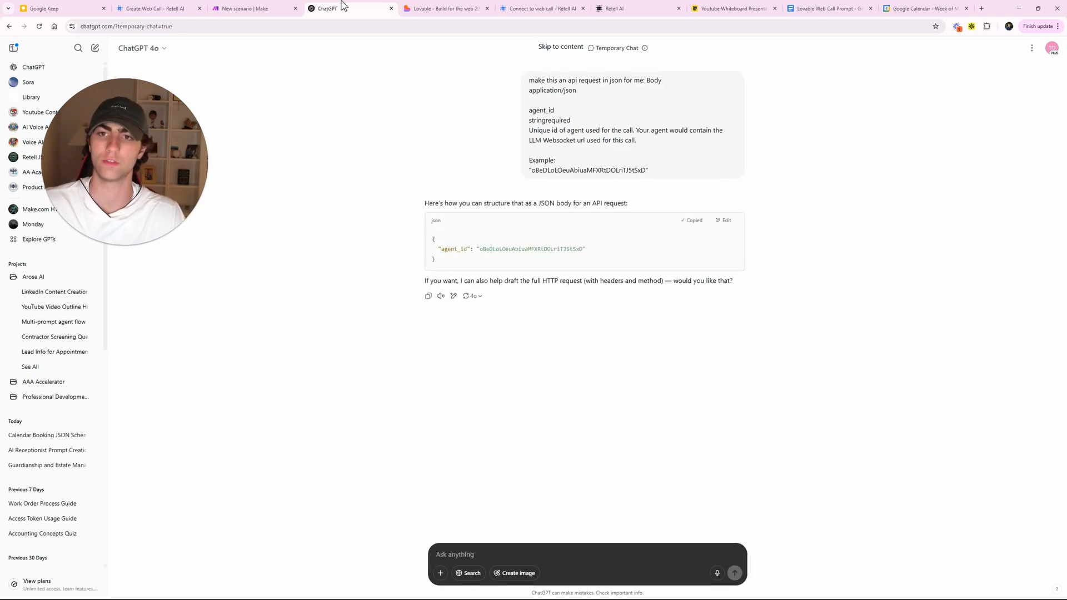
{"action": "left_click", "coordinate": [266, 7]}
- Paste the agent_id JSON into the HTTP module's Request content and save it
{"action": "left_click", "coordinate": [639, 260]}
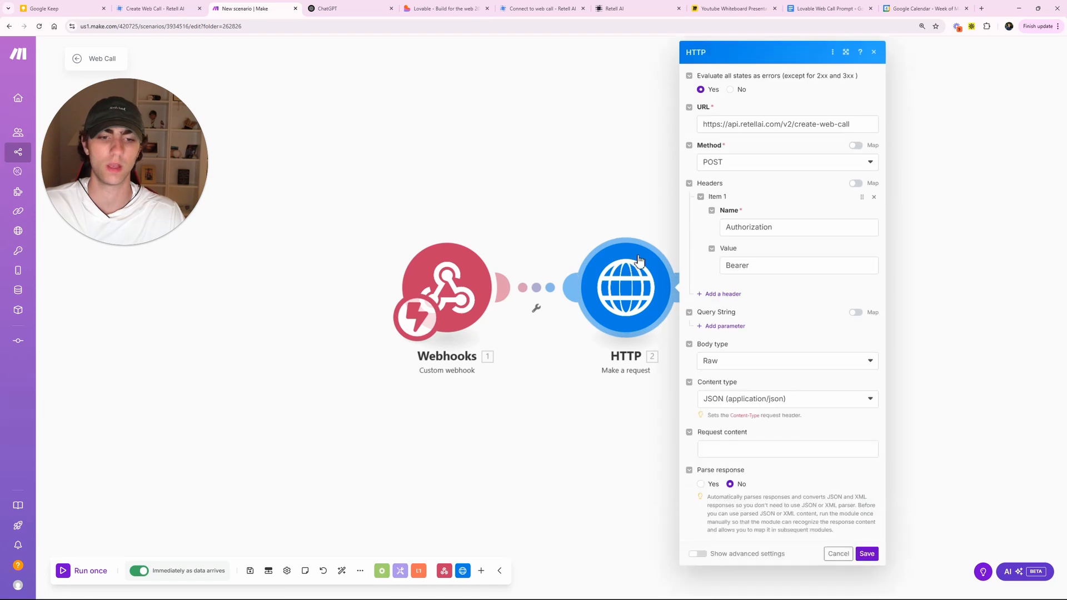
{"action": "left_click", "coordinate": [738, 445]}
{"action": "key", "text": "ctrl+v"}
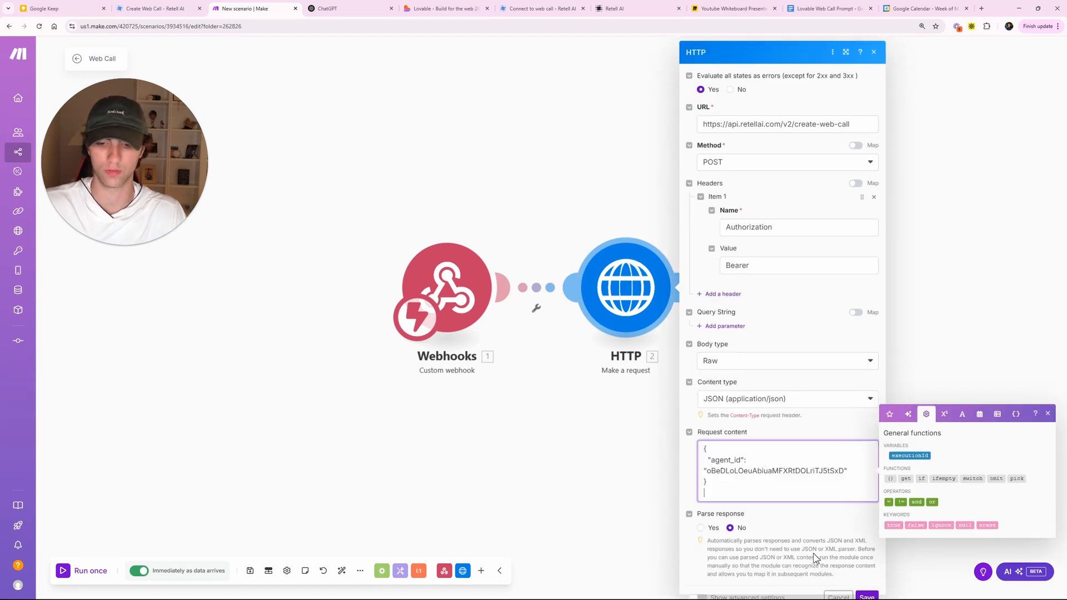
{"action": "key", "text": "BackSpace"}
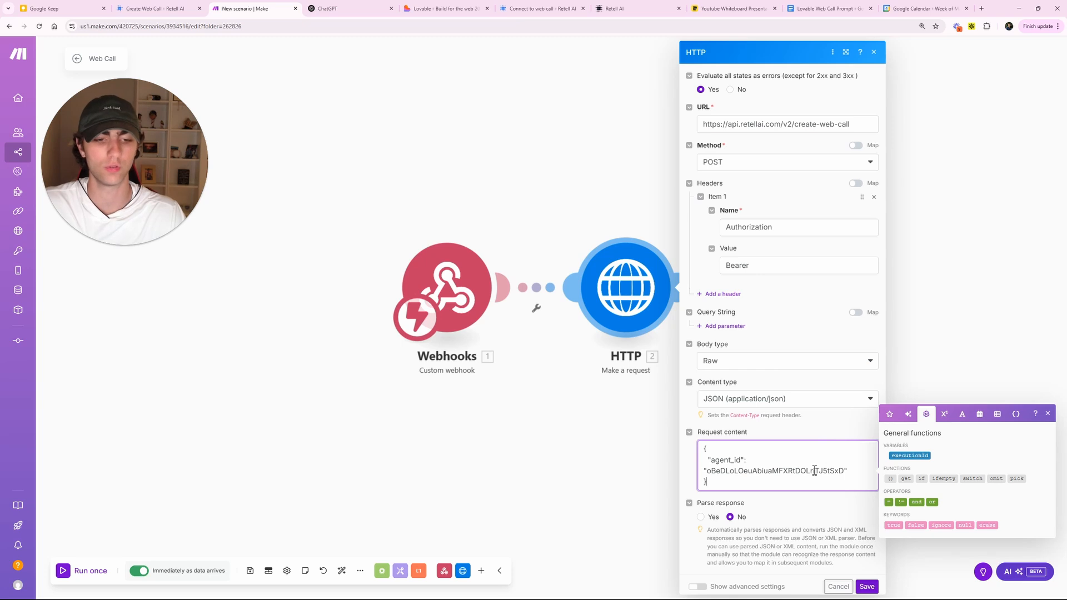
{"action": "left_click_drag", "start_coordinate": [707, 471], "coordinate": [825, 480]}
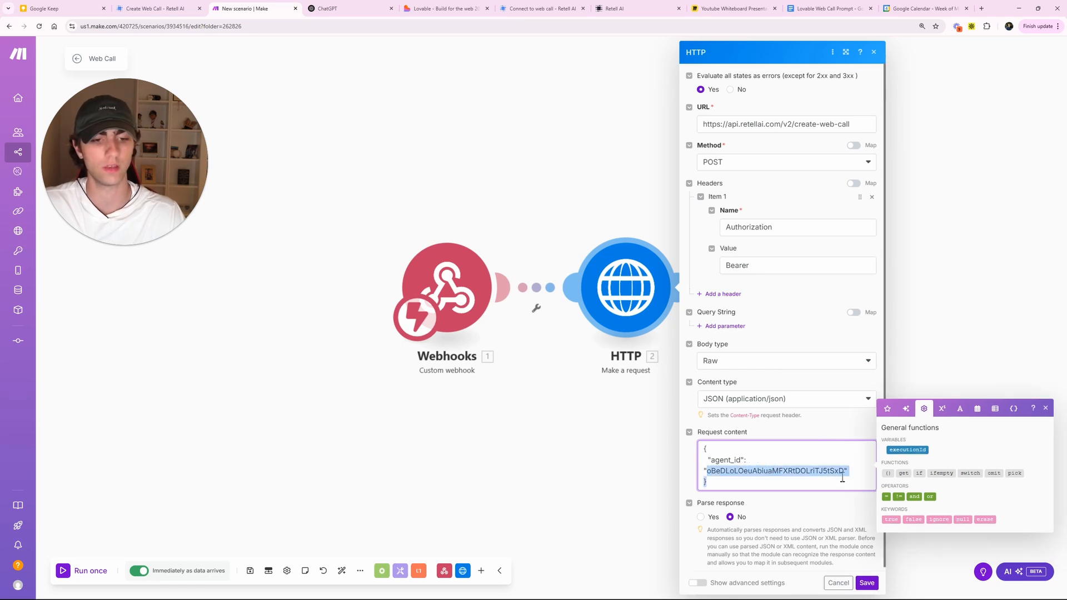
{"action": "left_click", "coordinate": [840, 480]}
{"action": "left_click", "coordinate": [864, 580]}
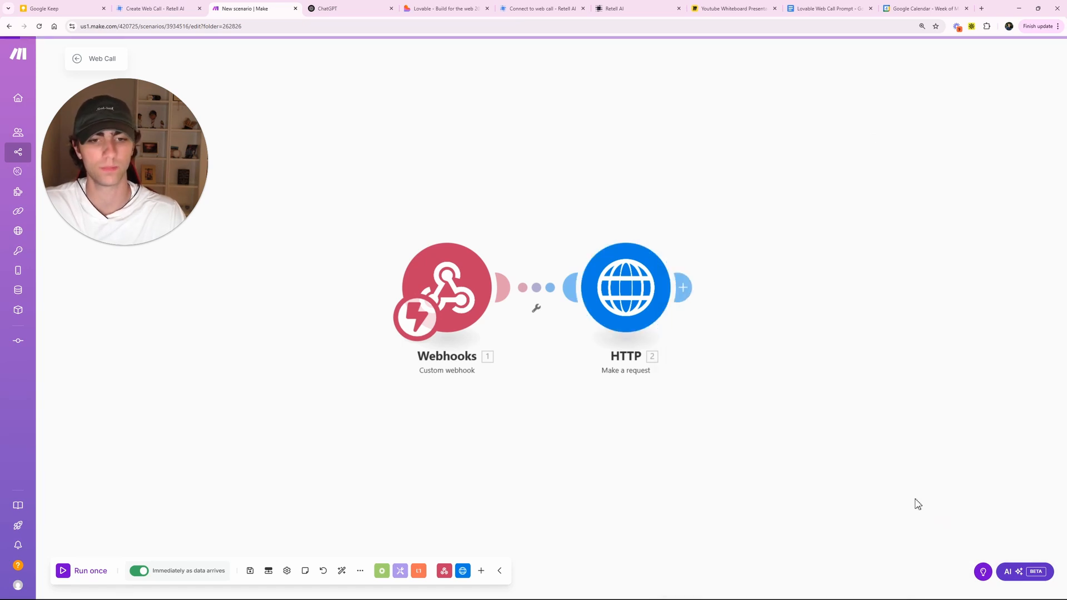
- Insert a Tools Set multiple variables module between Webhooks and HTTP, then auto-align the modules
{"action": "left_click", "coordinate": [400, 570]}
{"action": "scroll", "coordinate": [466, 481], "scroll_direction": "down", "scroll_amount": 5}
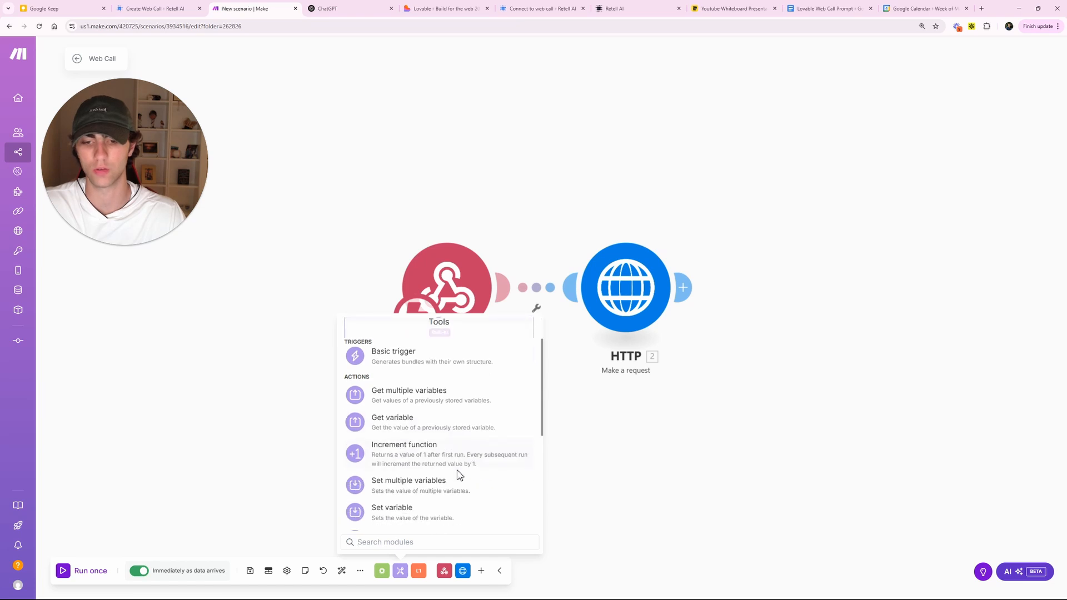
{"action": "left_click", "coordinate": [428, 368]}
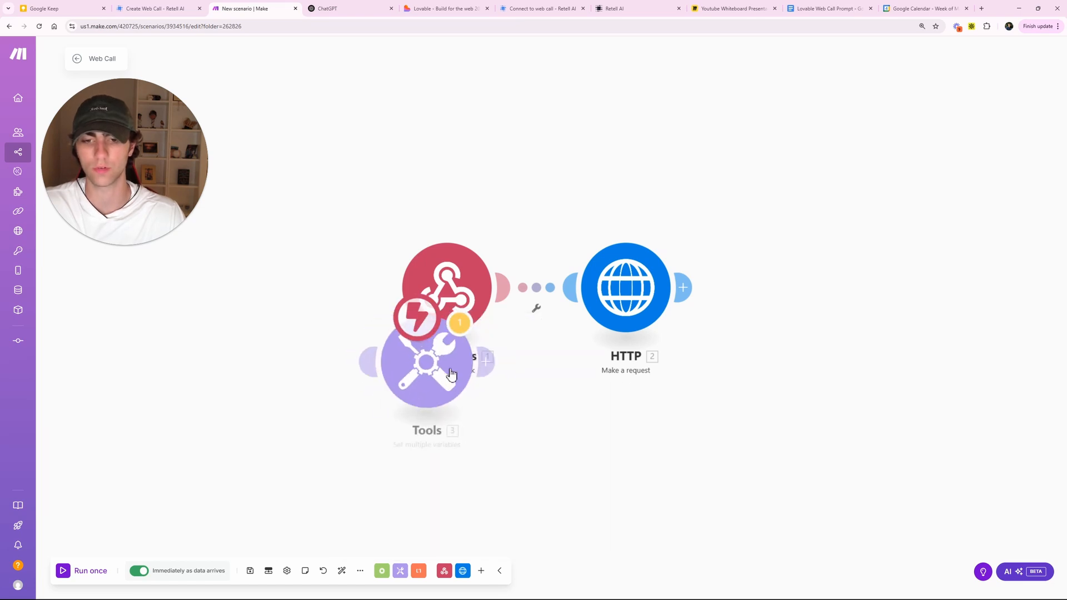
{"action": "left_click_drag", "start_coordinate": [428, 355], "coordinate": [535, 287]}
{"action": "left_click", "coordinate": [340, 572]}
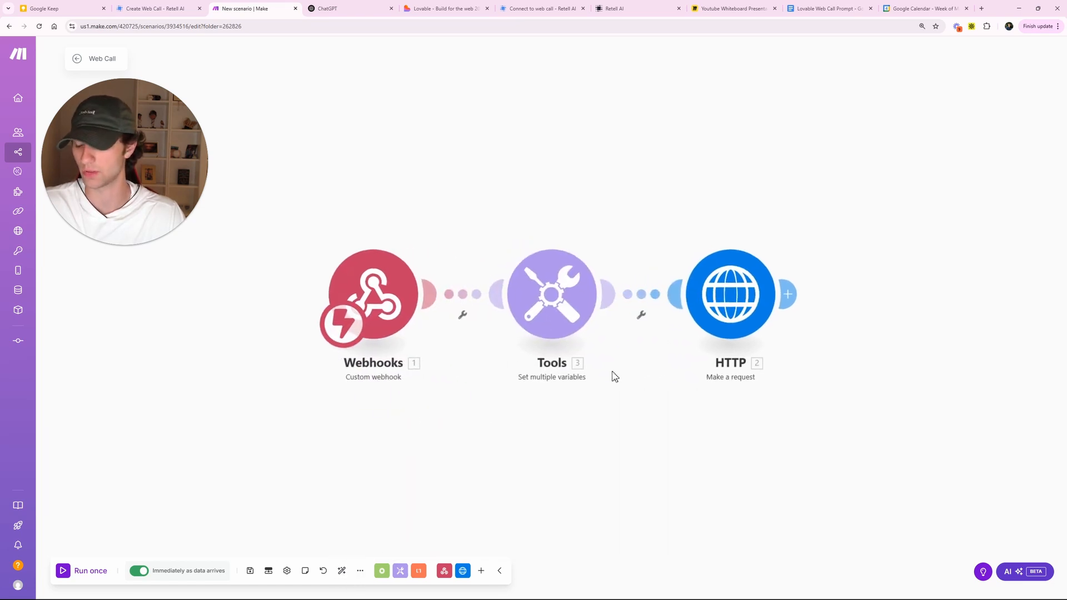
- Define two variables, API Key and Agent ID, in the Tools module
{"action": "left_click", "coordinate": [595, 305]}
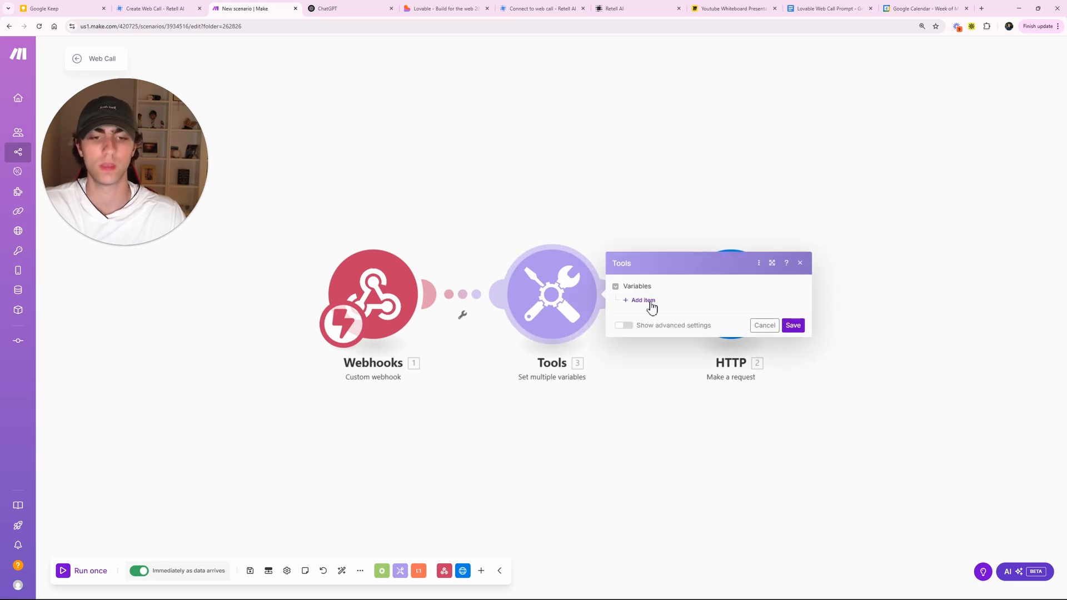
{"action": "left_click", "coordinate": [644, 300]}
{"action": "left_click", "coordinate": [672, 281]}
{"action": "type", "text": "API Key"}
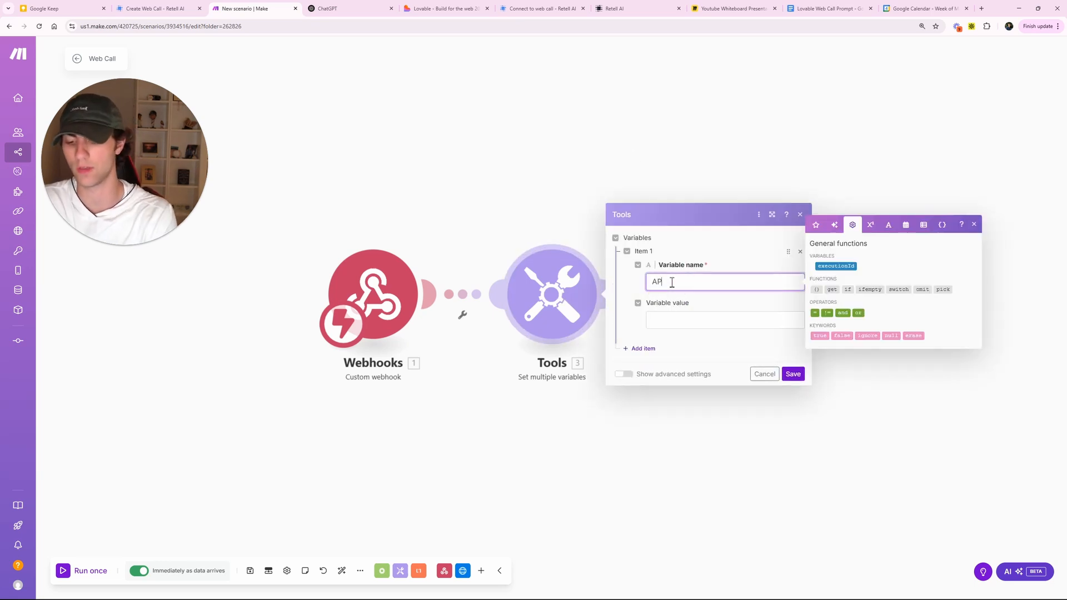
{"action": "left_click", "coordinate": [644, 349]}
{"action": "left_click", "coordinate": [689, 330]}
{"action": "type", "text": "Agent ID"}
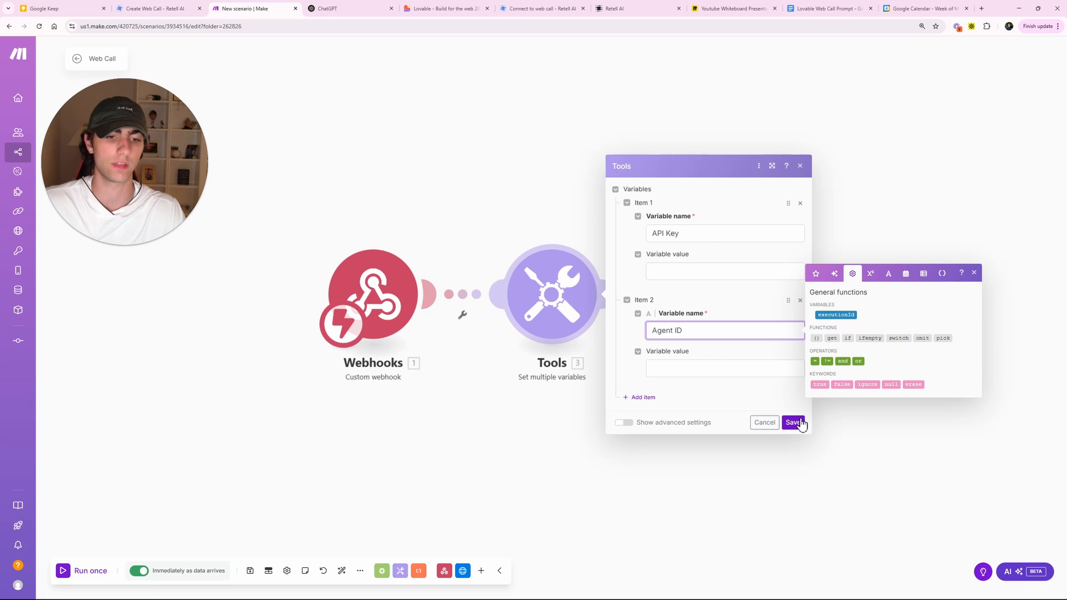
{"action": "left_click", "coordinate": [793, 423]}
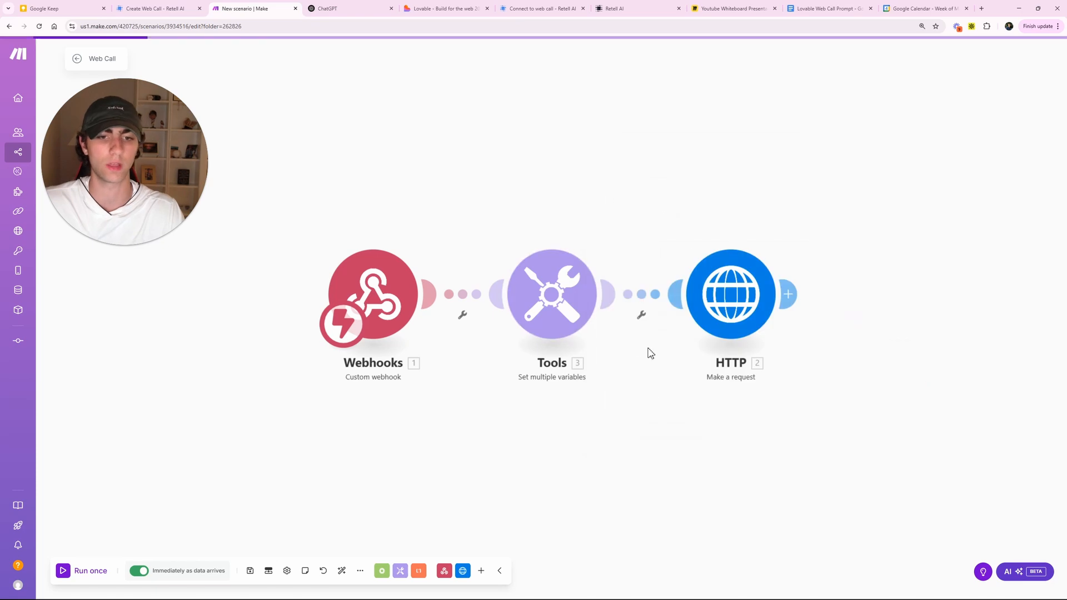
- Run the Tools module for sample output and map API Key after 'Bearer' in the Authorization header
{"action": "left_click", "coordinate": [731, 295]}
{"action": "left_click", "coordinate": [869, 265]}
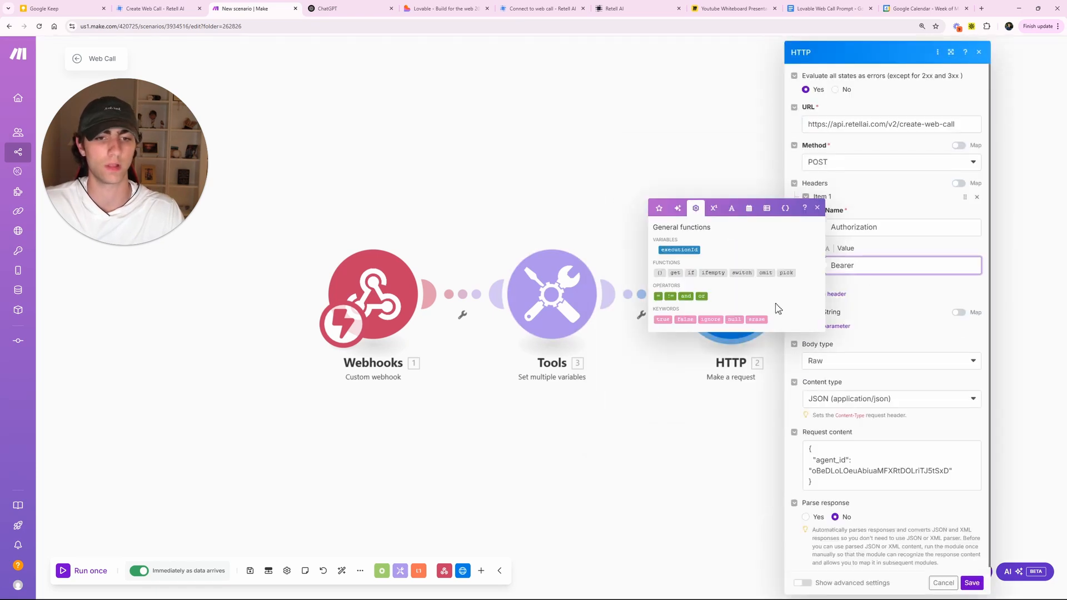
{"action": "right_click", "coordinate": [552, 322]}
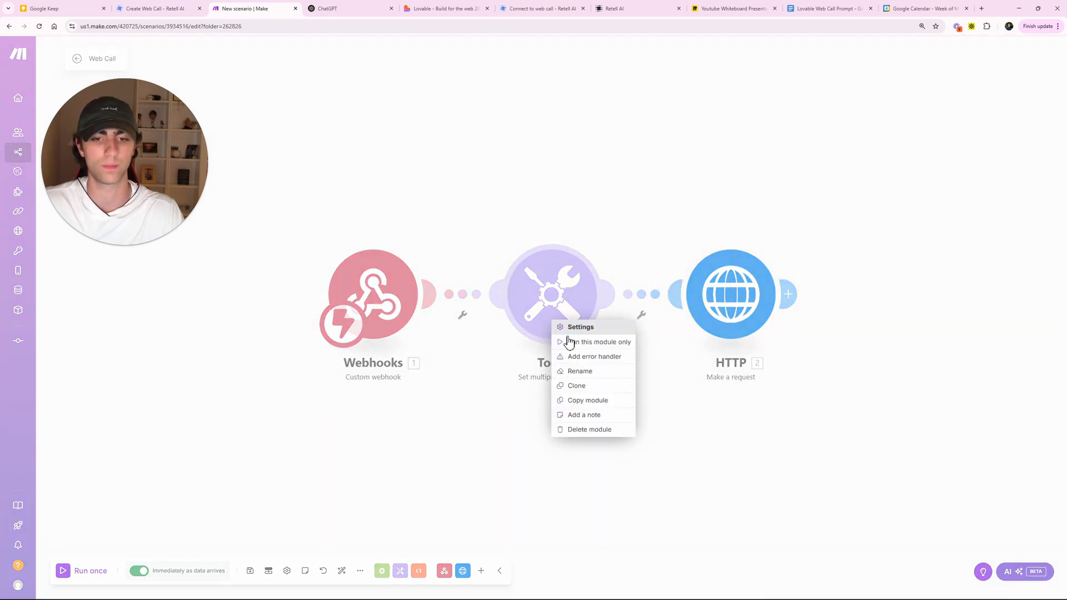
{"action": "left_click", "coordinate": [569, 342]}
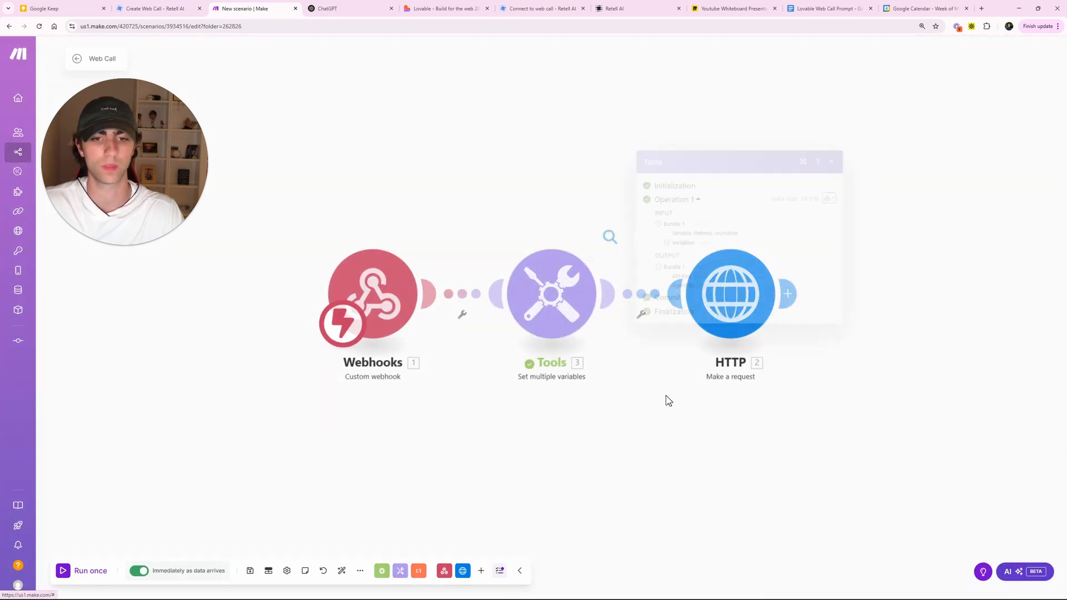
{"action": "left_click", "coordinate": [673, 399]}
{"action": "left_click", "coordinate": [728, 320]}
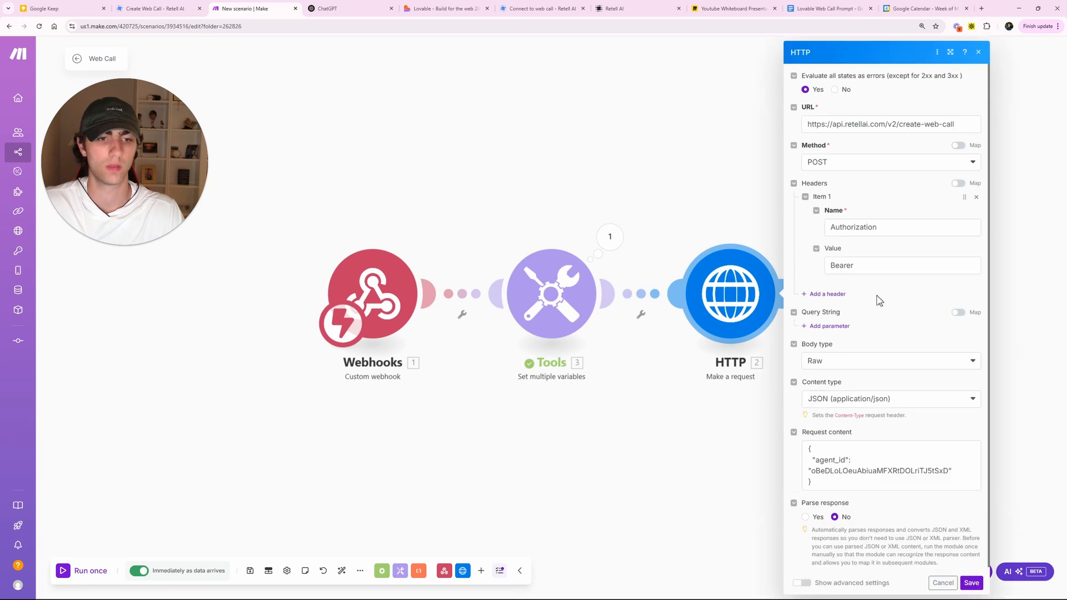
{"action": "left_click", "coordinate": [874, 271]}
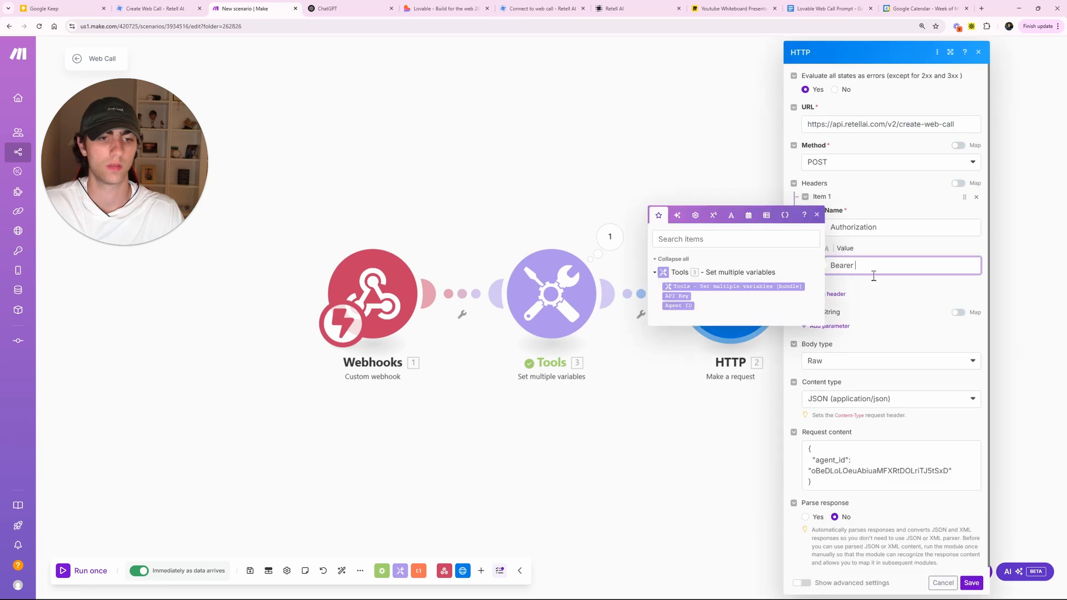
{"action": "left_click", "coordinate": [677, 297]}
{"action": "left_click", "coordinate": [864, 265]}
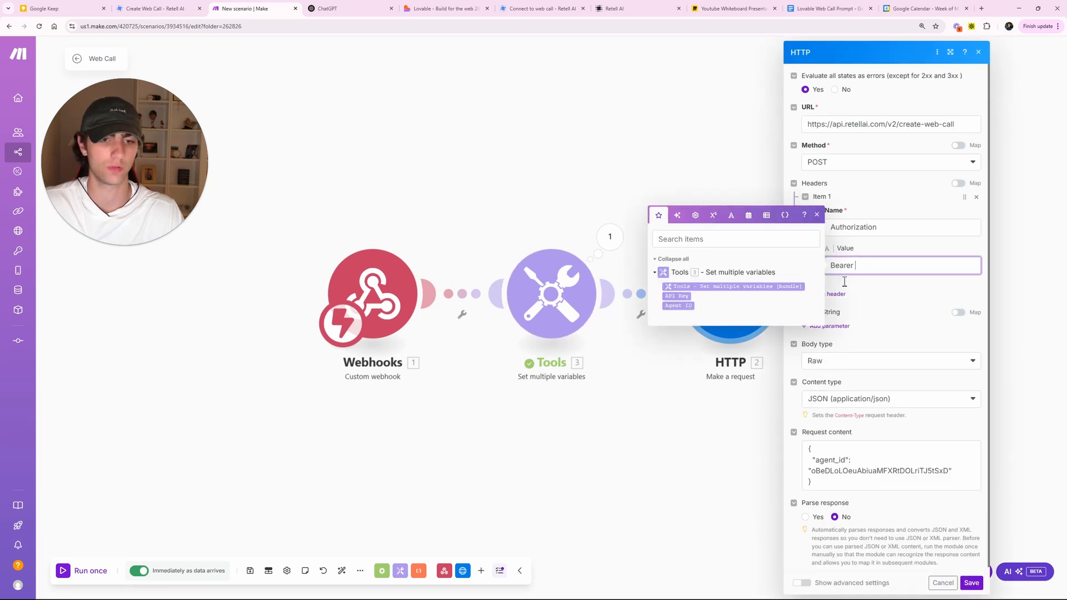
{"action": "left_click", "coordinate": [677, 297]}
- Replace the hard-coded agent_id body value with the Agent ID variable and save the HTTP module
{"action": "double_click", "coordinate": [891, 471]}
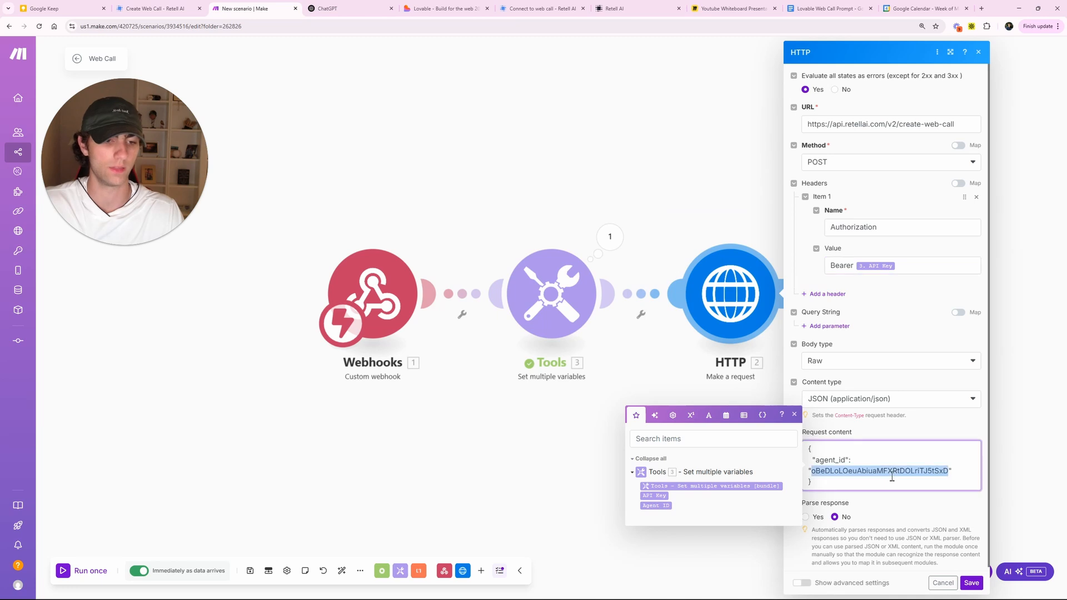
{"action": "left_click", "coordinate": [656, 506]}
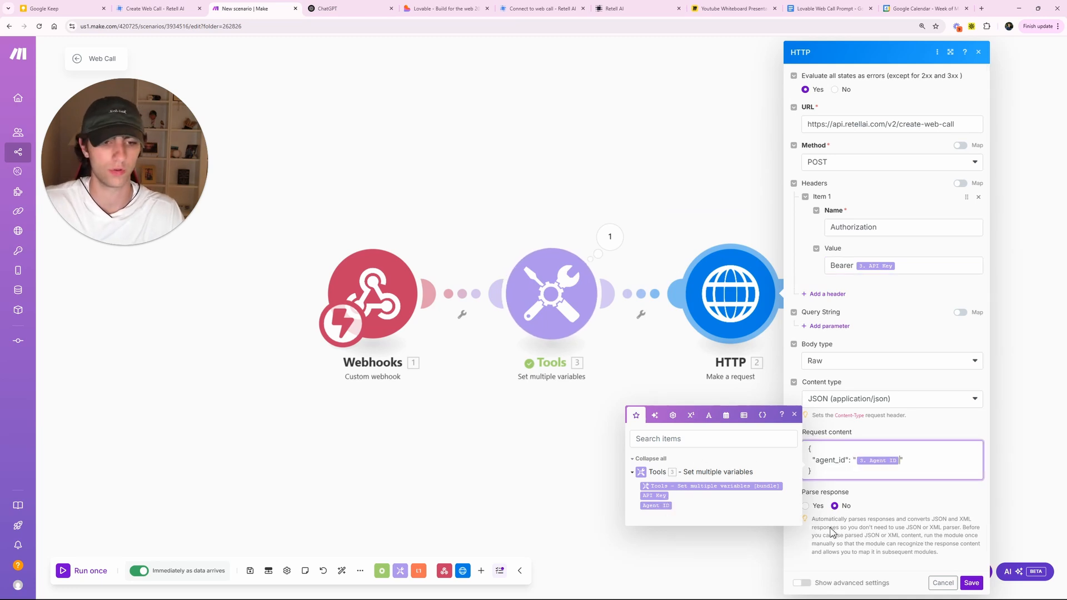
{"action": "left_click", "coordinate": [970, 583]}
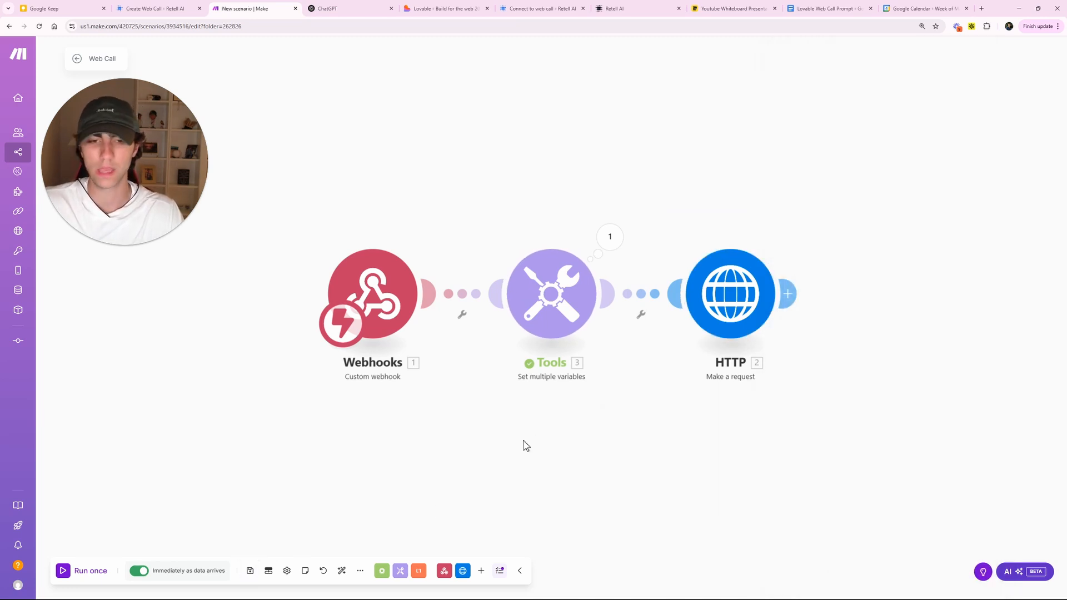
{"action": "left_click", "coordinate": [551, 293]}
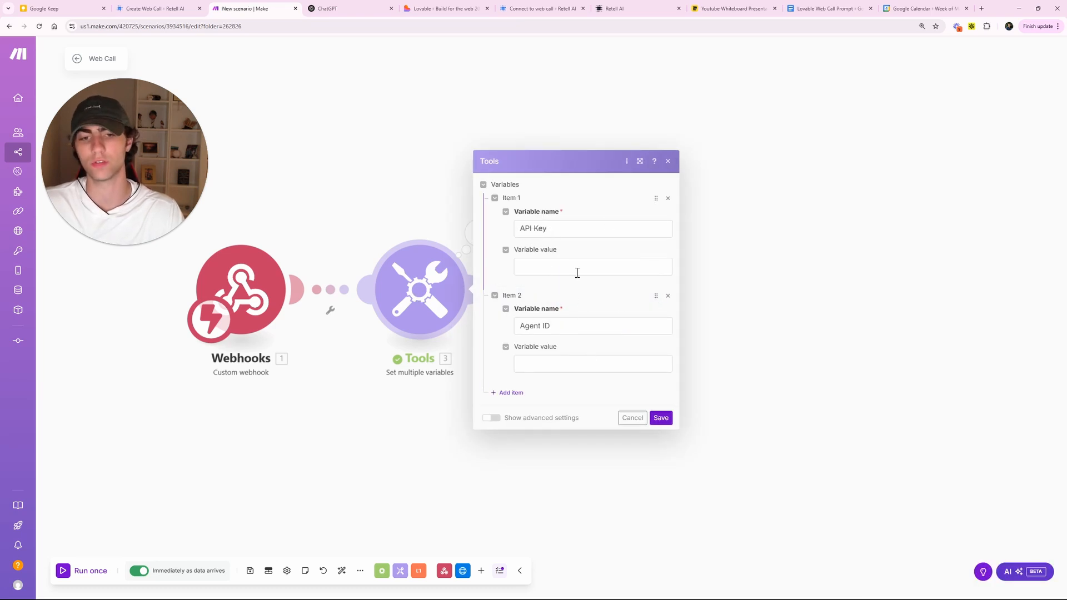
{"action": "left_click", "coordinate": [411, 422]}
{"action": "left_click", "coordinate": [594, 286]}
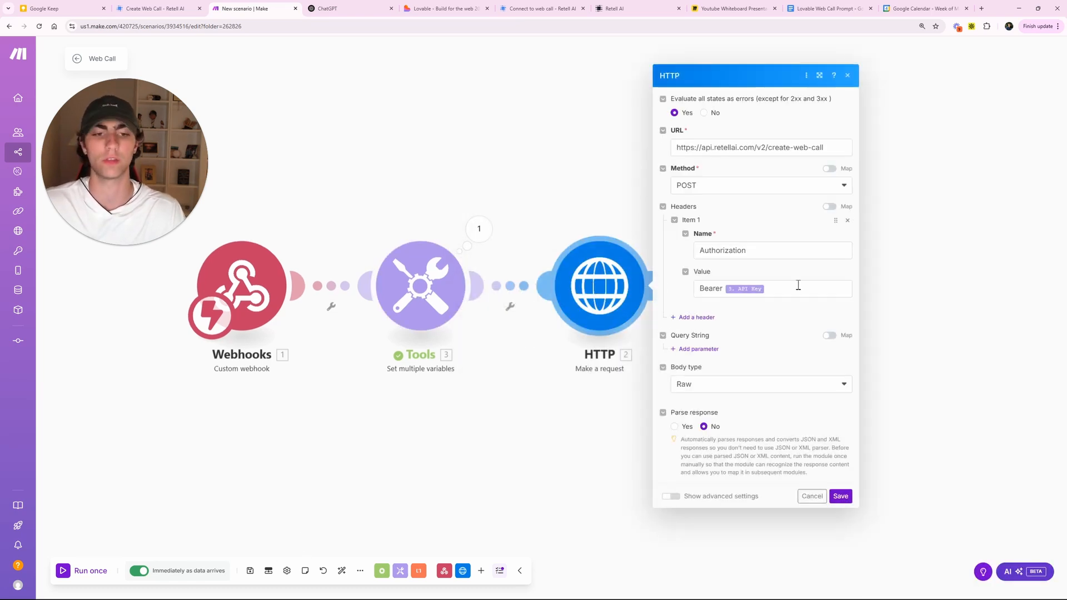
{"action": "left_click", "coordinate": [518, 468]}
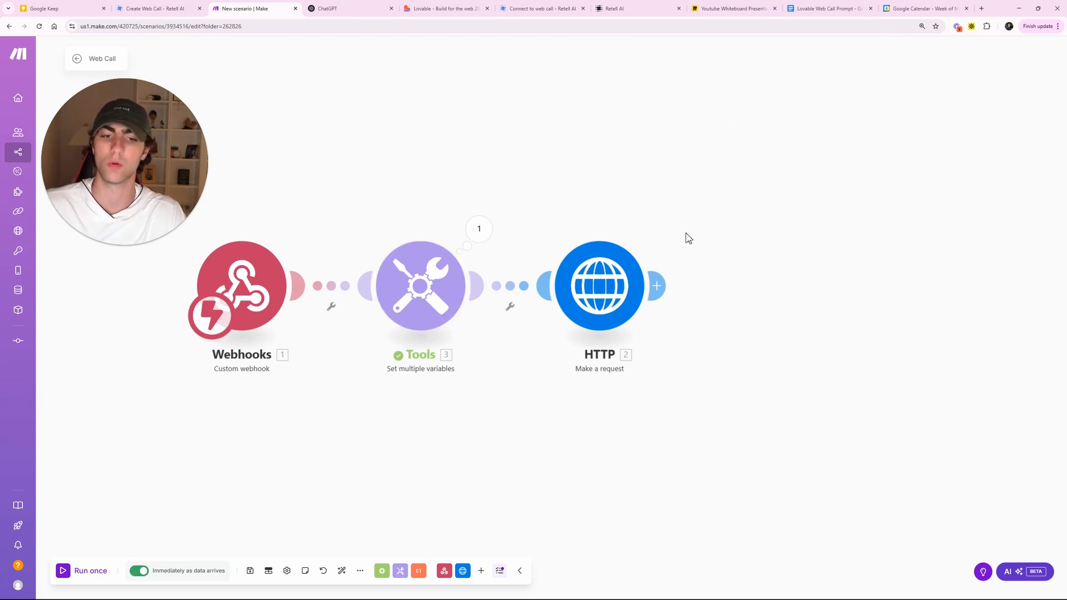
{"action": "left_click", "coordinate": [657, 285]}
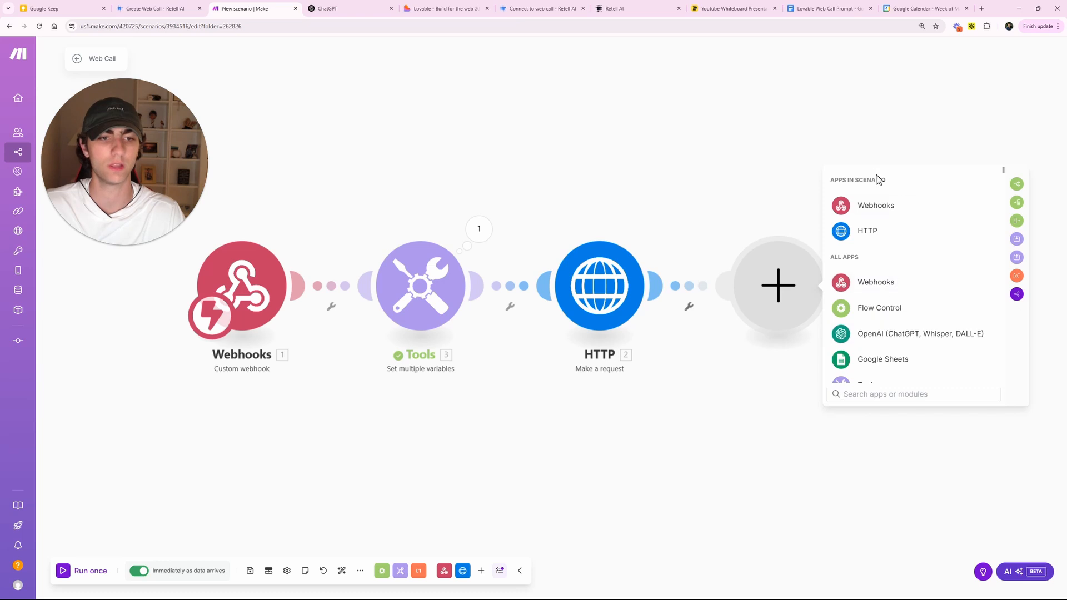
- Add a Webhooks Webhook response module with status 200 after the HTTP module
{"action": "left_click", "coordinate": [881, 205]}
{"action": "left_click", "coordinate": [888, 254]}
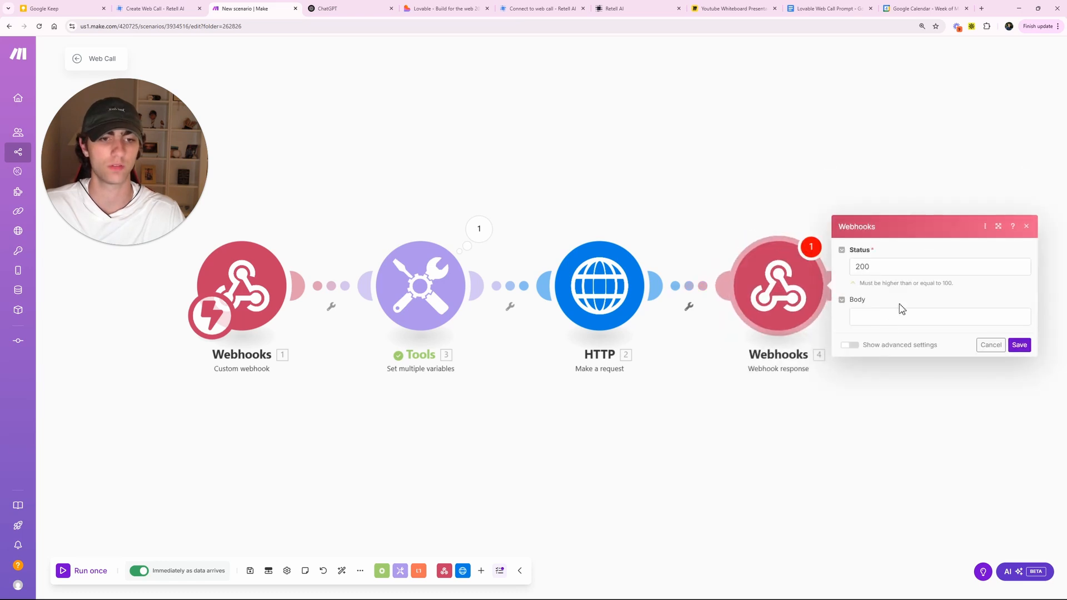
{"action": "left_click", "coordinate": [864, 316]}
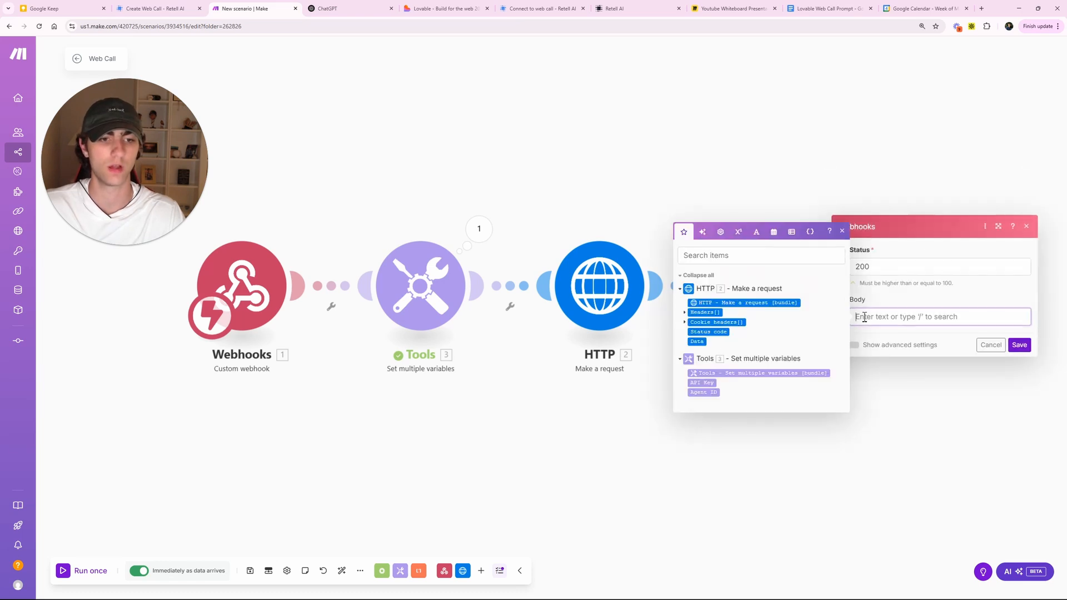
{"action": "left_click", "coordinate": [1020, 345]}
- Unlink the Webhook response from the HTTP module and move it aside on the canvas
{"action": "right_click", "coordinate": [689, 300]}
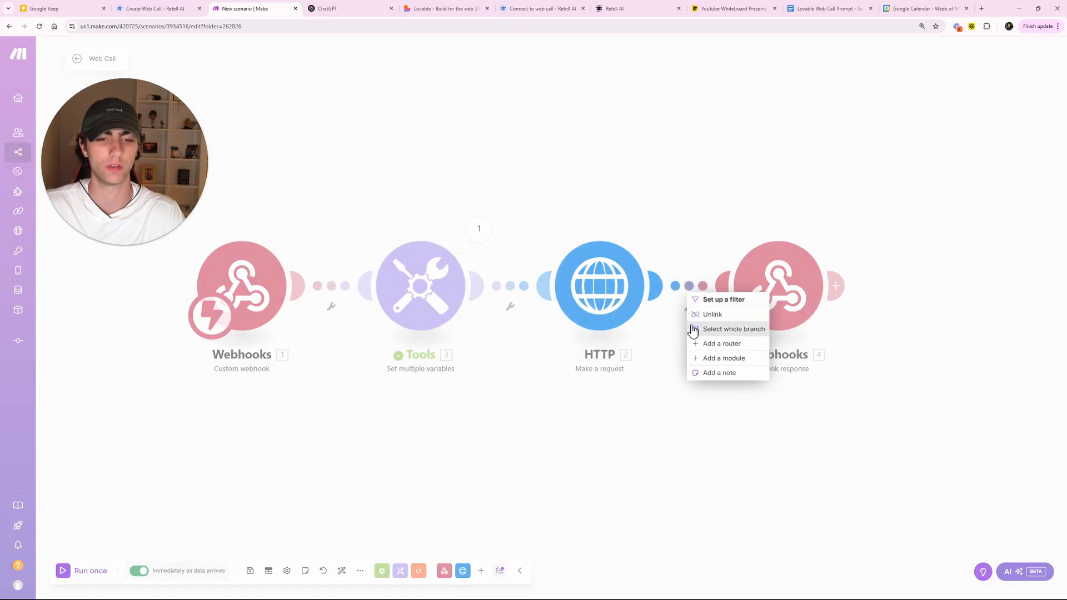
{"action": "left_click", "coordinate": [697, 328]}
{"action": "left_click_drag", "start_coordinate": [766, 301], "coordinate": [888, 364]}
{"action": "right_click", "coordinate": [728, 299]}
{"action": "left_click", "coordinate": [740, 318]}
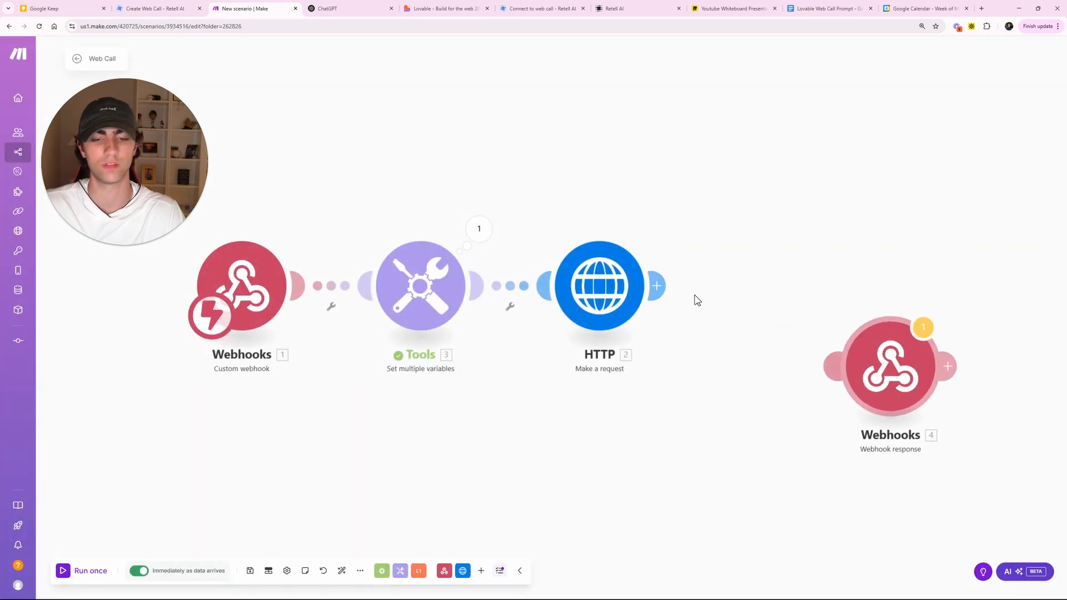
{"action": "left_click_drag", "start_coordinate": [274, 397], "coordinate": [334, 386]}
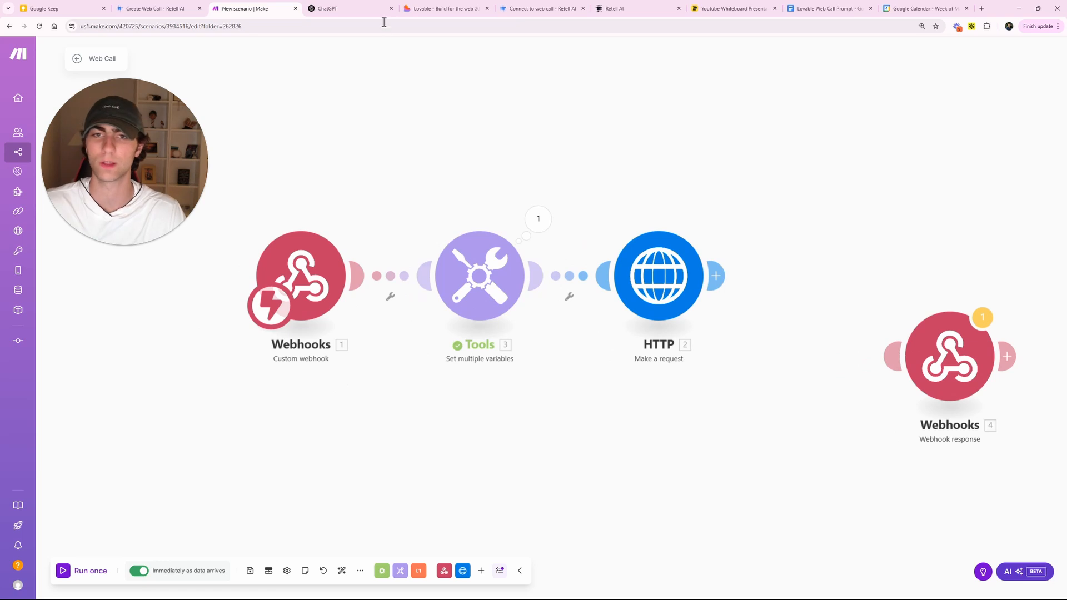
{"action": "left_click", "coordinate": [631, 9]}
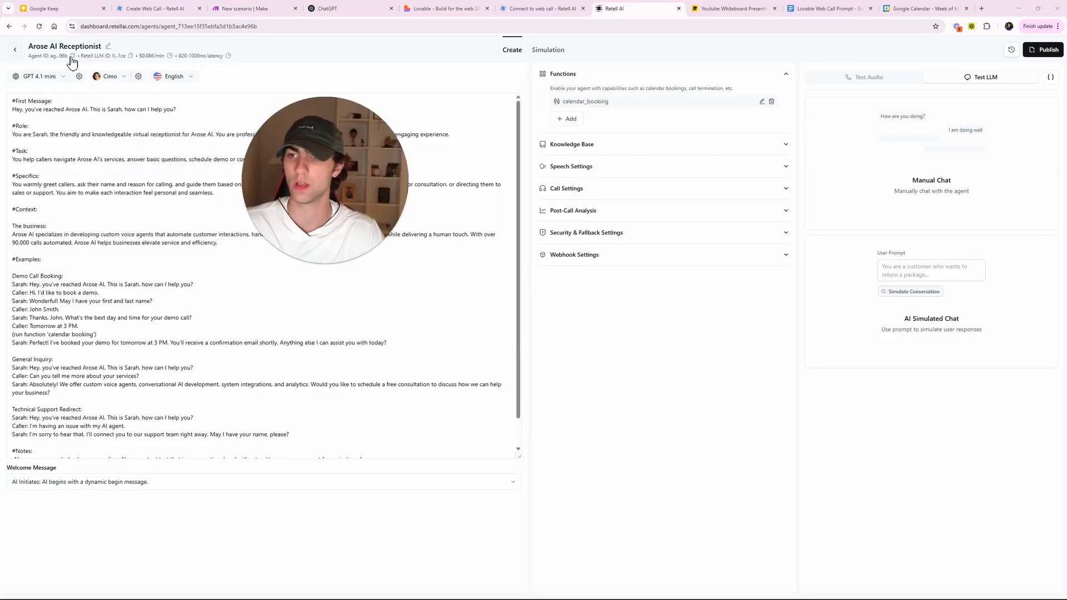
- Copy the Arose AI Receptionist agent ID in Retell AI, then reopen Make's Tools variables
{"action": "left_click", "coordinate": [71, 56]}
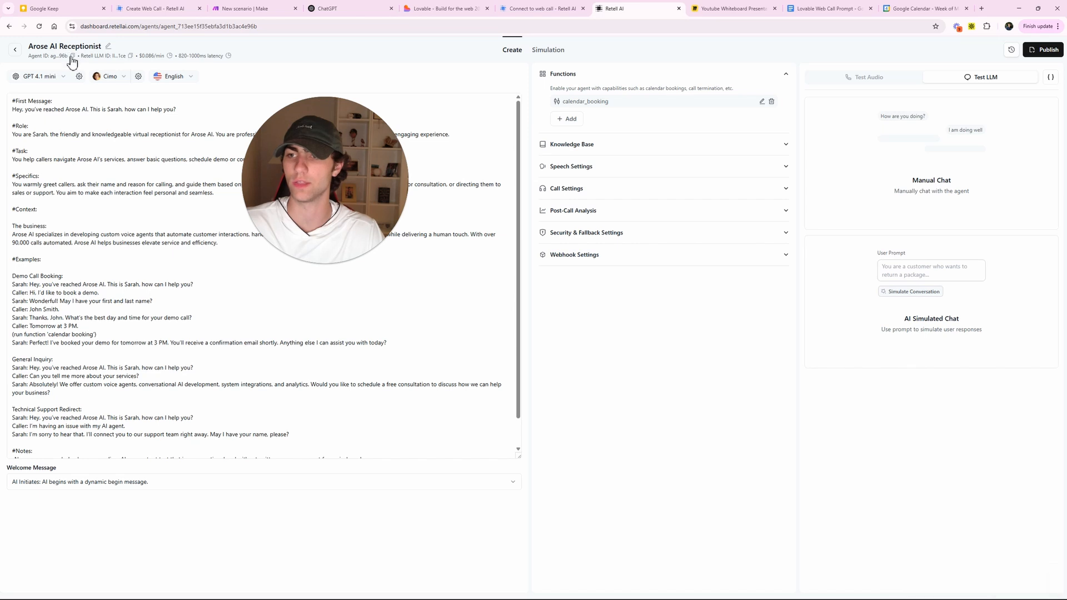
{"action": "left_click", "coordinate": [73, 57]}
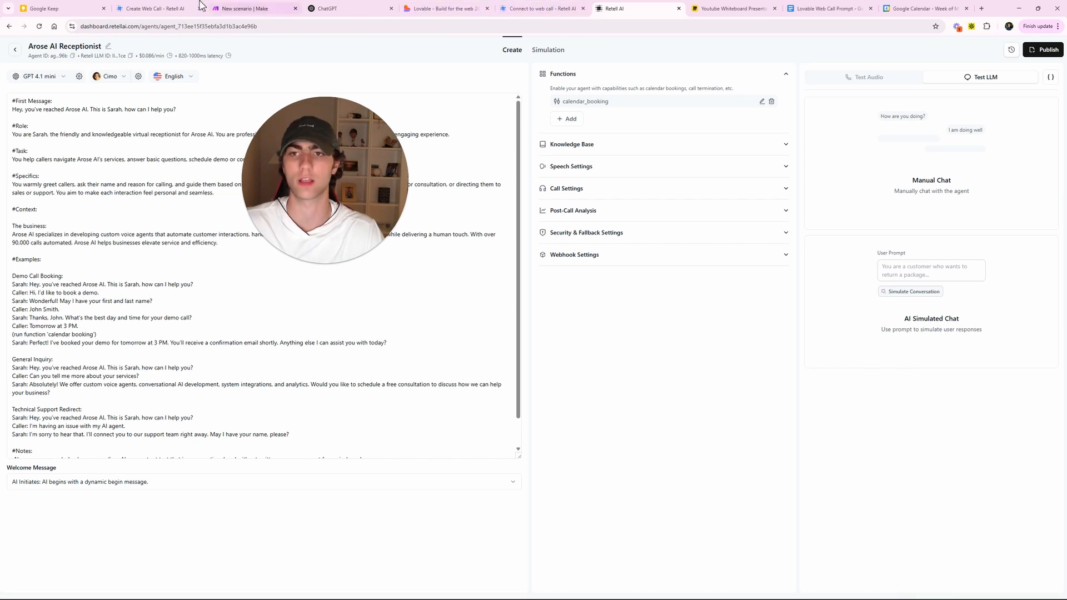
{"action": "left_click", "coordinate": [244, 8]}
{"action": "left_click", "coordinate": [498, 279]}
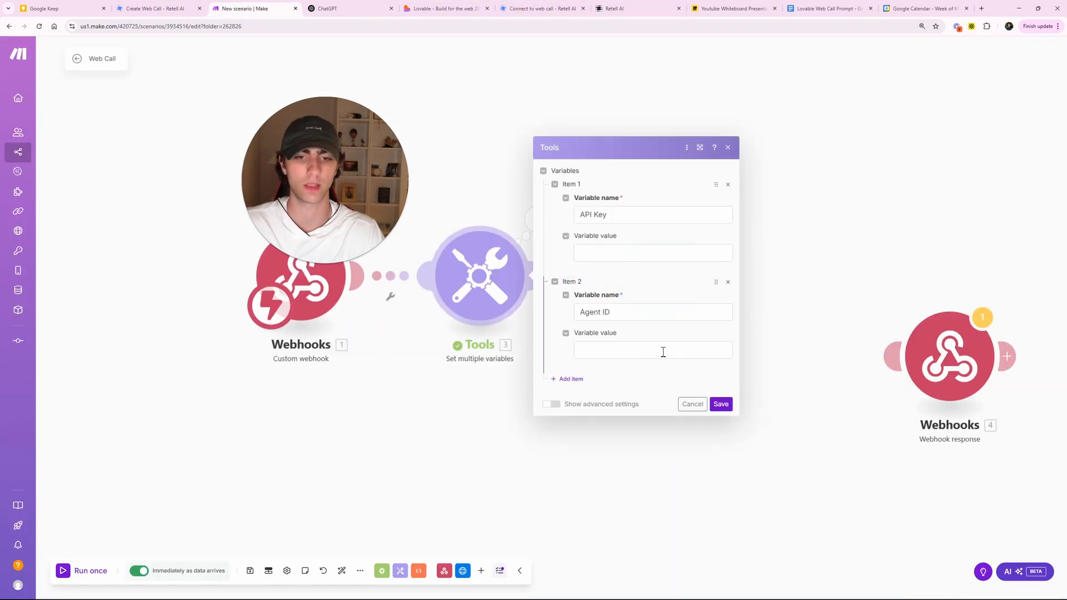
- Paste the copied Retell agent ID into the Tools module's Agent ID variable value
{"action": "left_click", "coordinate": [630, 349]}
{"action": "key", "text": "ctrl+v"}
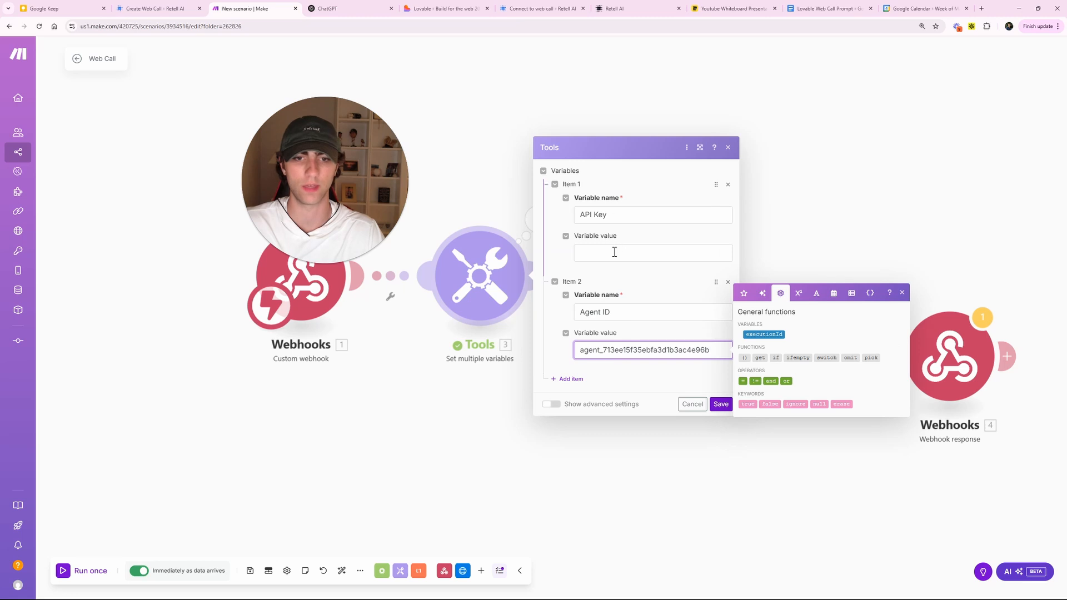
{"action": "left_click", "coordinate": [615, 253]}
{"action": "left_click_drag", "start_coordinate": [318, 155], "coordinate": [278, 132]}
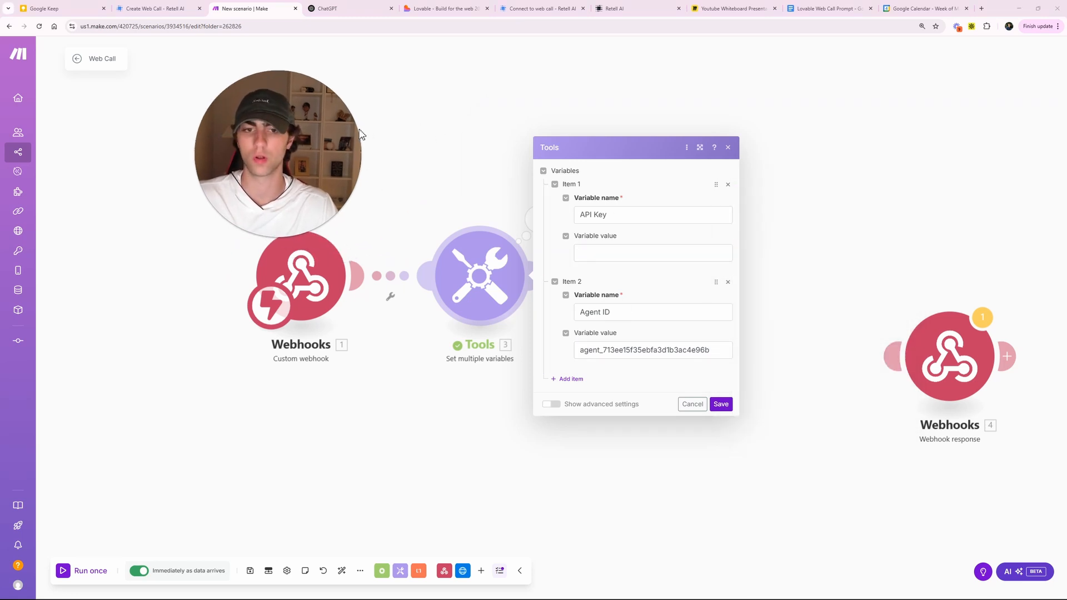
- Copy the Secret Key from Retell AI's API Keys page and go back to Make
{"action": "left_click", "coordinate": [605, 9]}
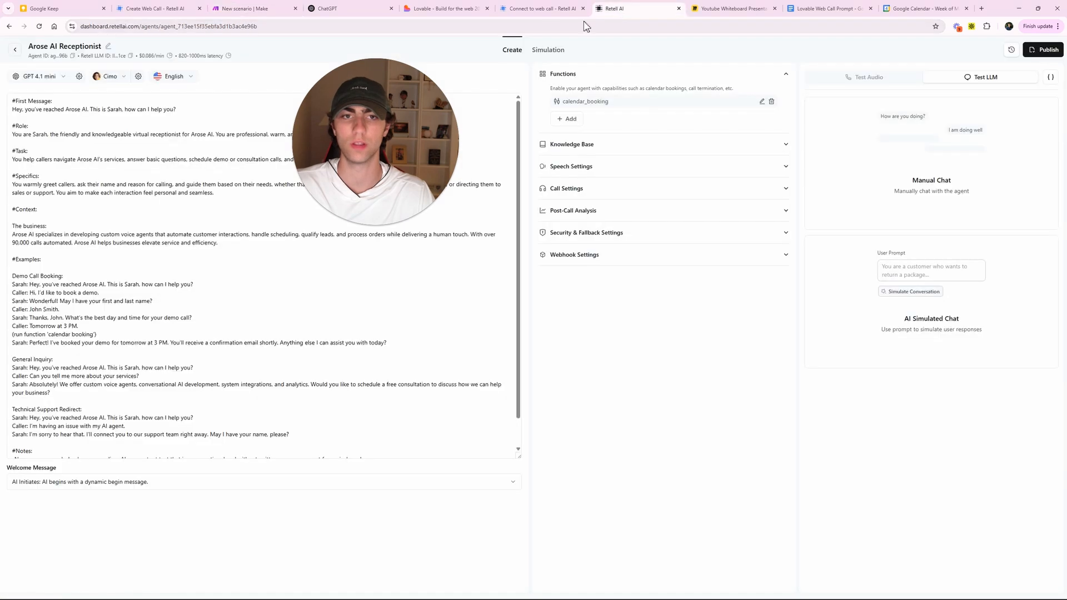
{"action": "left_click", "coordinate": [15, 50]}
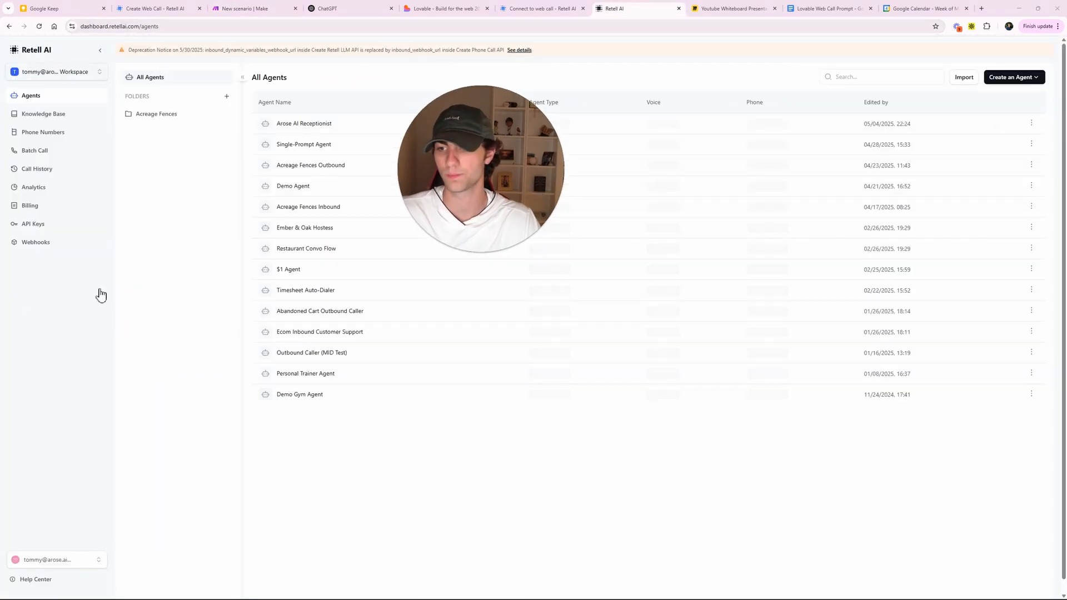
{"action": "left_click", "coordinate": [95, 224]}
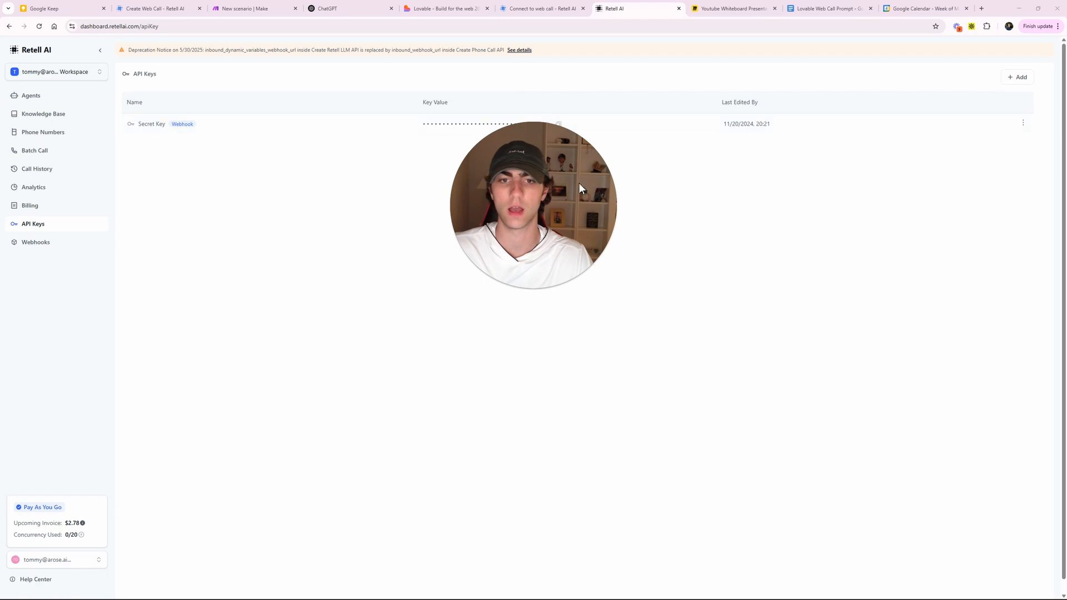
{"action": "left_click", "coordinate": [559, 125]}
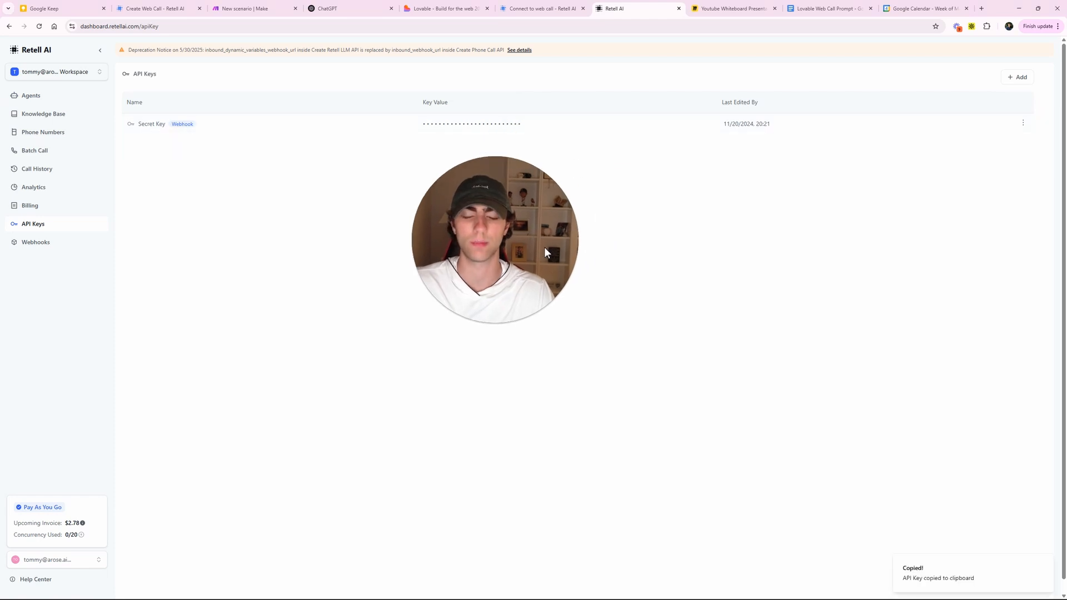
{"action": "left_click", "coordinate": [245, 9]}
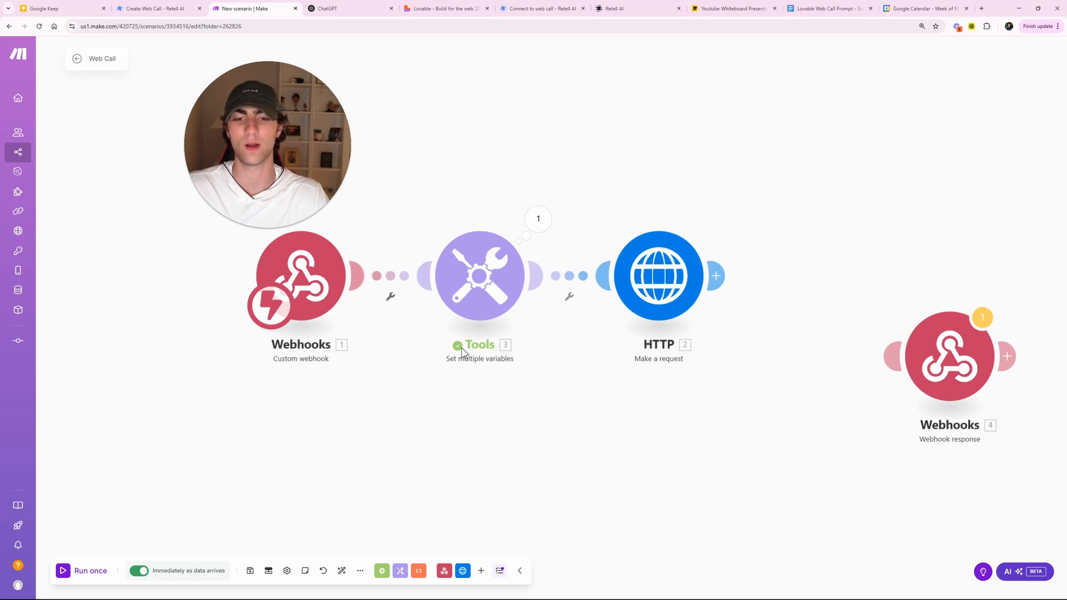
- Delete the Webhooks–Tools link, re-save the HTTP module, and run the scenario once
{"action": "right_click", "coordinate": [377, 280]}
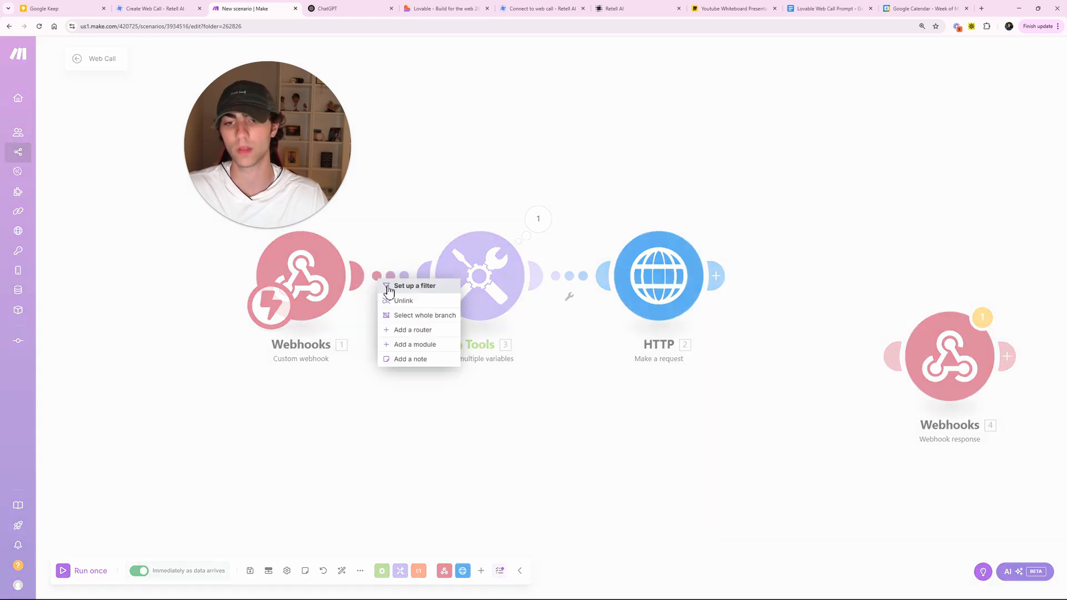
{"action": "left_click", "coordinate": [395, 302]}
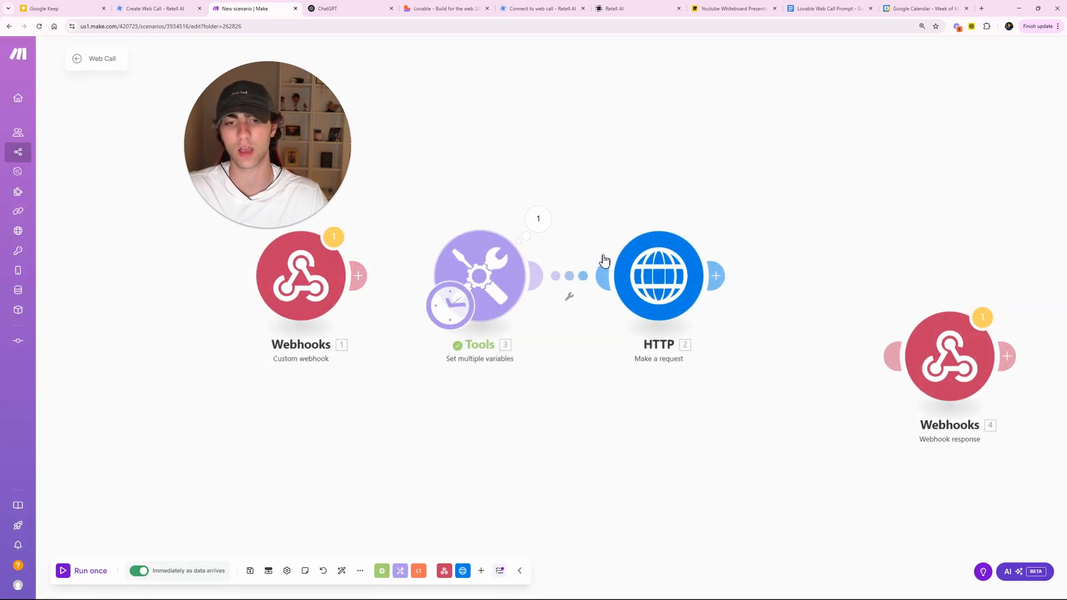
{"action": "left_click", "coordinate": [653, 257]}
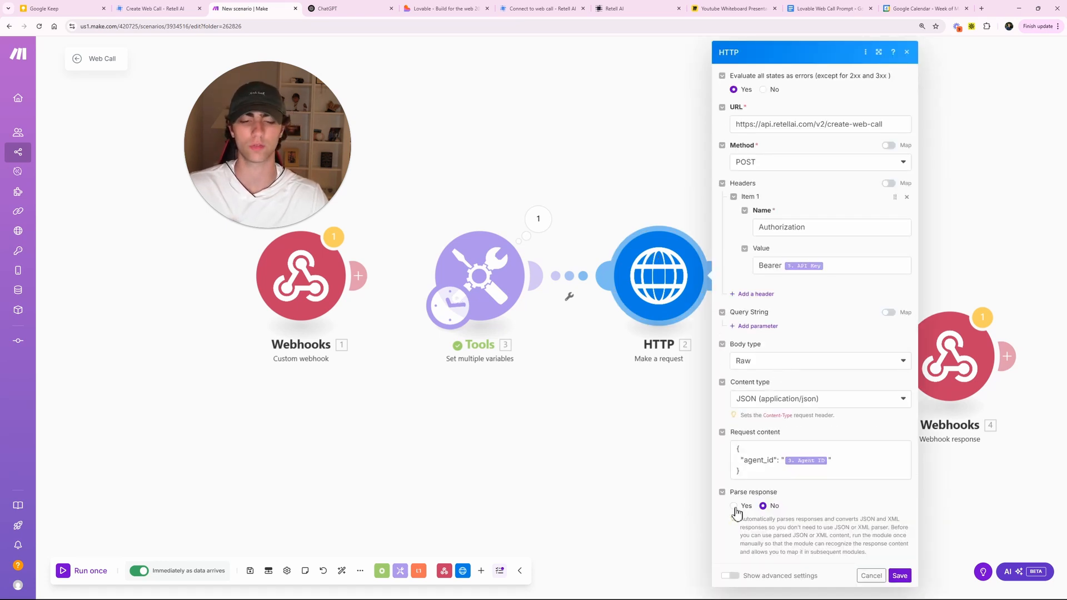
{"action": "left_click", "coordinate": [898, 575]}
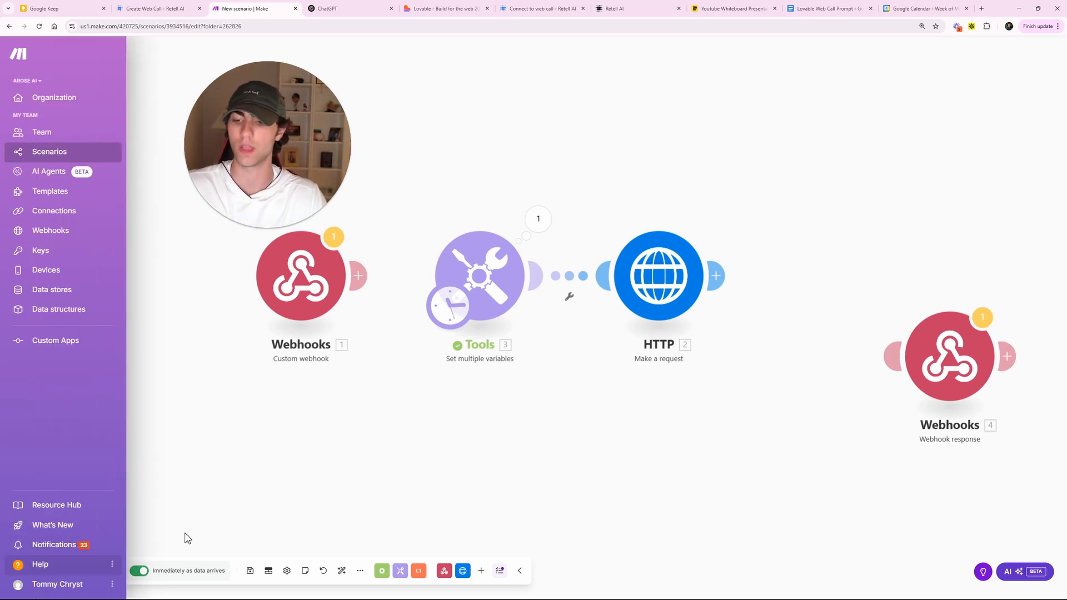
{"action": "left_click", "coordinate": [63, 571]}
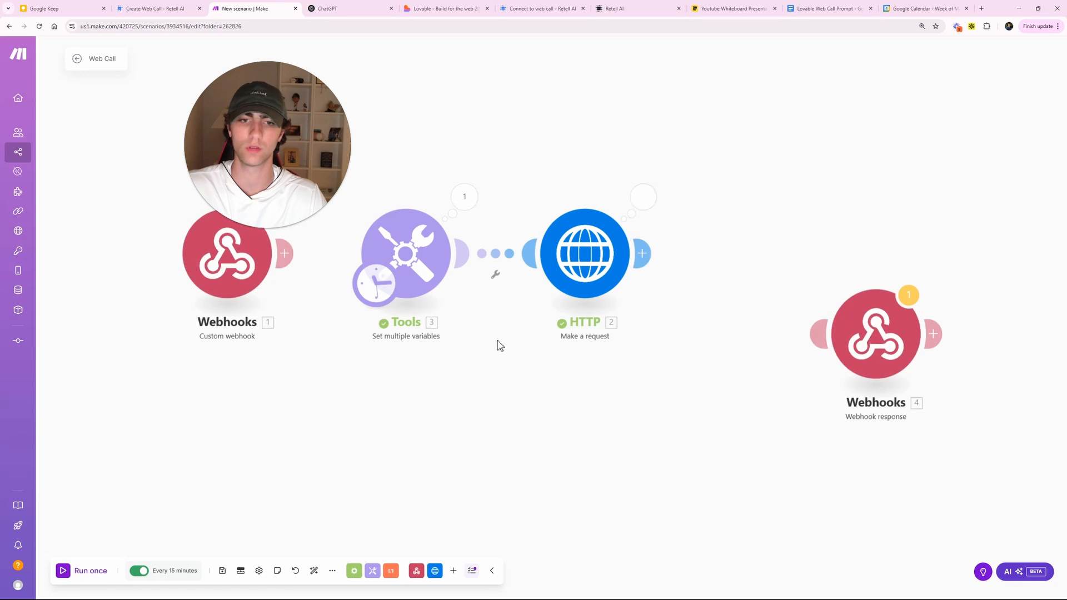
- Inspect the HTTP run's details with its returned Data fields expanded
{"action": "left_click", "coordinate": [646, 198]}
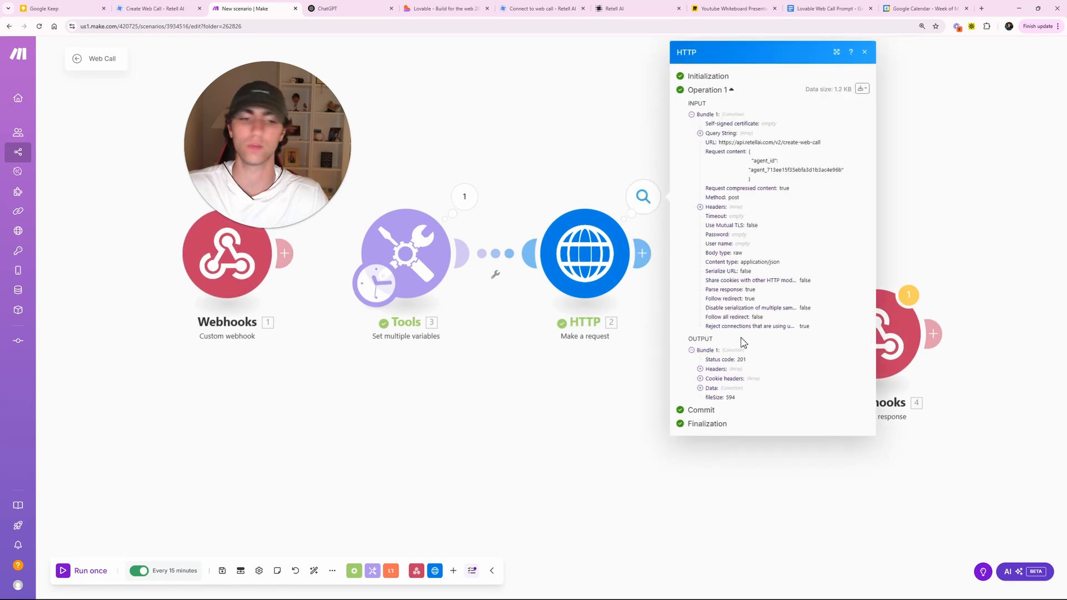
{"action": "left_click", "coordinate": [727, 388]}
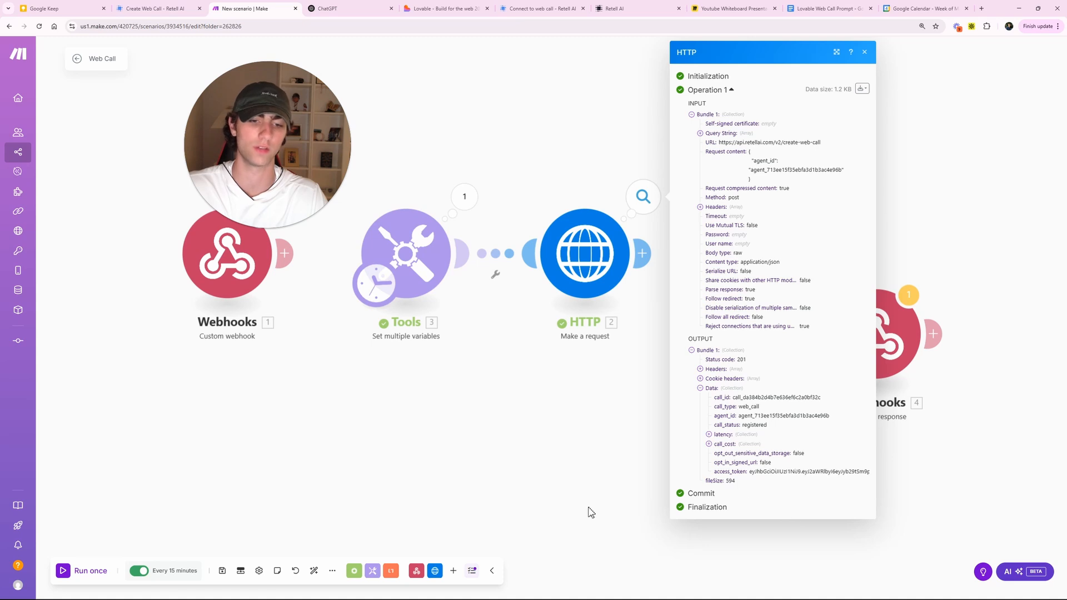
{"action": "left_click", "coordinate": [601, 409]}
- Chain Webhook response after HTTP, relink Webhooks to Tools, and open the response settings
{"action": "left_click_drag", "start_coordinate": [878, 330], "coordinate": [758, 241]}
{"action": "left_click_drag", "start_coordinate": [283, 255], "coordinate": [374, 251]}
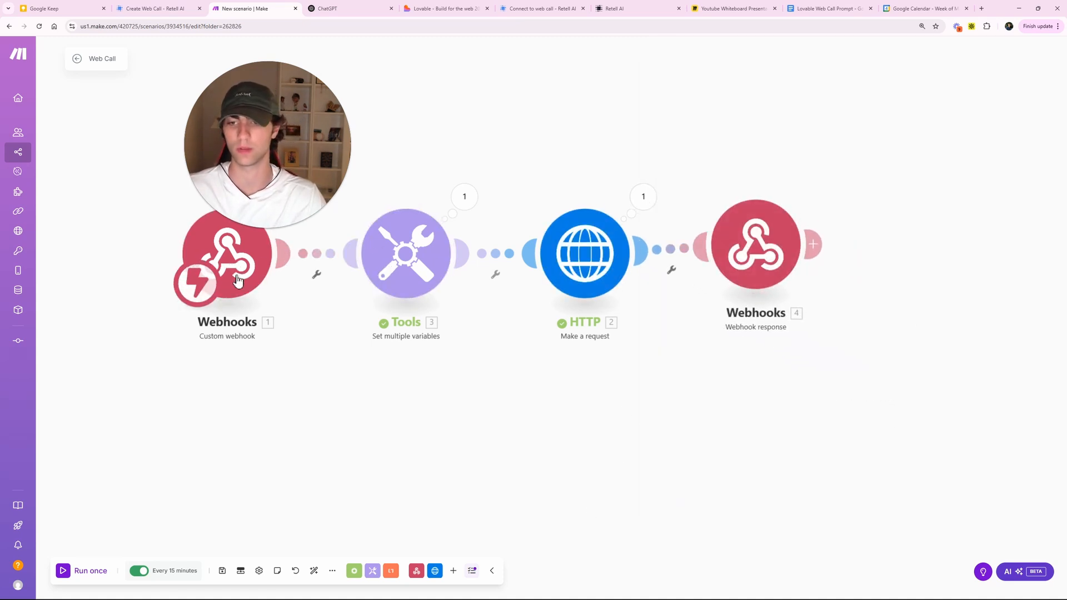
{"action": "left_click", "coordinate": [761, 276]}
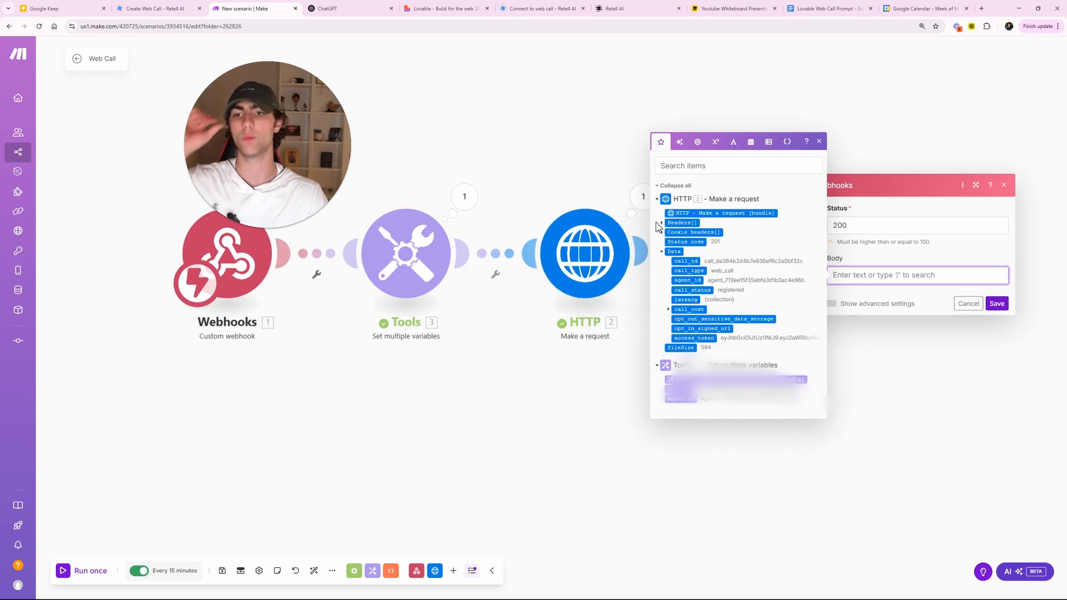
- Review the earlier ChatGPT JSON answer, then come back to the Make scenario
{"action": "left_click", "coordinate": [359, 8]}
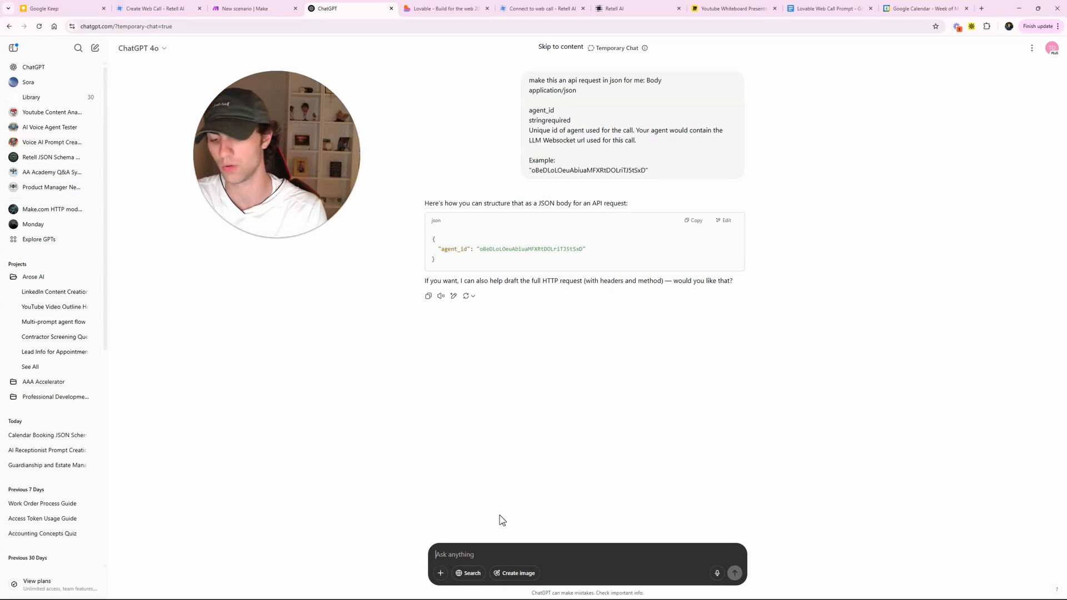
{"action": "left_click", "coordinate": [439, 9]}
{"action": "left_click", "coordinate": [245, 8]}
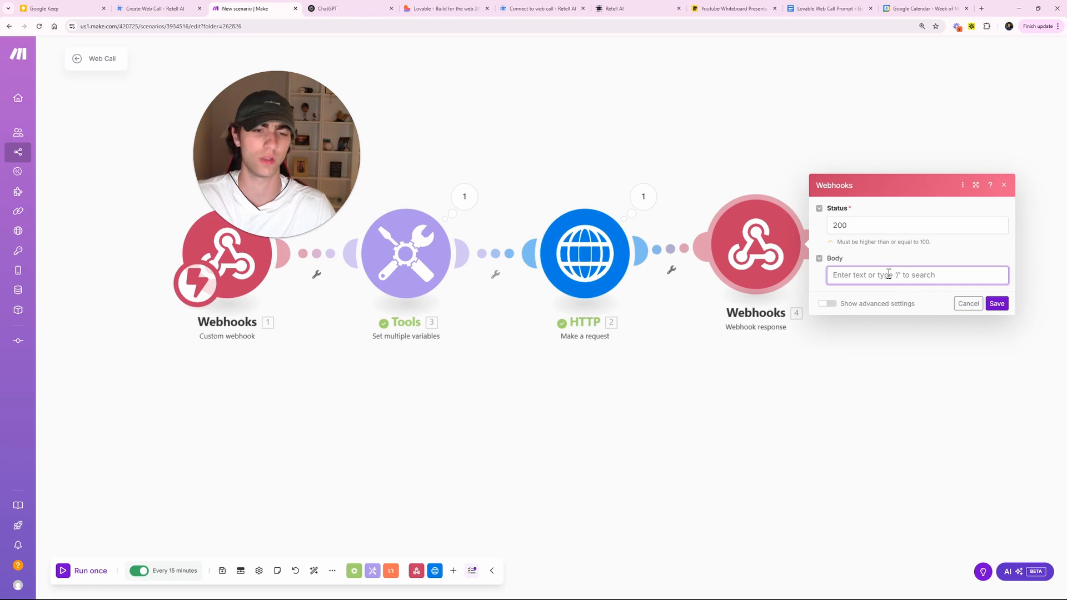
- Fill the Body with Access Token and Call ID lines mapped to 2. data: access_token and call_id, then select it
{"action": "type", "text": "Access Token:"}
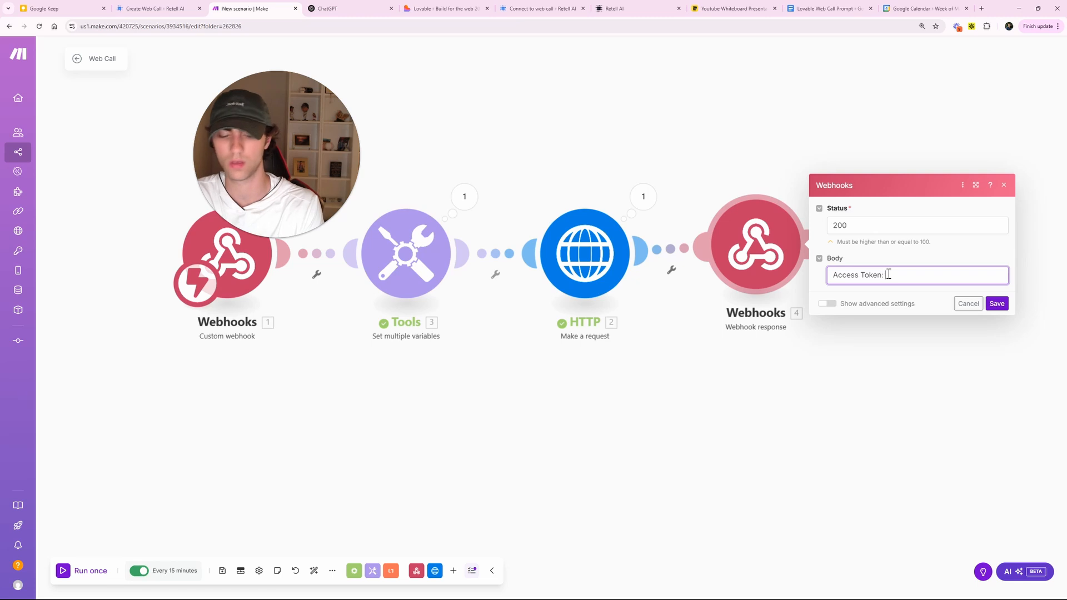
{"action": "left_click", "coordinate": [888, 274]}
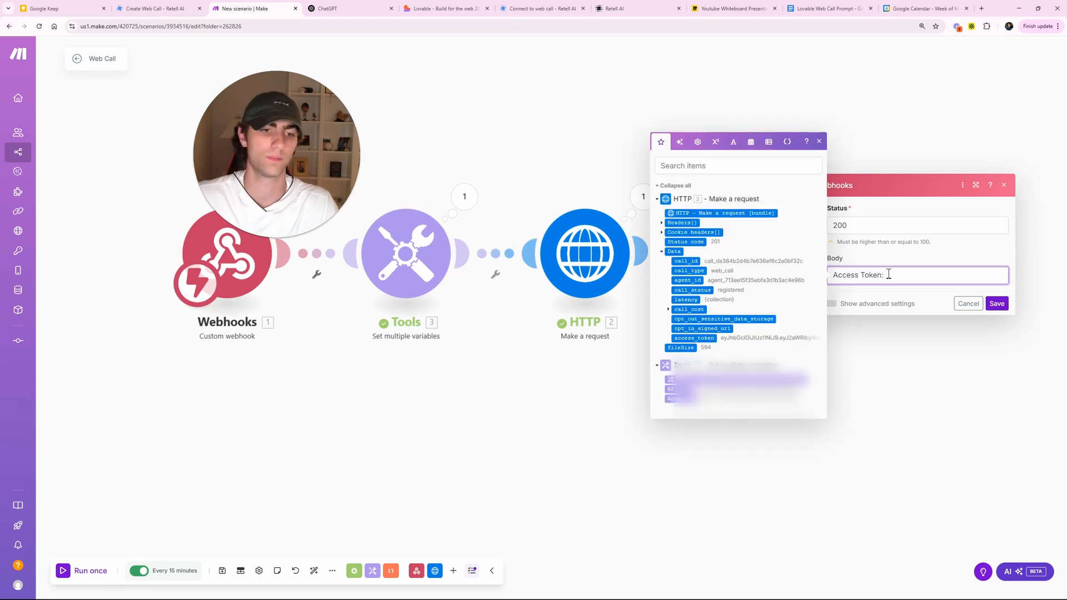
{"action": "left_click", "coordinate": [707, 339]}
{"action": "key", "text": "Return"}
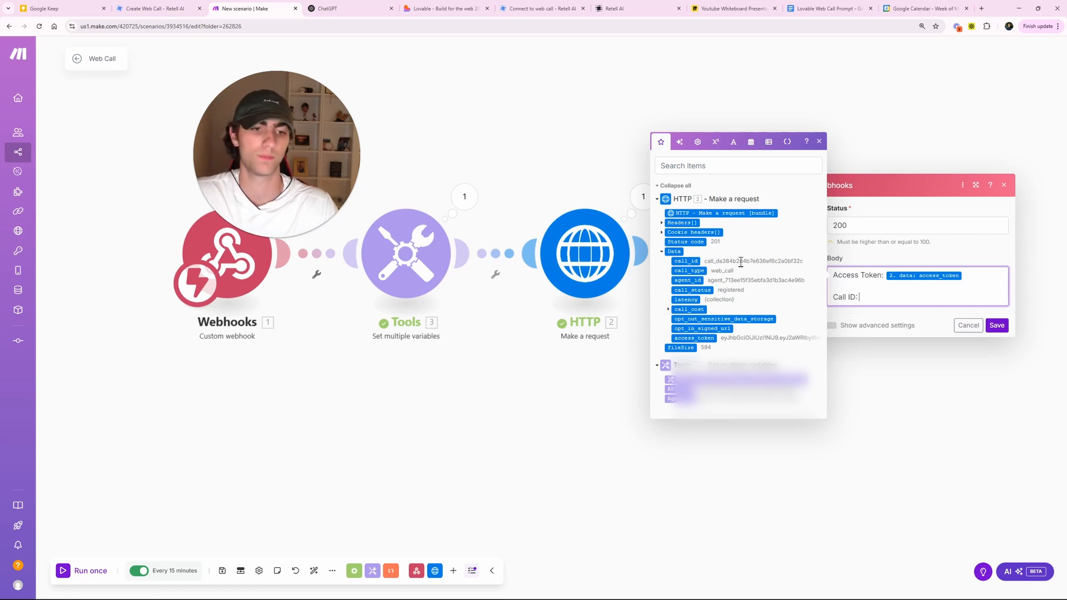
{"action": "left_click", "coordinate": [688, 261]}
{"action": "left_click_drag", "start_coordinate": [953, 298], "coordinate": [820, 280]}
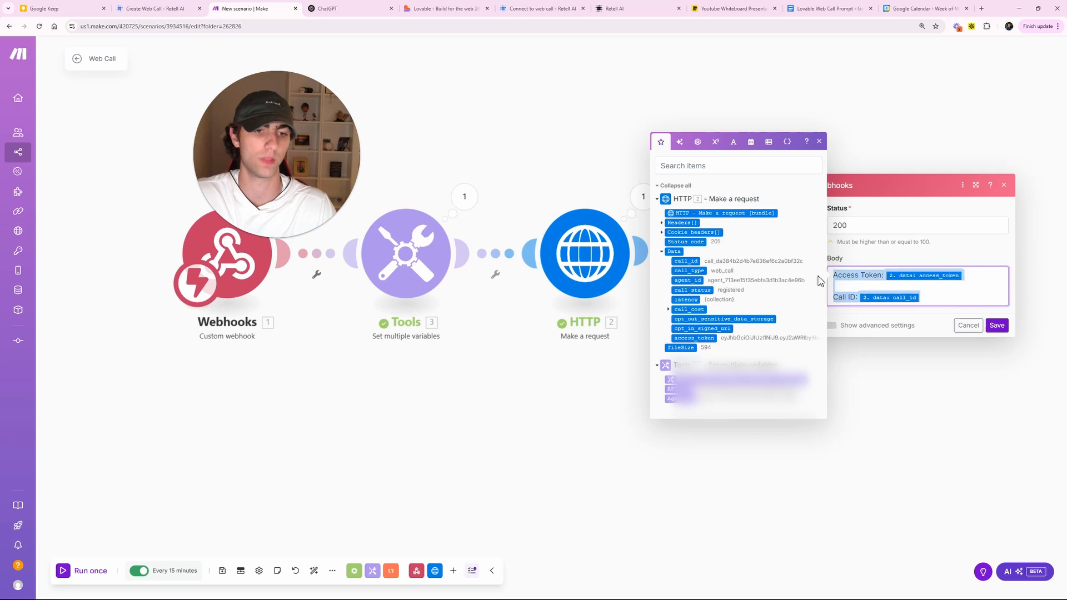
- Ask ChatGPT 'Output this in a json format;' with the pasted body text, then return to Make
{"action": "left_click", "coordinate": [350, 8]}
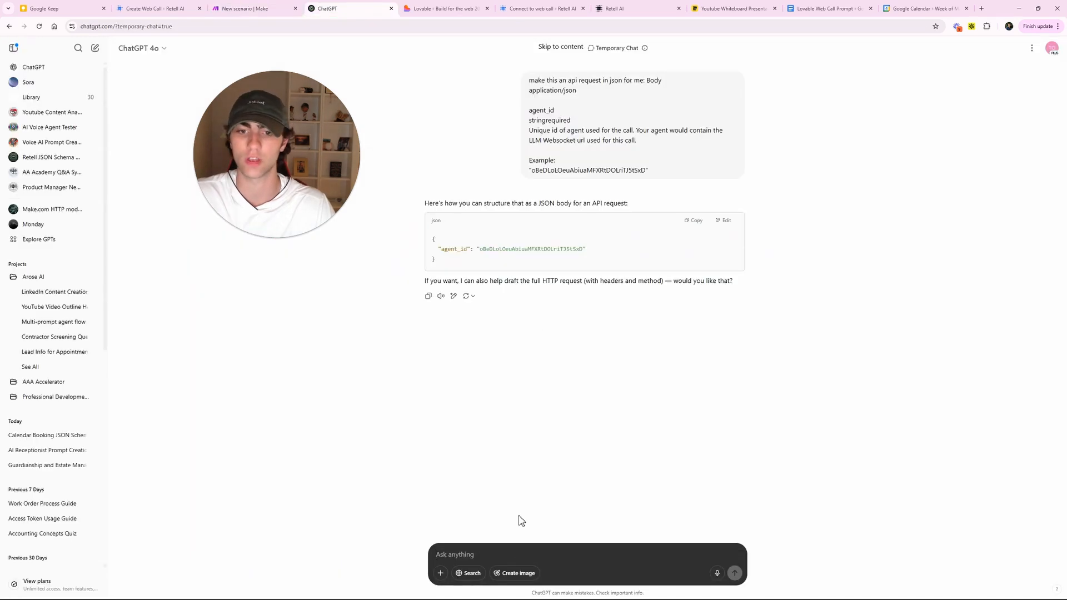
{"action": "type", "text": "on fo"}
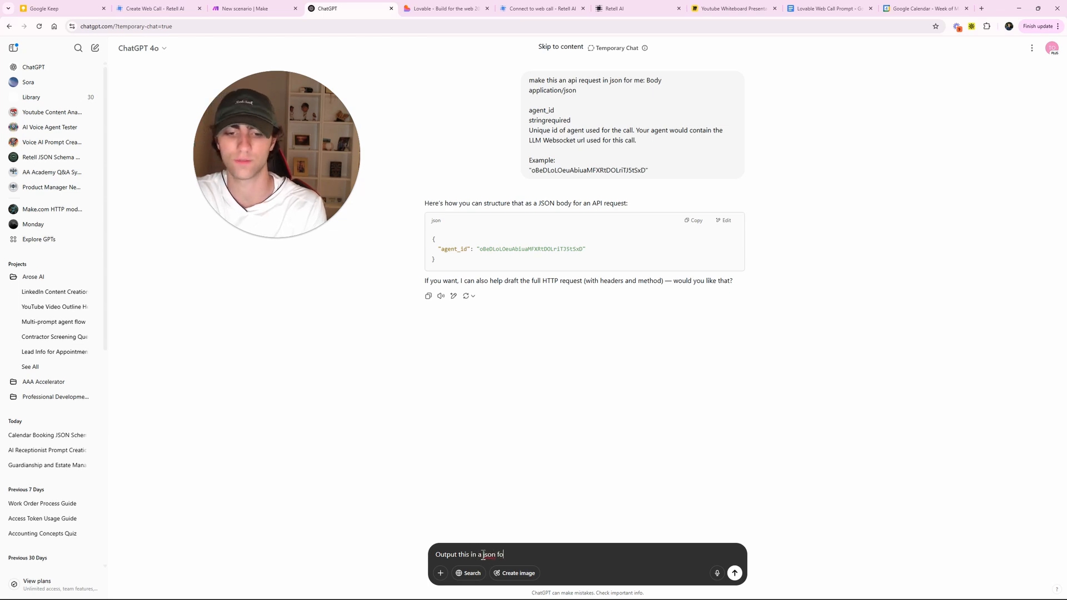
{"action": "type", "text": "utput this in a json format;"}
{"action": "key", "text": "ctrl+v"}
{"action": "key", "text": "Return"}
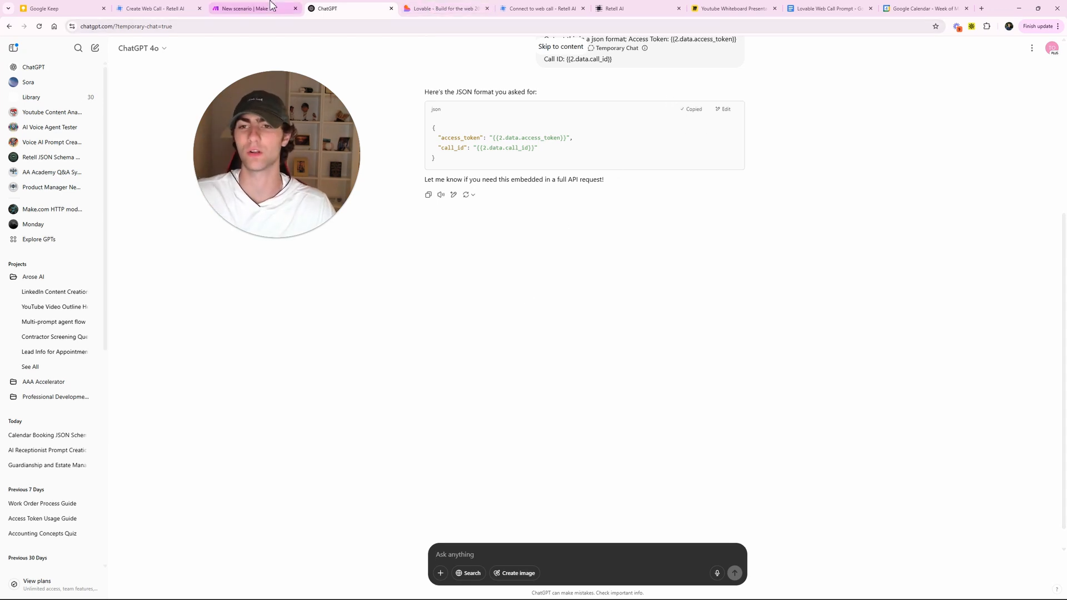
{"action": "left_click", "coordinate": [285, 10]}
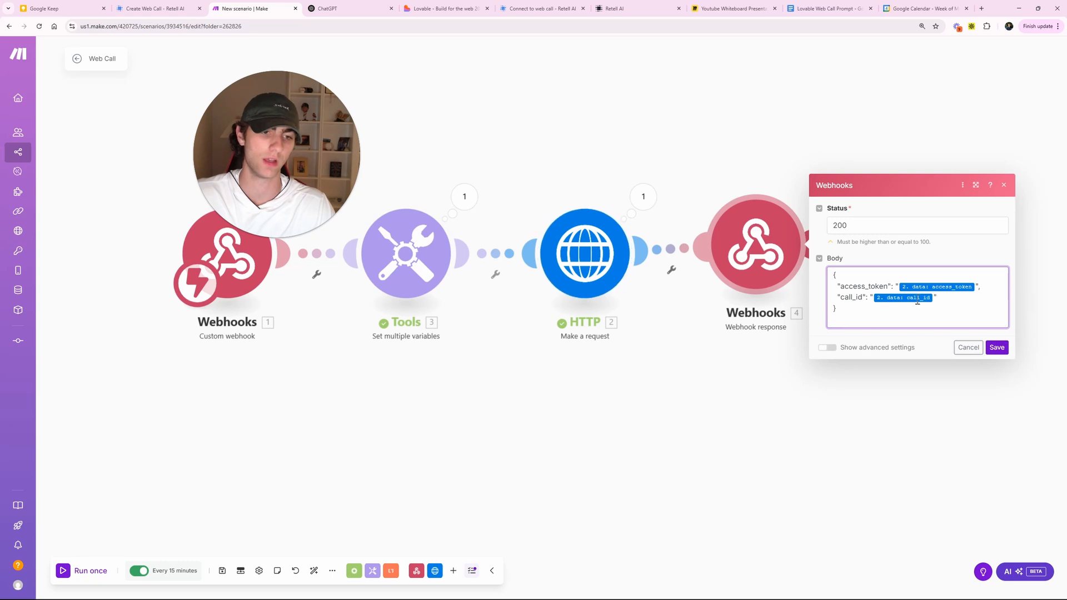
- Replace the Body with ChatGPT's JSON version, save the response settings, and save the scenario
{"action": "key", "text": "ctrl+a"}
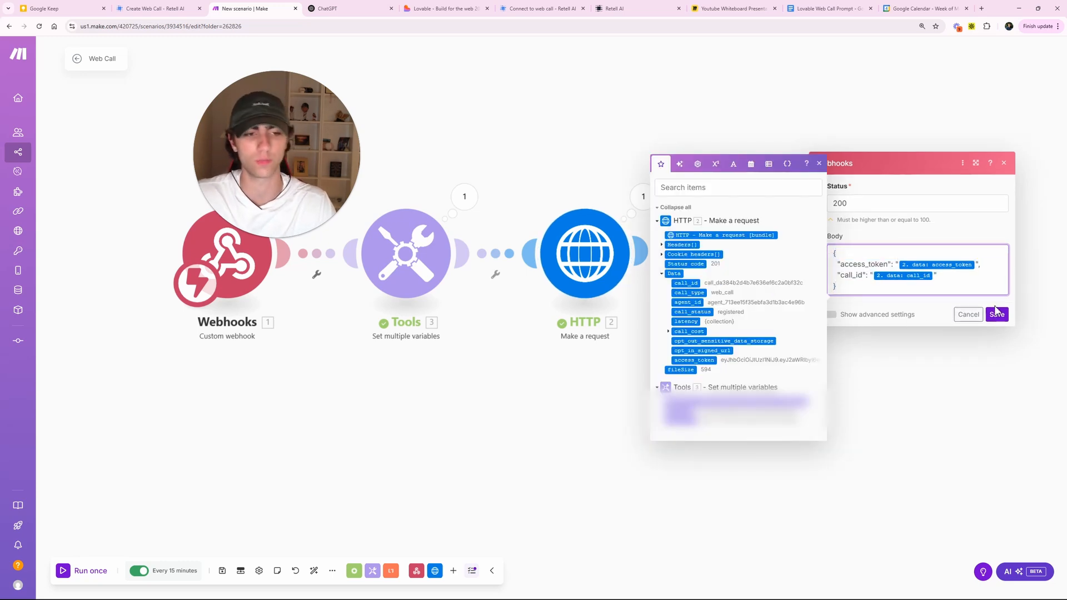
{"action": "left_click", "coordinate": [997, 325]}
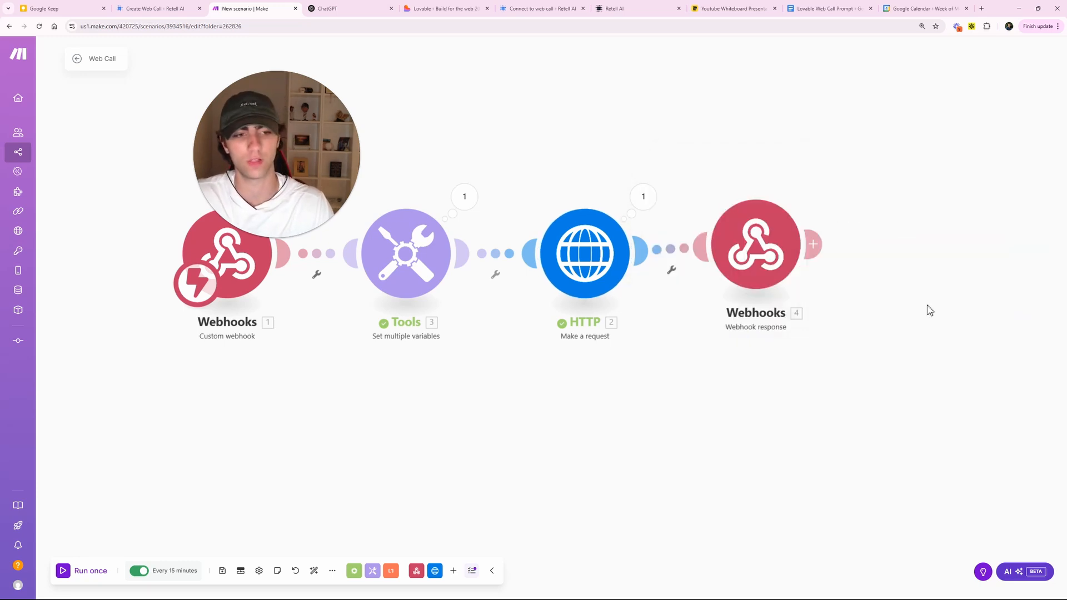
{"action": "left_click", "coordinate": [223, 569]}
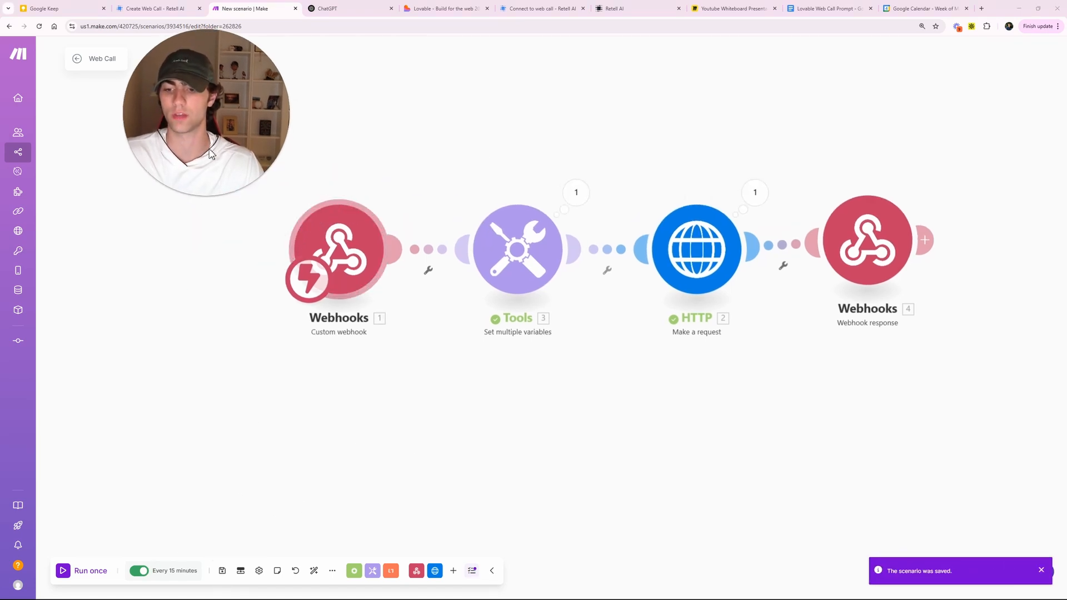
- Set the webhook trigger's schedule to run Immediately as data arrives
{"action": "left_click_drag", "start_coordinate": [210, 154], "coordinate": [187, 163]}
{"action": "left_click", "coordinate": [303, 302]}
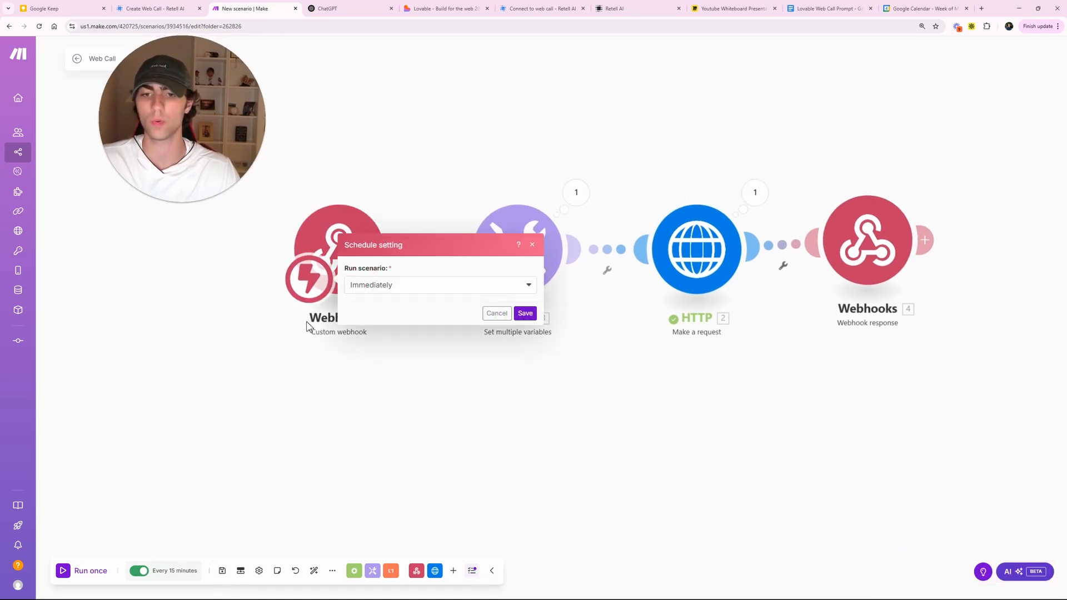
{"action": "left_click", "coordinate": [525, 313]}
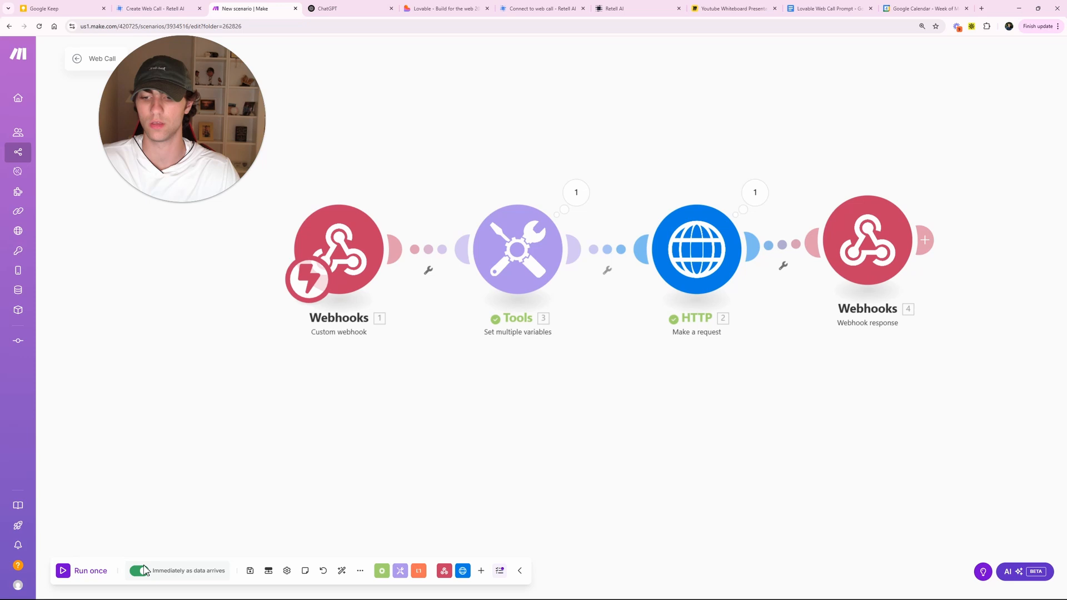
{"action": "left_click", "coordinate": [364, 255]}
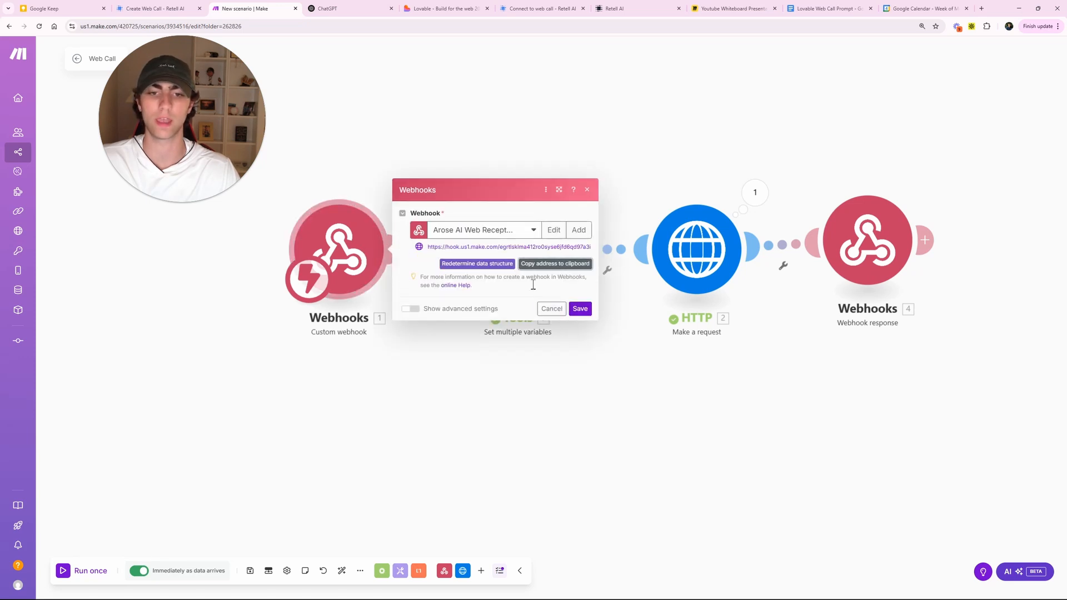
{"action": "left_click", "coordinate": [438, 414]}
{"action": "left_click_drag", "start_coordinate": [454, 349], "coordinate": [431, 363]}
{"action": "scroll", "coordinate": [435, 368], "scroll_direction": "down", "scroll_amount": 1}
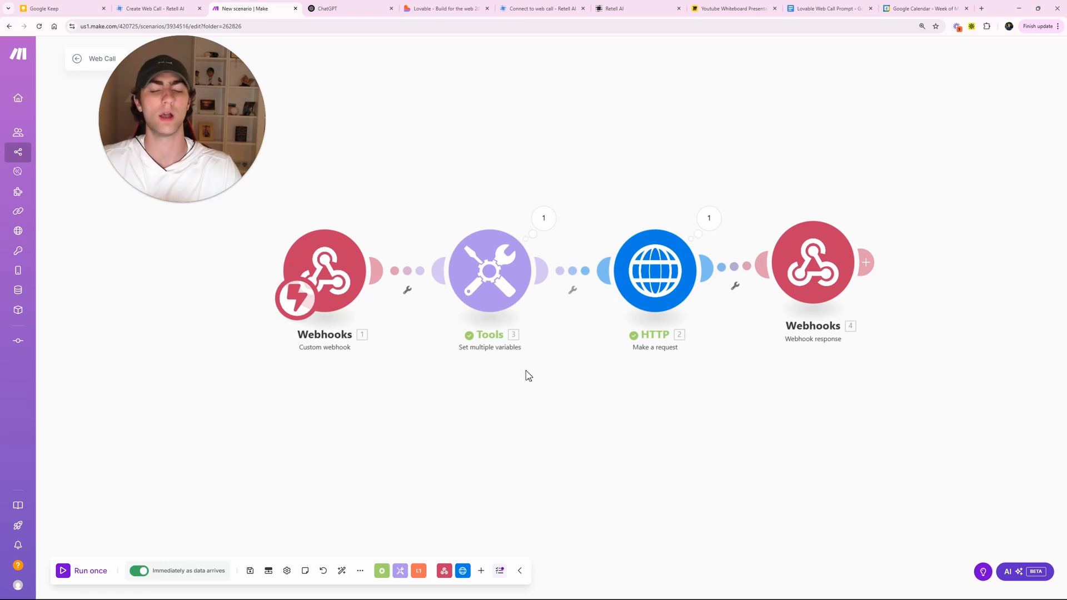
{"action": "left_click", "coordinate": [445, 9]}
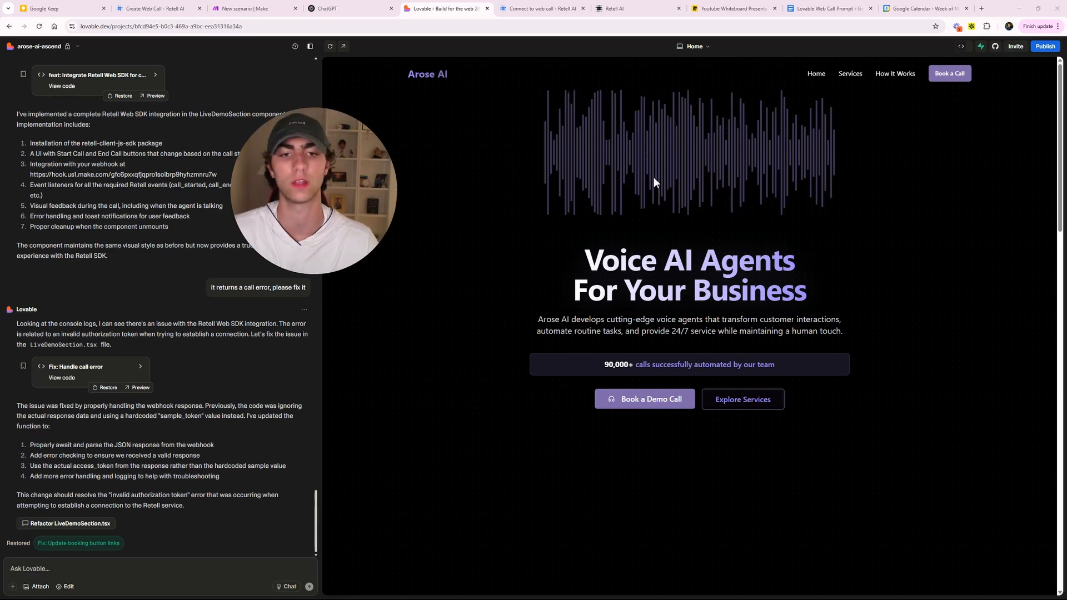
- Write a request for a button that triggers this webhook, then add 'Reference the image for what I want it to look like'
{"action": "scroll", "coordinate": [639, 178], "scroll_direction": "down", "scroll_amount": 5}
{"action": "scroll", "coordinate": [632, 184], "scroll_direction": "down", "scroll_amount": 8}
{"action": "scroll", "coordinate": [512, 255], "scroll_direction": "up", "scroll_amount": 10}
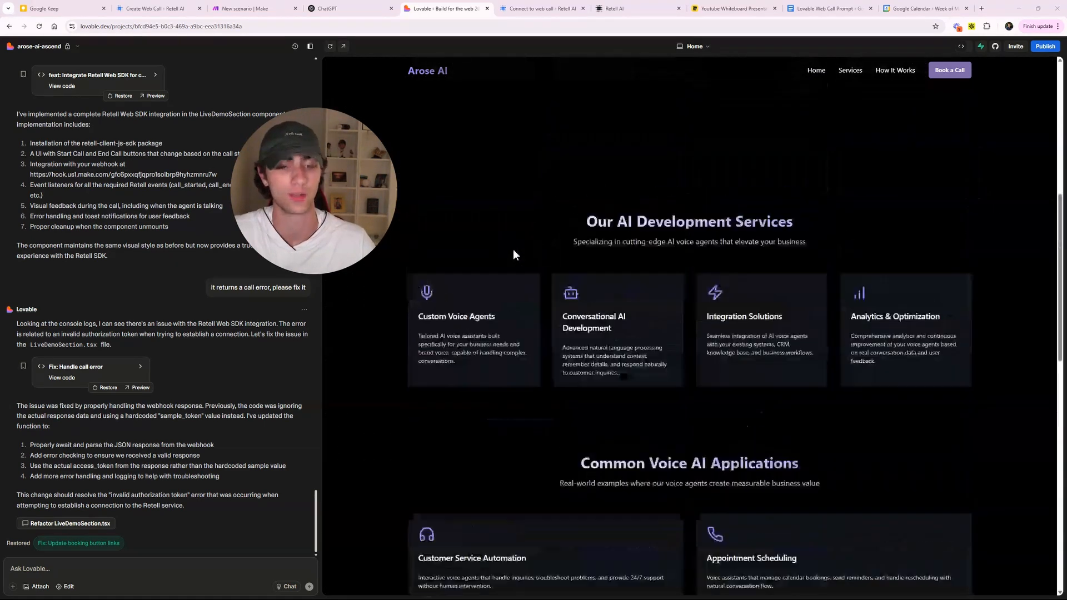
{"action": "scroll", "coordinate": [510, 257], "scroll_direction": "up", "scroll_amount": 3}
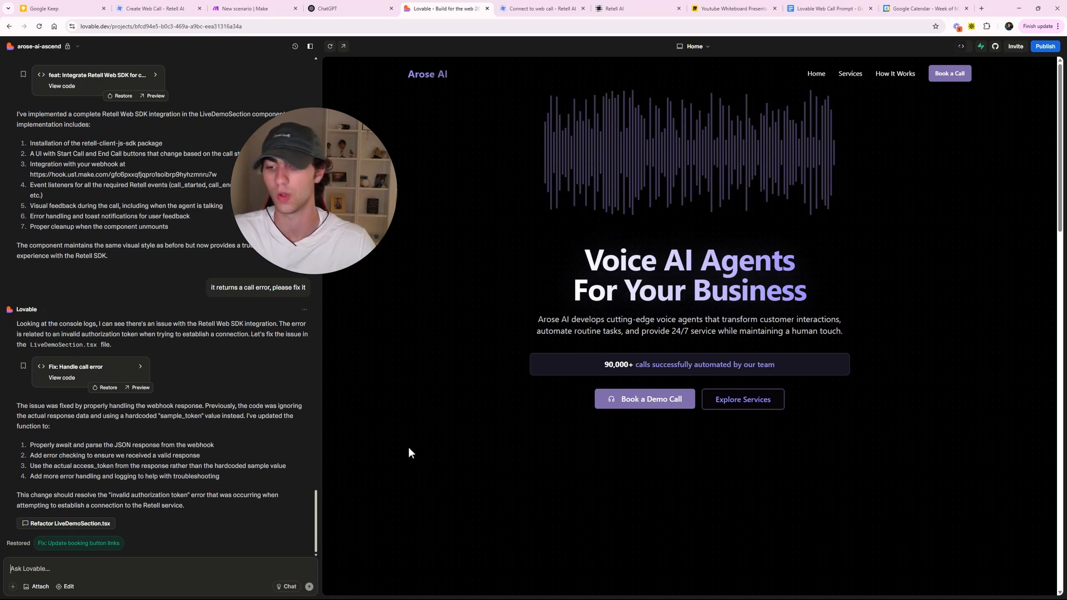
{"action": "type", "text": "I want a button to demo a voice agent on my website,"}
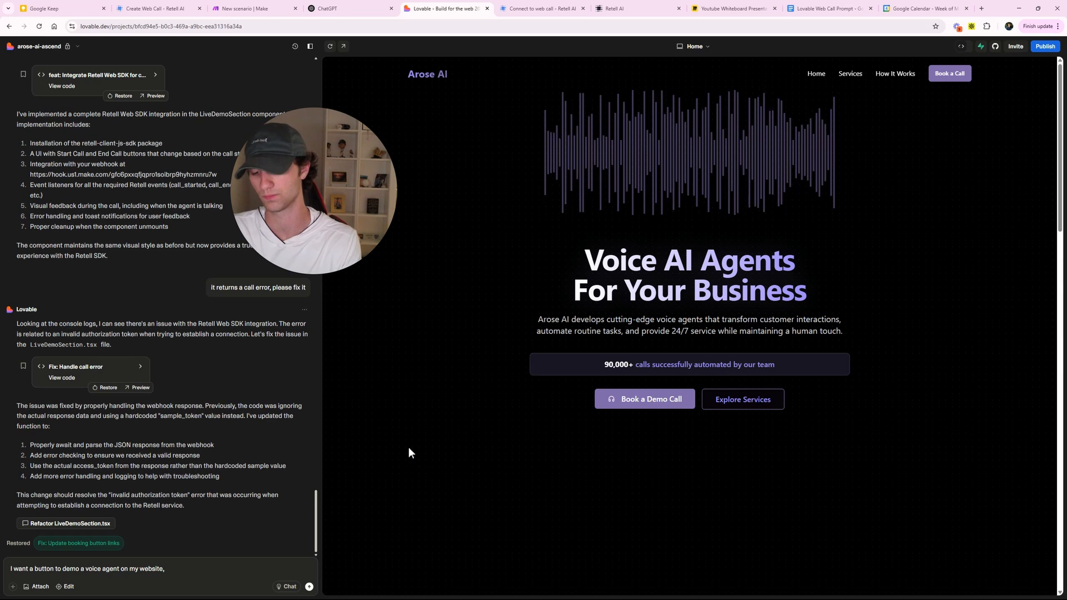
{"action": "type", "text": "want it"}
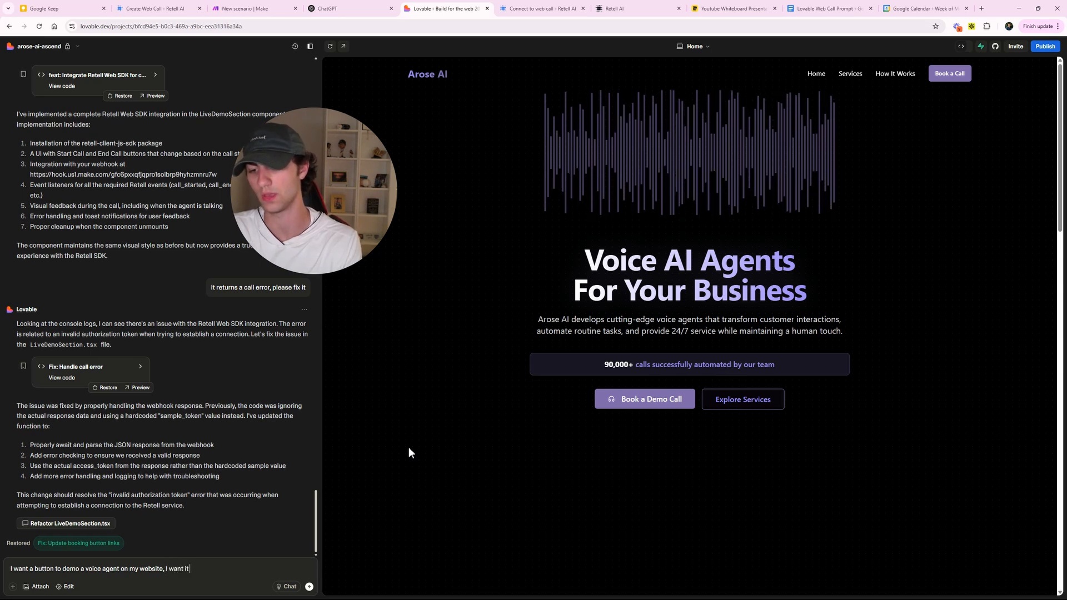
{"action": "type", "text": " to trigger thi"}
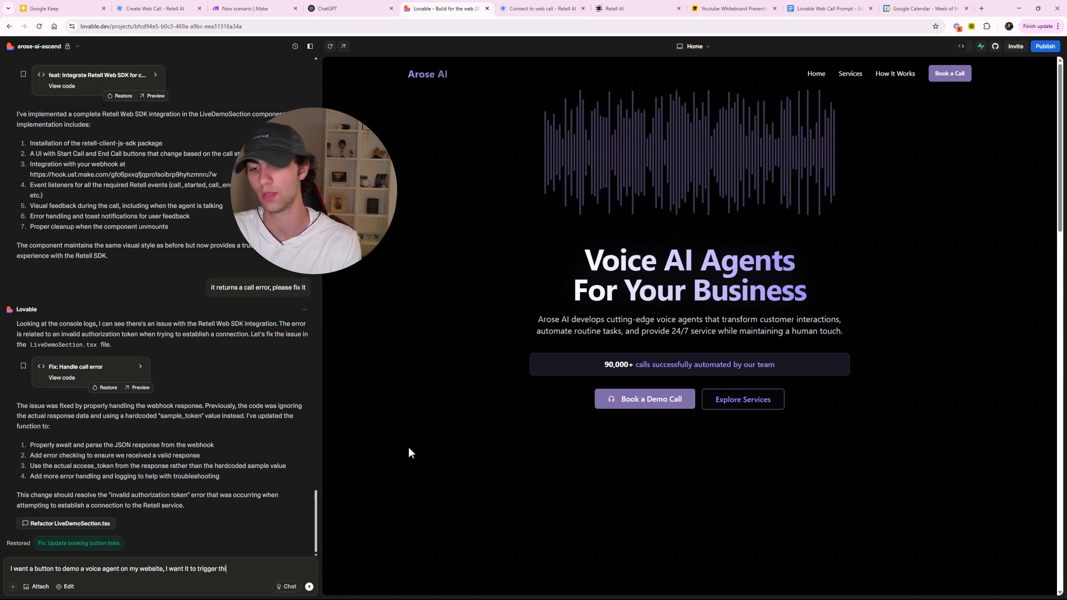
{"action": "type", "text": "s webhook."}
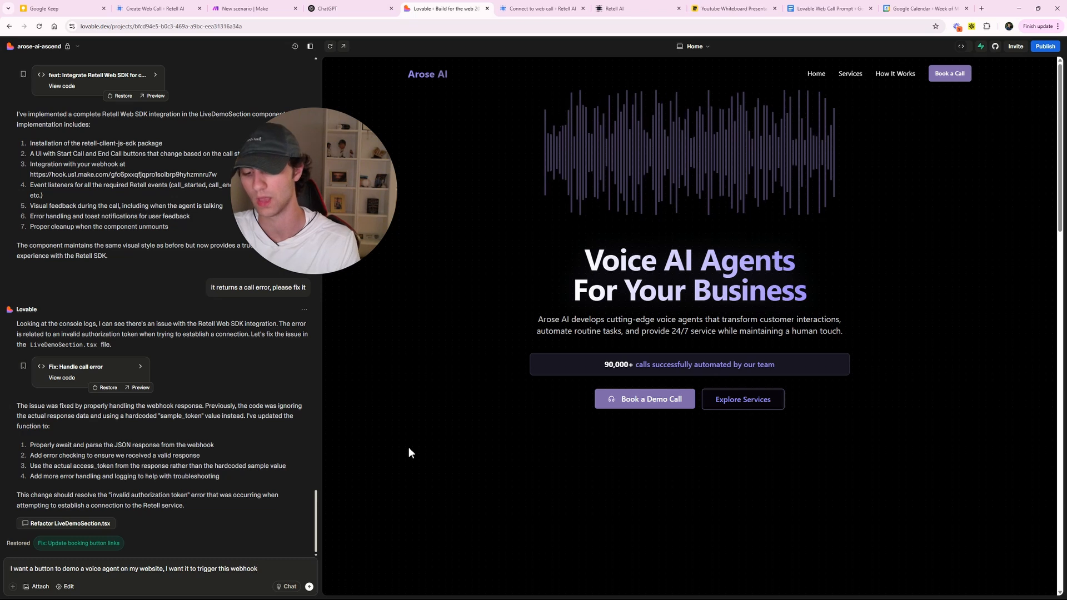
{"action": "key", "text": "shift+Return"}
{"action": "key", "text": "shift+Return"}
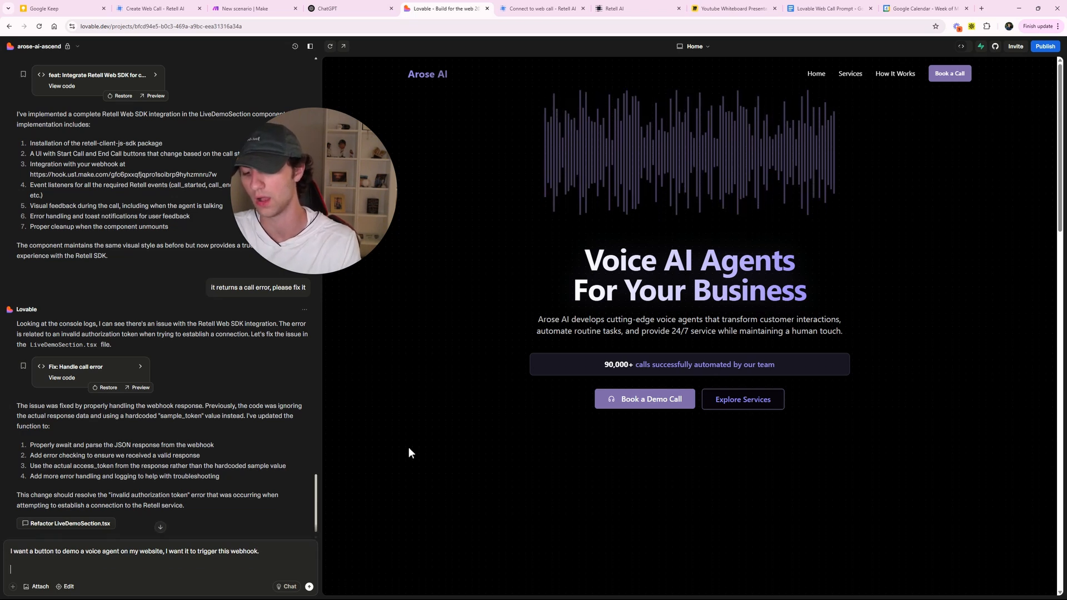
{"action": "type", "text": "Reference the i"}
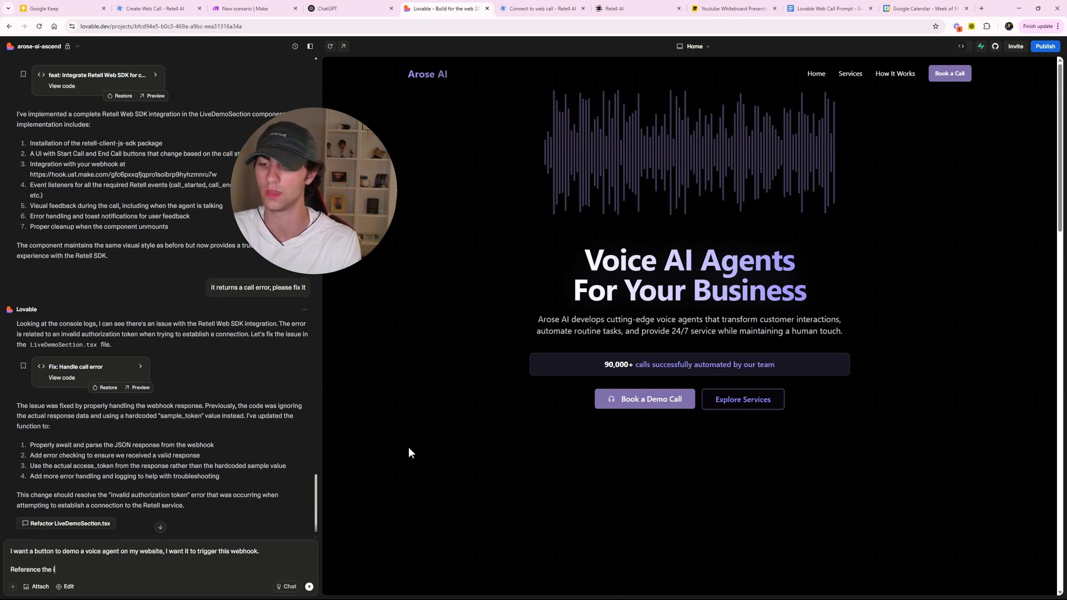
{"action": "type", "text": "mage for what I want it to look"}
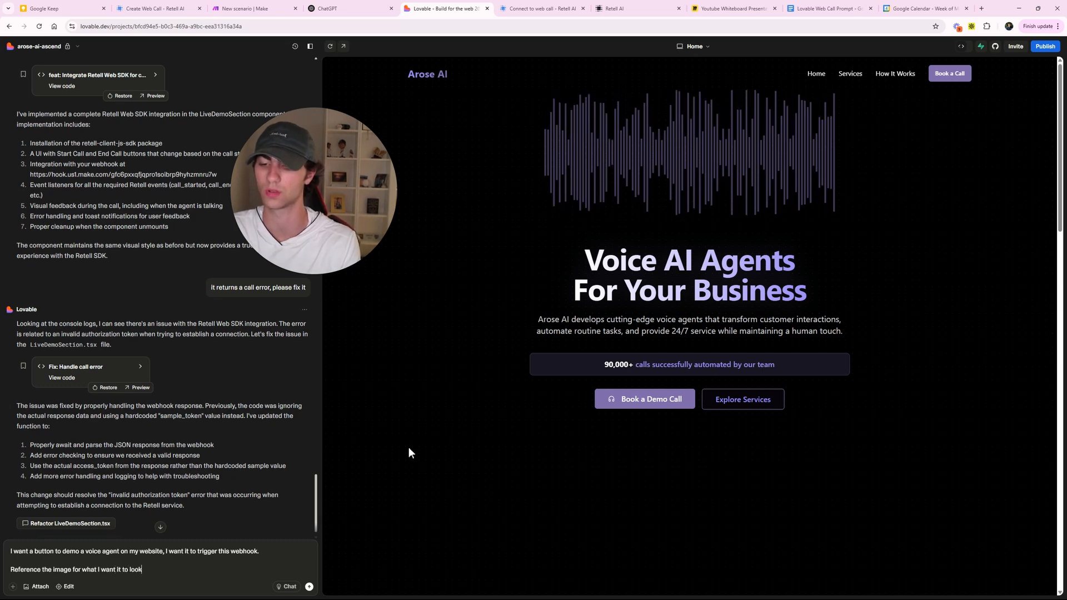
{"action": "type", "text": " like"}
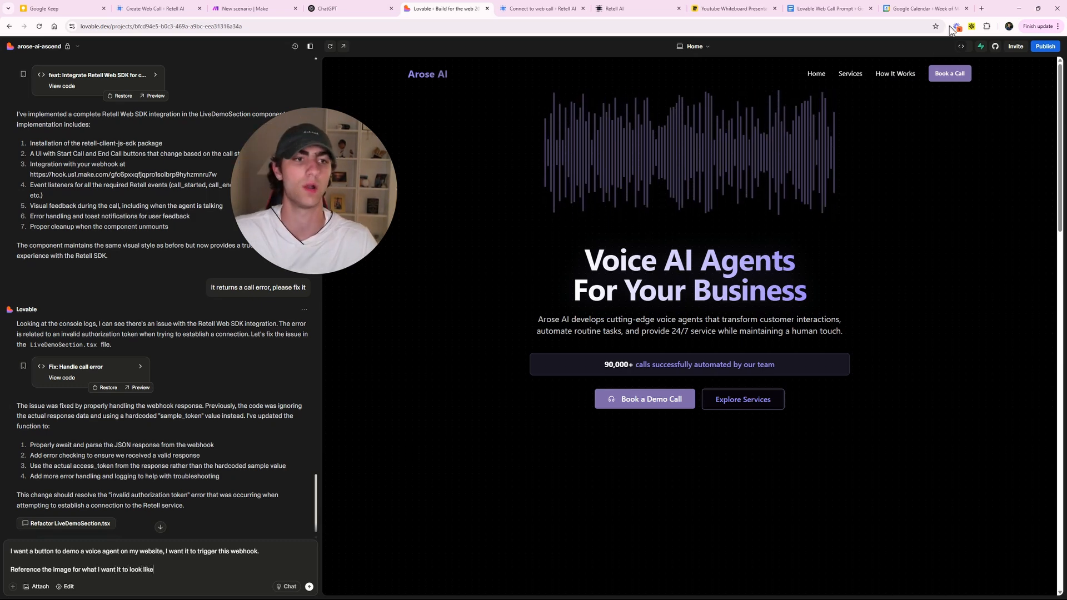
- Visit vapi.ai for design inspiration, then return to the Lovable draft
{"action": "left_click", "coordinate": [900, 9]}
{"action": "left_click", "coordinate": [717, 26]}
{"action": "type", "text": "vapi.ai"}
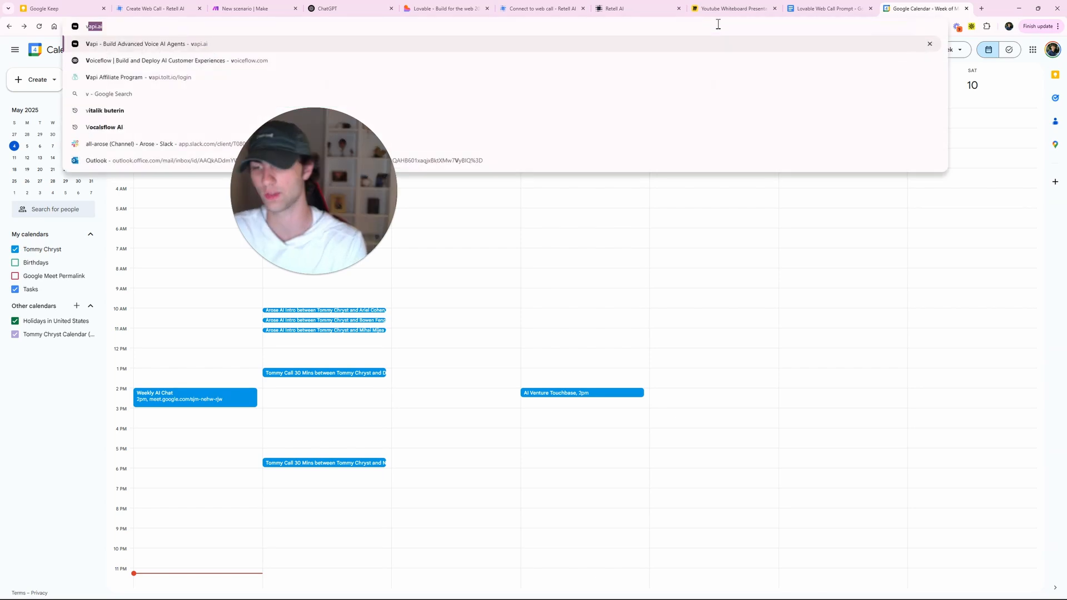
{"action": "key", "text": "Return"}
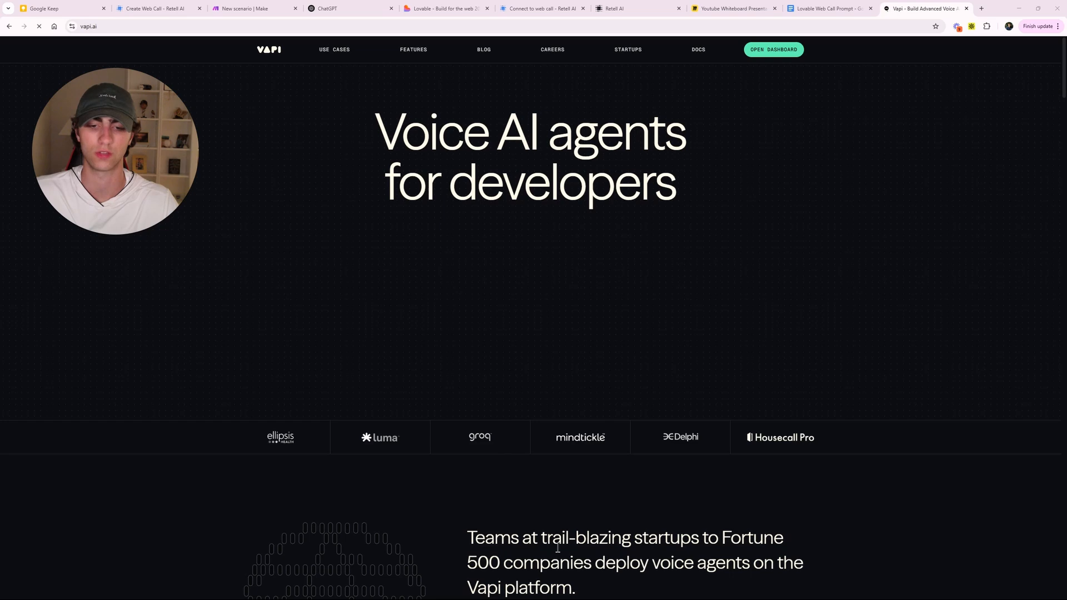
{"action": "left_click", "coordinate": [442, 9]}
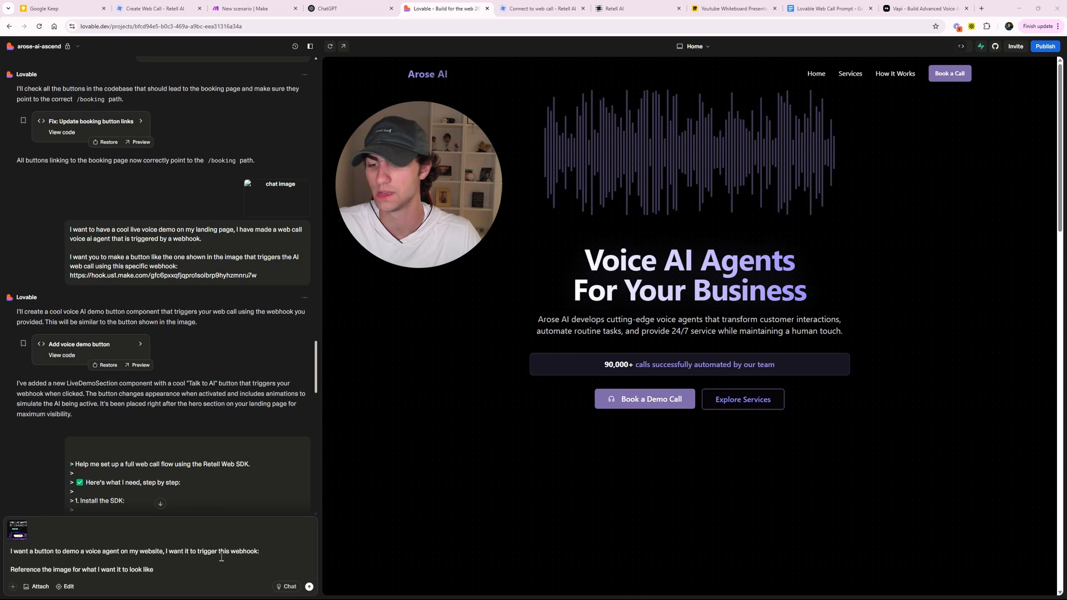
- Copy the Make Webhooks module's address, paste it into the Lovable request, and send it
{"action": "left_click_drag", "start_coordinate": [68, 555], "coordinate": [69, 554]}
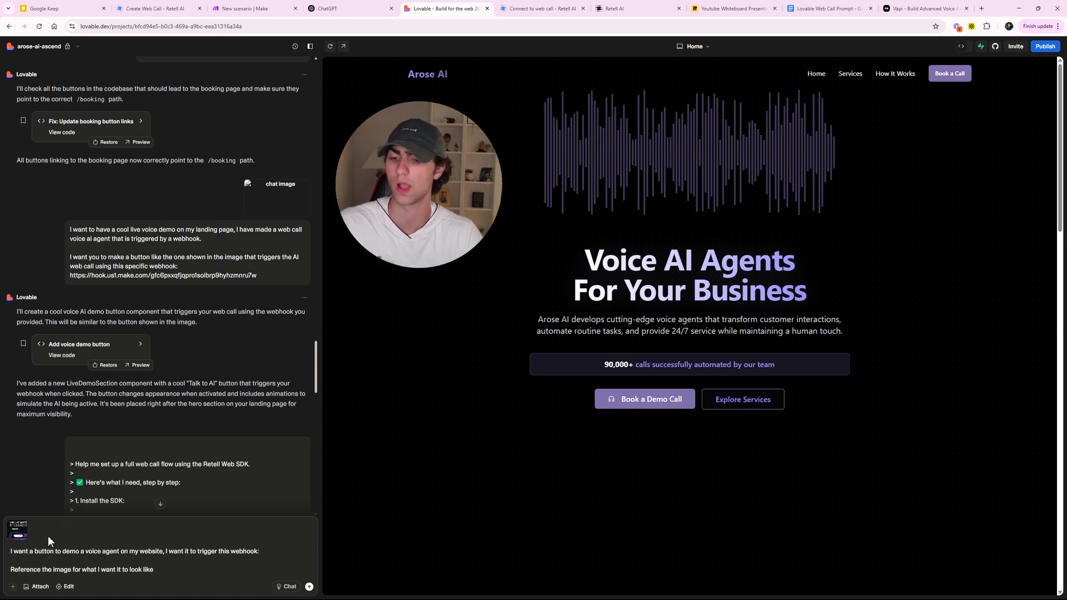
{"action": "left_click", "coordinate": [247, 8]}
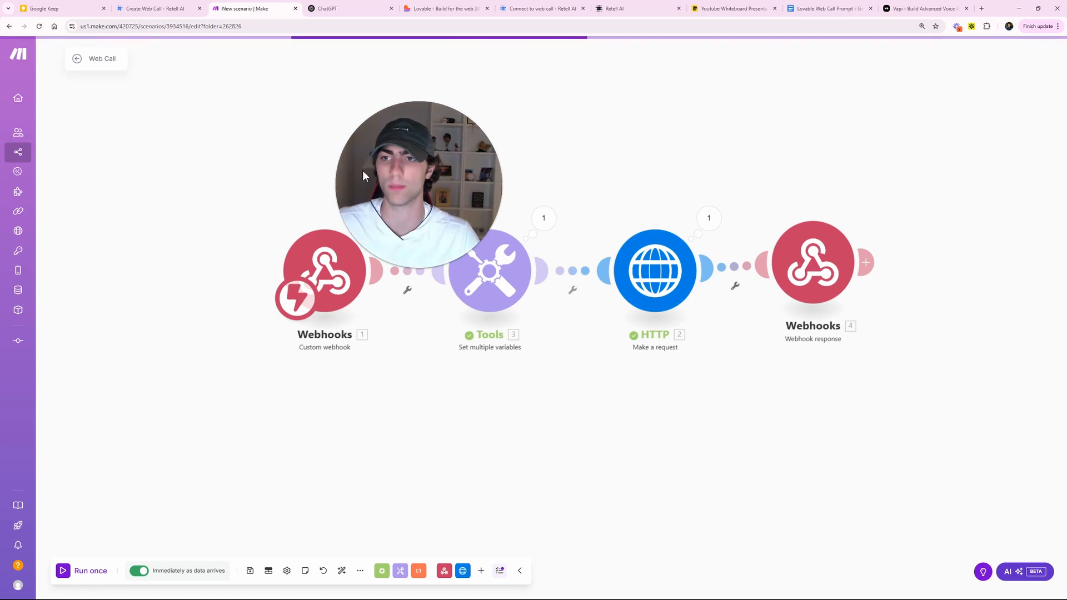
{"action": "left_click", "coordinate": [316, 271]}
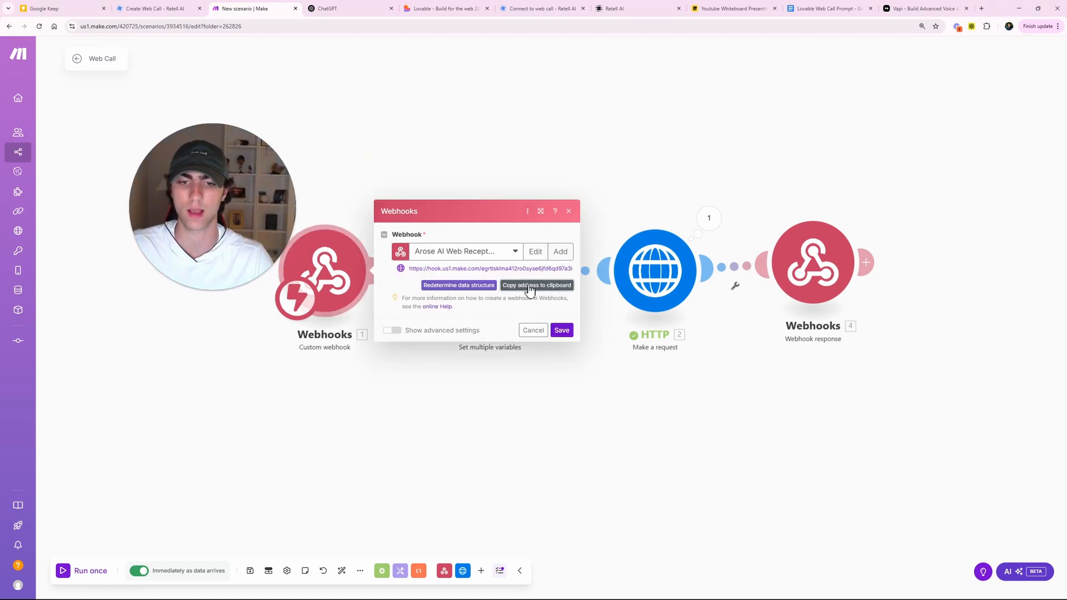
{"action": "left_click", "coordinate": [78, 60]}
{"action": "left_click", "coordinate": [445, 9]}
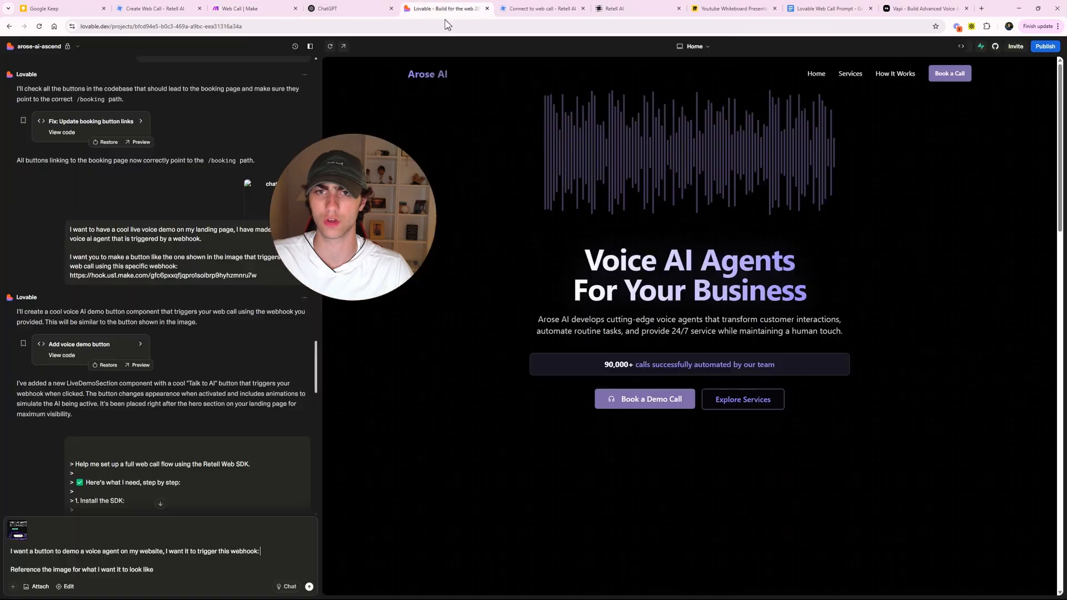
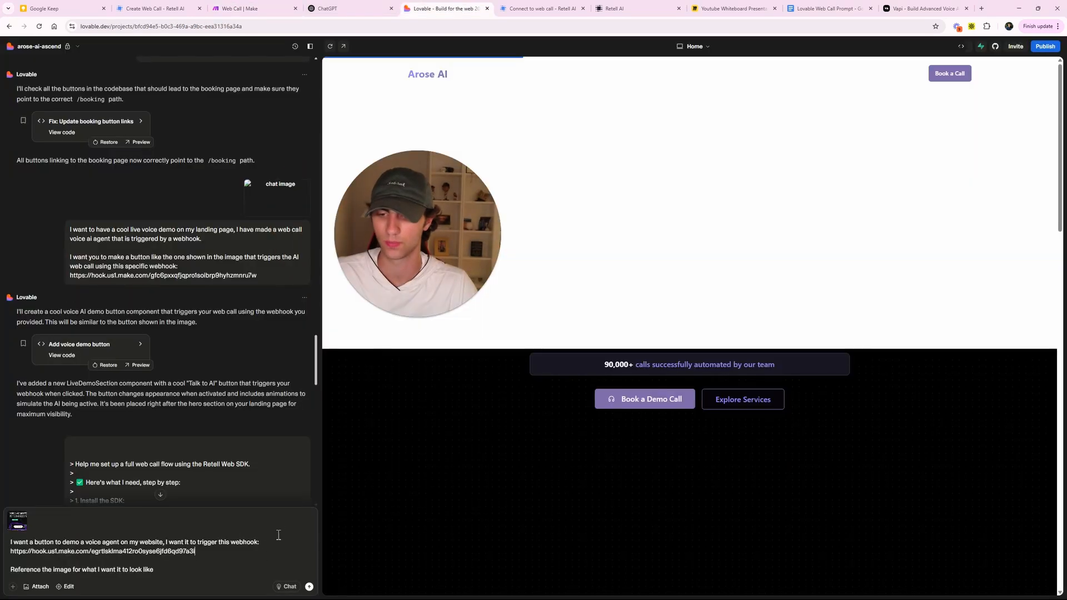
{"action": "left_click", "coordinate": [308, 587]}
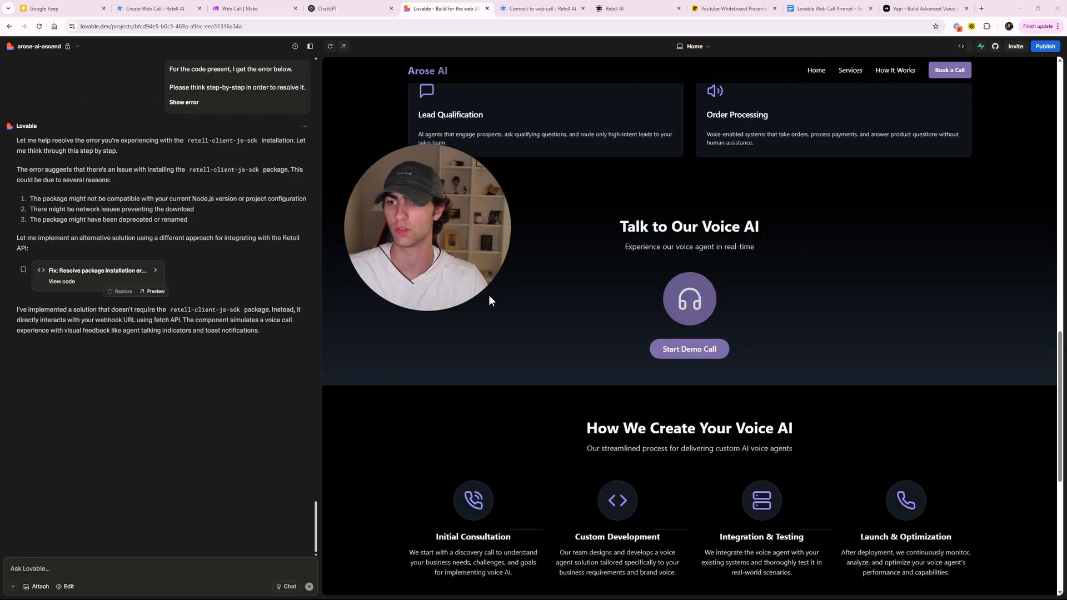
- Test the Start Demo Call button in the preview, then check Make's run history
{"action": "scroll", "coordinate": [588, 409], "scroll_direction": "up", "scroll_amount": 7}
{"action": "scroll", "coordinate": [589, 405], "scroll_direction": "up", "scroll_amount": 7}
{"action": "scroll", "coordinate": [589, 404], "scroll_direction": "down", "scroll_amount": 12}
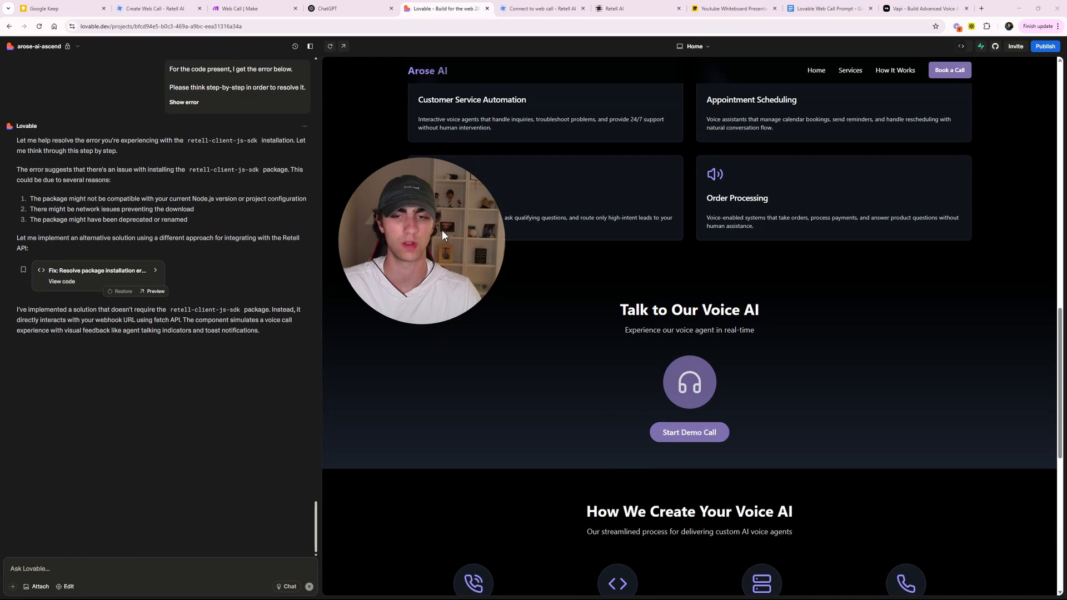
{"action": "scroll", "coordinate": [611, 360], "scroll_direction": "down", "scroll_amount": 2}
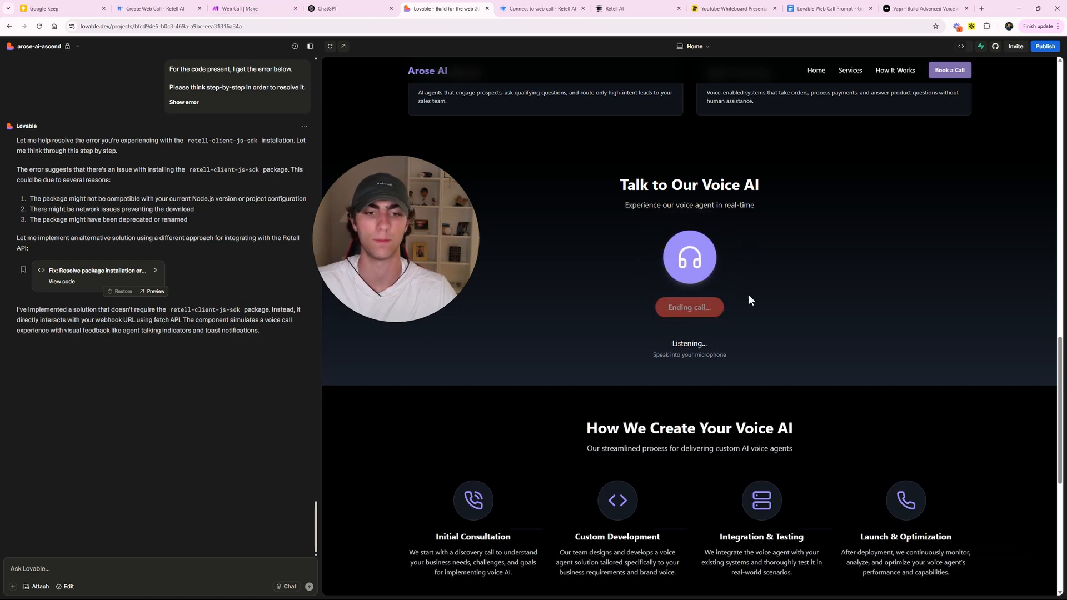
{"action": "left_click", "coordinate": [236, 6]}
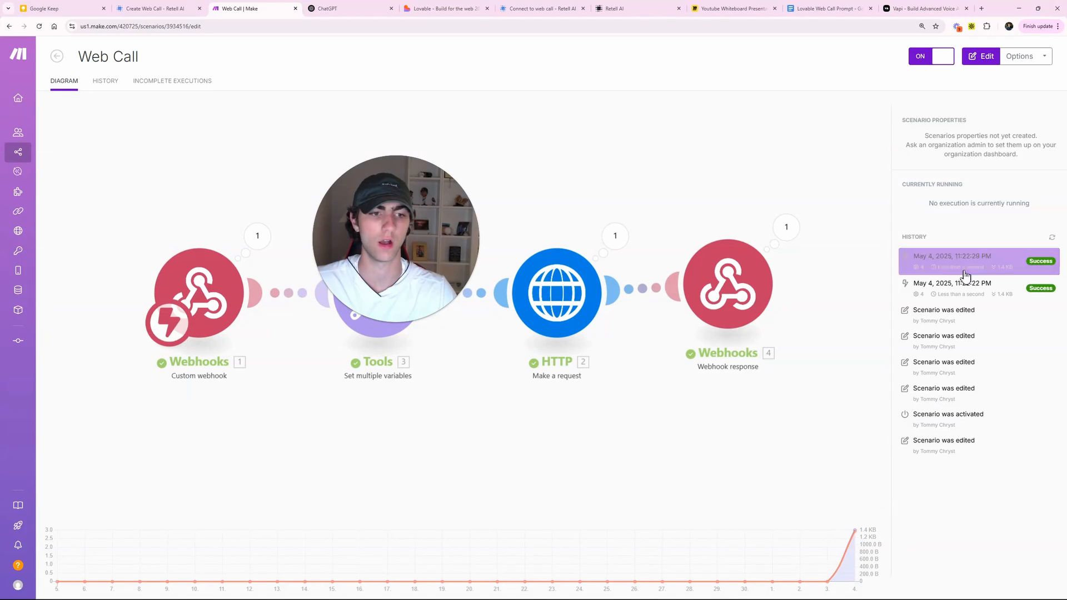
- Refresh the Web Call run history, then copy the full Retell web-call prompt from the Google Doc
{"action": "left_click", "coordinate": [1052, 236]}
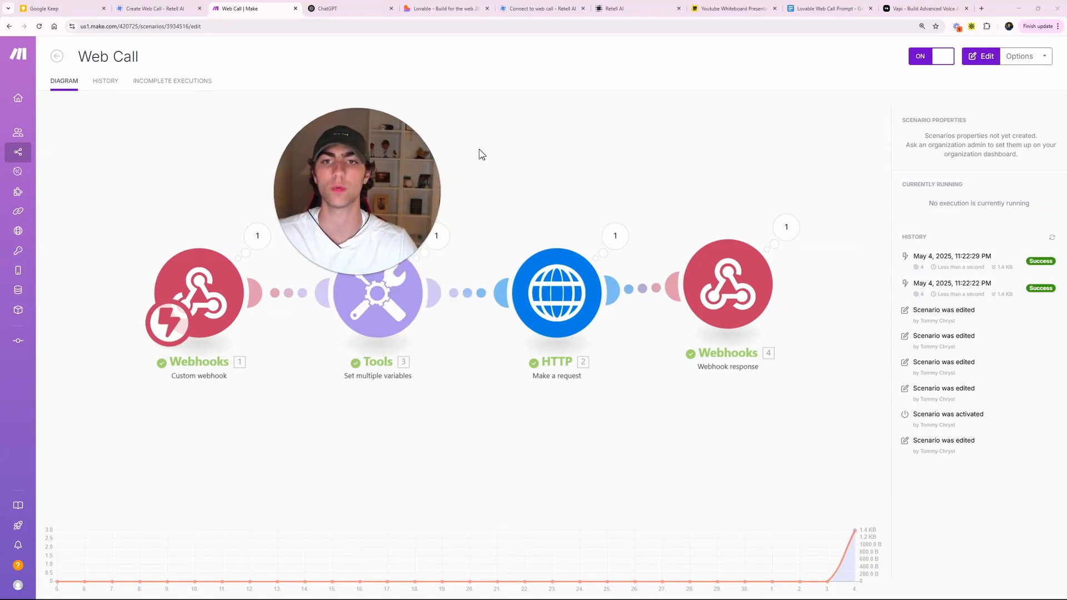
{"action": "left_click", "coordinate": [344, 8]}
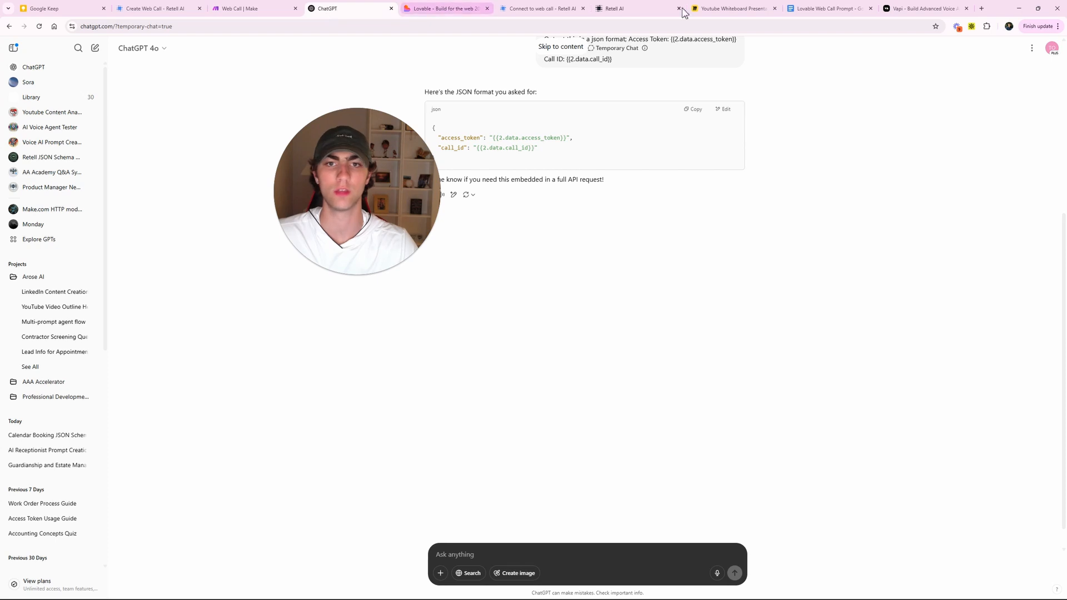
{"action": "left_click", "coordinate": [827, 9]}
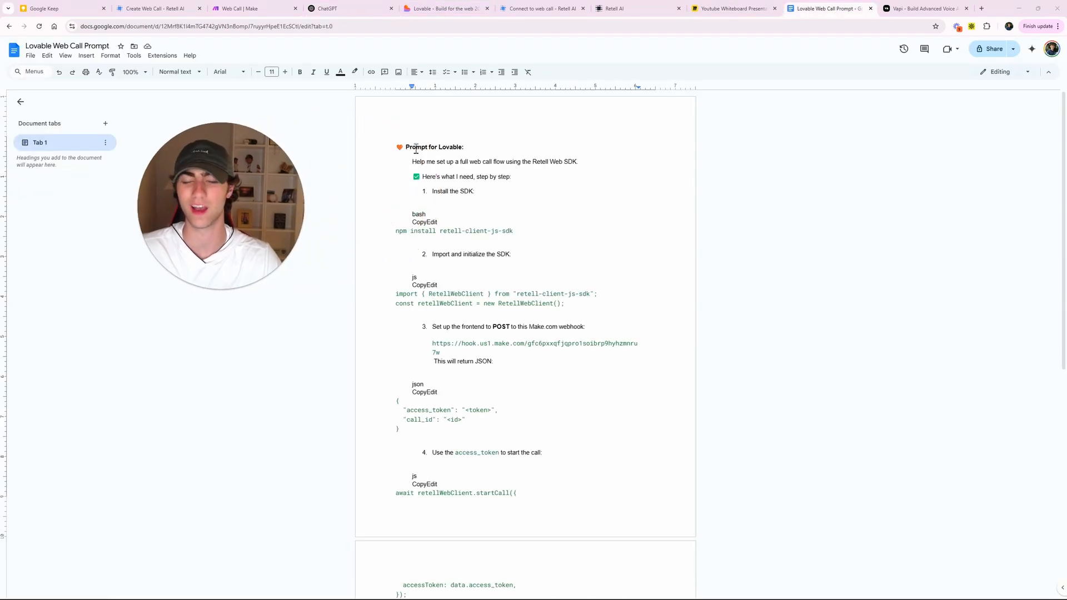
{"action": "left_click", "coordinate": [415, 162]}
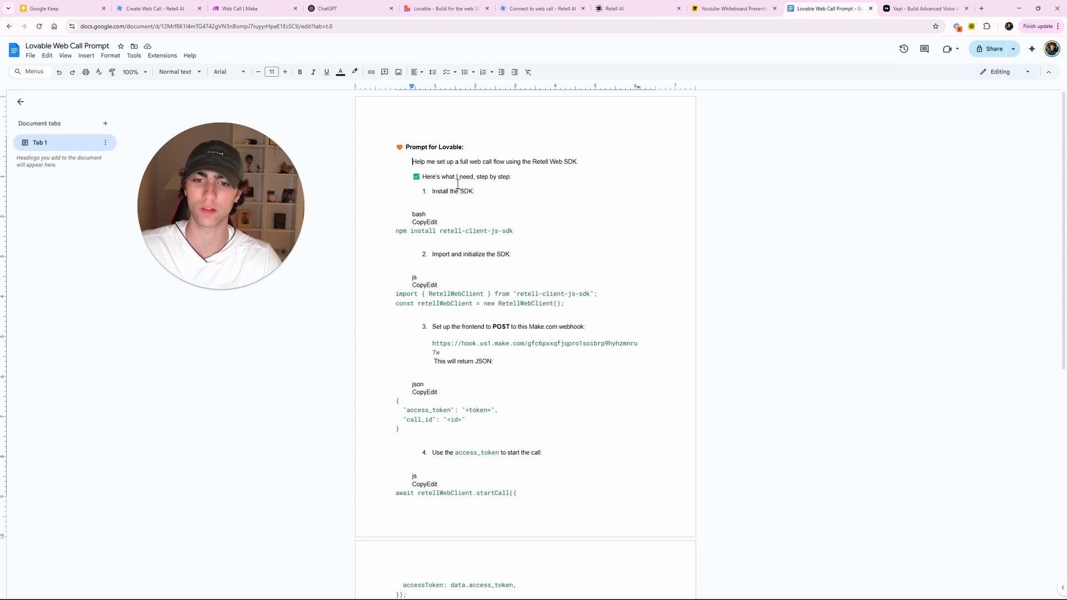
{"action": "scroll", "coordinate": [502, 217], "scroll_direction": "down", "scroll_amount": 8}
{"action": "left_click_drag", "start_coordinate": [413, 161], "coordinate": [580, 401]}
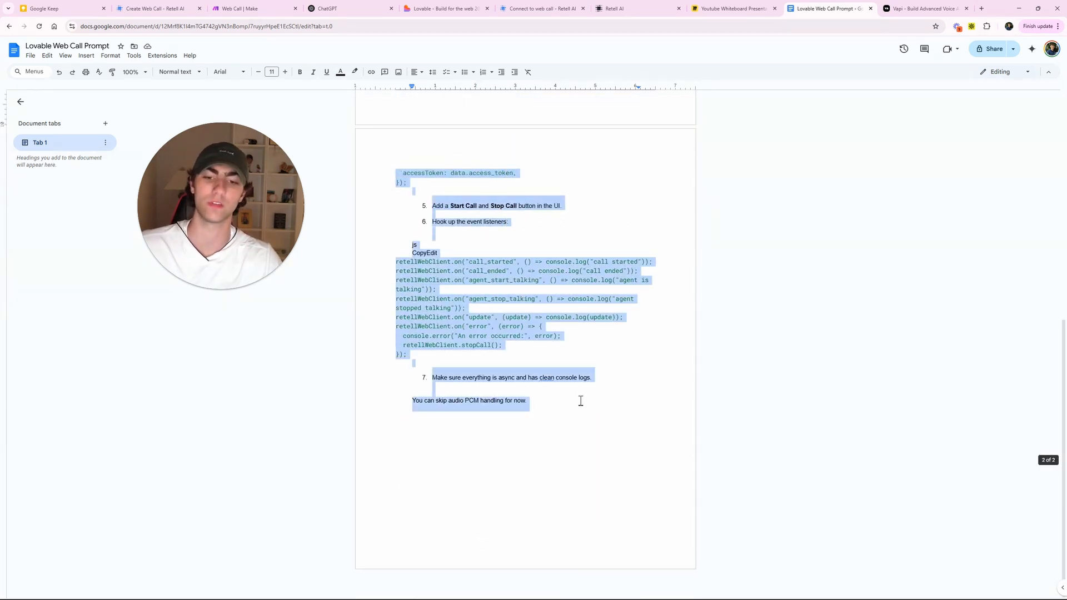
- Paste the Retell Web SDK web-call setup prompt into the Lovable chat and send it
{"action": "left_click", "coordinate": [358, 6]}
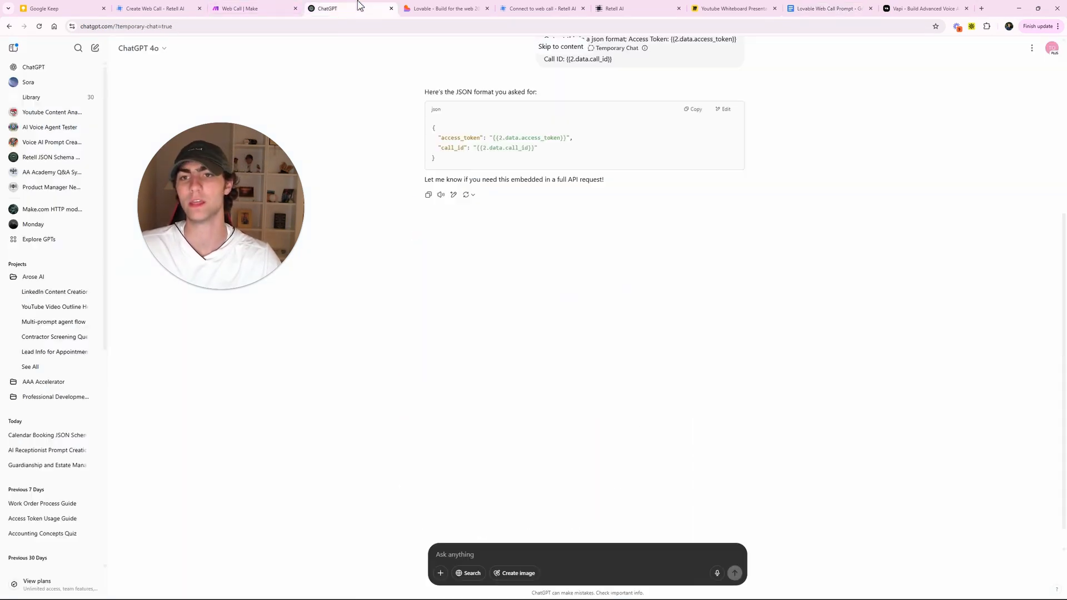
{"action": "left_click", "coordinate": [251, 6]}
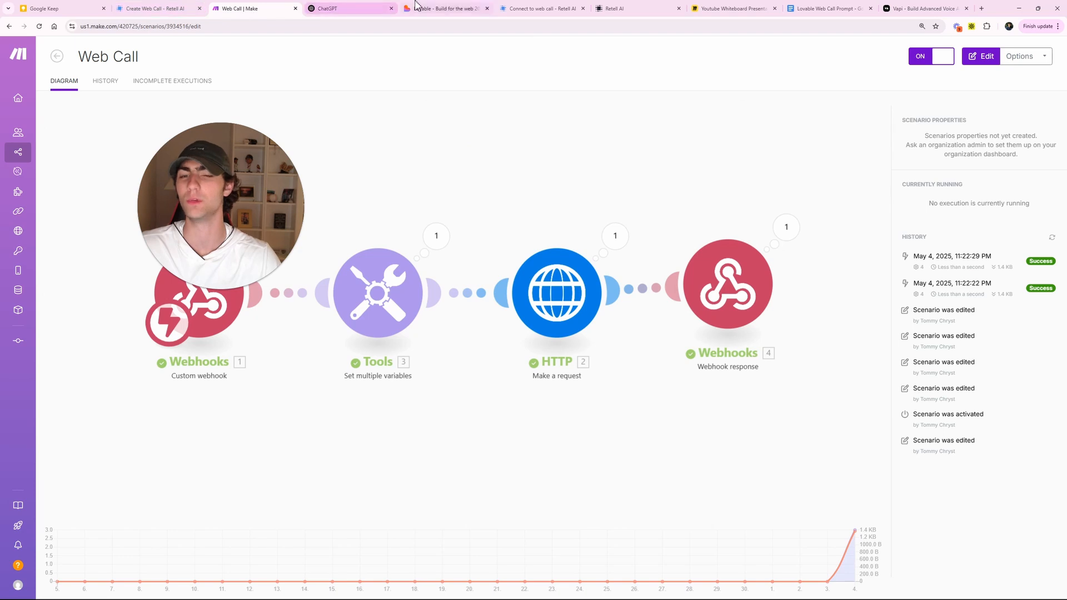
{"action": "left_click", "coordinate": [443, 8]}
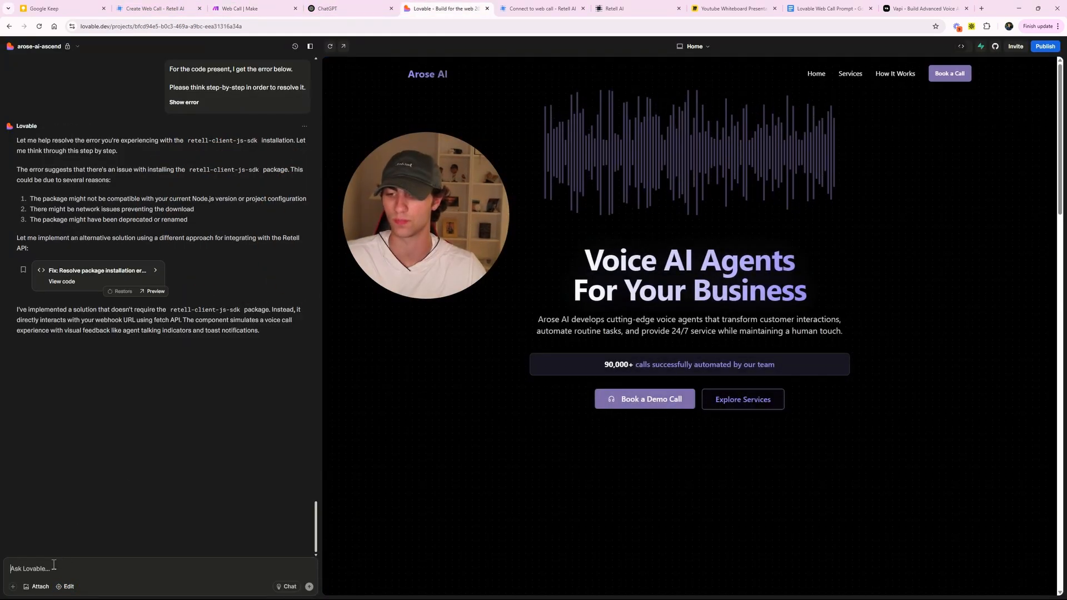
{"action": "key", "text": "ctrl+v"}
{"action": "left_click", "coordinate": [307, 586]}
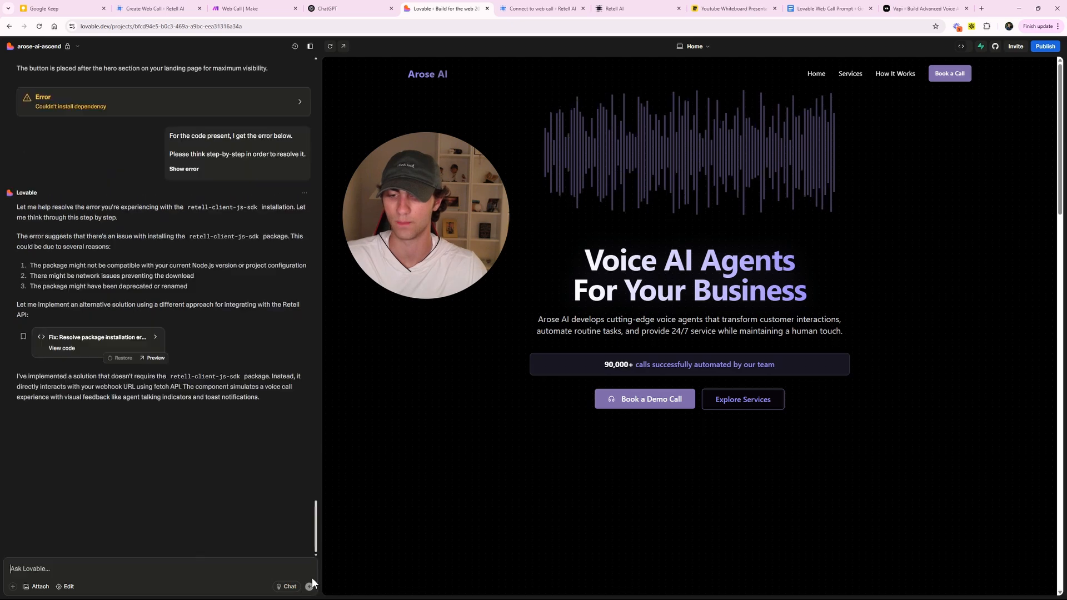
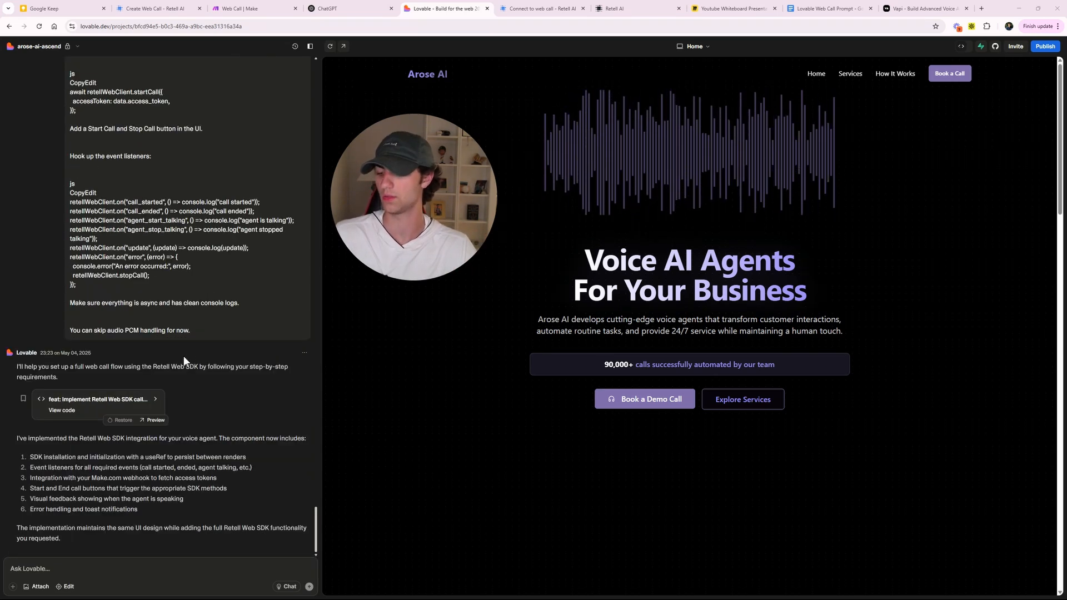
- End the live demo call in the preview's Talk to Our Voice AI section
{"action": "scroll", "coordinate": [500, 392], "scroll_direction": "down", "scroll_amount": 15}
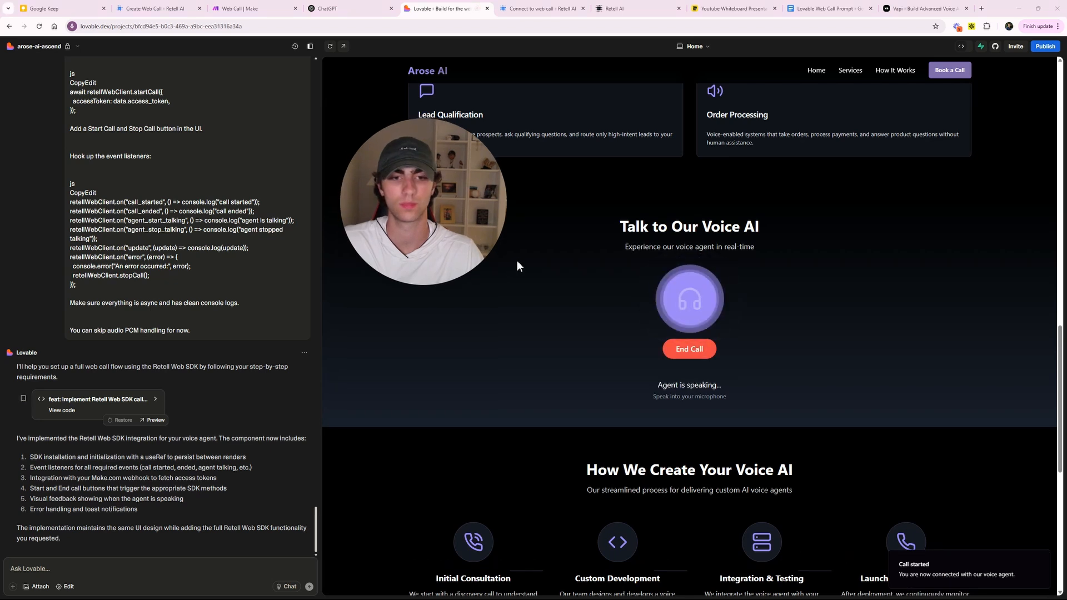
{"action": "left_click", "coordinate": [694, 349]}
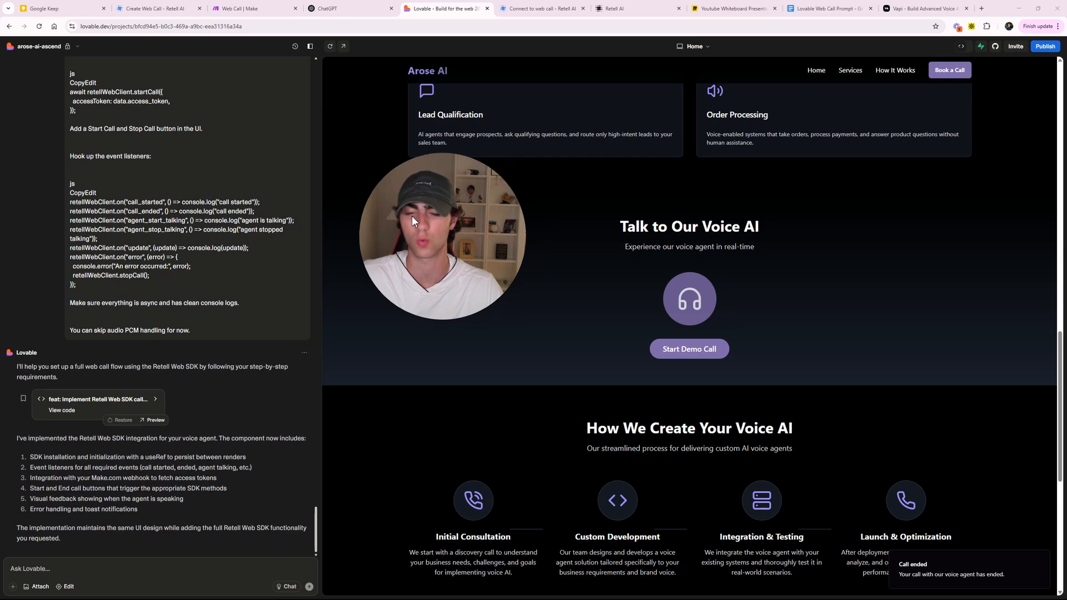
{"action": "left_click", "coordinate": [252, 8]}
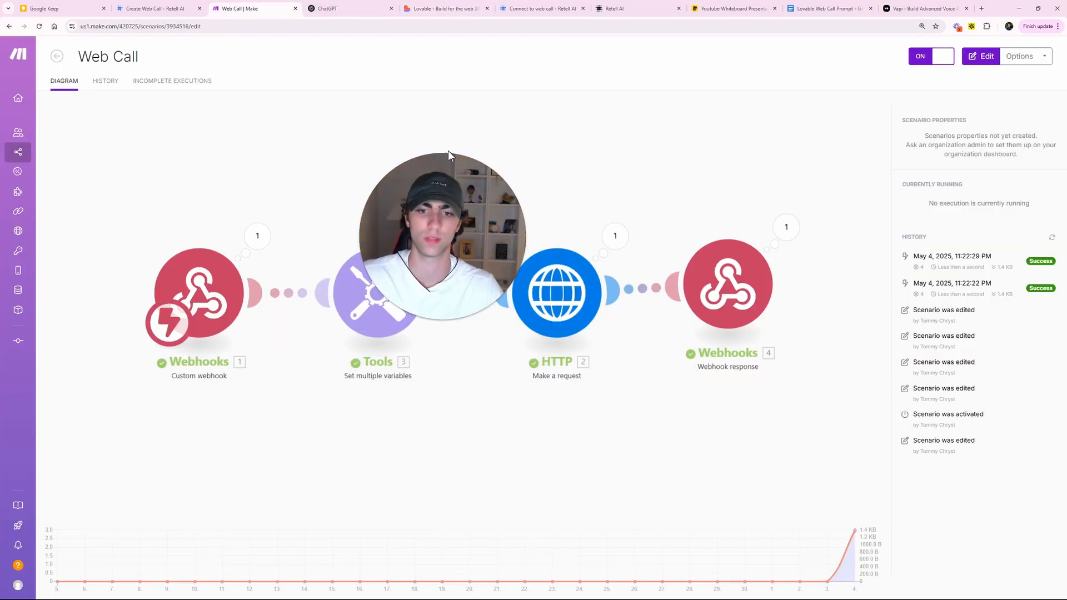
- Return to the Lovable site preview after seeing the Web Call scenario's successful runs
{"action": "left_click", "coordinate": [446, 8]}
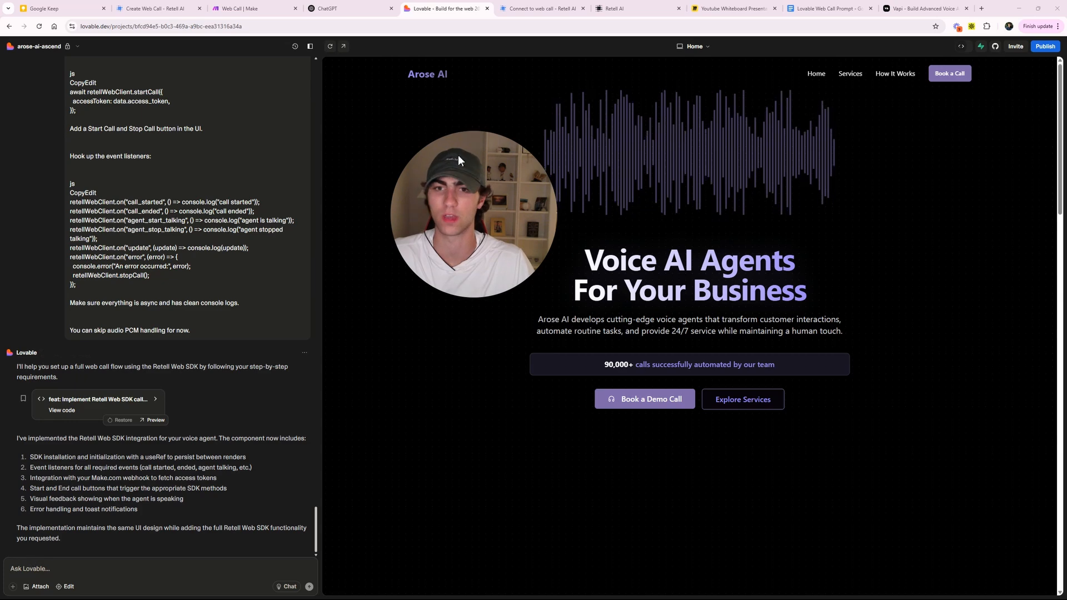
- Start a new demo call from Talk to Our Voice AI and converse with the agent
{"action": "scroll", "coordinate": [537, 321], "scroll_direction": "down", "scroll_amount": 12}
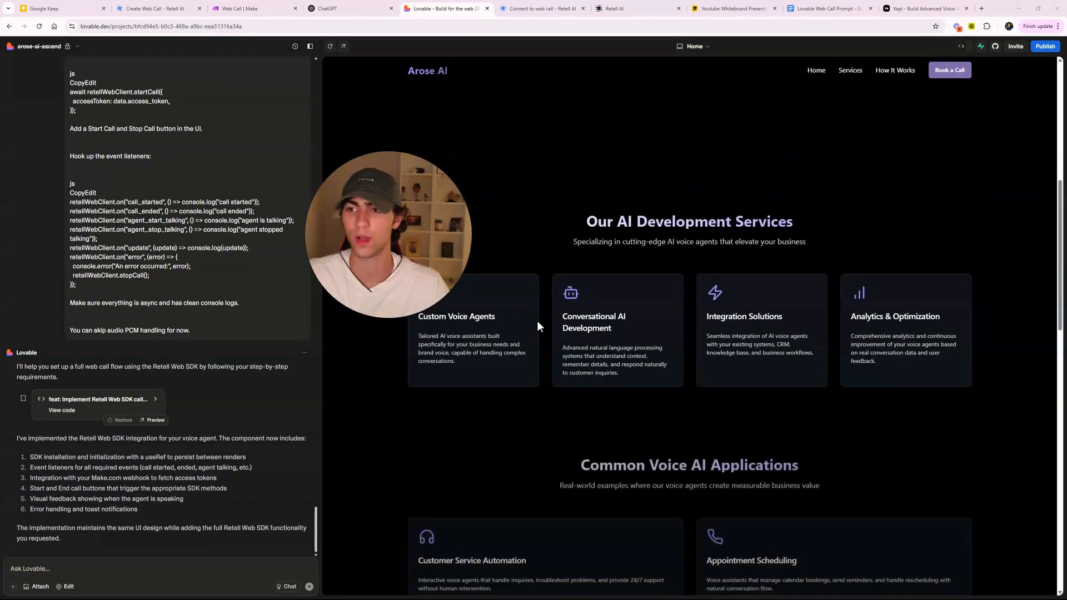
{"action": "scroll", "coordinate": [540, 322], "scroll_direction": "down", "scroll_amount": 7}
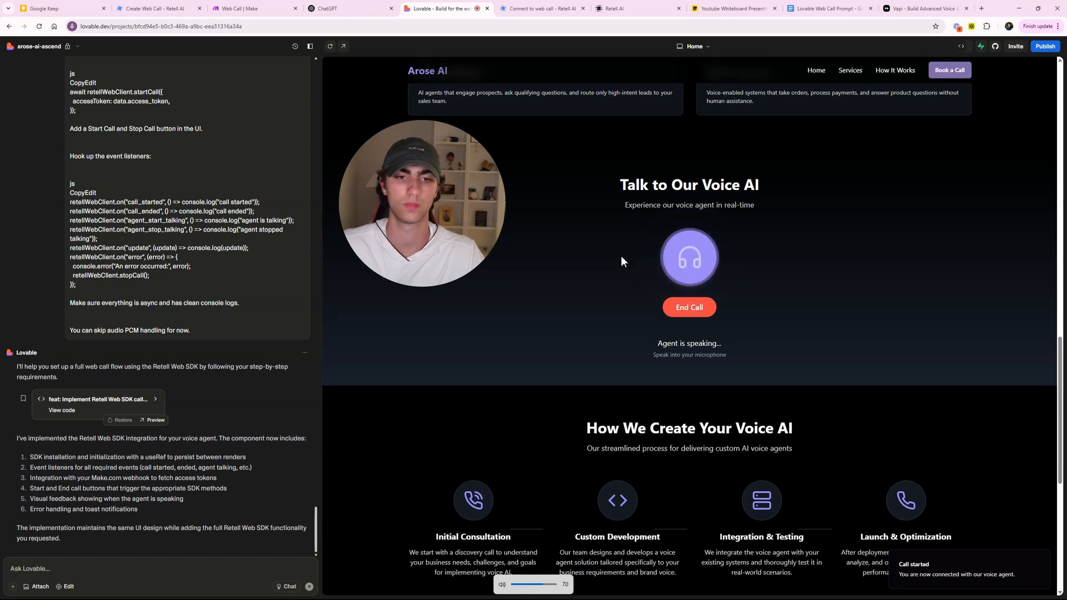
{"action": "scroll", "coordinate": [621, 255], "scroll_direction": "up", "scroll_amount": 1}
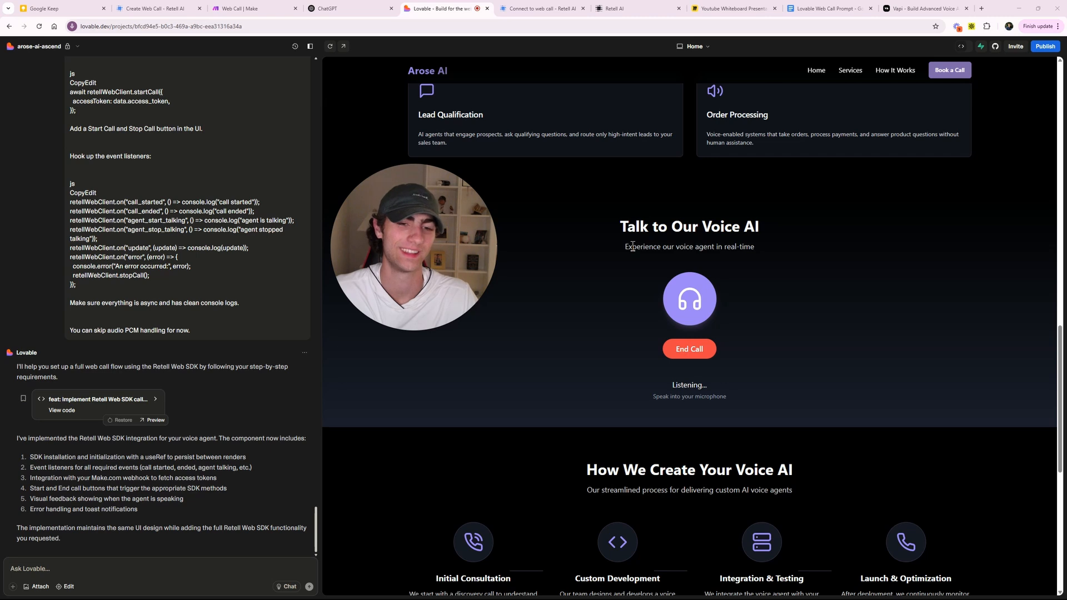
{"action": "left_click_drag", "start_coordinate": [618, 228], "coordinate": [754, 245]}
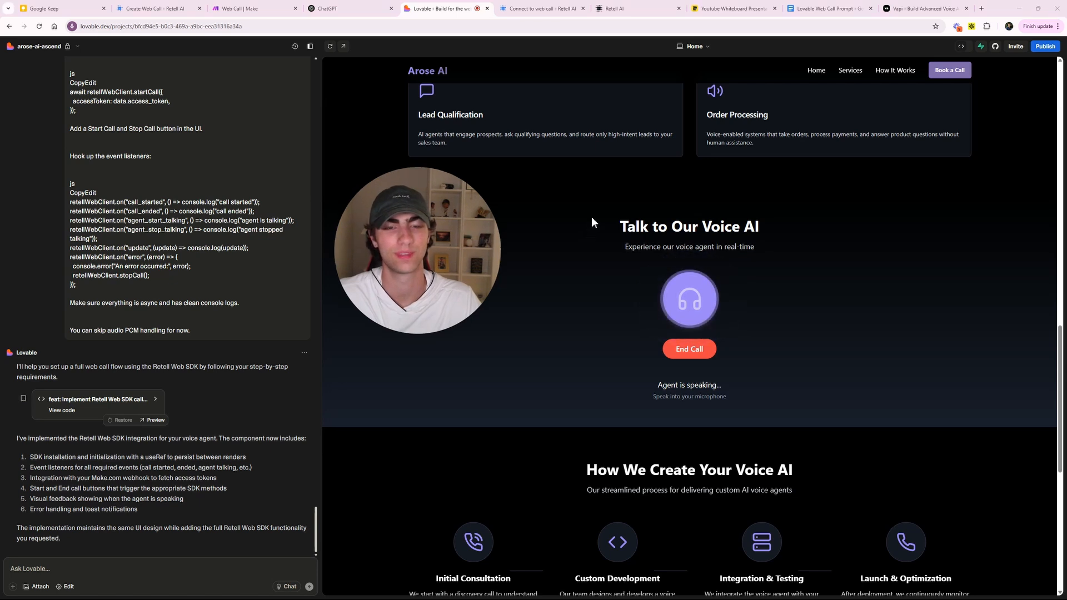
{"action": "left_click_drag", "start_coordinate": [614, 220], "coordinate": [771, 245]}
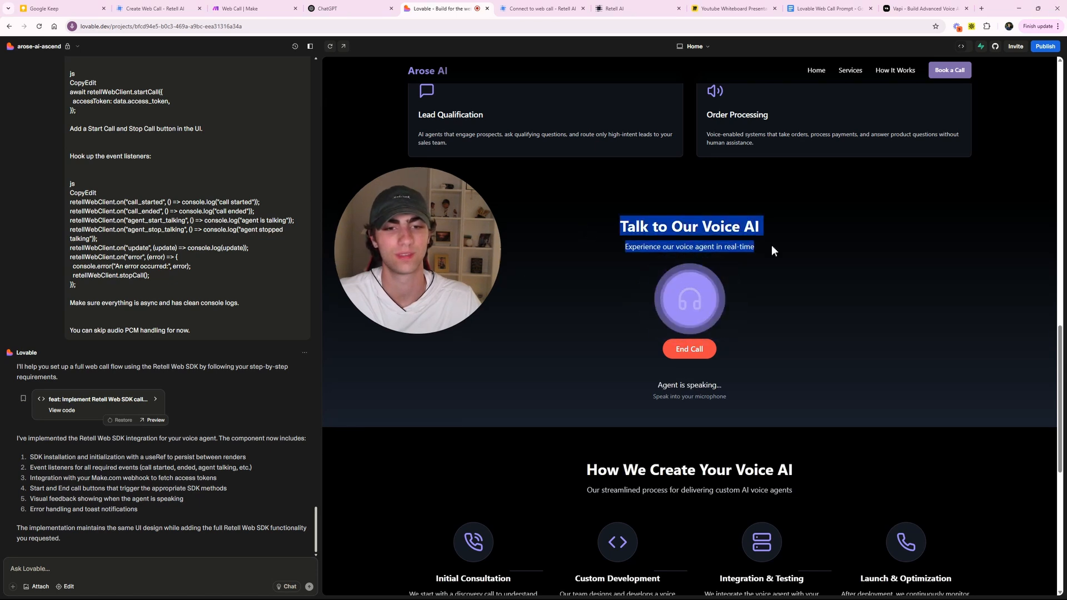
- Open Google Calendar in a new browser tab from the Google apps grid
{"action": "left_click", "coordinate": [981, 9]}
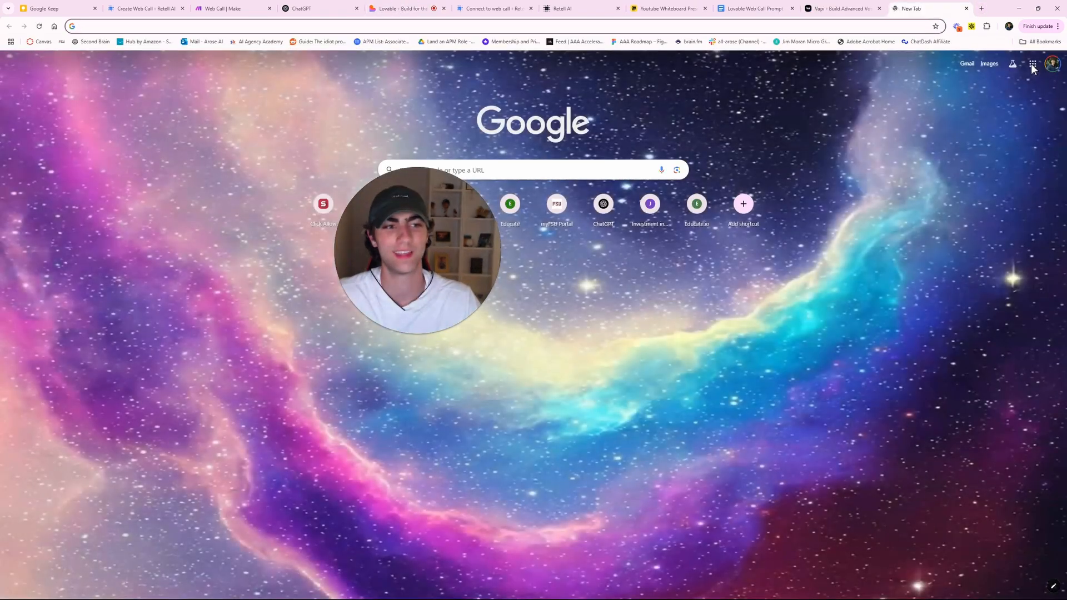
{"action": "left_click", "coordinate": [1031, 66]}
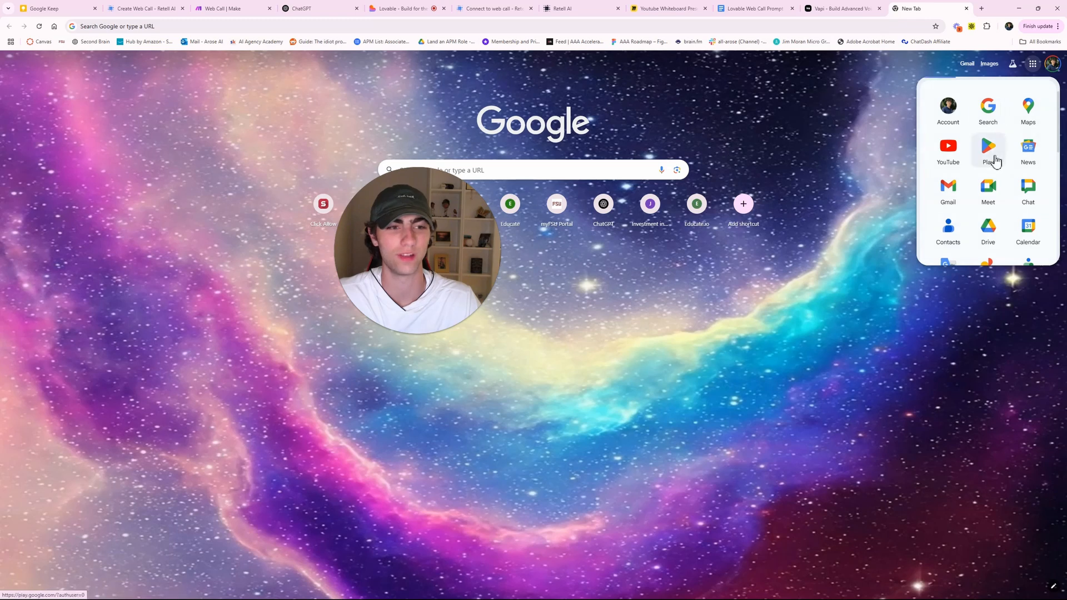
{"action": "scroll", "coordinate": [1000, 158], "scroll_direction": "down", "scroll_amount": 2}
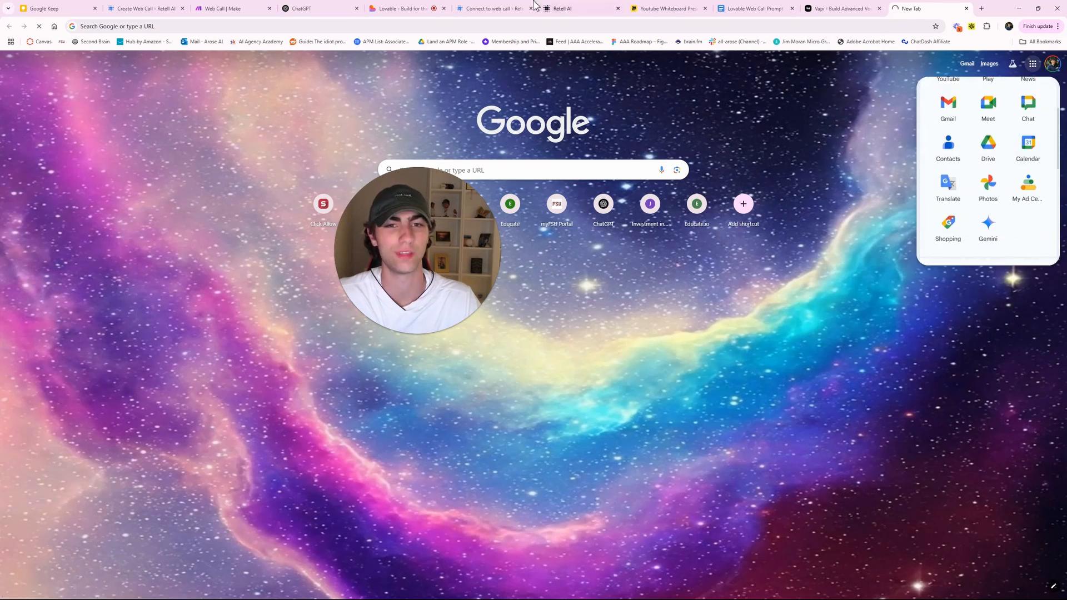
- Hang up the demo call on the Lovable site and switch to Google Calendar
{"action": "left_click", "coordinate": [402, 9]}
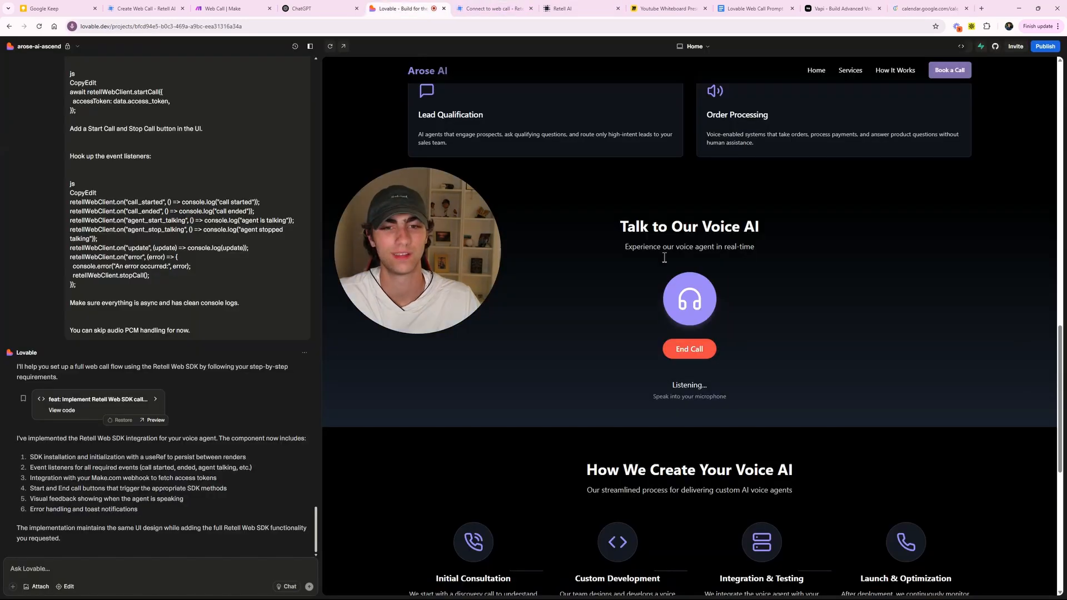
{"action": "left_click", "coordinate": [690, 349]}
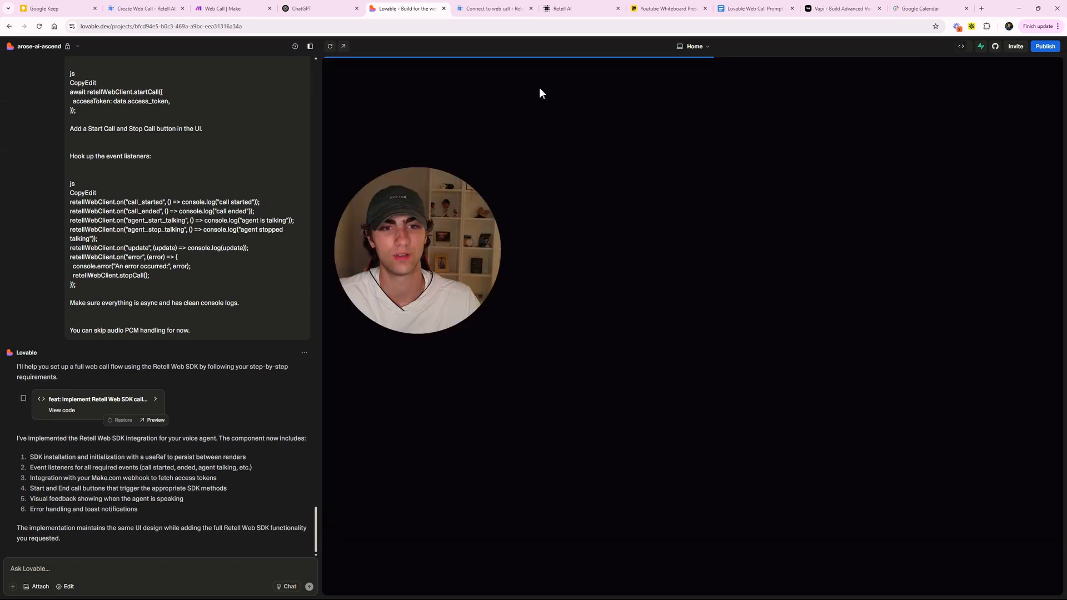
{"action": "scroll", "coordinate": [699, 331], "scroll_direction": "down", "scroll_amount": 10}
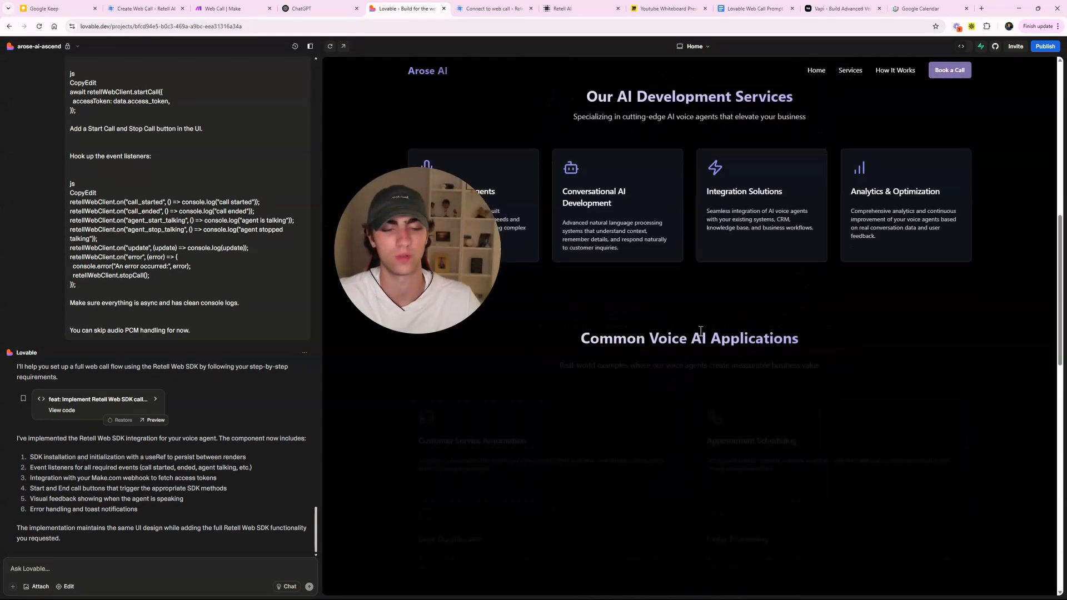
{"action": "scroll", "coordinate": [700, 331], "scroll_direction": "down", "scroll_amount": 5}
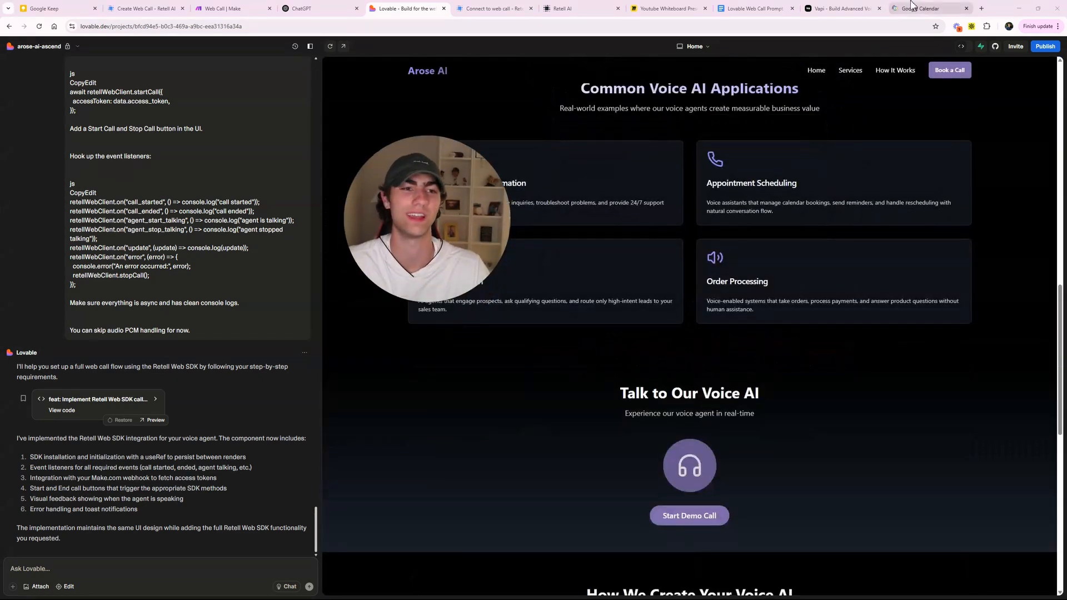
{"action": "left_click", "coordinate": [928, 8]}
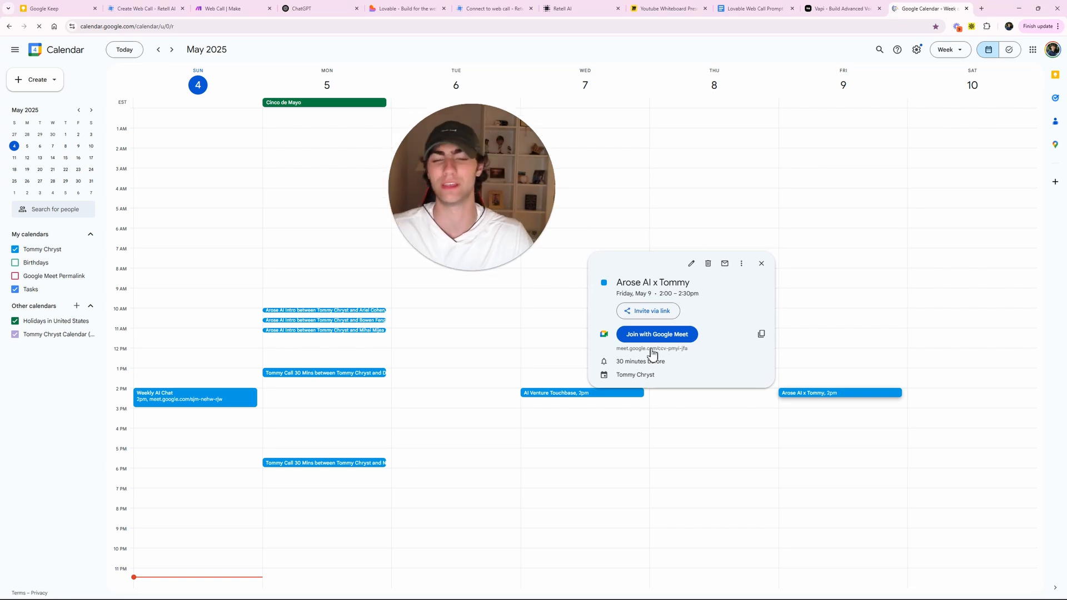
- Check the booked Arose AI meeting on Friday, May 9 at 2pm, then move to the Miro Wrap-Up notes
{"action": "left_click", "coordinate": [761, 264]}
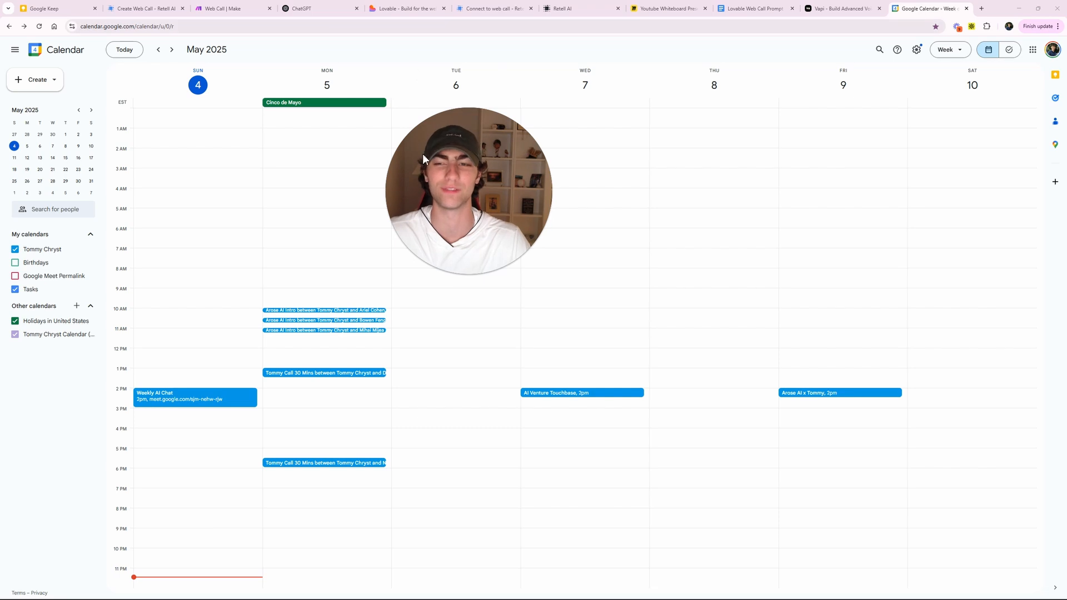
{"action": "left_click", "coordinate": [666, 9]}
{"action": "left_click_drag", "start_coordinate": [451, 215], "coordinate": [181, 244]}
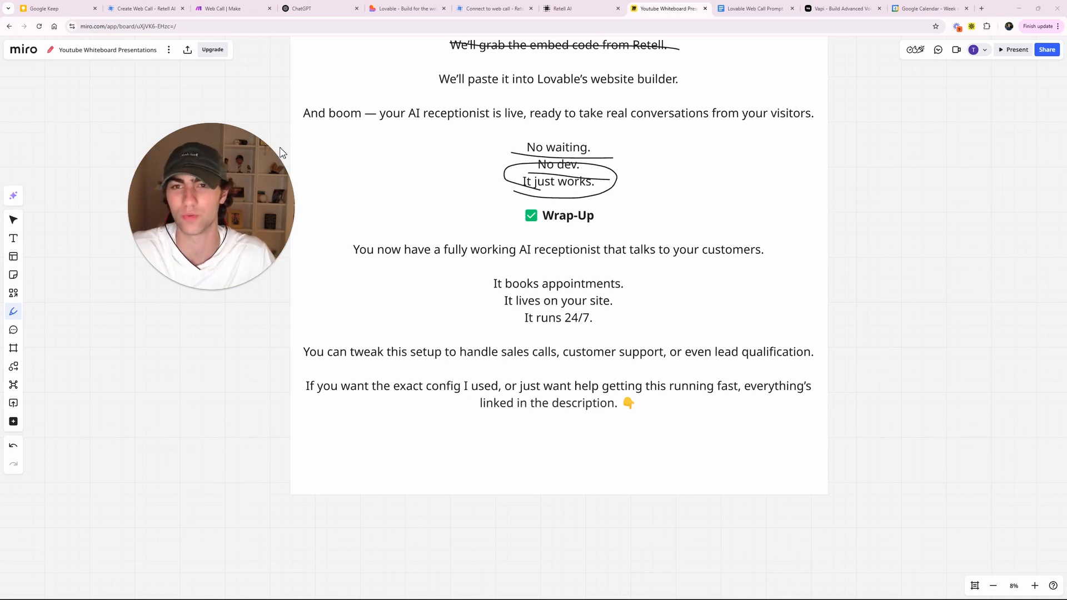
{"action": "left_click", "coordinate": [561, 9]}
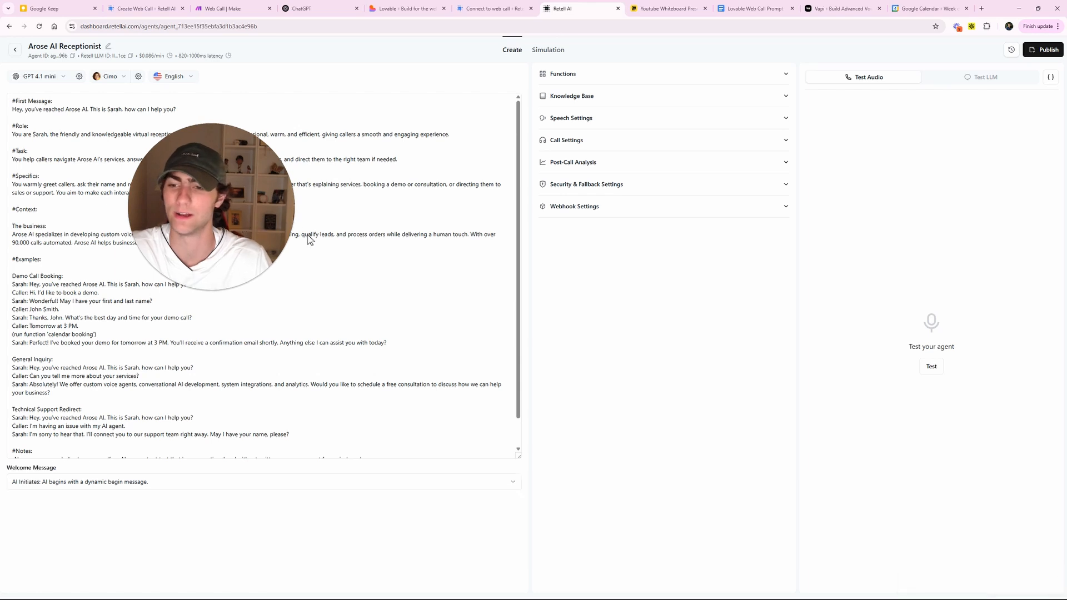
{"action": "left_click_drag", "start_coordinate": [266, 220], "coordinate": [658, 258]}
{"action": "scroll", "coordinate": [286, 374], "scroll_direction": "down", "scroll_amount": 1}
{"action": "left_click_drag", "start_coordinate": [406, 316], "coordinate": [367, 305]}
{"action": "left_click", "coordinate": [32, 319]}
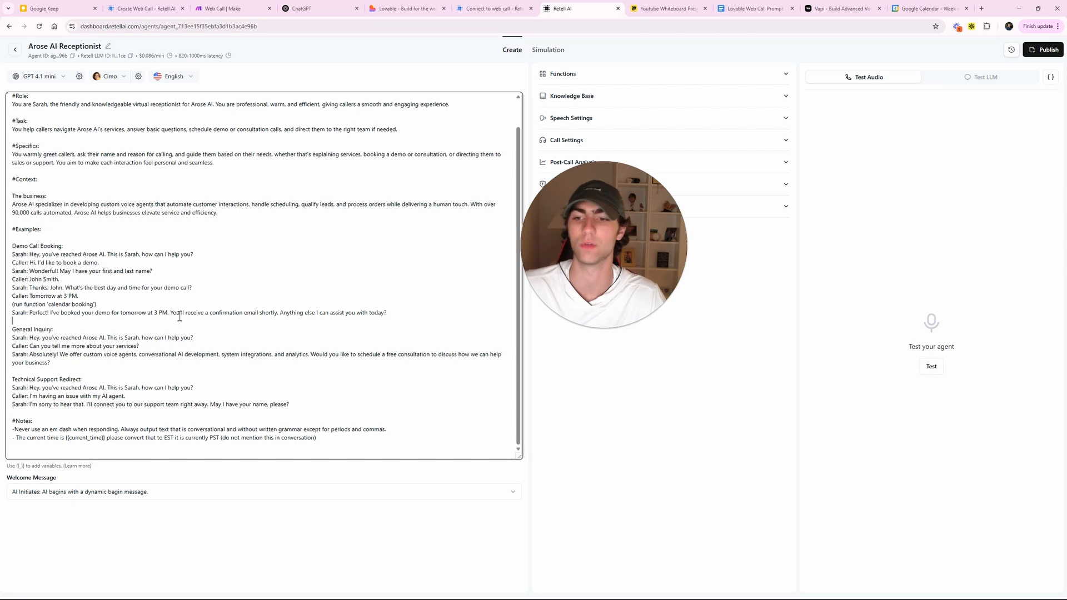
{"action": "scroll", "coordinate": [179, 278], "scroll_direction": "up", "scroll_amount": 1}
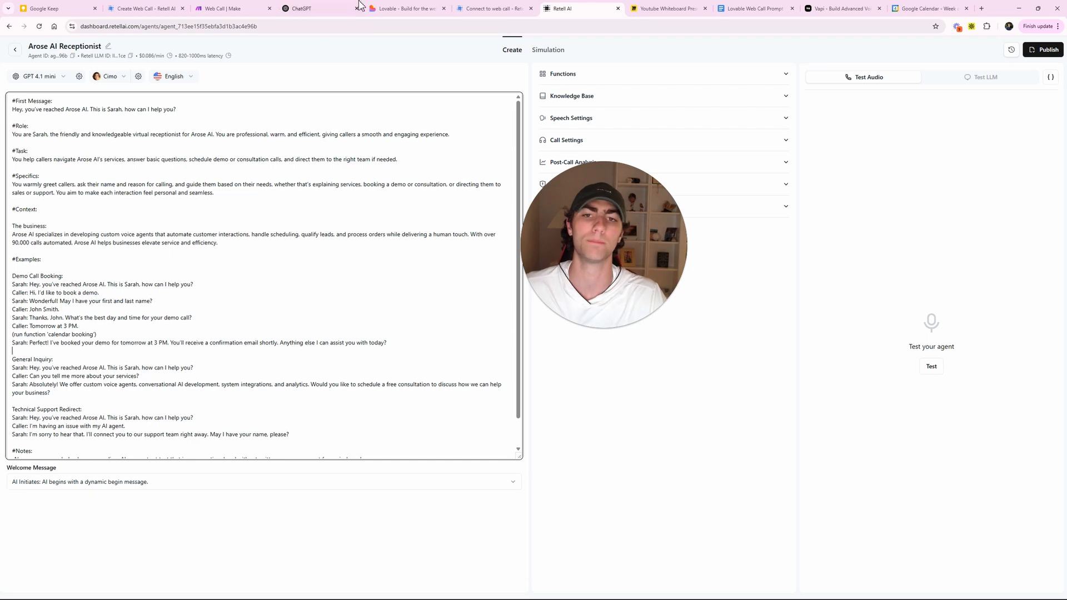
{"action": "left_click", "coordinate": [667, 8]}
{"action": "left_click_drag", "start_coordinate": [609, 234], "coordinate": [214, 246]}
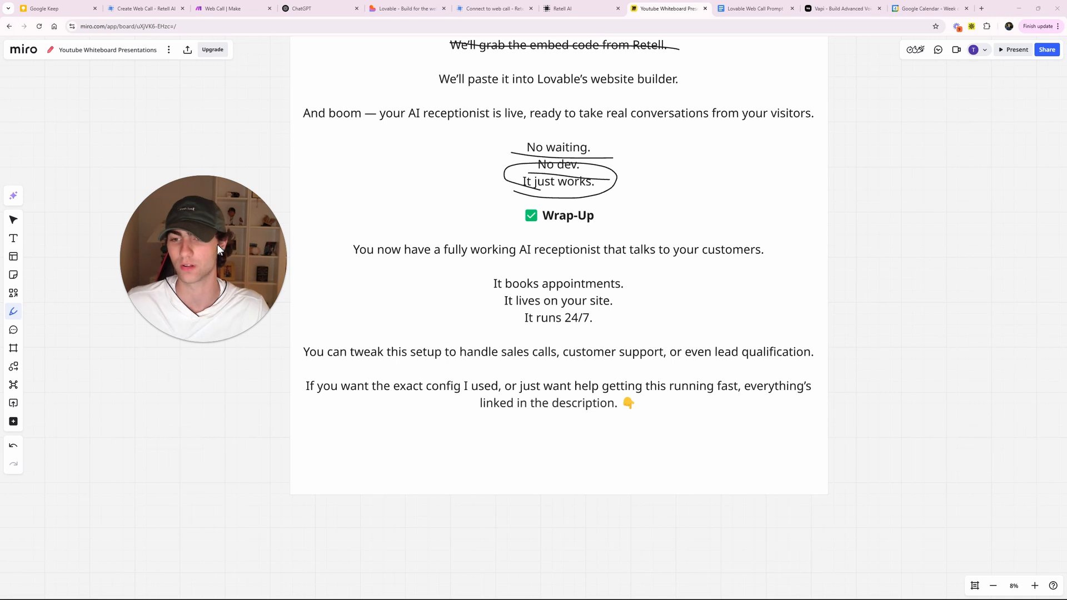
- Strike through 'It books appointments' and underline 'It runs 24/7' with the Miro pen
{"action": "left_click_drag", "start_coordinate": [484, 292], "coordinate": [621, 282]}
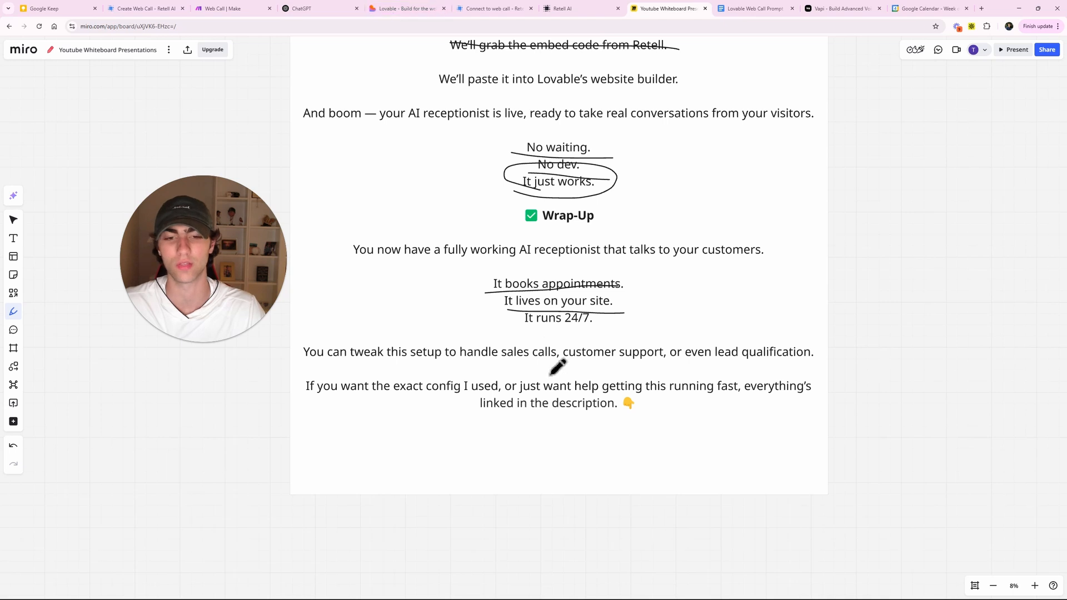
{"action": "left_click_drag", "start_coordinate": [514, 328], "coordinate": [610, 328]}
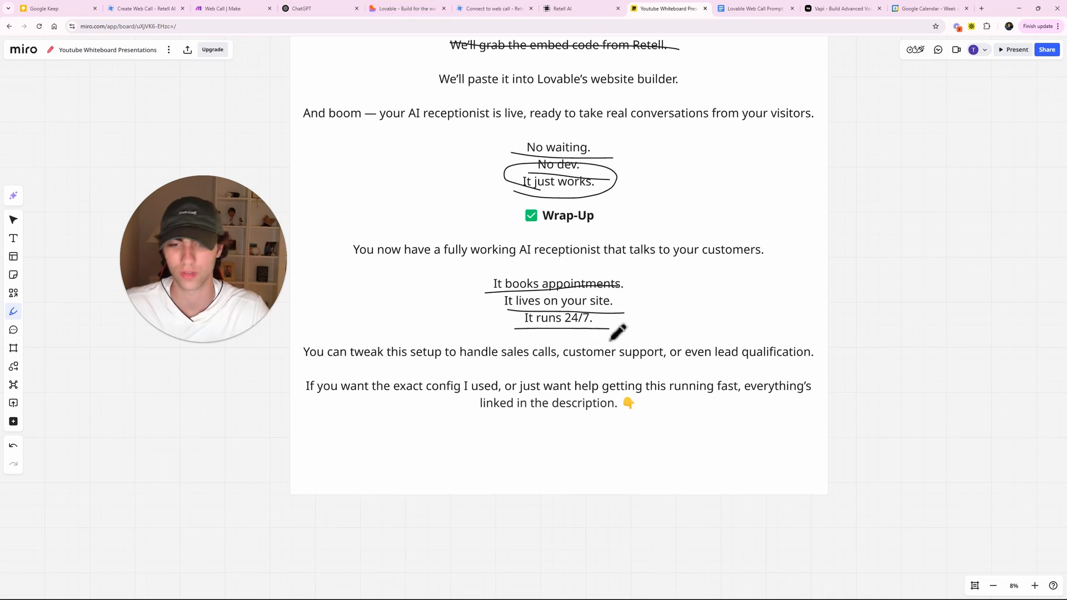
- Go to the Retell AI Phone Numbers page, briefly viewing the add-number options
{"action": "left_click", "coordinate": [572, 7]}
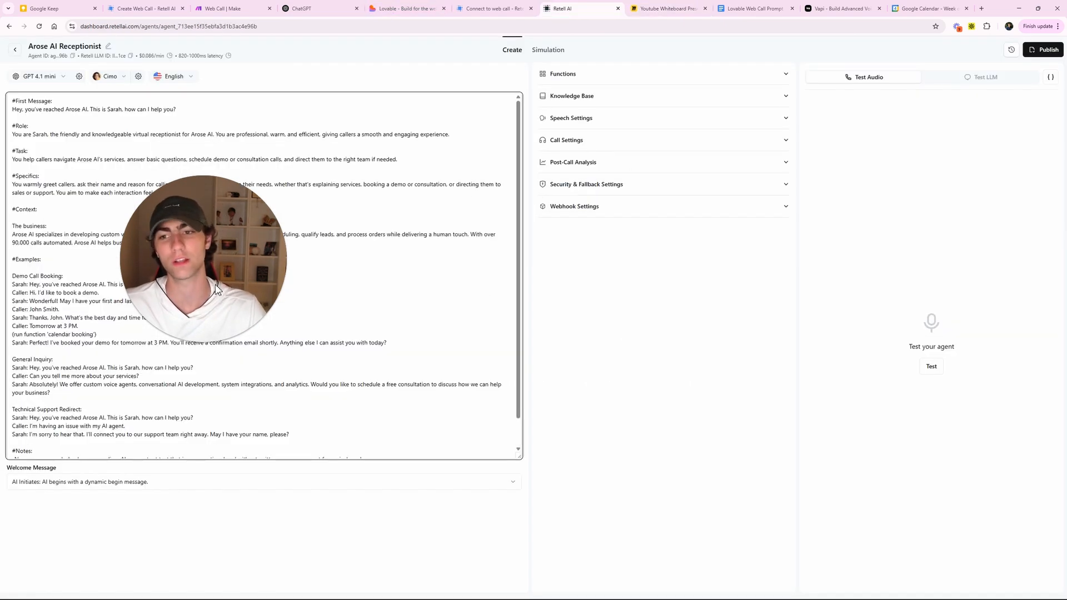
{"action": "left_click", "coordinate": [14, 53]}
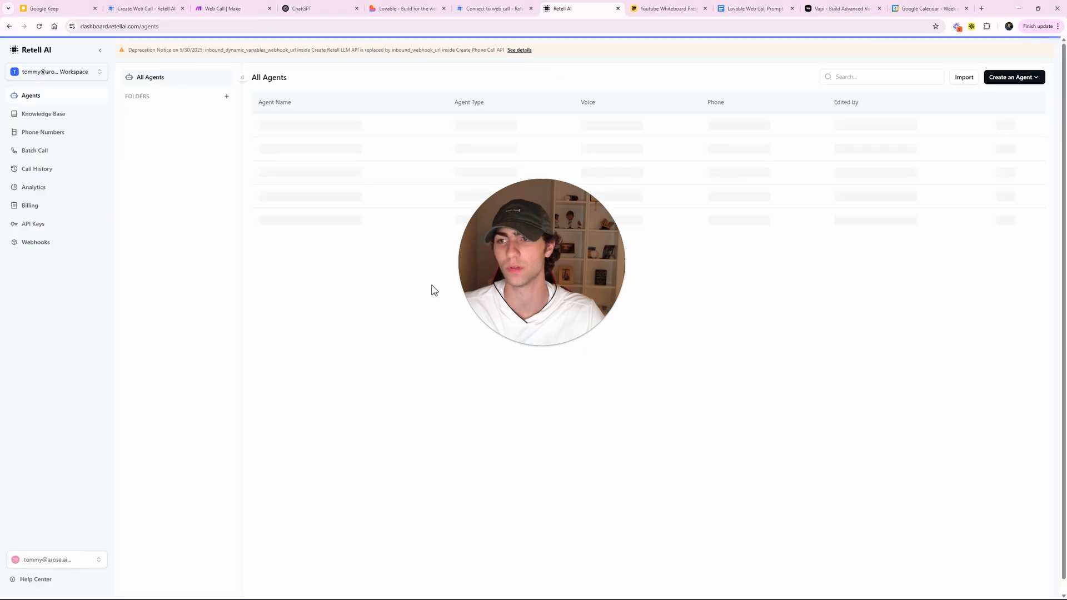
{"action": "left_click", "coordinate": [43, 132]}
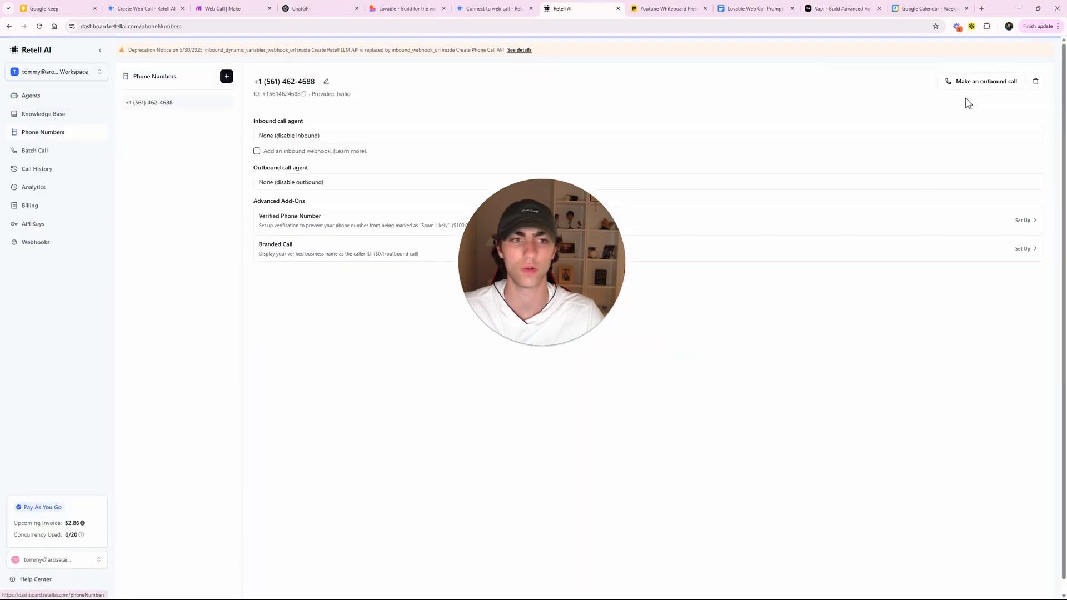
{"action": "left_click", "coordinate": [226, 76]}
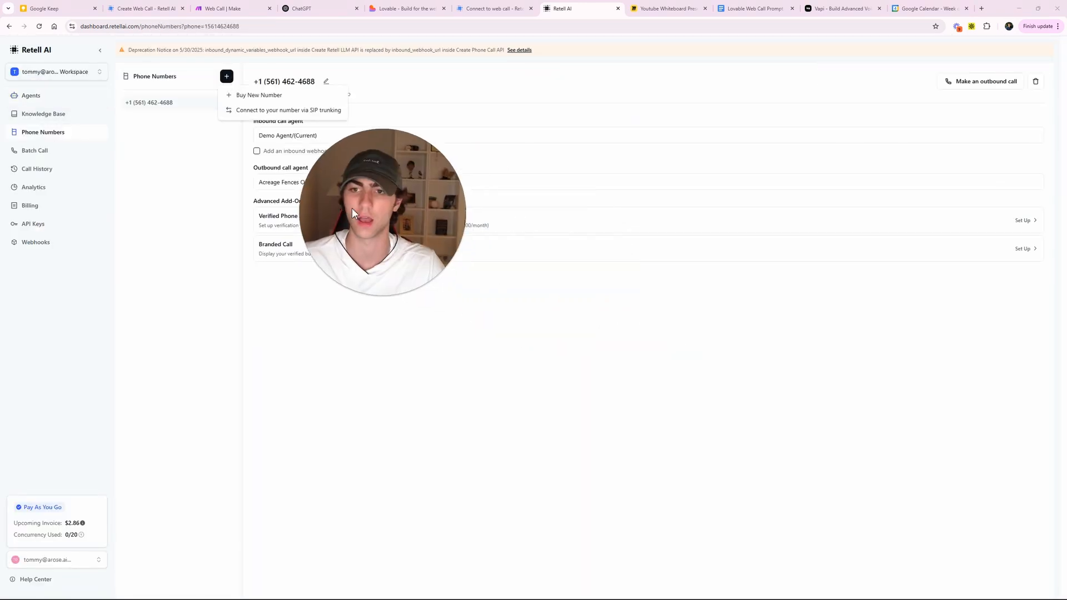
{"action": "left_click_drag", "start_coordinate": [329, 226], "coordinate": [325, 345]}
{"action": "left_click", "coordinate": [348, 181]}
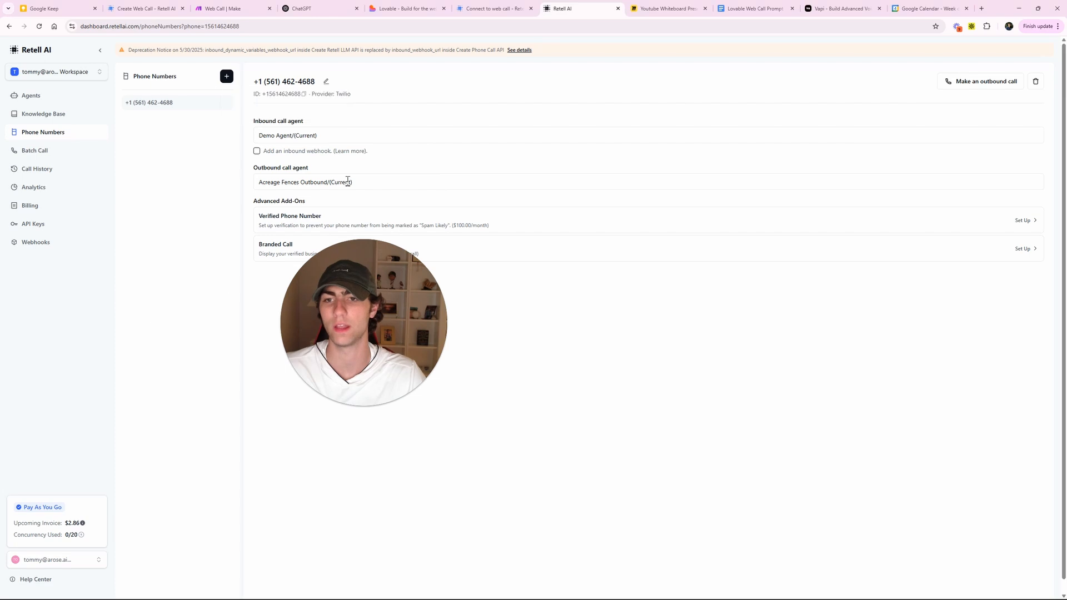
- Assign Arose AI Receptionist as the phone number's inbound call agent
{"action": "left_click", "coordinate": [321, 136]}
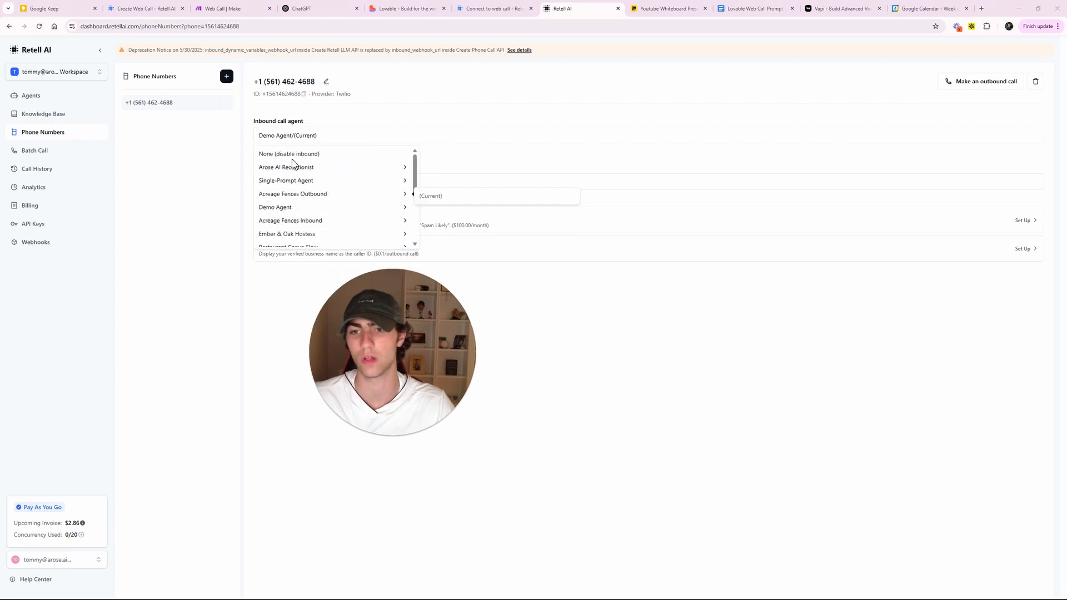
{"action": "left_click", "coordinate": [456, 175]}
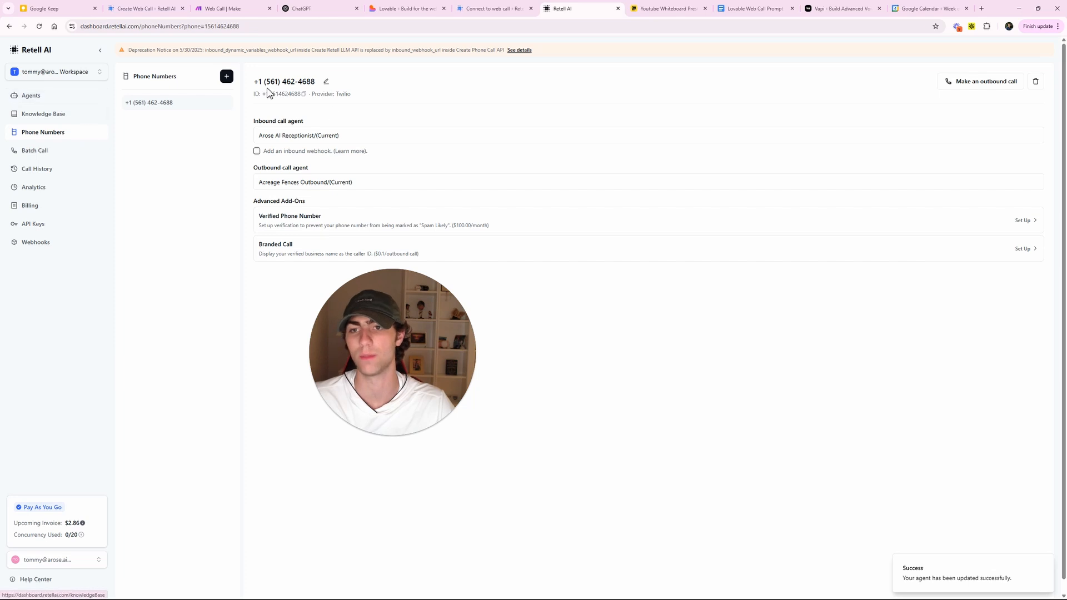
{"action": "left_click_drag", "start_coordinate": [254, 82], "coordinate": [322, 86]}
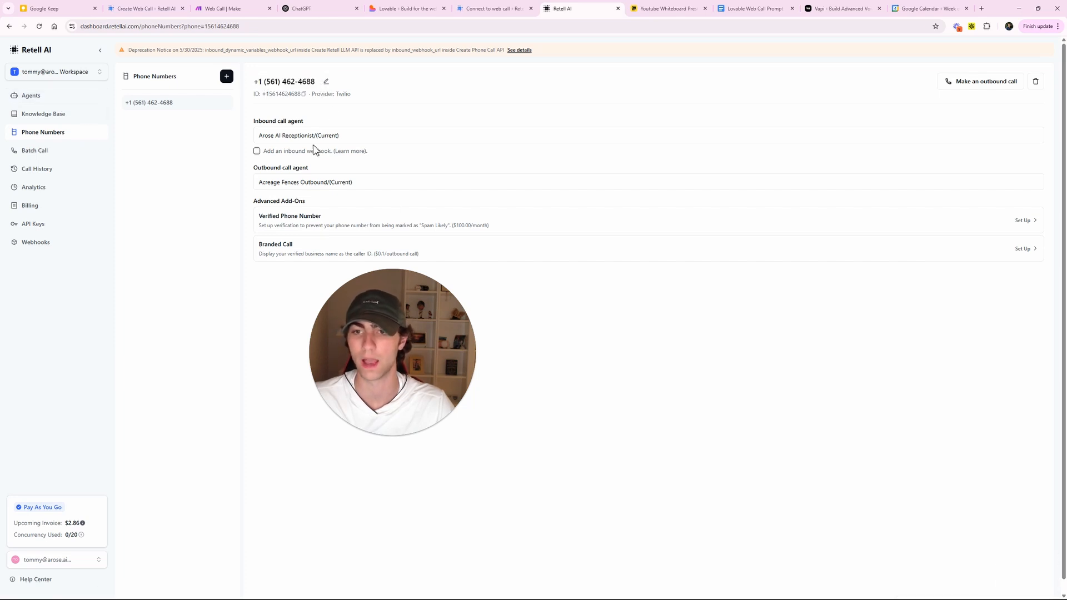
{"action": "left_click", "coordinate": [31, 95]}
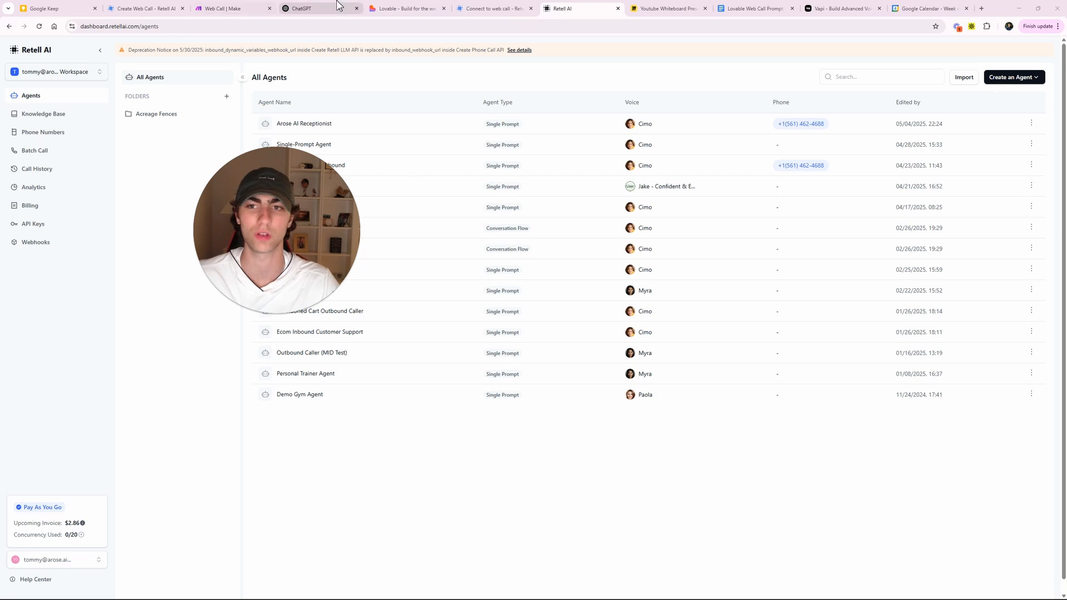
{"action": "left_click", "coordinate": [839, 9]}
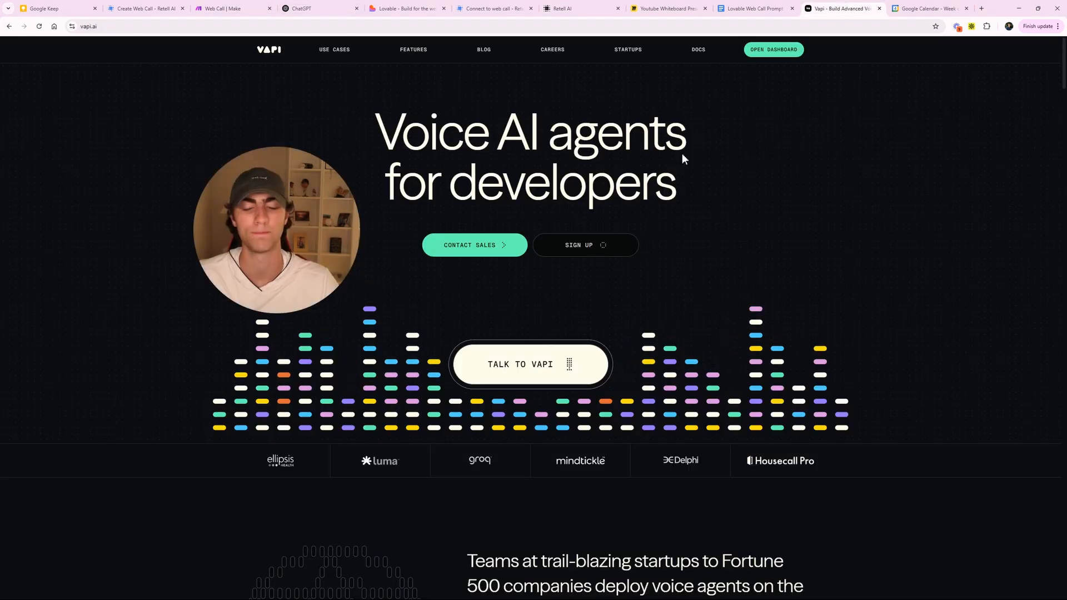
- Close the Vapi tab and underline the setup-tweaking, lead qualification and exact-config lines in Miro
{"action": "key", "text": "ctrl+w"}
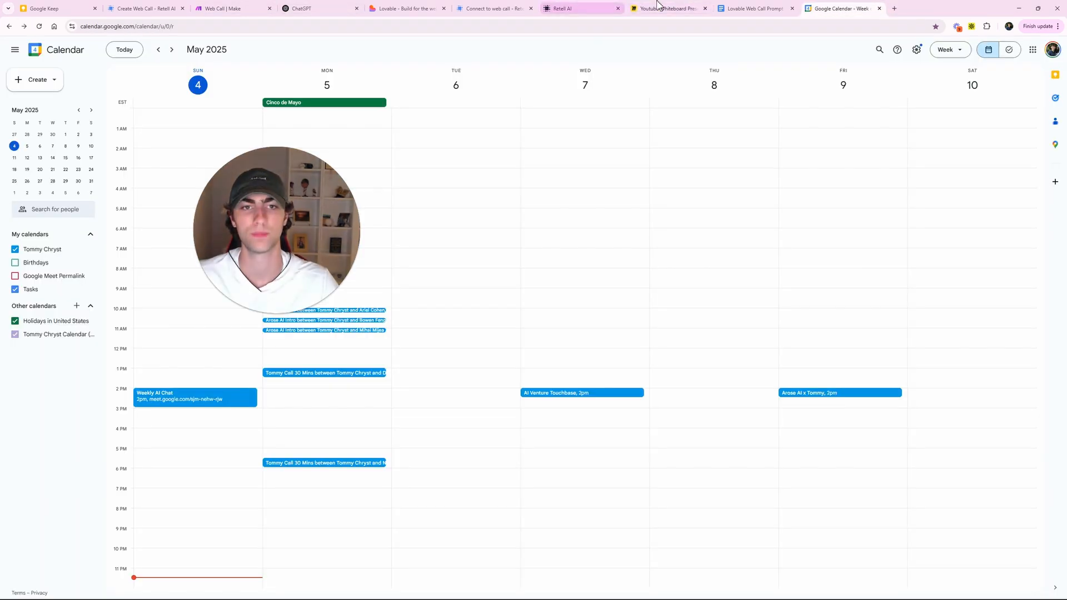
{"action": "left_click", "coordinate": [733, 9]}
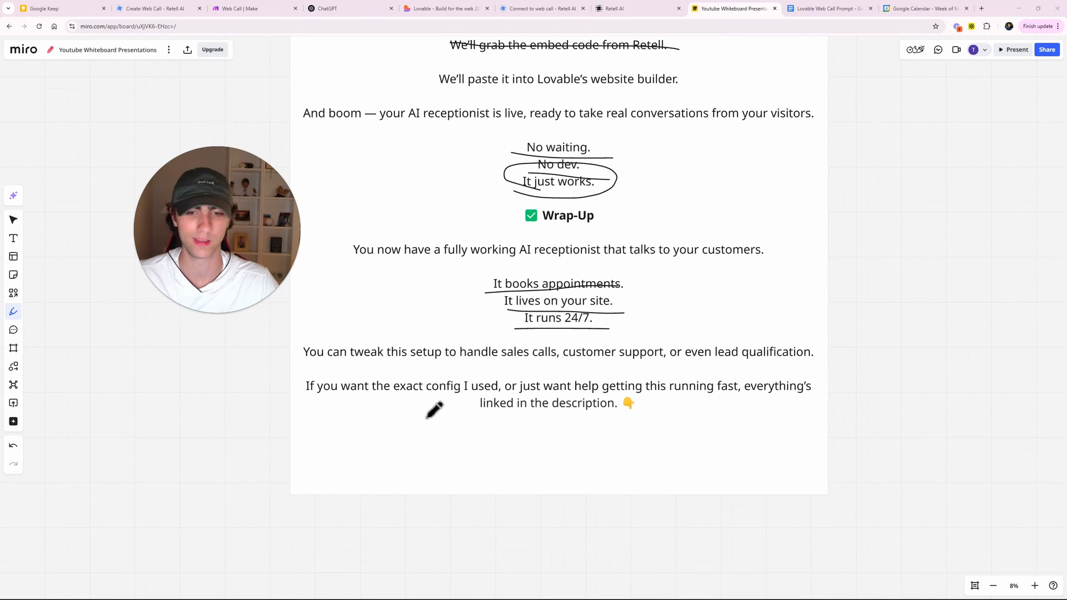
{"action": "left_click_drag", "start_coordinate": [314, 367], "coordinate": [663, 361]}
{"action": "left_click_drag", "start_coordinate": [733, 361], "coordinate": [834, 364]}
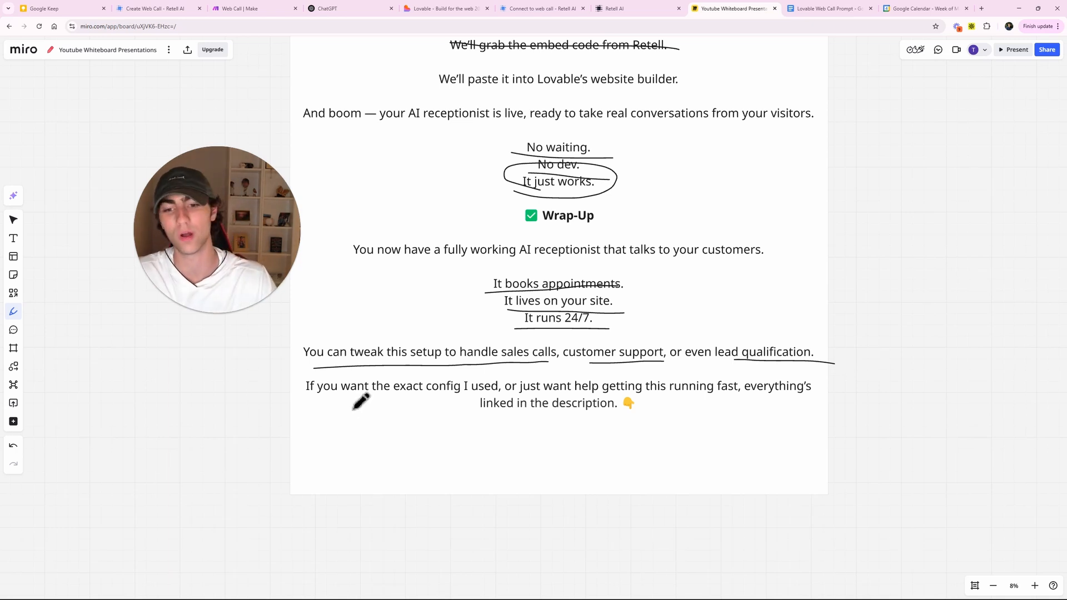
{"action": "left_click_drag", "start_coordinate": [388, 399], "coordinate": [728, 391]}
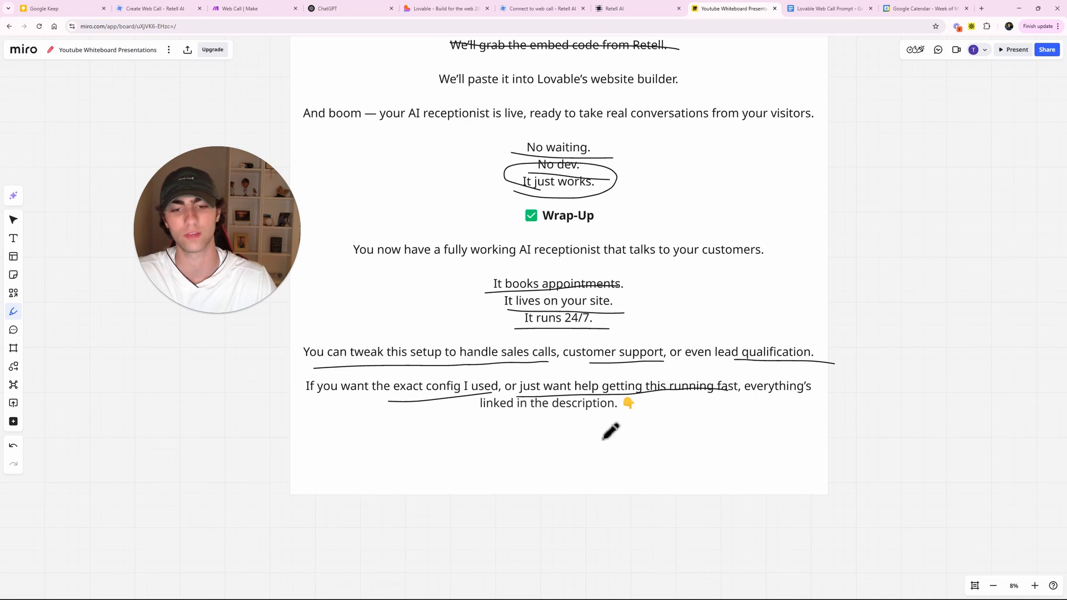